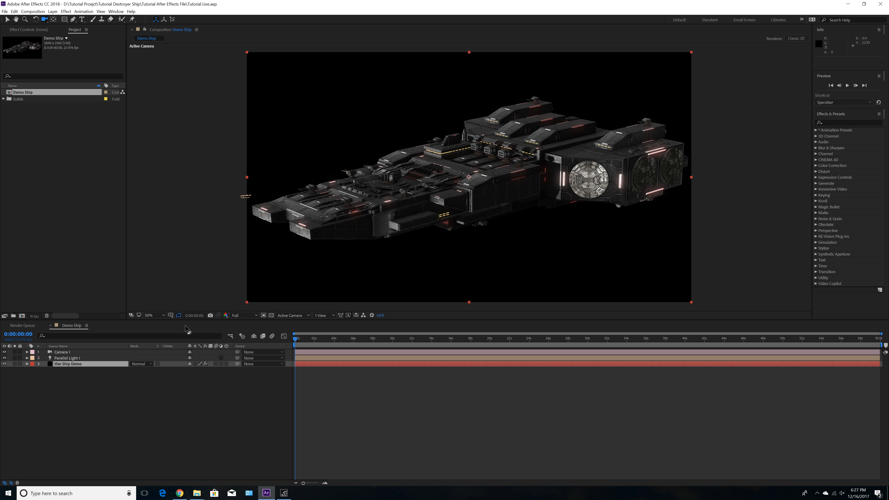
Step: Purge all memory and the disk cache, confirming deletion of the cached files
mouse_move(555, 229)
left_mouse_down()
mouse_move(566, 226)
mouse_move(552, 228)
left_mouse_up()
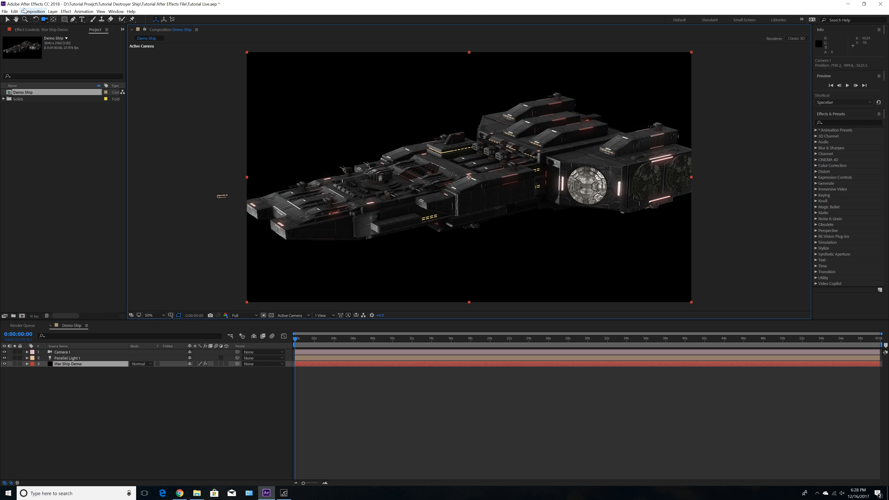
left_click(16, 12)
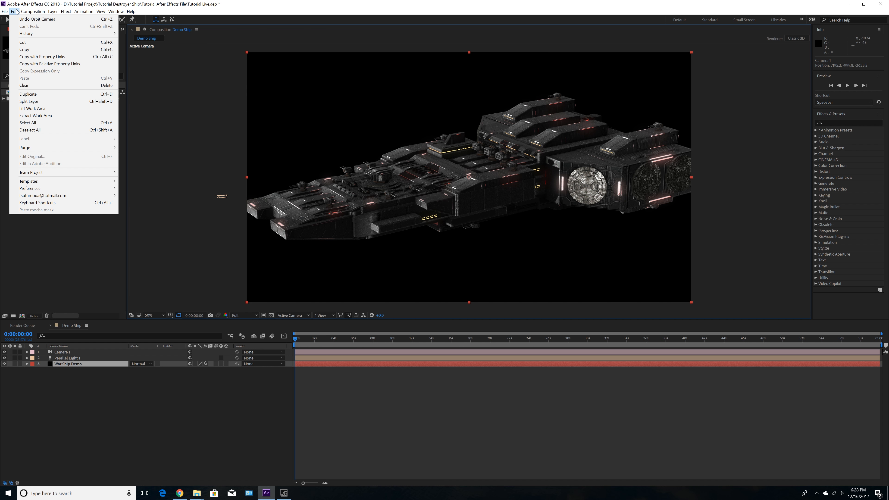
mouse_move(103, 149)
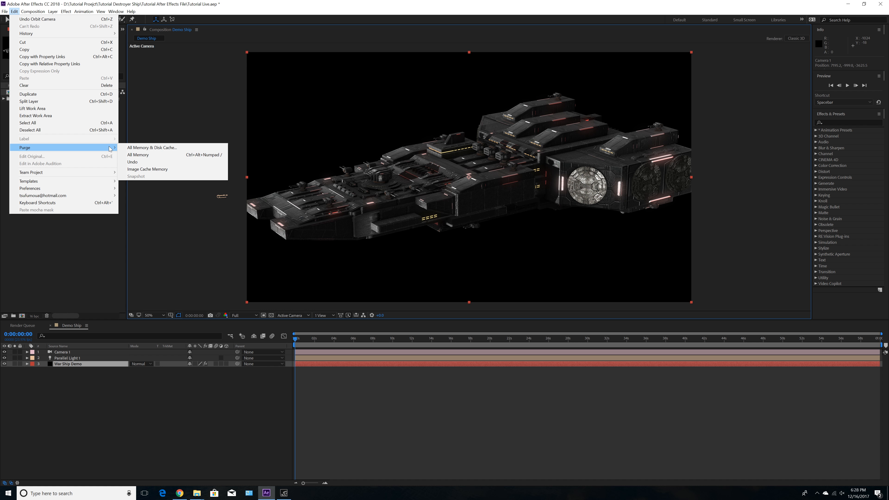
left_click(132, 148)
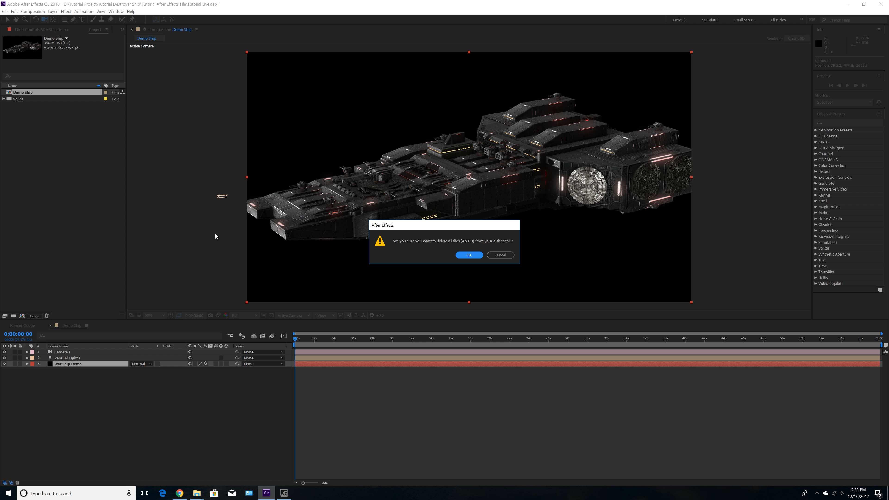
left_click(469, 255)
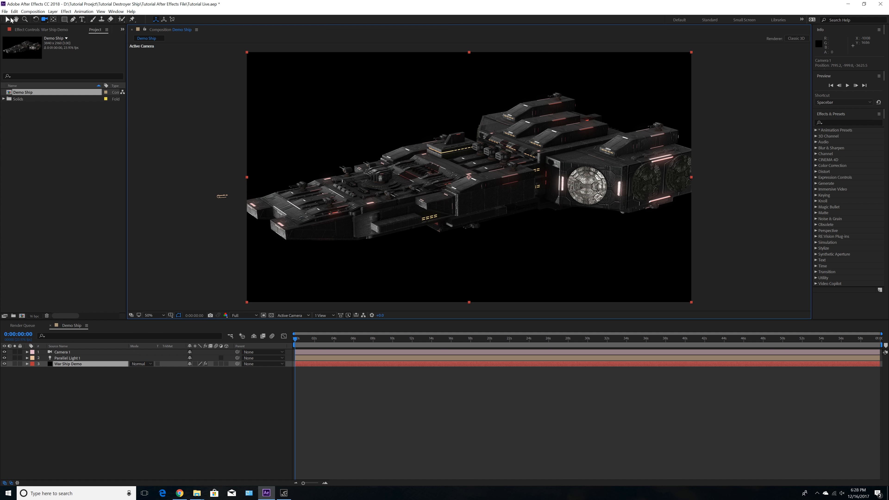
Step: Clean the conformed media database and cache in the Media & Disk Cache preferences
left_click(13, 11)
mouse_move(54, 150)
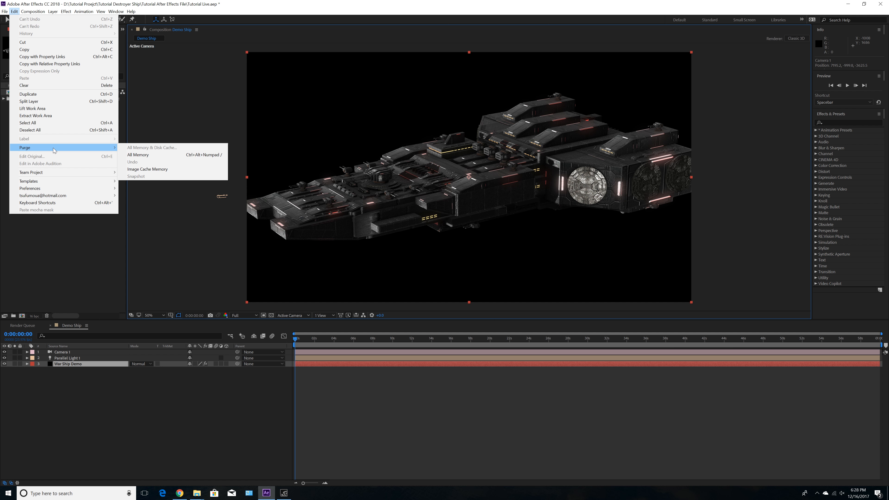
mouse_move(73, 189)
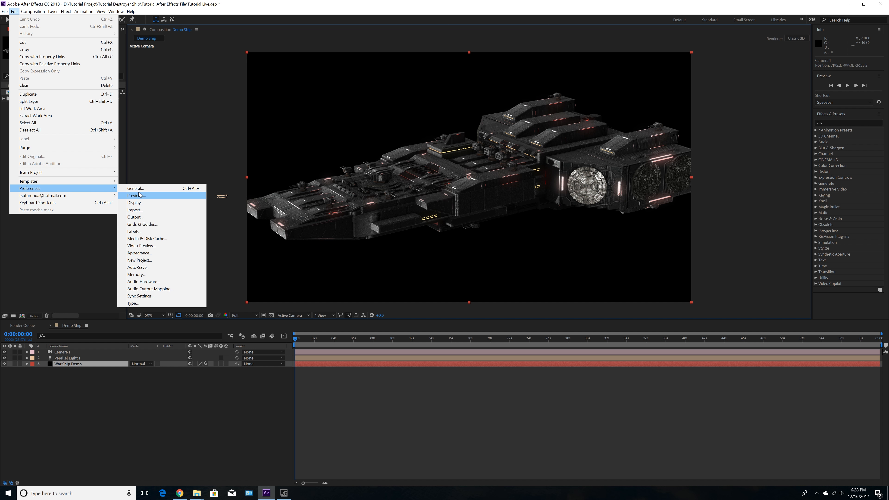
left_click(149, 239)
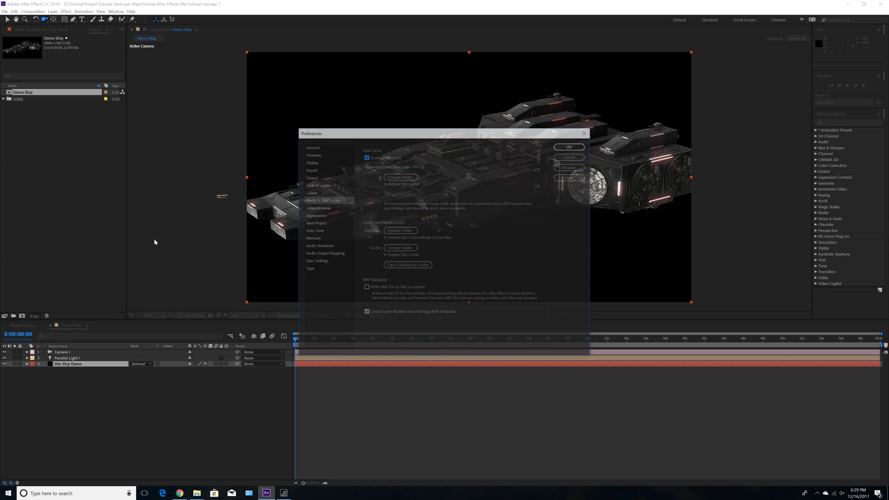
left_click(416, 267)
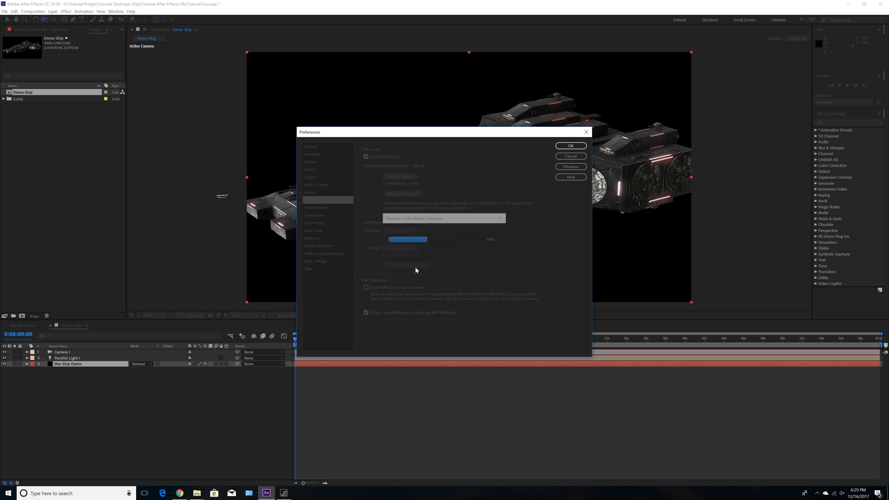
left_click(567, 147)
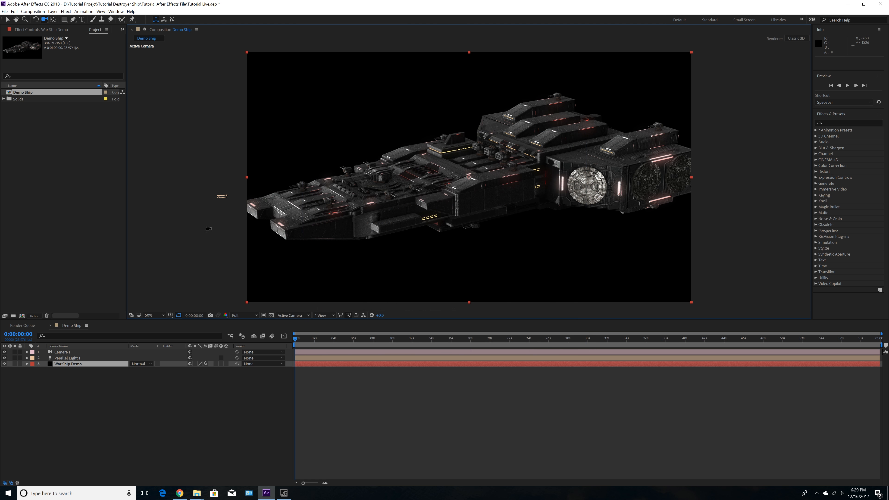
Step: Create a new composition using the HDTV 1080 24 preset with a black background
left_click(33, 11)
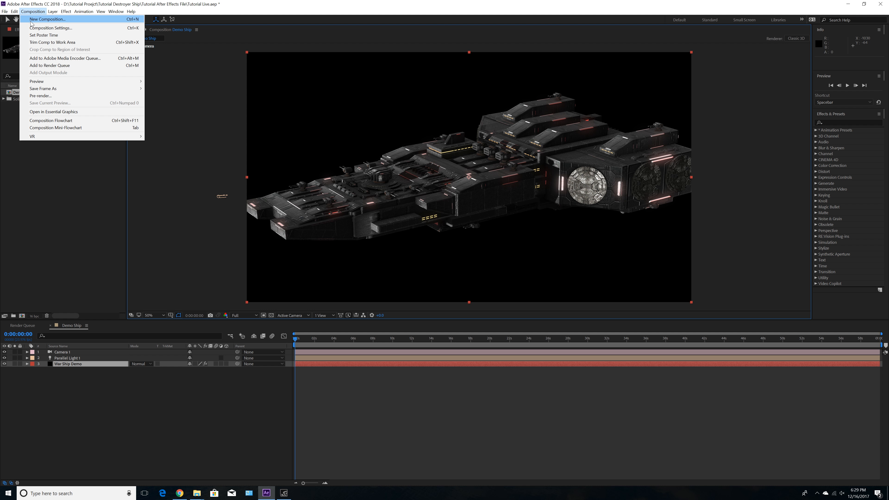
left_click(31, 22)
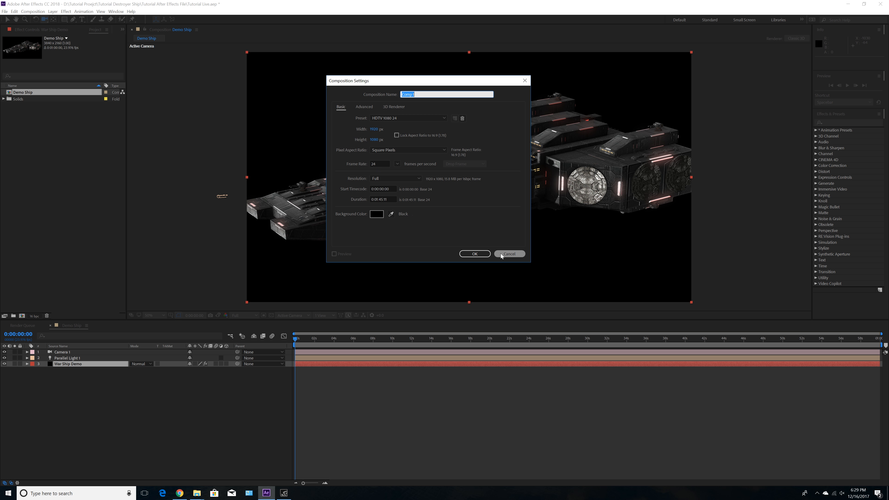
left_click(475, 253)
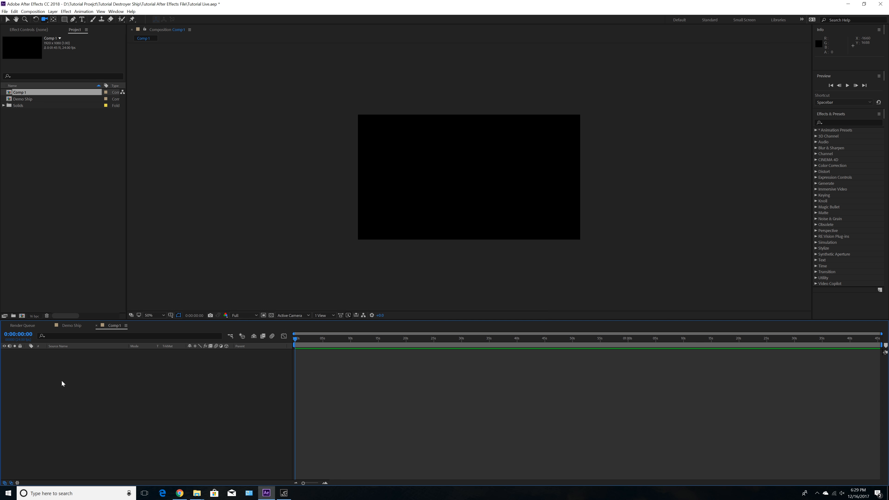
scroll(414, 252, "up", 1)
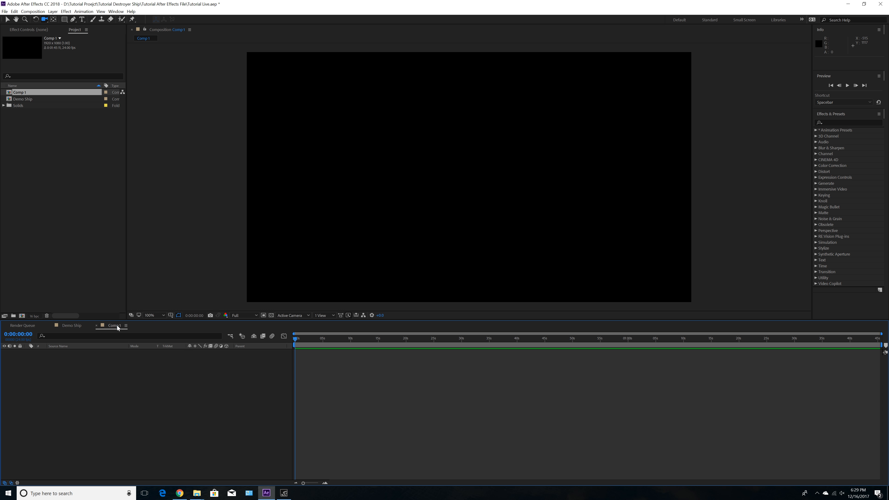
Step: Add a new black solid layer named Warship to the empty composition
left_click(53, 11)
mouse_move(61, 22)
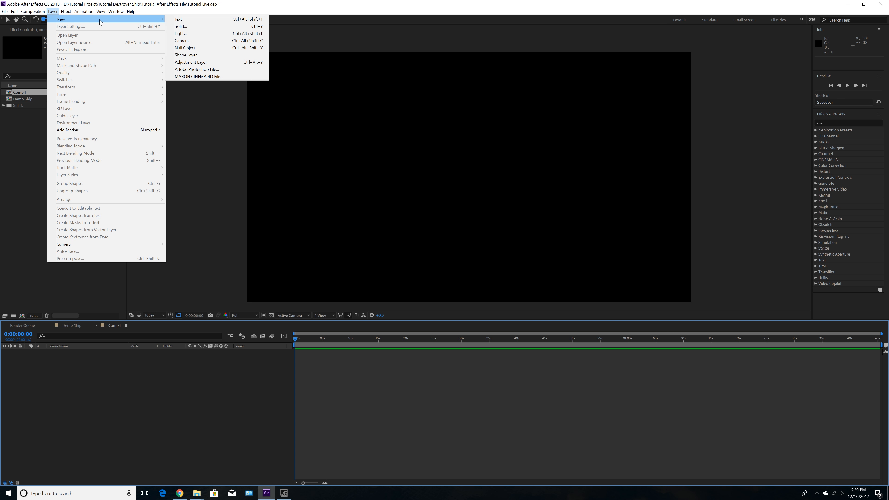
left_click(186, 26)
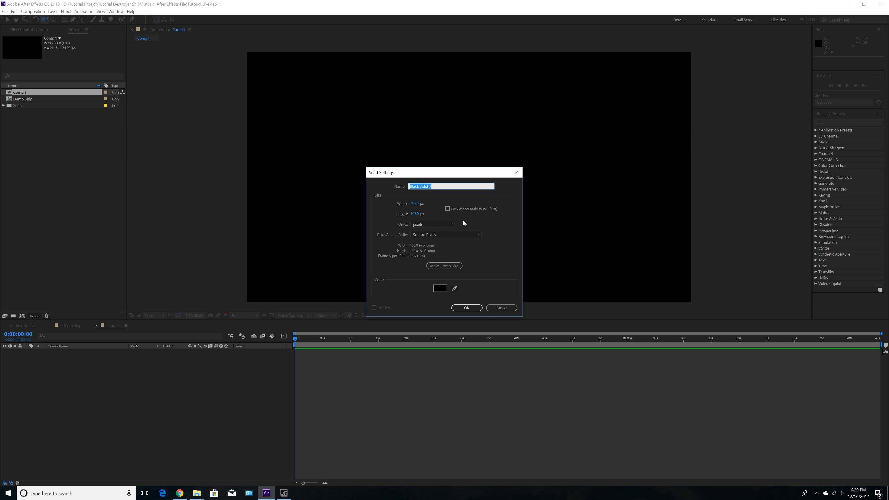
type("warshi")
key("BackSpace")
key("BackSpace")
key("BackSpace")
key("BackSpace")
key("BackSpace")
key("BackSpace")
type("Warship")
key("Return")
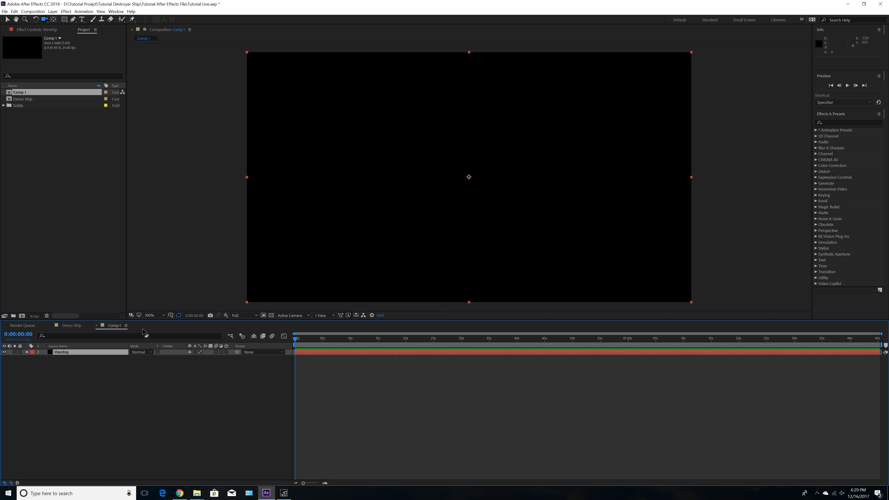
Step: Apply the Video Copilot Element effect to the Warship solid layer
left_click(89, 352)
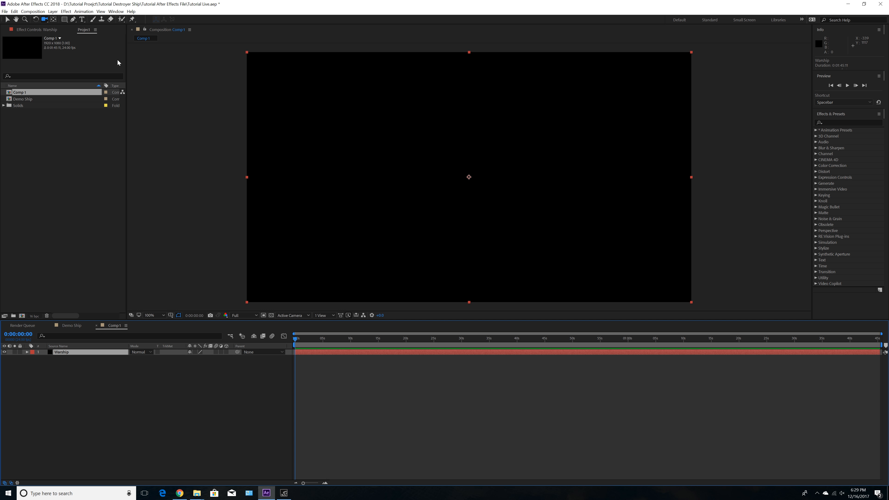
left_click(63, 14)
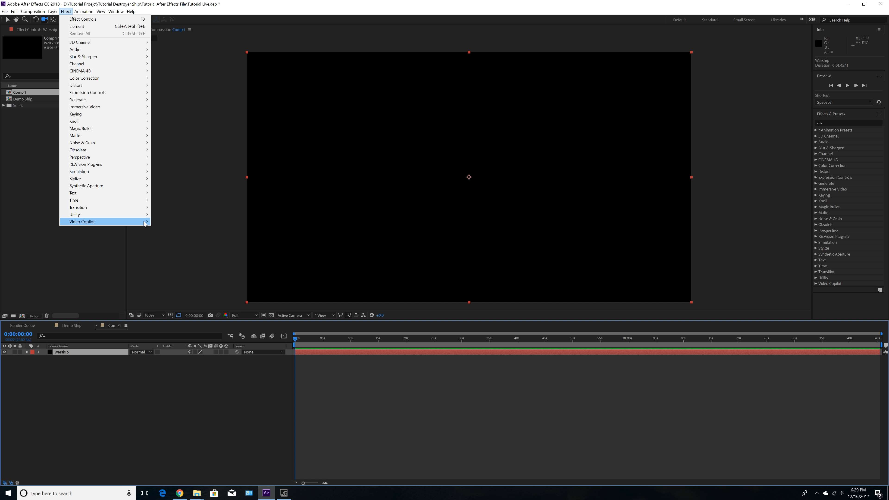
mouse_move(150, 223)
left_click(178, 222)
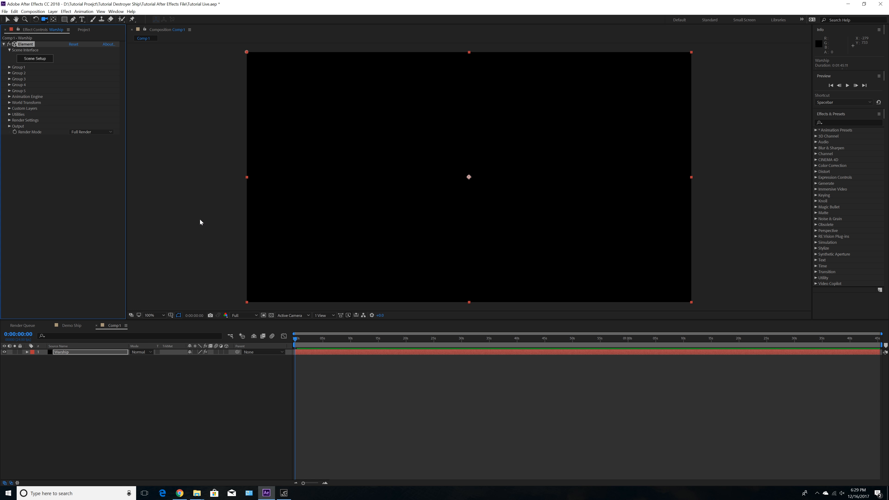
key("v")
Step: Rename the new composition Comp 1 as Warship
left_click(83, 30)
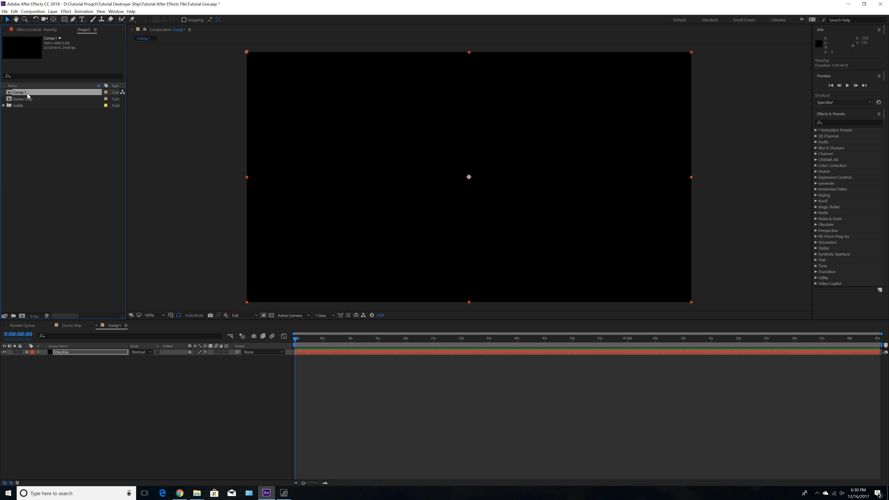
key("Return")
type("Warship")
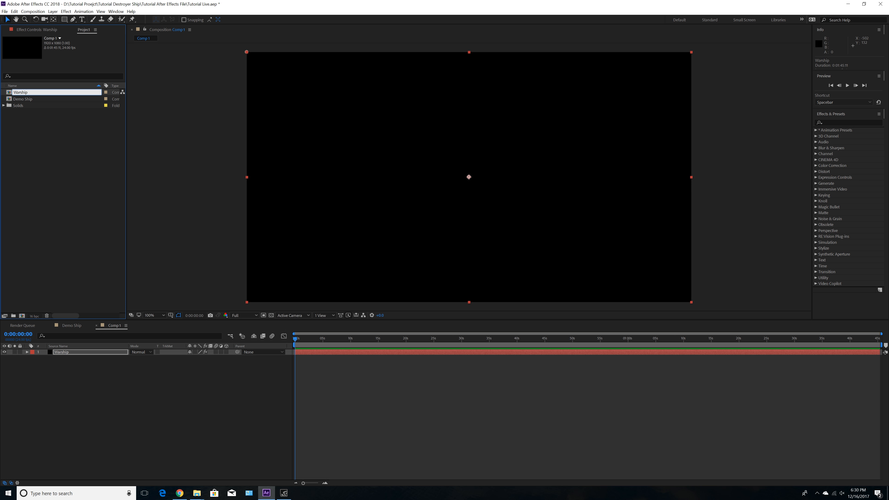
key("Return")
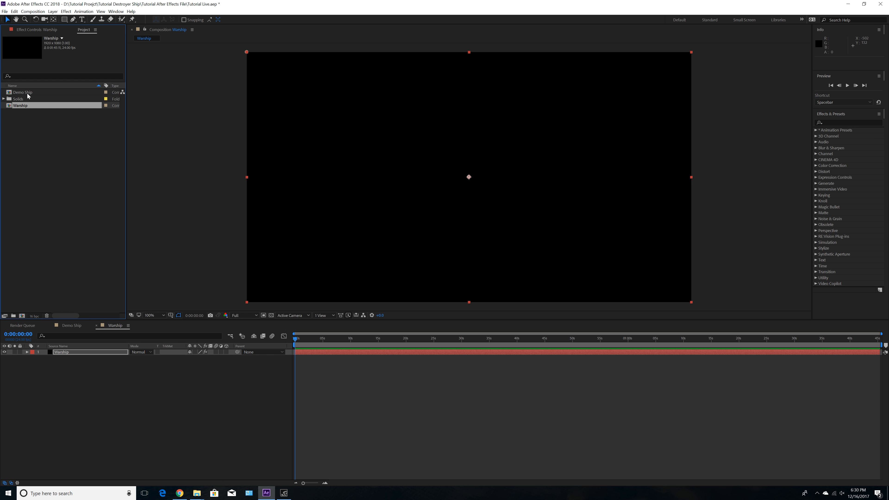
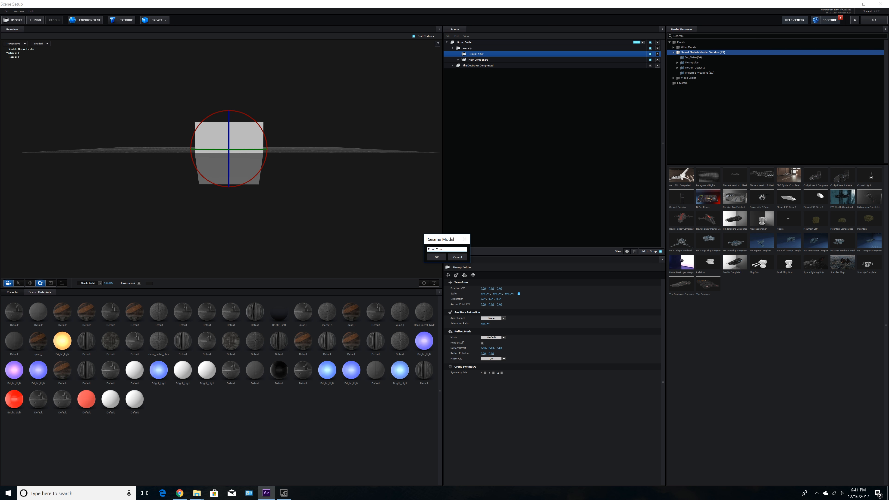
Step: Finish renaming the empty folder inside Warship as Front Components and move the Main Component folder into it
key("Return")
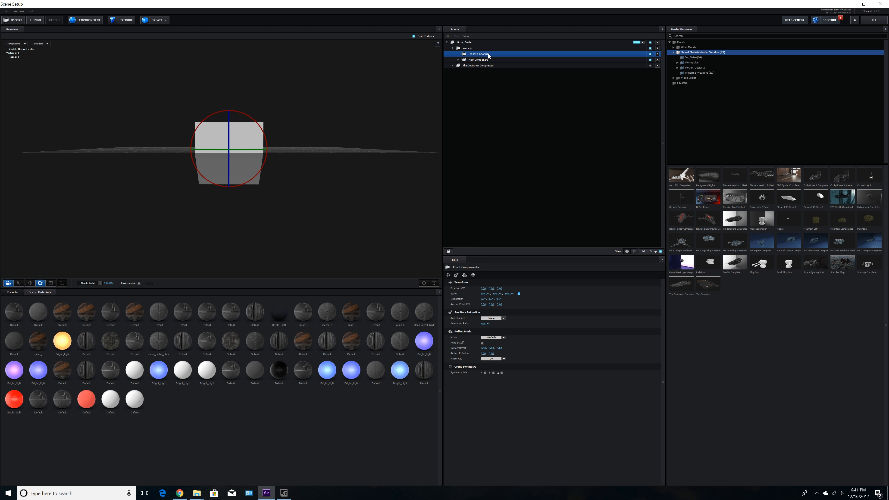
left_click(476, 60)
left_click_drag(475, 60, 464, 55)
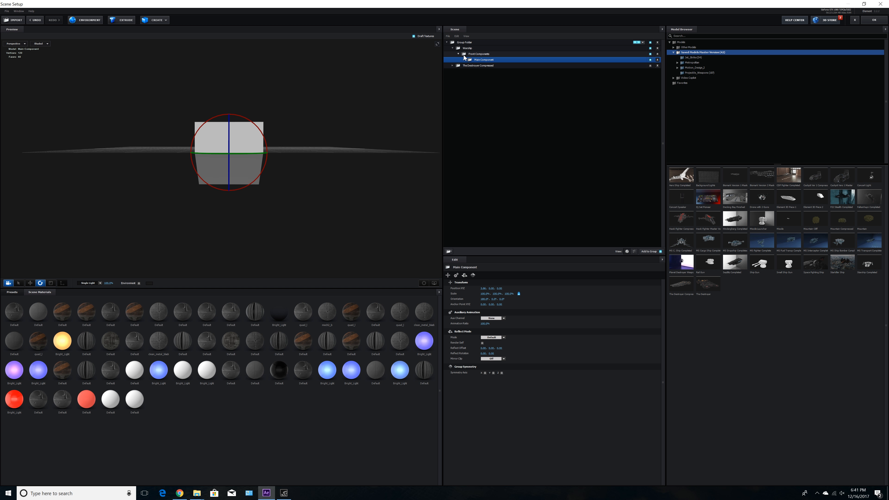
Step: Rename the Main Component folder as Main Component 1
left_click(480, 56)
double_click(485, 60)
left_click(452, 249)
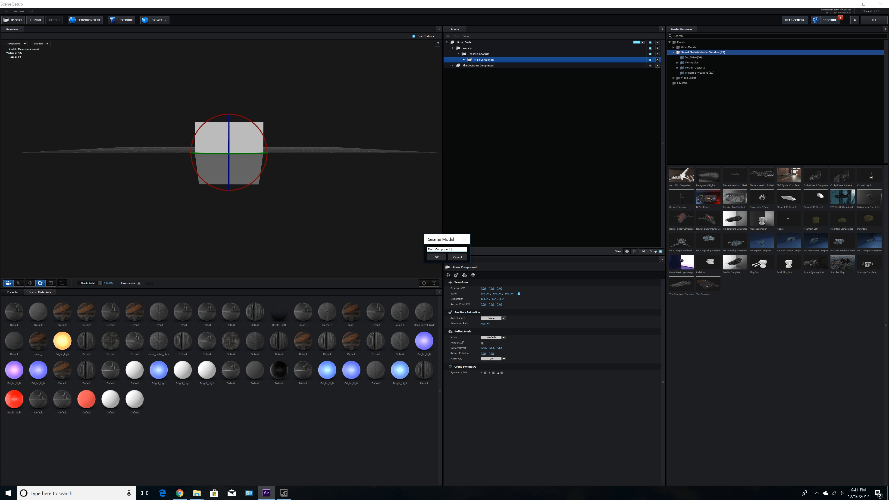
type("1")
key("Return")
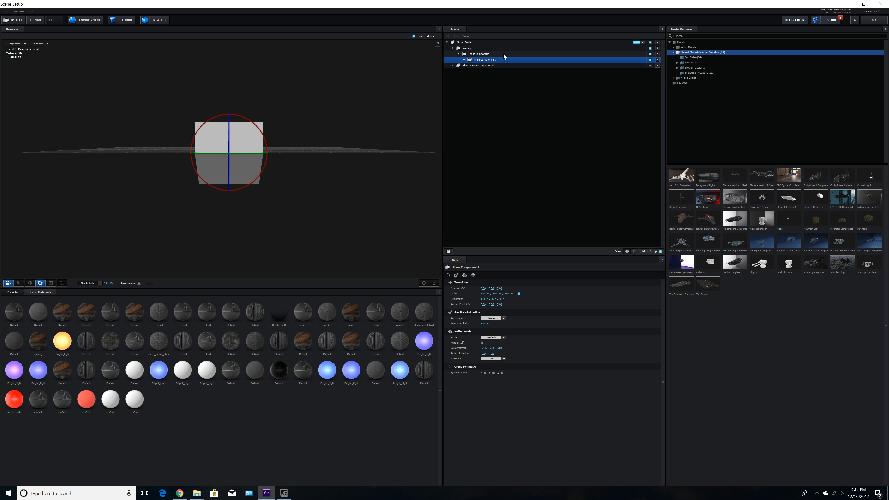
Step: Duplicate the Main Component 1 folder and move the copy beside the original block
key("ctrl+d")
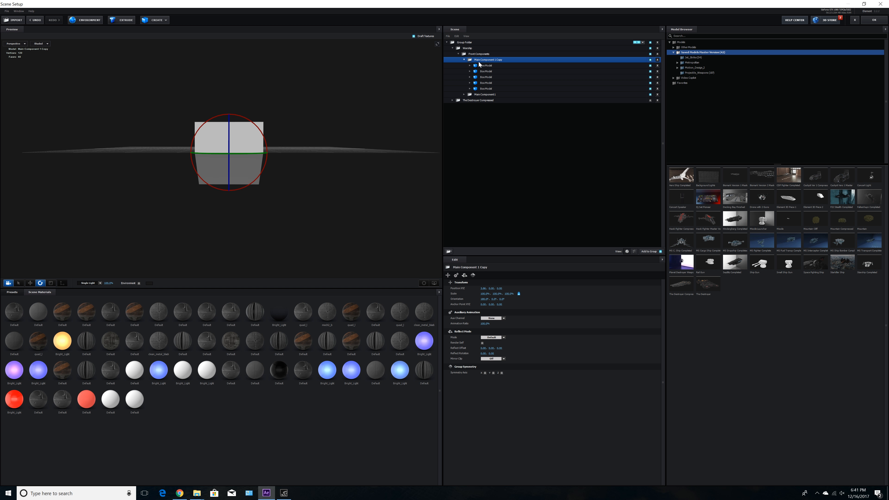
left_click(464, 60)
left_click_drag(308, 184, 300, 200)
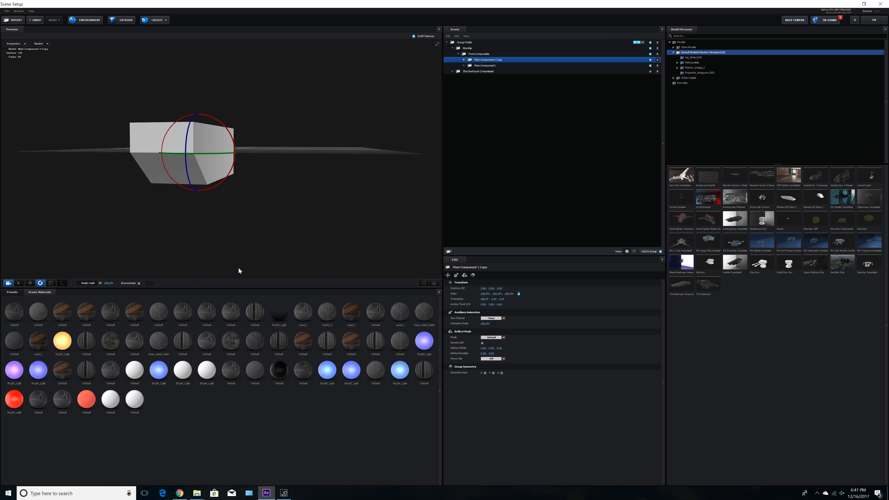
left_click(30, 285)
left_click_drag(102, 219, 123, 272)
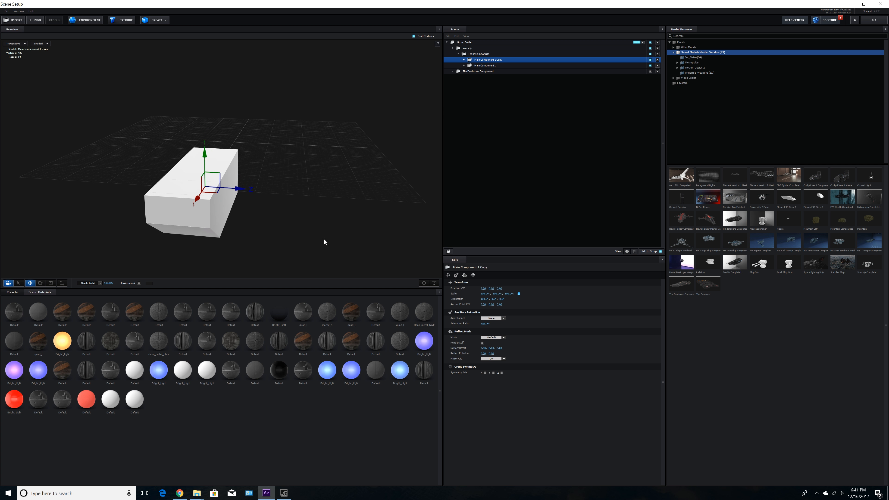
left_click_drag(249, 194, 516, 84)
Step: Make a second duplicate of Main Component 1 and move it into place next to the other blocks
left_click(491, 65)
key("ctrl+d")
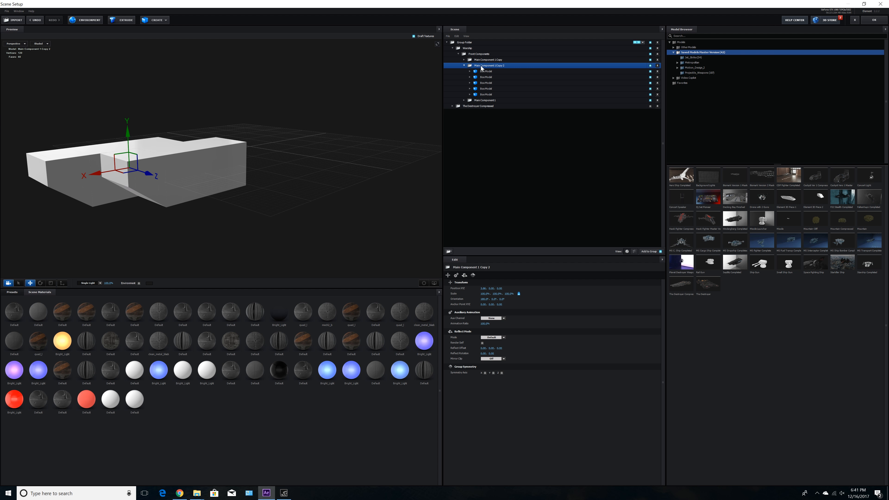
left_click(465, 65)
left_click_drag(246, 189, 384, 247)
left_click_drag(425, 294, 265, 158)
mouse_move(288, 192)
left_mouse_down()
mouse_move(300, 184)
mouse_move(263, 184)
mouse_move(259, 208)
mouse_move(334, 186)
mouse_move(276, 195)
mouse_move(293, 210)
mouse_move(315, 198)
mouse_move(293, 207)
mouse_move(313, 218)
mouse_move(350, 210)
mouse_move(309, 213)
mouse_move(312, 192)
mouse_move(248, 208)
mouse_move(279, 206)
mouse_move(269, 201)
mouse_move(276, 195)
mouse_move(177, 213)
mouse_move(218, 224)
mouse_move(274, 195)
mouse_move(278, 208)
mouse_move(254, 204)
mouse_move(288, 194)
mouse_move(277, 196)
left_mouse_up()
left_click_drag(327, 169, 349, 173)
Step: Scale the original Main Component 1 down along its Y axis to make the block thinner
left_click(487, 71)
left_click_drag(273, 233, 272, 223)
left_click(51, 284)
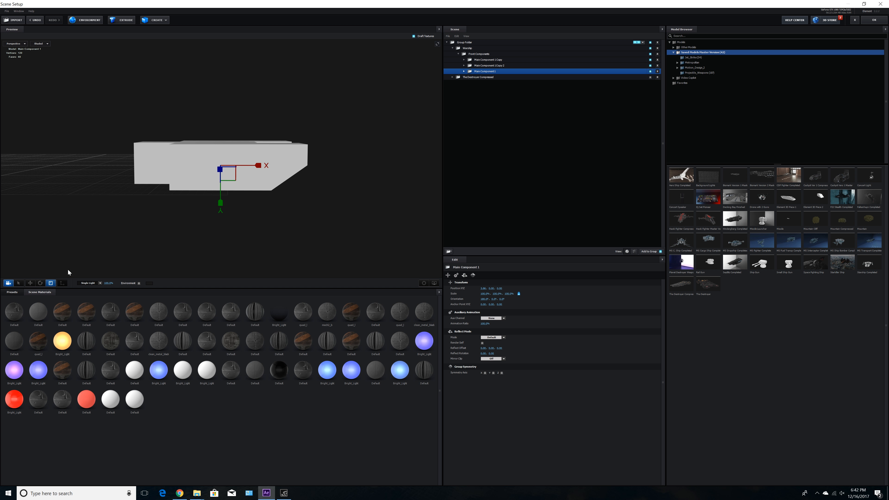
left_click_drag(219, 205, 248, 199)
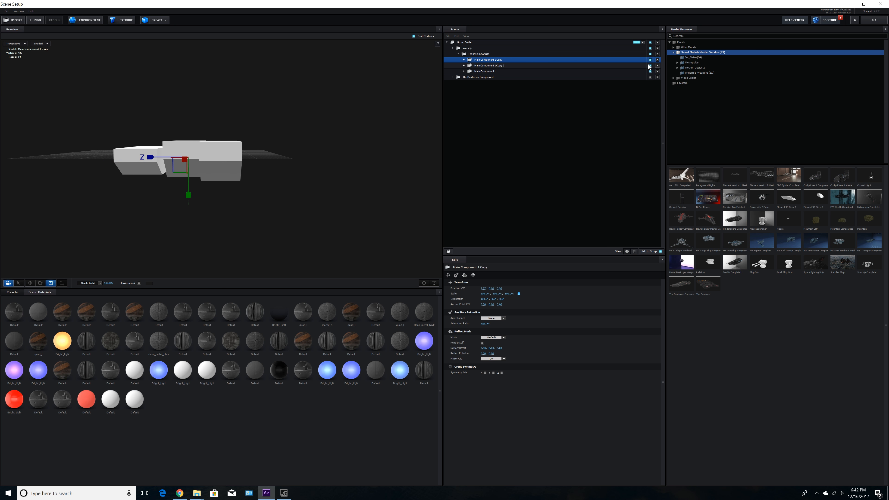
Step: Delete both copies of Main Component 1, keeping only the original in Front Components
left_click(657, 60)
left_click(657, 60)
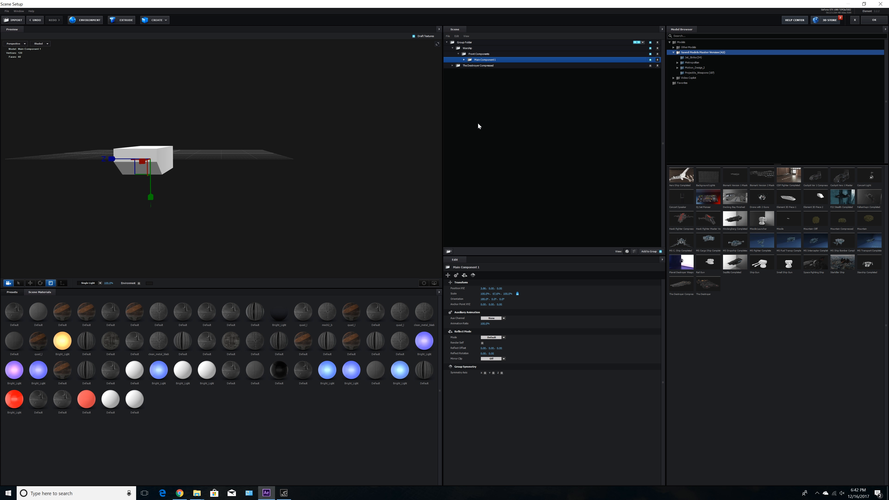
Step: Duplicate Main Component 1 and move the copy alongside the original, shifted back along the X axis to form the middle block
mouse_move(284, 185)
left_mouse_down()
mouse_move(291, 189)
mouse_move(276, 195)
left_mouse_up()
key("ctrl+d")
mouse_move(199, 203)
left_mouse_down()
mouse_move(186, 211)
mouse_move(196, 214)
left_mouse_up()
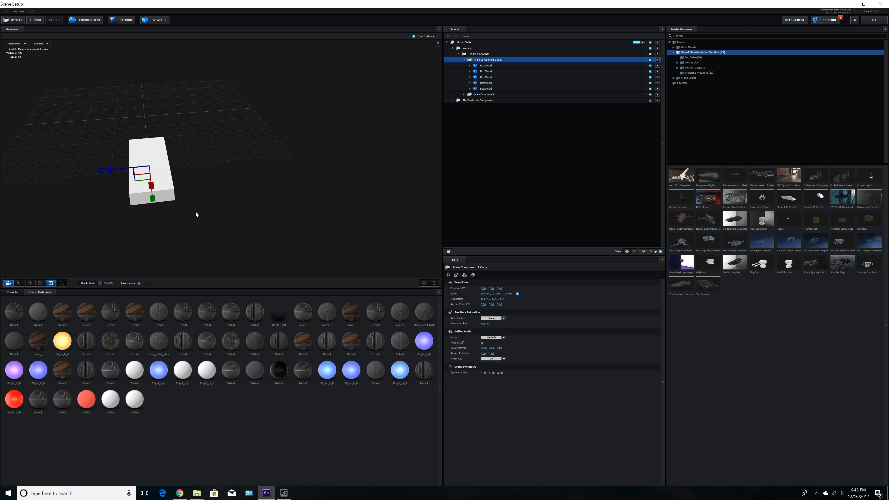
left_click(30, 283)
mouse_move(181, 163)
left_mouse_down()
mouse_move(226, 165)
mouse_move(188, 164)
left_mouse_up()
mouse_move(227, 196)
left_mouse_down()
mouse_move(223, 183)
mouse_move(211, 195)
mouse_move(223, 211)
left_mouse_up()
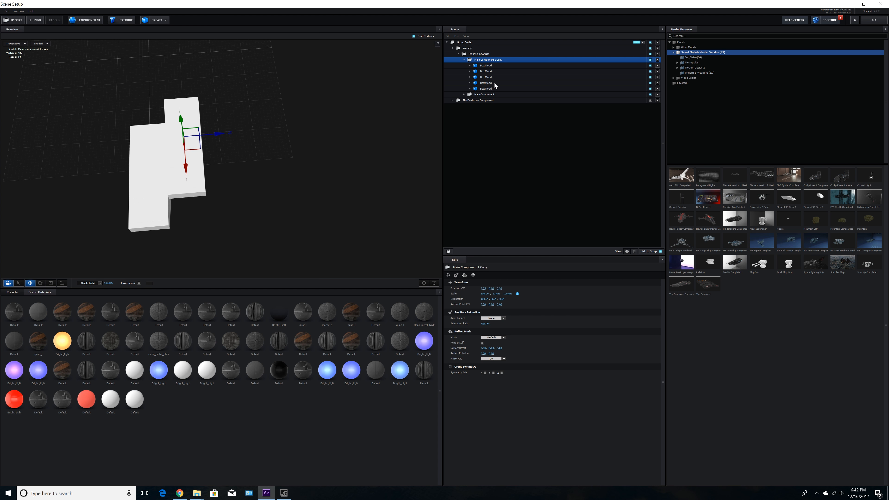
left_click(465, 60)
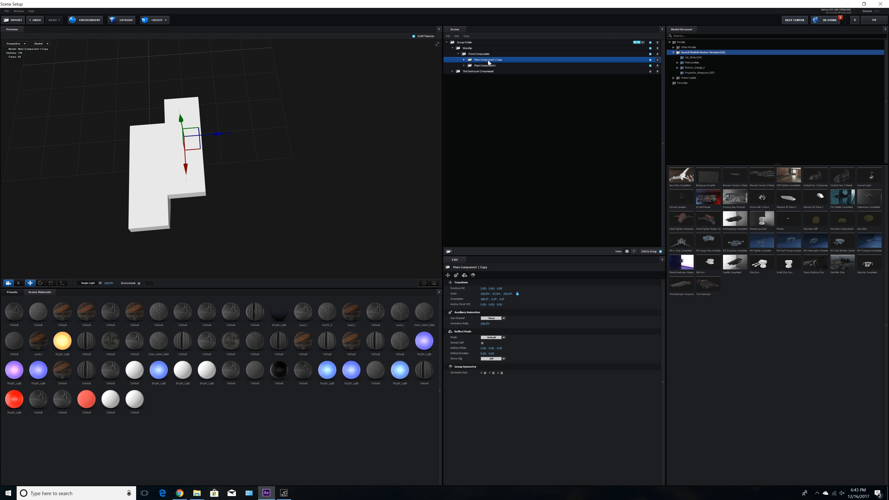
key("ctrl+d")
left_click_drag(228, 133, 256, 141)
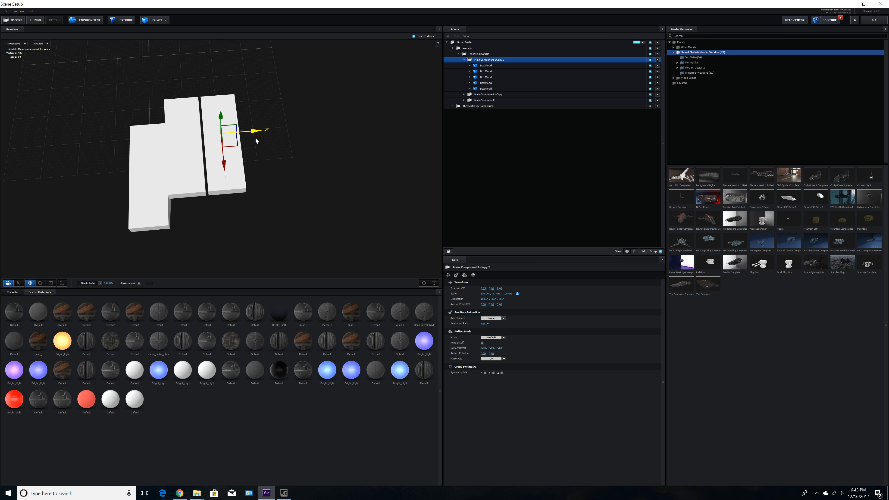
left_click(657, 60)
Step: Duplicate the original Main Component 1 and move the copy along the Z axis to the opposite side of the middle block
left_click(484, 66)
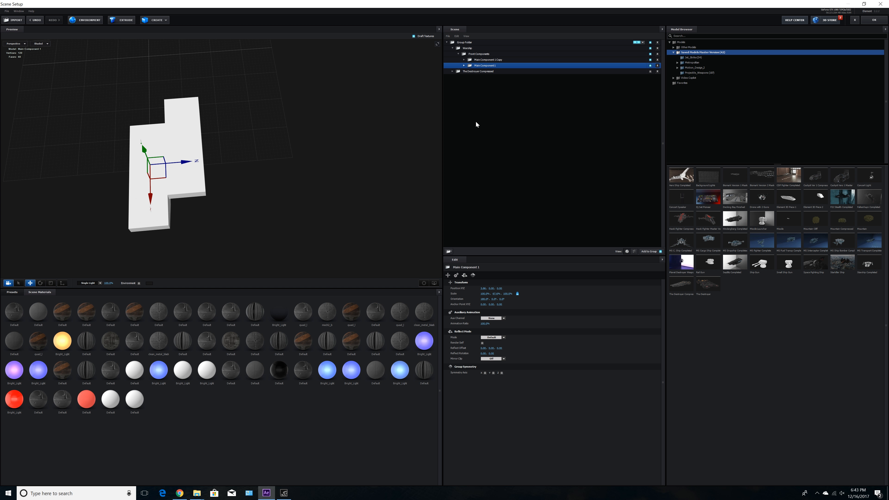
key("ctrl+d")
left_click_drag(186, 162, 323, 201)
left_click(464, 66)
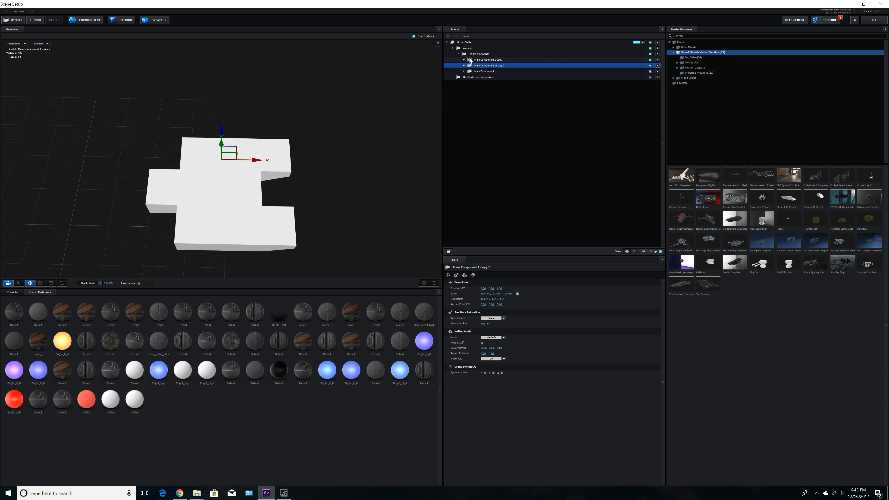
Step: Shift the anchor point of Front Components along the X axis onto the assembled blocks
left_click(470, 54)
left_click_drag(290, 227, 382, 168)
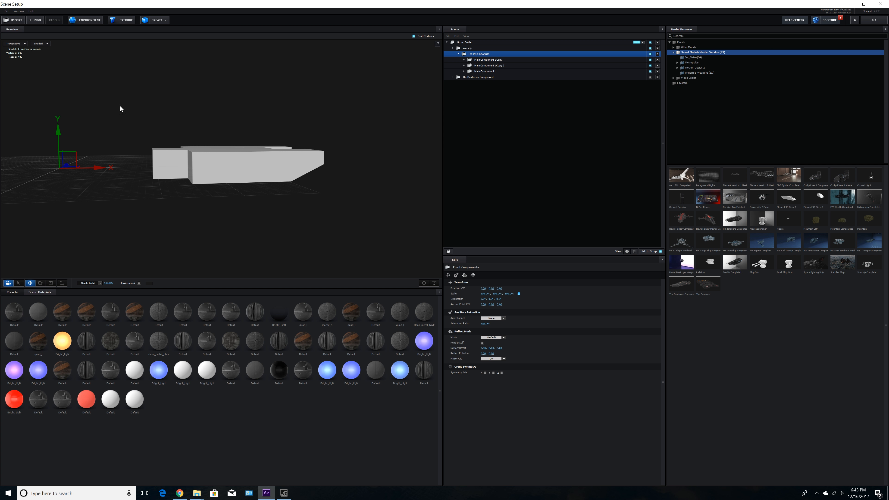
left_click_drag(225, 188, 225, 200)
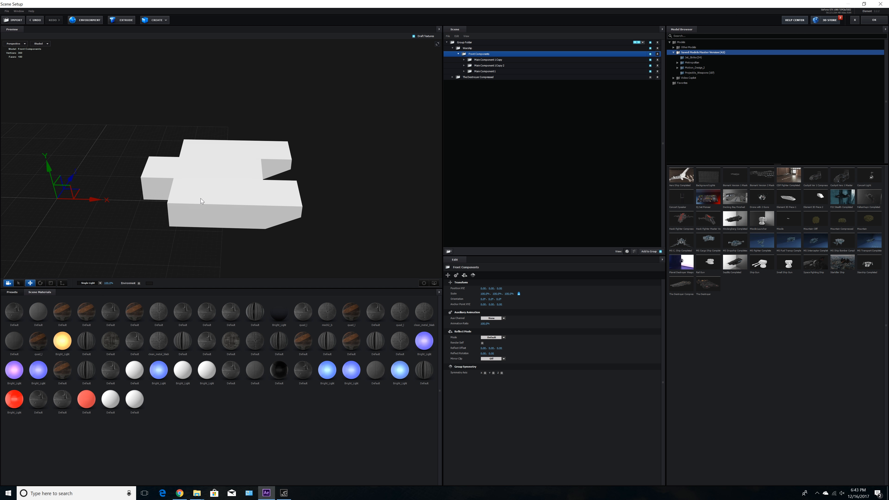
left_click_drag(201, 198, 200, 221)
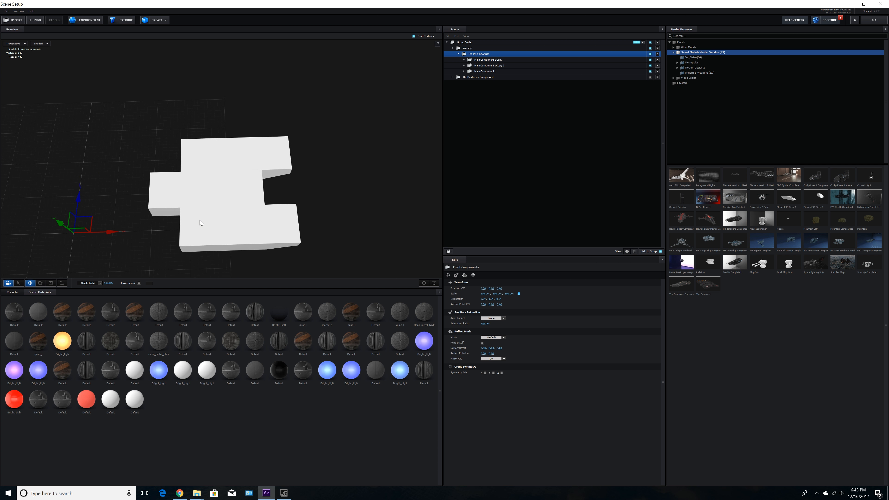
left_click(63, 283)
left_click_drag(87, 201, 234, 201)
mouse_move(123, 258)
left_mouse_down()
mouse_move(133, 213)
mouse_move(130, 263)
left_mouse_up()
left_click(62, 283)
left_click_drag(205, 224, 170, 245)
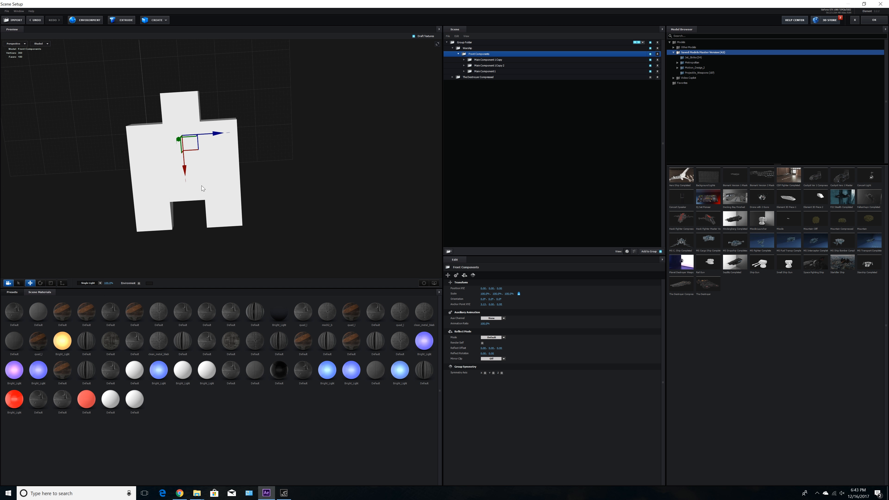
Step: Move Front Components along the Z axis to centre the blocks on the grid's centre line, and collapse the folder
left_click_drag(217, 140, 183, 142)
left_click_drag(228, 180, 279, 222)
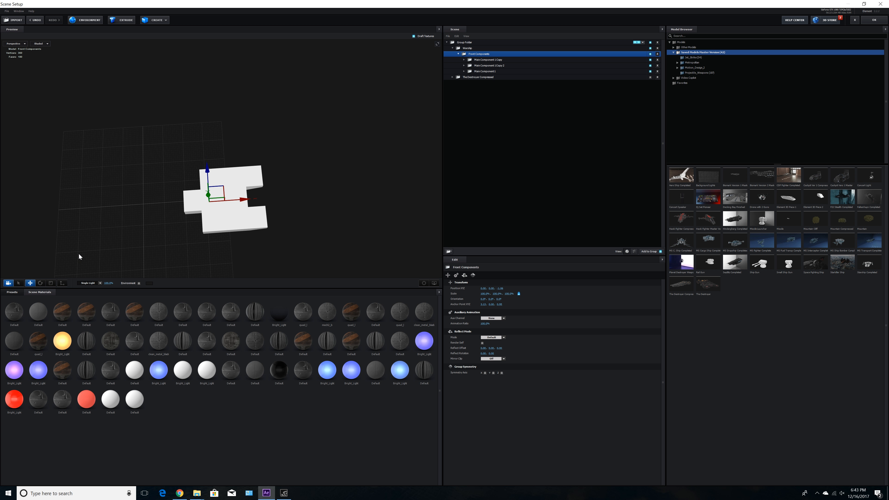
left_click_drag(148, 173, 284, 192)
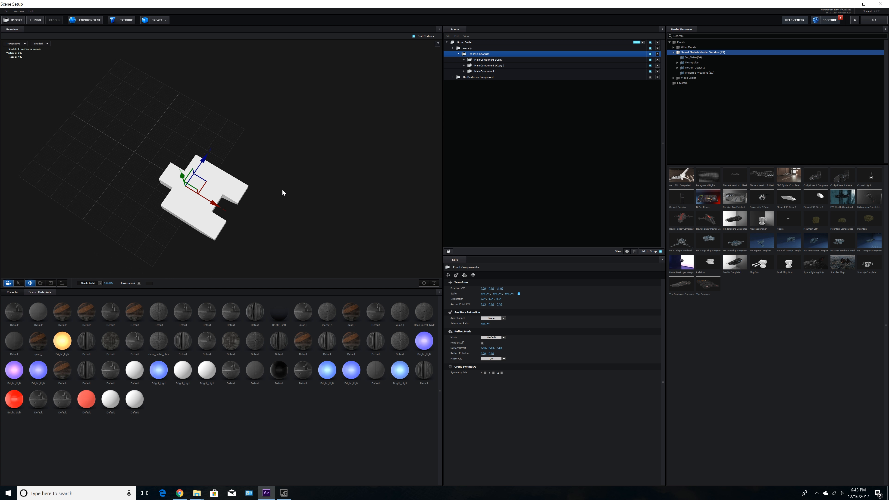
left_click(459, 54)
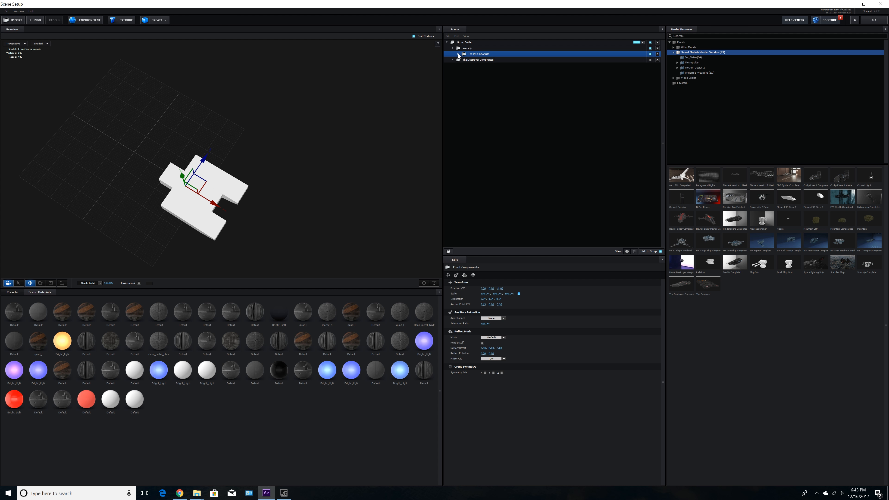
Step: Show The Destroyer Compressed temporarily to examine its shape from several angles beside the blocks, and hide it again
left_click(650, 61)
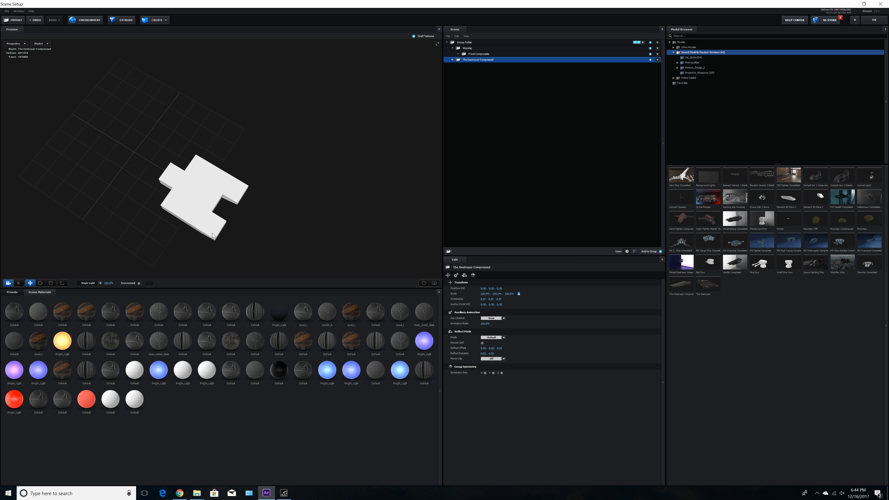
left_click_drag(212, 233, 314, 207)
scroll(294, 201, "down", 3)
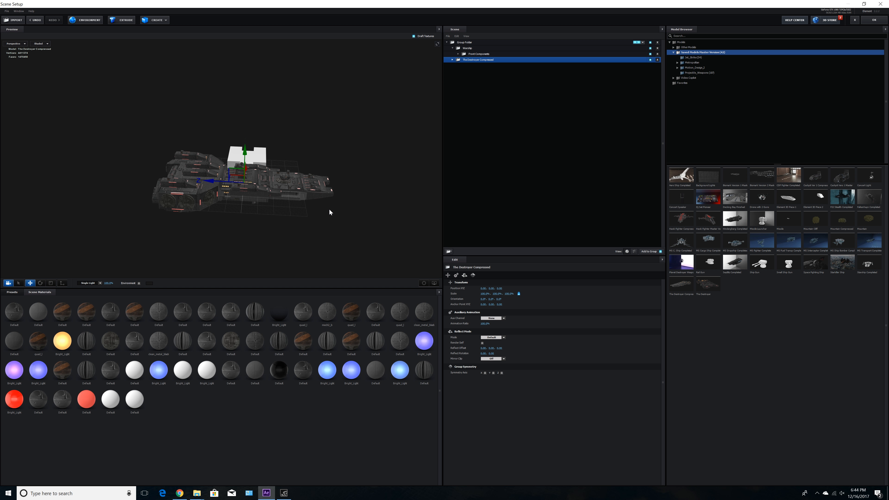
left_click_drag(328, 210, 306, 197)
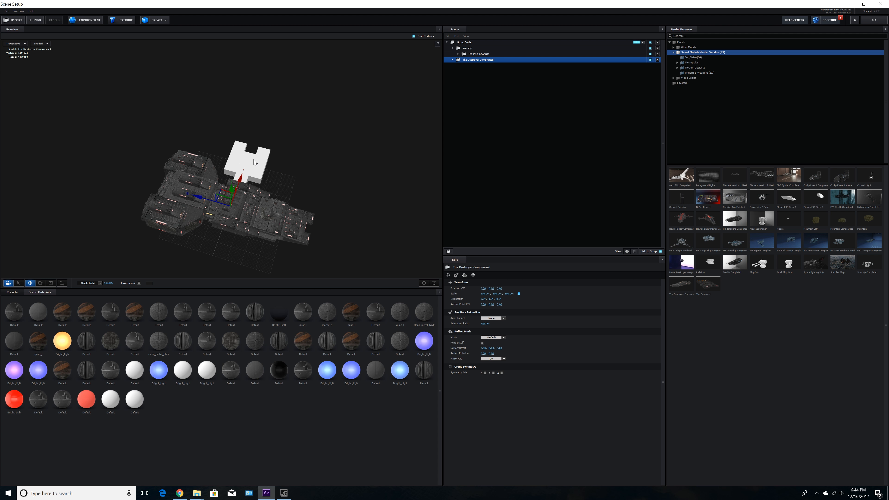
left_click_drag(297, 241, 313, 230)
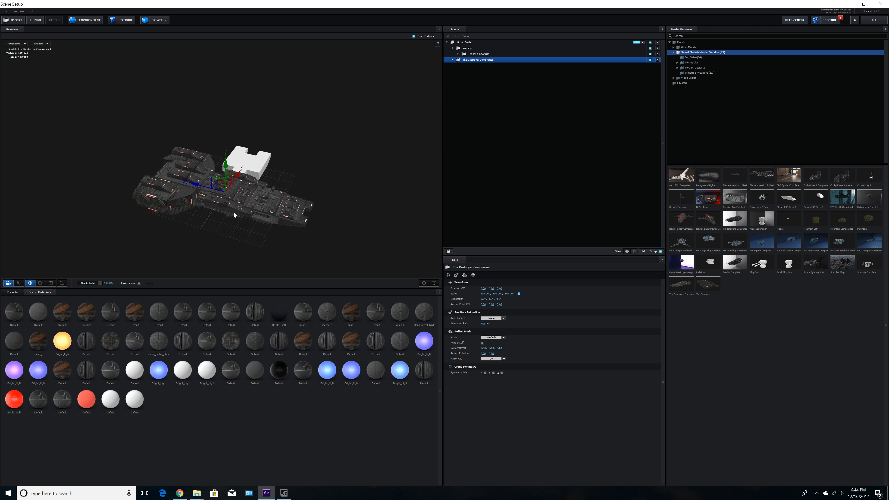
left_click_drag(233, 211, 218, 196)
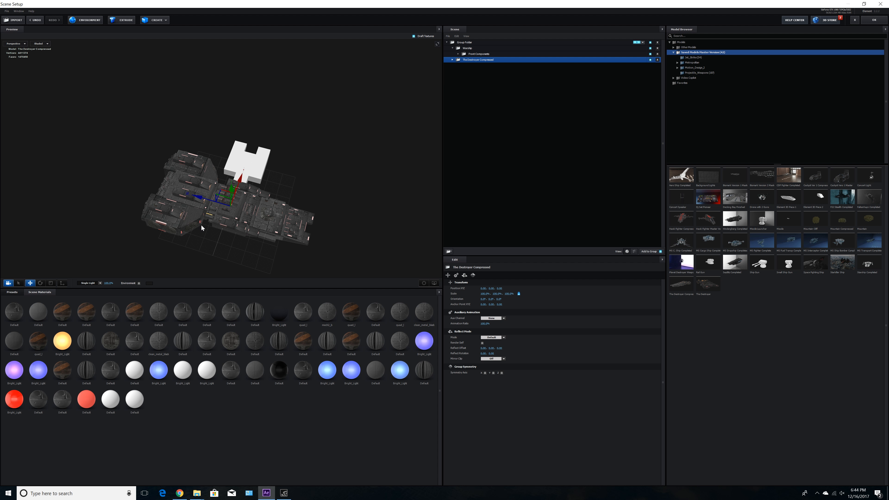
mouse_move(293, 220)
left_mouse_down()
mouse_move(270, 200)
mouse_move(275, 186)
mouse_move(288, 206)
left_mouse_up()
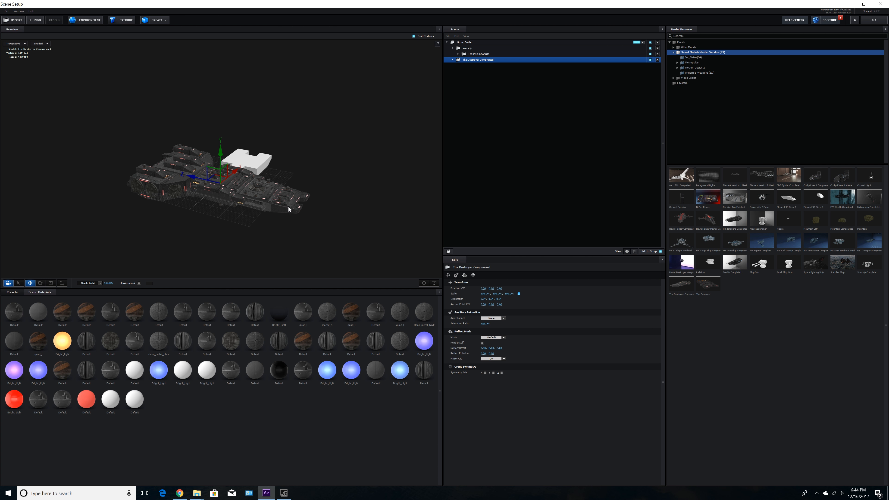
left_click_drag(174, 180, 167, 126)
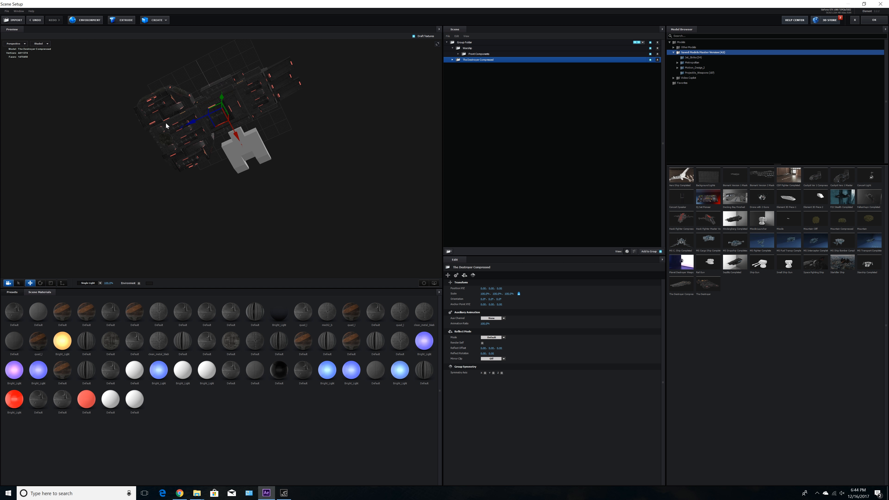
left_click_drag(267, 102, 269, 140)
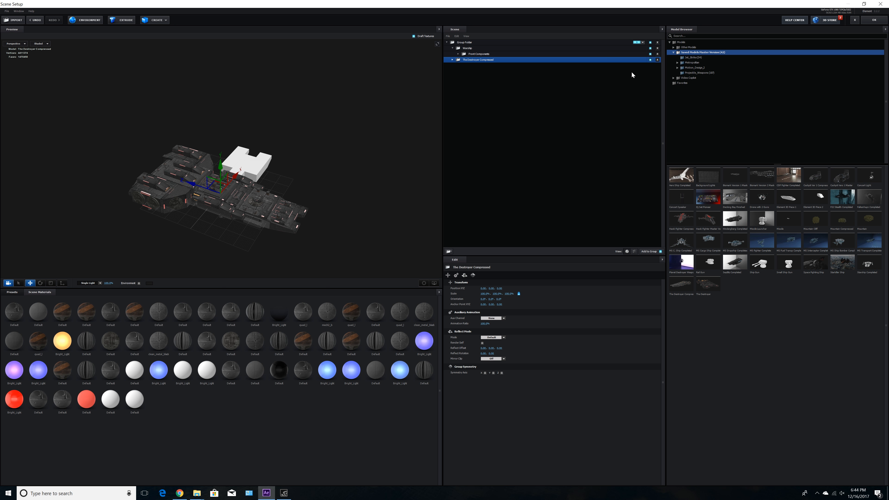
left_click(651, 60)
left_click_drag(347, 191, 280, 234)
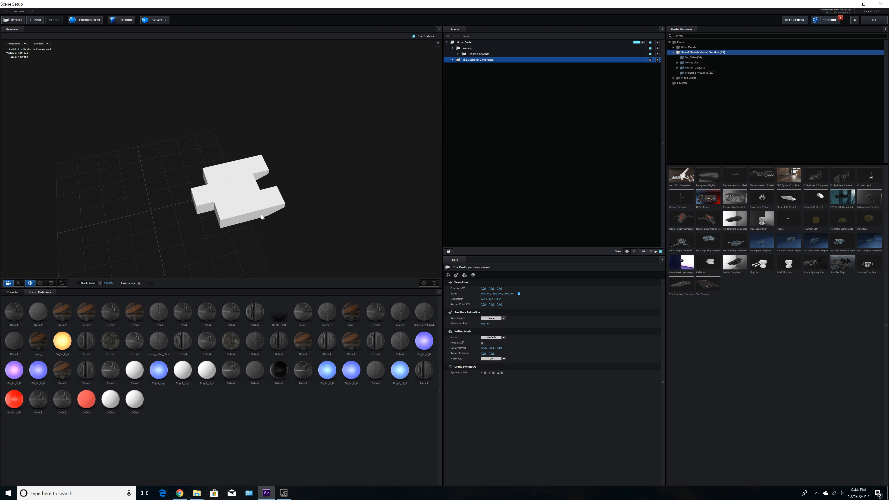
left_click_drag(261, 215, 254, 217)
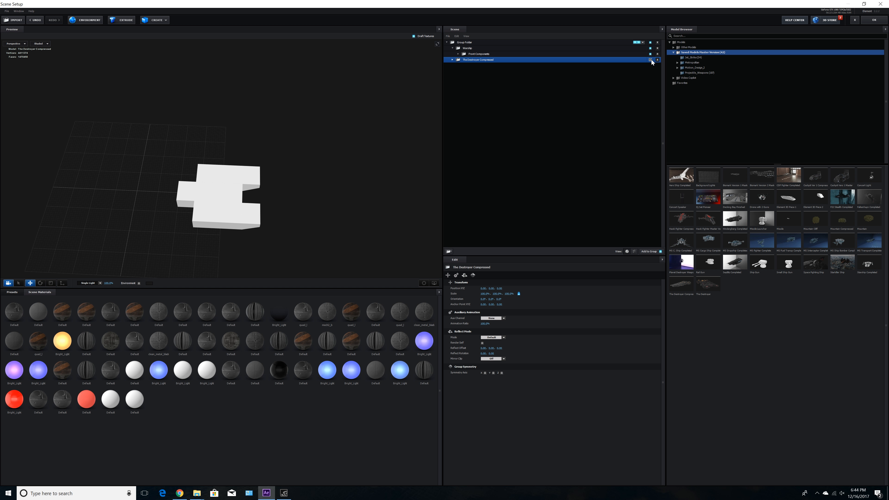
Step: Apply the scene to check its orientation, and rotate the top-level Group Folder about its Y axis so the blocks' front faces the composition camera
left_click(870, 21)
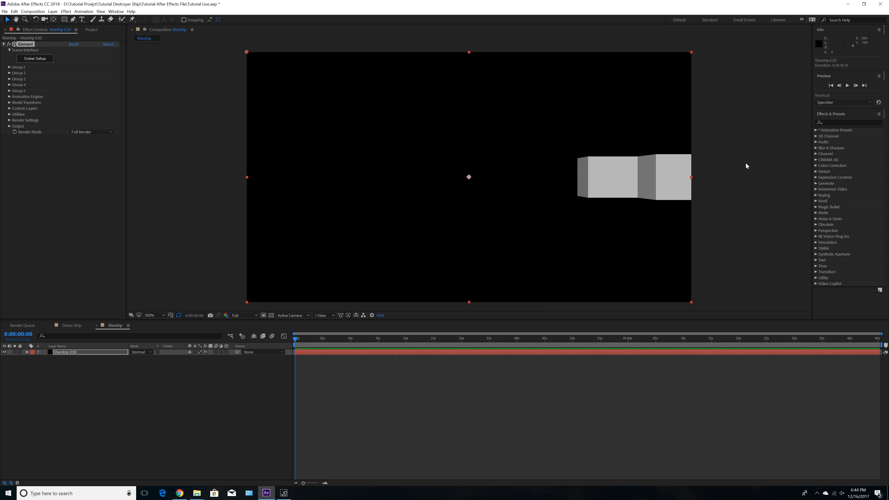
left_click(30, 58)
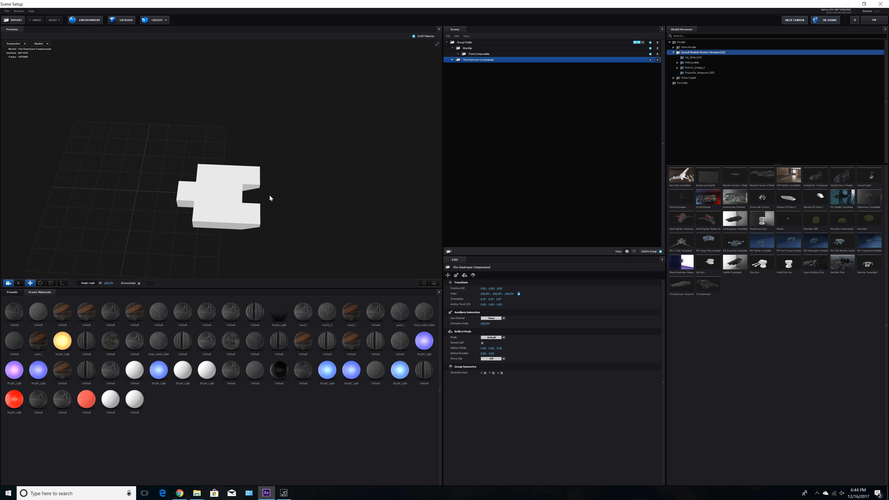
left_click(479, 53)
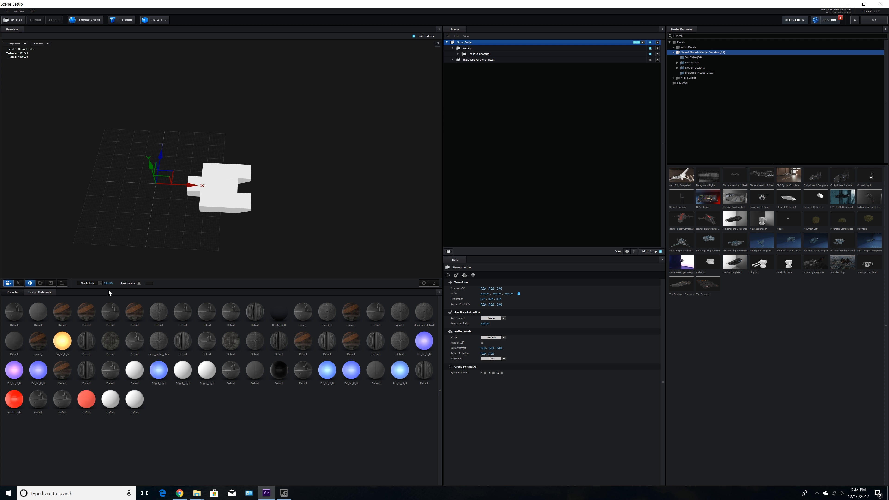
left_click(40, 283)
left_click_drag(179, 211, 196, 233)
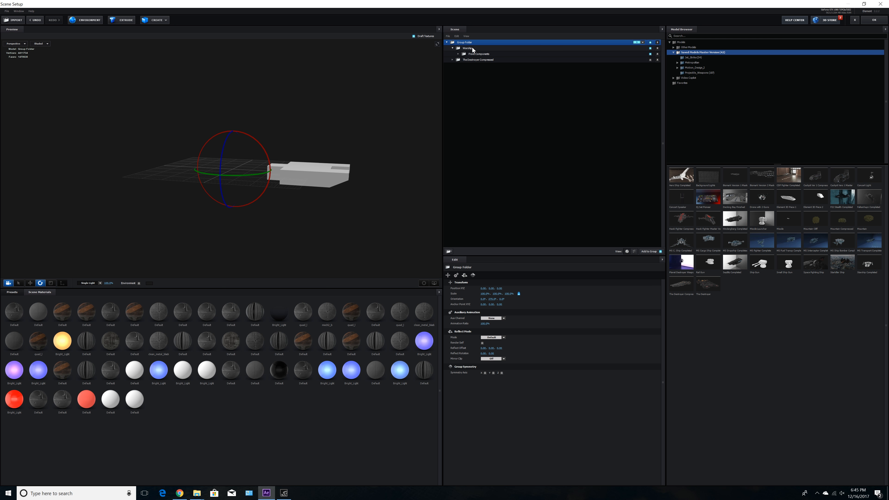
left_click(30, 282)
left_click_drag(87, 214, 154, 217)
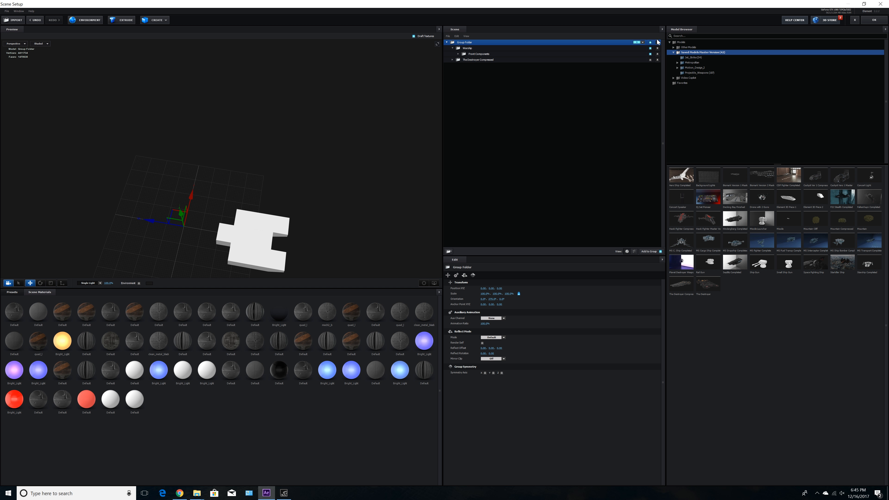
left_click(869, 20)
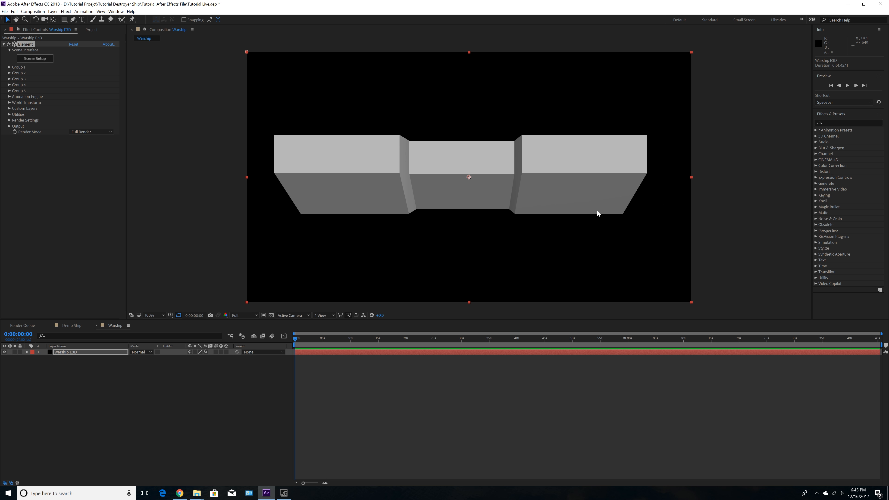
Step: Reopen the Element scene setup, collapse the Warship folder and add a new folder named Center under the top-level Group Folder
left_click(70, 352)
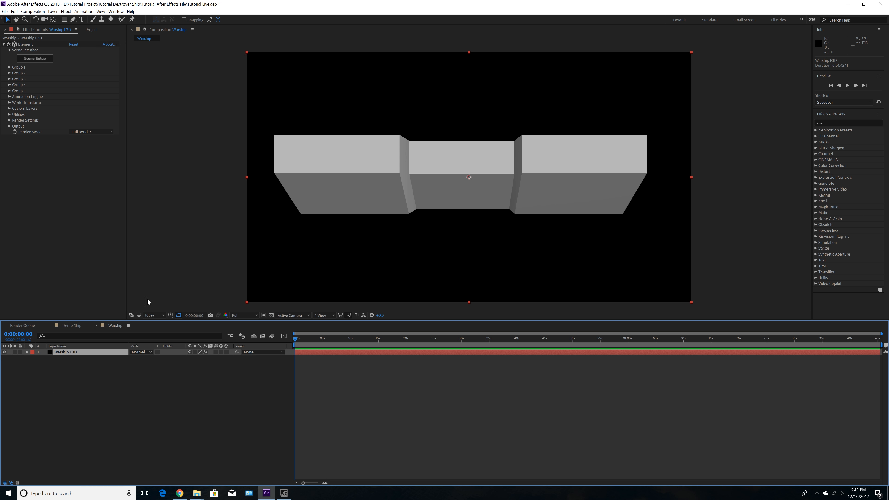
left_click(42, 60)
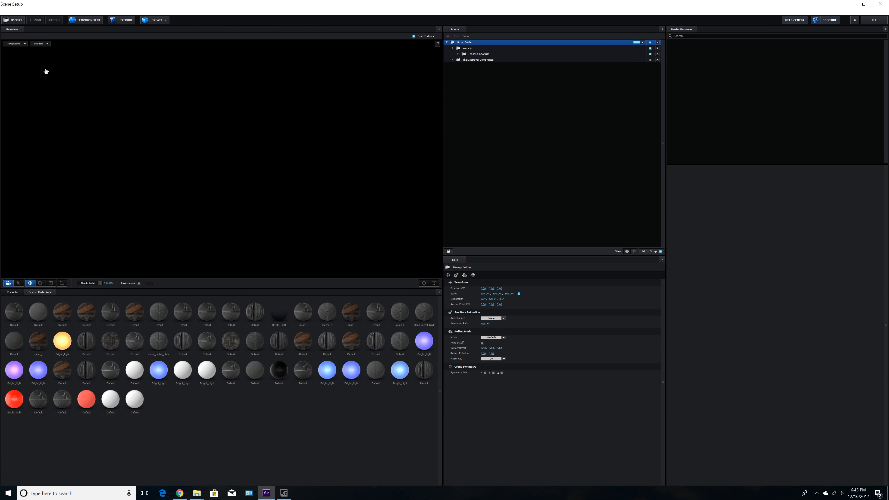
left_click_drag(266, 244, 269, 233)
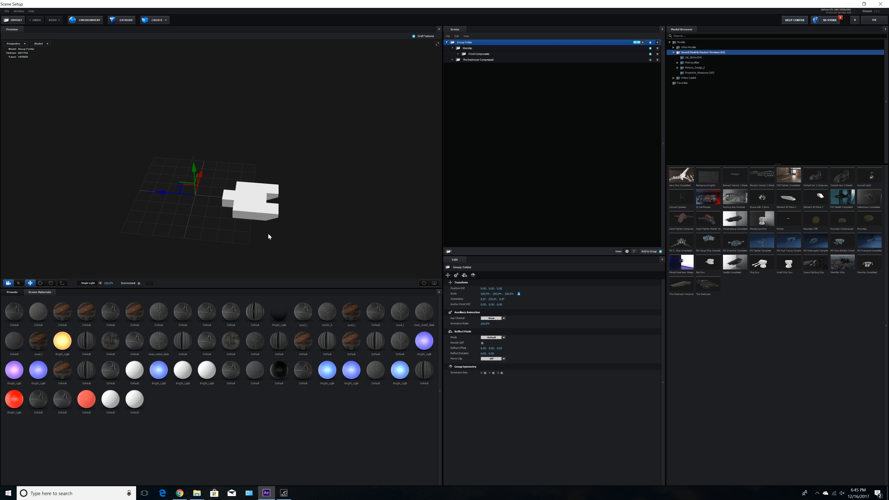
left_click(453, 48)
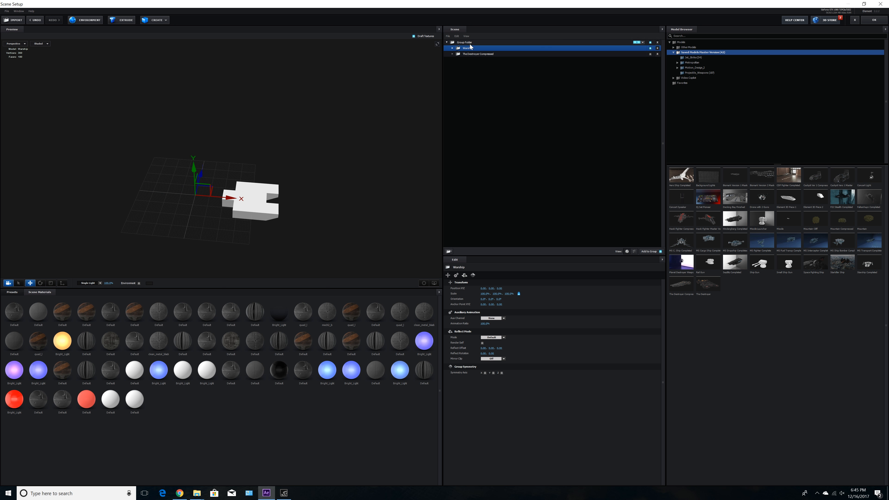
left_click(449, 251)
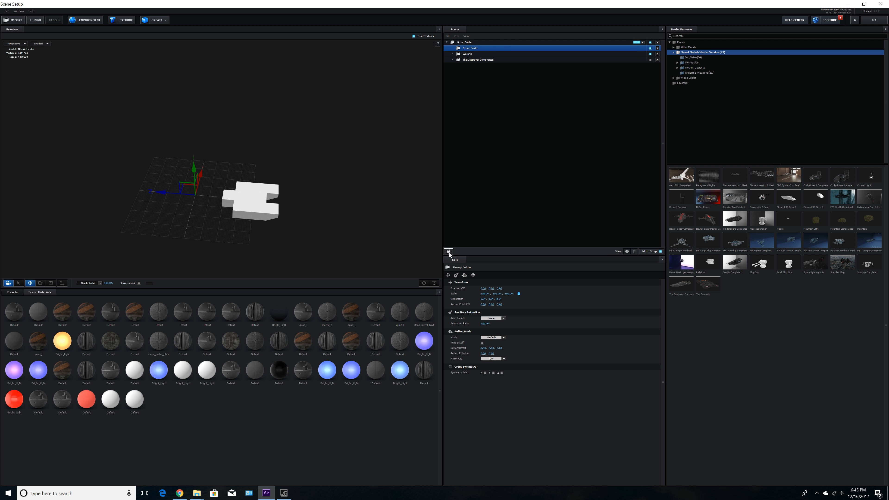
double_click(491, 47)
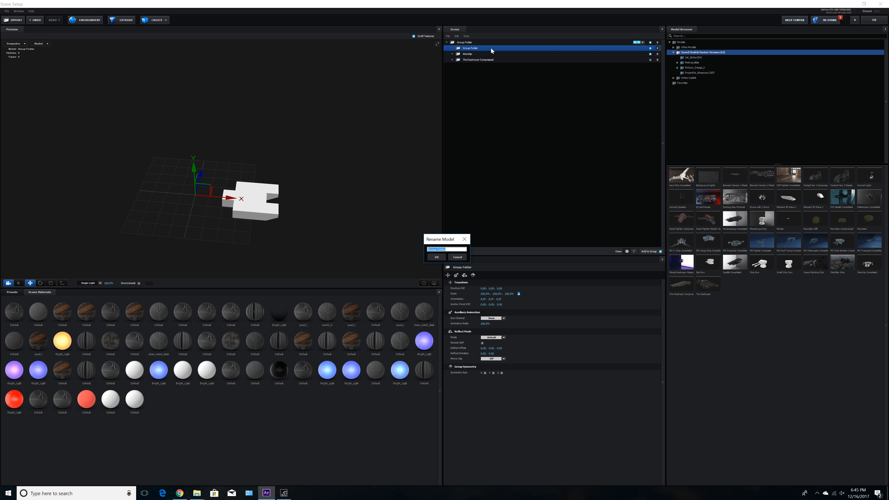
type("center")
key("Return")
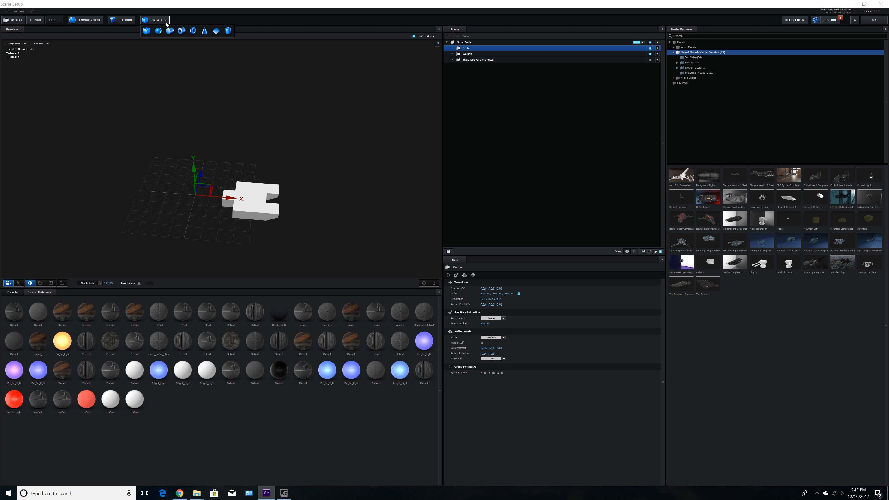
Step: Add a box to the Center folder, stretch it along X and Z to reach the front blocks, and align it along Z
left_click(157, 20)
left_click_drag(239, 238, 245, 234)
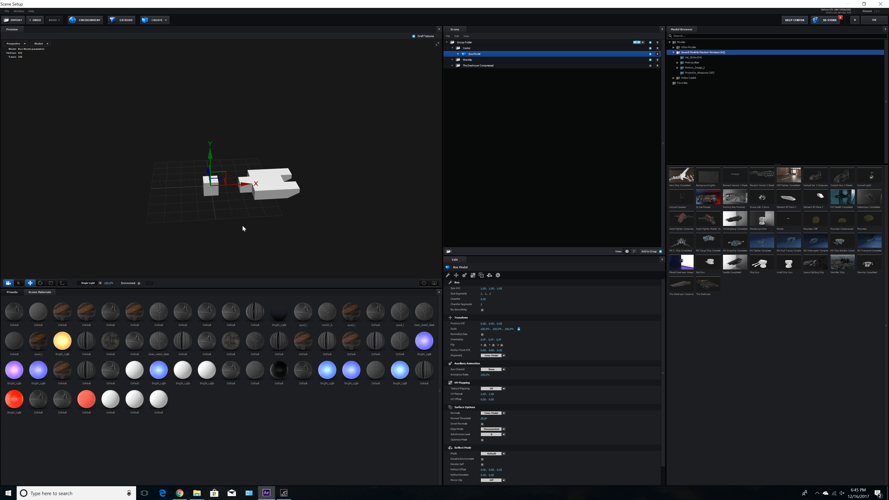
left_click(51, 283)
left_click_drag(243, 192, 212, 197)
left_click_drag(191, 162, 214, 205)
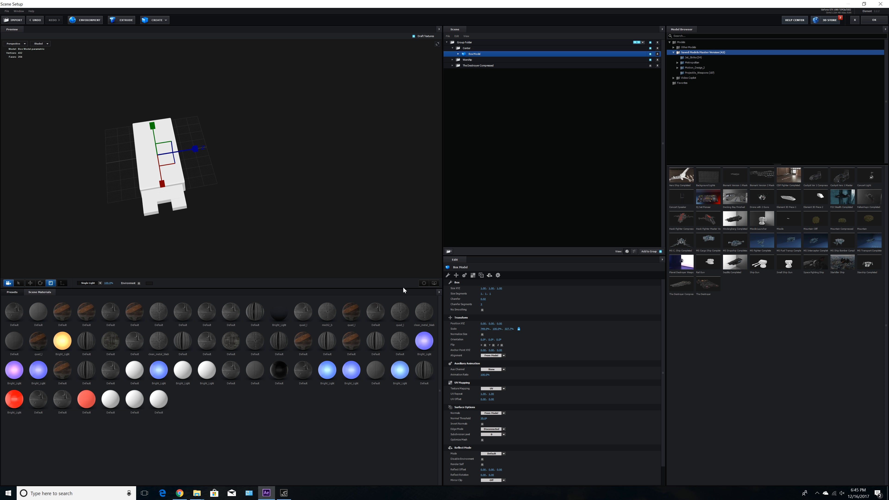
left_click(424, 284)
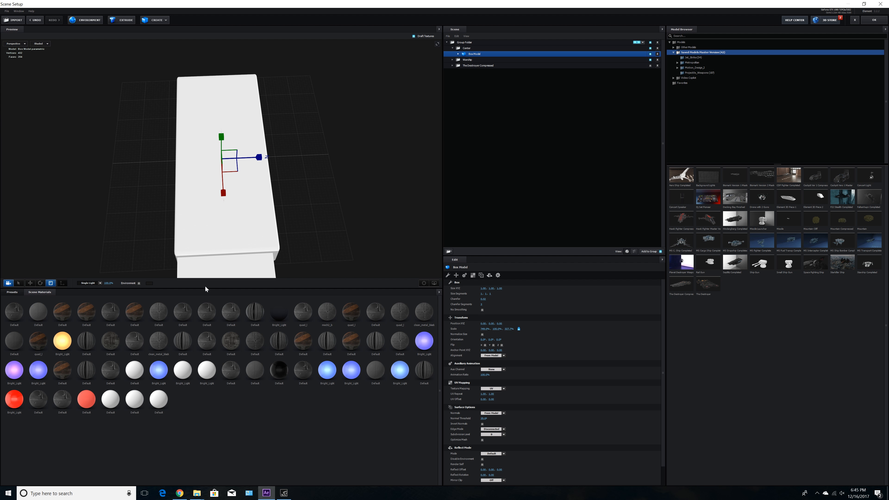
left_click(30, 283)
left_click_drag(257, 158, 309, 220)
Step: Flatten the Center box along Y to roughly the front blocks' thickness and raise it slightly
left_click(50, 283)
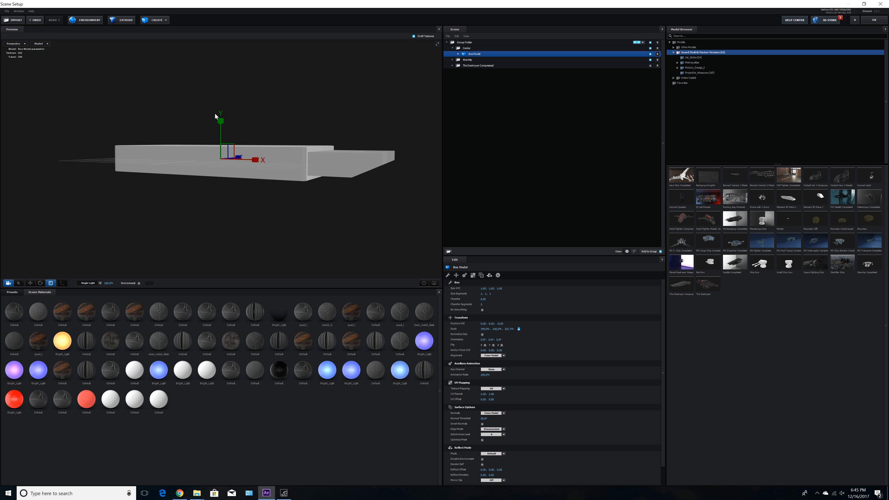
left_click_drag(221, 121, 224, 126)
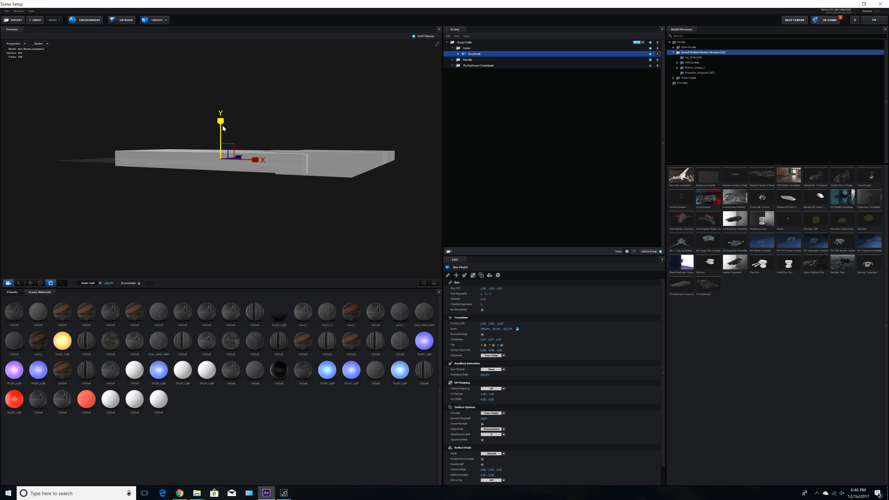
left_click(30, 284)
left_click_drag(220, 124, 220, 122)
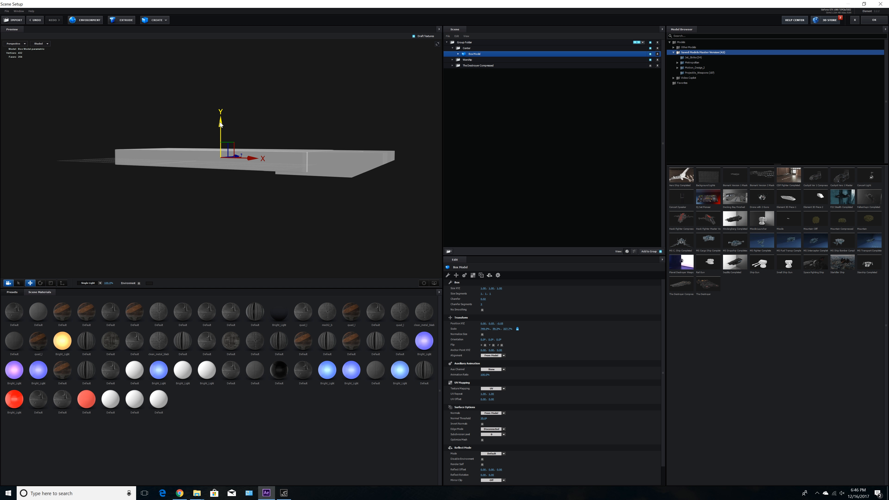
left_click_drag(308, 161, 318, 199)
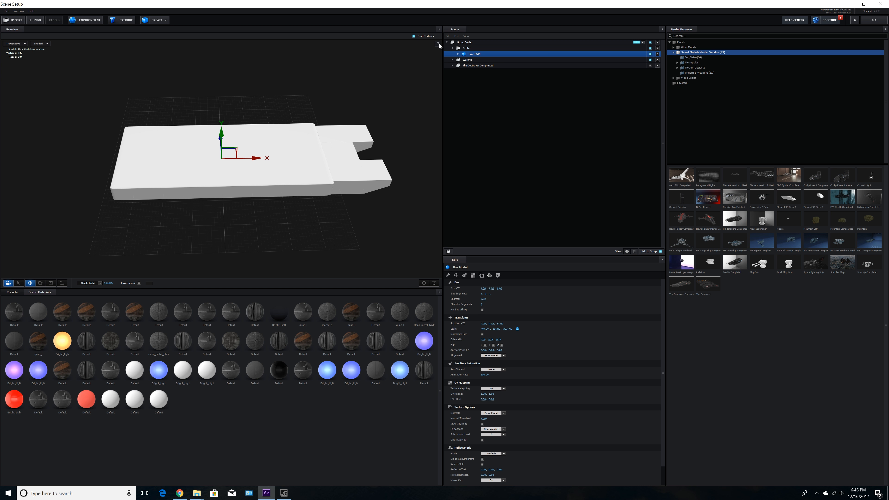
Step: Add another folder under the top-level Group Folder and name it Rear
left_click(468, 49)
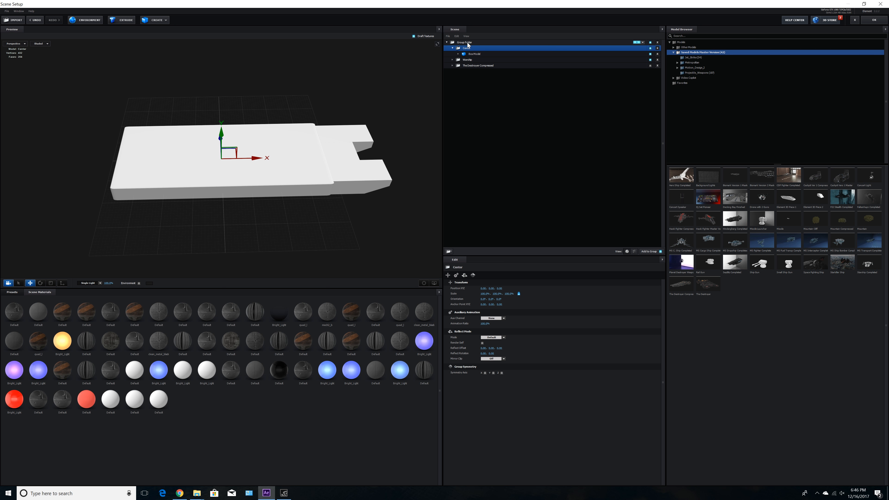
left_click(471, 42)
left_click(448, 251)
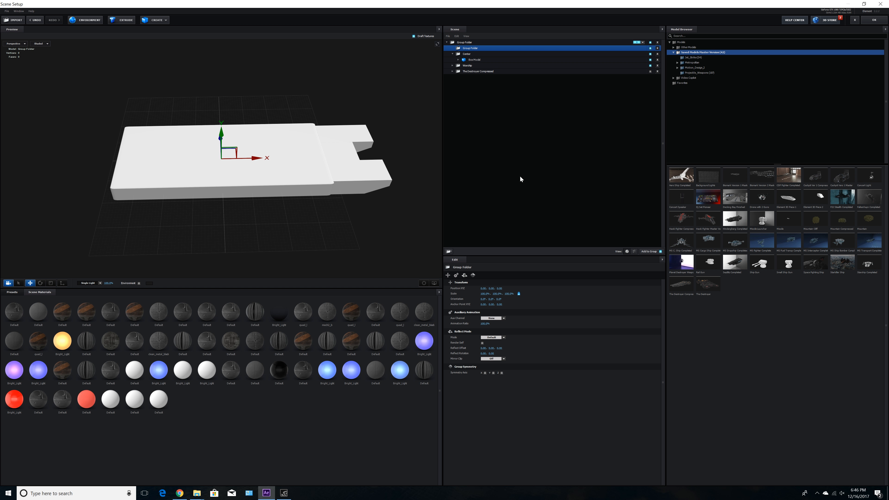
double_click(473, 49)
type("Rear")
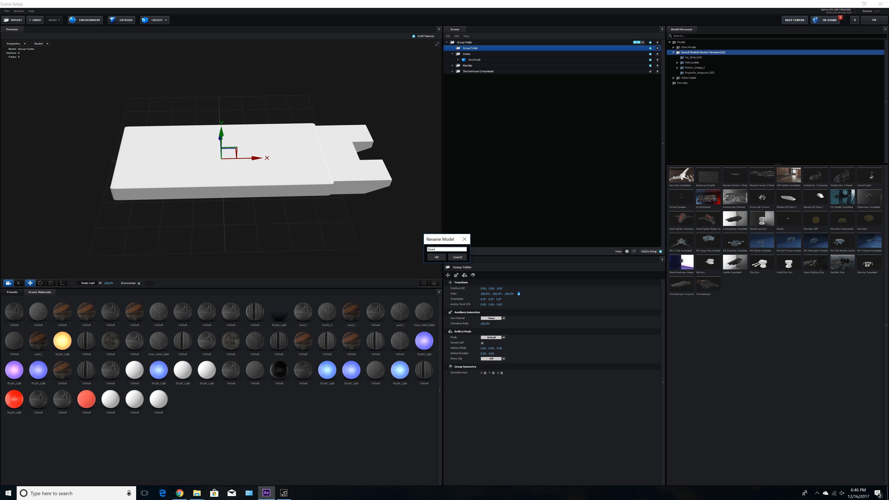
key("Return")
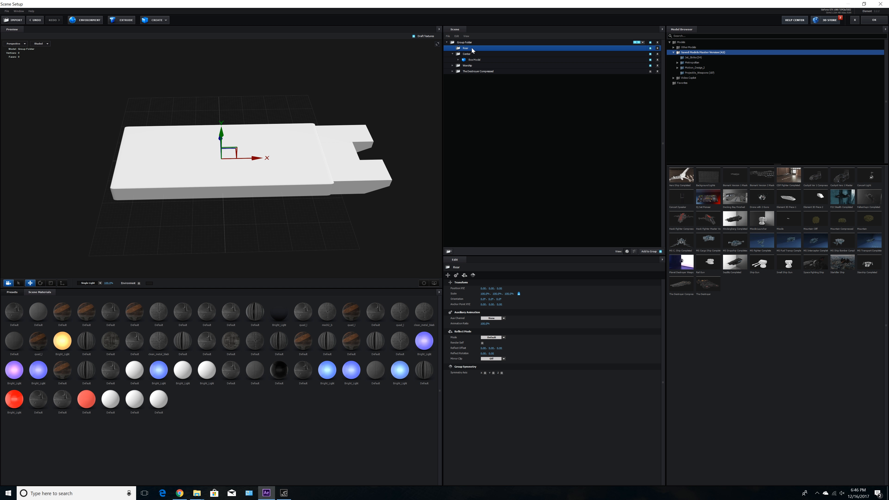
Step: Add a box to the Rear folder and move it along X to the back end of the centre slab
left_click(156, 20)
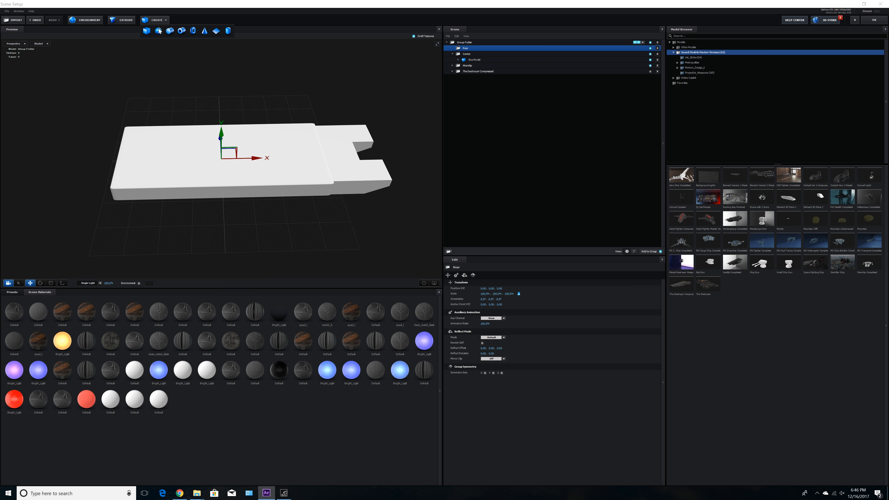
left_click(152, 31)
left_click_drag(354, 150, 446, 146)
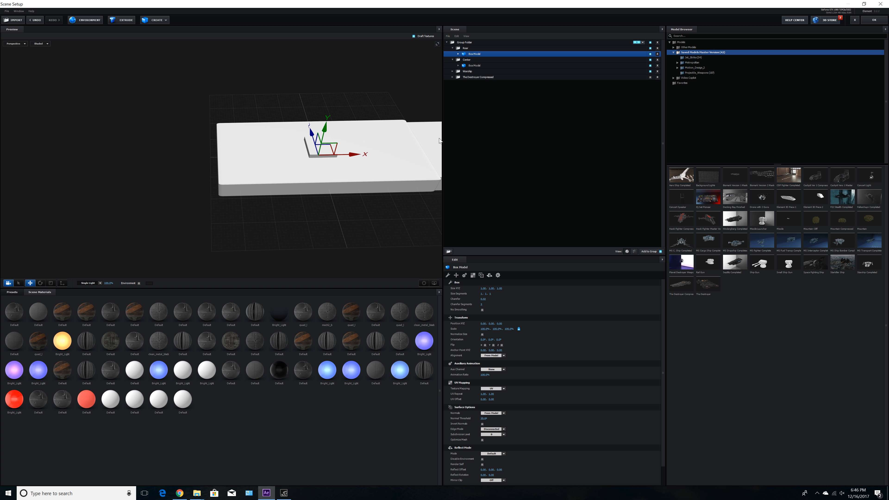
left_click_drag(356, 155, 58, 265)
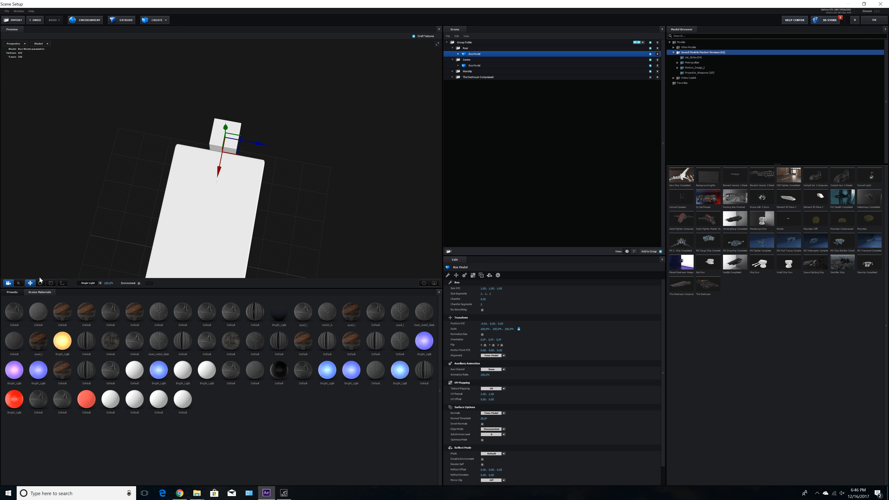
Step: Widen the rear box along Z slightly beyond the centre slab's width and shift it along Z to align the two
left_click(51, 283)
left_click_drag(262, 144, 286, 194)
left_click(40, 283)
left_click(30, 283)
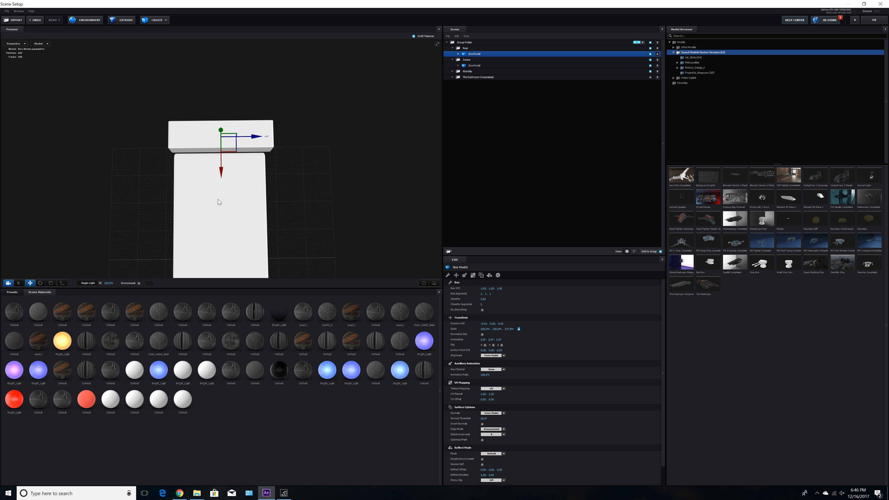
left_click_drag(256, 138, 251, 140)
Step: Lengthen the rear box along X and increase its height along Y so it stands thicker than the centre slab
left_click_drag(263, 217, 300, 196)
left_click(51, 283)
left_click_drag(236, 158, 280, 162)
mouse_move(285, 190)
left_mouse_down()
mouse_move(278, 206)
mouse_move(273, 192)
left_mouse_up()
left_click_drag(198, 117, 199, 112)
left_click_drag(313, 171, 278, 190)
Step: Fine-tune the rear box's position along Z so it is centred behind the slab
left_click(30, 283)
left_click_drag(99, 262, 238, 219)
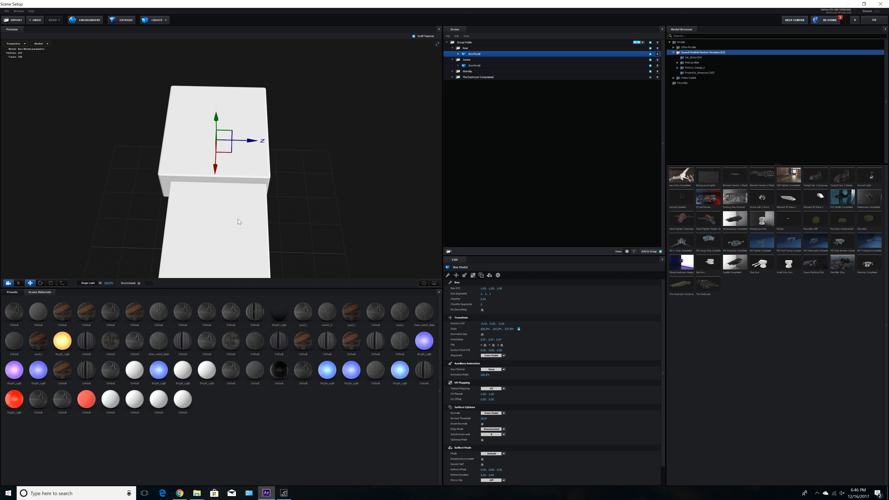
left_click_drag(250, 141, 253, 141)
left_click_drag(179, 255, 206, 217)
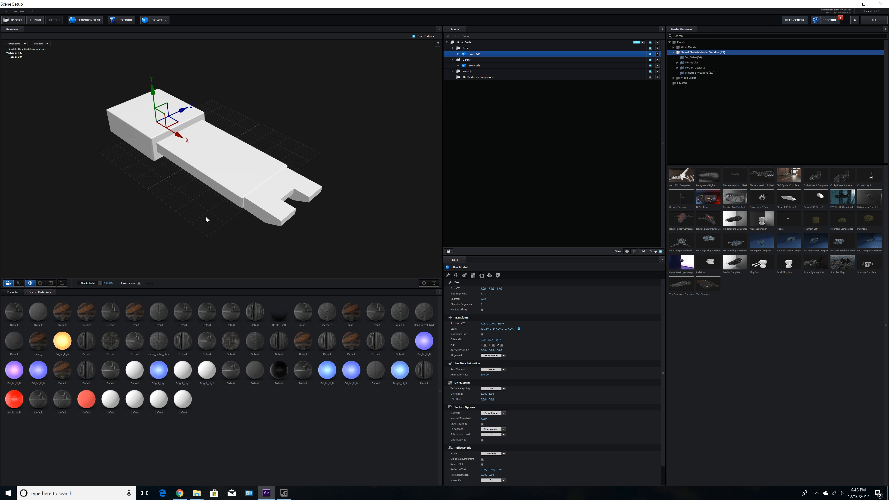
Step: Try scaling the top-level Group Folder down uniformly, and set its scale back to 100%
left_click(470, 42)
left_click_drag(463, 297, 458, 297)
left_click(484, 294)
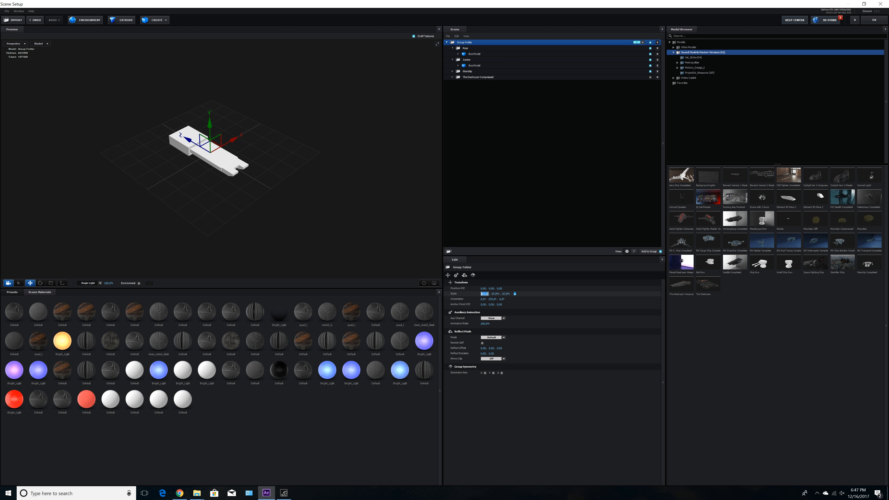
type("100")
key("Return")
left_click_drag(299, 198, 302, 177)
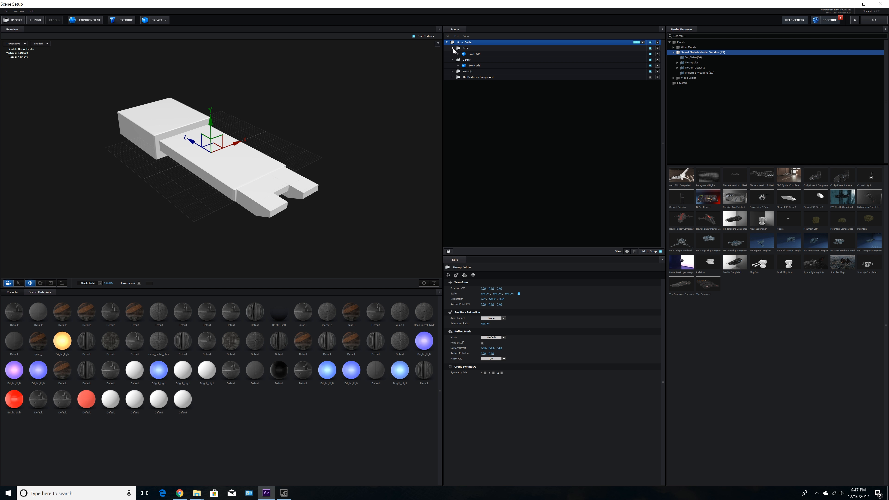
Step: Collapse the Center folder, duplicate Main Component 1 inside Front Components, and move the copy into the Rear folder
left_click(452, 60)
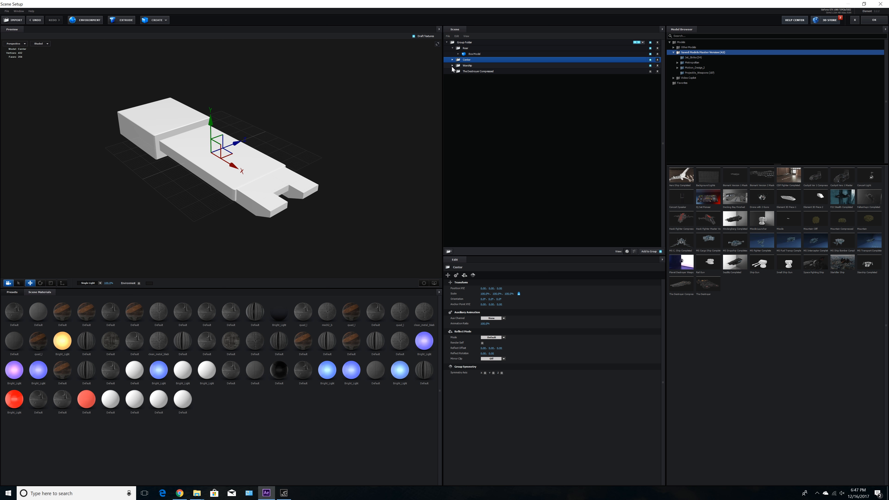
left_click(452, 66)
double_click(484, 72)
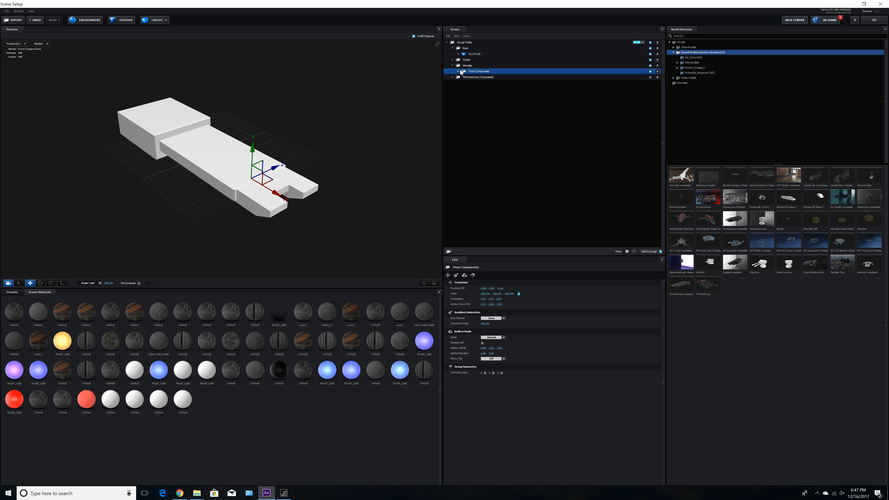
left_click(484, 89)
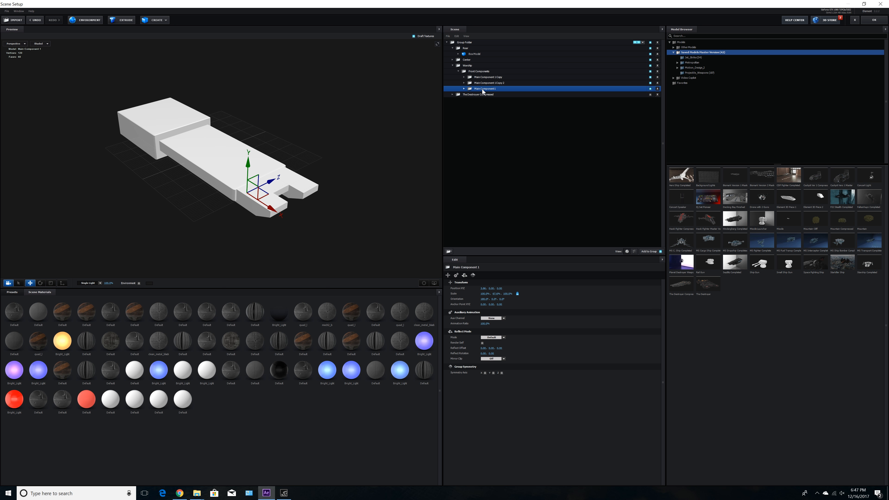
key("ctrl+d")
left_click(465, 89)
left_click_drag(486, 89, 484, 50)
Step: Move the copied component back along X until it sits beside the rear box
left_click_drag(264, 241, 270, 221)
left_click_drag(277, 180, 249, 200)
left_click_drag(308, 232, 144, 203)
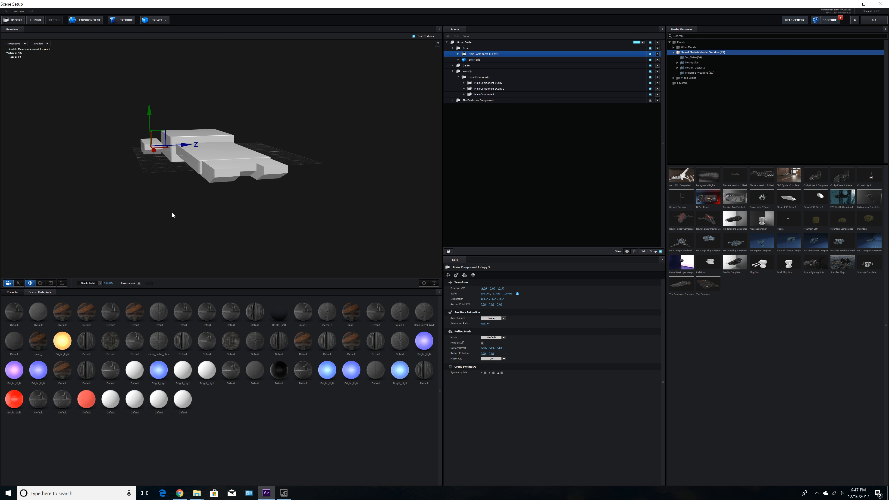
Step: Rotate the copied component about a quarter turn around its X axis so it stands on edge beside the rear box
left_click(424, 283)
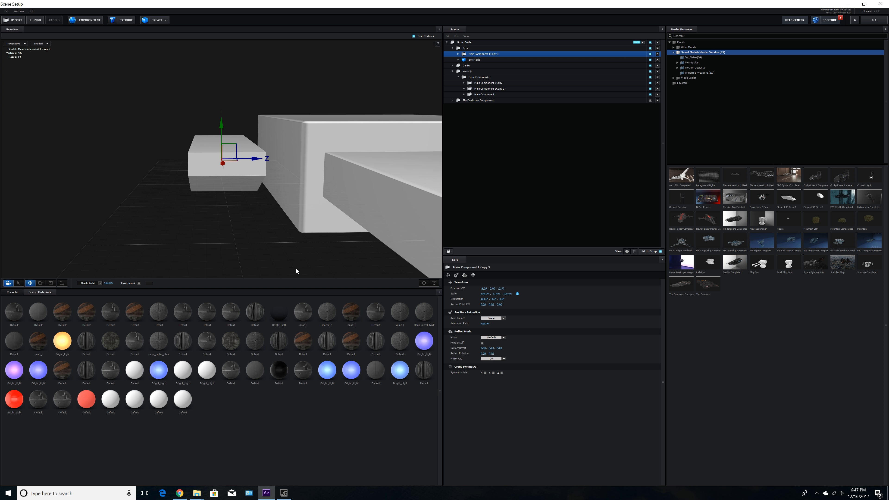
left_click(40, 283)
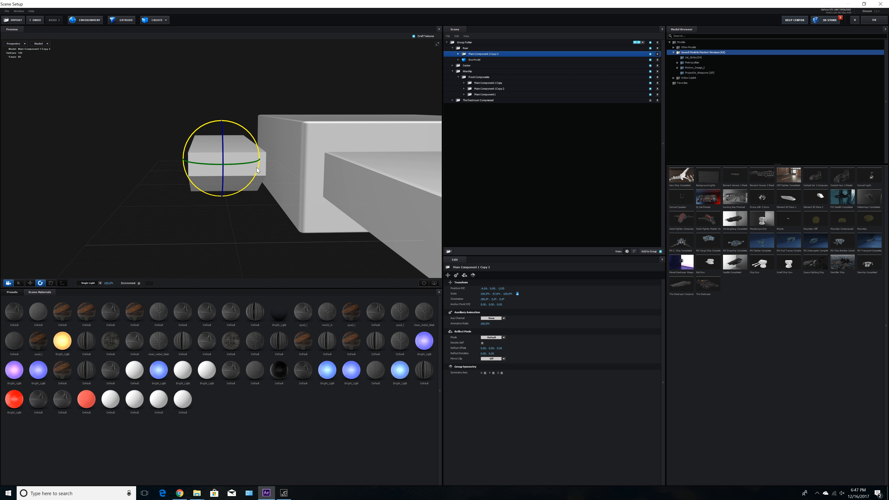
left_click_drag(259, 171, 224, 227)
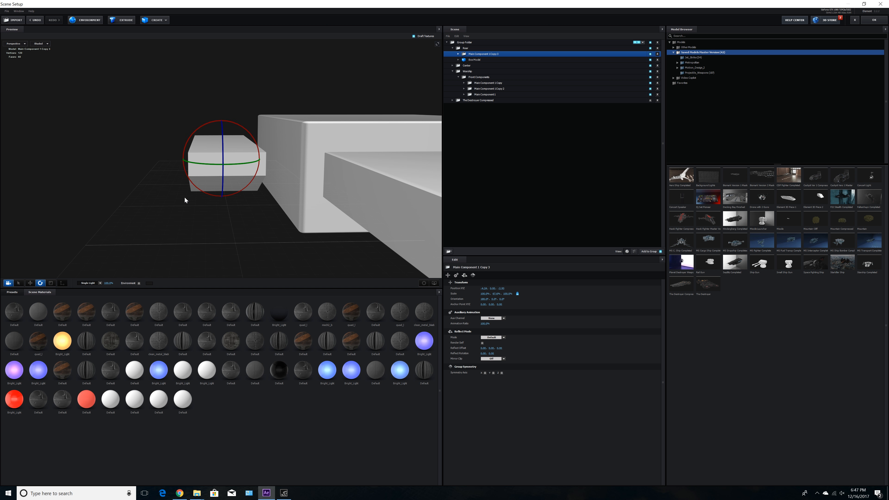
left_click_drag(187, 179, 225, 242)
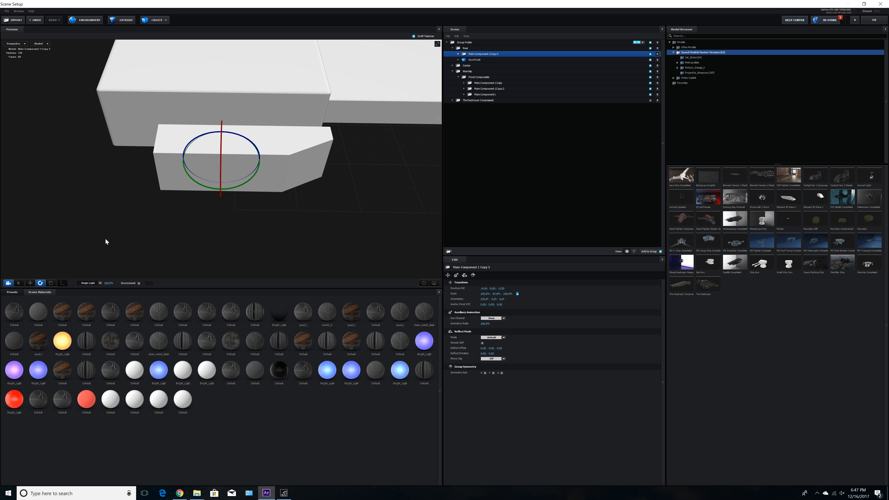
Step: Scale the copied component in the Rear folder along its Z and X axes to match the rear box's height
left_click(51, 283)
left_click_drag(73, 274, 181, 212)
left_click_drag(183, 159, 165, 163)
left_click_drag(212, 223, 243, 206)
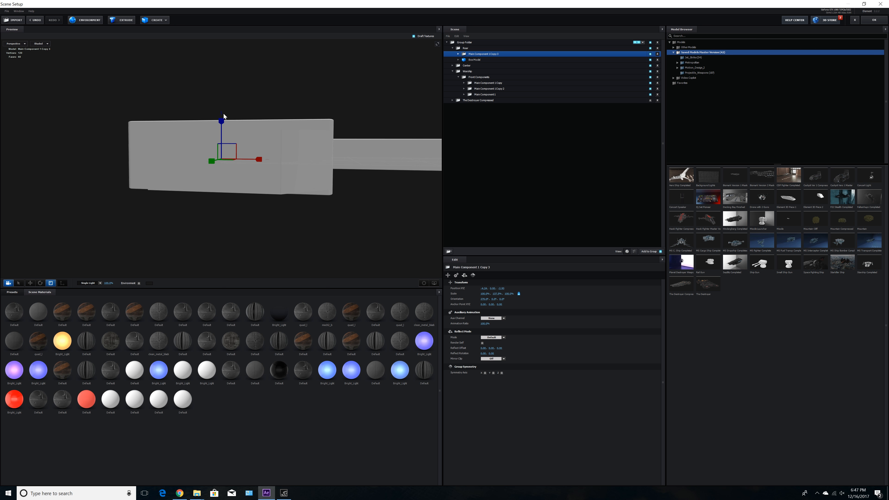
left_click_drag(221, 120, 222, 112)
left_click_drag(307, 176, 318, 193)
mouse_move(266, 161)
left_mouse_down()
mouse_move(291, 157)
mouse_move(282, 191)
mouse_move(273, 163)
mouse_move(255, 160)
left_mouse_up()
left_click_drag(223, 120, 220, 132)
Step: Reposition the scaled component along its axes so it sits against the side of the rear box
left_click(30, 283)
left_click_drag(257, 199, 192, 249)
left_click_drag(253, 160, 276, 160)
left_click_drag(266, 224, 406, 194)
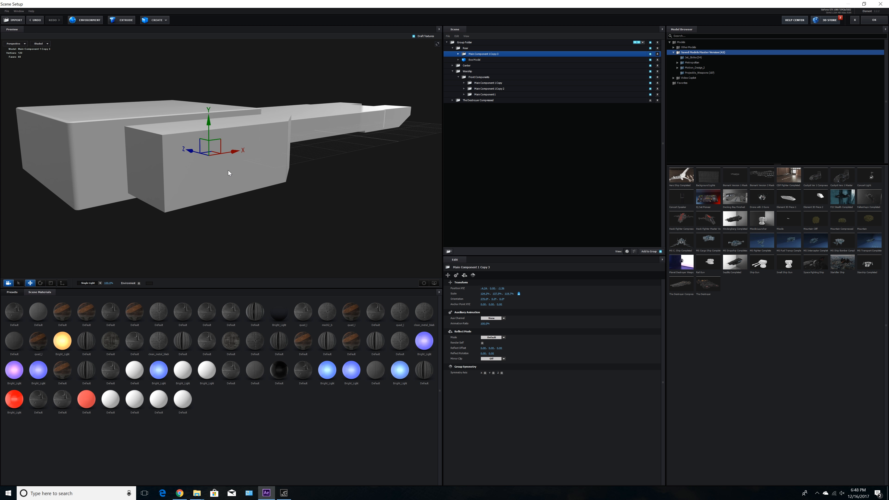
left_click_drag(227, 158, 200, 166)
mouse_move(285, 184)
left_mouse_down()
mouse_move(274, 183)
mouse_move(274, 193)
left_mouse_up()
left_click_drag(233, 152, 242, 159)
left_click_drag(360, 207, 243, 269)
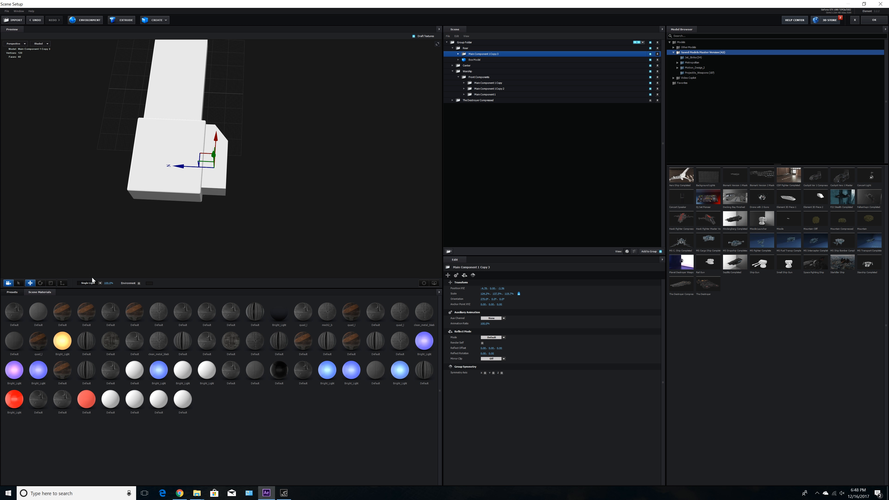
Step: Stretch the side component outward along its Y axis, and adjust its position beside the rear box
left_click(51, 283)
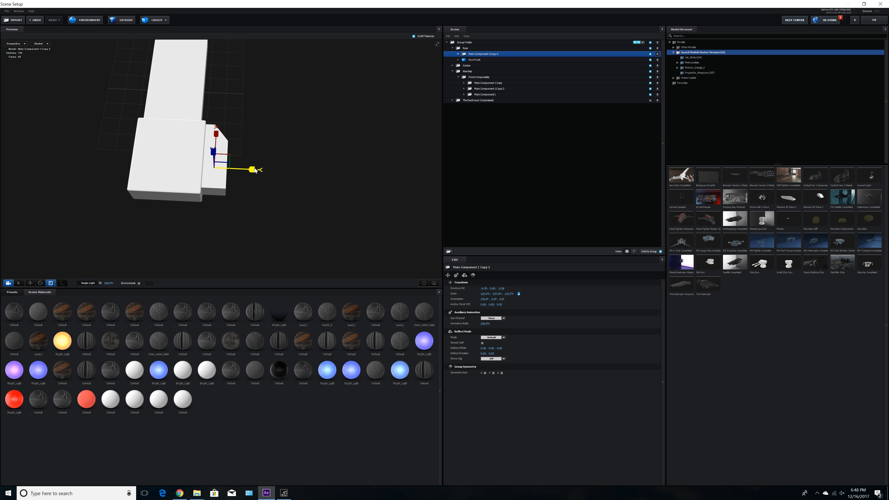
left_click_drag(255, 170, 263, 171)
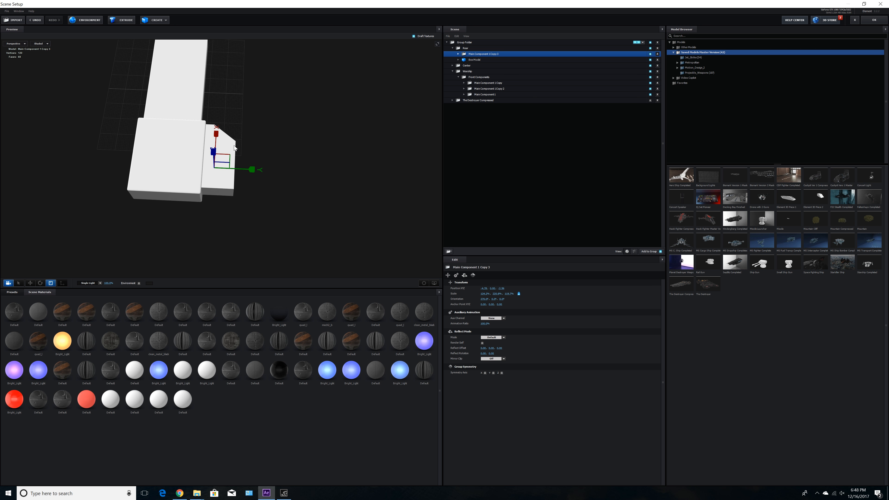
left_click_drag(217, 135, 129, 251)
left_click(30, 283)
left_click_drag(273, 250, 198, 243)
left_click_drag(245, 150, 273, 177)
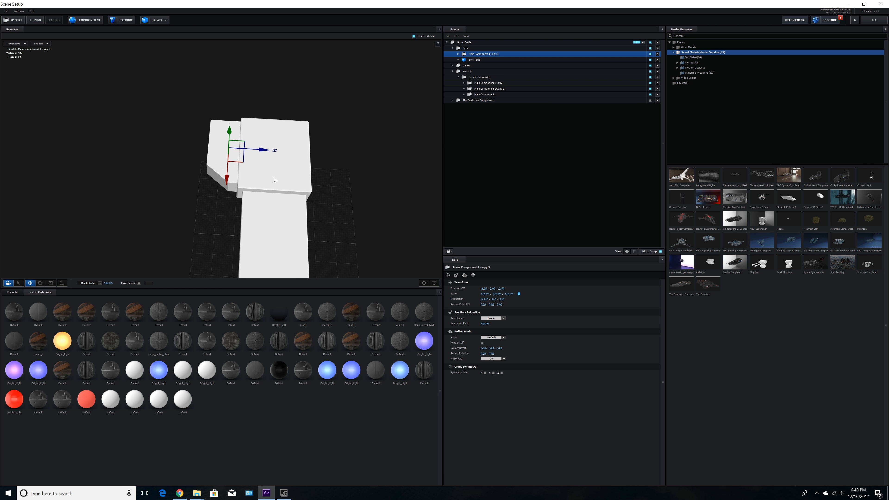
Step: Rename the side component in the Rear folder as Main Component 1 and collapse its contents
left_click(458, 54)
double_click(482, 55)
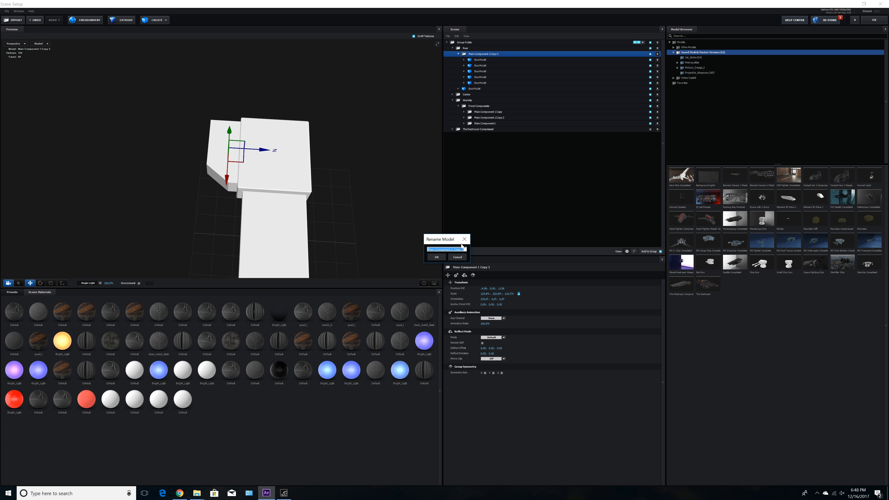
left_click_drag(465, 249, 452, 249)
type("1")
key("Return")
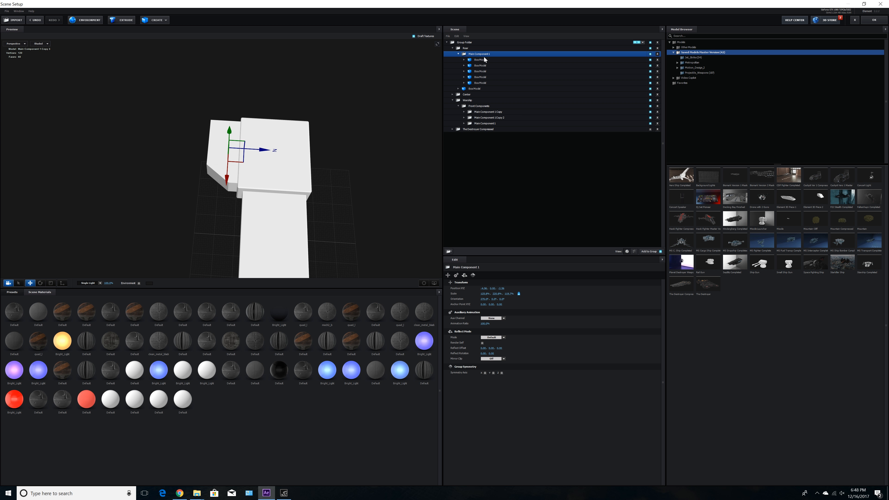
left_click(458, 54)
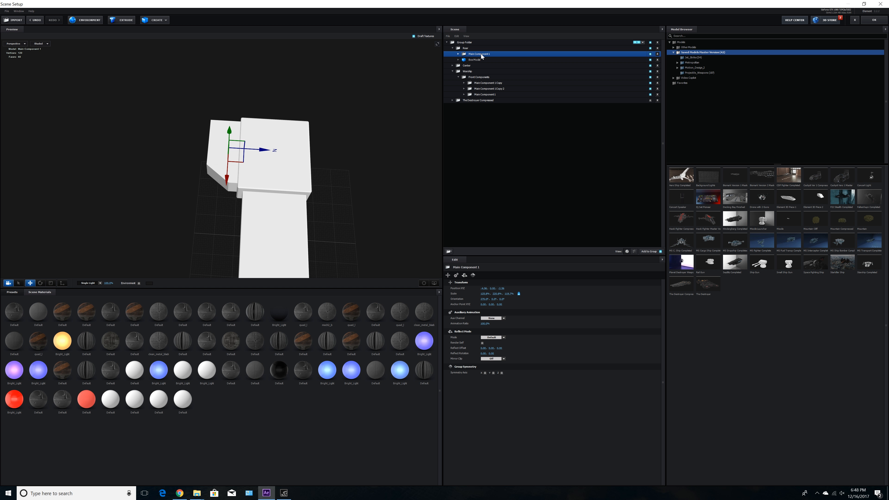
Step: Duplicate Main Component 1 inside the Rear folder and rename the copy Main Component 2
key("ctrl+d")
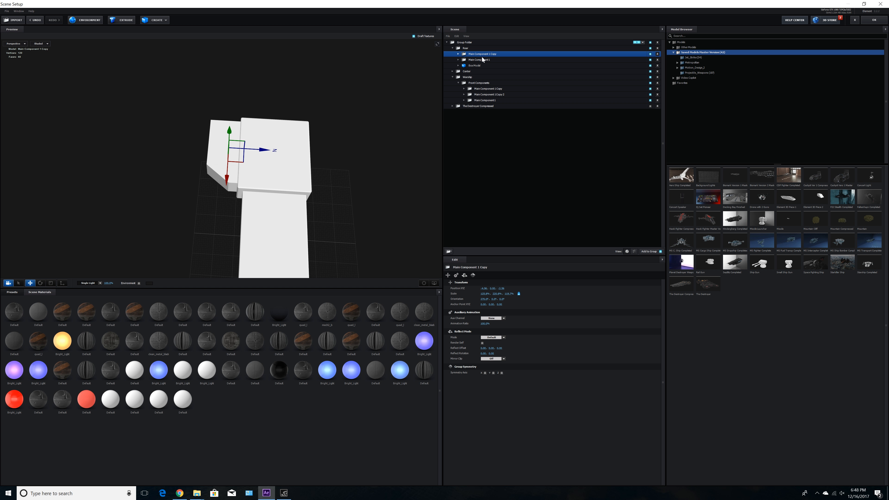
double_click(486, 56)
left_click_drag(452, 249, 477, 252)
type("2")
key("Return")
Step: Move Main Component 2 along Z to the opposite side of the rear box, and rotate it half a turn around X
left_click_drag(266, 150, 370, 187)
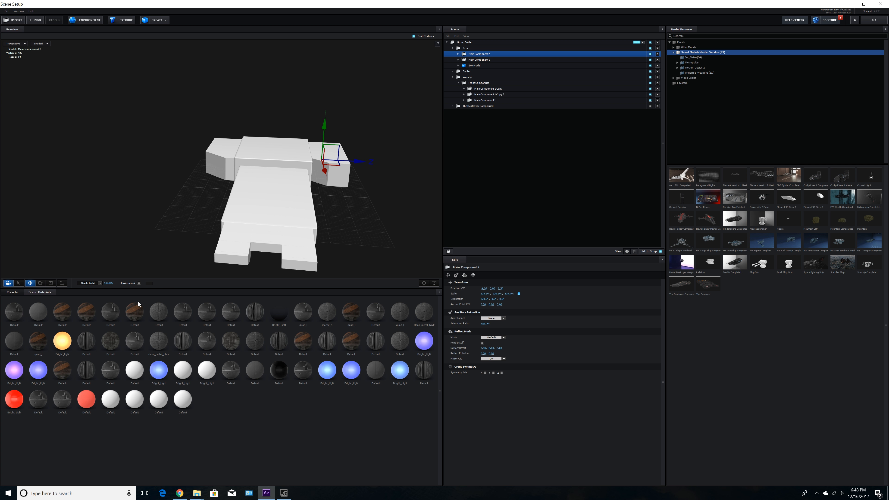
left_click(41, 283)
left_click_drag(365, 139, 374, 182)
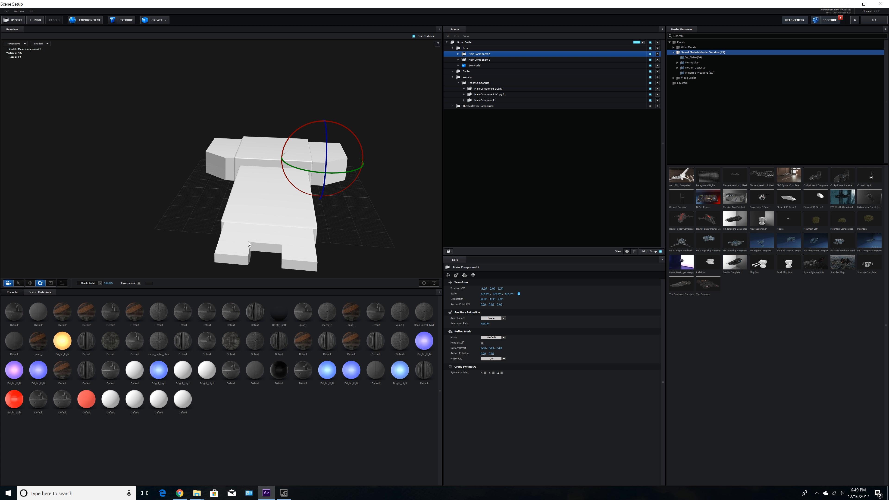
left_click(29, 285)
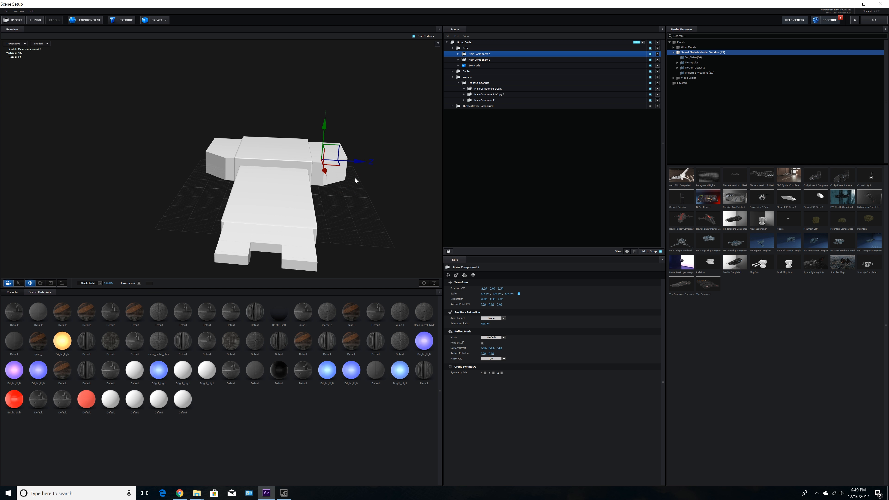
left_click_drag(360, 166, 351, 224)
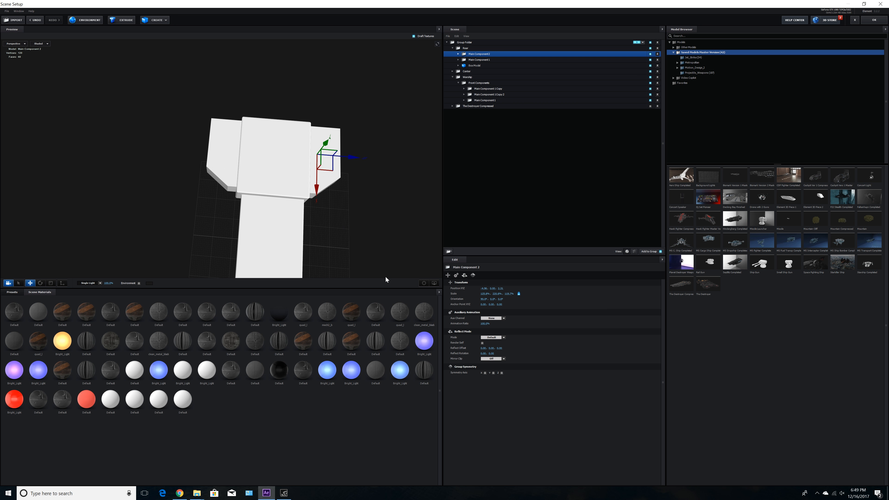
Step: Fine-tune Main Component 2 along Z so it protrudes from the rear box as far as its counterpart
left_click(424, 283)
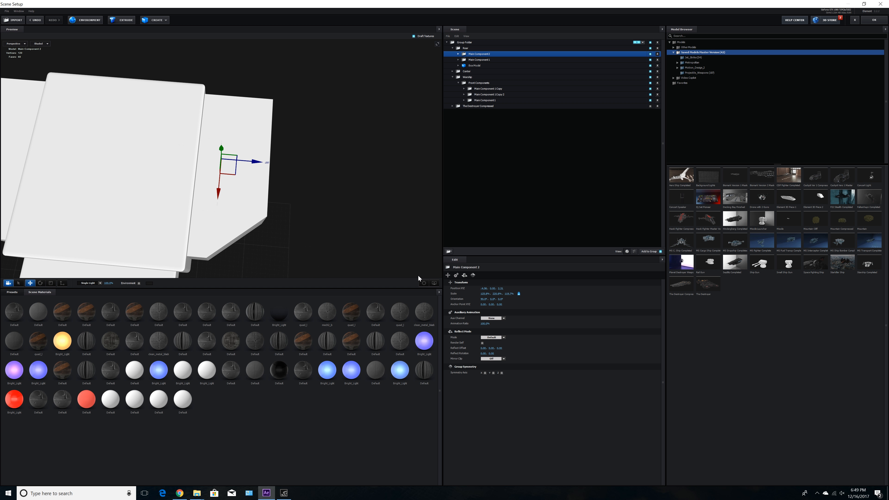
left_click_drag(247, 228, 312, 155)
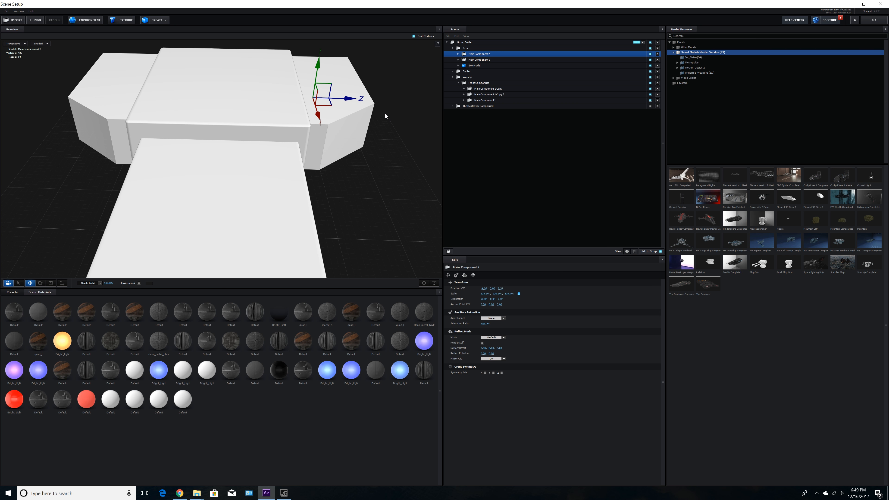
left_click_drag(348, 99, 349, 100)
left_click_drag(342, 171, 340, 199)
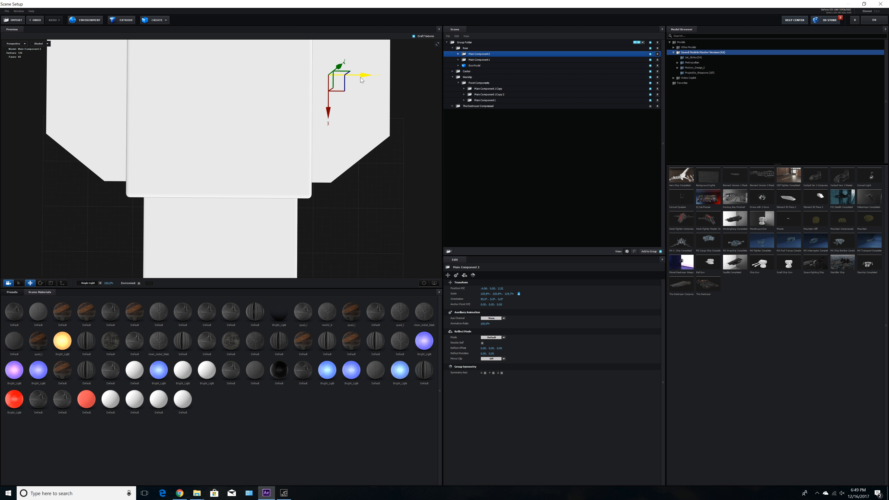
left_click_drag(361, 80, 363, 80)
mouse_move(315, 248)
left_mouse_down()
mouse_move(317, 217)
mouse_move(307, 215)
mouse_move(307, 245)
left_mouse_up()
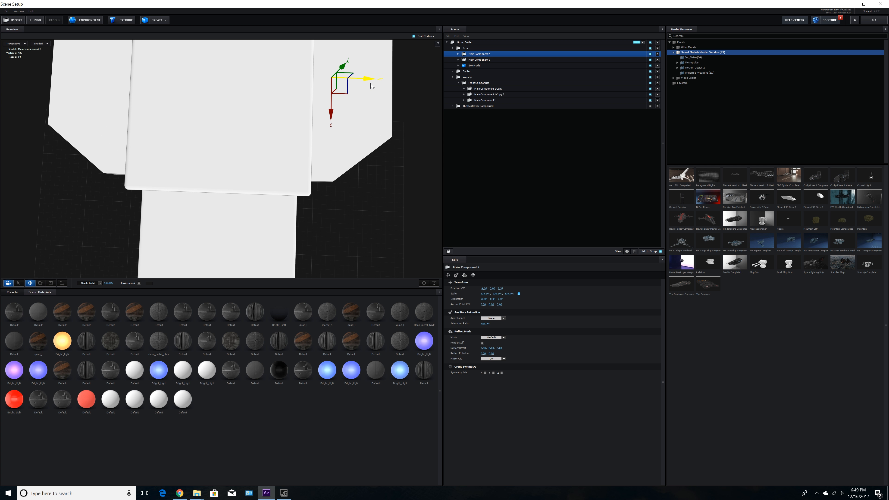
left_click_drag(332, 233, 292, 232)
scroll(355, 214, "down", 8)
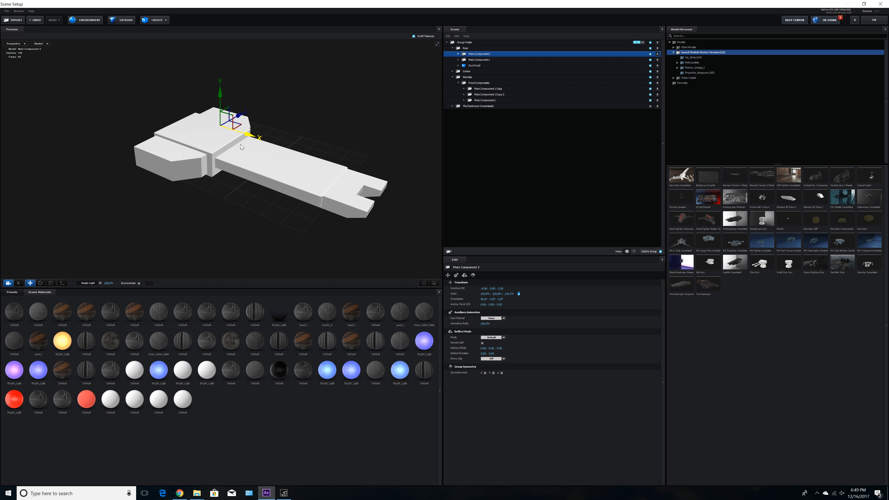
Step: Collapse the Rear folder, and create a folder named Rear Top/Bott Components inside the top-level Group Folder
left_click(452, 48)
left_click(466, 42)
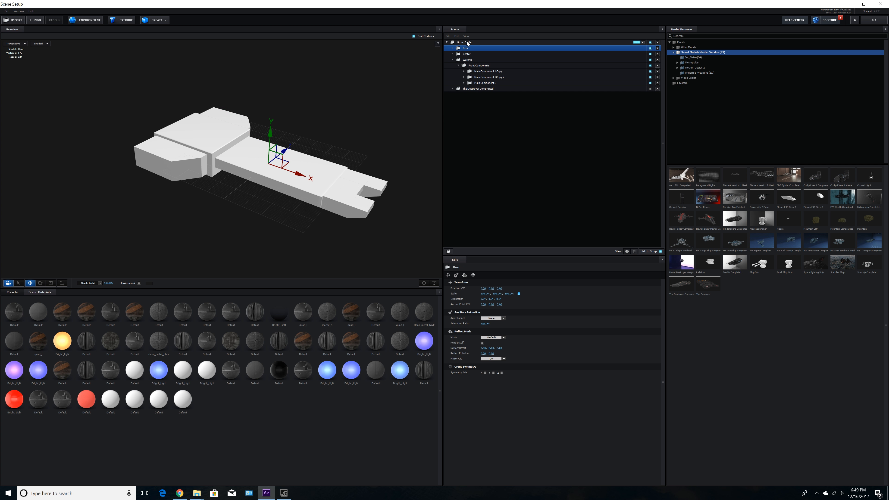
left_click(449, 251)
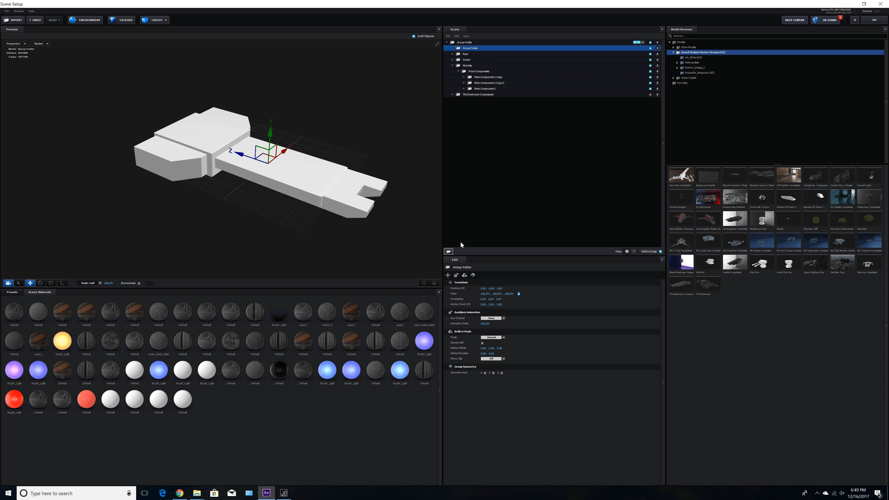
double_click(492, 48)
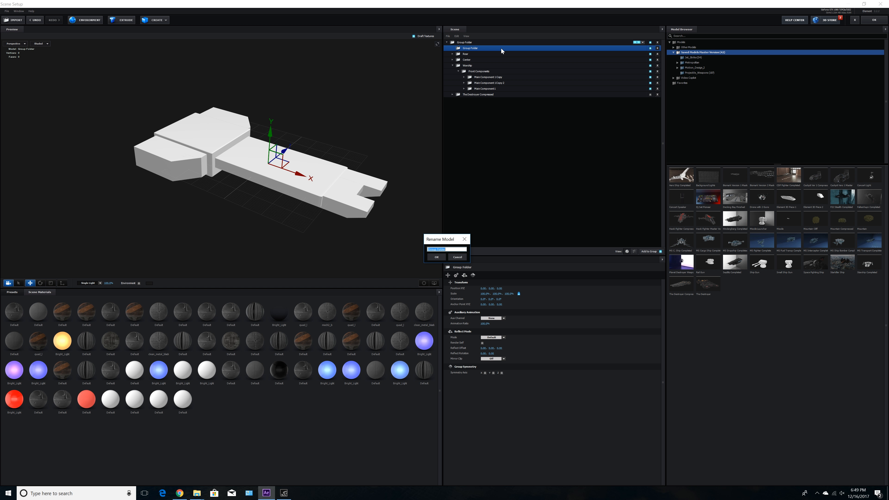
type("R")
type("/Bott")
left_click(435, 258)
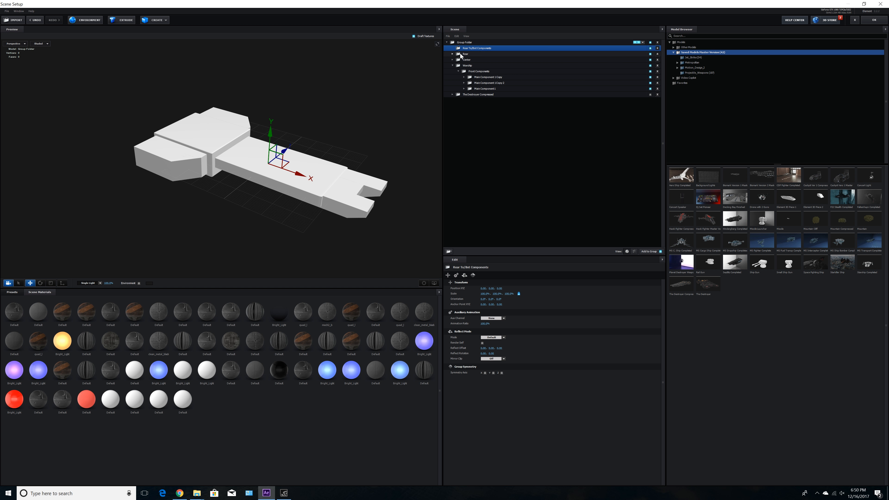
Step: Duplicate the Rear folder's Main Component 1 and move the copy into the Rear Top/Bott Components folder
left_click(453, 54)
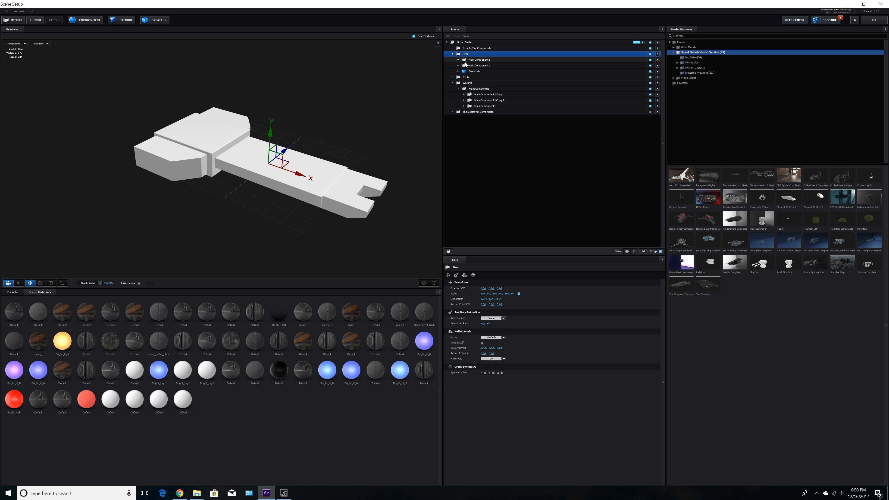
left_click(480, 66)
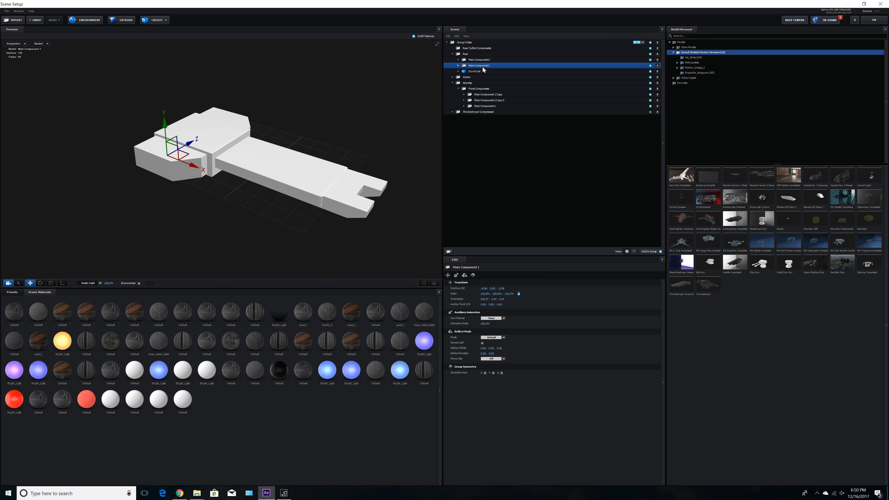
key("ctrl+d")
left_click_drag(469, 66, 472, 47)
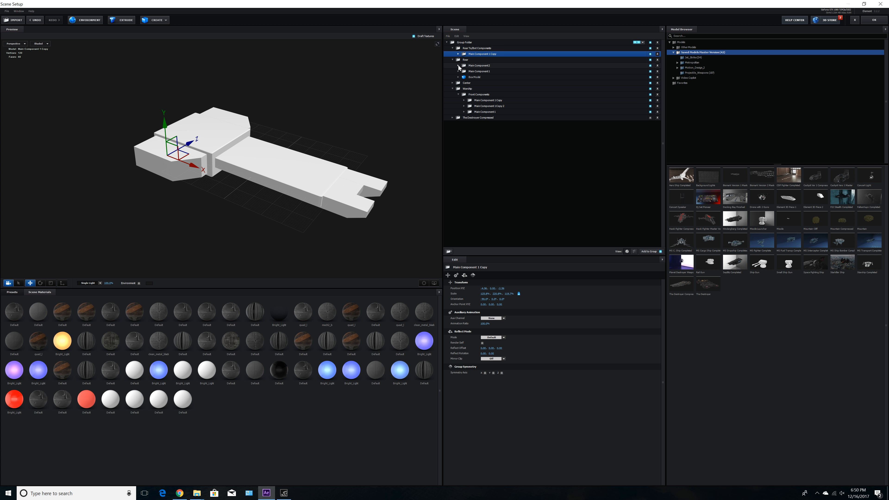
Step: Rename the component in the Rear Top/Bott Components folder as Main Component 1
double_click(479, 54)
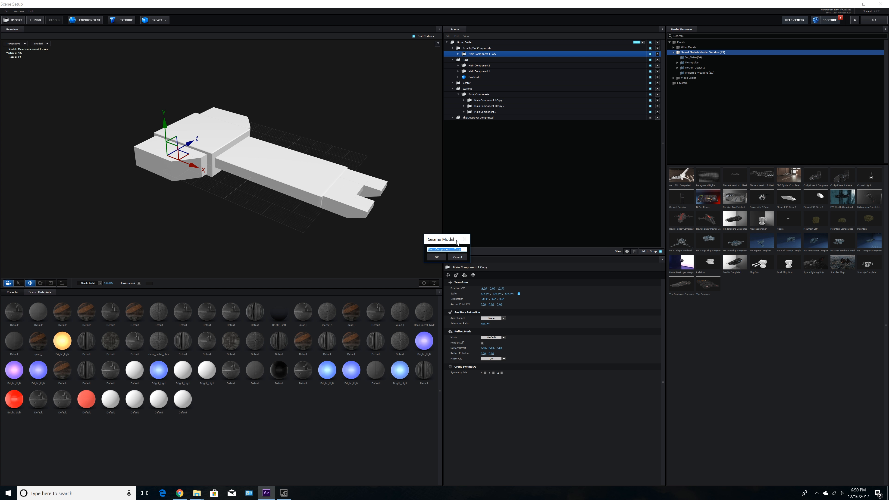
left_click_drag(462, 249, 452, 250)
type("1")
key("Return")
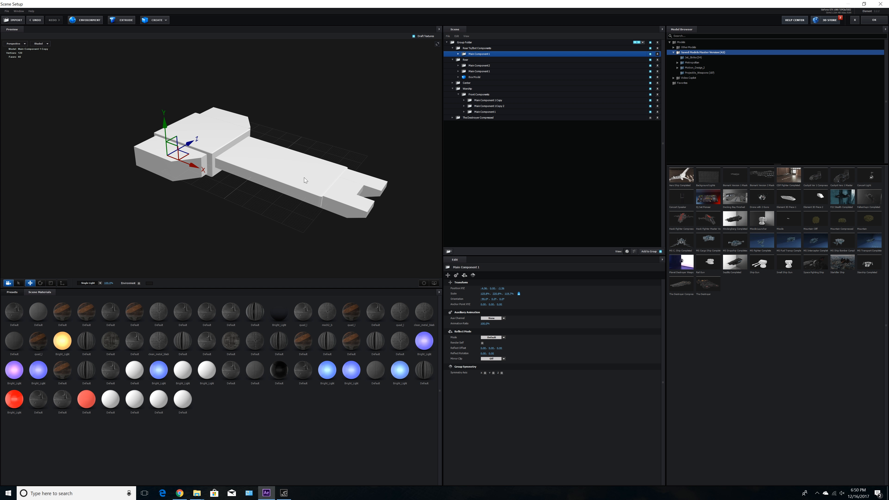
Step: Rename Main Component 1 Copy 2 in the Front Components folder as Main Component 2
left_click_drag(291, 176, 301, 176)
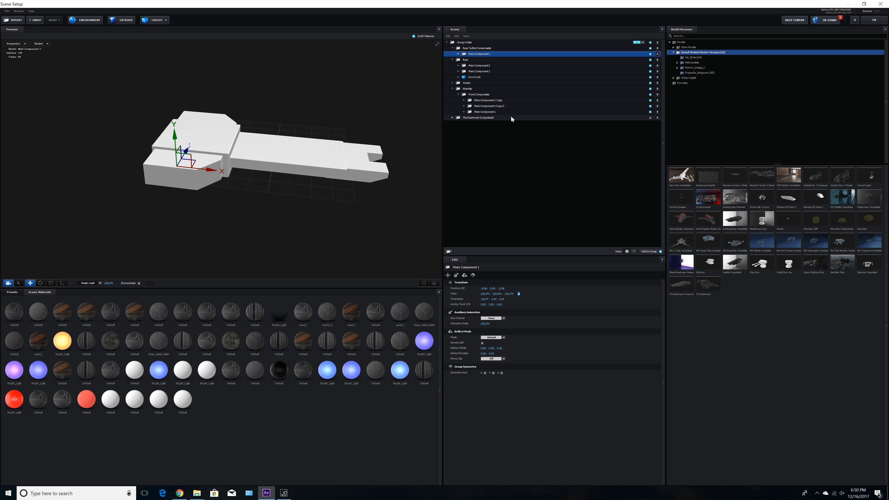
double_click(505, 107)
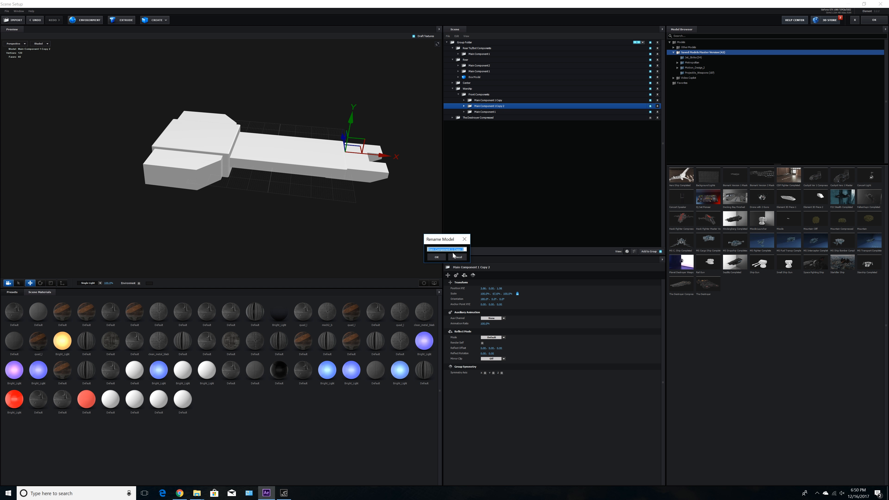
left_click_drag(454, 249, 491, 251)
key("BackSpace")
type("2")
key("Return")
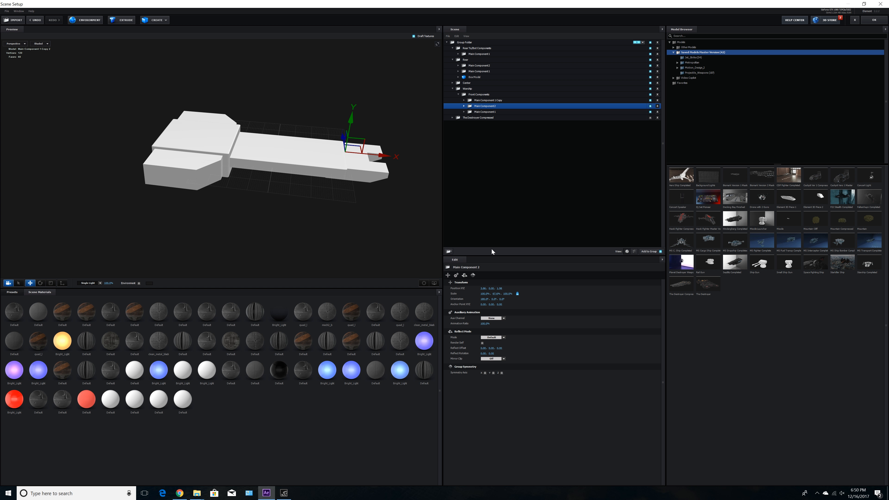
Step: Rename Main Component 1 Copy in Front Components as Main Component 3, and collapse the Front Components and Warship folders
double_click(485, 100)
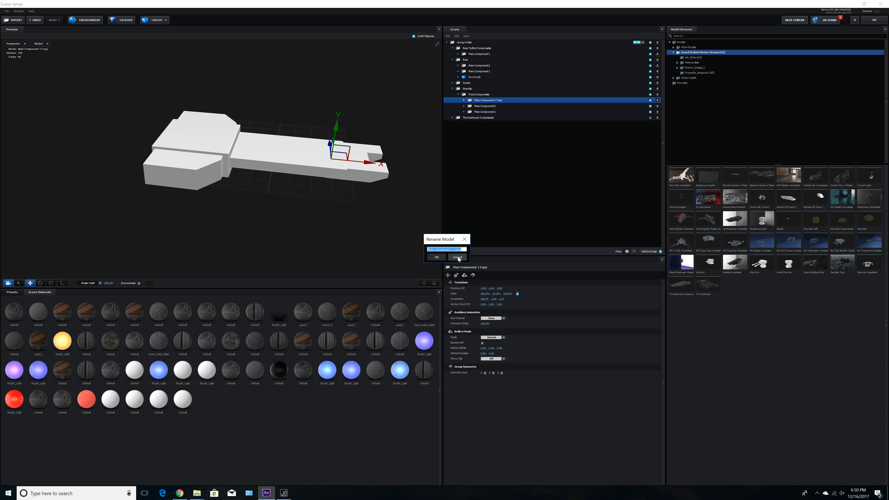
left_click_drag(466, 249, 451, 250)
type("3")
key("Return")
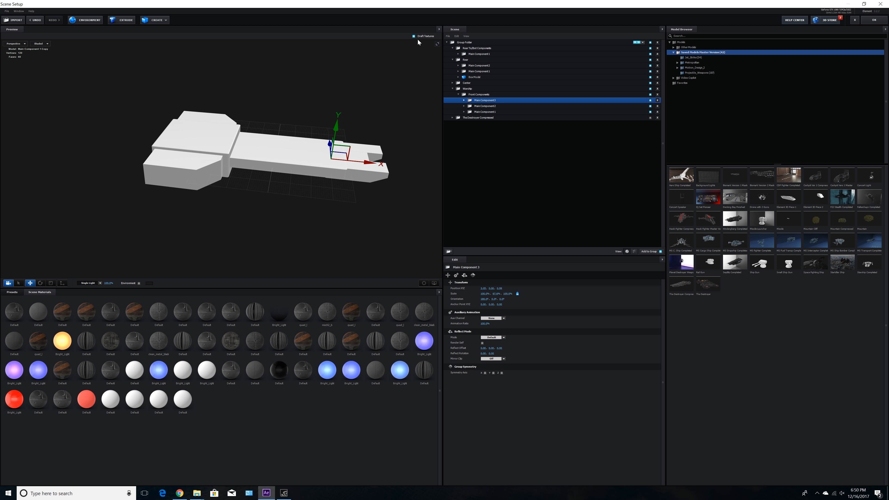
left_click(459, 94)
left_click(452, 89)
Step: Raise Main Component 1 of Rear Top/Bott Components along Y above the rear box, and rotate it about a quarter turn around X
left_click(477, 54)
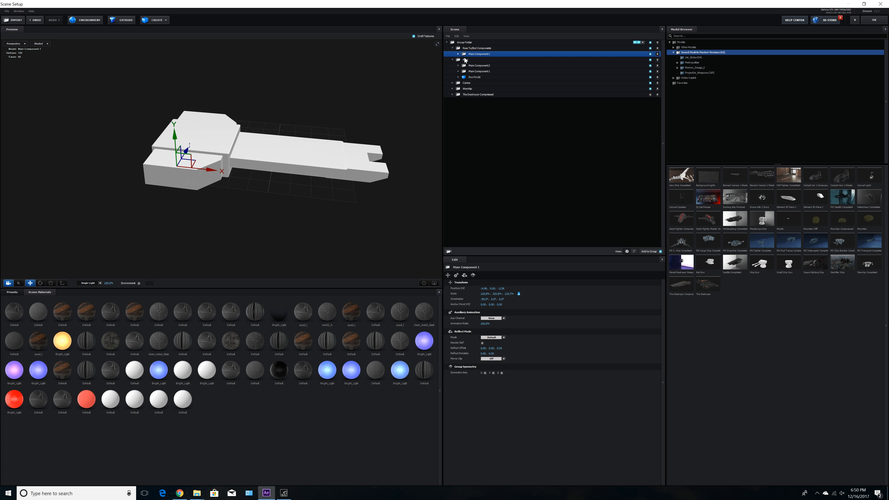
left_click_drag(174, 136, 171, 92)
left_click_drag(323, 177, 274, 155)
left_click(40, 283)
left_click_drag(214, 124, 191, 179)
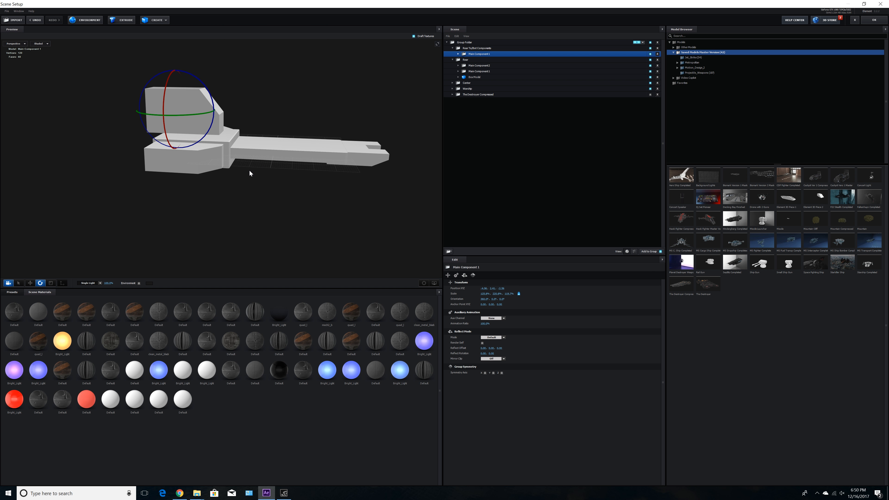
Step: Scale Main Component 1 of Rear Top/Bott Components down along X, Y and Z into a small, flat, narrow block
left_click(31, 283)
left_click_drag(292, 175, 214, 151)
left_click_drag(212, 110, 264, 151)
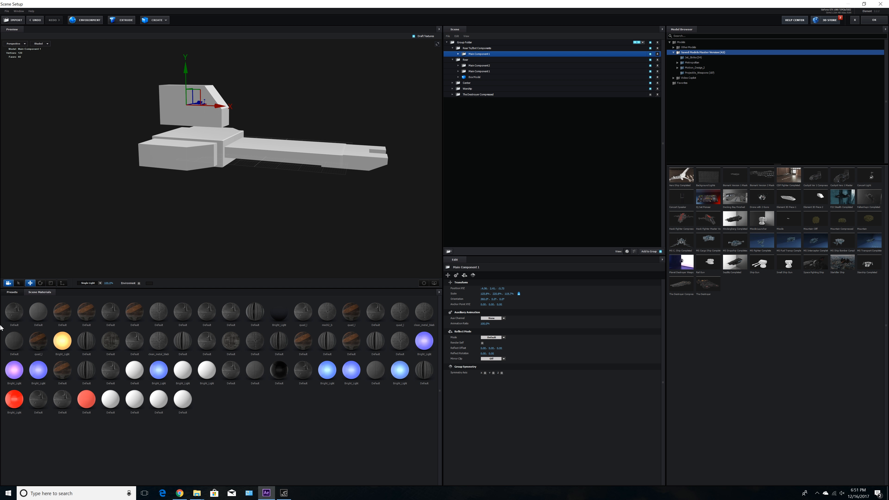
left_click(51, 283)
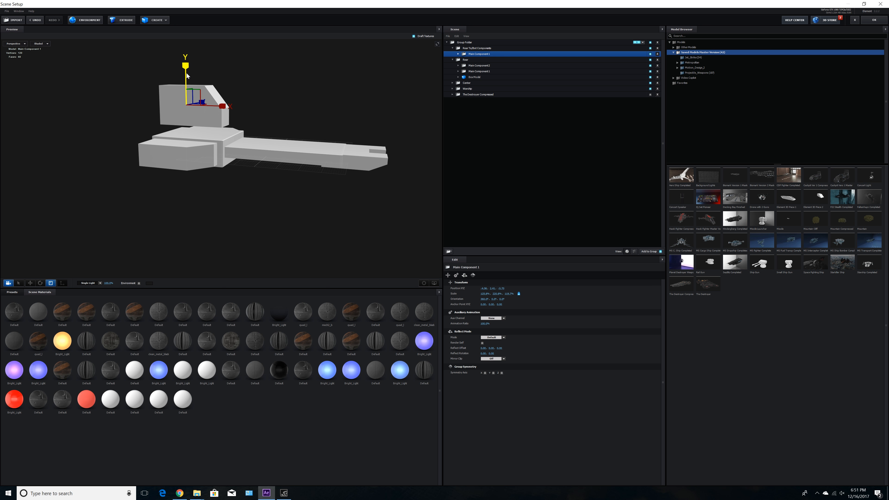
left_click_drag(187, 73, 228, 140)
left_click_drag(229, 105, 215, 106)
left_click_drag(222, 143, 204, 143)
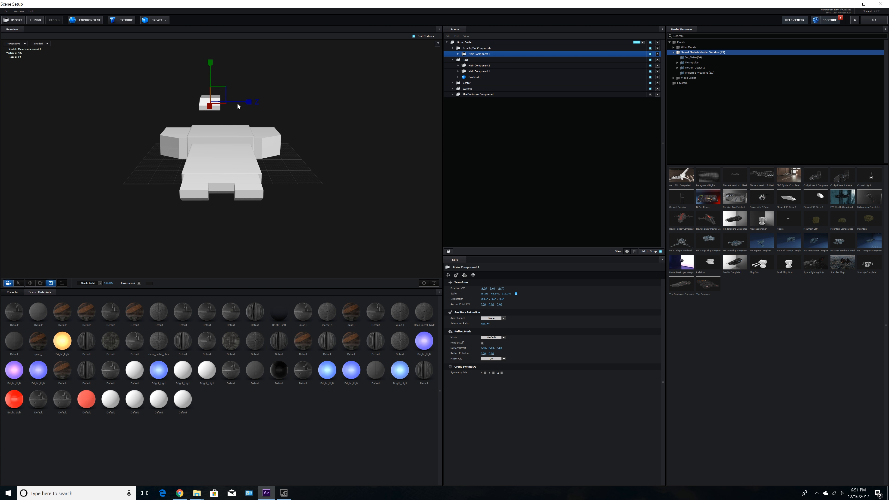
left_click_drag(251, 102, 247, 140)
Step: Lower Main Component 1 onto the top of the rear box, near one side edge
left_click(32, 283)
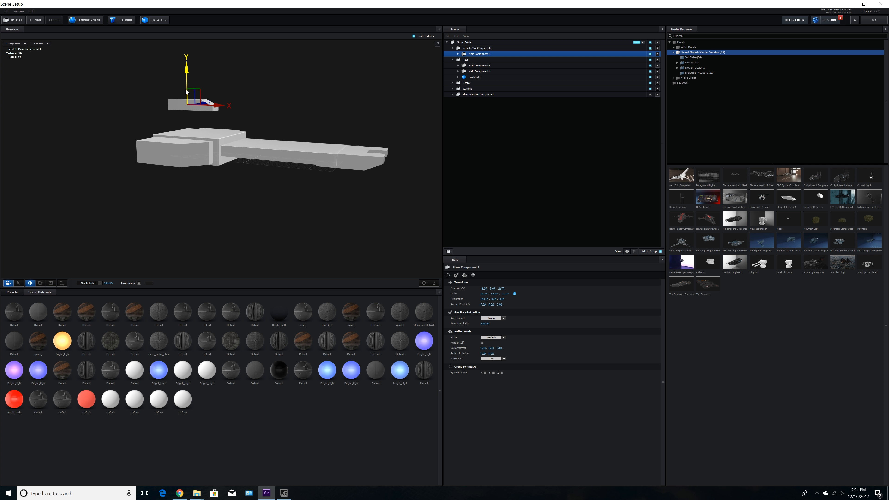
left_click_drag(187, 75, 188, 101)
left_click_drag(246, 169, 236, 181)
left_click(424, 283)
left_click_drag(217, 216, 229, 191)
left_click_drag(222, 125, 222, 121)
left_click_drag(333, 161, 232, 159)
left_click_drag(213, 163, 279, 199)
scroll(267, 197, "down", 5)
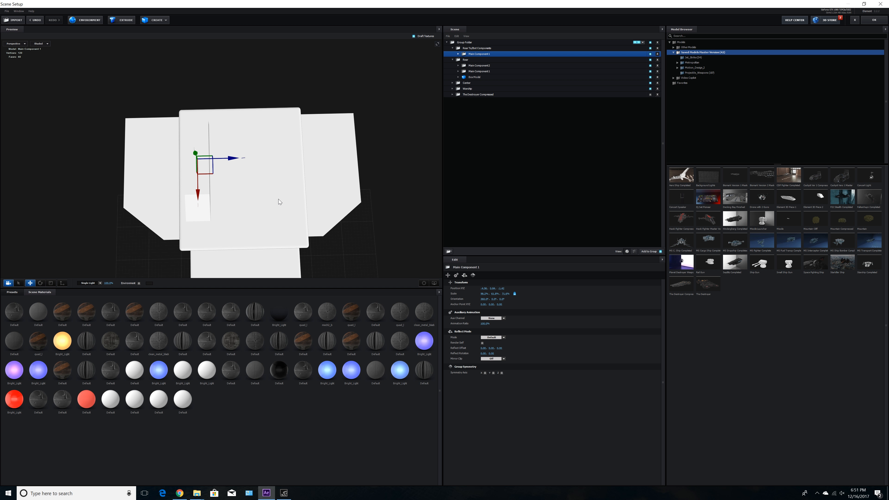
left_click(433, 285)
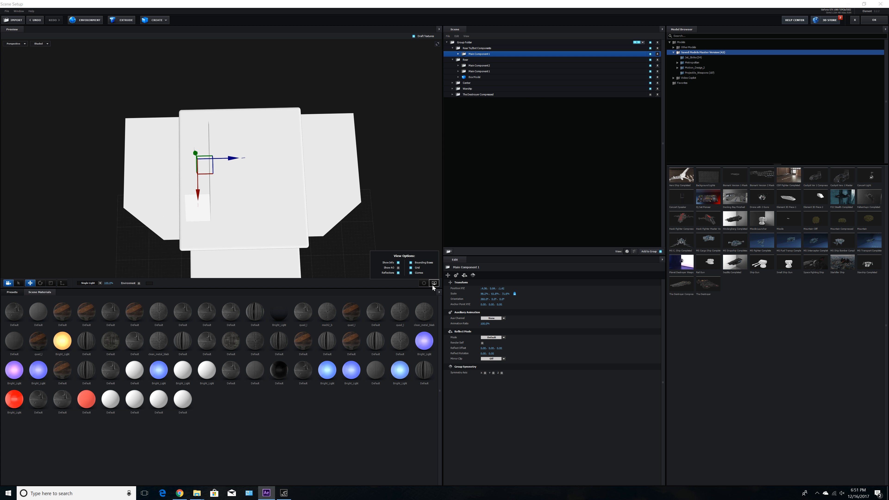
left_click(398, 268)
left_click_drag(264, 225, 271, 204)
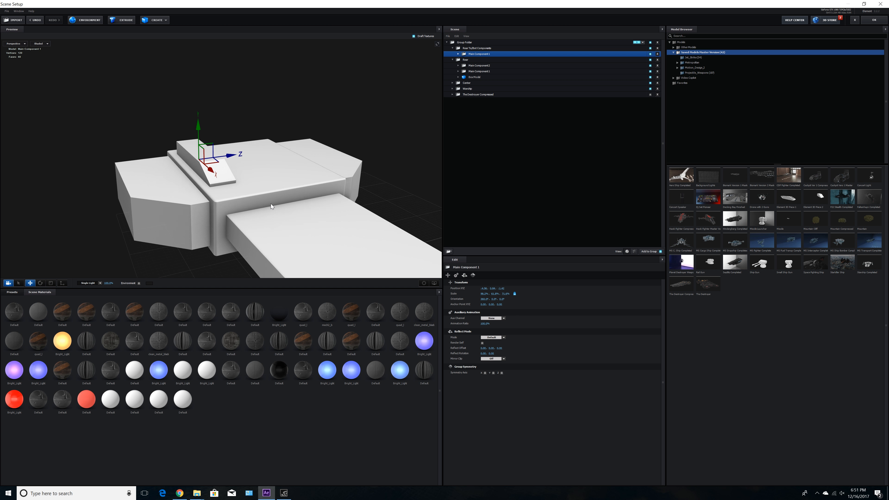
left_click(435, 284)
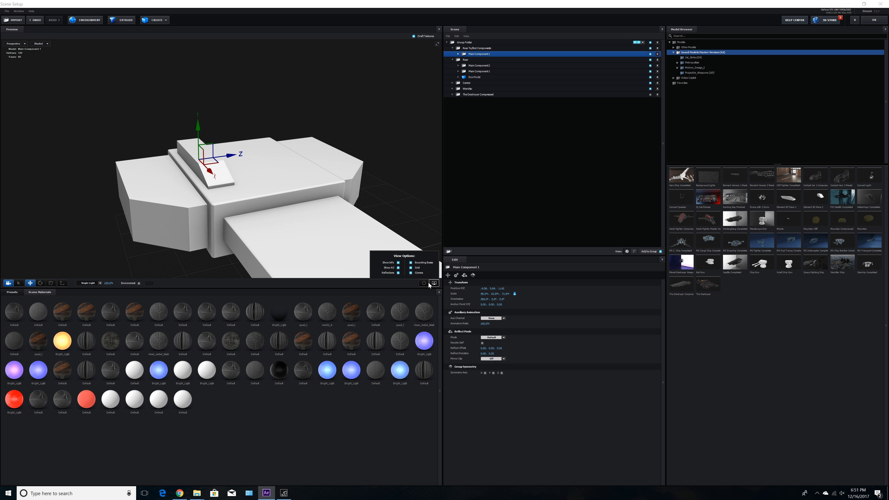
left_click(398, 268)
mouse_move(310, 215)
left_mouse_down()
mouse_move(290, 213)
mouse_move(286, 236)
left_mouse_up()
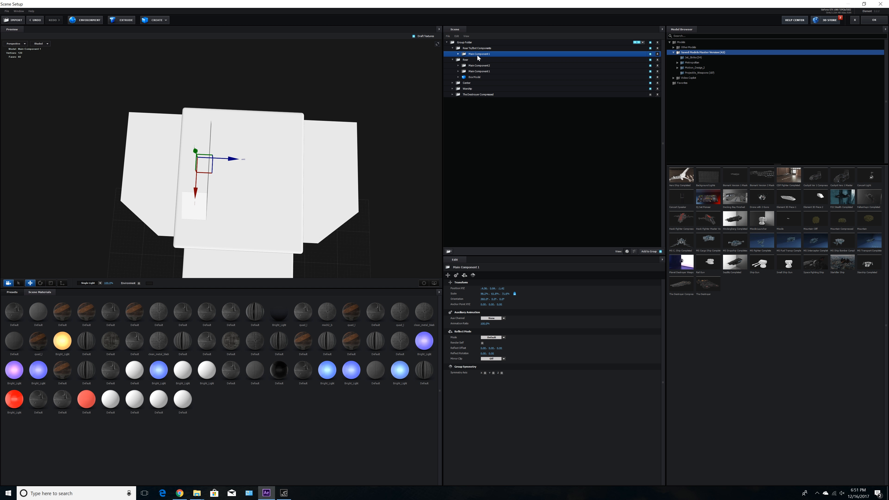
Step: Duplicate Main Component 1 as Main Component 2 and move it along Z to the middle of the rear box's top
key("ctrl+d")
left_click(459, 55)
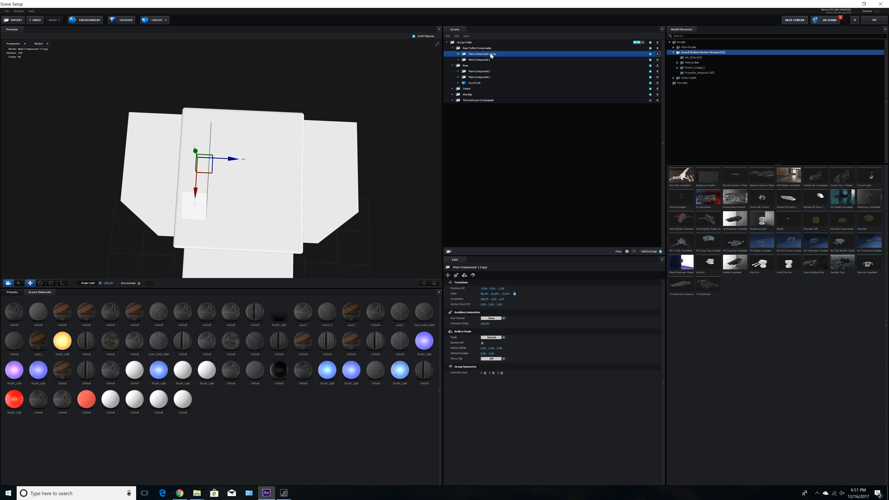
key("F2")
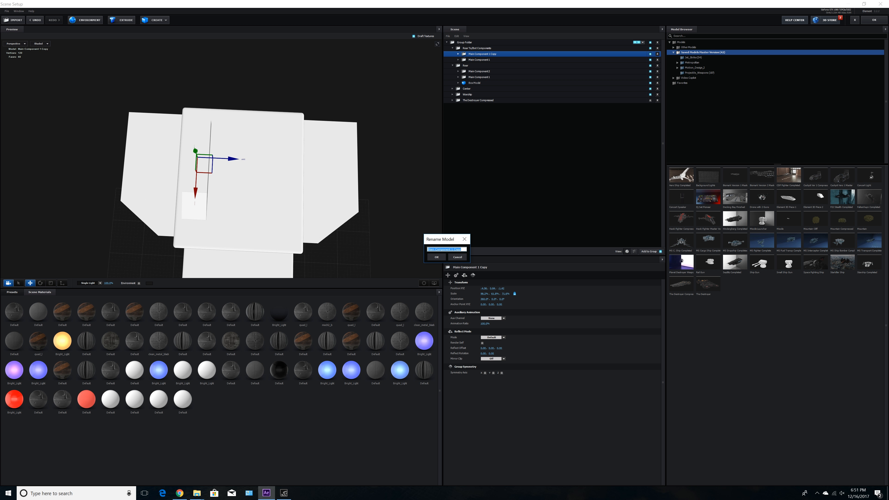
left_click(452, 248)
key("Return")
left_click_drag(232, 161, 298, 176)
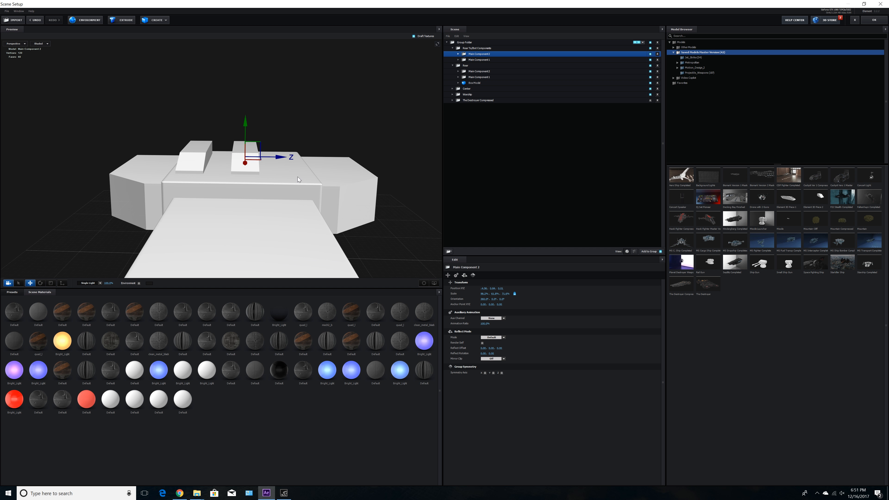
Step: Duplicate Main Component 2, move the copy along Z to the opposite edge of the rear box, and centre Main Component 2 between the outer blocks
key("ctrl+d")
left_click_drag(278, 158, 325, 161)
left_click_drag(289, 198, 290, 230)
left_click_drag(323, 152, 321, 160)
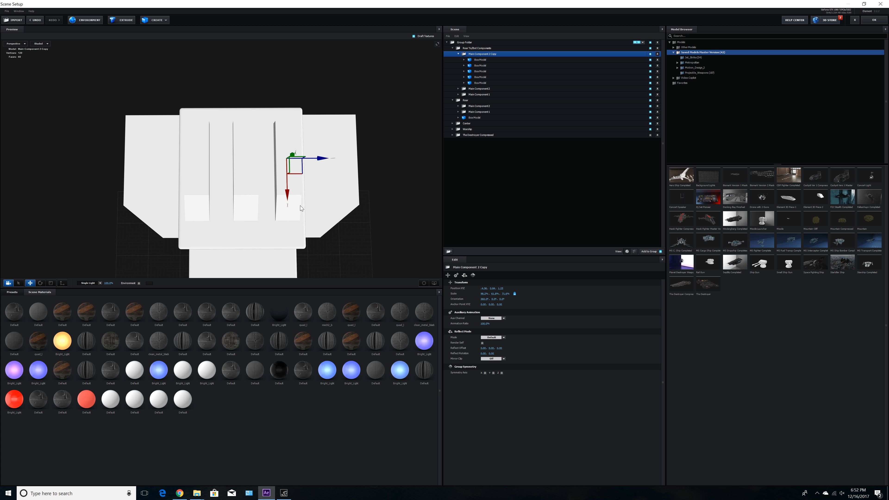
left_click(473, 88)
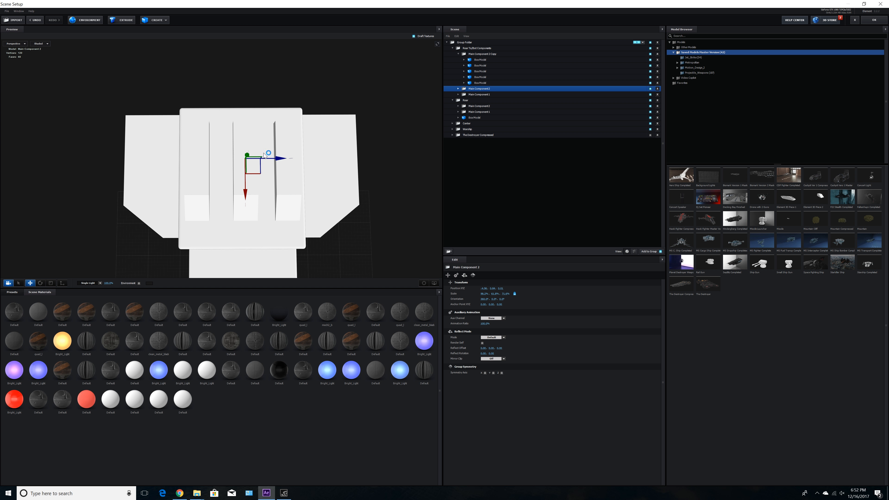
left_click_drag(282, 165, 279, 169)
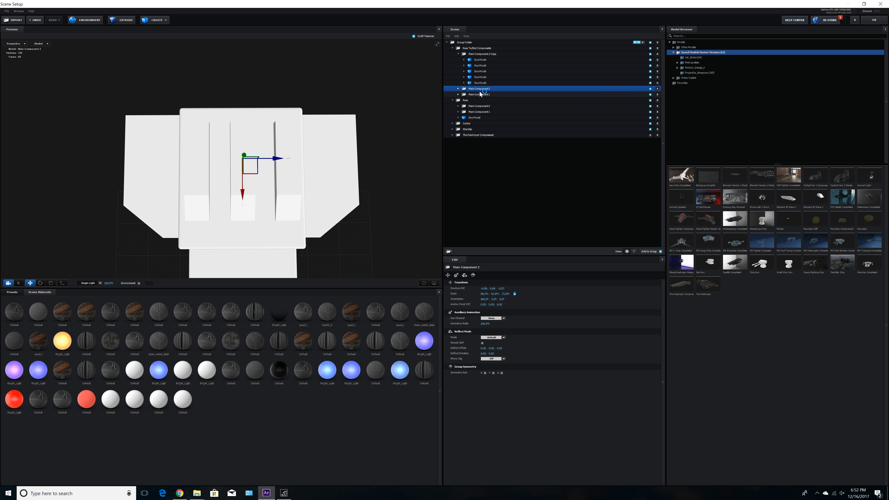
Step: Collapse Main Component 2 Copy and rename it as Main Component 3
left_click(461, 54)
double_click(482, 53)
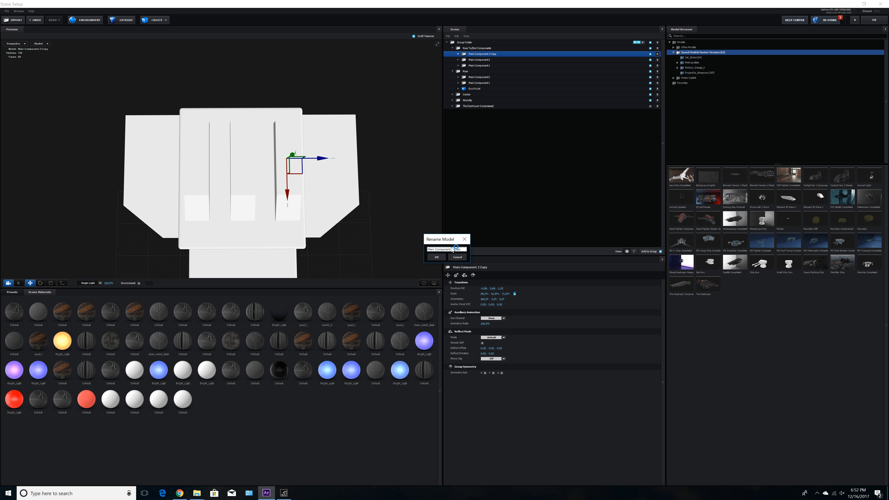
type("3")
key("Return")
Step: Duplicate Main Component 3 and rename the copy as Main Component 4
left_click_drag(255, 211, 240, 245)
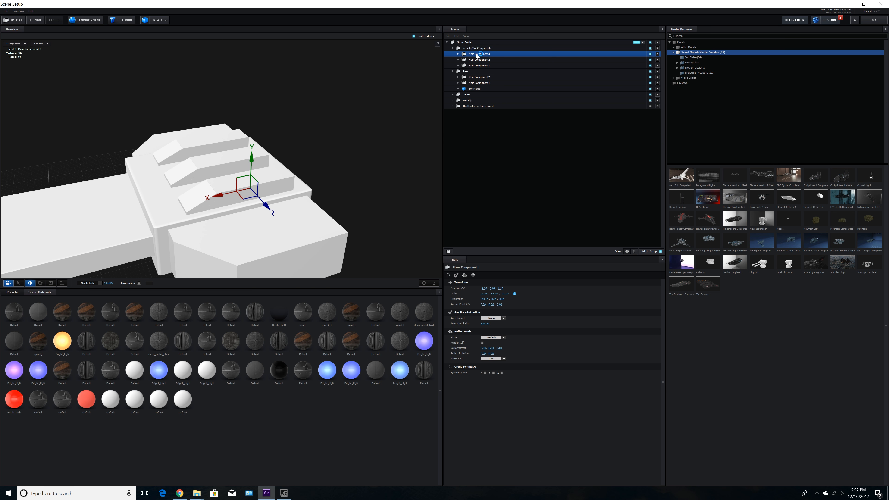
key("ctrl+d")
left_click(459, 54)
double_click(487, 55)
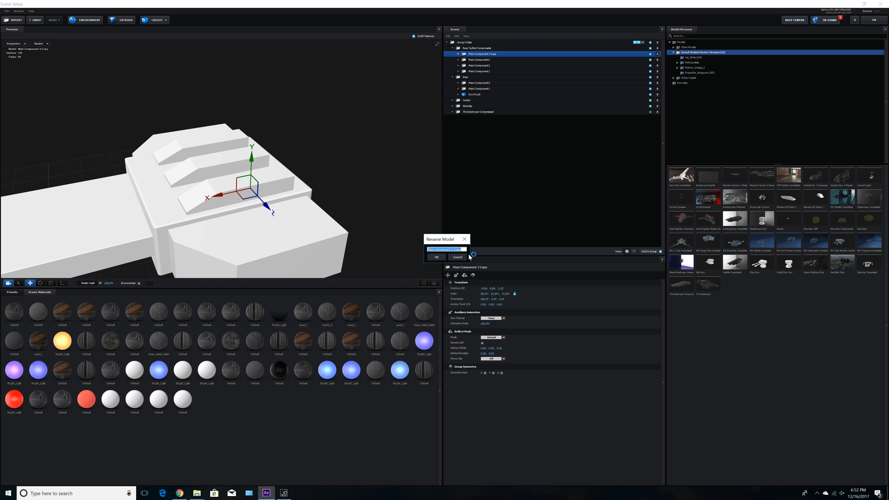
left_click_drag(452, 249, 468, 250)
type("4")
key("Return")
Step: Move Main Component 4 along Z onto the adjacent side wing and shift it slightly rearward along X
left_click_drag(268, 206, 297, 246)
left_click_drag(349, 274, 339, 265)
left_click_drag(179, 171, 189, 171)
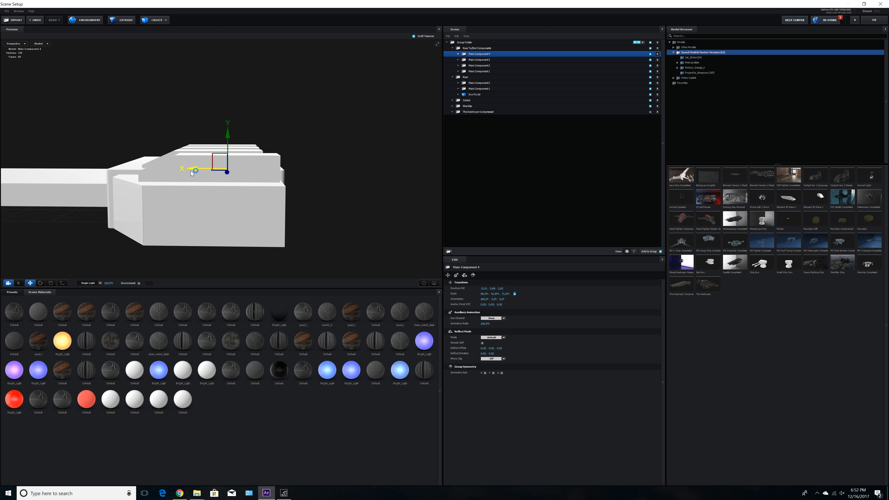
left_click_drag(235, 217, 216, 220)
Step: Try different widths along Z for Main Component 4 on the side wing
left_click(48, 285)
left_click_drag(80, 180, 171, 216)
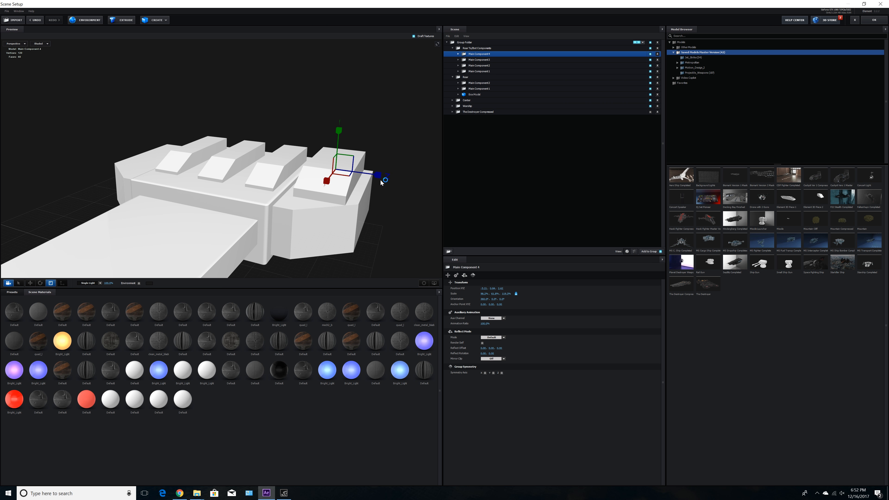
left_click_drag(378, 175, 364, 177)
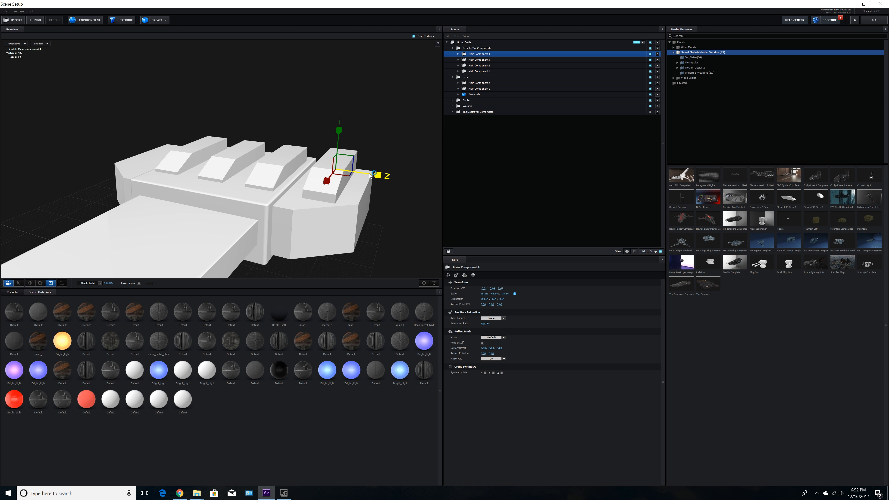
Step: Lower Main Component 4 along Y so that it sits on the side wing's top surface
left_click(41, 283)
left_click(30, 283)
left_click_drag(337, 139, 336, 144)
left_click_drag(339, 227, 315, 221)
left_click_drag(258, 224, 204, 220)
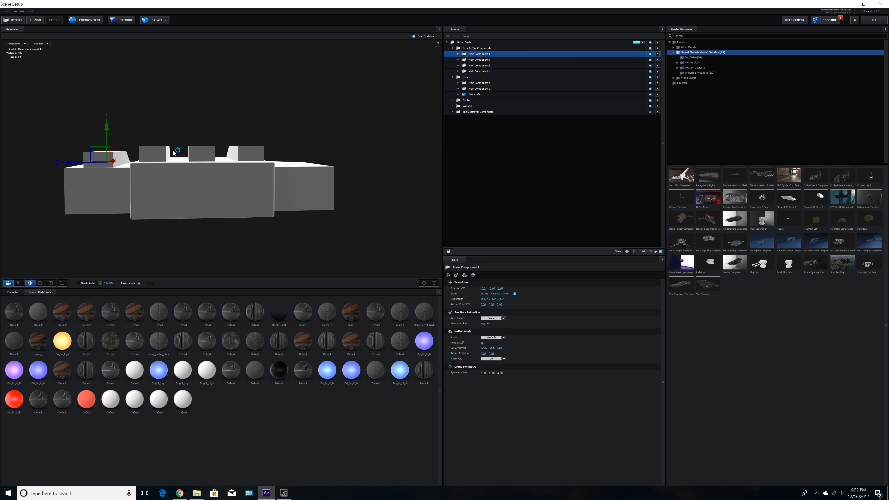
left_click_drag(173, 151, 171, 191)
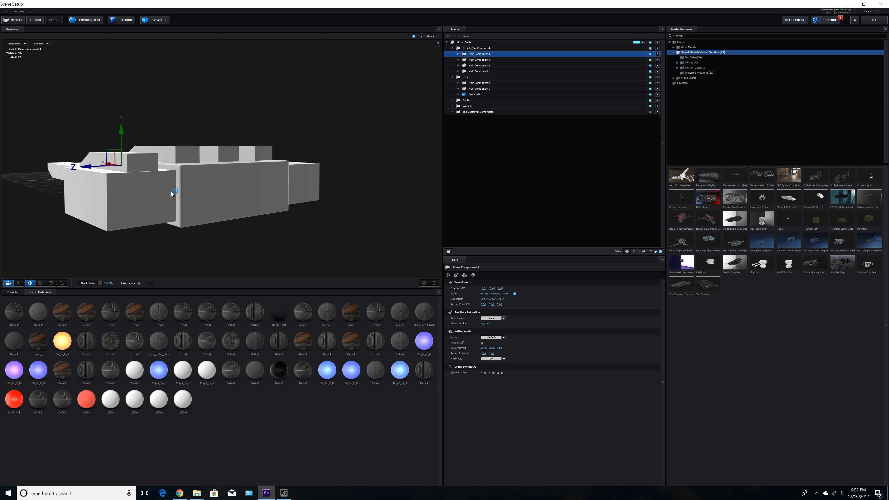
Step: Scale Main Component 4 narrower along Z and slightly shorter along Y
left_click(50, 283)
left_click_drag(85, 256, 122, 232)
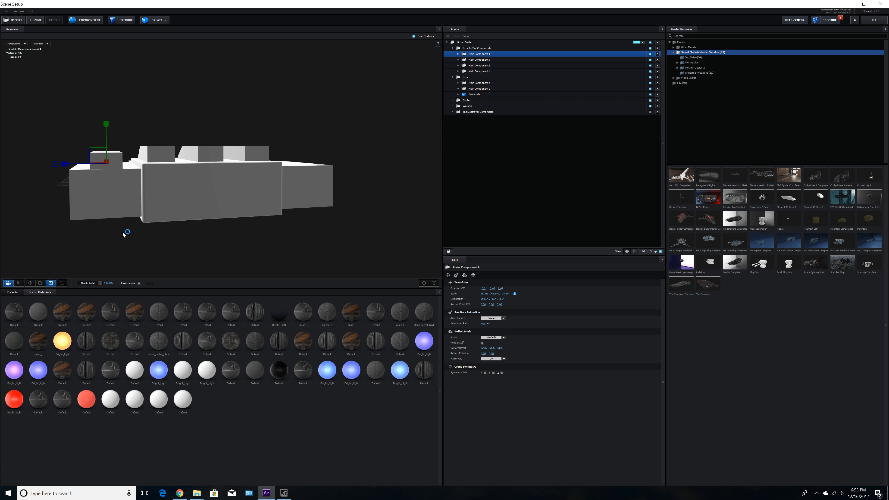
left_click_drag(61, 166, 114, 185)
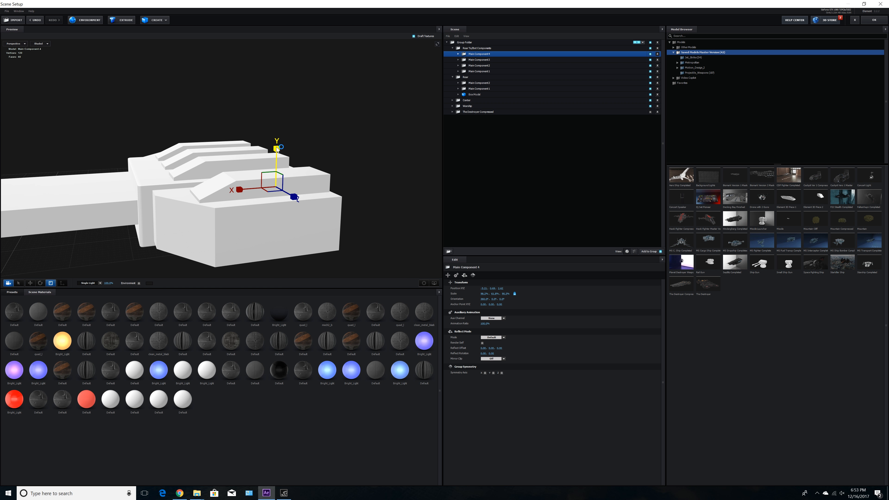
left_click_drag(277, 149, 278, 154)
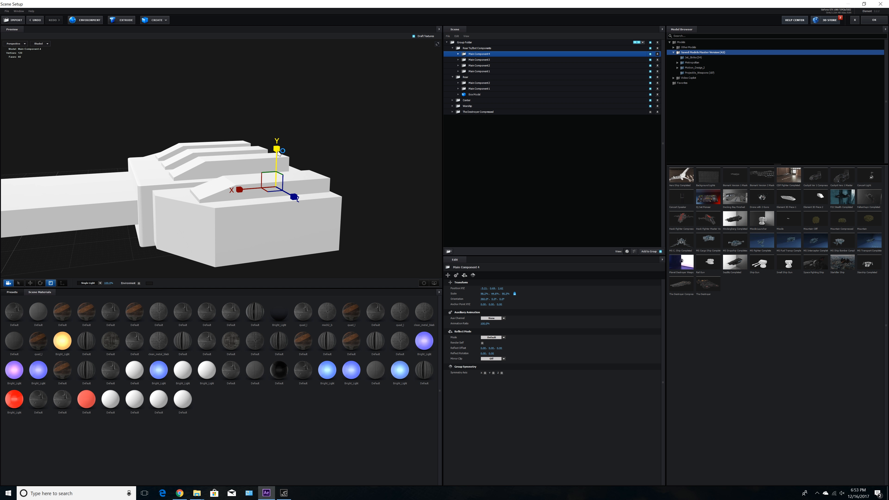
Step: Duplicate Main Component 4 and rename the copy as Main Component 5
left_click_drag(343, 227, 294, 240)
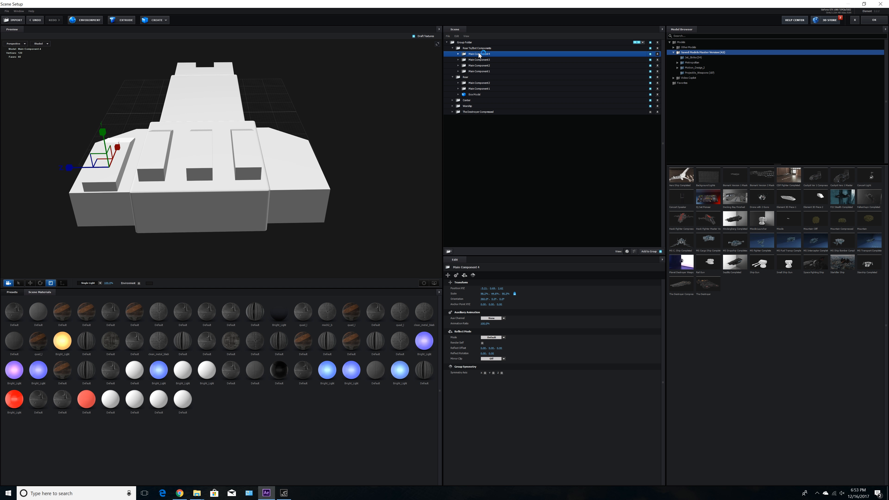
key("ctrl+d")
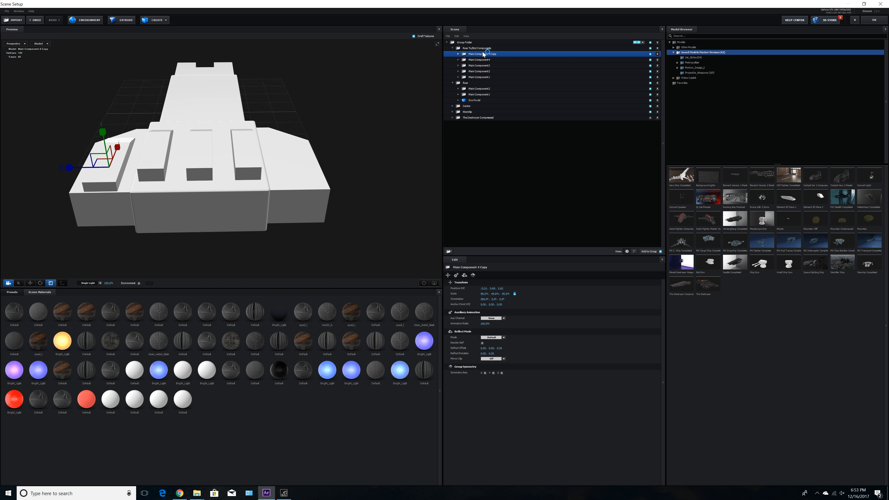
double_click(490, 54)
double_click(457, 249)
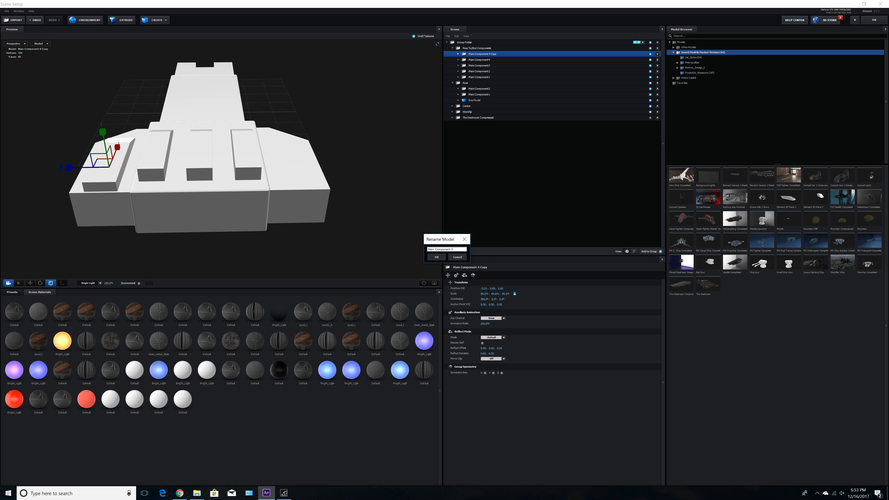
type("5")
key("Return")
Step: Move Main Component 5 along Z to the matching position on the opposite side wing
left_click(30, 283)
left_click_drag(73, 169, 225, 207)
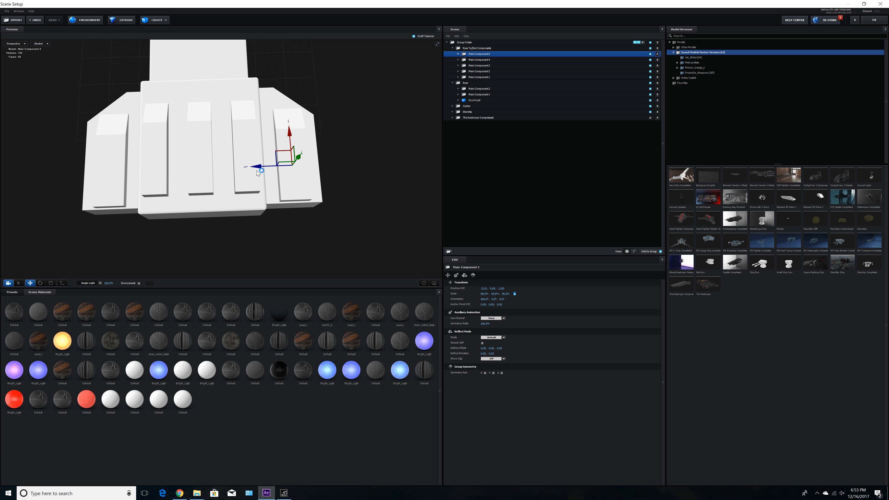
left_click_drag(257, 167, 229, 190)
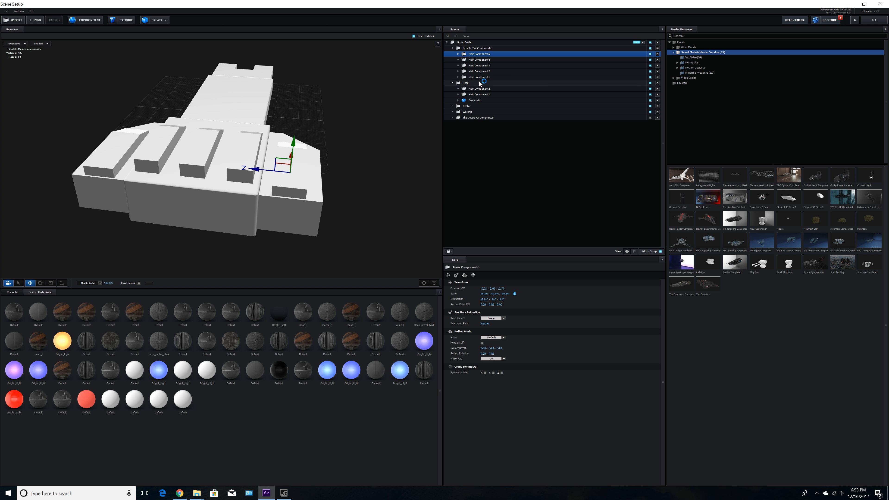
Step: Create a group folder inside Rear Top/Bott Components and name it Top Components
left_click(455, 50)
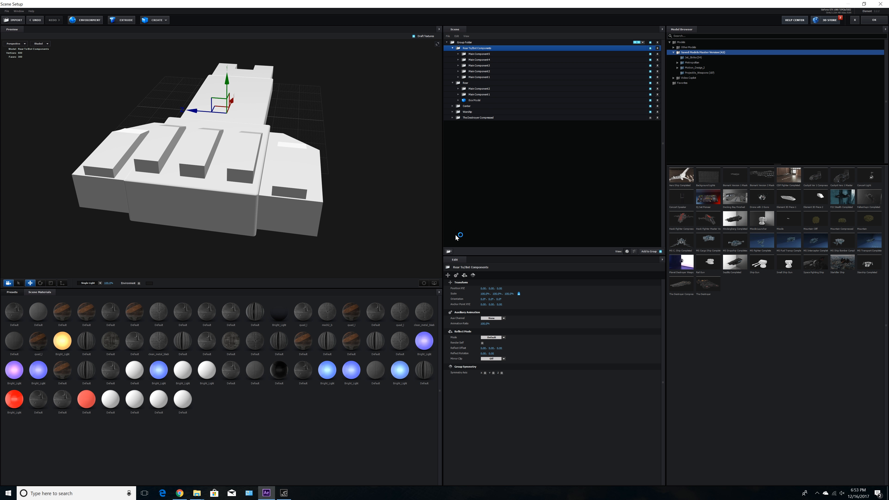
left_click(448, 251)
double_click(485, 54)
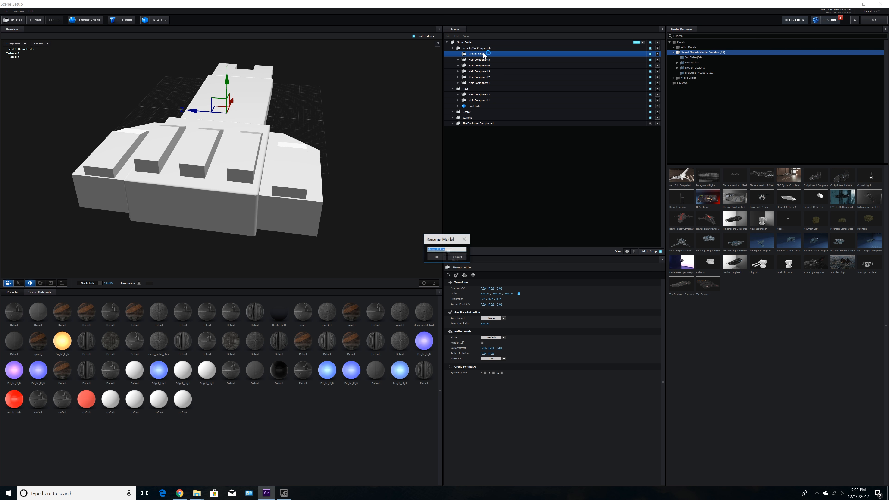
type("Top Components")
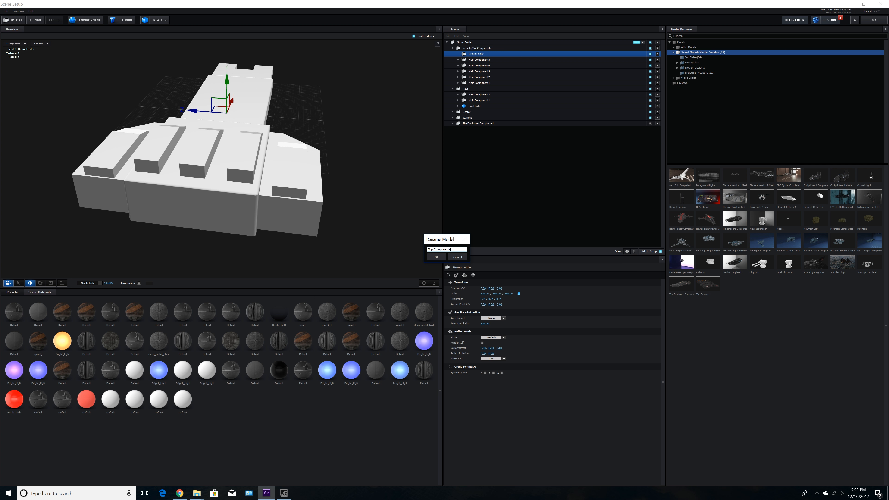
key("Return")
Step: Move Main Components 1 to 5 into the Top Components folder and collapse it
left_click(480, 81)
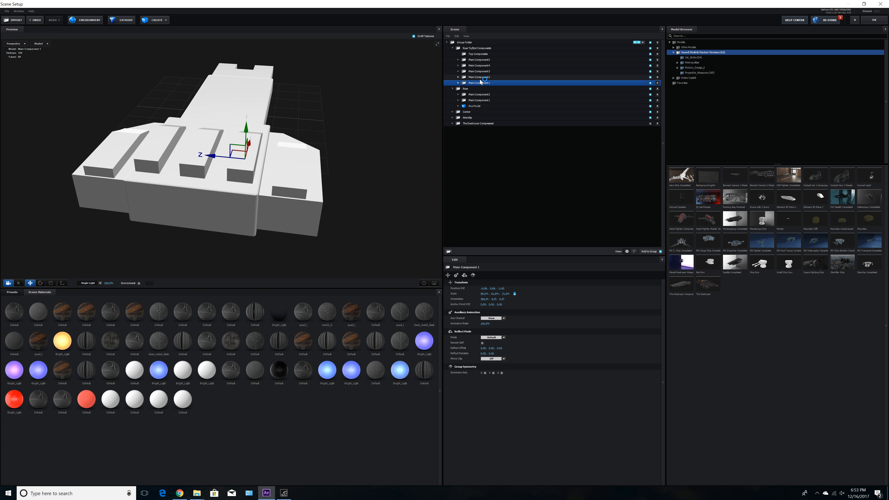
left_click(481, 77)
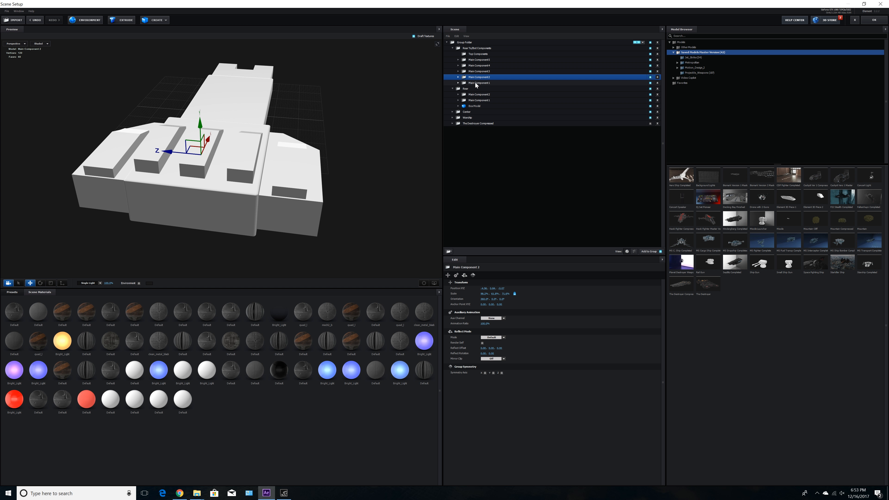
left_click_drag(476, 85, 467, 59)
left_click(458, 54)
left_click(476, 48)
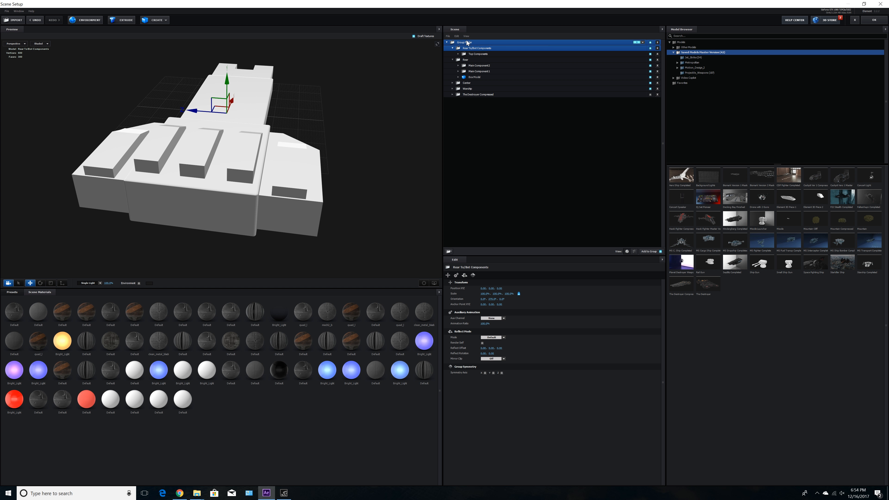
Step: Duplicate the Top Components folder and rename the copy as Bottom Components
left_click(476, 54)
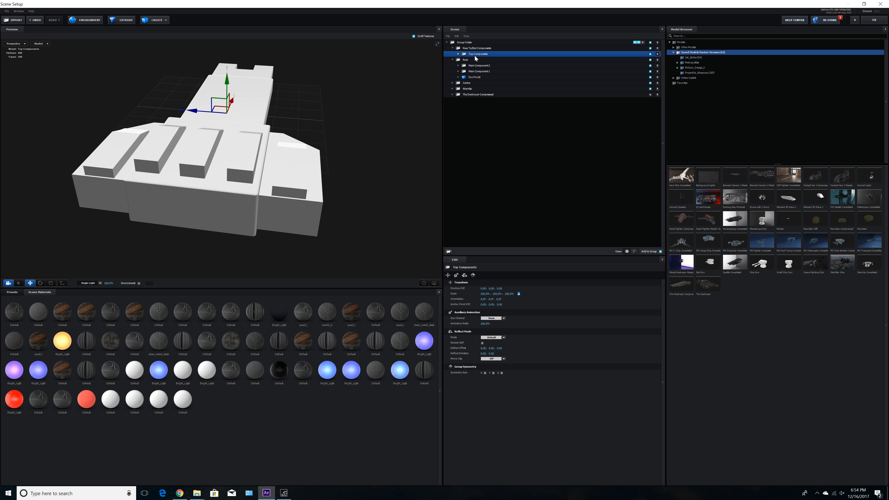
key("ctrl+d")
left_click(458, 54)
double_click(475, 55)
left_click(434, 249)
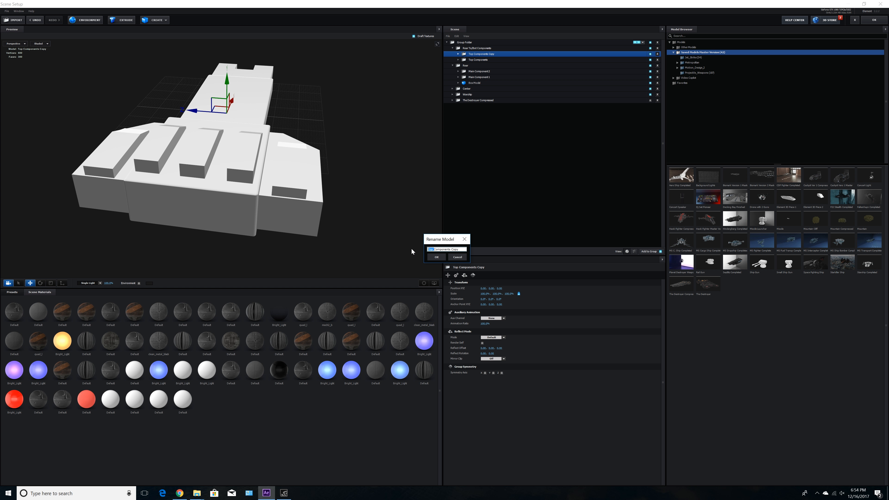
type("Botto")
type("s")
key("Return")
Step: Shift the anchor point of Bottom Components along X and Y to the middle of the rear blocks
left_click_drag(351, 129, 325, 132)
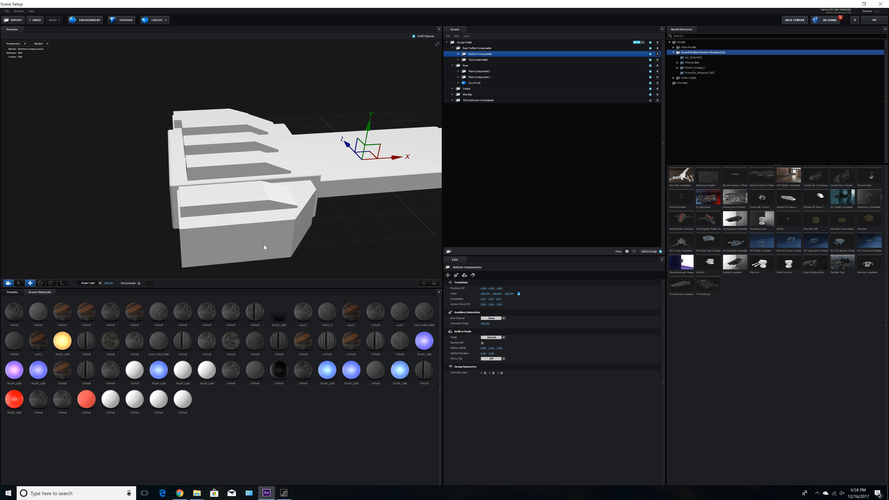
left_click(63, 284)
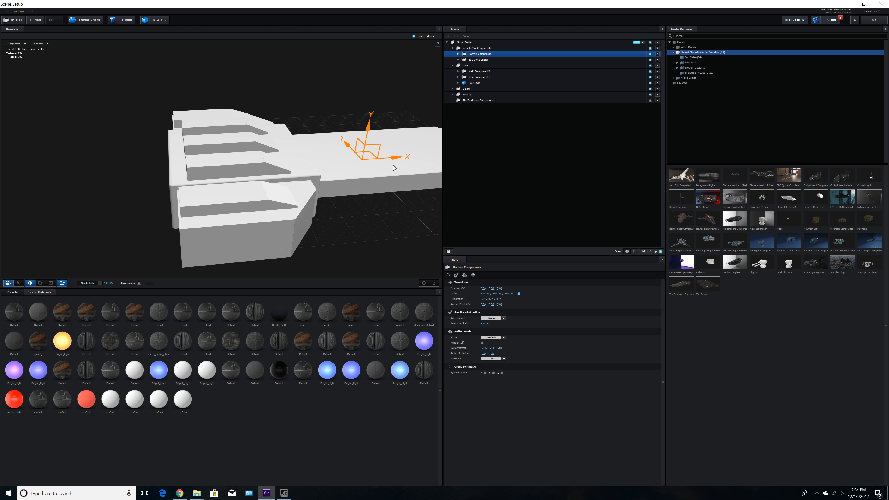
left_click_drag(396, 157, 255, 167)
left_click_drag(264, 208, 300, 194)
left_click_drag(197, 155, 199, 128)
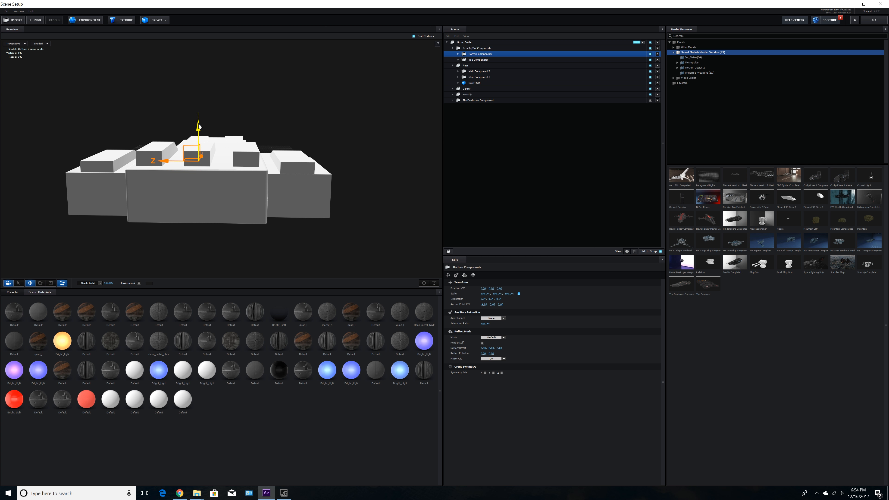
left_click(63, 283)
Step: Move Bottom Components down along Y until its blocks sit below the rear hull
mouse_move(207, 237)
left_mouse_down()
mouse_move(200, 231)
mouse_move(176, 248)
mouse_move(205, 230)
left_mouse_up()
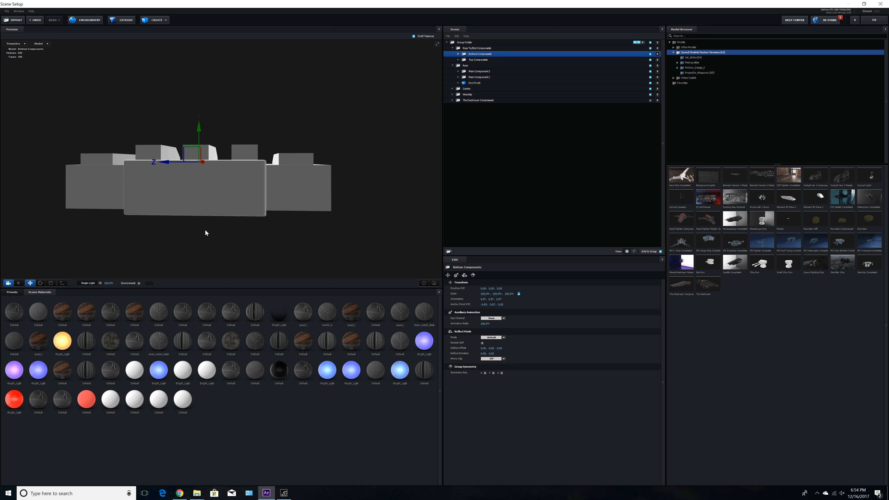
left_click_drag(198, 128, 199, 195)
left_click_drag(307, 221, 306, 219)
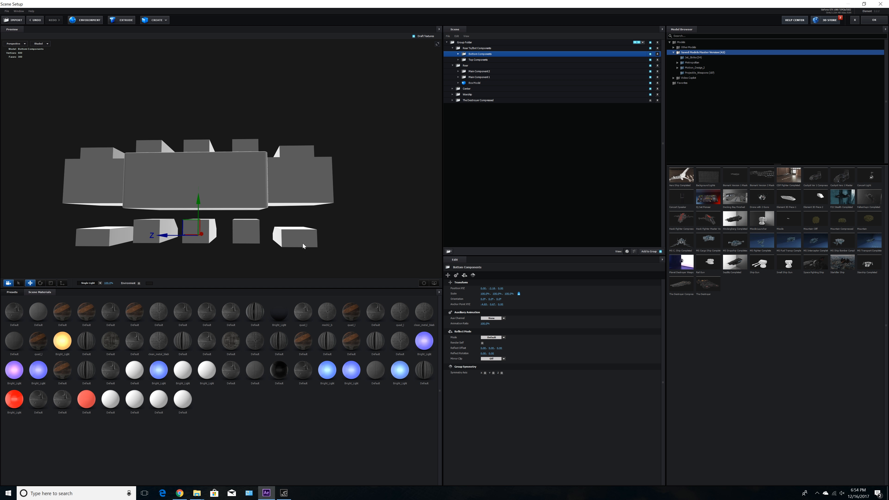
Step: Rotate Bottom Components 180° about X so its blocks face downward
left_click(40, 283)
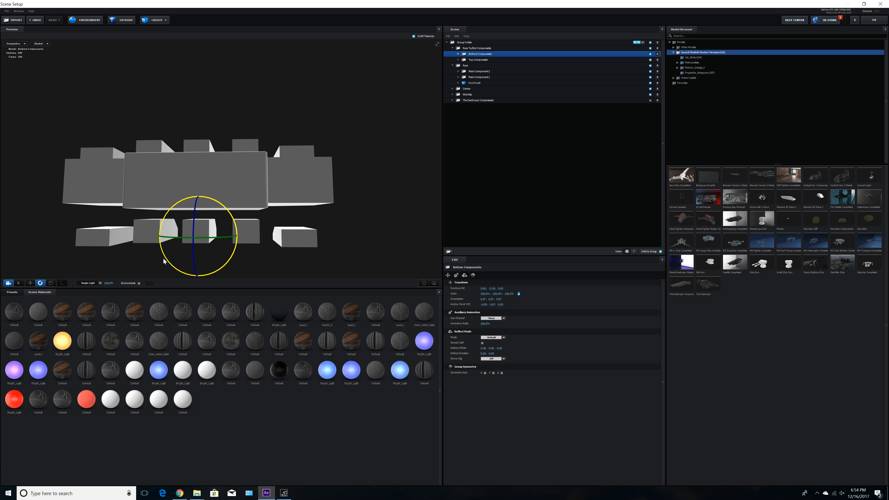
left_click_drag(179, 279, 251, 281)
left_click_drag(268, 267, 288, 236)
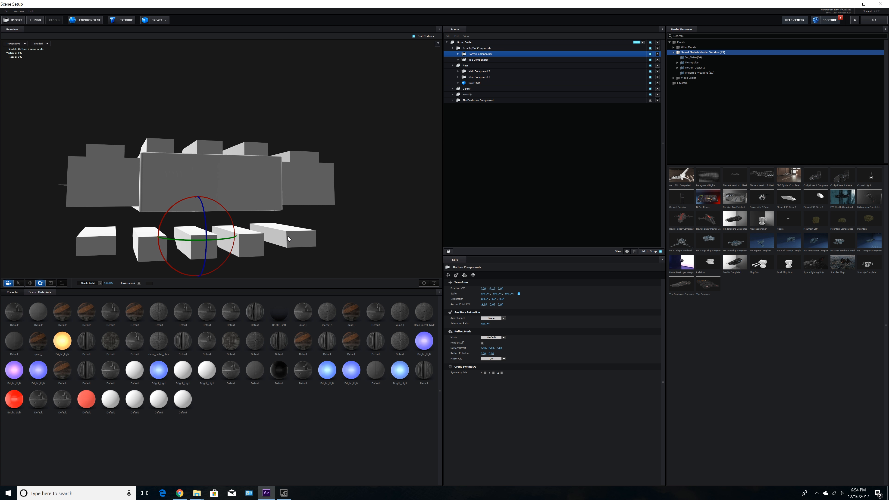
left_click_drag(87, 265, 81, 265)
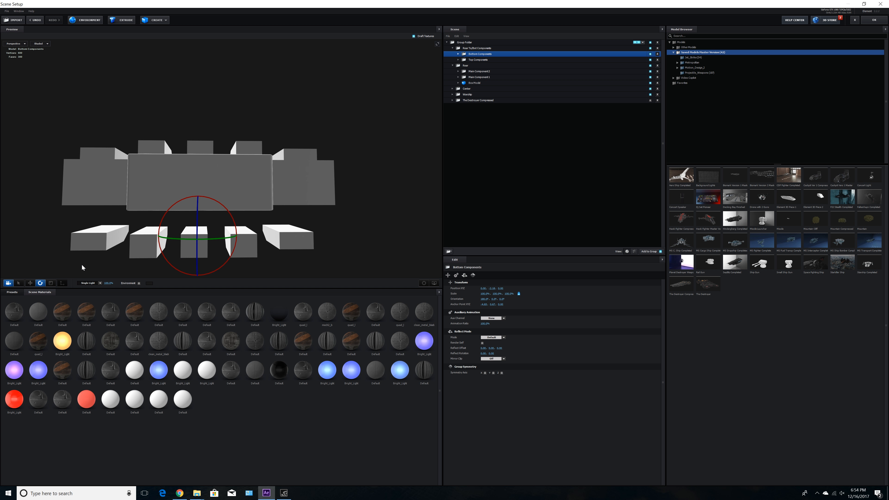
Step: Align Bottom Components with the rear hull along Z and raise it along Y against the hull's underside
left_click(30, 283)
left_click_drag(164, 238, 170, 239)
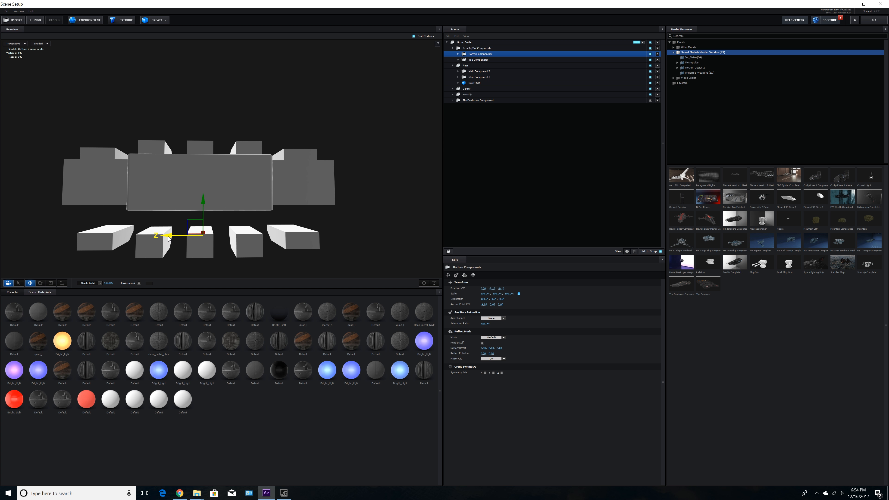
left_click_drag(203, 205, 202, 178)
left_click_drag(172, 210, 237, 172)
left_click_drag(284, 224, 287, 222)
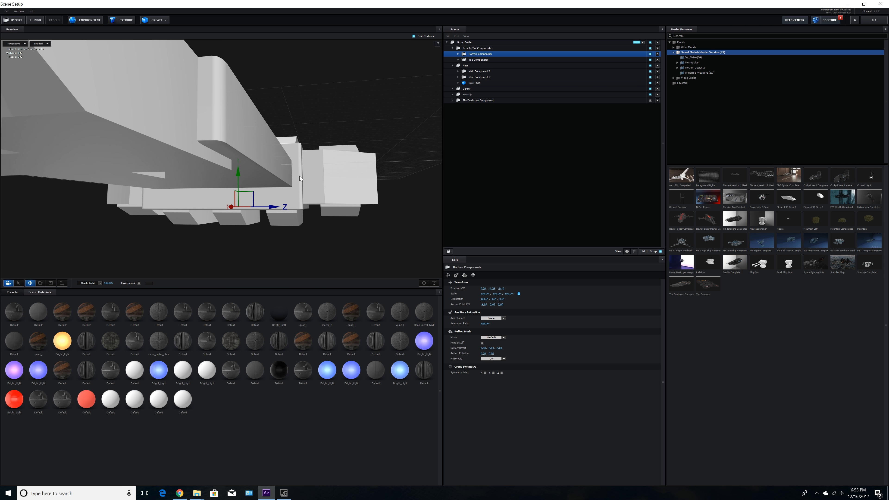
left_click_drag(299, 175, 238, 178)
scroll(317, 184, "down", 5)
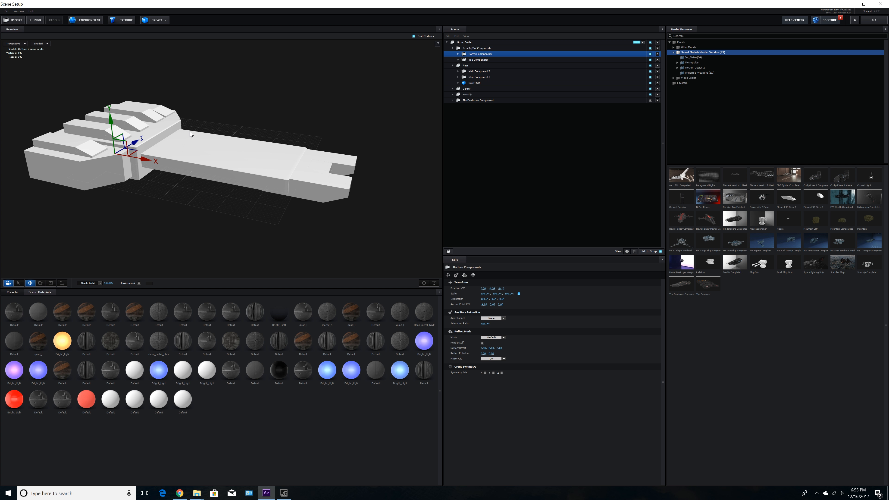
left_click_drag(311, 182, 261, 163)
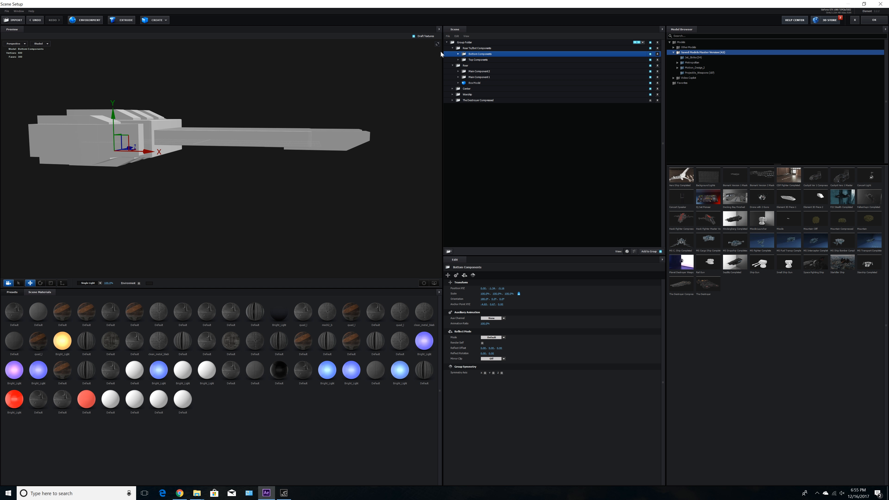
Step: Examine the Rear, Center and Warship folders and the contents of the rear Main Component 1 for a reusable block
left_click(453, 48)
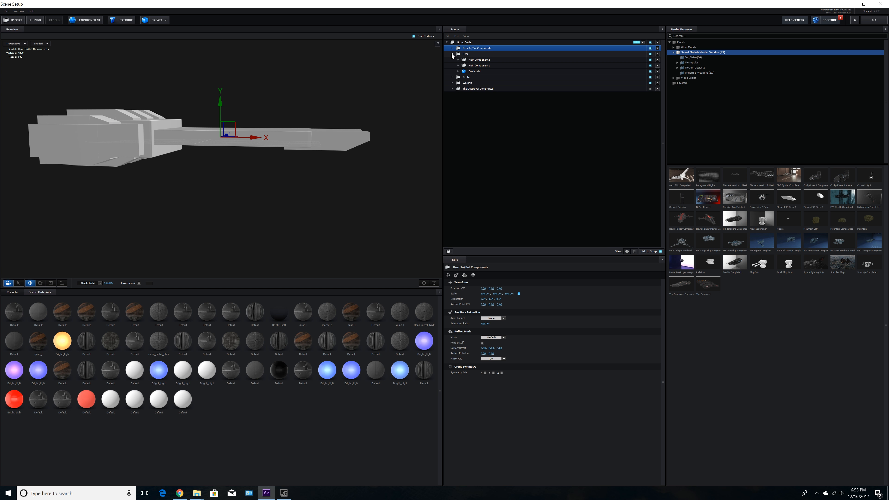
left_click(452, 54)
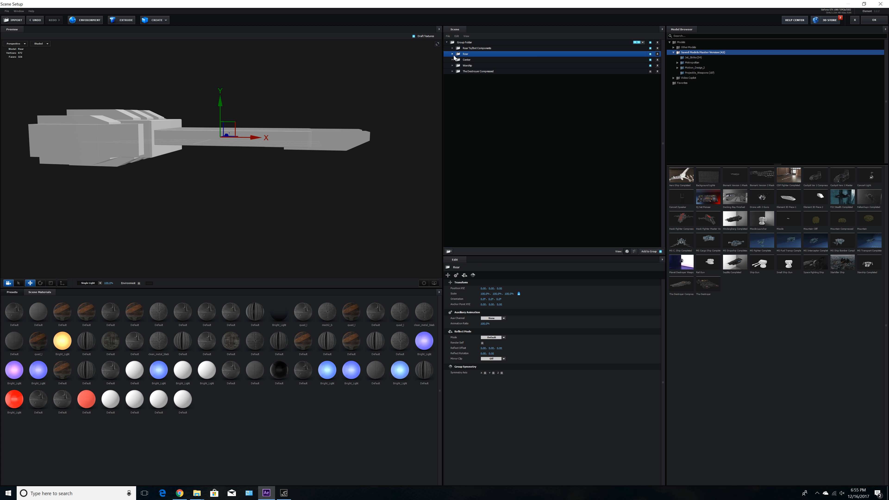
left_click(453, 60)
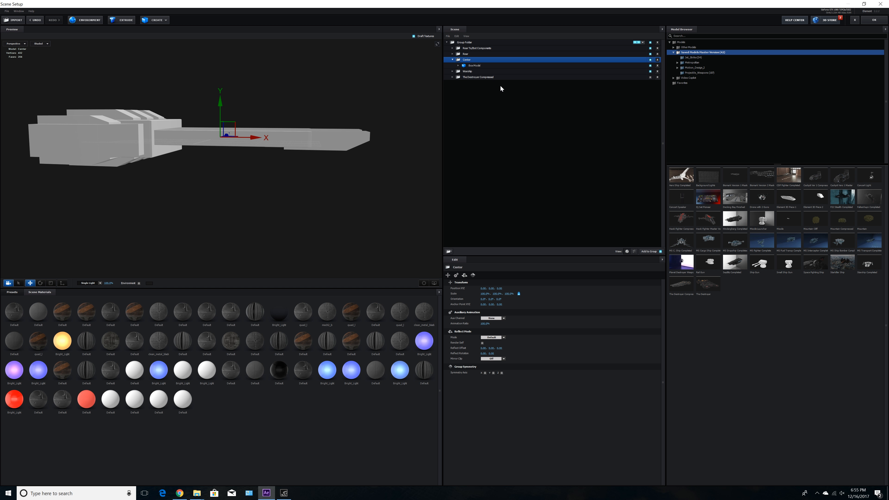
left_click(453, 72)
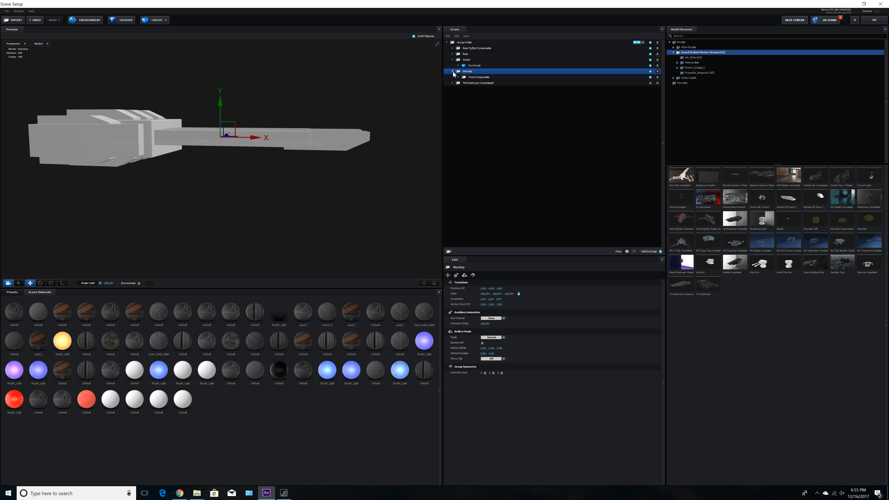
left_click(453, 71)
left_click(479, 77)
double_click(479, 78)
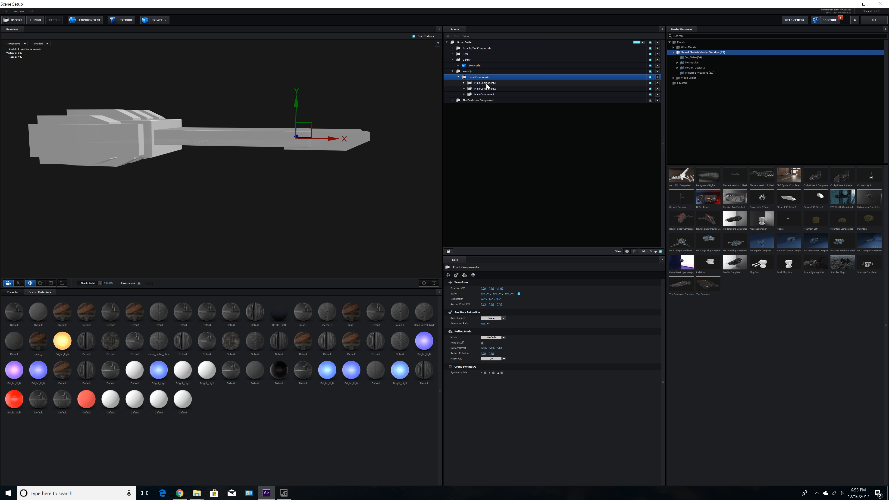
left_click(457, 77)
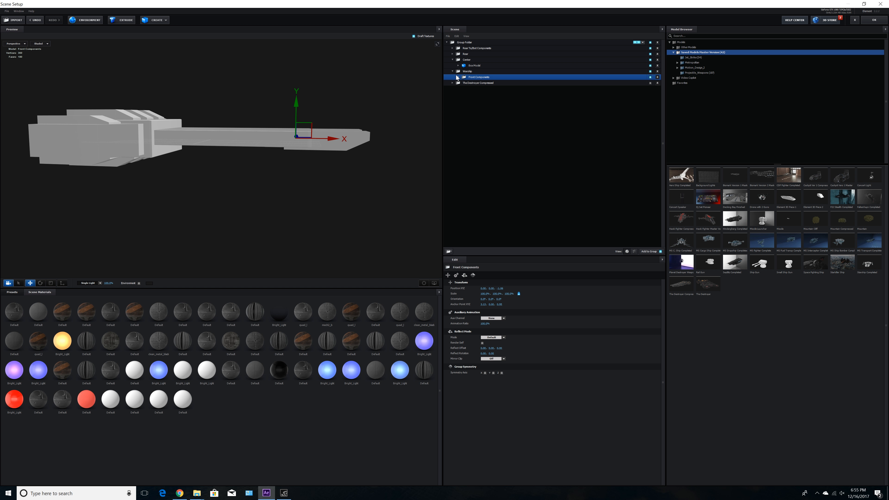
left_click(453, 71)
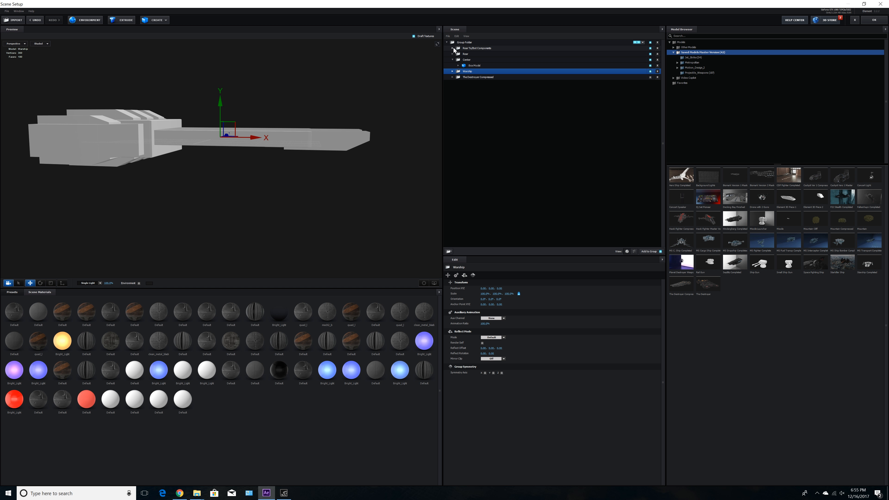
left_click(453, 54)
left_click(472, 65)
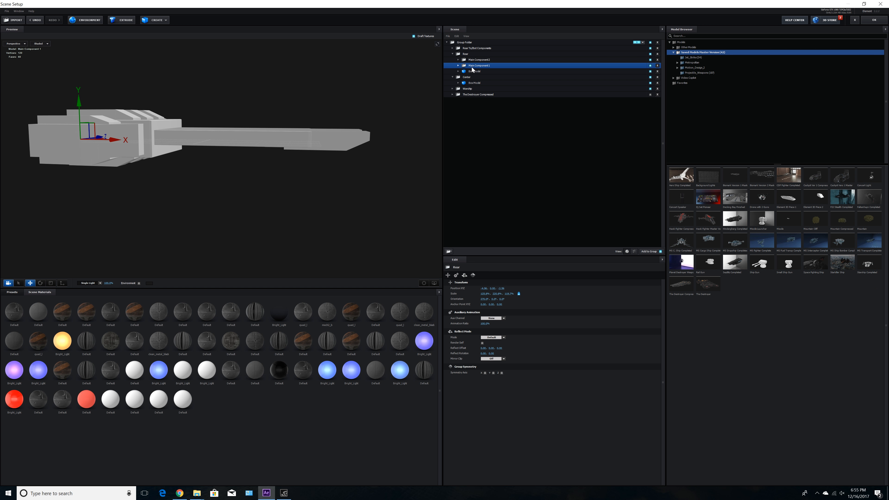
left_click_drag(398, 88, 312, 120)
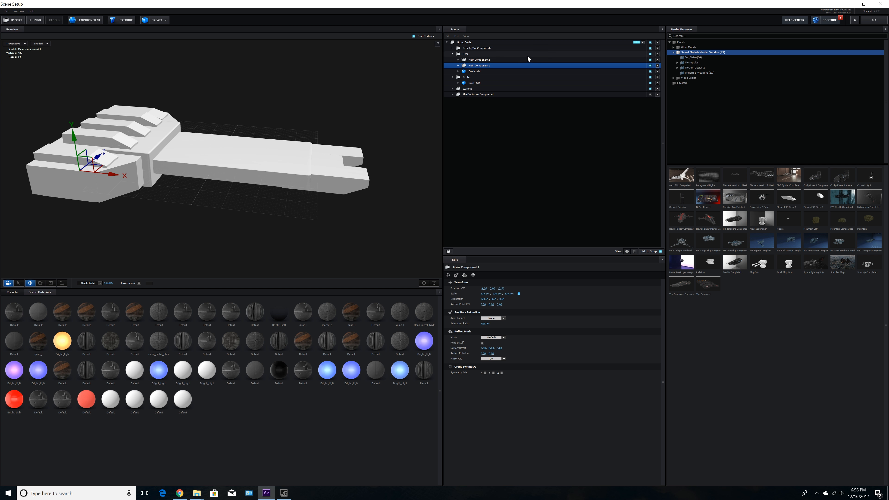
left_click(458, 65)
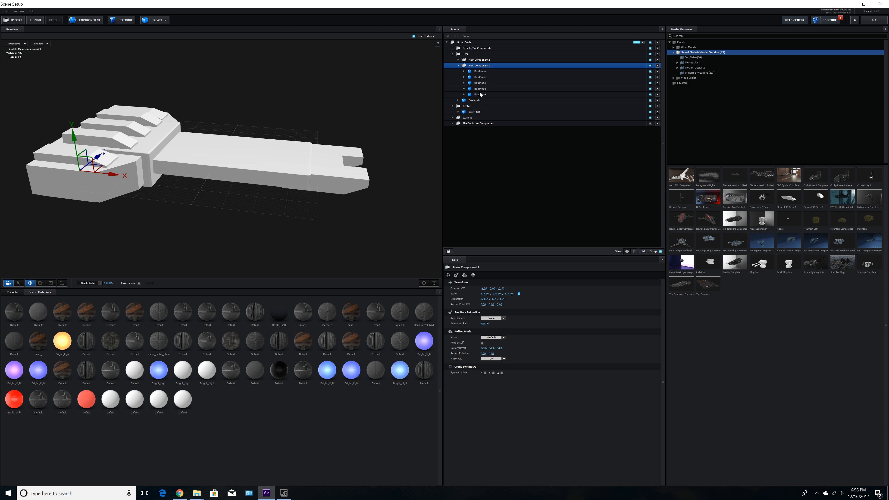
left_click(458, 65)
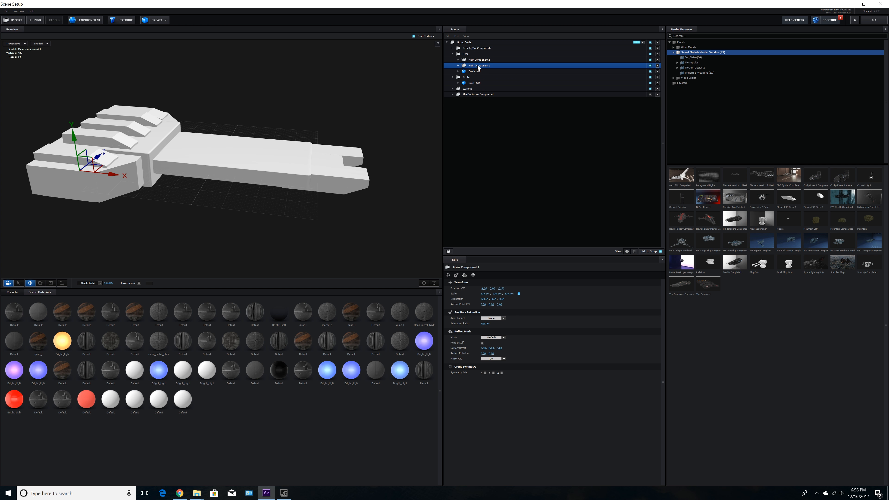
mouse_move(284, 135)
left_mouse_down()
mouse_move(277, 130)
mouse_move(286, 115)
mouse_move(254, 144)
mouse_move(280, 135)
left_mouse_up()
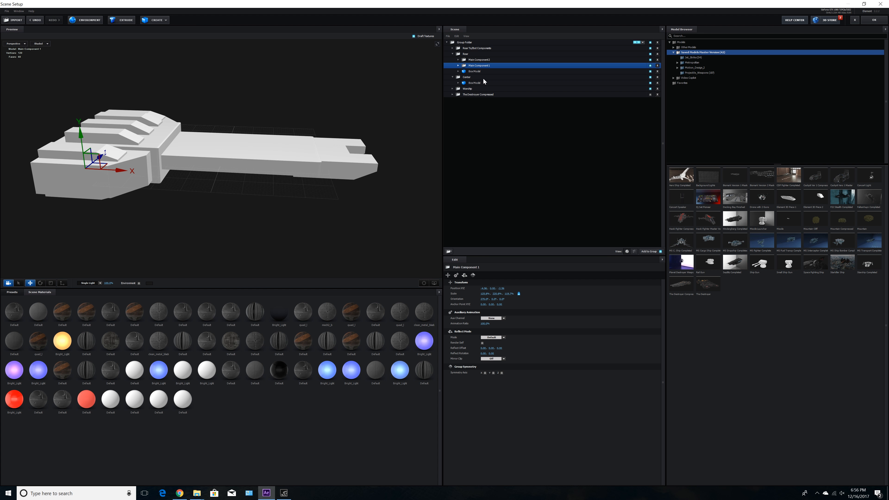
Step: Duplicate Main Component 1 from Top Components and move the copy into the Center folder
left_click(453, 54)
left_click(453, 47)
left_click(465, 48)
left_click(458, 60)
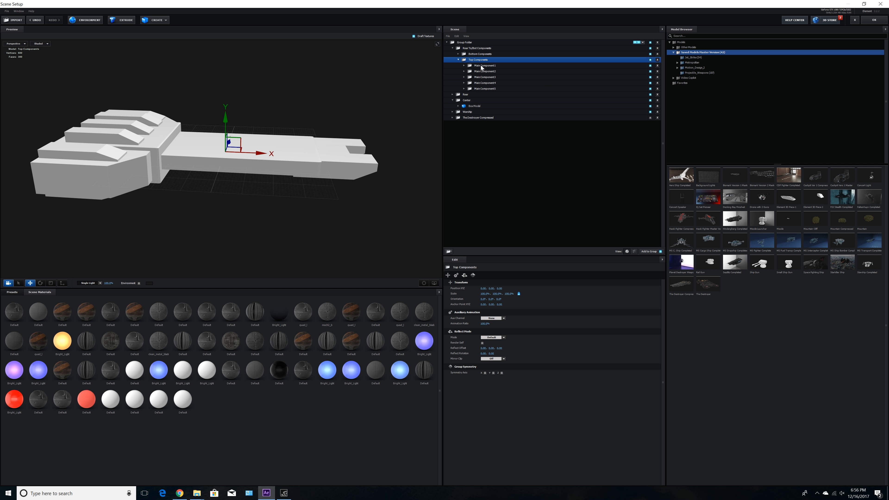
left_click(482, 65)
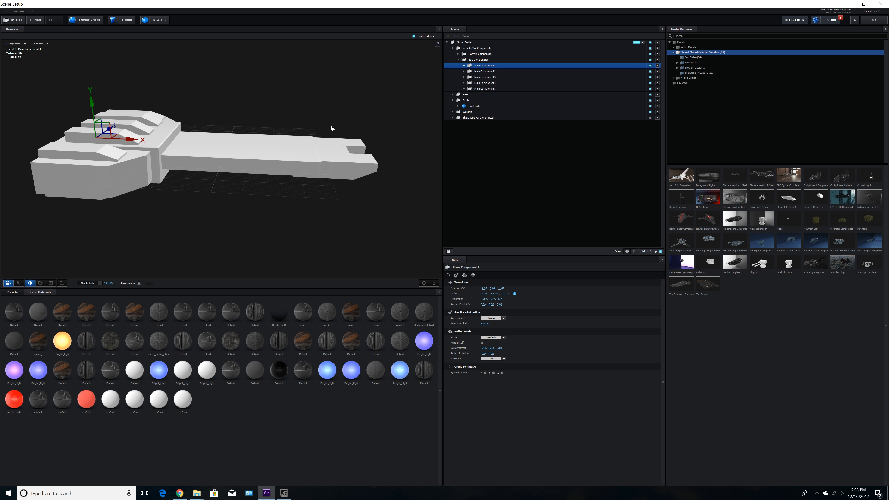
key("ctrl+d")
left_click(464, 66)
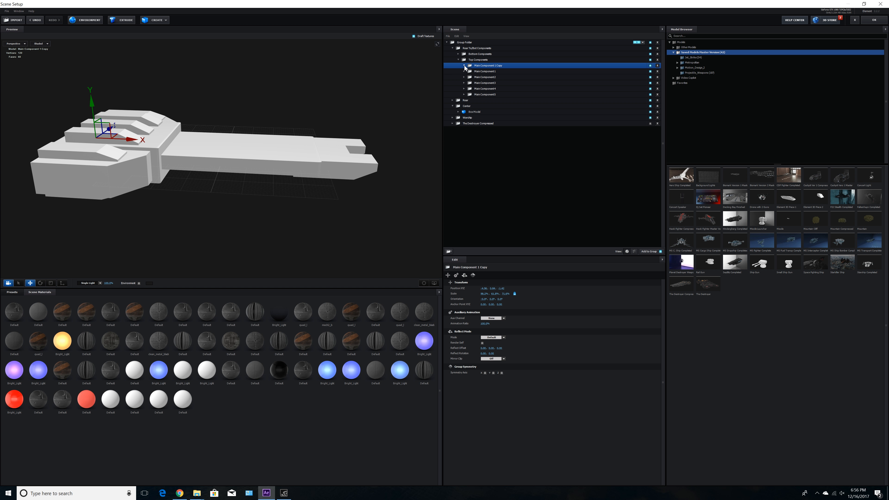
left_click_drag(479, 68, 482, 106)
Step: Rename the copied block in the Center folder as Main Component 1
double_click(485, 106)
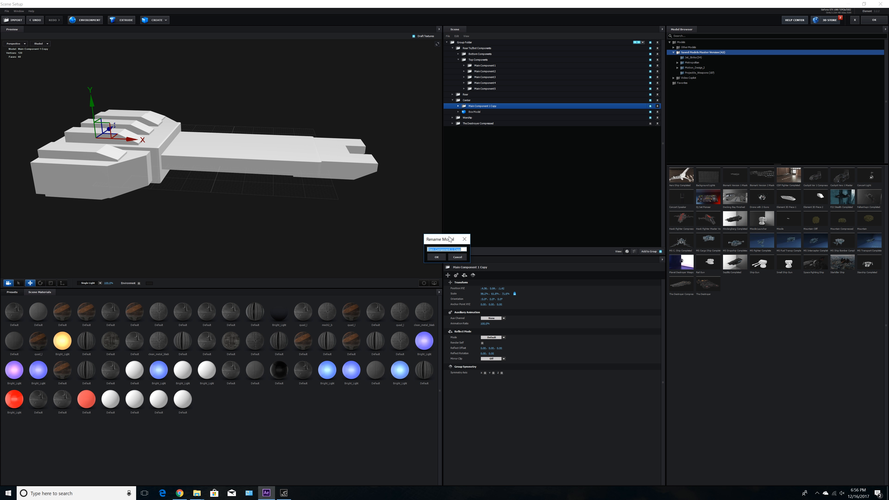
double_click(457, 249)
key("BackSpace")
key("Return")
Step: Move the Center folder's Main Component 1 forward along X onto the center hull section
left_click_drag(141, 141, 227, 153)
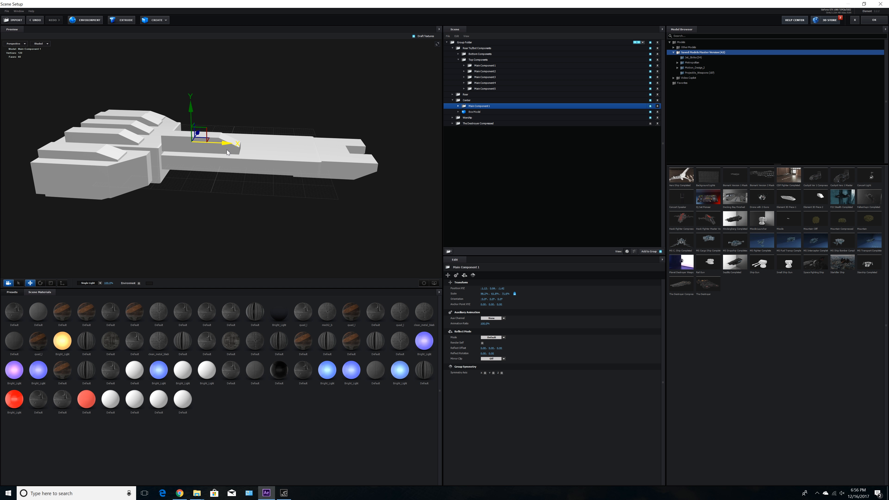
left_click(424, 283)
left_click_drag(370, 227, 321, 210)
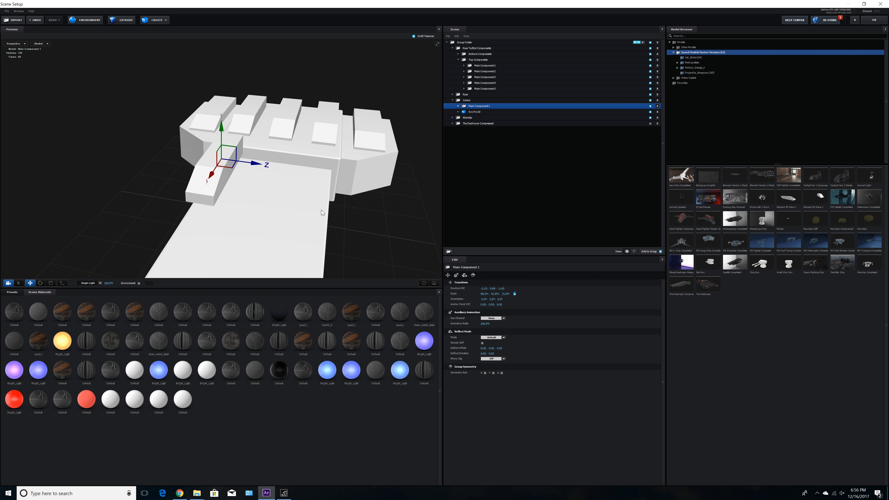
Step: Widen the Center folder's Main Component 1 along Z to span the center hull and center it across the ship
left_click(51, 283)
left_click_drag(256, 172, 313, 229)
left_click(30, 283)
left_click_drag(259, 160, 306, 160)
left_click_drag(345, 222, 361, 190)
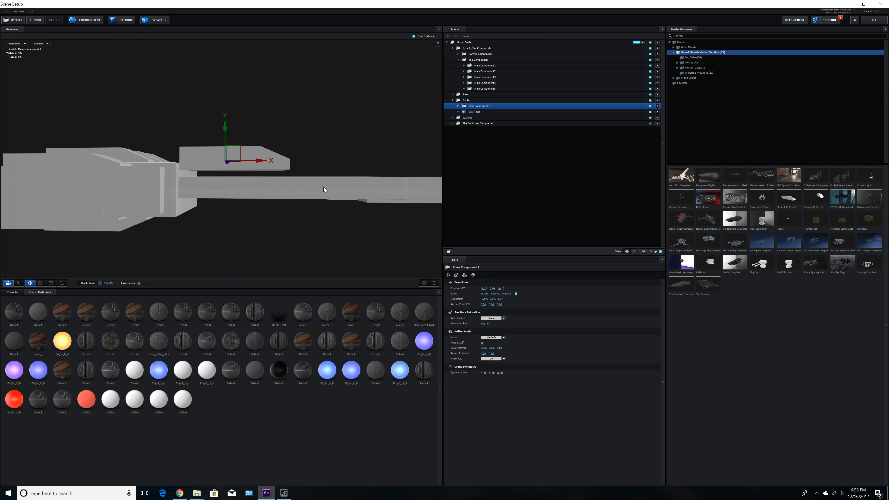
Step: Flatten Main Component 1 along Y and lower it onto the top of the center hull
left_click(51, 283)
left_click_drag(227, 124, 228, 130)
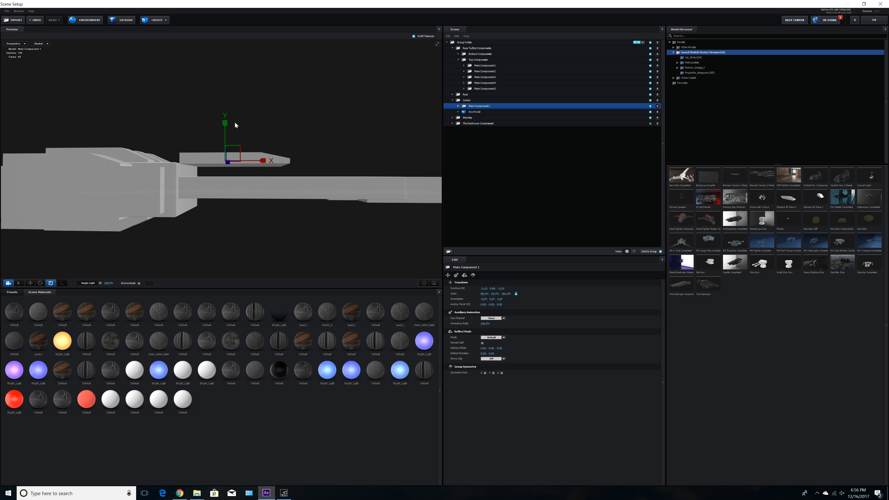
left_click(30, 283)
left_click_drag(225, 129, 225, 142)
Step: Move Main Component 1 back along X against the rear section and lengthen it along X
left_click_drag(259, 175, 234, 175)
left_click(50, 283)
left_click(30, 283)
left_click_drag(258, 173, 262, 224)
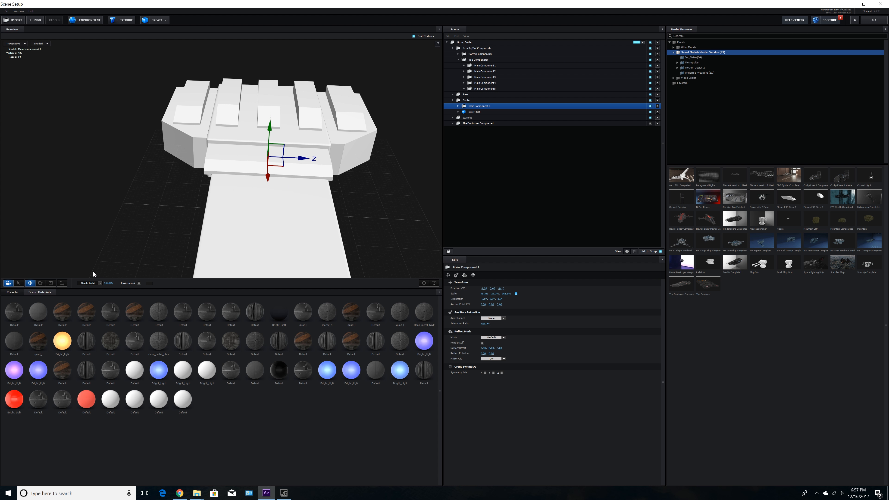
Step: Narrow Main Component 1 along Z to match the width of the center hull and recenter it
left_click(51, 283)
left_click_drag(306, 158, 301, 160)
left_click(31, 284)
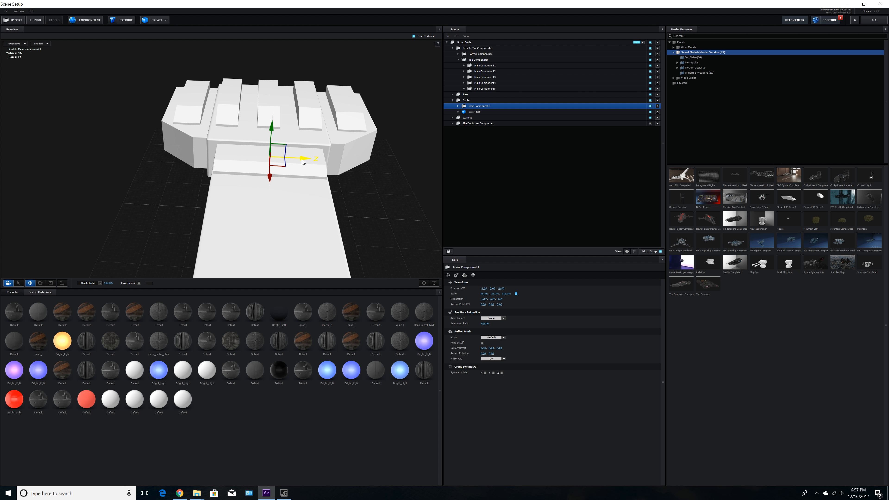
left_click_drag(302, 161, 302, 161)
Step: Adjust Main Component 1's thickness along Y and seat it on the hull's top surface
left_click_drag(308, 227, 360, 209)
left_click_drag(236, 173, 208, 128)
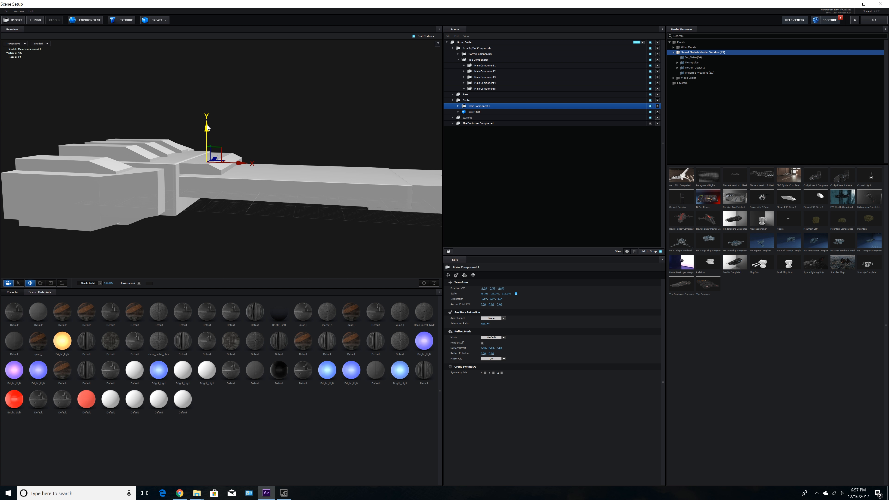
left_click(50, 283)
left_click_drag(207, 125, 207, 140)
left_click(30, 283)
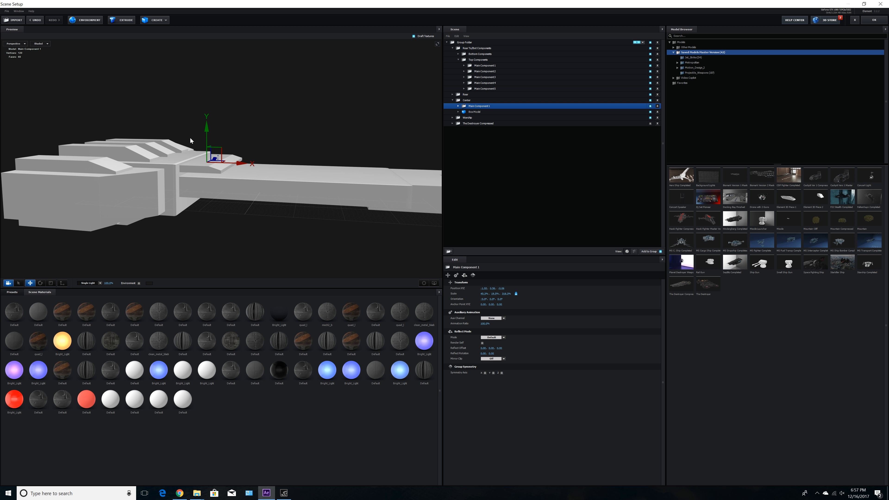
left_click_drag(203, 121, 206, 127)
left_click(51, 283)
left_click(30, 283)
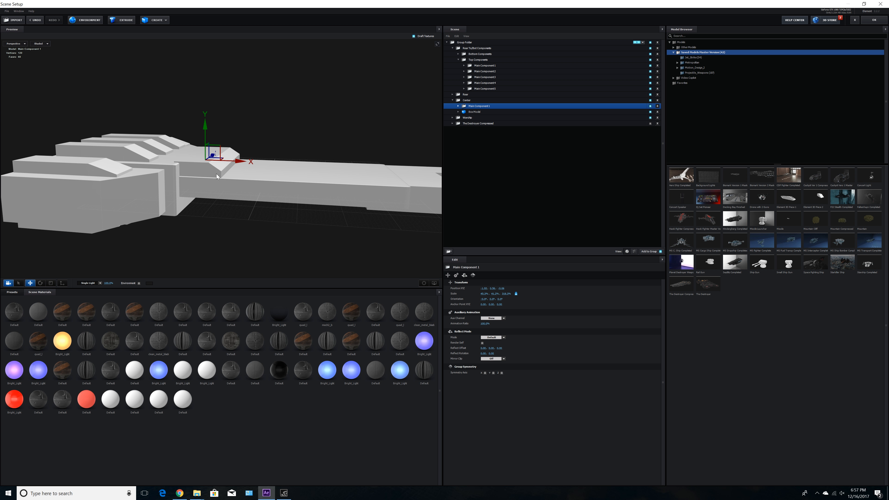
left_click_drag(209, 126, 206, 132)
mouse_move(295, 163)
left_mouse_down()
mouse_move(300, 158)
mouse_move(290, 165)
left_mouse_up()
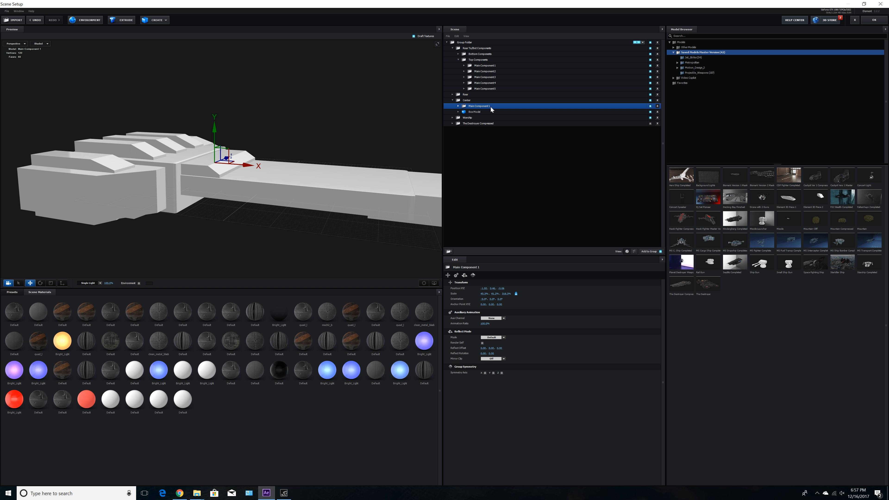
Step: Duplicate the Center folder's Main Component 1 and rename the copy as Main Component 2
key("ctrl+d")
left_click(458, 106)
double_click(478, 106)
key("End")
key("ctrl+shift+Left")
key("ctrl+shift+Left")
type("2")
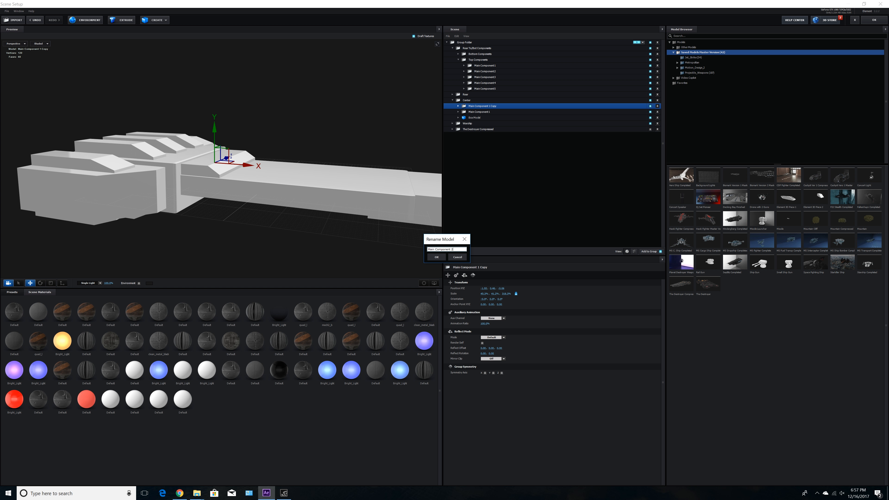
key("Return")
Step: Move Main Component 2 forward along X ahead of Main Component 1, making it flatter and longer
left_click_drag(250, 168, 286, 170)
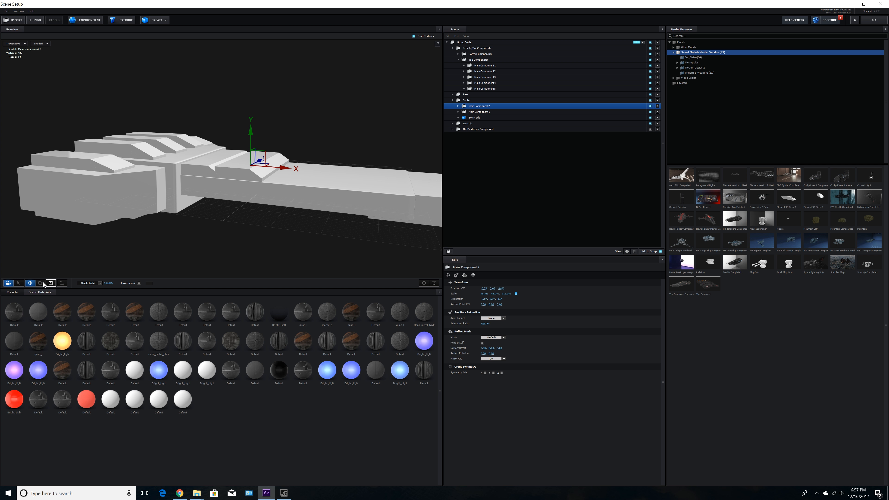
left_click(51, 283)
left_click_drag(251, 131, 251, 144)
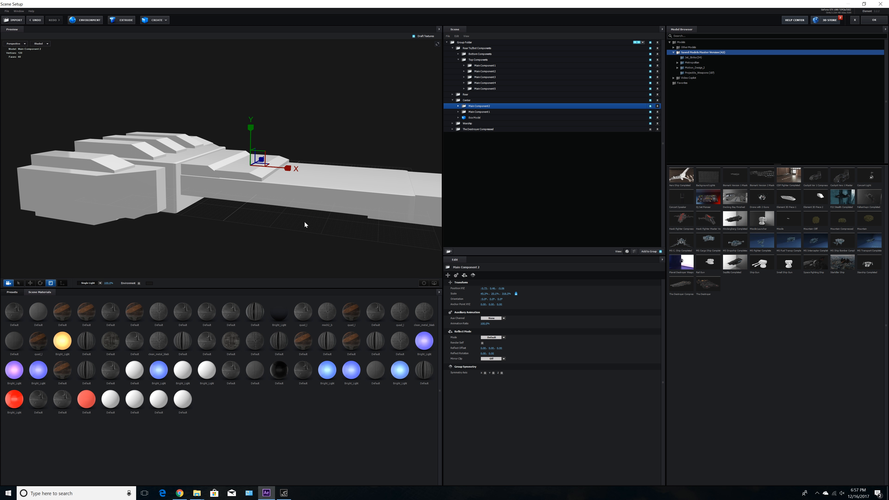
left_click_drag(289, 169, 313, 169)
left_click(30, 283)
Step: Fine-tune Main Component 2's height along Y and check its fit on the hull from the side
left_click_drag(199, 202, 245, 142)
left_click_drag(363, 195, 319, 210)
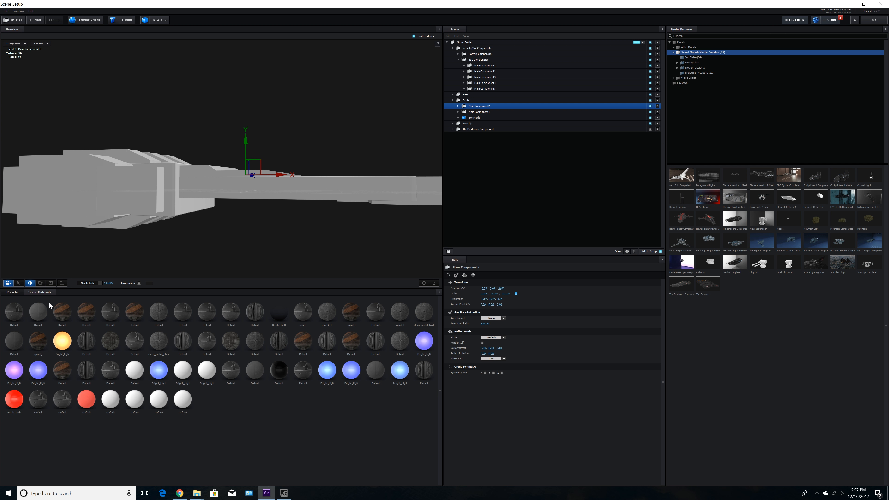
left_click(50, 283)
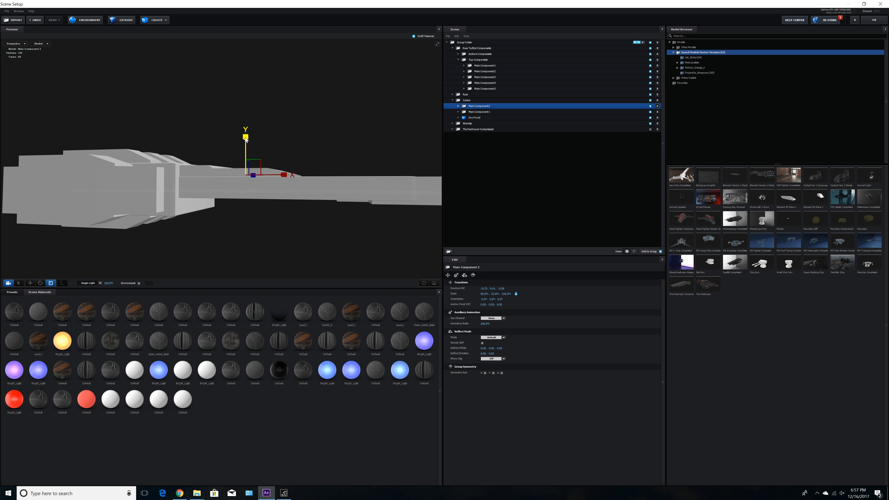
left_click(30, 283)
mouse_move(224, 239)
left_mouse_down()
mouse_move(206, 250)
mouse_move(159, 248)
mouse_move(215, 241)
left_mouse_up()
left_click_drag(264, 237, 210, 227)
left_click_drag(279, 218, 282, 211)
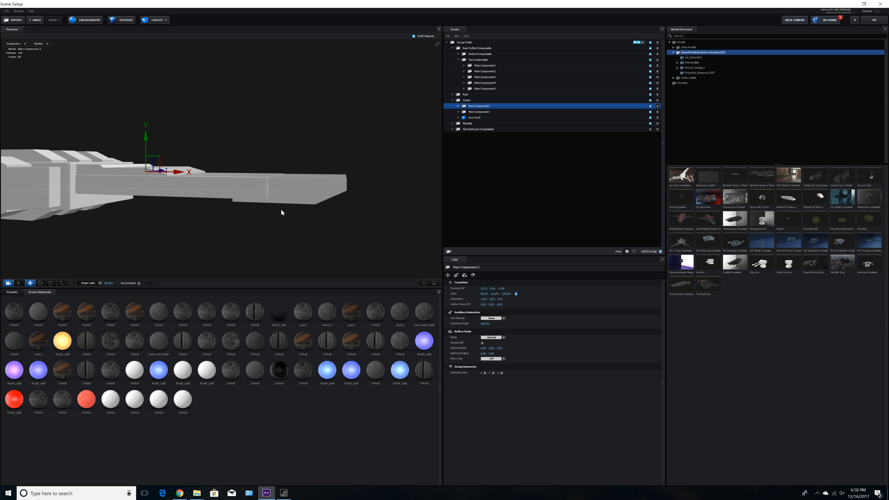
Step: Collapse the Center, Top Components and rear top/bottom components folders in the scene list
left_click(453, 100)
left_click_drag(309, 194, 295, 201)
left_click_drag(221, 198, 279, 179)
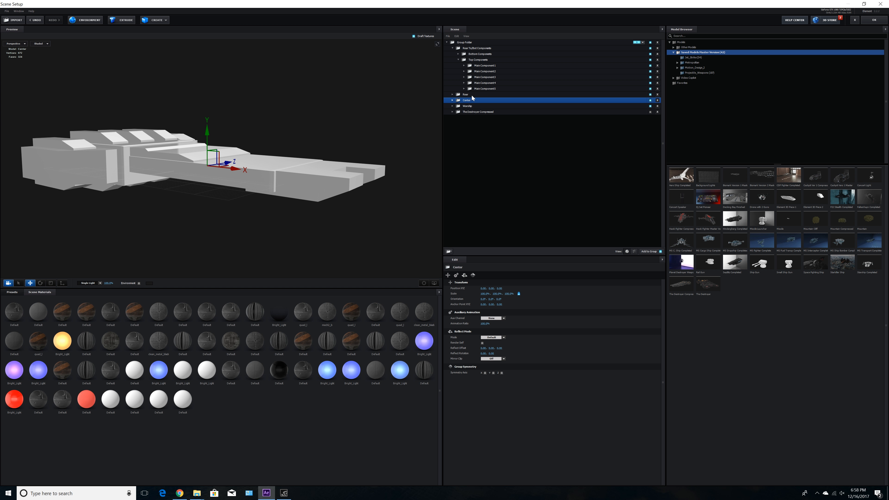
double_click(462, 61)
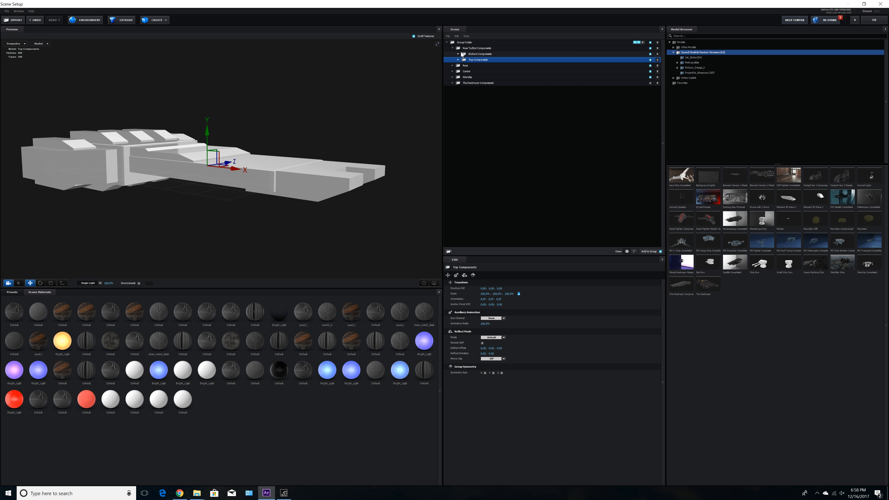
double_click(459, 49)
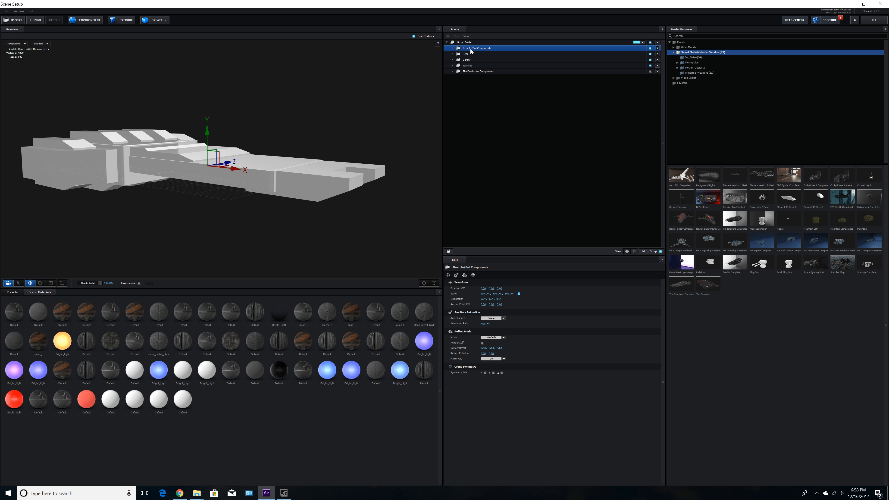
Step: Move Front Components out of the Warship folder to the top of Group Folder and delete the emptied Warship folder
left_click(468, 66)
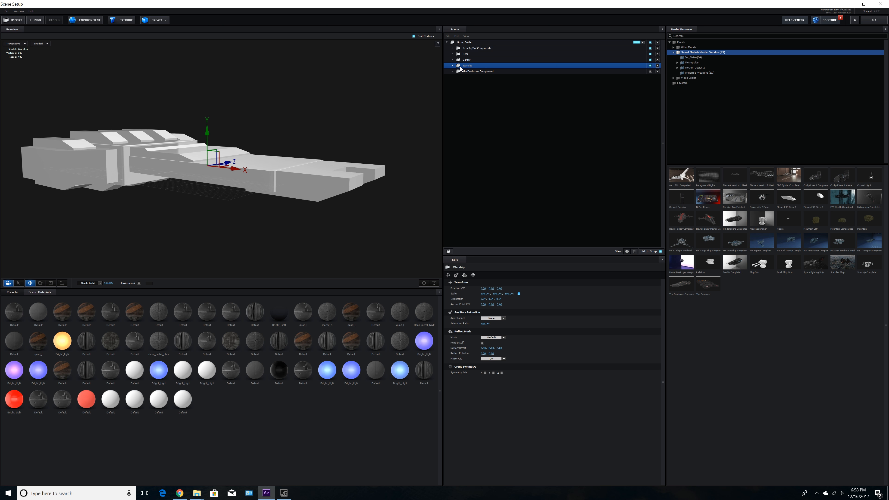
left_click(452, 66)
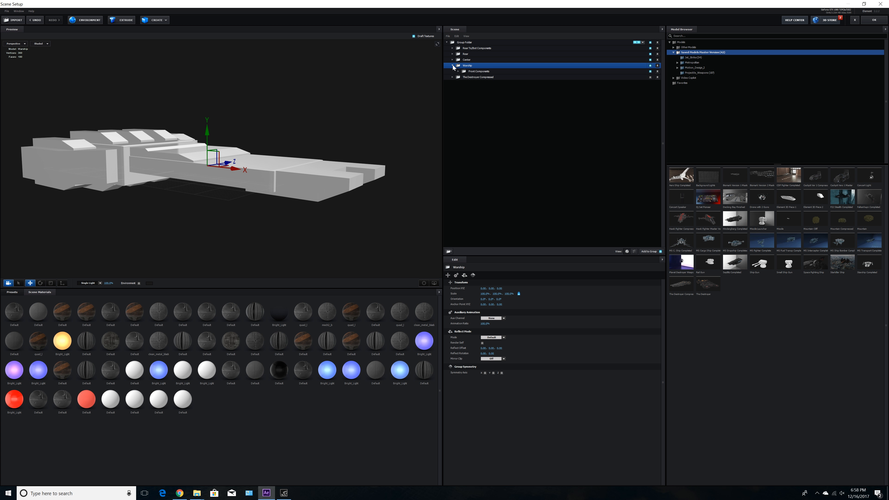
left_click(480, 72)
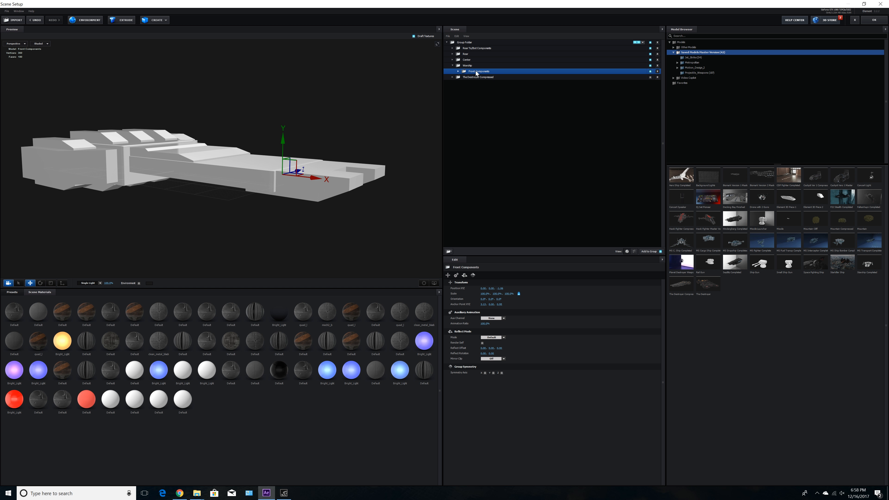
left_click_drag(476, 73, 477, 44)
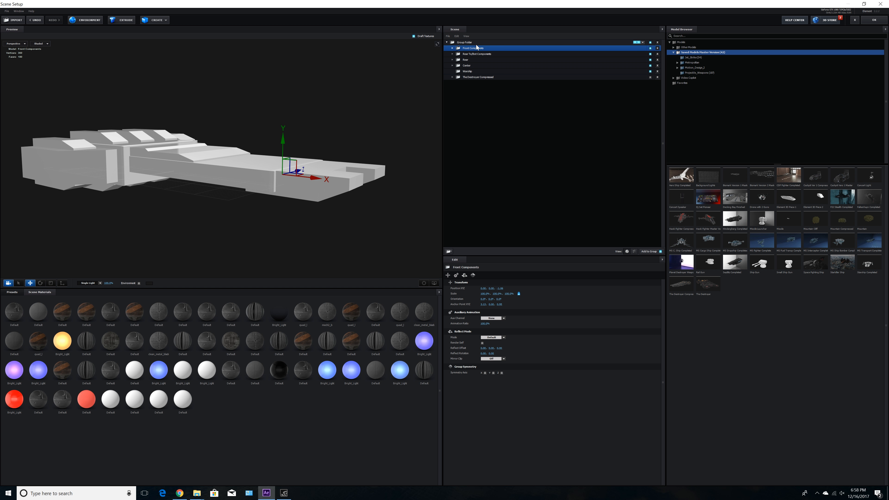
left_click(471, 71)
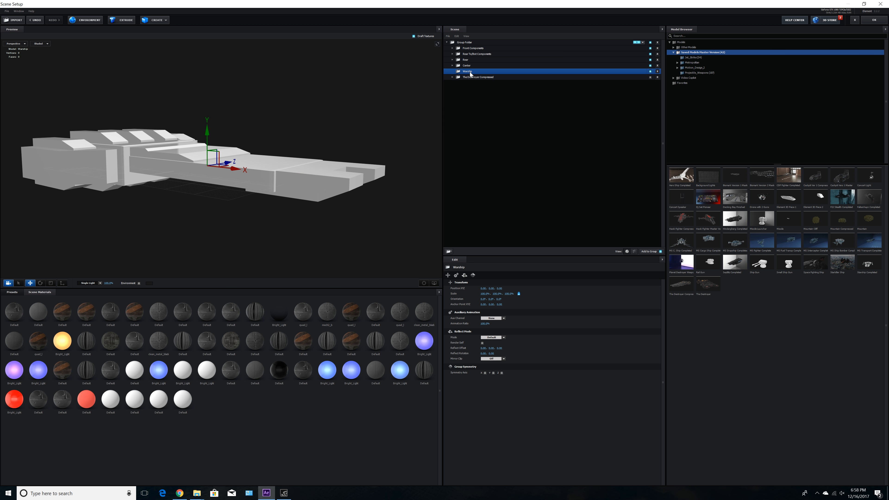
left_click(658, 71)
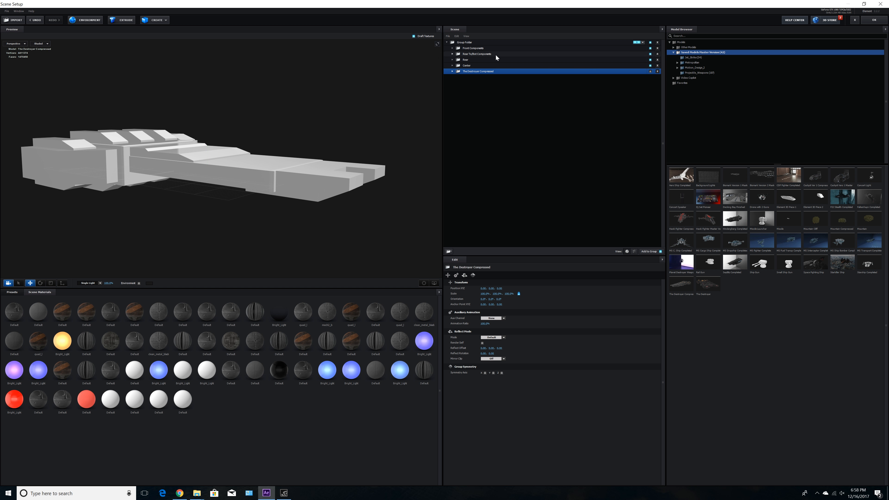
Step: Lower the Front Components group along Y and reduce its height relative to the center hull
left_click(472, 48)
left_click_drag(351, 194, 361, 186)
left_click_drag(294, 137, 294, 142)
left_click_drag(262, 213, 247, 236)
left_click(51, 283)
left_click_drag(295, 134, 297, 141)
left_click(31, 283)
mouse_move(252, 224)
left_mouse_down()
mouse_move(268, 206)
mouse_move(253, 218)
mouse_move(232, 217)
mouse_move(264, 213)
left_mouse_up()
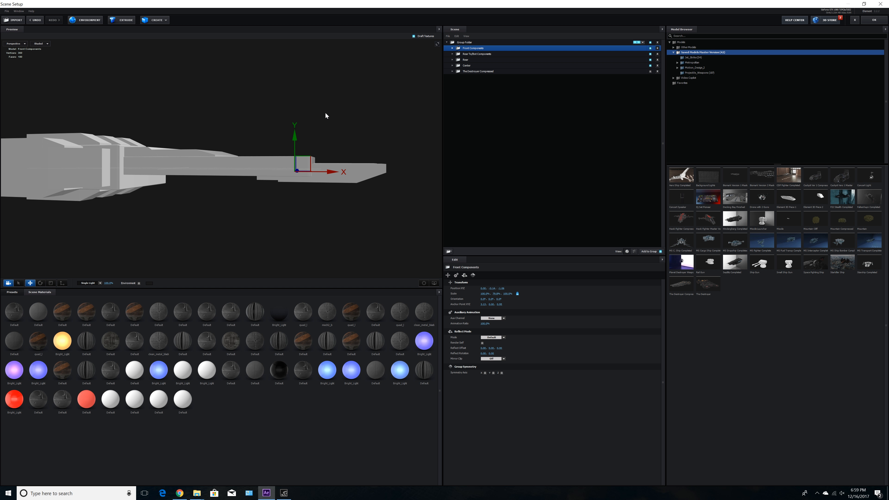
left_click_drag(325, 113, 340, 132)
left_click_drag(416, 175, 414, 176)
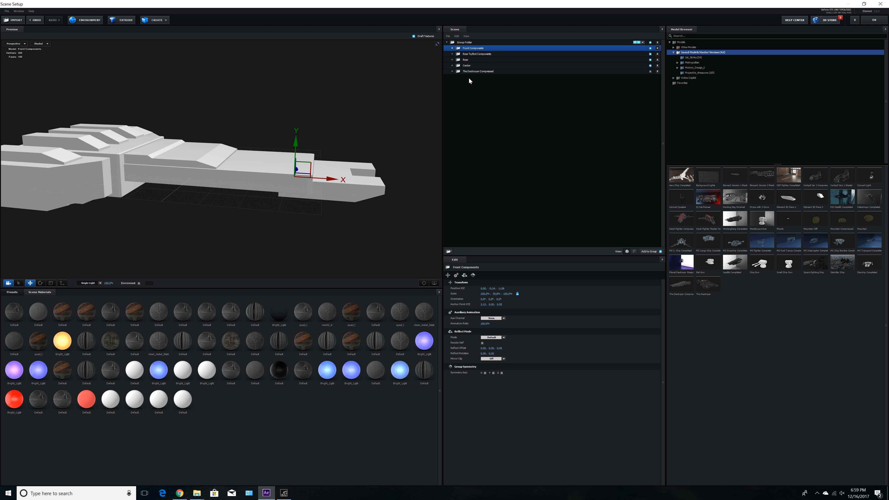
Step: Duplicate the Center folder's Main Component 2 and move the copy into the Front Components folder
left_click(452, 48)
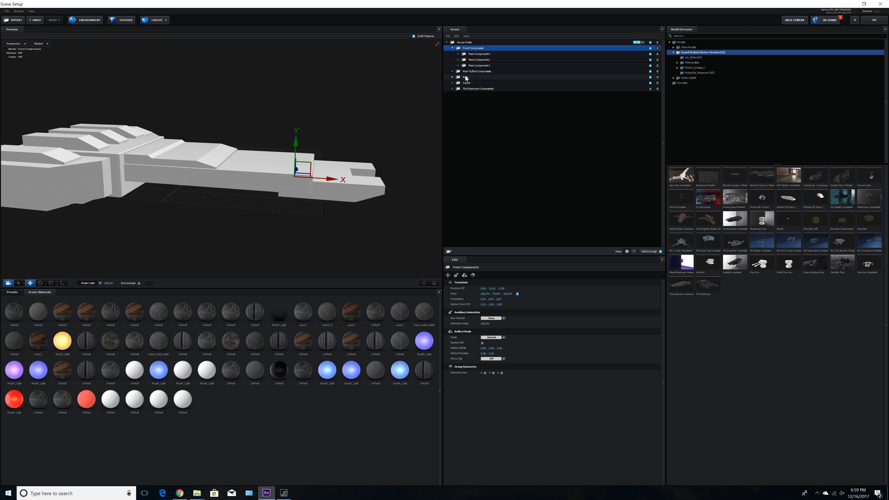
left_click_drag(371, 150, 373, 130)
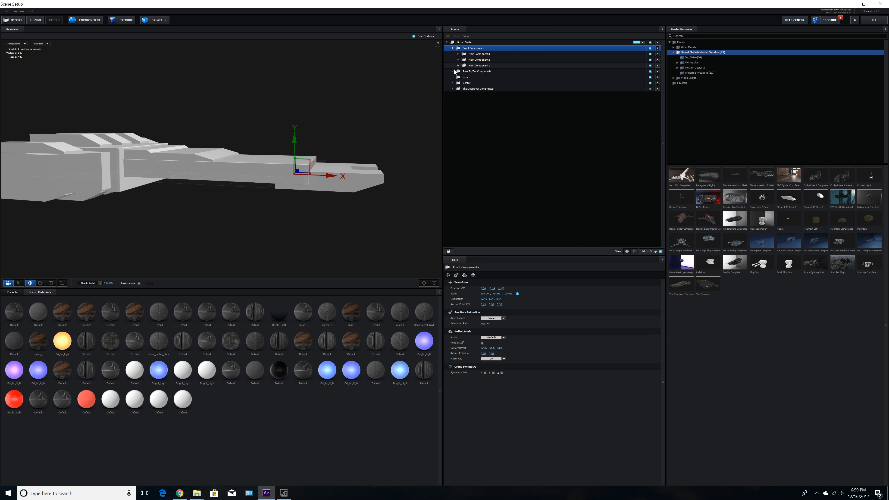
left_click(452, 83)
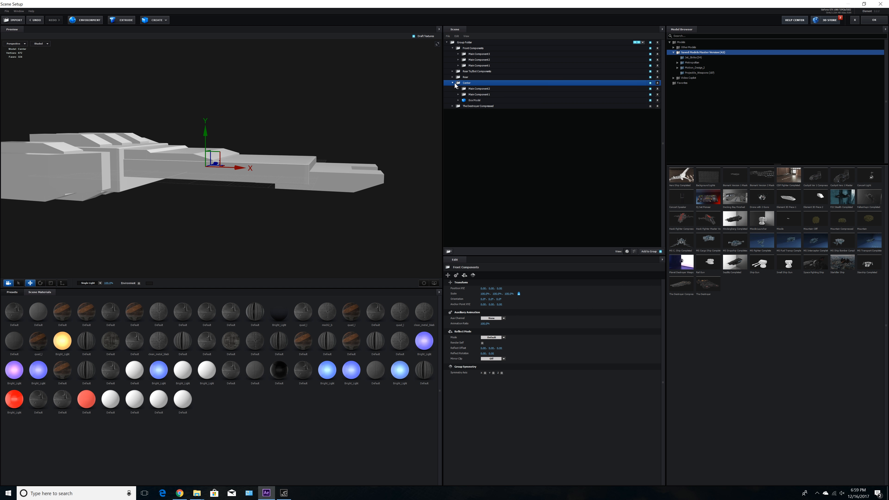
left_click(475, 89)
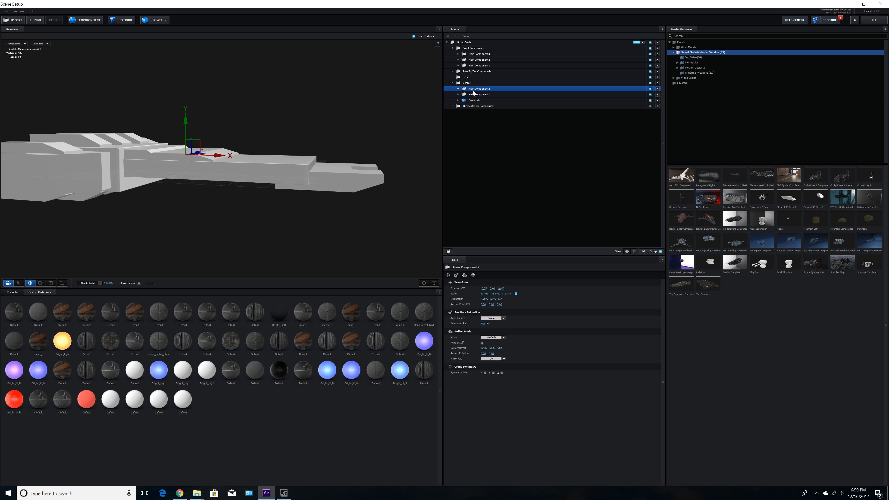
key("ctrl+d")
left_click(458, 89)
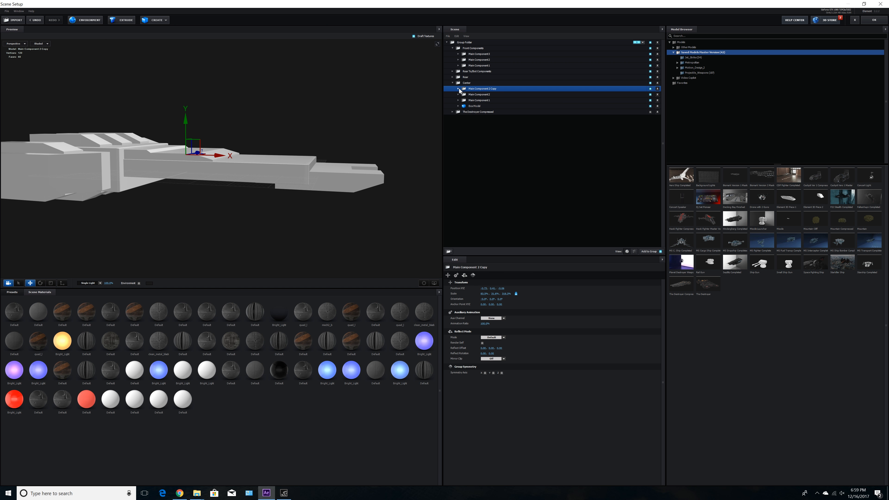
left_click_drag(478, 90, 484, 51)
Step: Rename the copied block in the Front Components folder as Main Component 4
double_click(484, 55)
left_click(453, 249)
left_click_drag(453, 250, 498, 248)
key("BackSpace")
key("BackSpace")
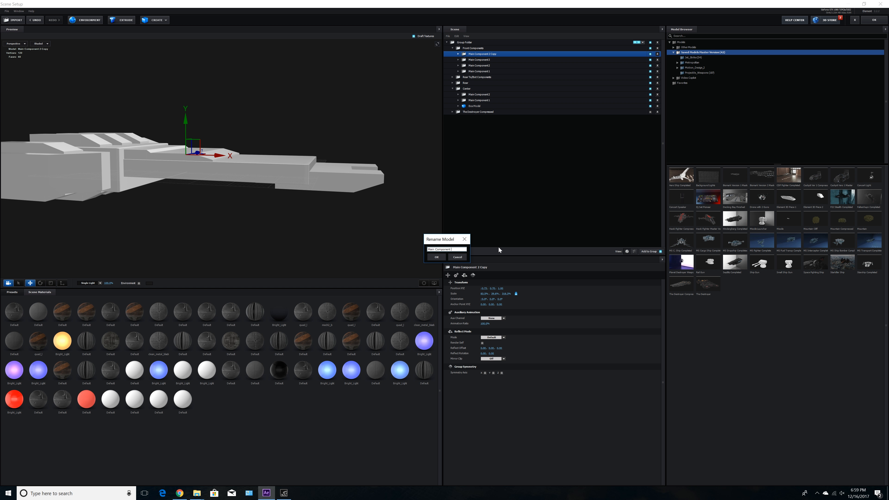
type("4")
key("Return")
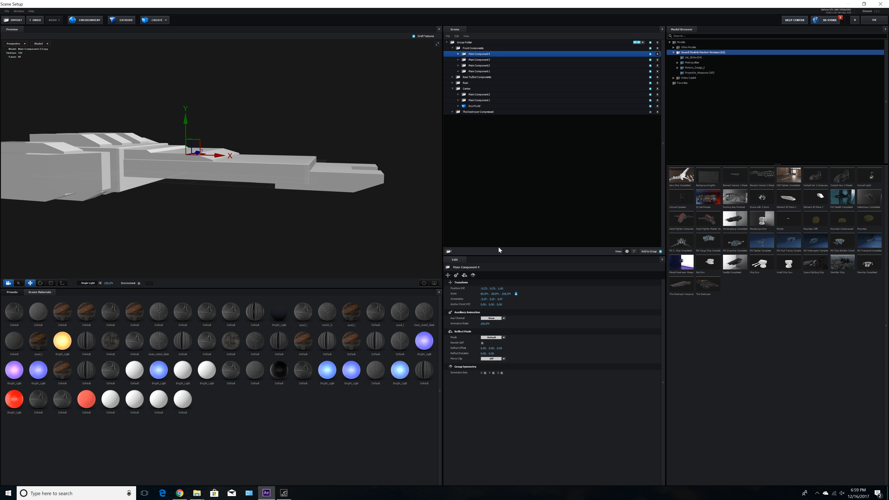
Step: Move Main Component 4 forward along X onto the front section, flatten it along Y and lower it onto the hull
left_click_drag(223, 163, 315, 159)
left_click(52, 284)
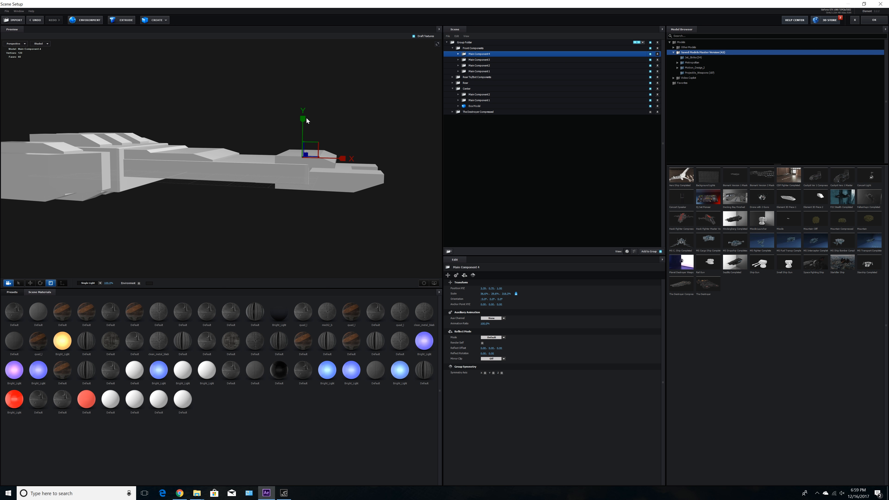
left_click_drag(303, 120, 305, 133)
left_click(30, 283)
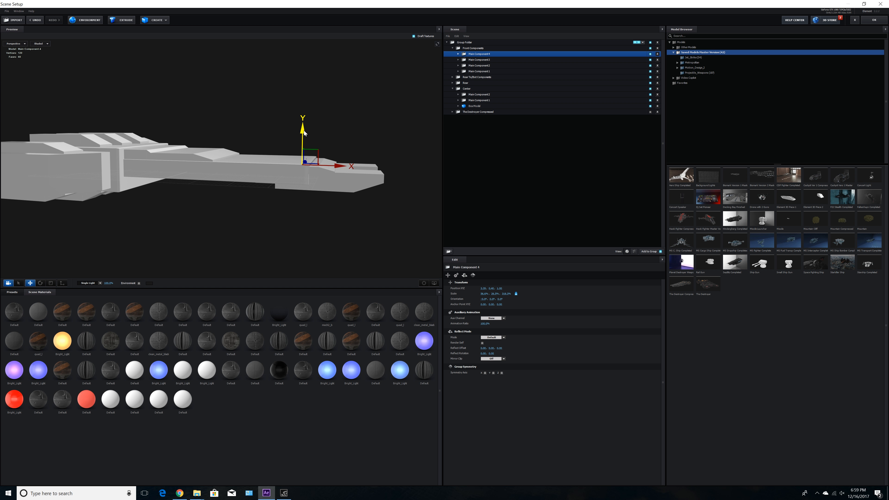
left_click_drag(342, 168, 352, 167)
left_click_drag(388, 190, 354, 202)
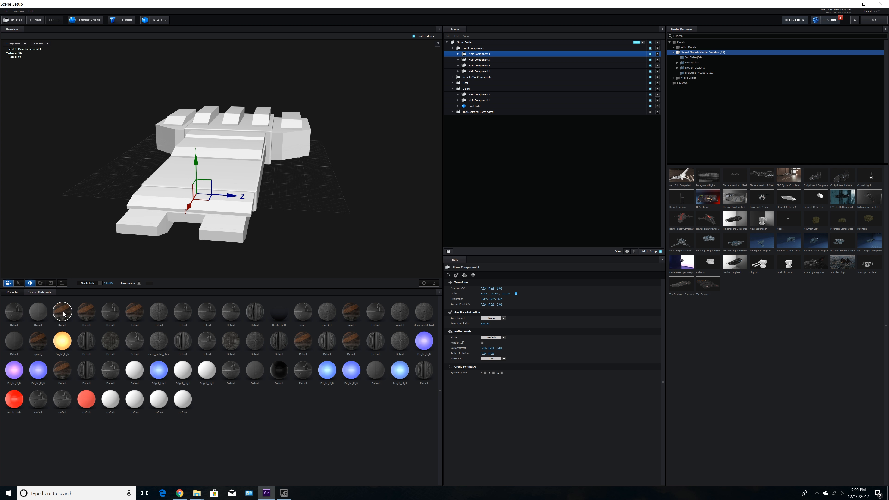
Step: Narrow Main Component 4 along Z so it fits the width of the ship's front section
left_click(51, 283)
left_click_drag(234, 196, 226, 201)
mouse_move(238, 232)
left_mouse_down()
mouse_move(285, 229)
mouse_move(252, 241)
left_mouse_up()
left_click(31, 283)
left_click_drag(185, 235, 226, 201)
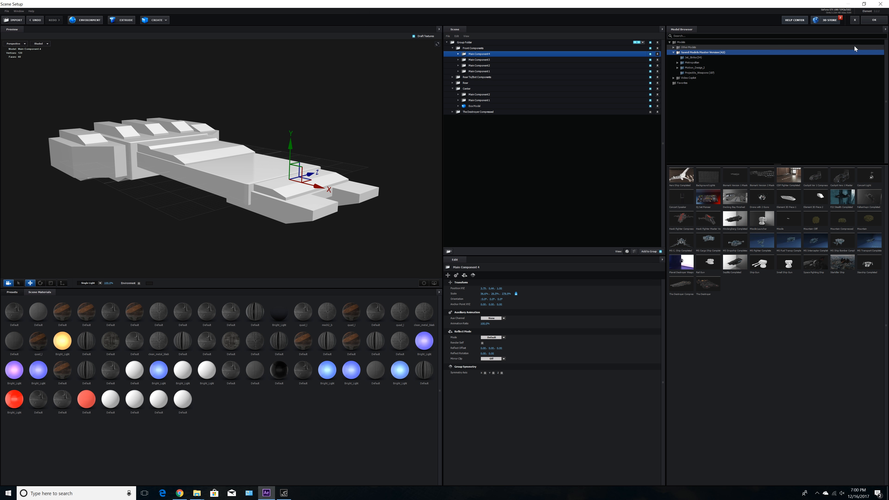
Step: Accept the Scene Setup changes, return to the After Effects composition and save the project
left_click(875, 20)
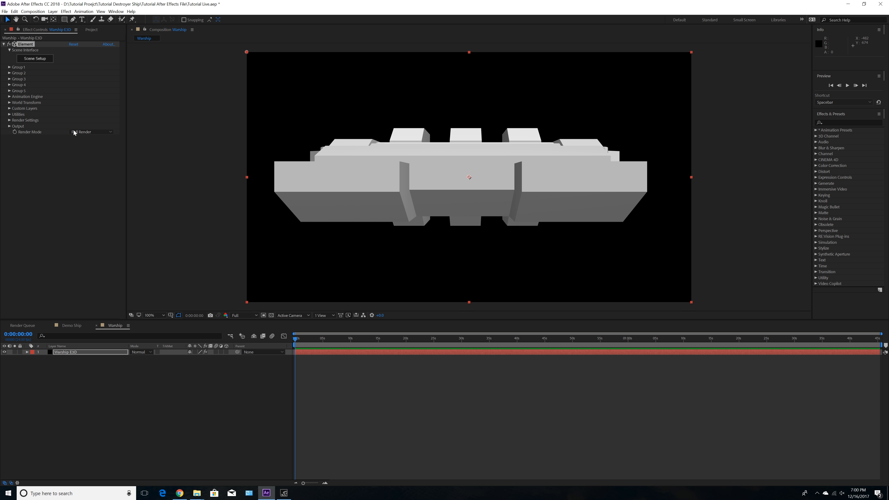
left_click(5, 11)
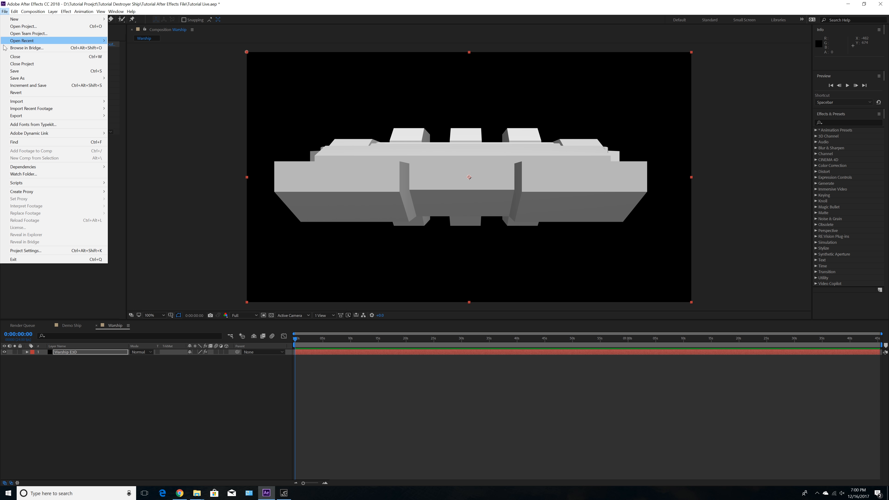
left_click(13, 71)
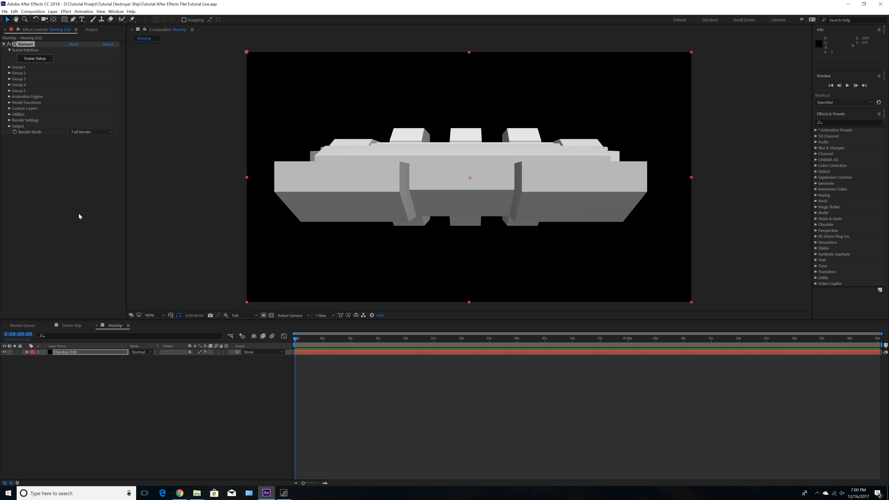
Step: Add a two-node camera with the 80 mm preset to the Warship composition
left_click(78, 354)
left_click(53, 12)
mouse_move(58, 21)
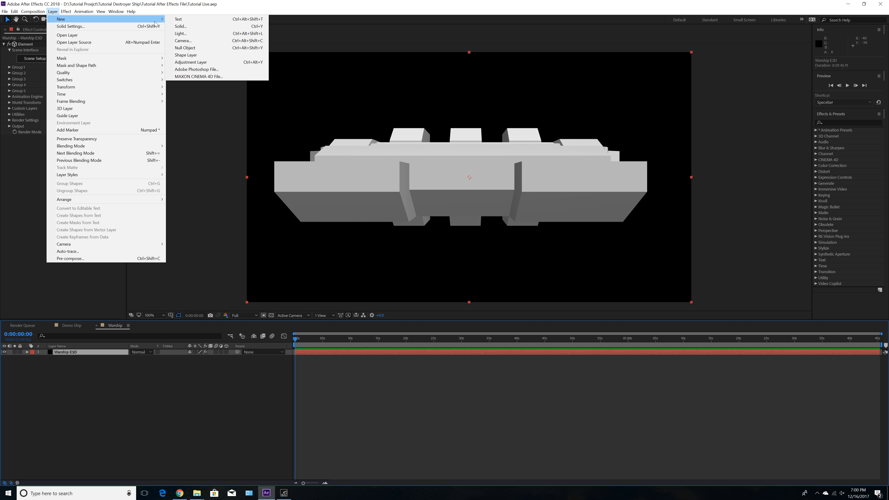
left_click(183, 41)
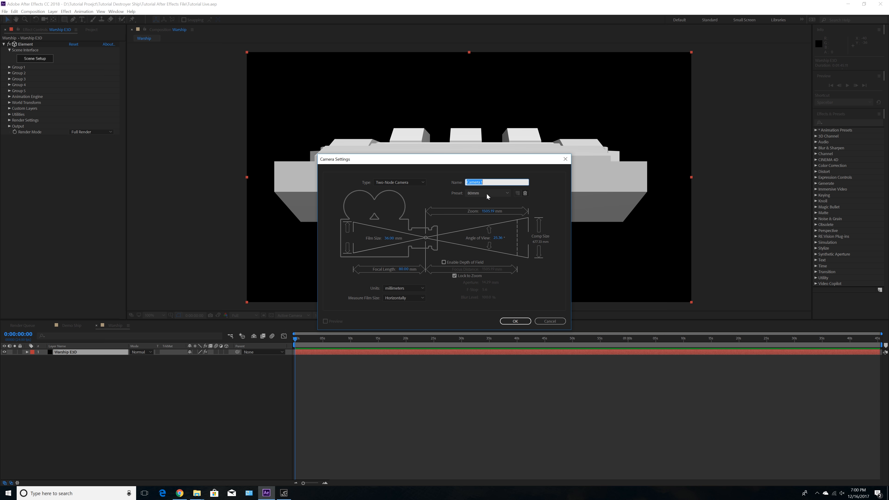
left_click(509, 321)
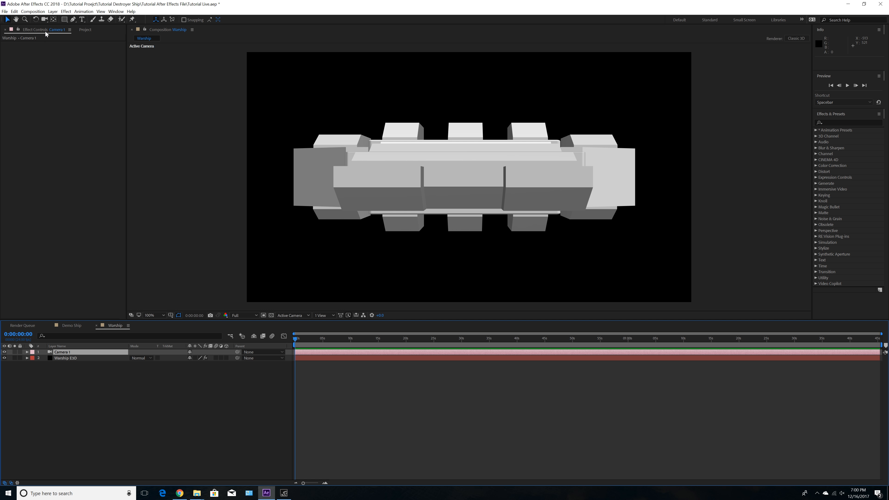
Step: Pull Camera 1 back and orbit it to frame the whole ship from a raised front three-quarter angle
left_click(45, 19)
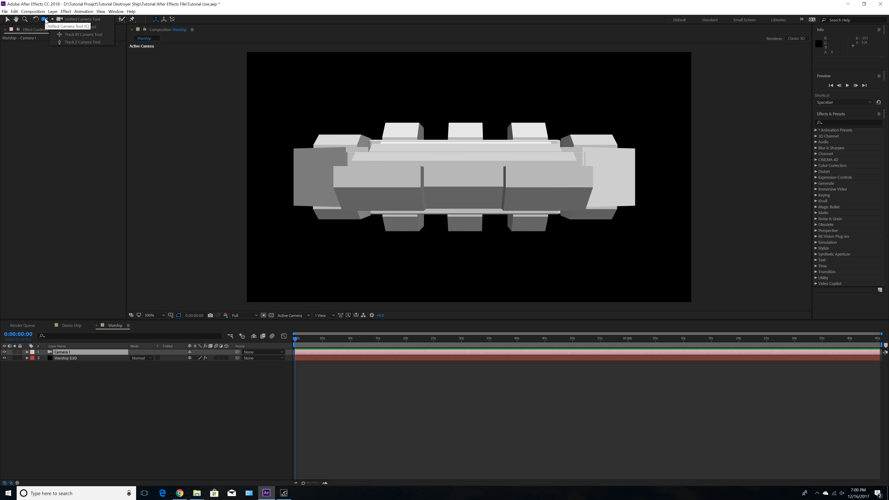
left_click(46, 19)
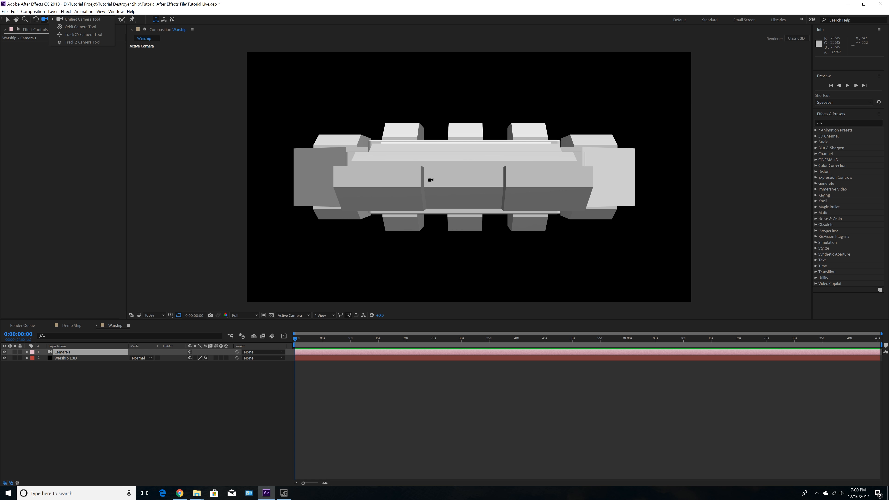
left_click(470, 140)
left_click_drag(470, 139, 464, 319)
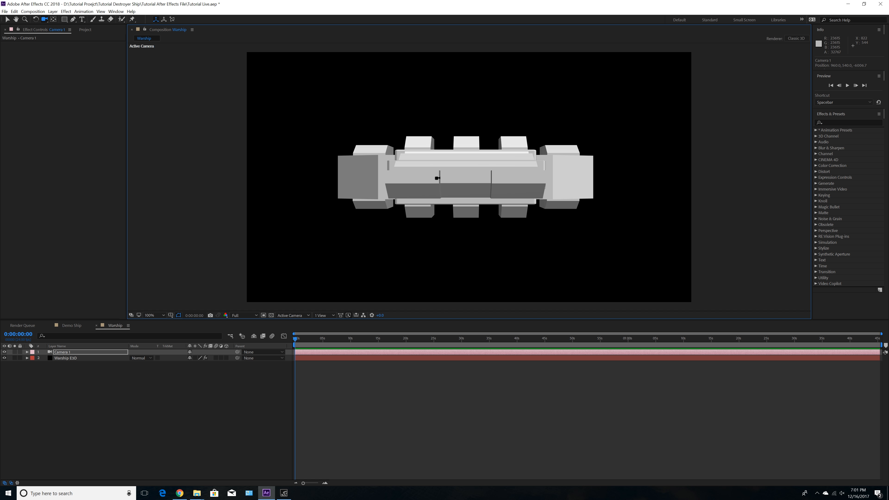
left_click_drag(437, 178, 443, 339)
mouse_move(506, 193)
left_mouse_down()
mouse_move(466, 199)
mouse_move(492, 178)
mouse_move(484, 202)
mouse_move(498, 204)
mouse_move(503, 194)
mouse_move(447, 181)
mouse_move(466, 201)
mouse_move(509, 201)
left_mouse_up()
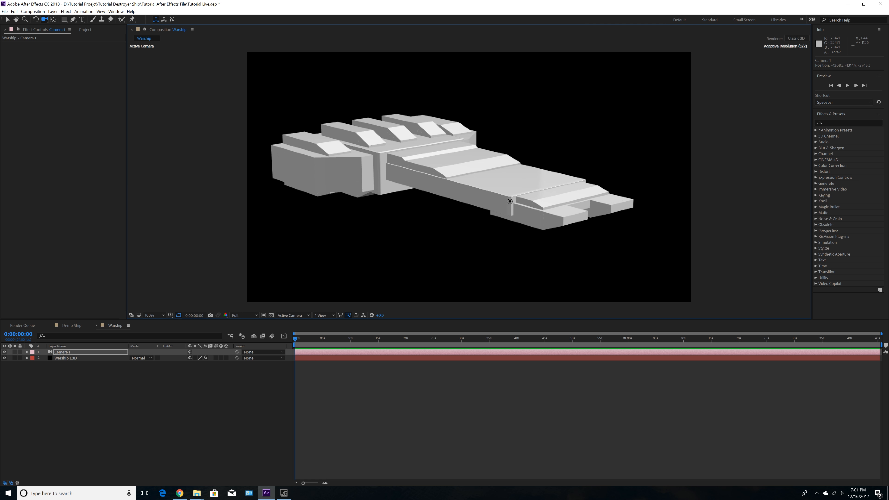
Step: Enable ambient occlusion for the Warship E3D layer and set its SSAO intensity to 5
left_click(75, 358)
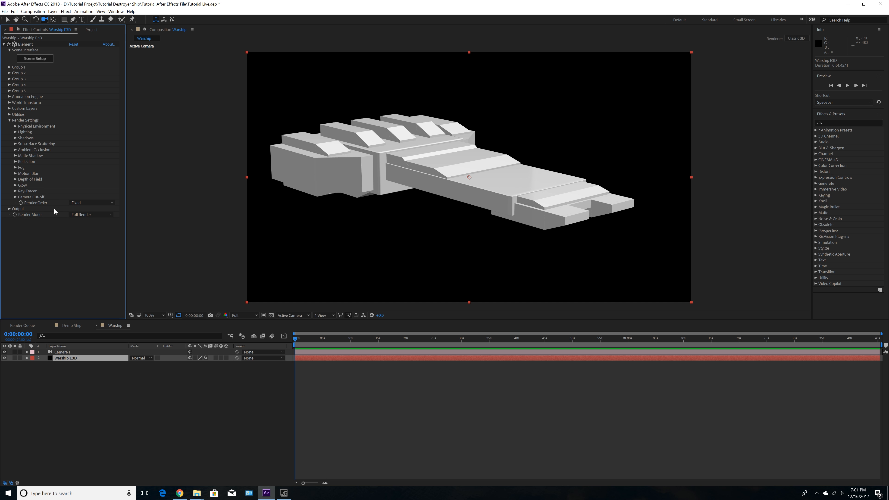
left_click(15, 149)
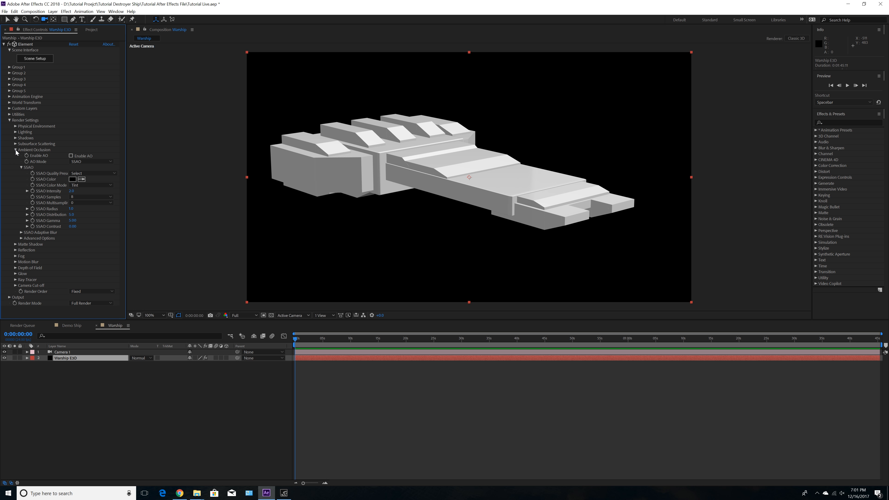
left_click(71, 155)
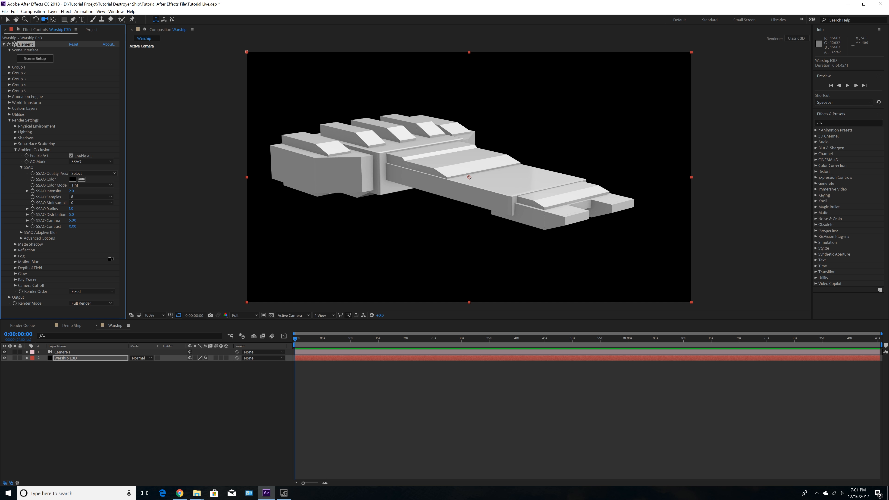
left_click(71, 191)
type("5")
key("Return")
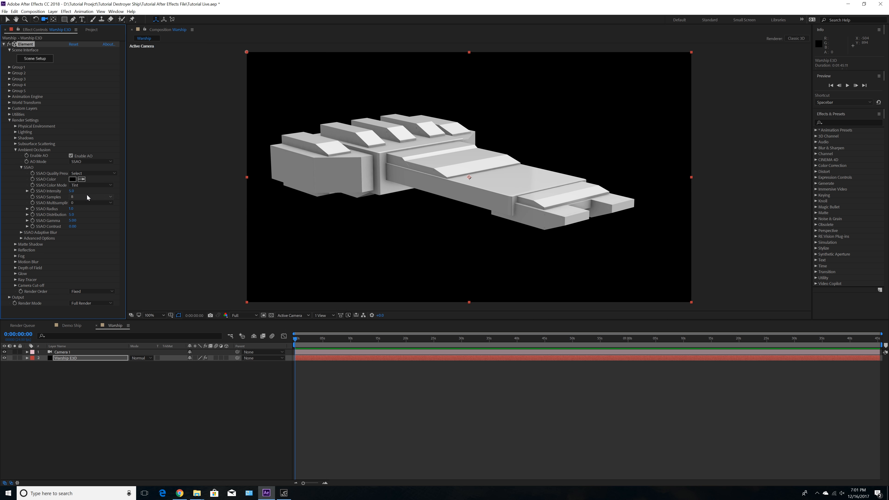
Step: Add a white parallel light with Casts Shadows enabled and no falloff above the Warship E3D layer
left_click(80, 358)
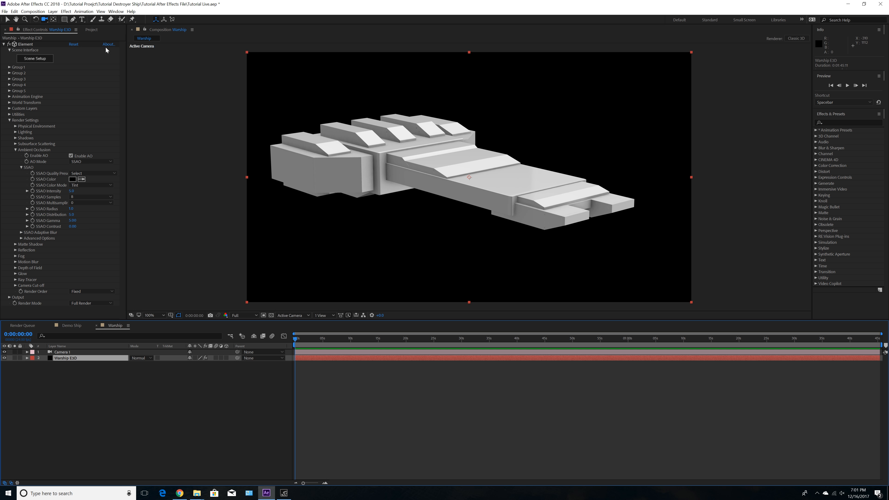
left_click(53, 11)
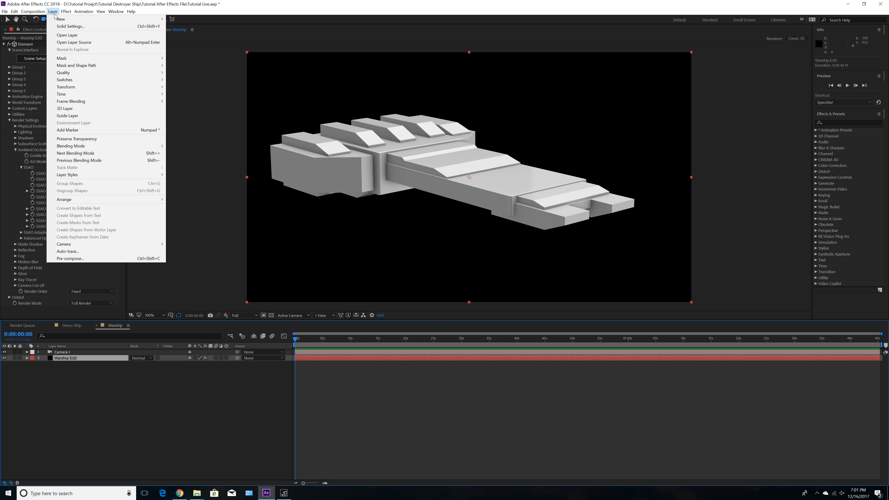
mouse_move(58, 19)
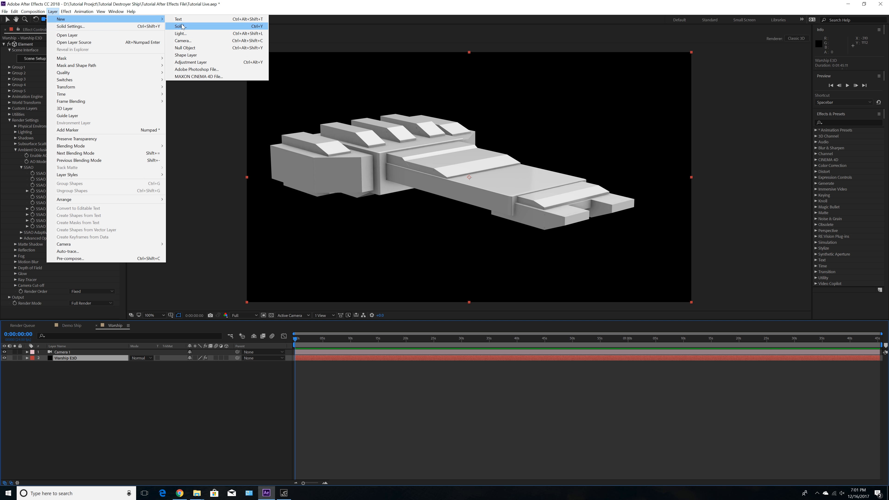
left_click(183, 34)
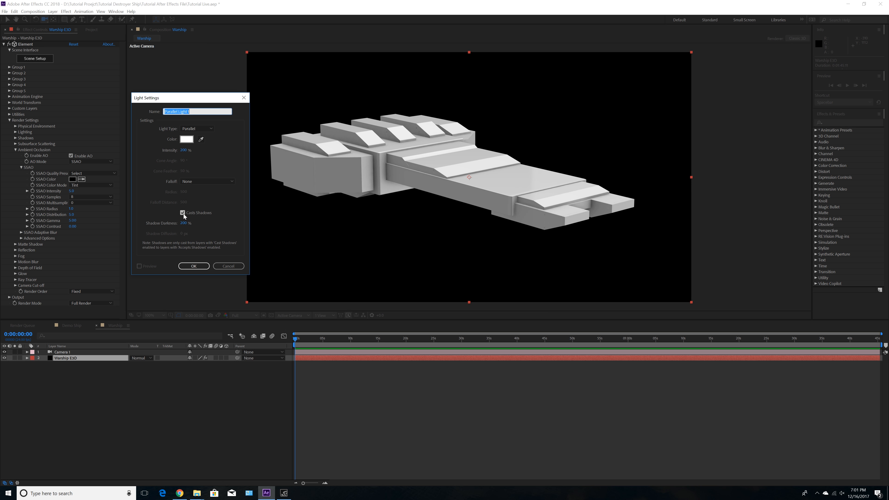
left_click(194, 267)
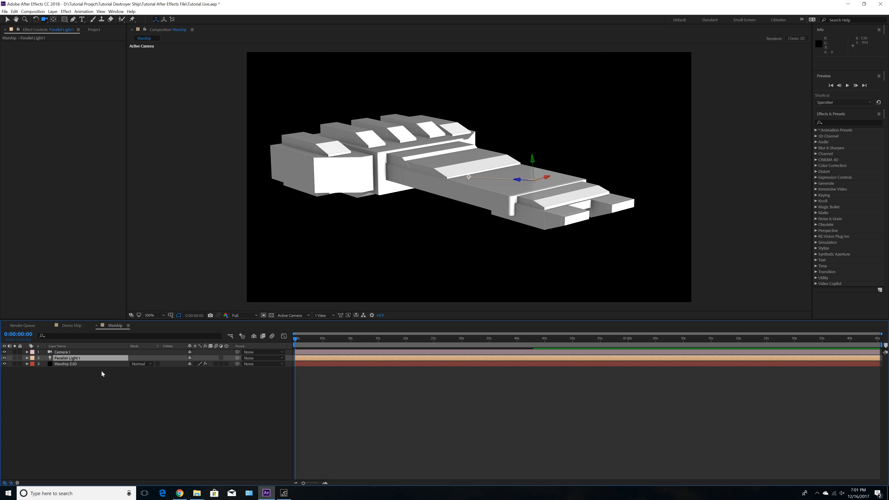
Step: Examine the ship and parallel light in top and right views beside the active camera, and return to a single view
left_click(323, 316)
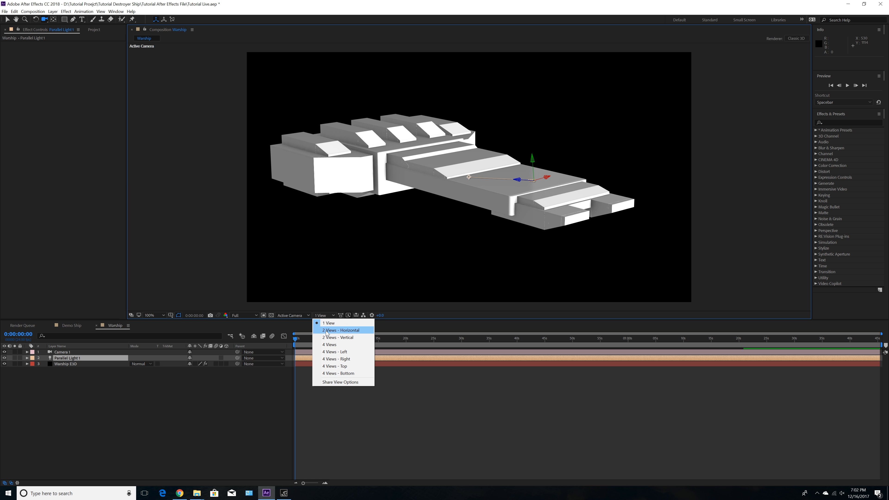
left_click(327, 332)
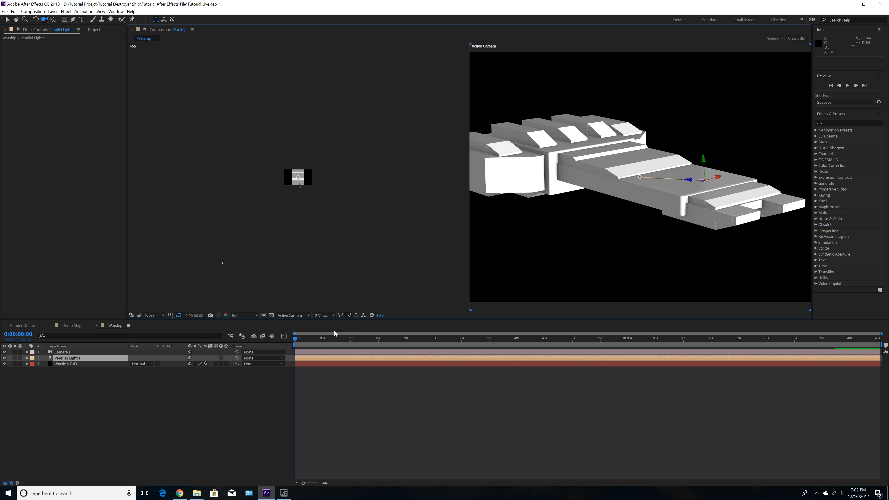
scroll(288, 240, "up", 4)
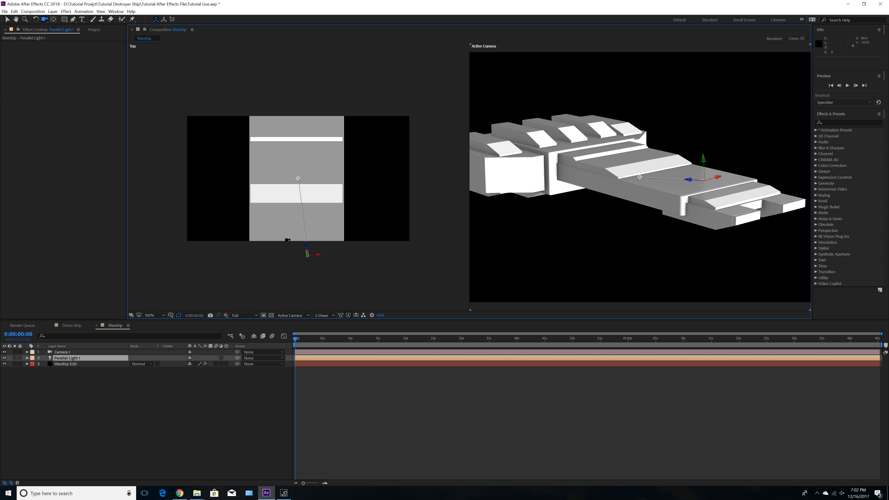
left_click(7, 19)
left_click(389, 167)
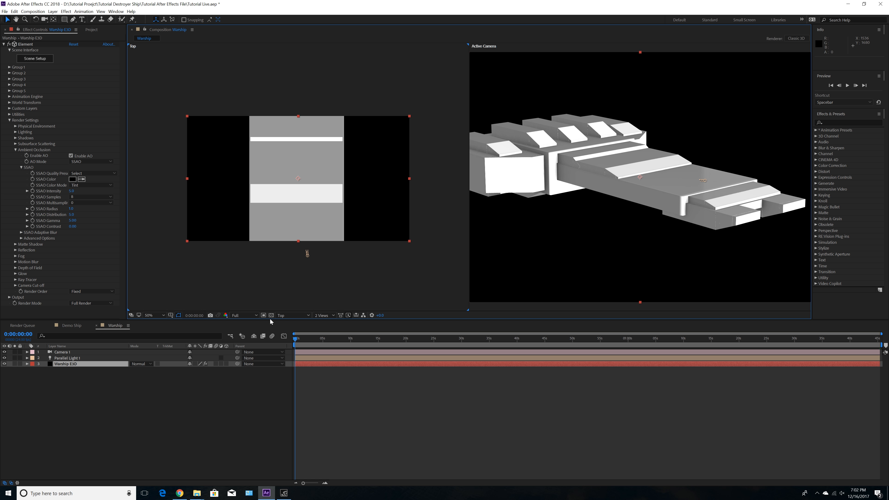
left_click(288, 315)
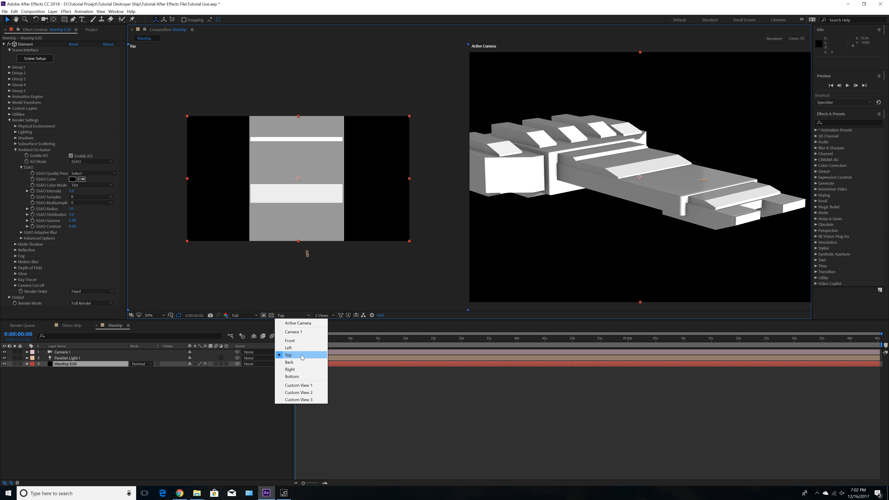
left_click(303, 370)
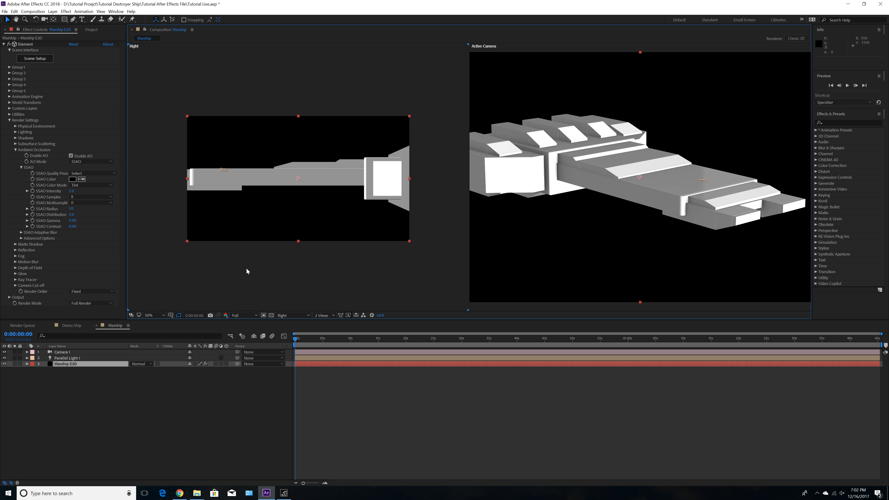
left_click(44, 19)
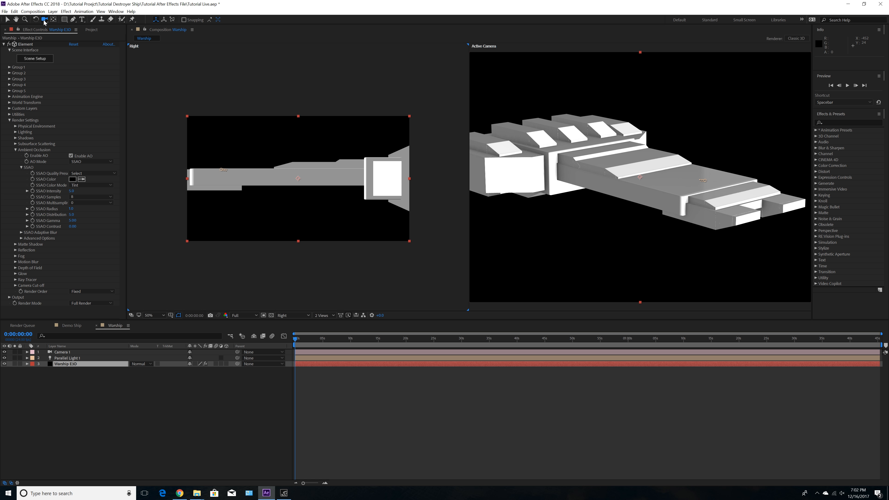
left_click_drag(303, 157, 305, 290)
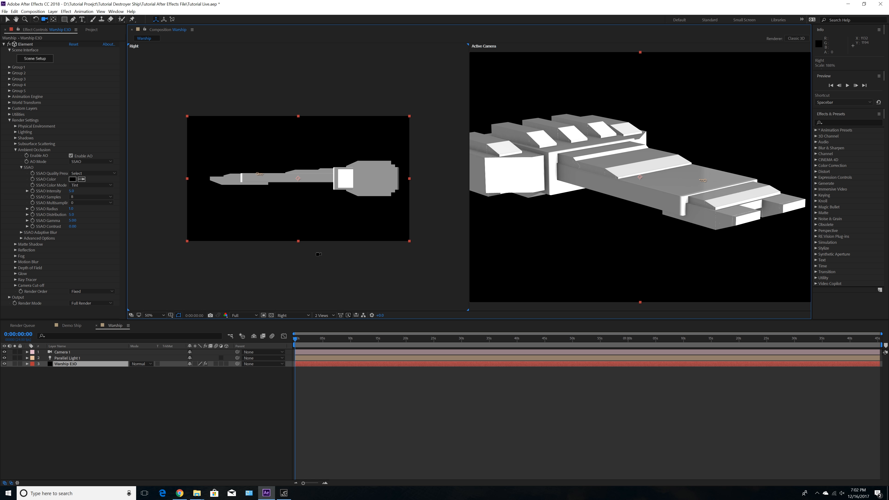
left_click(292, 316)
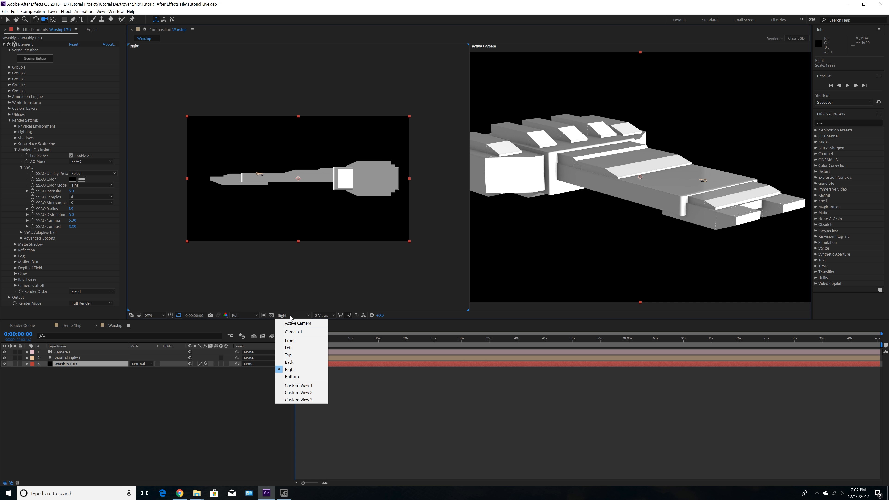
left_click(326, 316)
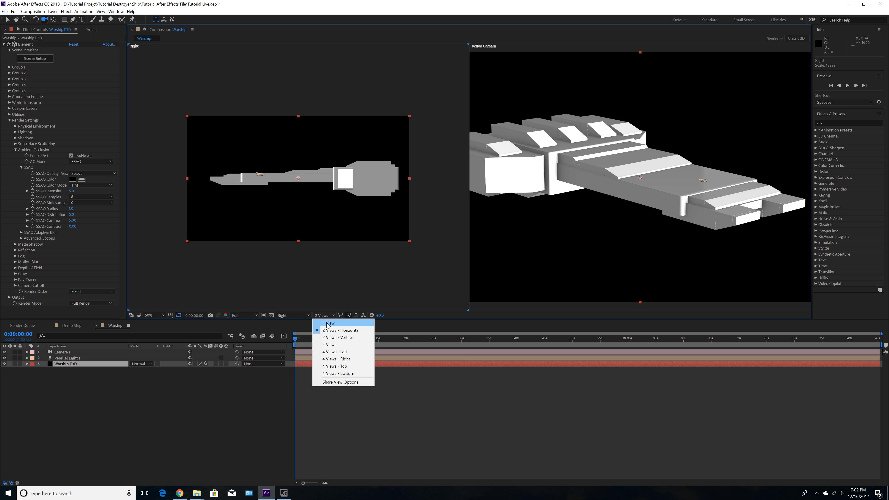
left_click(329, 324)
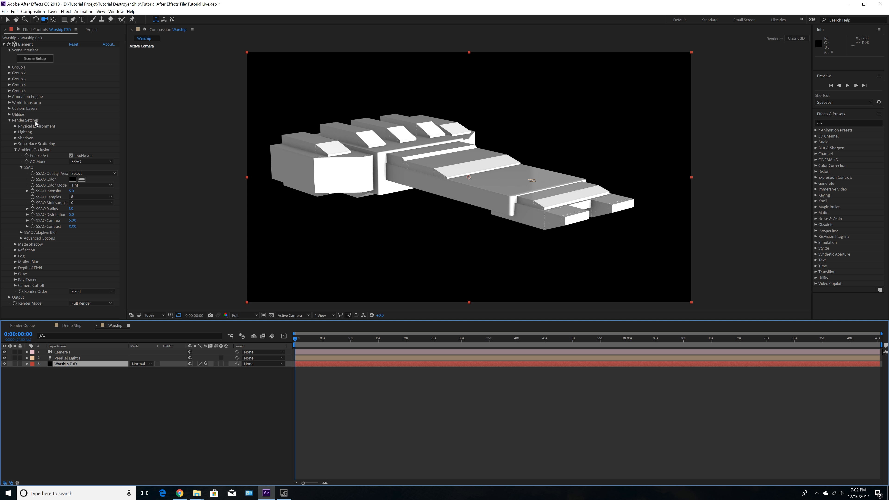
Step: Enable shadows for the Warship E3D layer and adjust the shadow map's blur radius, with the camera on a steeper view of the ship
left_click(15, 132)
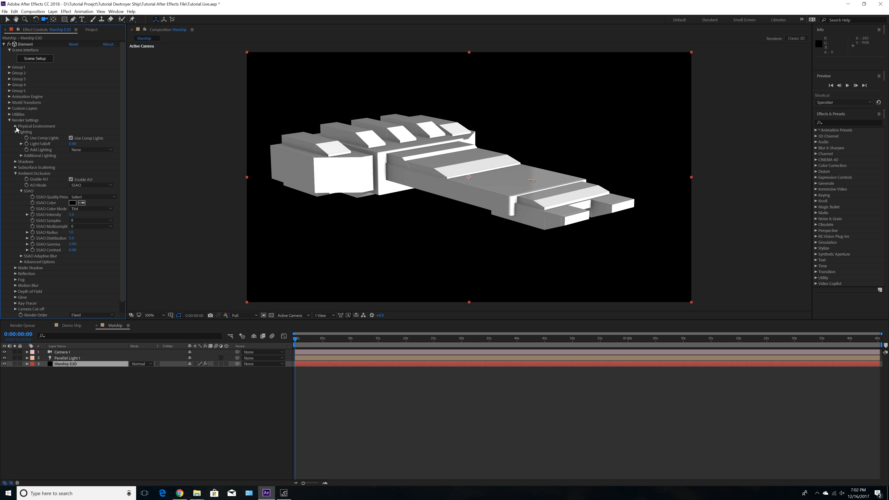
left_click(15, 162)
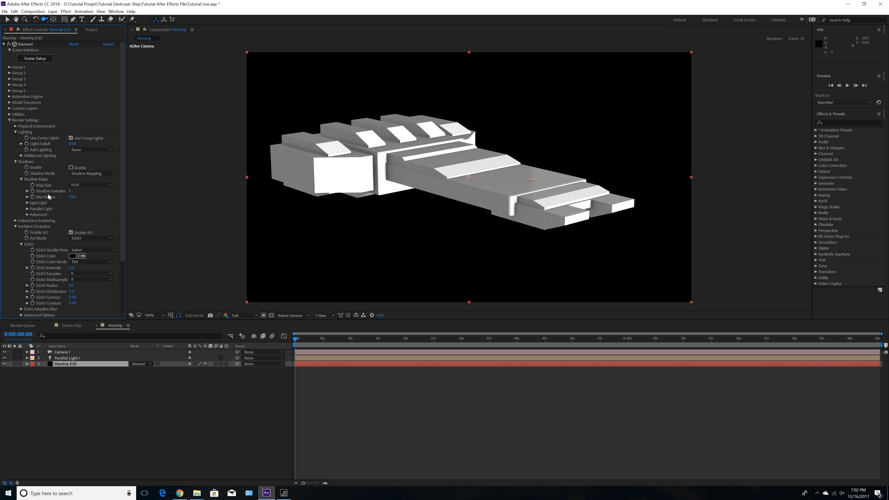
left_click(70, 167)
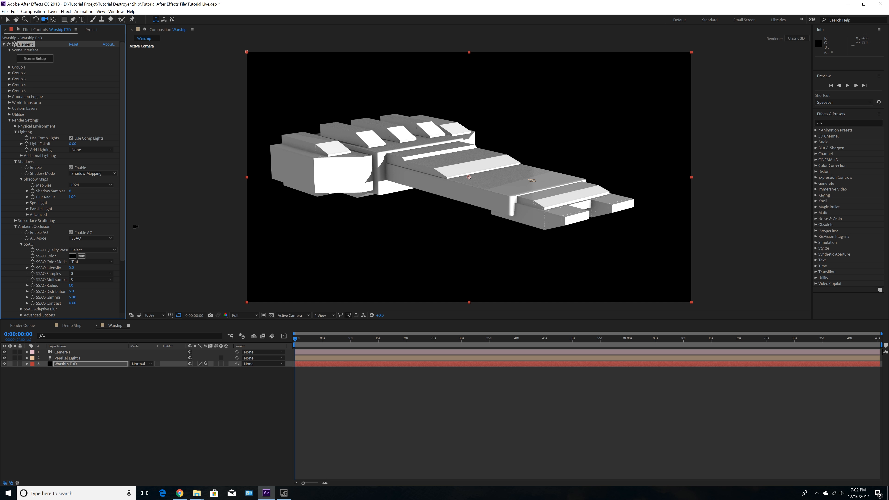
left_click(27, 210)
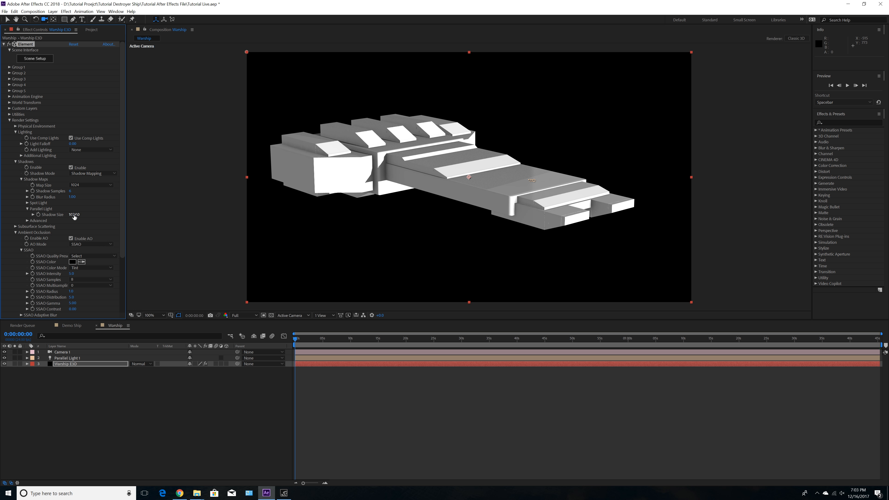
left_click(72, 197)
key("Return")
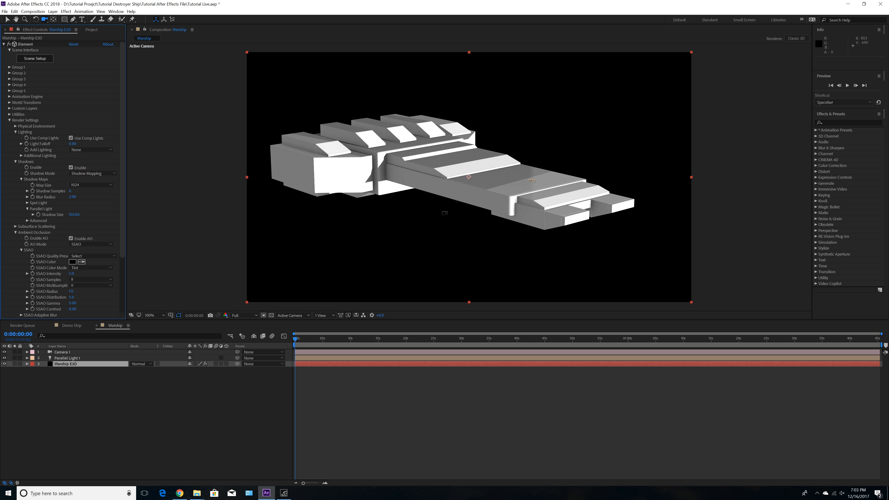
mouse_move(507, 197)
left_mouse_down()
mouse_move(466, 199)
mouse_move(501, 177)
mouse_move(509, 210)
left_mouse_up()
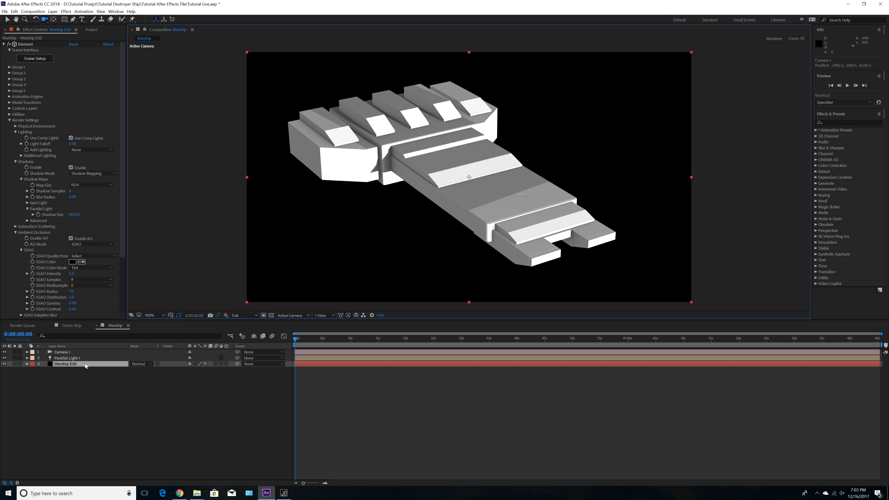
Step: Open the Element scene setup and collapse the Front Components and Center folders in the scene list
left_click(35, 61)
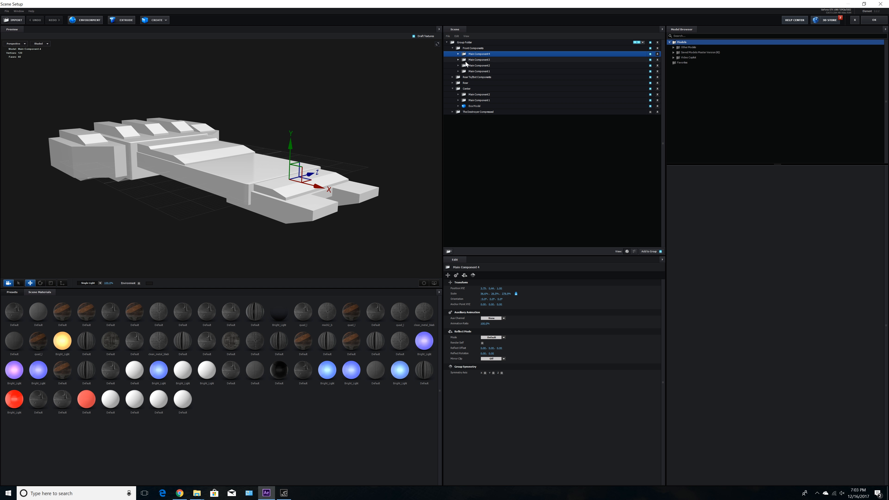
left_click_drag(347, 213, 172, 171)
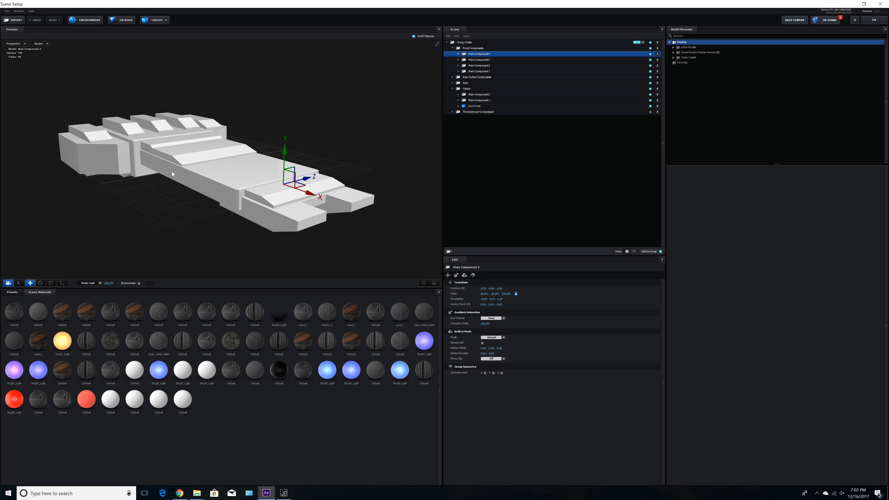
left_click_drag(274, 151, 167, 207)
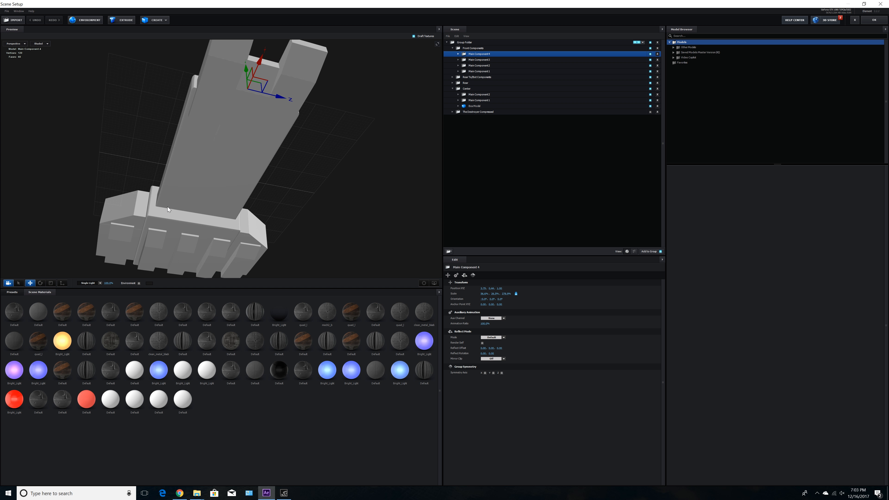
left_click_drag(250, 160, 256, 183)
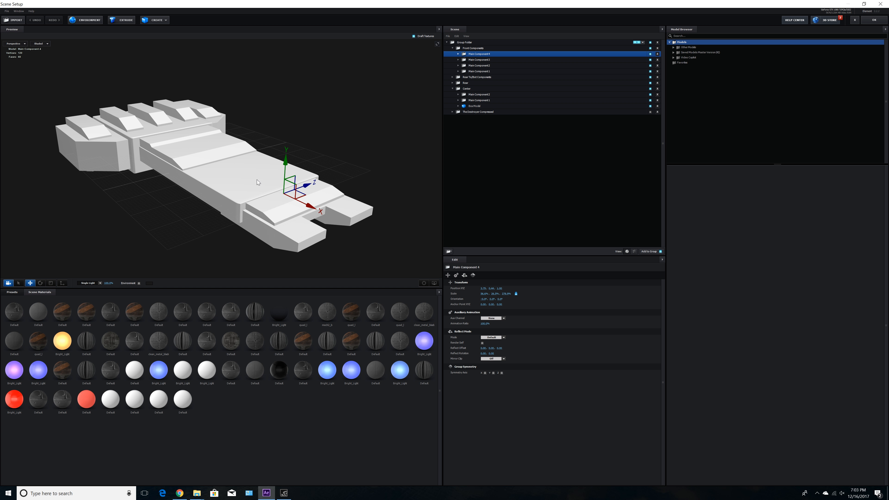
left_click_drag(257, 179, 201, 171)
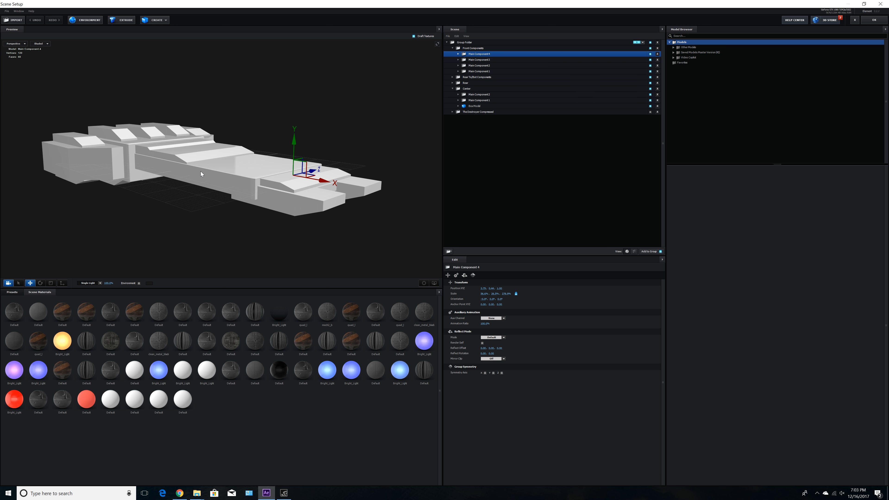
left_click(469, 43)
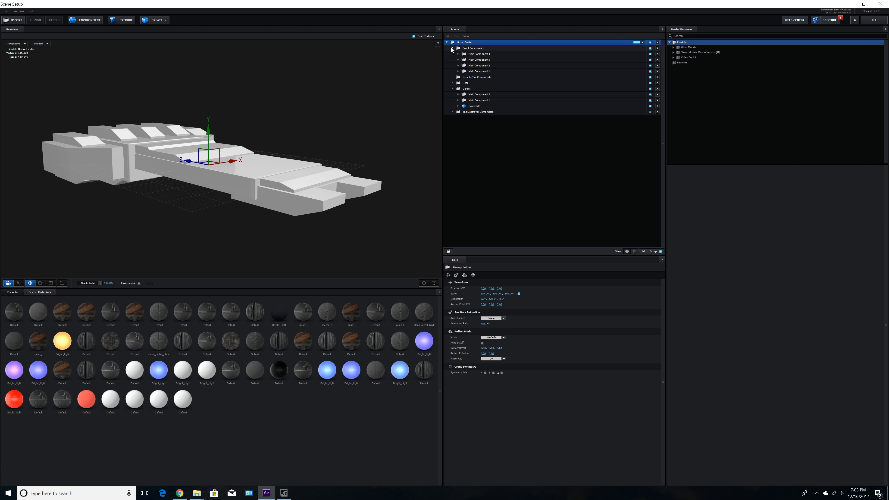
left_click(453, 48)
left_click(453, 66)
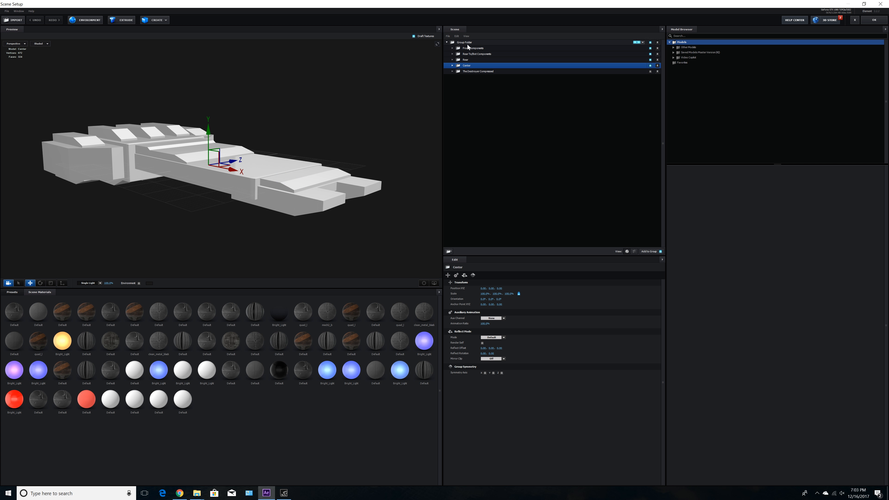
Step: Add a folder inside the main Group Folder and name it Center Extensions
left_click(448, 252)
double_click(489, 48)
type("Center Extens")
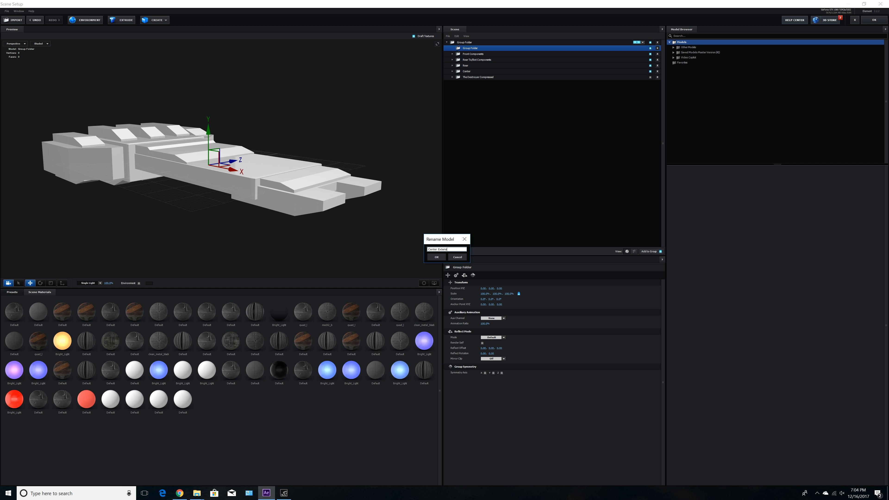
type("tions")
key("Return")
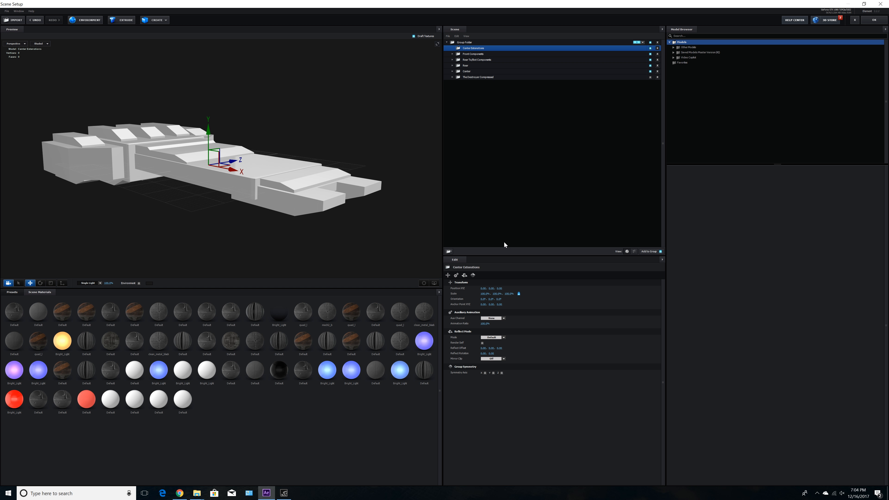
Step: Add a subfolder inside the center extensions folder and name it Left side
left_click(449, 251)
double_click(481, 54)
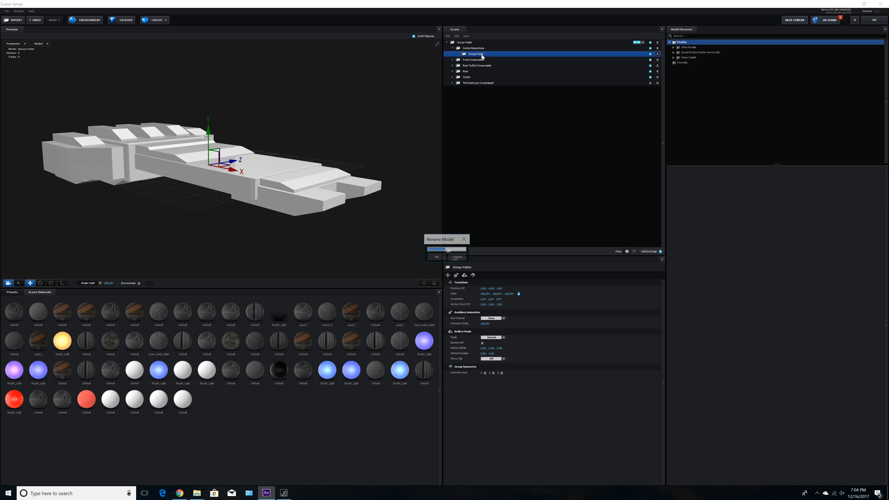
type("Le")
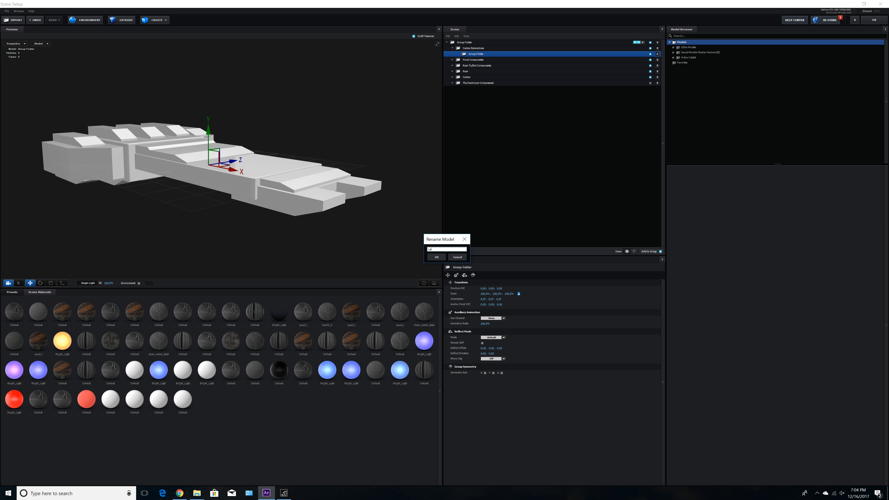
type("ft side")
key("Return")
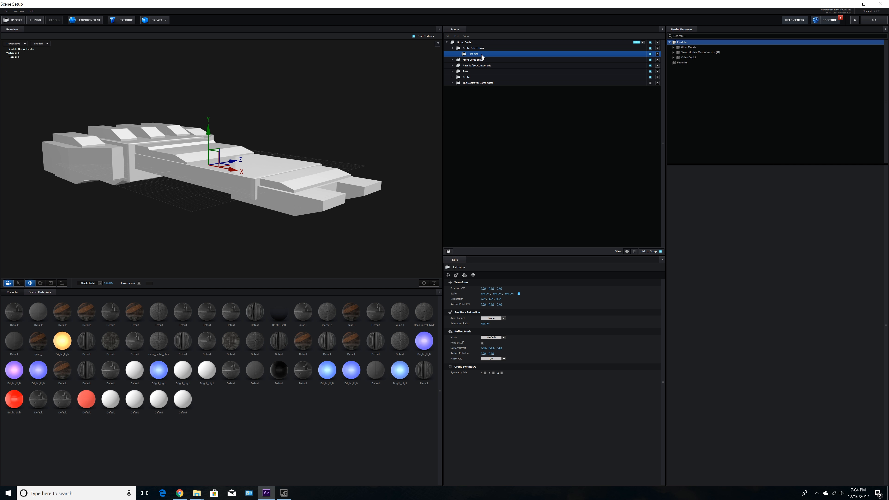
Step: Create a box in the Left side folder and move it along Z out to the side of the ship's hull
left_click(156, 20)
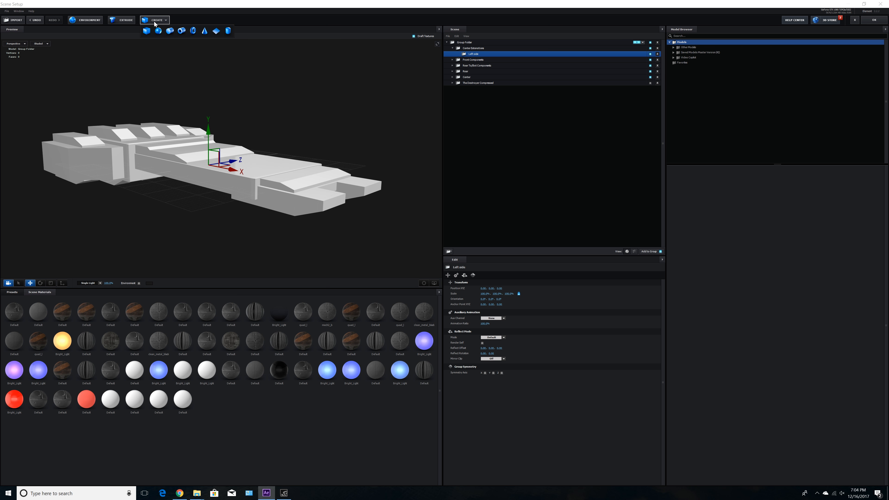
left_click(147, 35)
left_click_drag(299, 175, 199, 170)
left_click_drag(206, 199, 187, 171)
left_click_drag(275, 187, 255, 196)
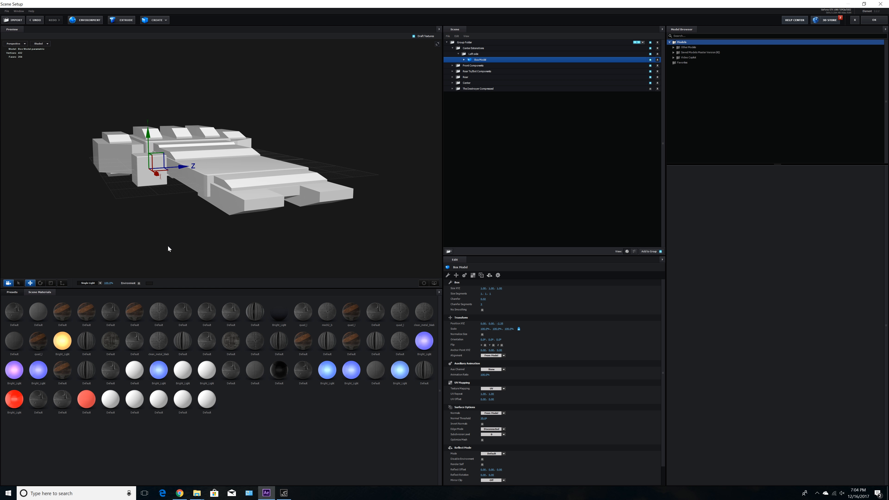
Step: Stretch the Left side box along X into a long block and slightly reduce its height
left_click_drag(165, 253, 190, 253)
left_click(51, 283)
left_click_drag(225, 216, 218, 193)
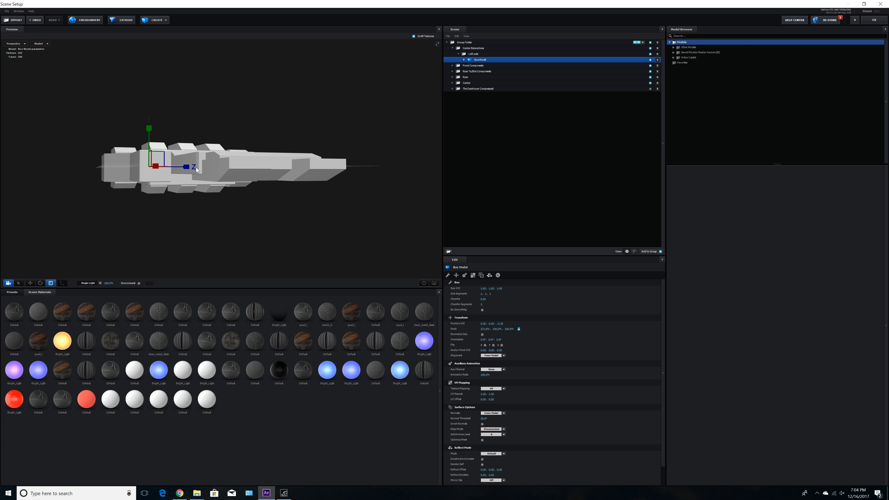
left_click_drag(149, 129, 152, 130)
left_click_drag(188, 188, 204, 191)
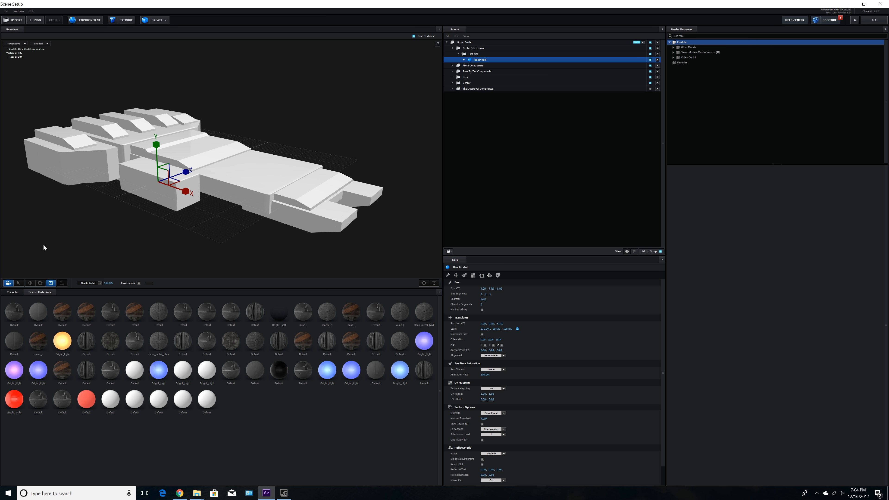
Step: Move the Left side box forward along the hull so it sits beside the ship's center section
left_click(30, 283)
left_click_drag(191, 192, 215, 197)
left_click_drag(233, 226, 216, 206)
left_click_drag(185, 167, 221, 181)
left_click_drag(220, 190, 178, 168)
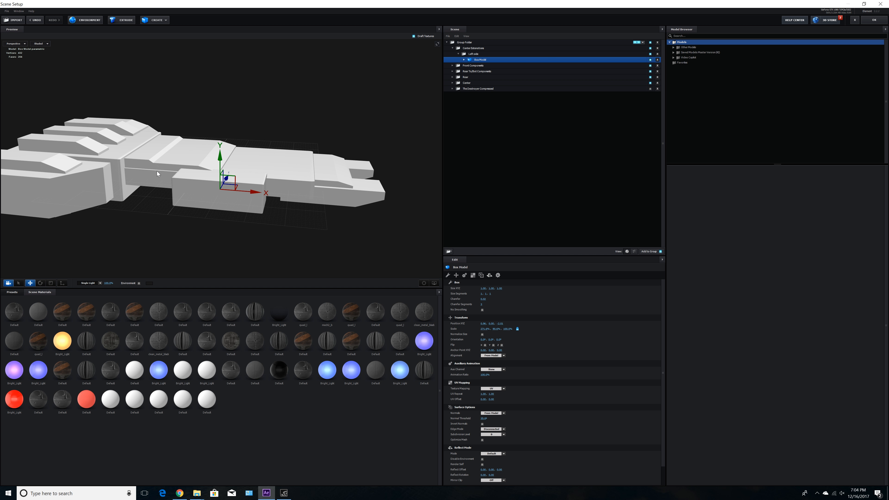
Step: Duplicate the Main Component 4 folder, move the copy into the Left side folder and open its name for editing
left_click(472, 54)
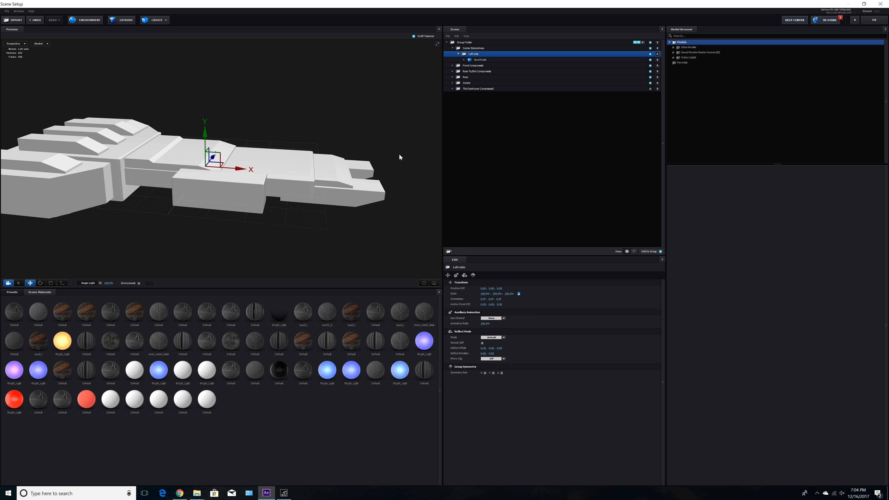
left_click_drag(400, 157, 364, 177)
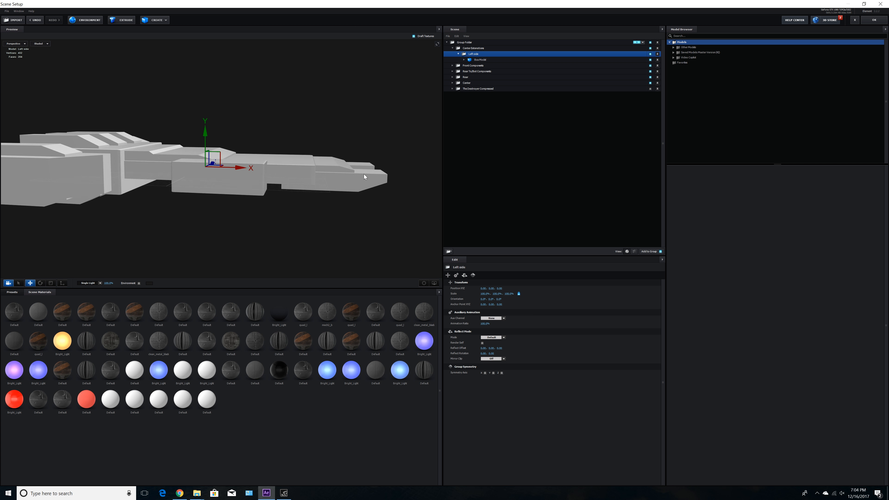
left_click(452, 66)
left_click(479, 72)
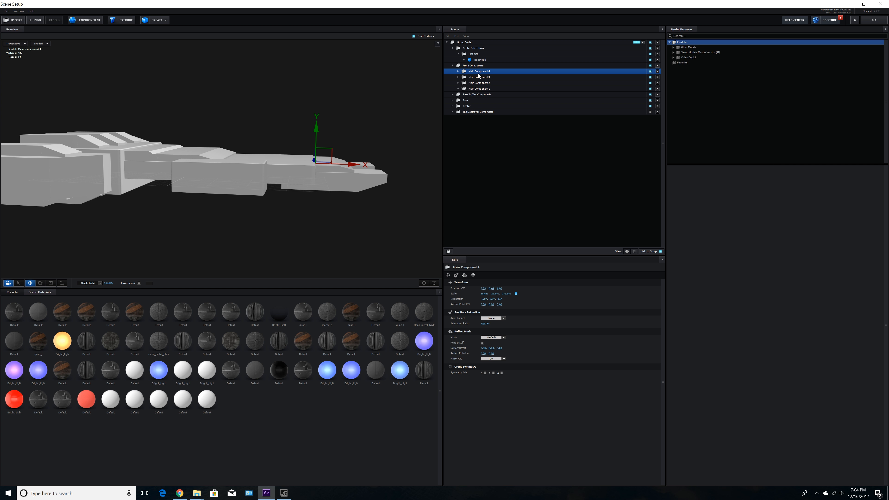
key("ctrl+d")
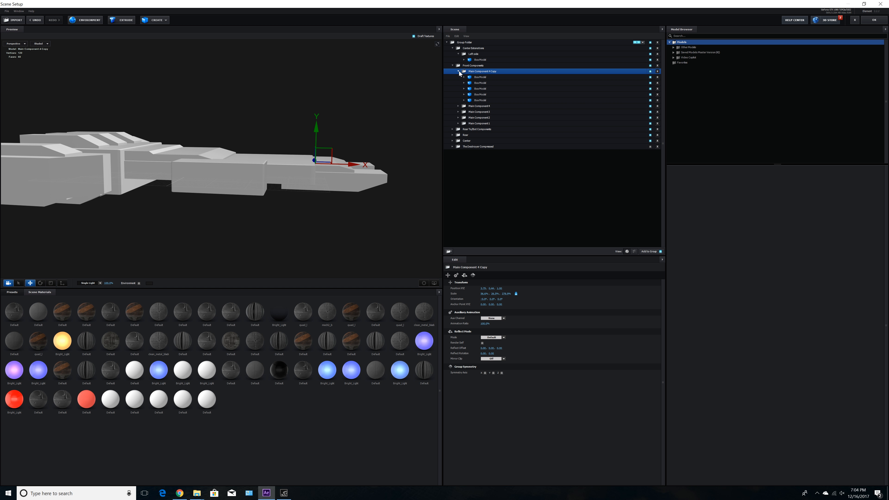
left_click(458, 71)
left_click_drag(479, 73, 476, 54)
double_click(489, 60)
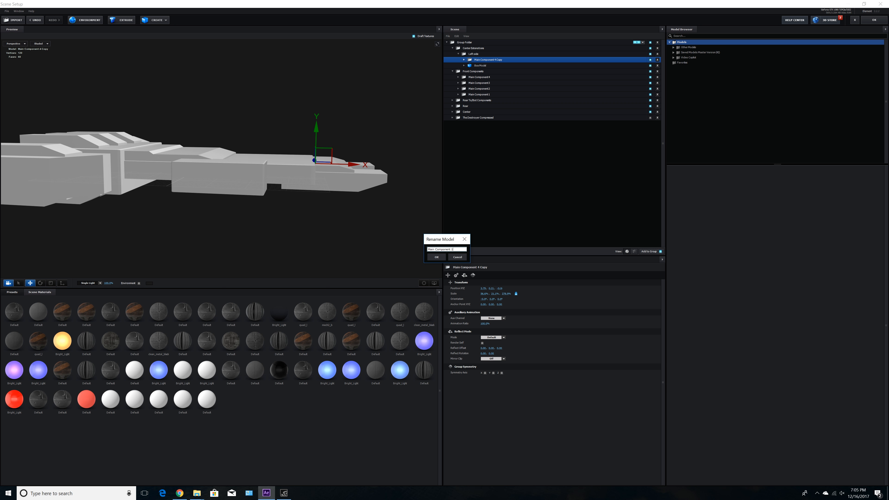
Step: Rename the copied component group as Main Component 1 and narrow it along the Z axis to about 32%
key("Return")
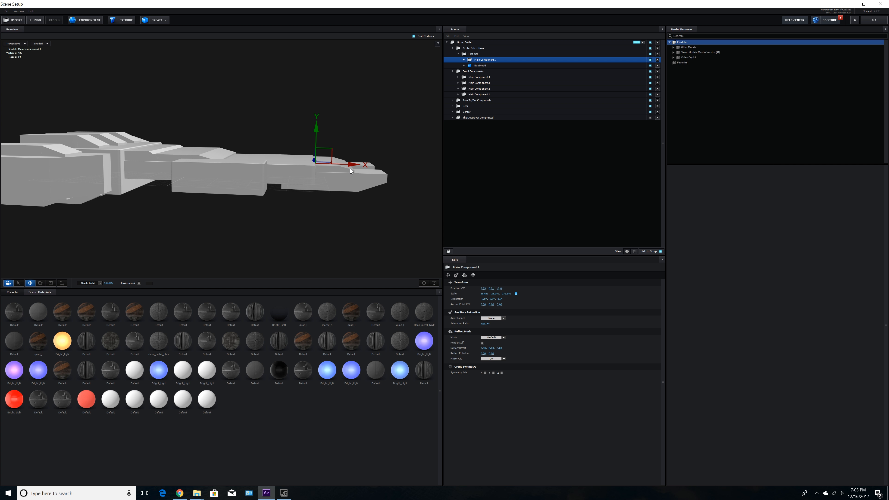
left_click_drag(351, 168, 203, 221)
left_click(51, 284)
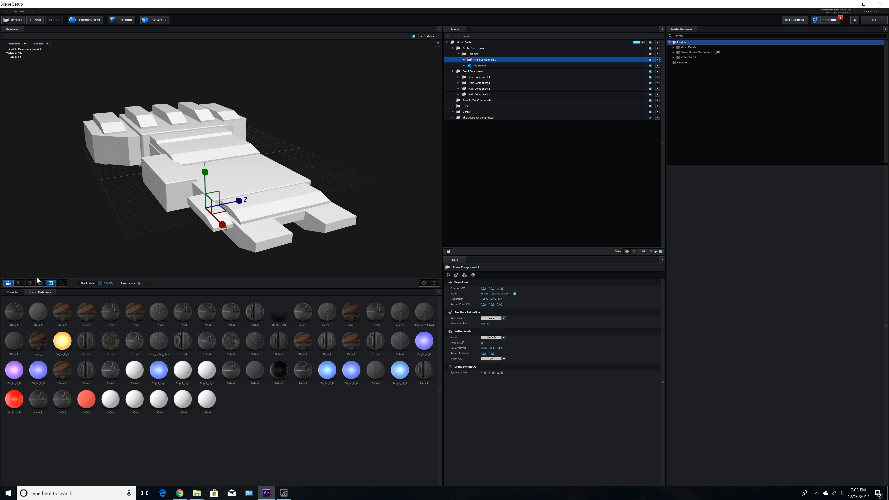
Step: Move Main Component 1 outward and back onto the left side box, raising it along Y to clear the box's top
left_click(31, 283)
left_click_drag(123, 260, 157, 250)
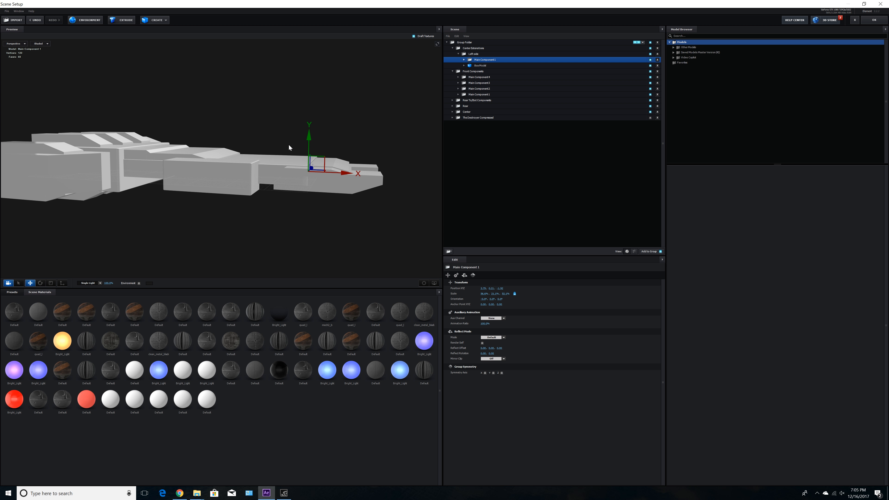
left_click_drag(309, 141, 309, 125)
left_click_drag(344, 159, 198, 201)
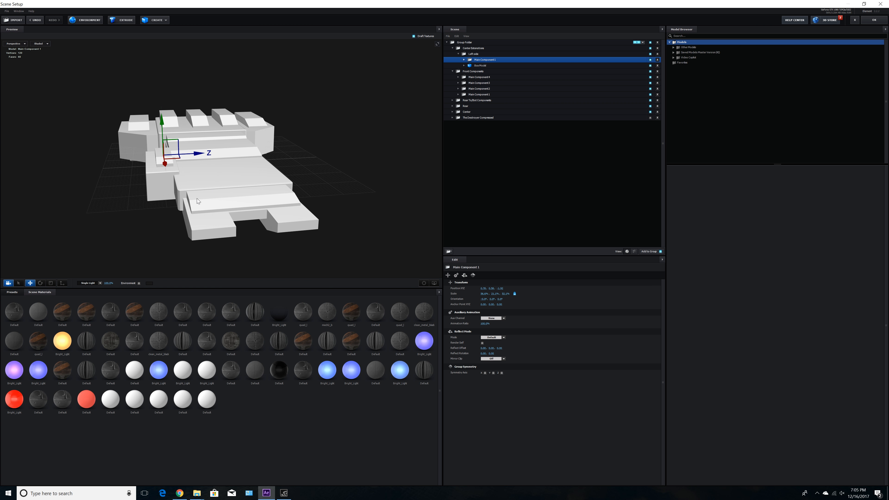
Step: Scale Main Component 1 narrower along Z and longer along X to fit the top face of the left side box
left_click(51, 283)
left_click_drag(201, 153, 206, 155)
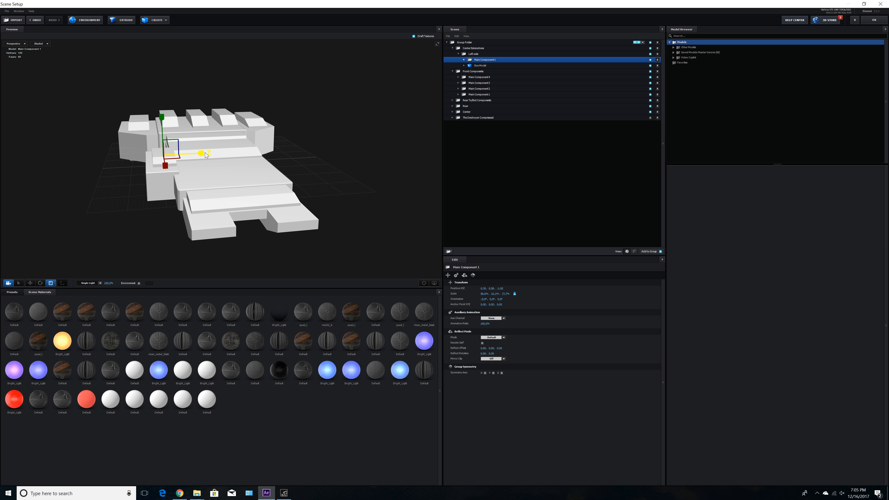
key("w")
left_click_drag(204, 157, 203, 225)
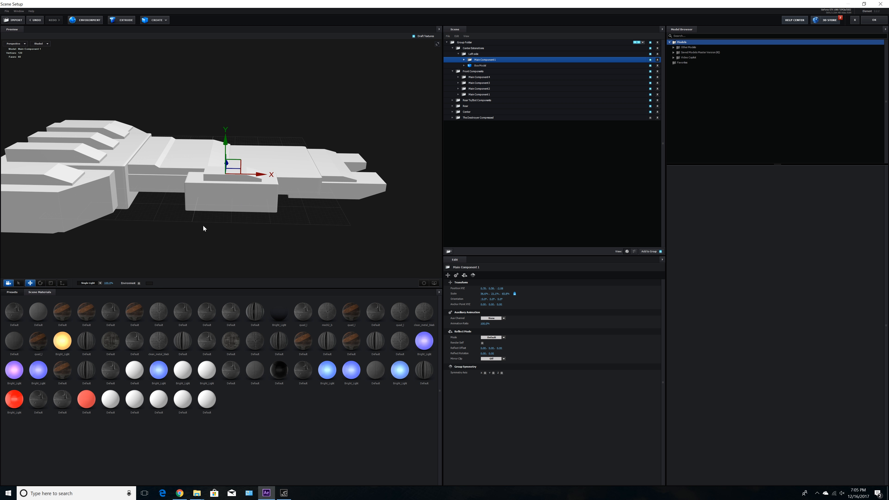
left_click(52, 285)
left_click_drag(268, 177, 205, 156)
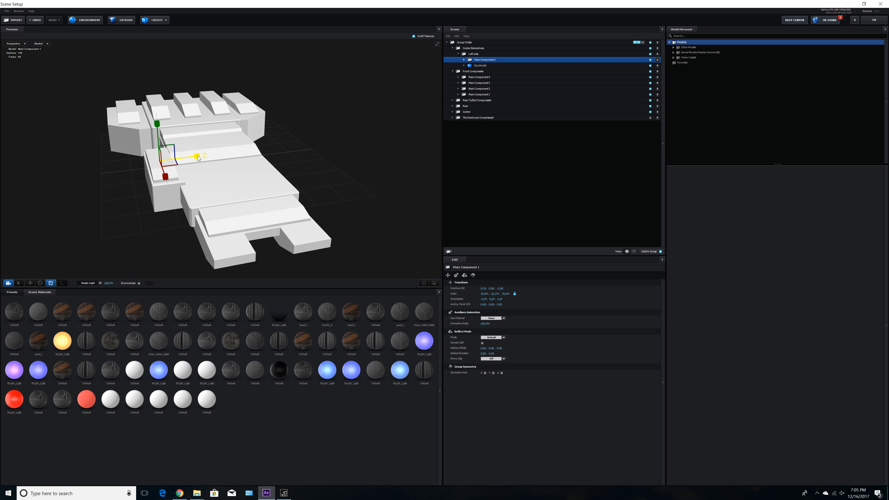
Step: Lower Main Component 1 slightly along Y so it rests on top of the left side box
left_click(31, 283)
left_click_drag(175, 219, 205, 224)
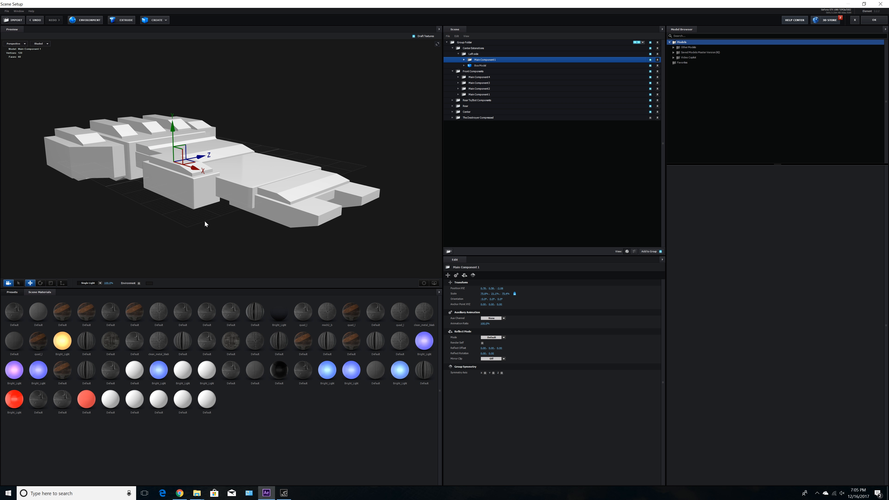
left_click(422, 283)
left_click_drag(289, 245, 274, 182)
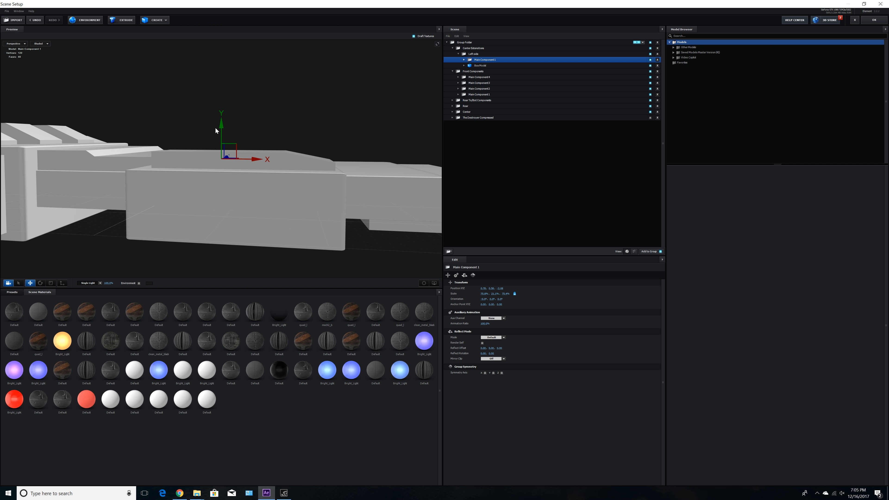
left_click_drag(222, 124, 222, 130)
left_click_drag(288, 200, 277, 218)
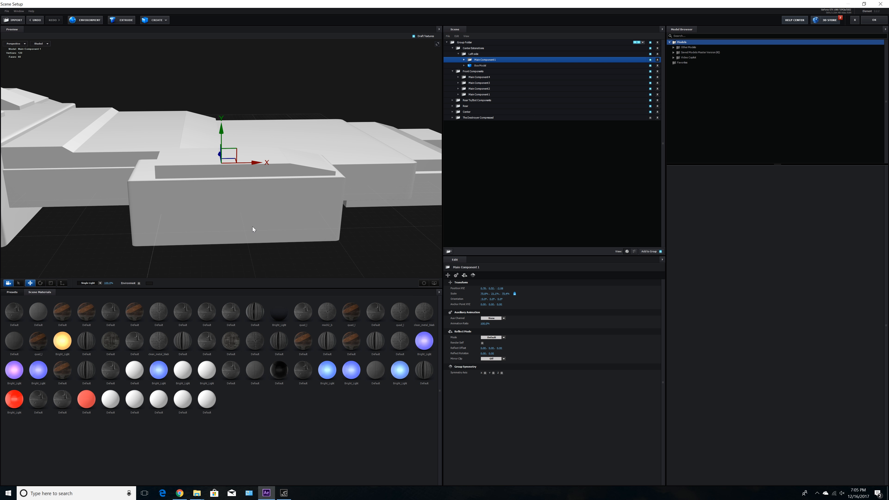
Step: Lengthen Main Component 1 along X and shift its position to align it over the left side box
left_click(50, 283)
left_click_drag(262, 165, 273, 163)
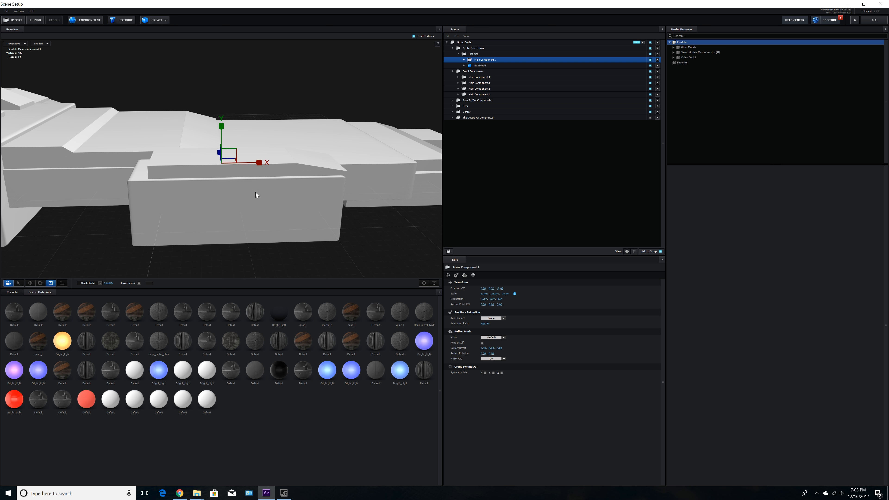
left_click(31, 284)
left_click_drag(256, 172, 281, 210)
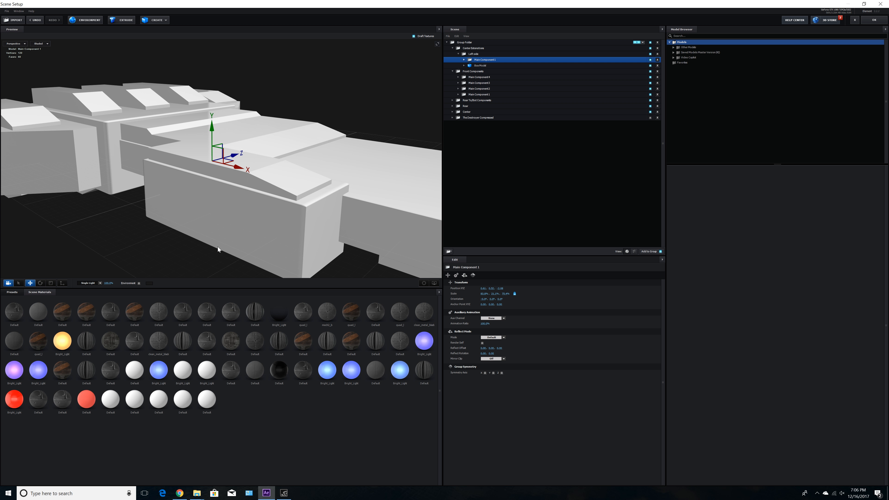
Step: Fine-tune the length of Main Component 1 by scaling it down slightly along the X axis
left_click_drag(38, 267, 249, 229)
left_click(50, 283)
left_click_drag(137, 237, 184, 229)
left_click_drag(250, 162, 246, 162)
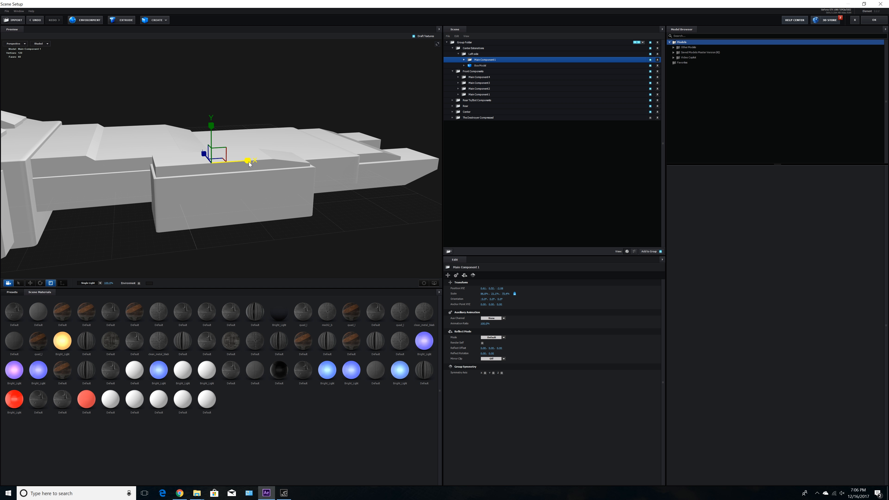
Step: Duplicate the Main Component 1 group in the Left side folder and rename the copy as Main Component 2
left_click_drag(290, 198, 247, 201)
left_click_drag(184, 236, 250, 196)
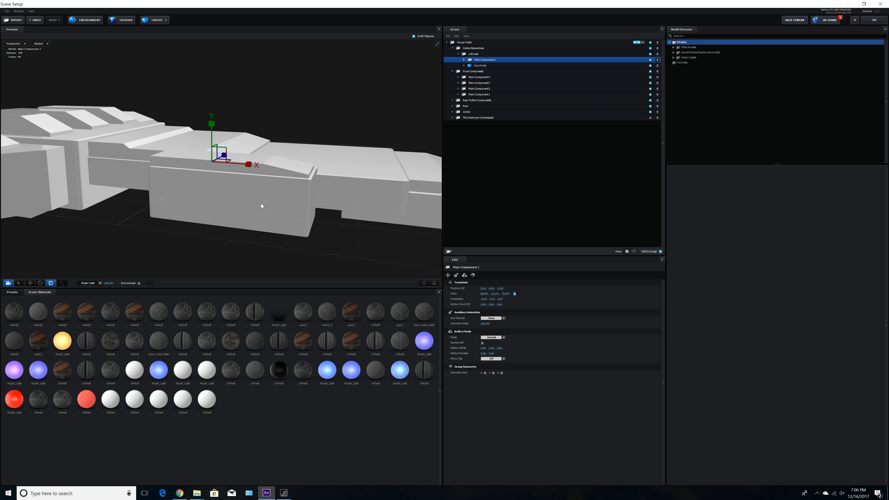
mouse_move(261, 203)
left_mouse_down()
mouse_move(277, 202)
mouse_move(228, 207)
mouse_move(243, 202)
left_mouse_up()
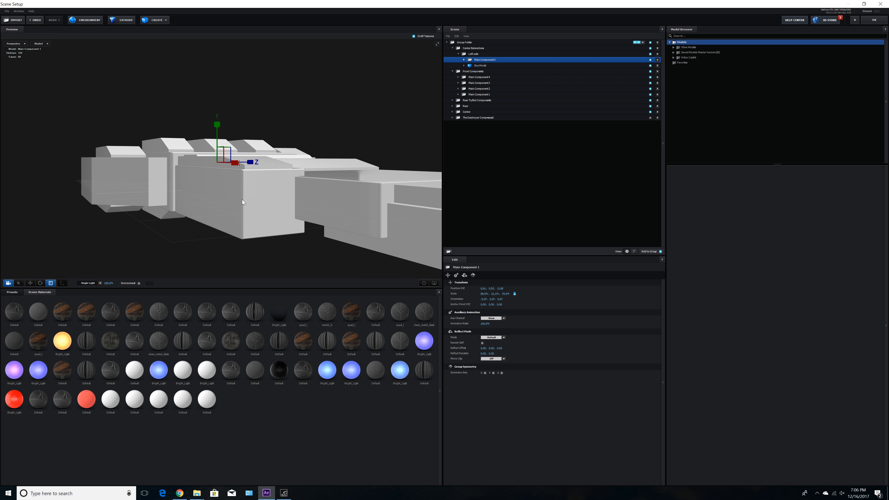
left_click(30, 284)
left_click_drag(183, 229, 200, 180)
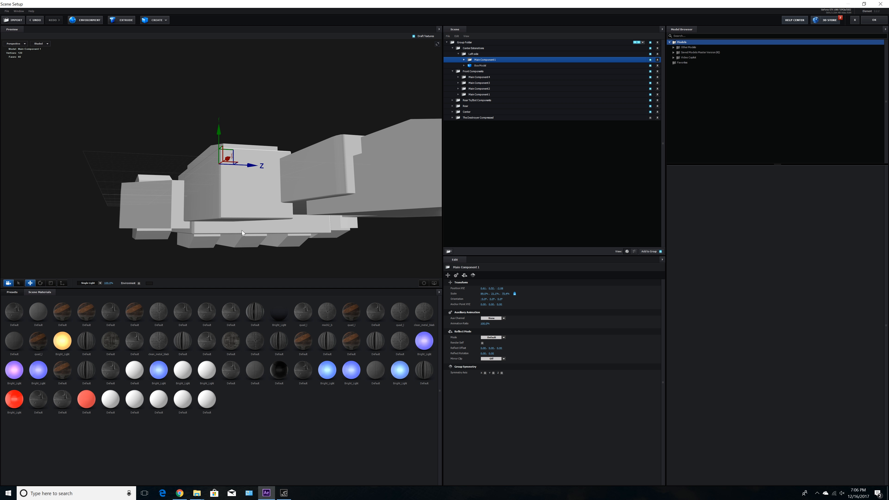
left_click_drag(233, 238, 256, 199)
left_click_drag(364, 157, 294, 205)
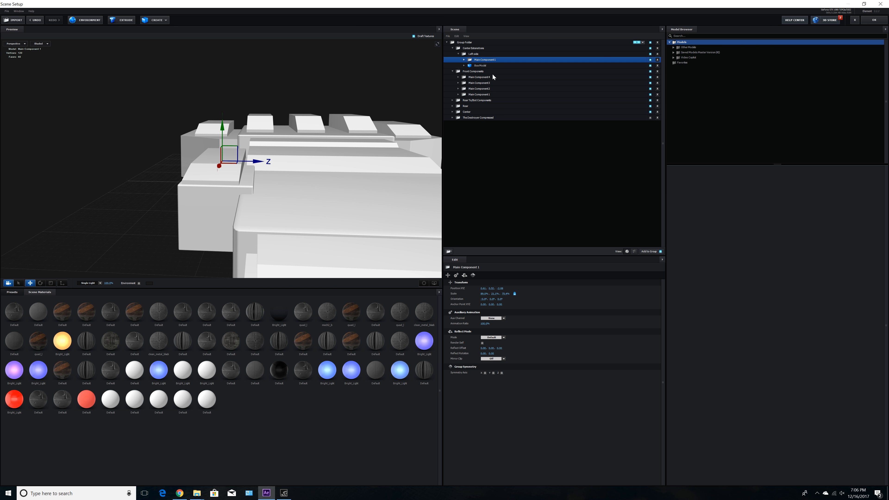
key("ctrl+d")
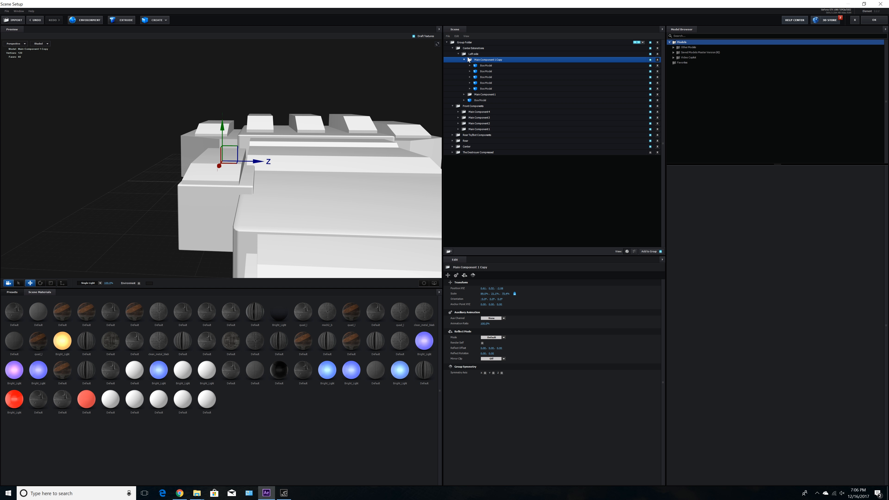
left_click(463, 60)
double_click(490, 60)
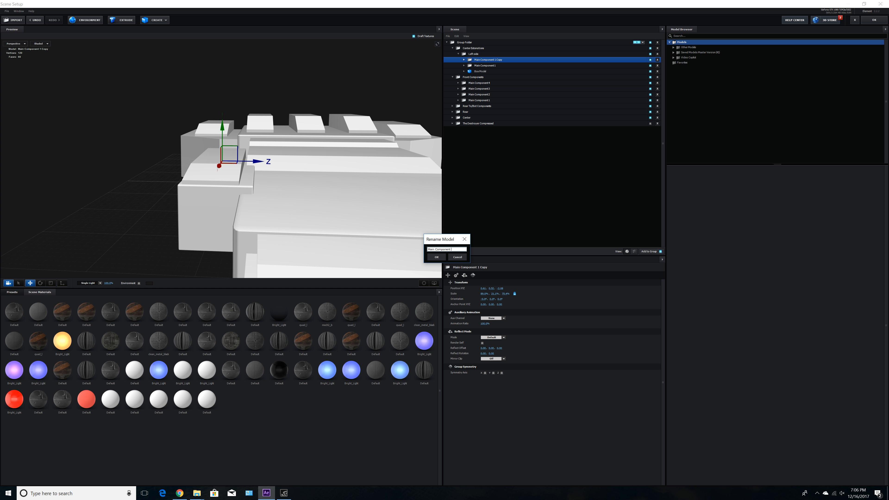
key("Return")
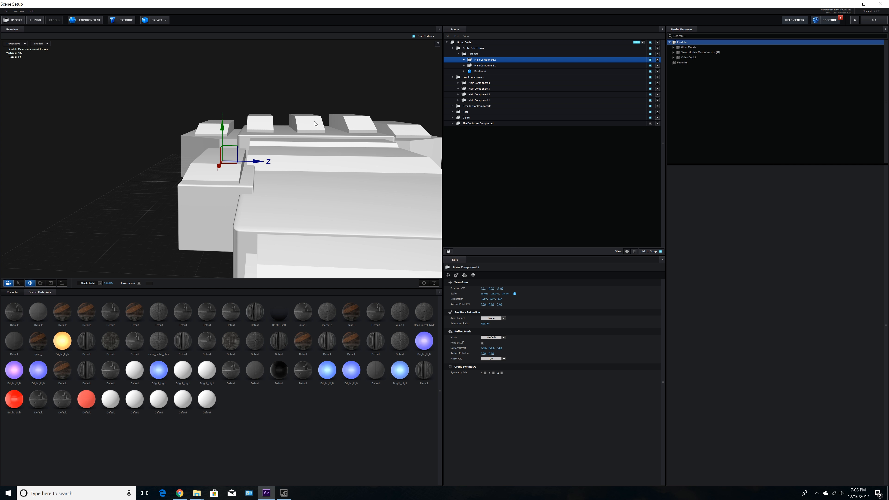
Step: Move Main Component 2 outward along Z and rotate it 90° about the X axis so it stands upright
left_click_drag(256, 164, 205, 163)
left_click_drag(225, 203, 229, 181)
left_click(41, 283)
left_click_drag(144, 134, 142, 151)
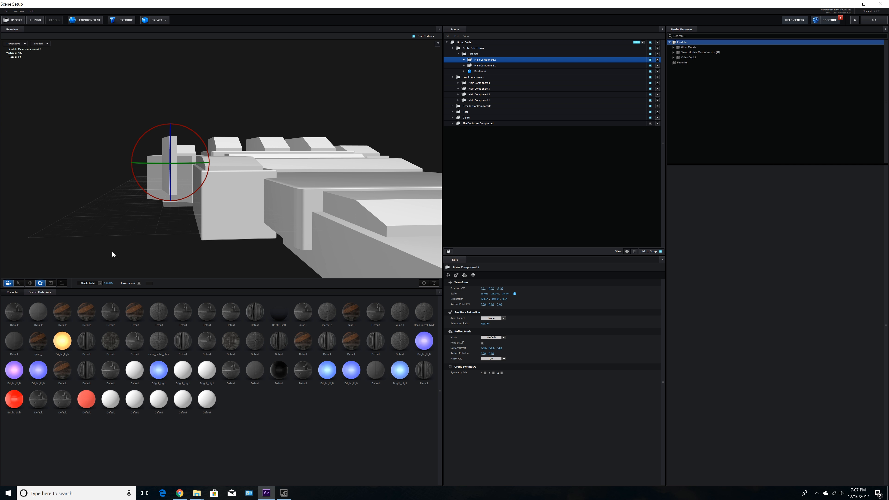
Step: Lower Main Component 2 along Y to line it up with the outer face of the left side box
left_click(30, 283)
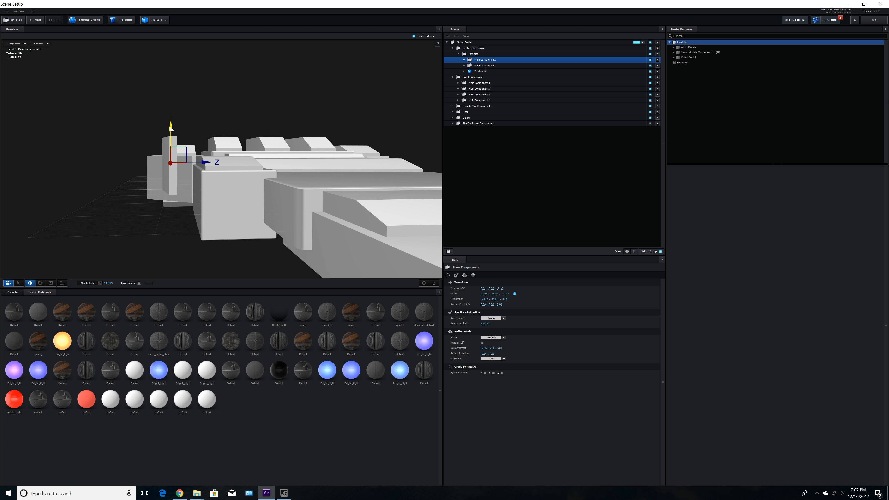
left_click_drag(171, 129, 171, 163)
left_click_drag(262, 219, 221, 229)
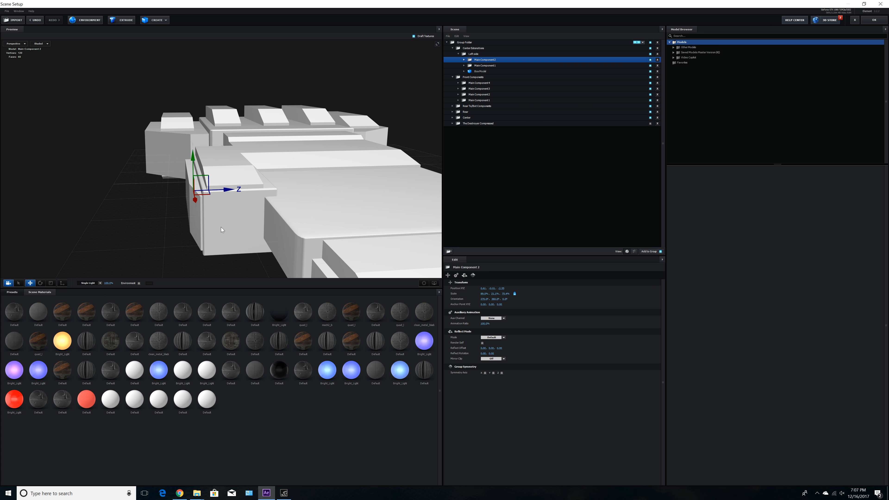
Step: Thicken Main Component 2 outward from the left side box and nudge it along Z against the box's face
left_click(51, 283)
left_click_drag(153, 195, 141, 199)
left_click(30, 283)
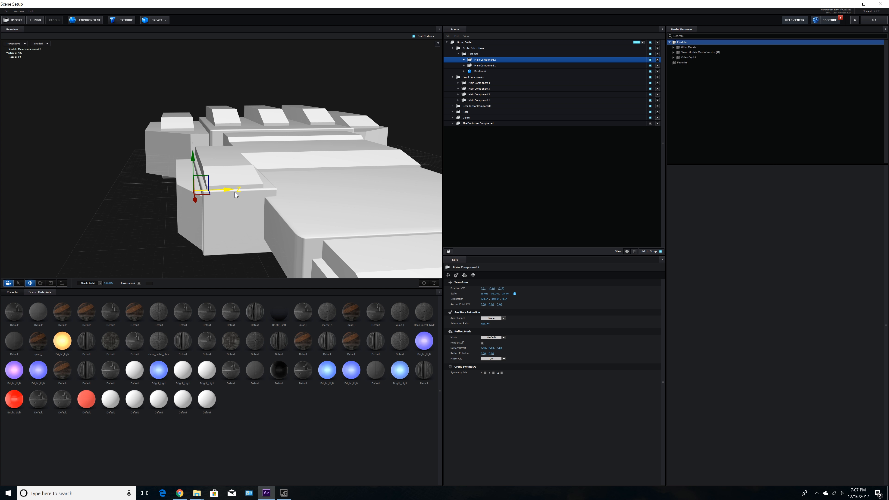
left_click_drag(234, 191, 231, 191)
mouse_move(250, 236)
left_mouse_down()
mouse_move(285, 224)
mouse_move(291, 233)
mouse_move(259, 233)
left_mouse_up()
Step: Duplicate the Main Component 1 group again, collapse the copy and rename it as Main Component 3
left_click(485, 67)
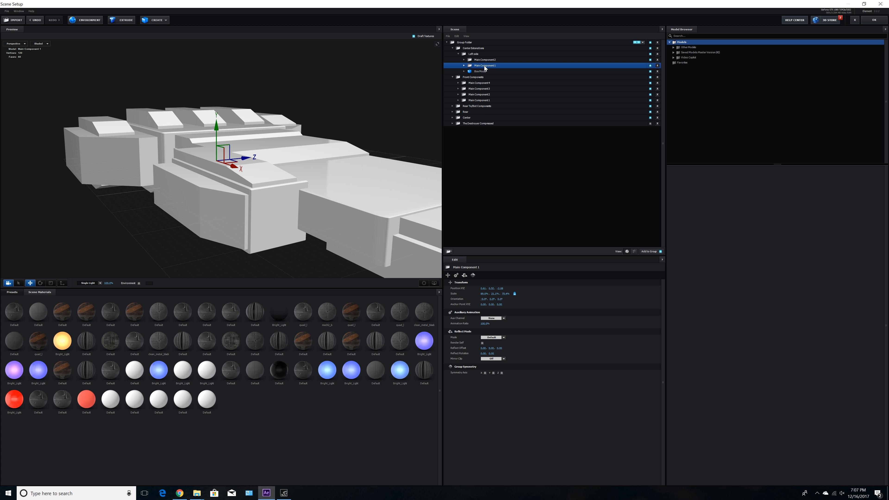
key("ctrl+d")
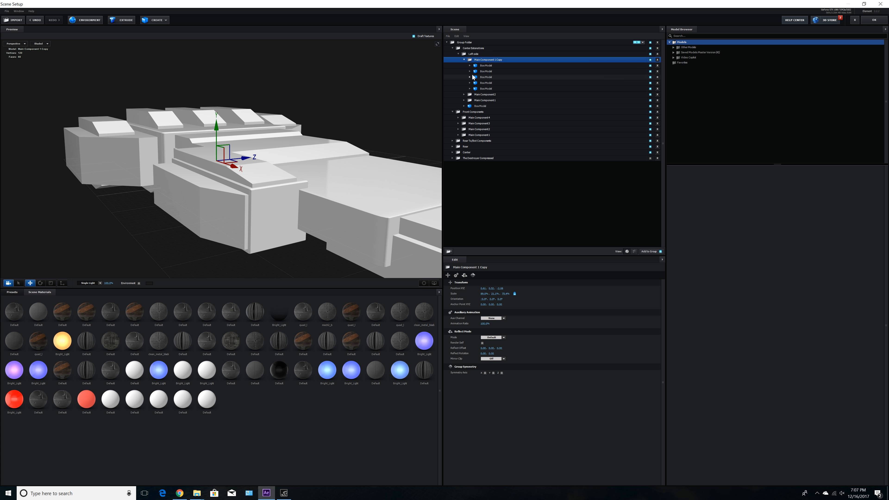
left_click(464, 60)
double_click(481, 60)
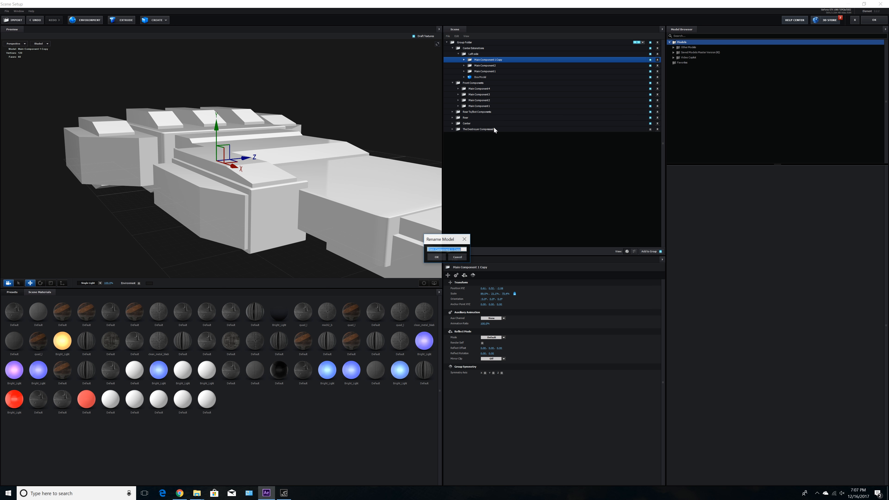
left_click_drag(451, 249, 500, 249)
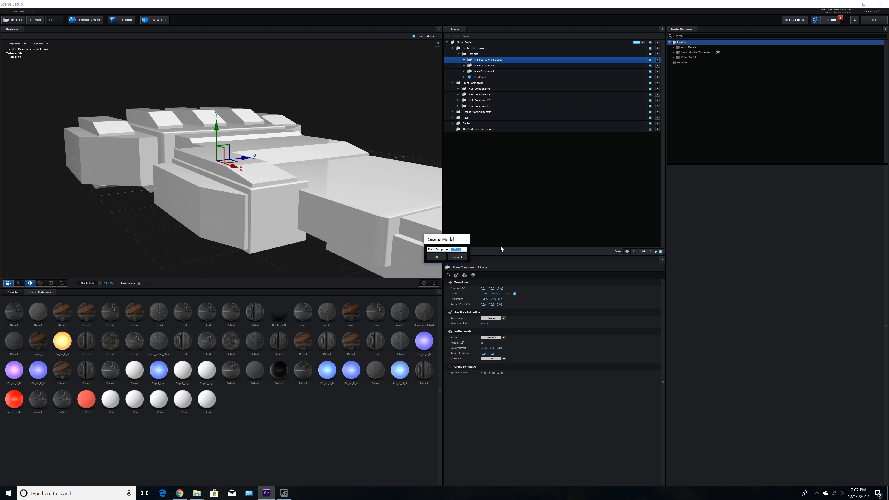
type("3")
key("Return")
Step: Move Main Component 3 down below the left side box and flip it 180° about the X axis
left_click_drag(244, 196, 329, 207)
left_click_drag(214, 132, 215, 210)
left_click_drag(275, 213, 256, 208)
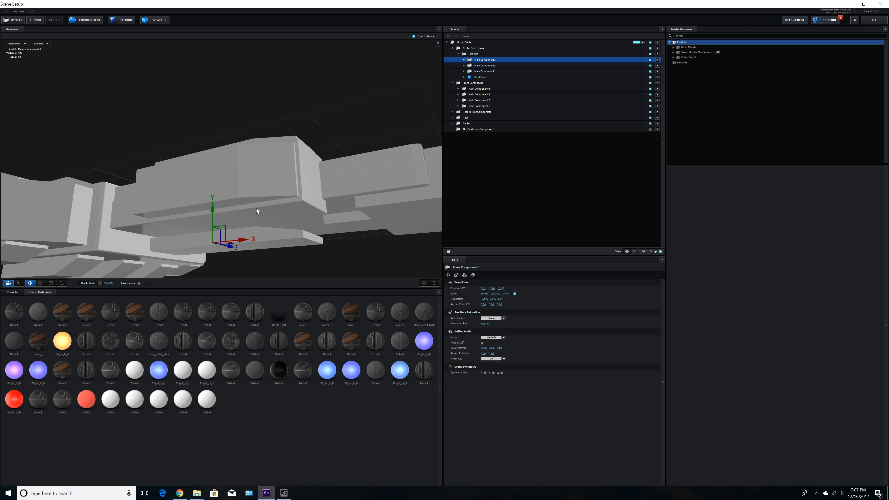
left_click(40, 283)
left_click_drag(195, 214, 212, 315)
left_click_drag(299, 261, 269, 254)
left_click_drag(189, 224, 197, 280)
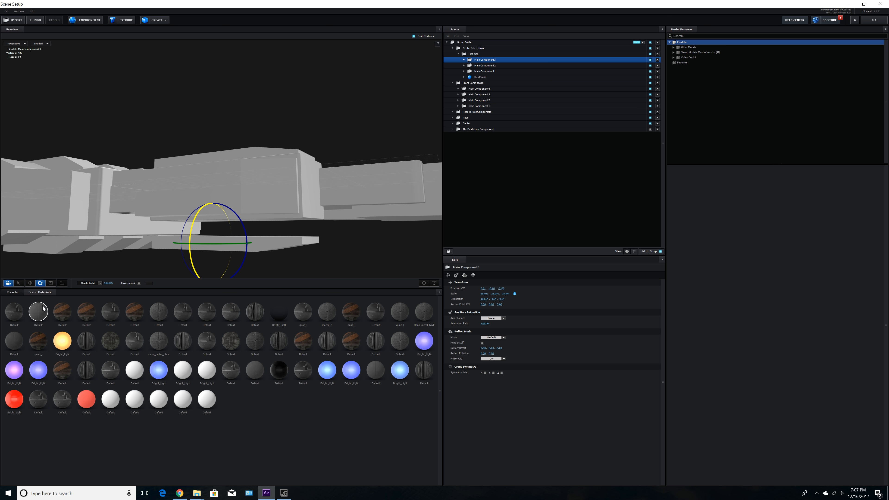
Step: Raise Main Component 3 along Y until it sits against the underside of the left side box
left_click(30, 283)
left_click_drag(213, 210, 212, 189)
mouse_move(310, 214)
left_mouse_down()
mouse_move(284, 219)
mouse_move(314, 218)
mouse_move(304, 224)
mouse_move(322, 206)
mouse_move(289, 213)
mouse_move(321, 229)
mouse_move(342, 226)
mouse_move(291, 233)
mouse_move(304, 222)
mouse_move(306, 196)
mouse_move(289, 207)
mouse_move(308, 205)
left_mouse_up()
Step: Collapse and duplicate the Left side folder, and rename the copy as Right sdie
left_click(459, 53)
left_click(473, 54)
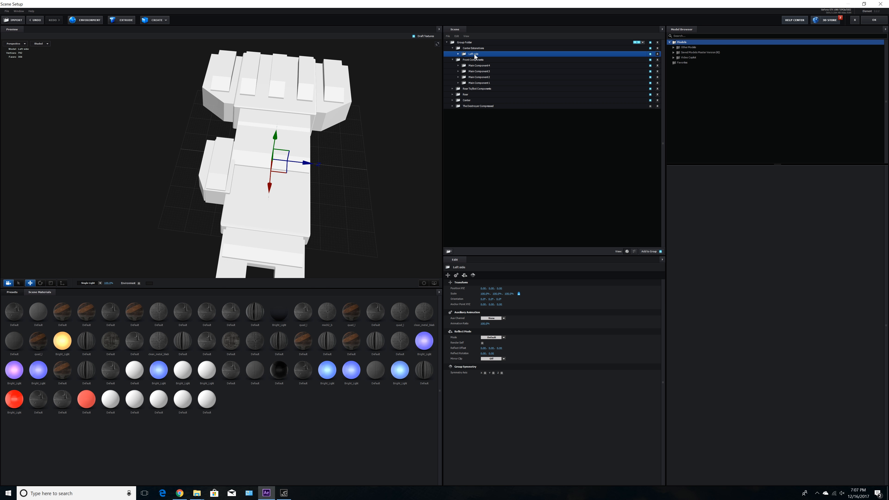
key("ctrl+d")
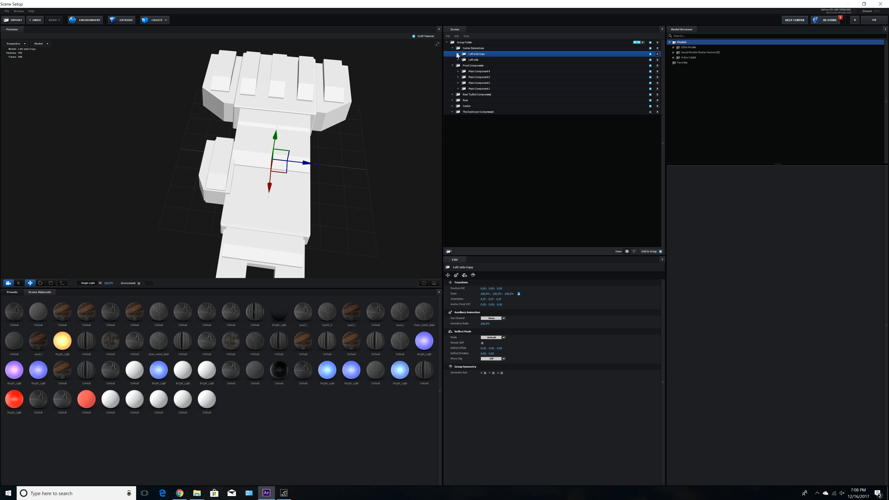
double_click(483, 56)
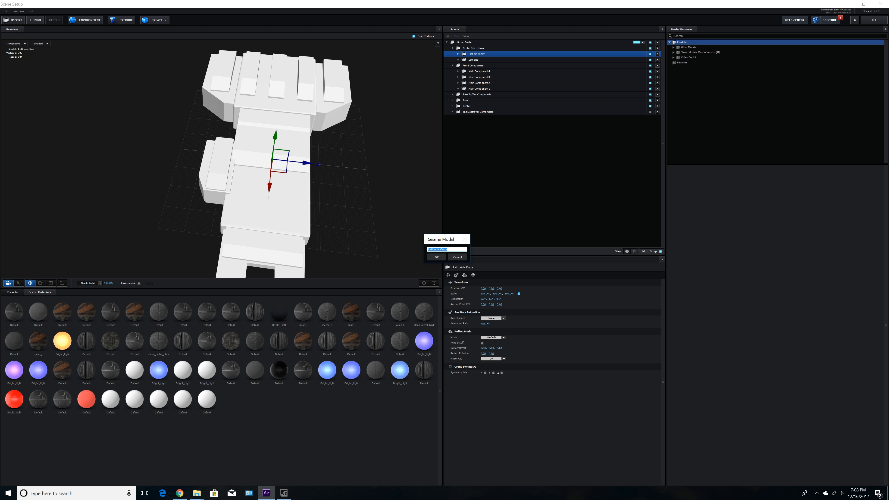
type("Right sdie")
key("Return")
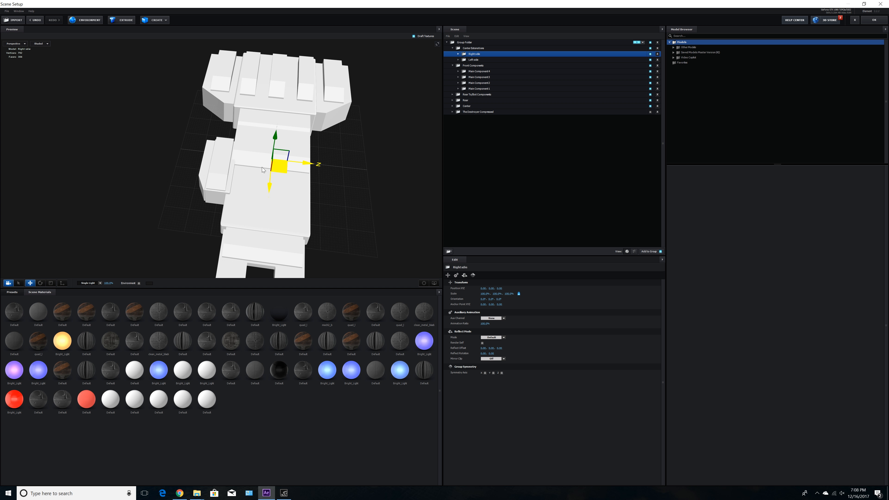
Step: Rotate the Right side folder about the X axis so its assembly faces the opposite side of the ship
left_click_drag(305, 164, 323, 209)
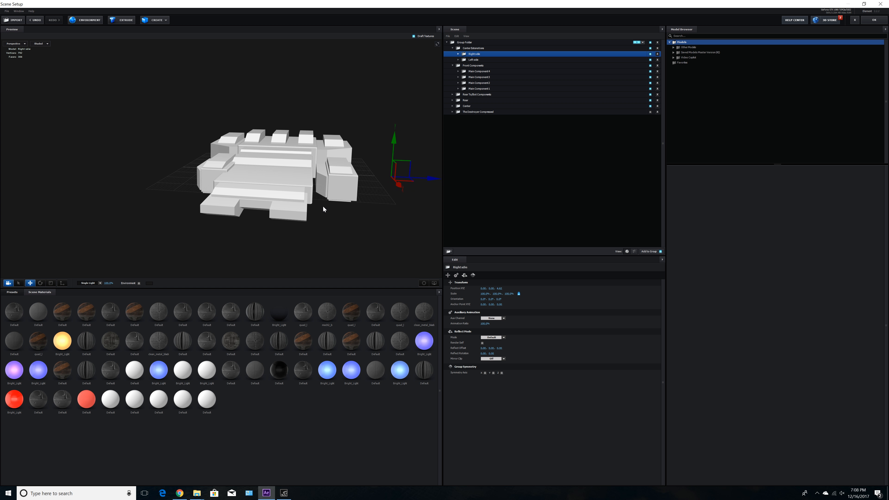
left_click(40, 283)
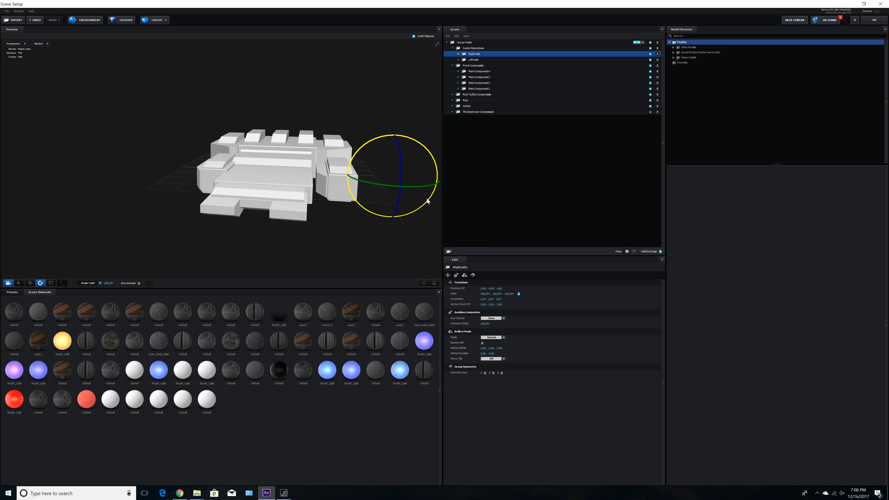
left_click_drag(314, 232, 316, 234)
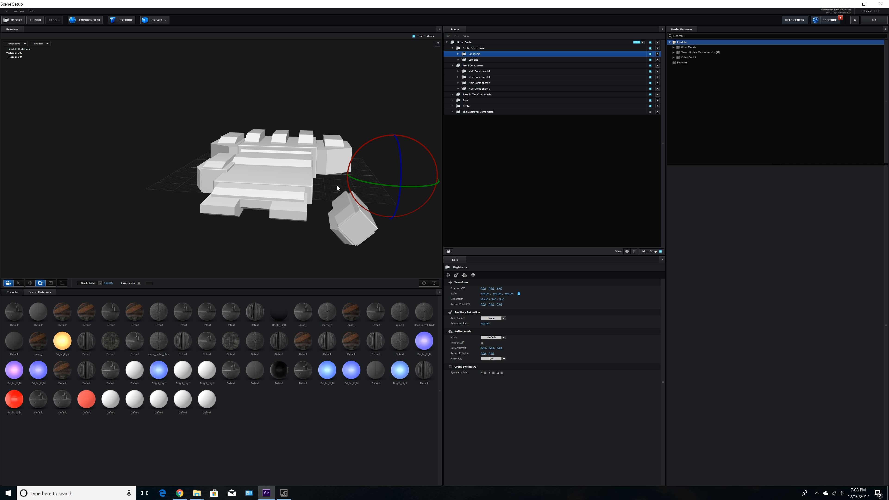
left_click_drag(349, 178, 367, 87)
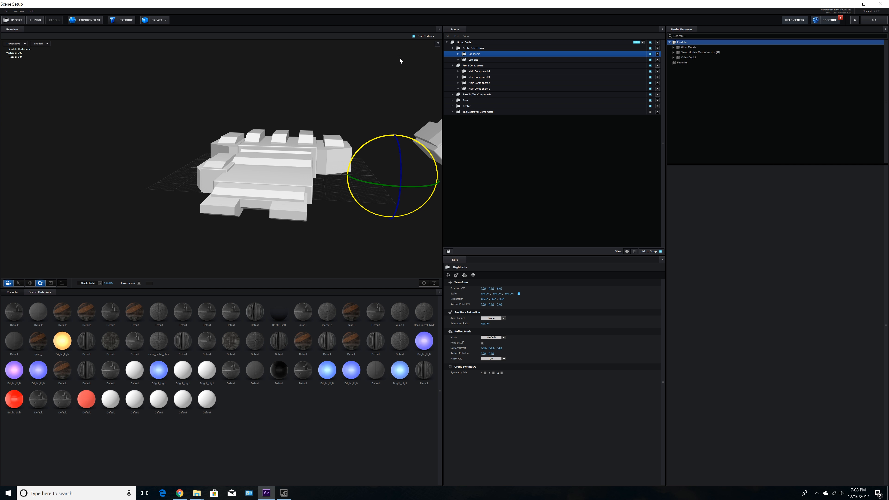
left_click_drag(401, 60, 407, 63)
left_click(30, 283)
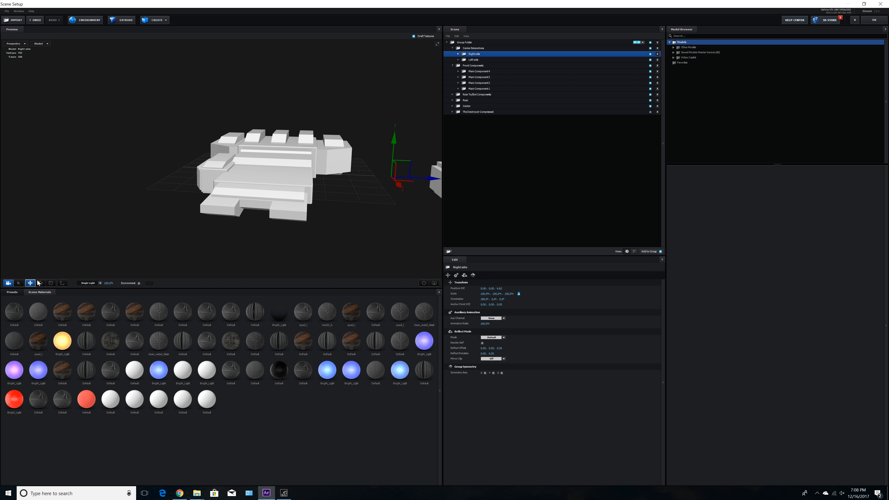
Step: Shift the Right side assembly along Z until it sits flush against the hull, mirroring the left one
left_click_drag(426, 185, 308, 196)
left_click_drag(308, 196, 302, 218)
scroll(343, 242, "up", 5)
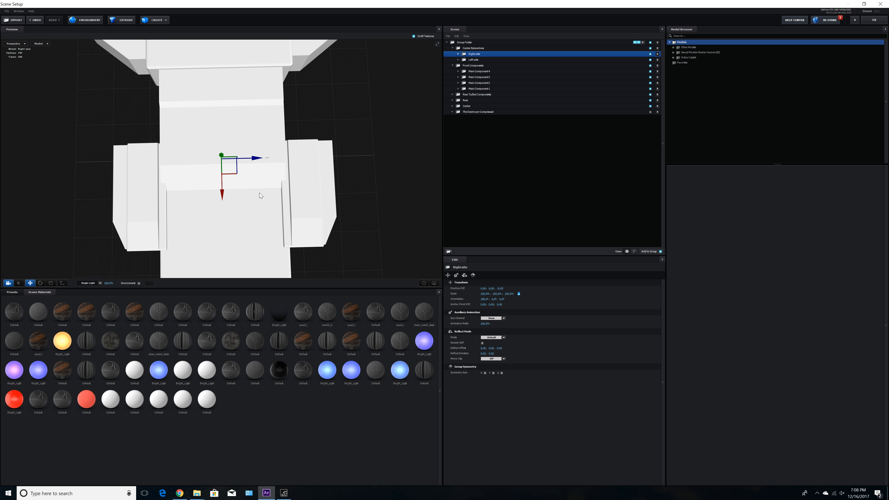
left_click_drag(255, 162, 254, 162)
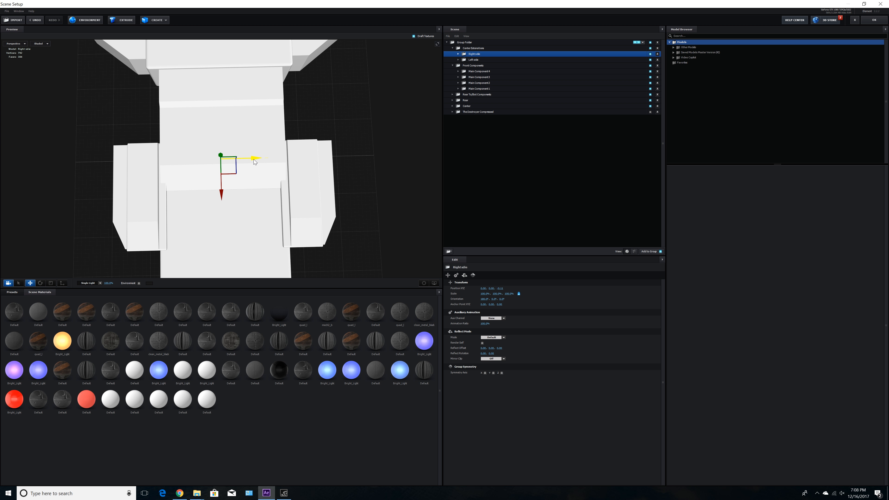
left_click_drag(280, 244, 295, 220)
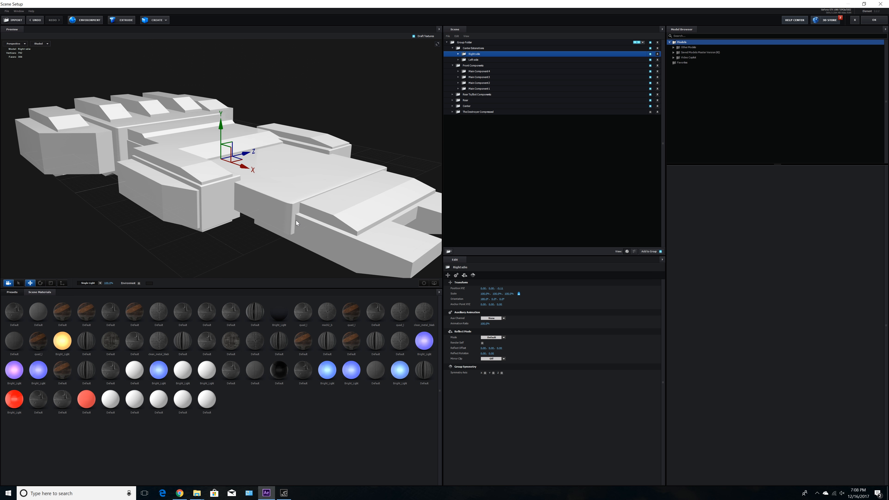
Step: Apply the scene changes to the composition and save the project
left_click(875, 20)
left_click(5, 12)
left_click(31, 71)
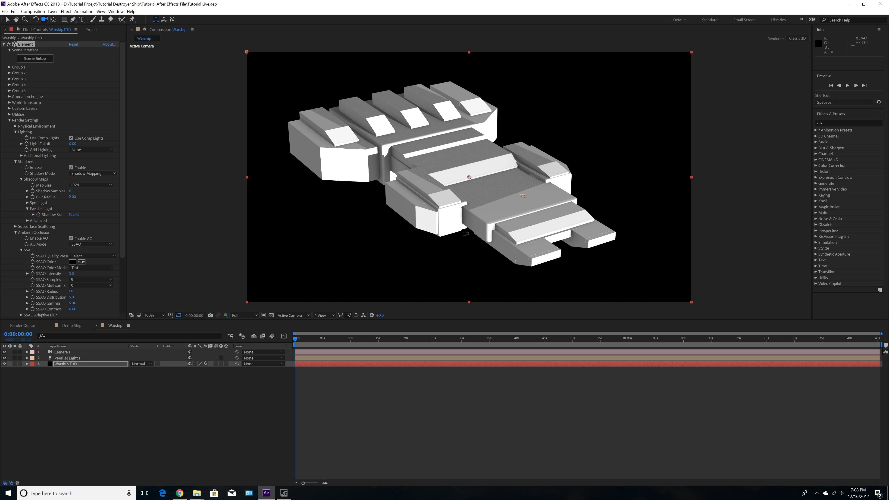
Step: Orbit the composition camera to a lower angle on the ship and save the project again
left_click_drag(466, 234, 483, 224)
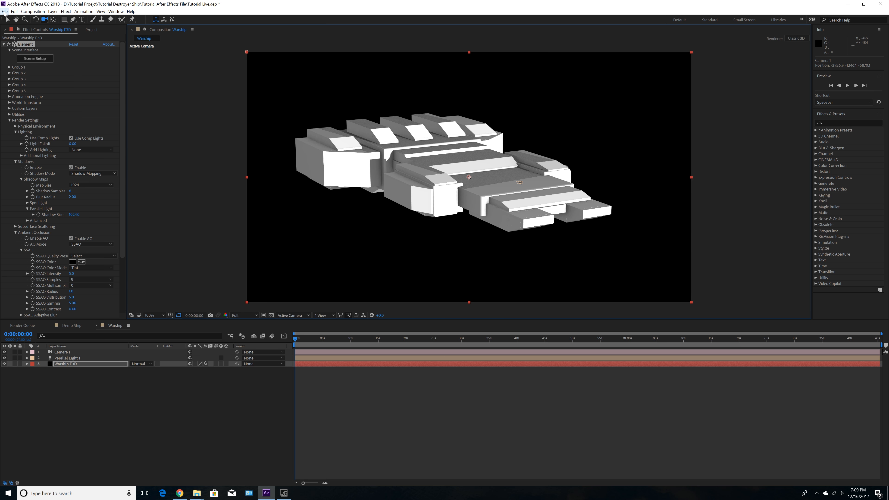
left_click(5, 11)
left_click(23, 70)
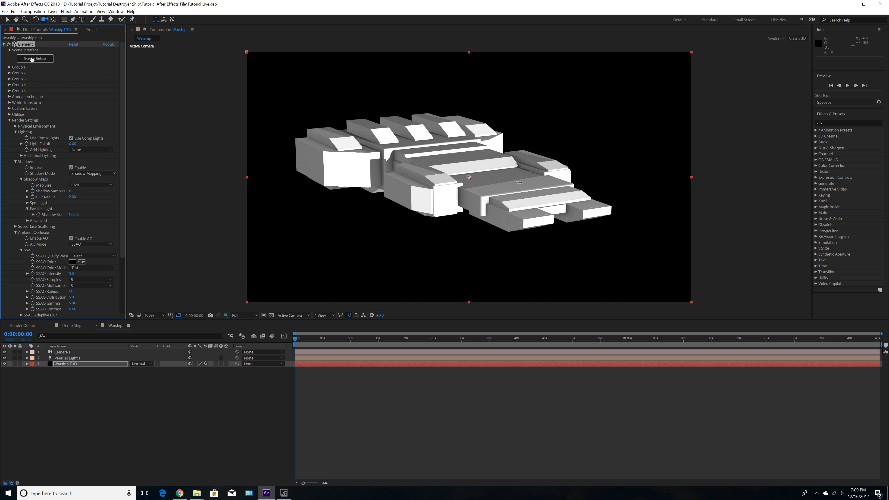
Step: Reopen the Element scene setup and collapse the Center Extensions and Front Components folders
left_click(32, 59)
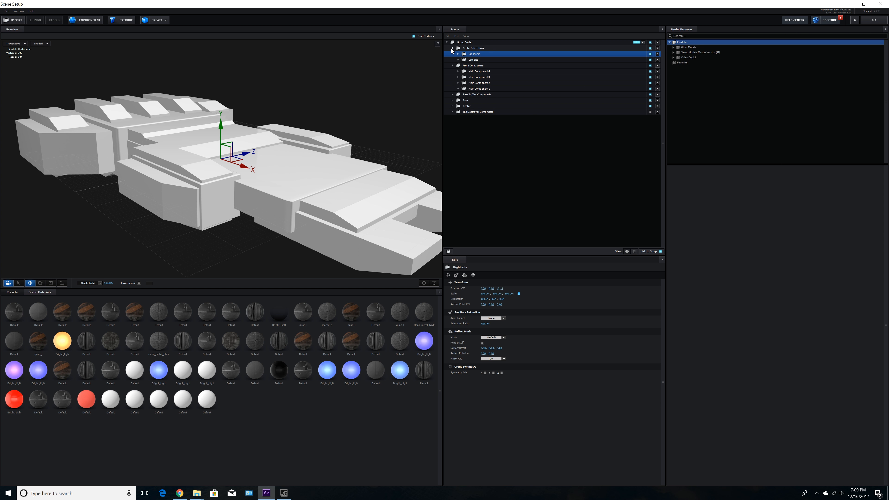
left_click(453, 49)
left_click(453, 55)
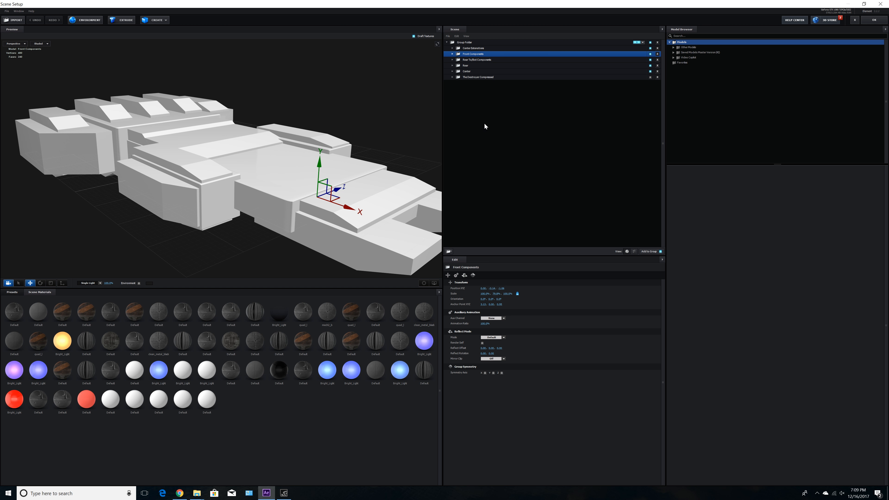
left_click_drag(217, 201, 180, 179)
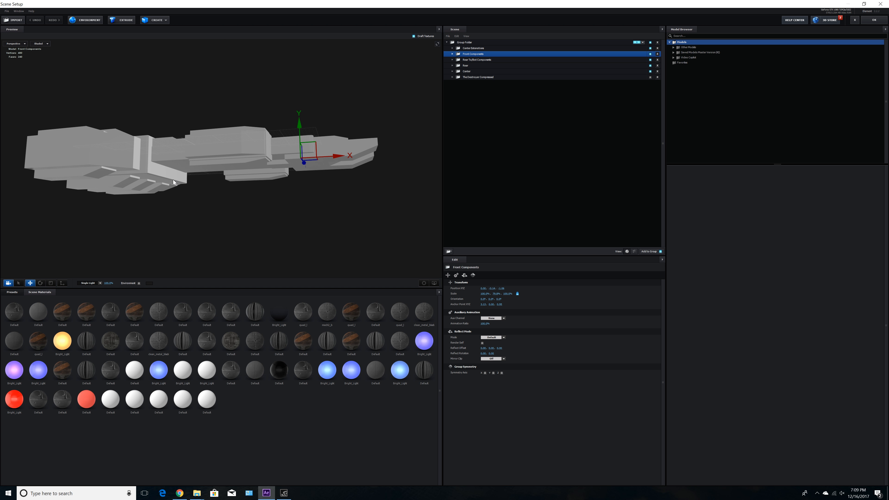
left_click_drag(253, 156, 231, 163)
Step: Add a new folder inside the main Group Folder and rename it Ship bay
left_click(468, 42)
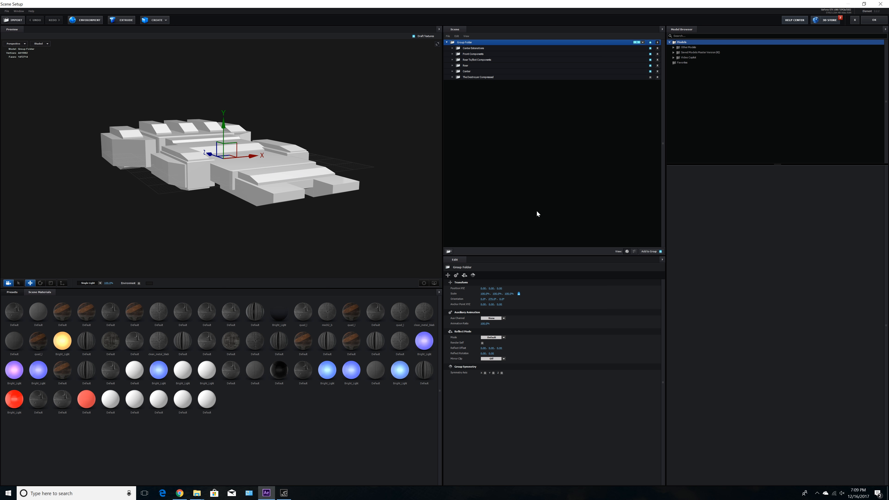
left_click(449, 251)
double_click(486, 48)
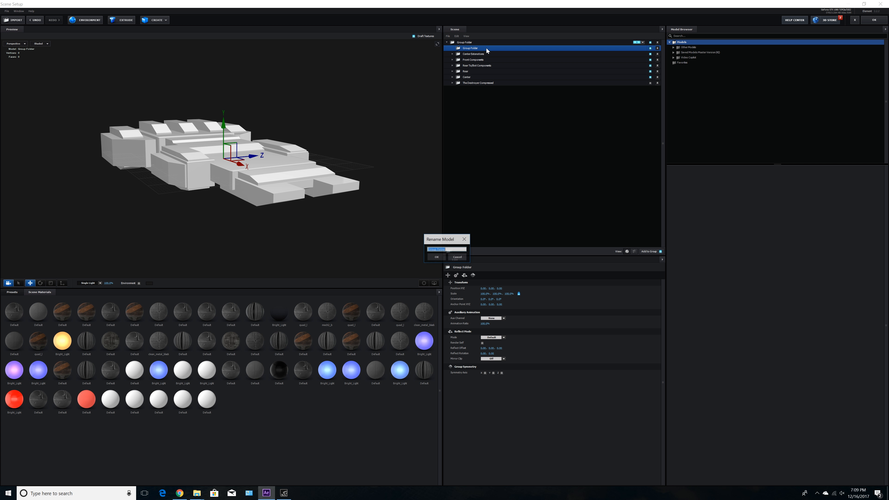
type("Ship bay")
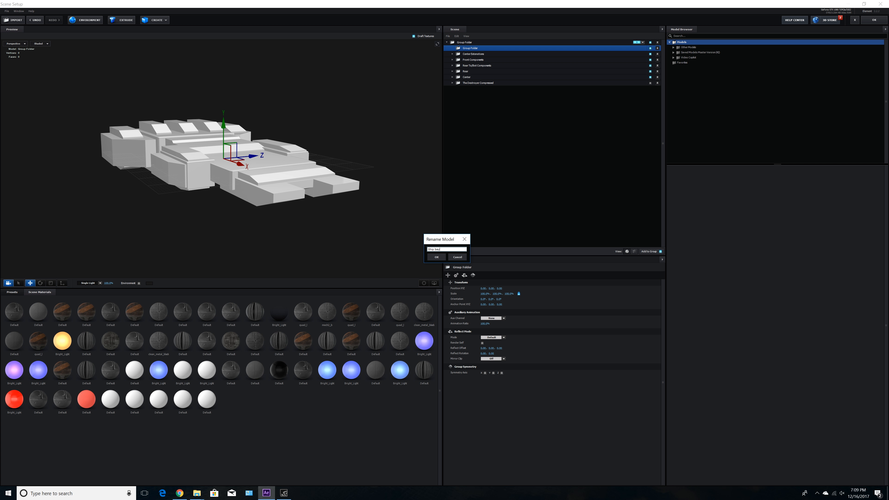
key("Return")
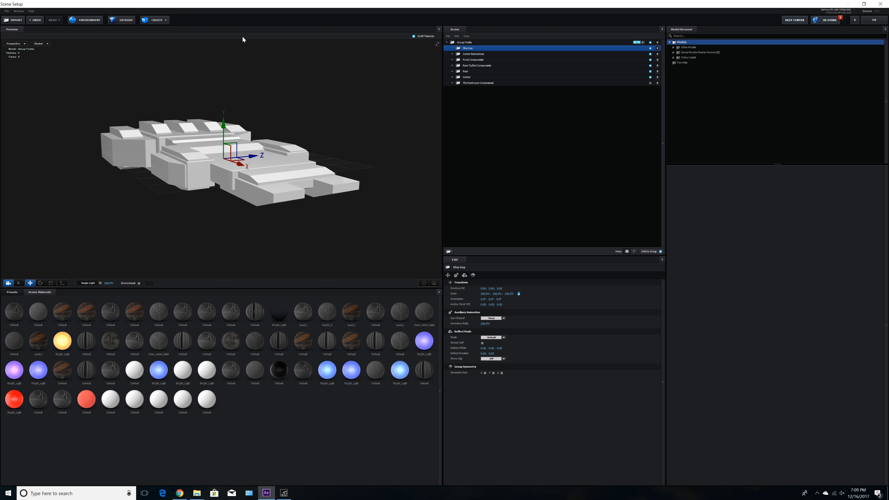
Step: Create a box model in the Ship bay folder and lower it beneath the hull
left_click(151, 20)
left_click(147, 31)
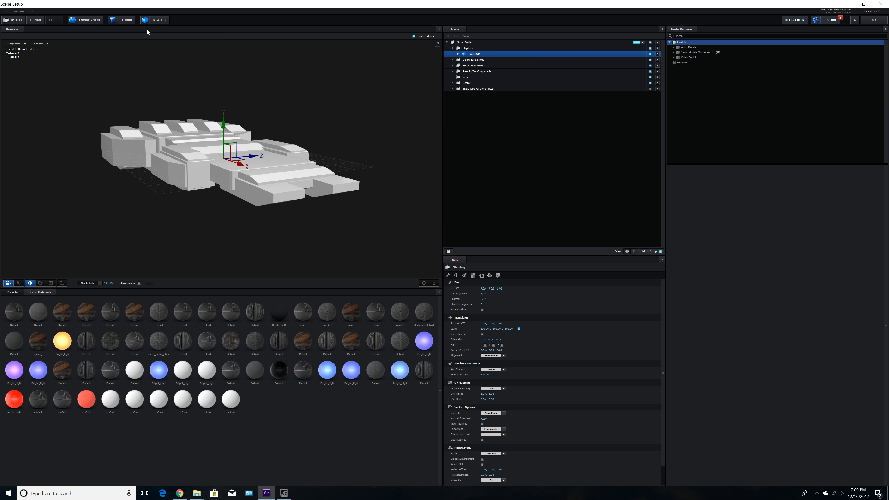
left_click_drag(174, 142, 267, 244)
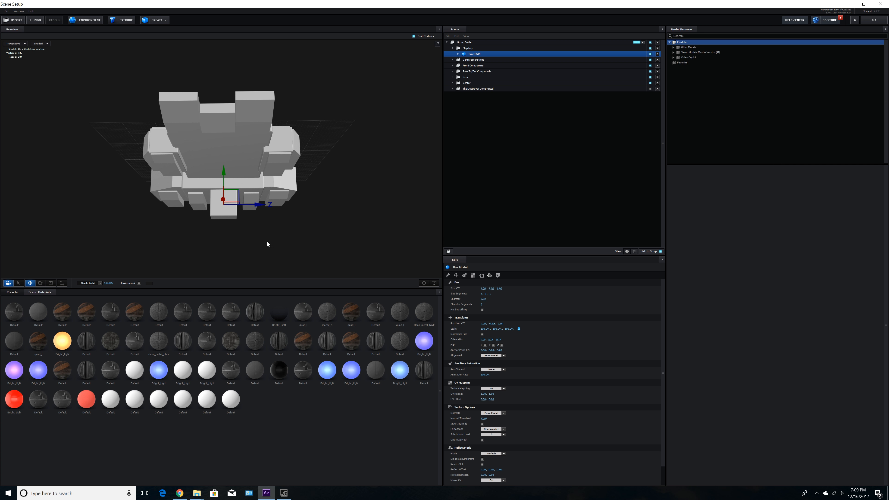
Step: Scale the box into a thin upright wall, narrow along Z, long along X and slightly shorter along Y
left_click(51, 283)
left_click_drag(262, 209, 284, 238)
left_click_drag(259, 206, 297, 208)
left_click_drag(229, 167, 228, 177)
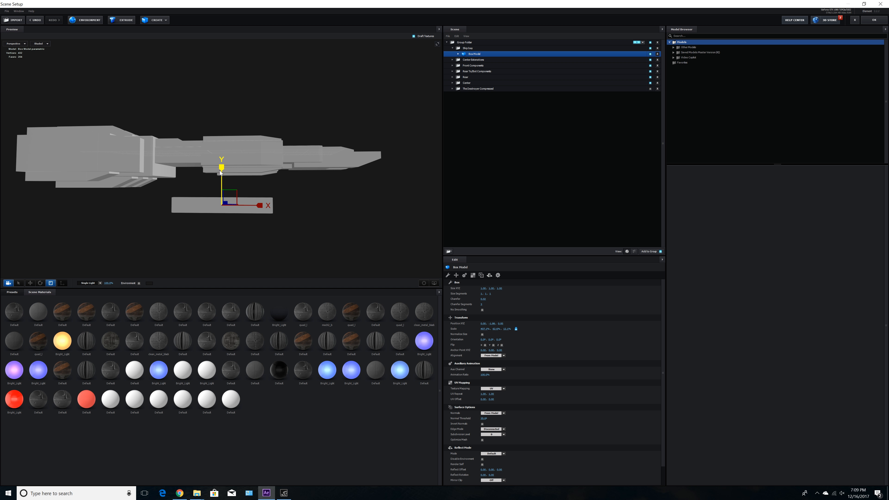
Step: Move the thin wall toward the negative Z side and raise it against the underside of the hull
left_click(30, 283)
left_click_drag(118, 244, 95, 244)
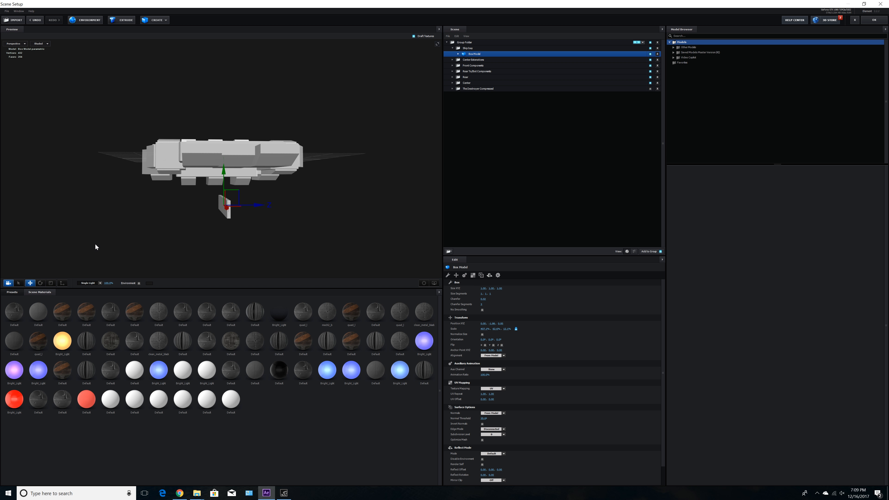
left_click_drag(258, 212, 223, 211)
left_click_drag(187, 175, 182, 141)
left_click_drag(236, 203, 235, 173)
left_click_drag(205, 137, 204, 132)
left_click_drag(241, 199, 210, 198)
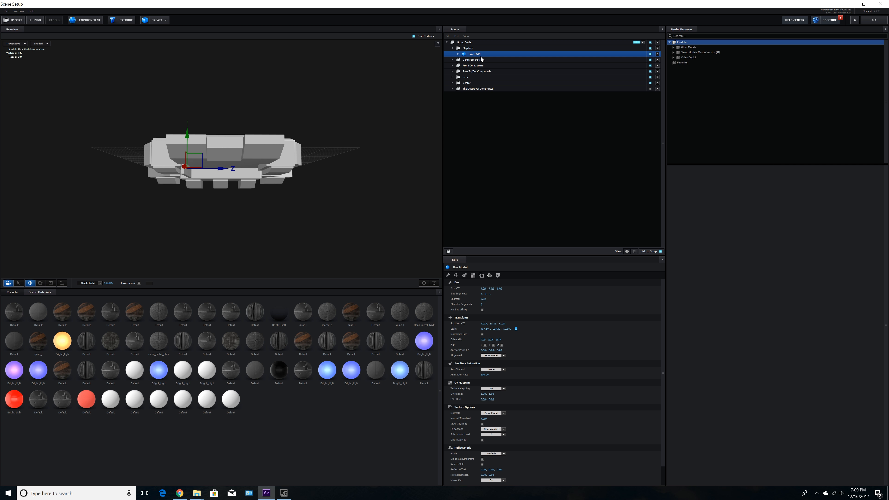
Step: Duplicate the wall and move the copy along Z to the opposite side of the hull's underside
key("ctrl+d")
left_click_drag(223, 169, 297, 215)
scroll(411, 279, "up", 3)
scroll(221, 213, "up", 5)
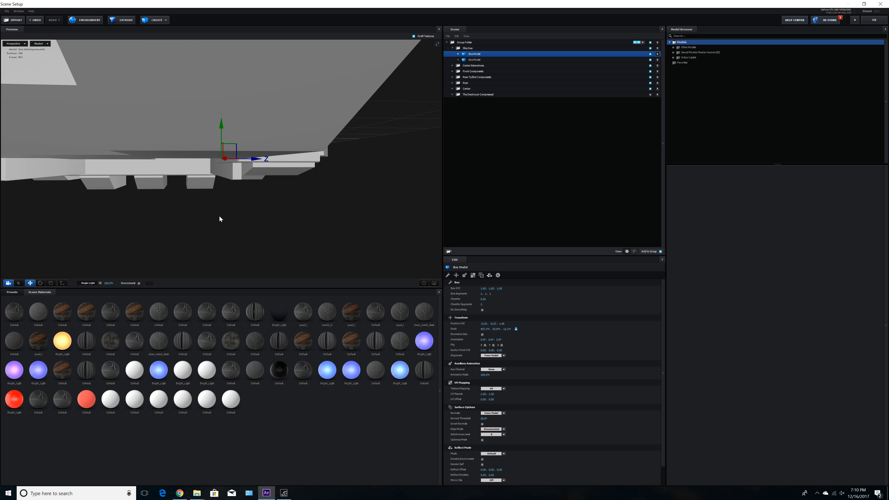
left_click_drag(220, 218, 187, 210)
left_click_drag(225, 151, 223, 159)
left_click_drag(192, 196, 164, 197)
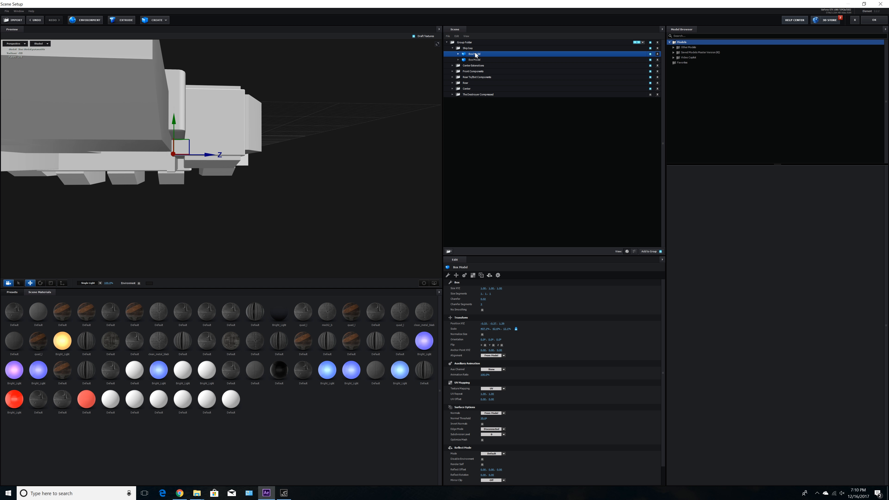
Step: Duplicate the second wall, lower the copy below the hull and rotate it about the X axis to lie flat
key("ctrl+d")
left_click_drag(174, 124, 173, 175)
left_click(40, 283)
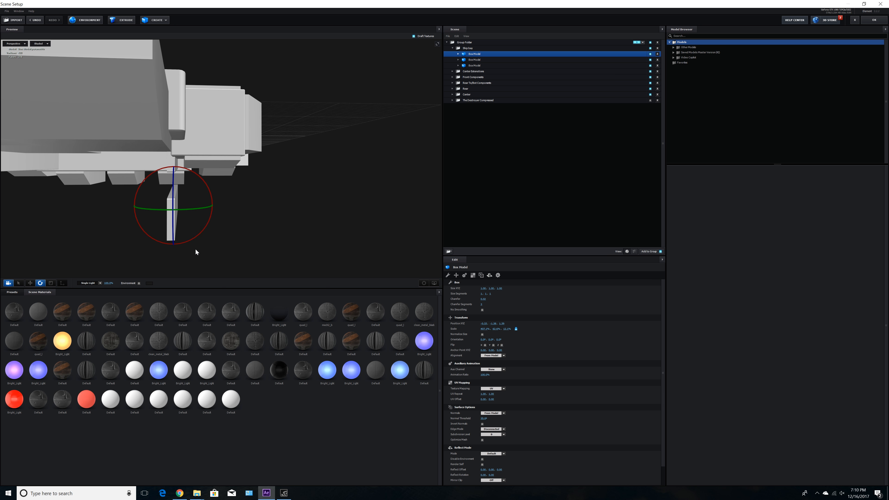
left_click_drag(199, 233, 235, 223)
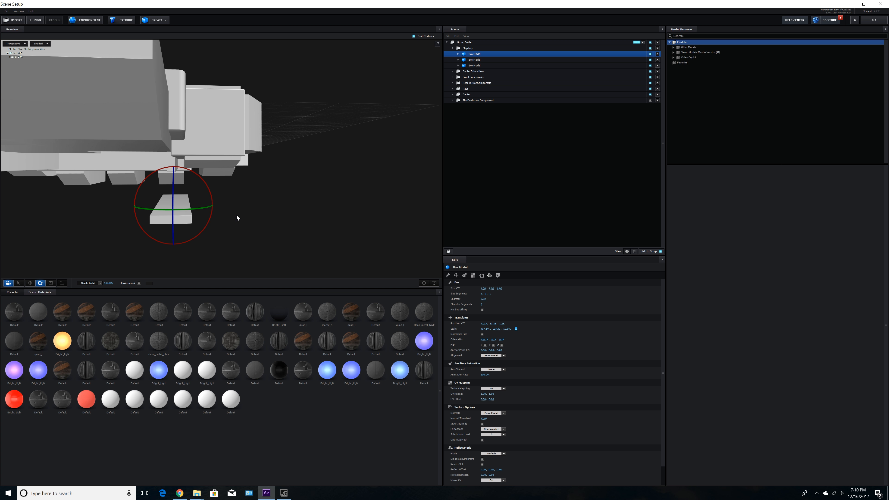
Step: Widen the flat box along its Y axis to span both walls and center it beneath the hull along Z
left_click(50, 283)
left_click_drag(139, 210, 186, 240)
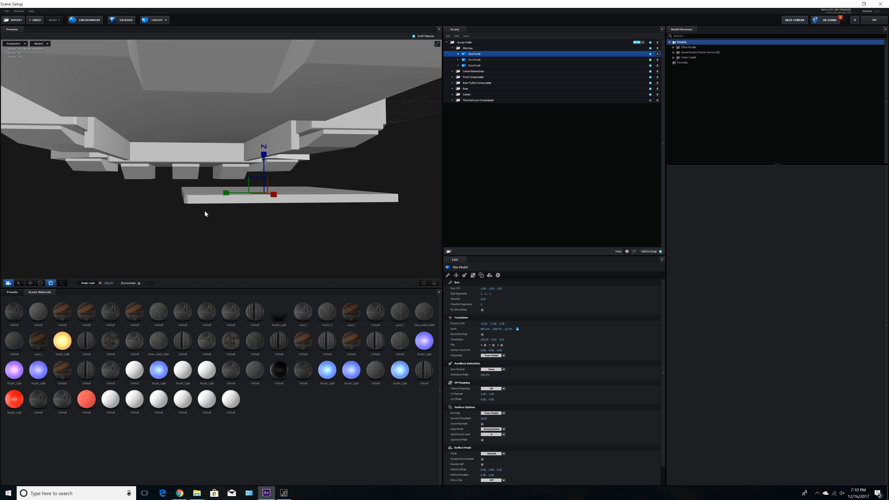
left_click(30, 283)
left_click_drag(285, 193, 218, 203)
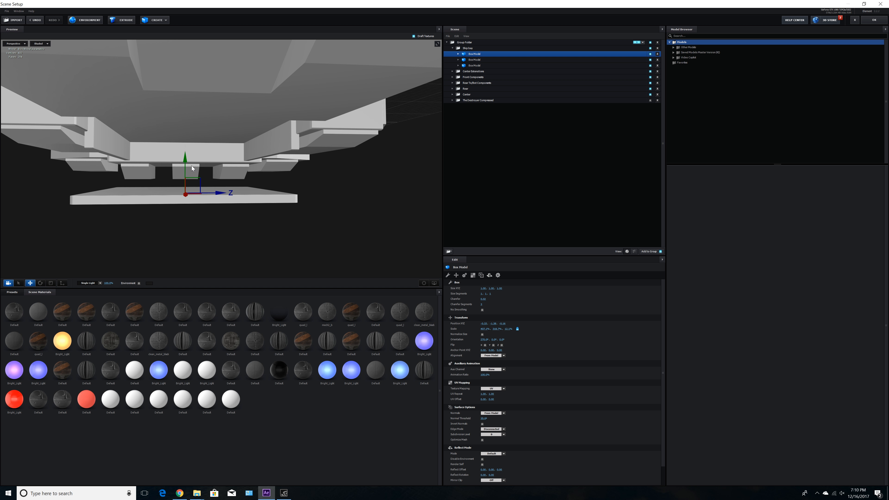
Step: Raise the flat box to close off the two bay walls and fine-tune its centering along Z
left_click_drag(185, 163, 182, 123)
left_click_drag(219, 157, 224, 155)
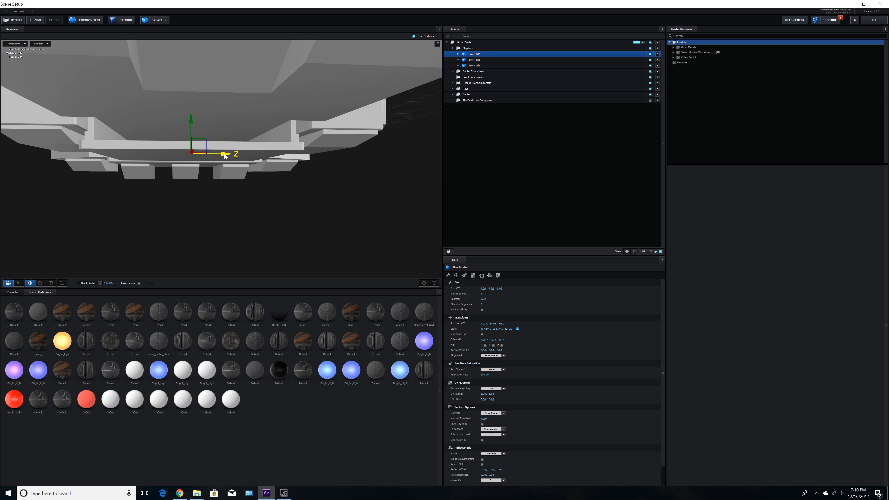
mouse_move(236, 192)
left_mouse_down()
mouse_move(271, 195)
mouse_move(234, 199)
mouse_move(246, 191)
left_mouse_up()
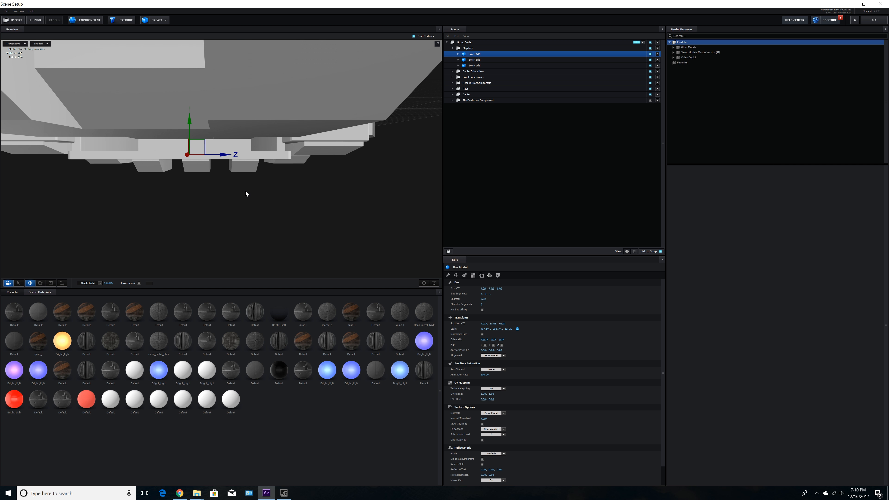
left_click_drag(227, 157, 227, 156)
left_click_drag(206, 202, 235, 206)
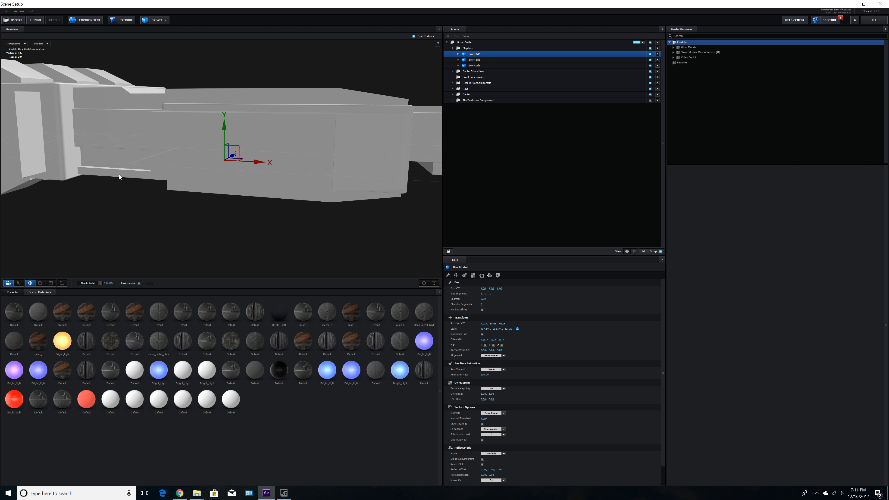
Step: Apply the Element scene changes back to the composition and save the project
left_click_drag(118, 174, 259, 212)
mouse_move(260, 237)
left_mouse_down()
mouse_move(241, 230)
mouse_move(276, 230)
mouse_move(275, 210)
mouse_move(270, 233)
left_mouse_up()
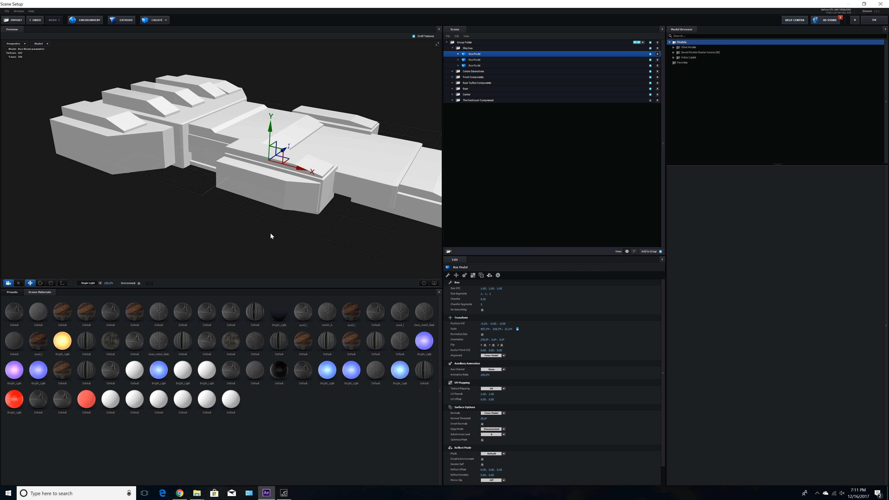
left_click(873, 20)
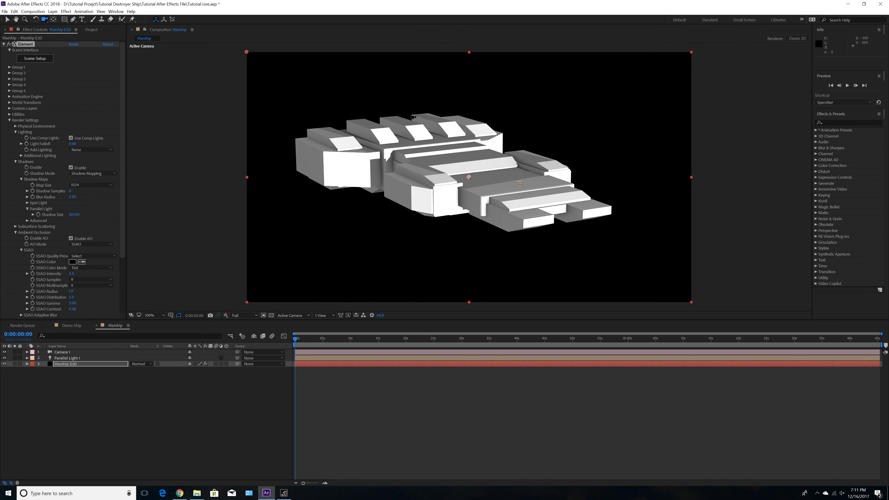
left_click(5, 11)
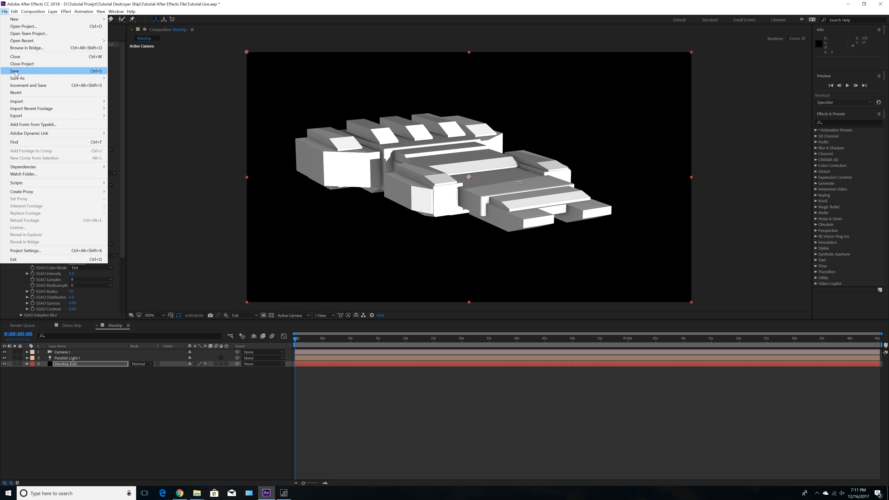
left_click(15, 72)
Step: Inspect the ship in the composition from a lower camera angle, then return to Scene Setup and collapse the ship bay folder
left_click_drag(494, 215, 570, 229)
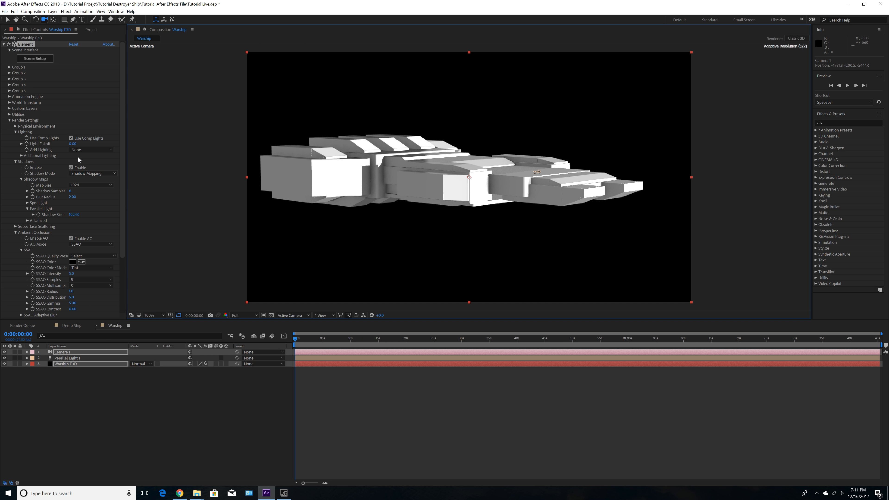
left_click(30, 60)
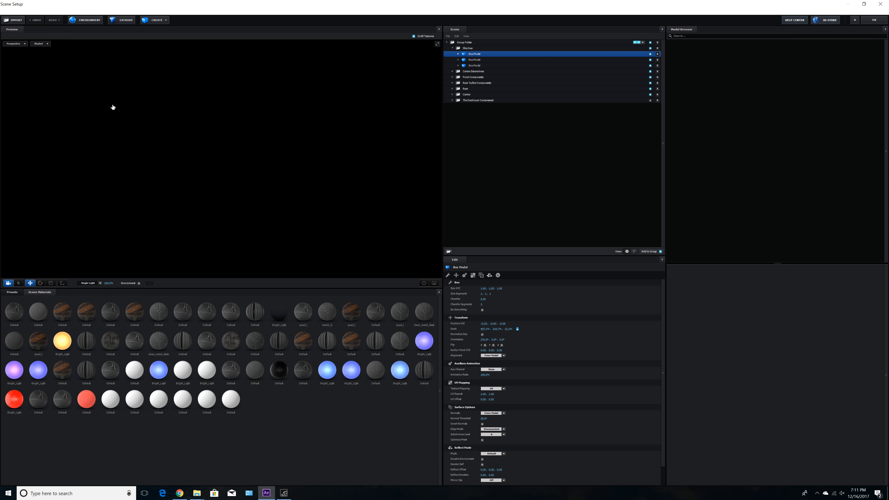
left_click(453, 48)
left_click(467, 49)
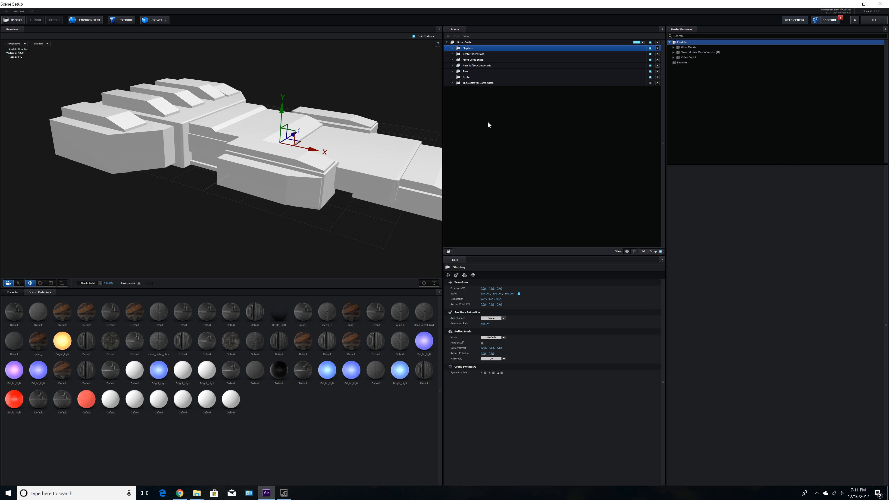
Step: Add a new folder inside the main group folder and name it Control Tower
mouse_move(312, 191)
left_mouse_down()
mouse_move(325, 176)
mouse_move(307, 155)
mouse_move(304, 182)
mouse_move(321, 191)
mouse_move(318, 183)
left_mouse_up()
left_click_drag(373, 153, 378, 184)
left_click_drag(377, 143, 364, 144)
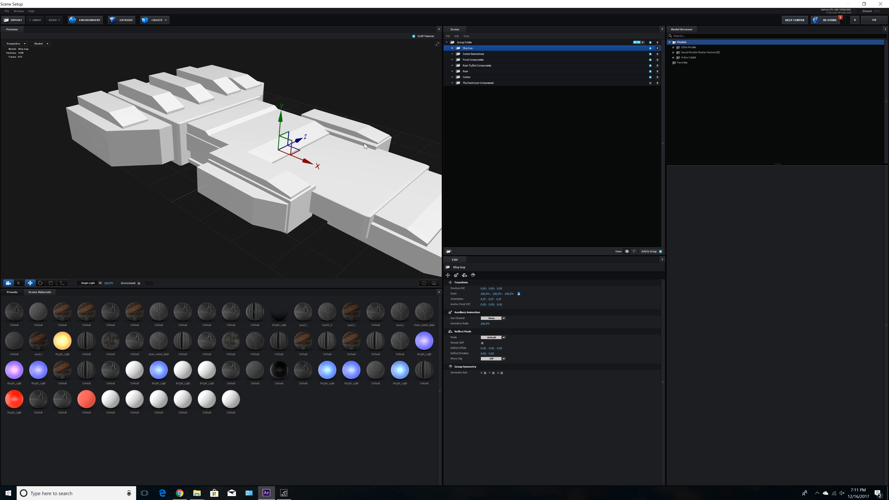
left_click(466, 42)
left_click(449, 252)
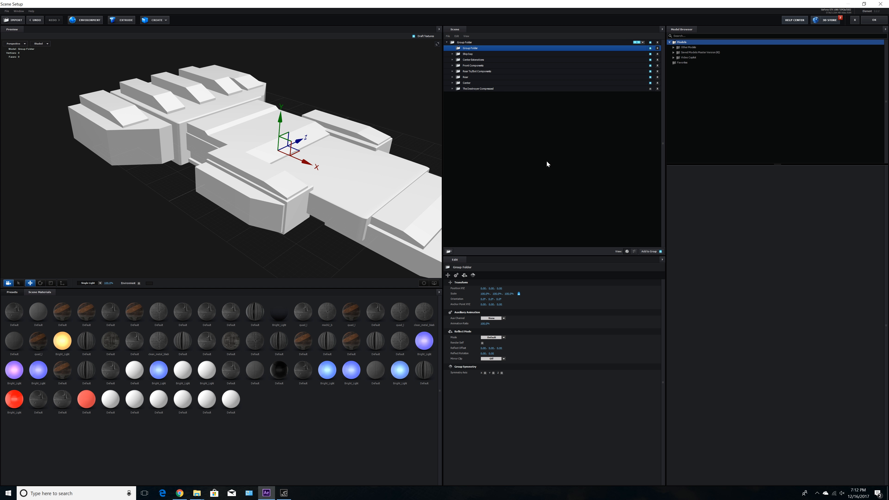
double_click(494, 49)
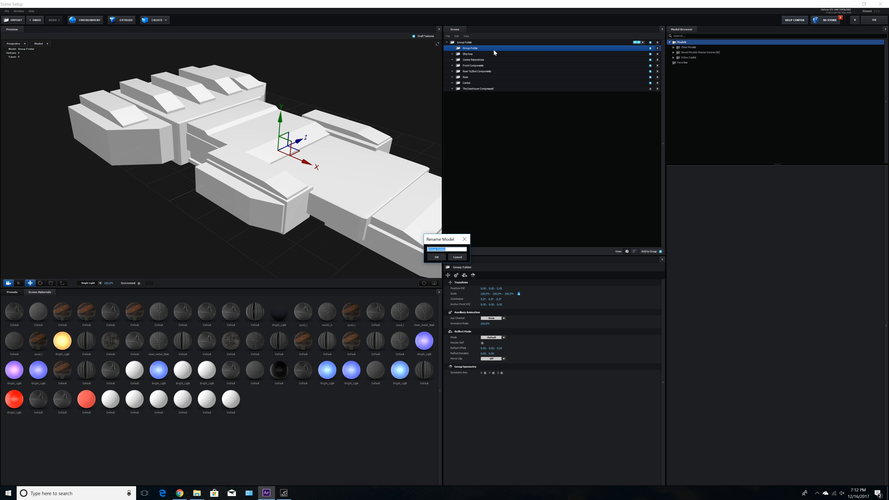
type("Control")
key("Return")
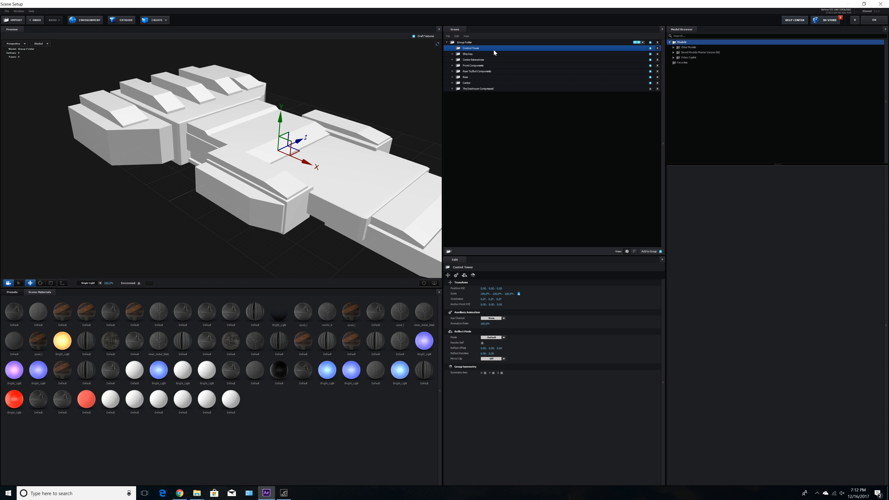
Step: Create a box in the Control Tower folder, raise it above the hull along Y and center the view on it
left_click(150, 22)
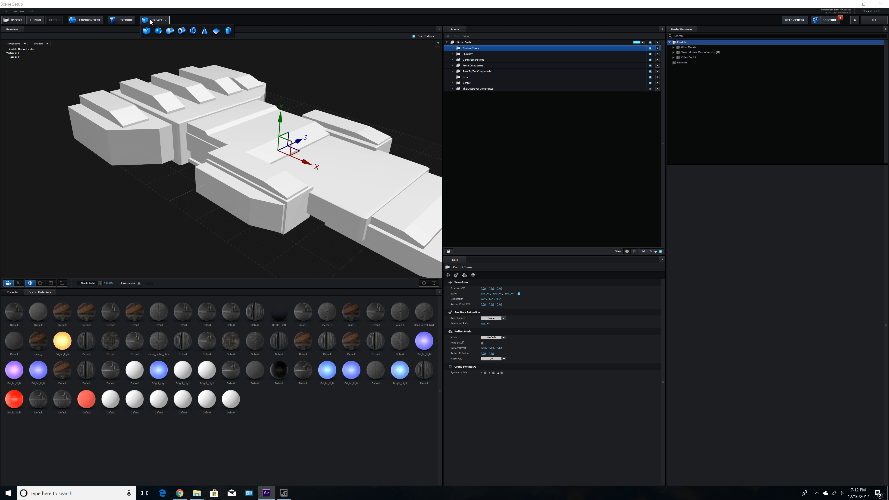
left_click(147, 34)
left_click_drag(256, 168, 265, 169)
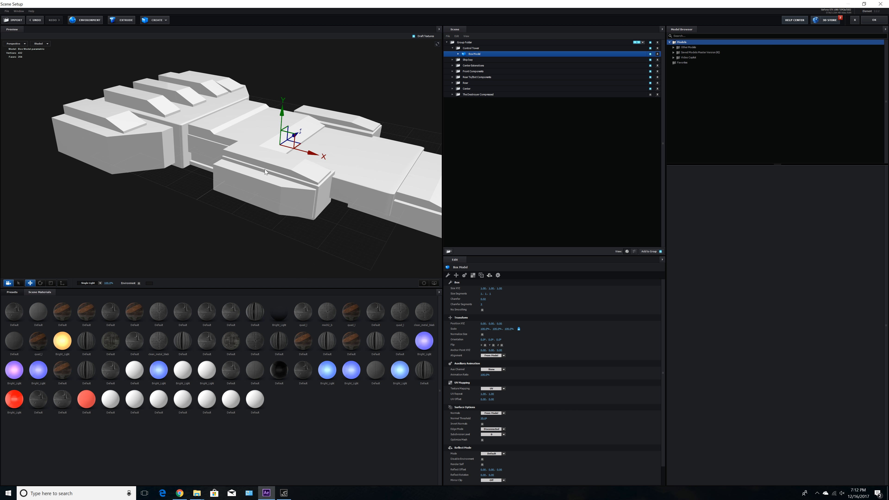
left_click_drag(280, 114, 282, 66)
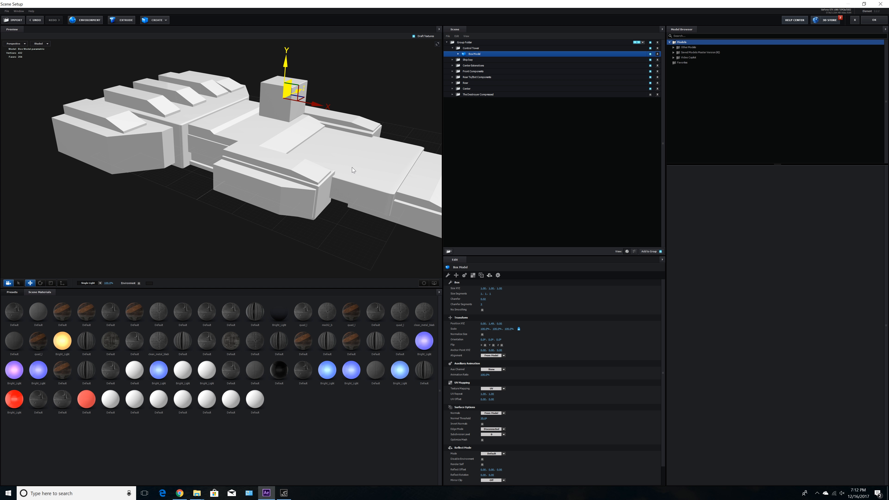
left_click(421, 283)
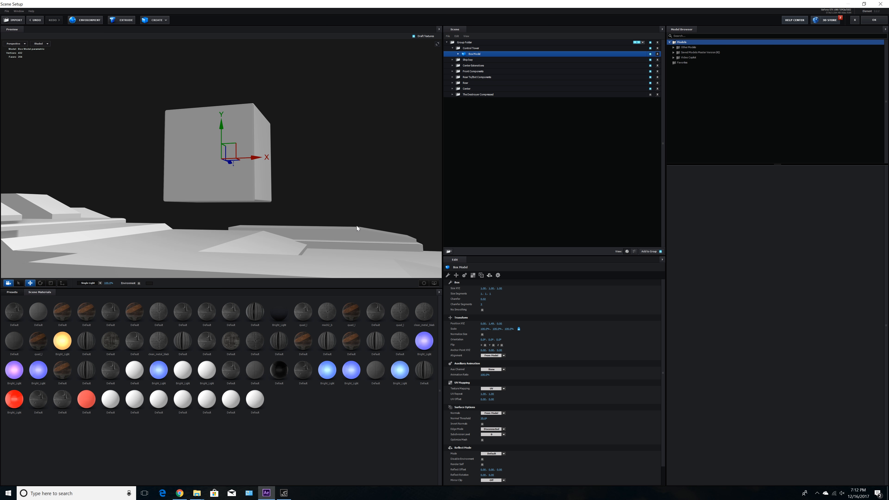
Step: Flatten the new box along its Y axis into a thin slab
left_click(51, 283)
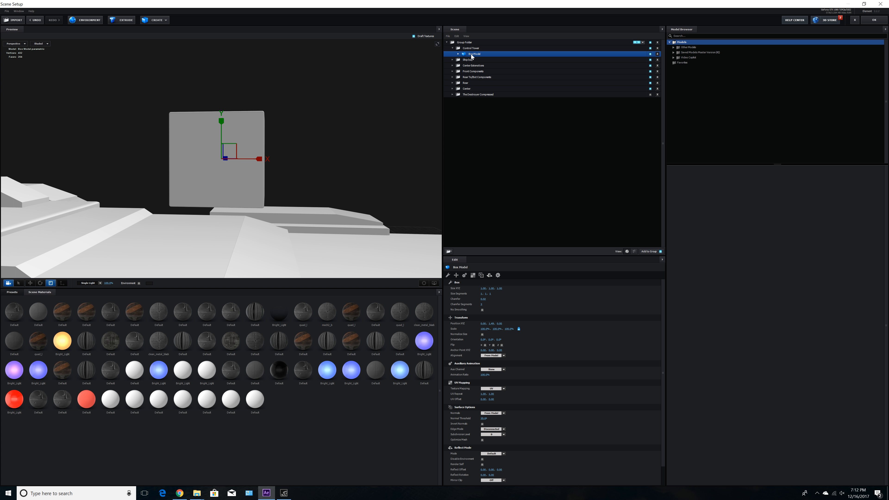
left_click_drag(483, 299, 473, 299)
left_click_drag(221, 121, 221, 150)
left_click_drag(209, 231, 255, 224)
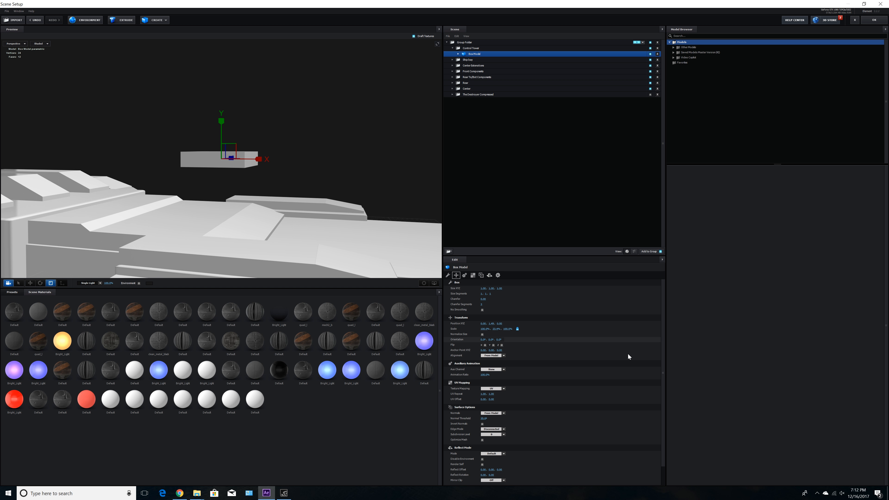
Step: Set the slab's chamfer to 0.05
left_click(482, 299)
type(".")
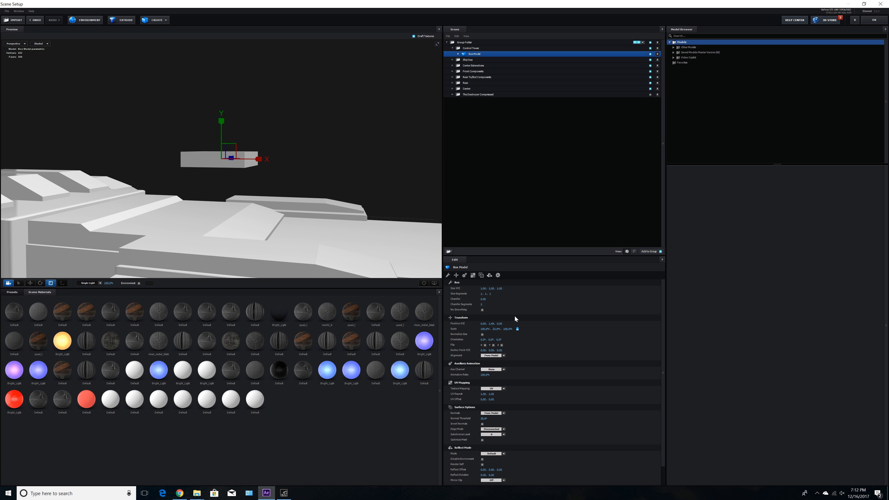
left_click(484, 300)
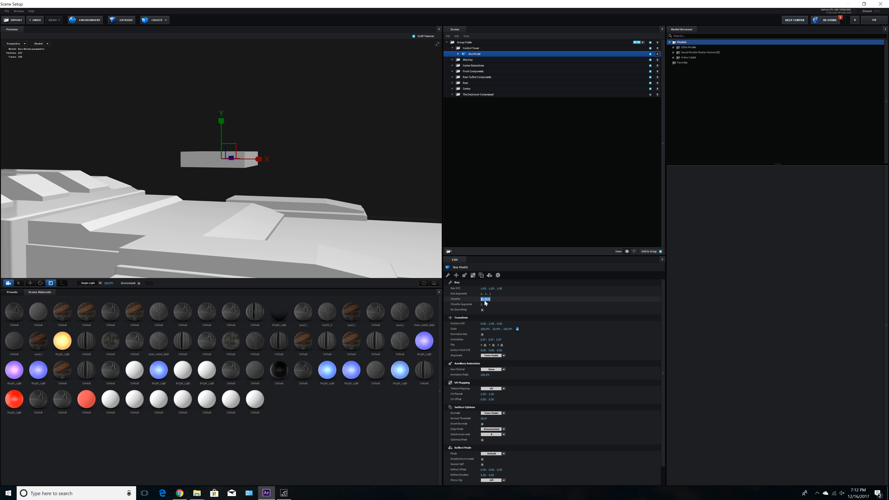
type(".05")
key("Return")
left_click_drag(224, 216, 242, 227)
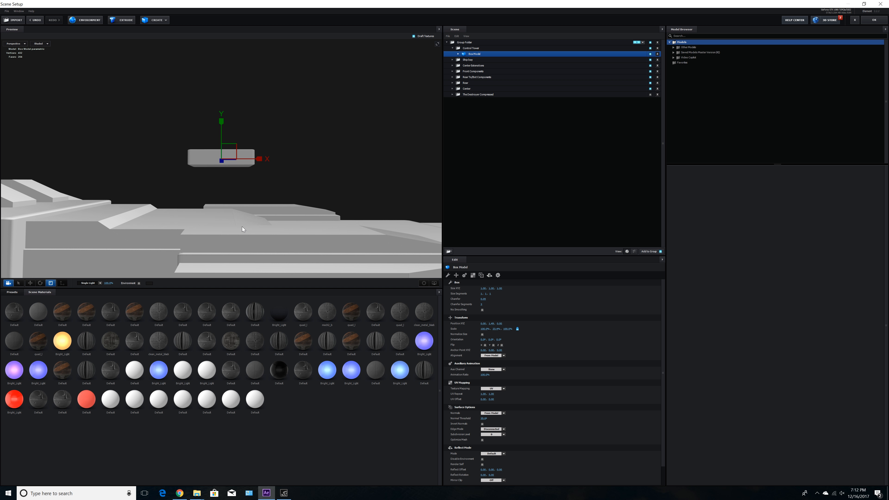
Step: Lower the slab onto the hull's upper surface and shift it toward the rear of the ship
left_click(30, 283)
left_click_drag(222, 131, 214, 179)
left_click_drag(258, 214, 200, 237)
left_click_drag(249, 202, 243, 228)
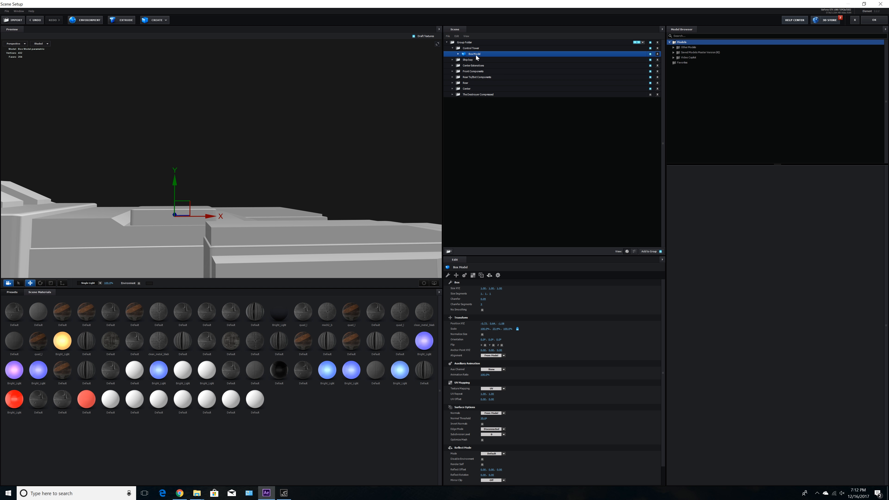
Step: Duplicate the slab, scale the copy uniformly to 80% and raise it onto the top of the original
key("ctrl+d")
left_click(486, 330)
type("80")
key("Return")
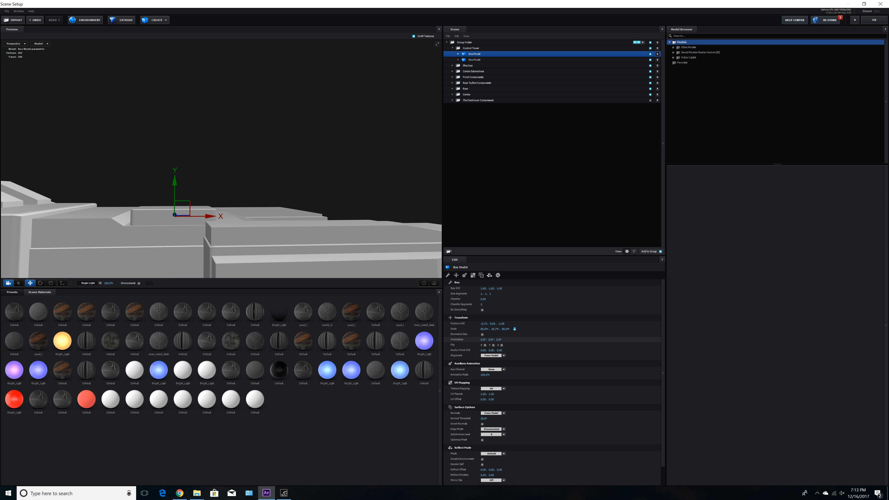
left_click_drag(175, 184, 175, 175)
left_click_drag(208, 246, 208, 257)
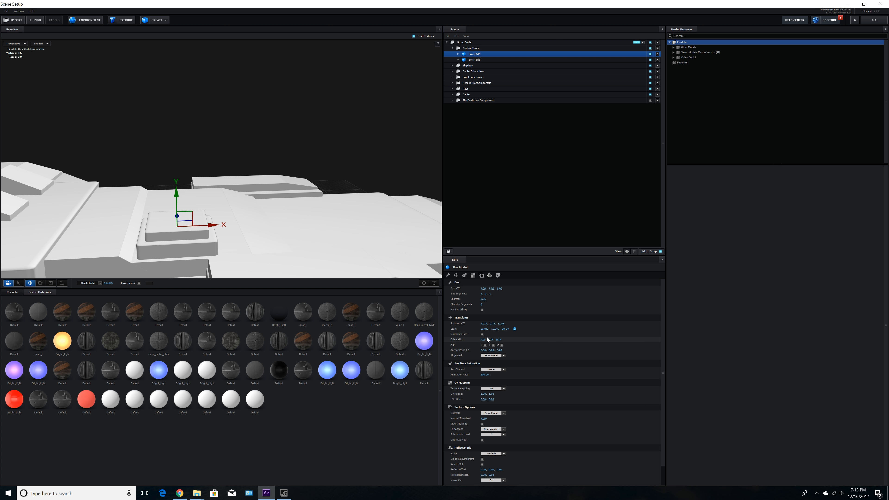
Step: Set the upper slab's uniform scale to 90%
left_click(482, 328)
type("90")
key("Return")
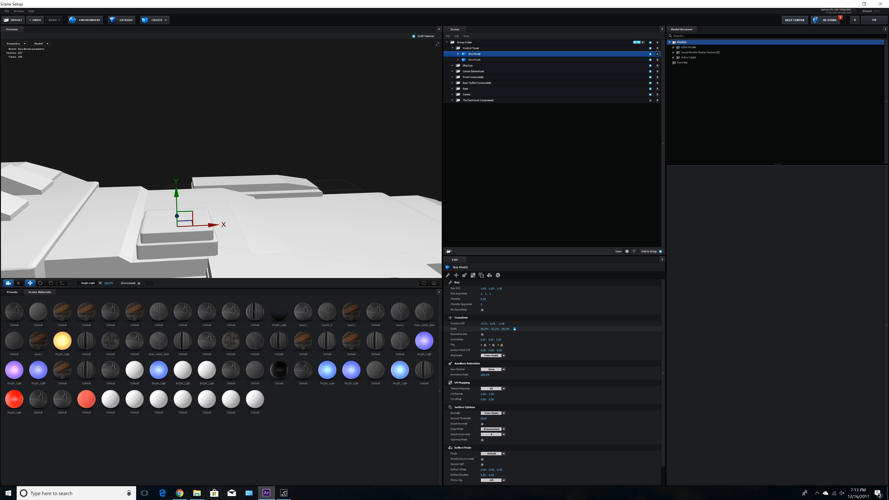
left_click_drag(258, 248, 254, 250)
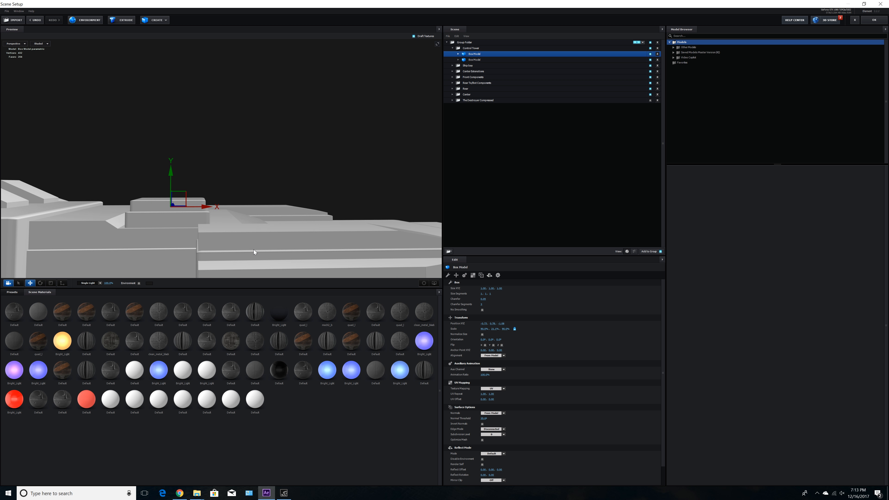
Step: Duplicate the bottom slab and raise one full-size copy along Y to the top of the tower stack
left_click(482, 60)
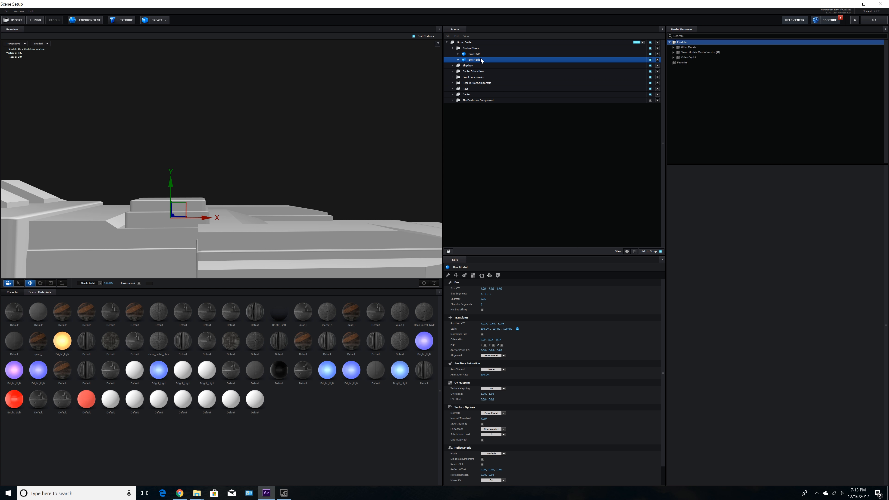
key("ctrl+d")
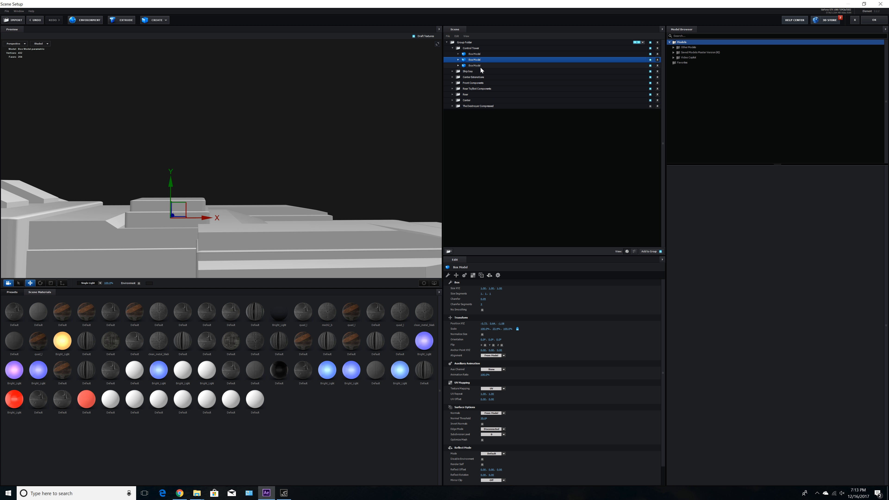
left_click(474, 54)
left_click_drag(171, 186, 176, 162)
Step: Thin the topmost slab along its Y axis and lower it to sit on the slab beneath
left_click(52, 283)
left_click_drag(172, 160, 172, 162)
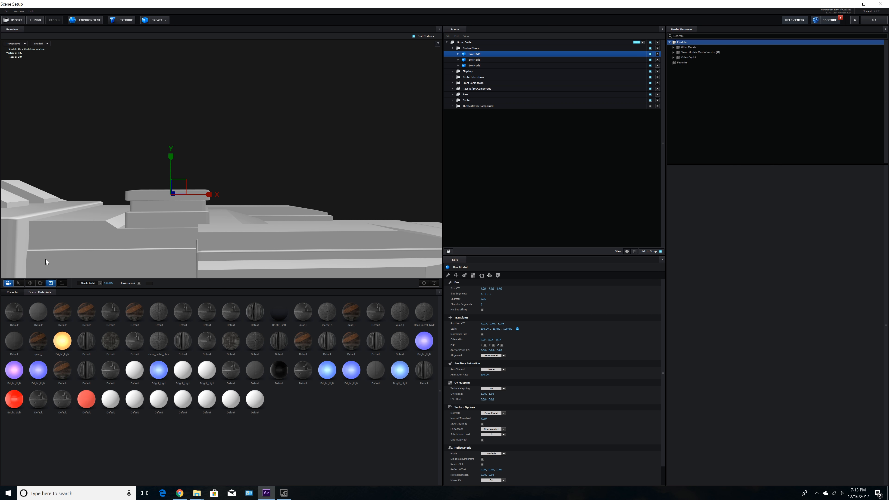
left_click(31, 283)
left_click_drag(172, 161, 171, 167)
mouse_move(265, 204)
left_mouse_down()
mouse_move(185, 211)
mouse_move(262, 208)
left_mouse_up()
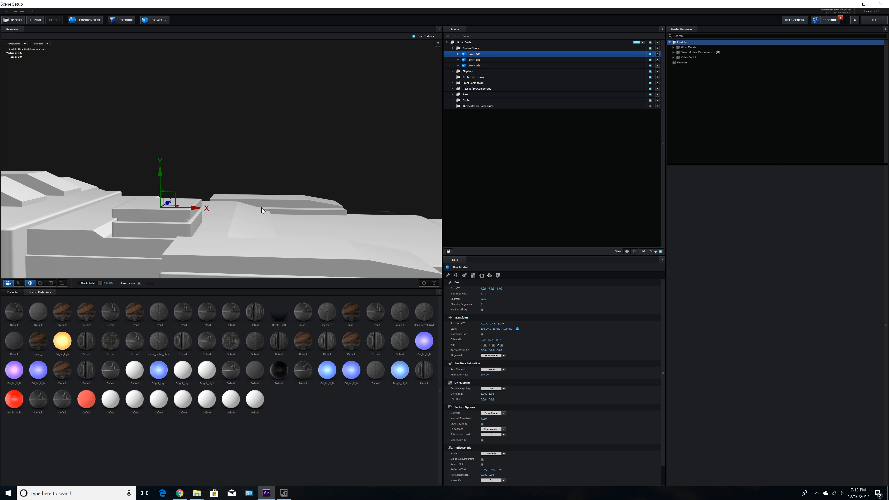
Step: Stretch the whole Control Tower folder along the X axis and return to the move tool
left_click(480, 49)
left_click(50, 283)
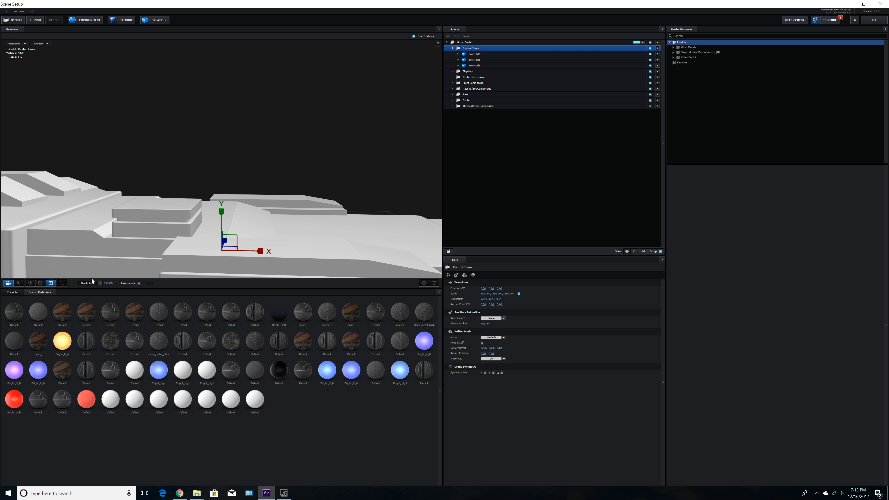
left_click_drag(261, 253, 287, 241)
left_click(30, 283)
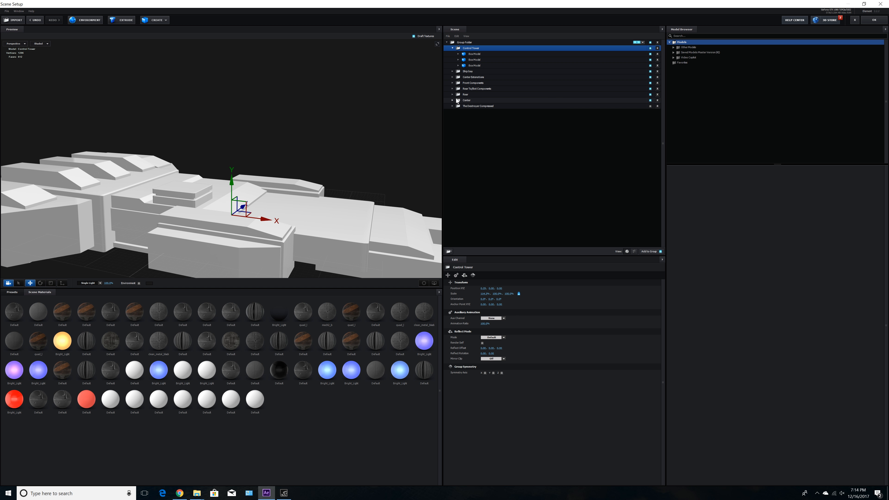
Step: Duplicate Main Component 1 from the rear Top Components folder and move the copy into the Control Tower folder
left_click(472, 83)
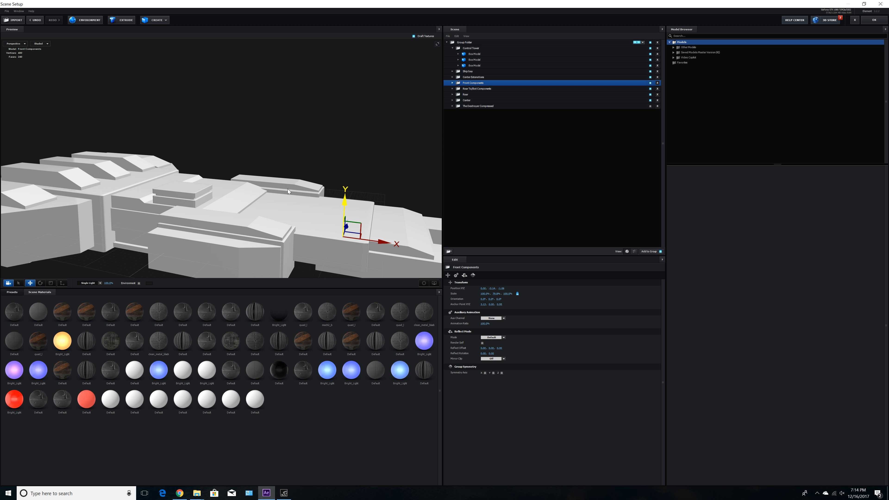
left_click(452, 88)
left_click(476, 96)
left_click(459, 95)
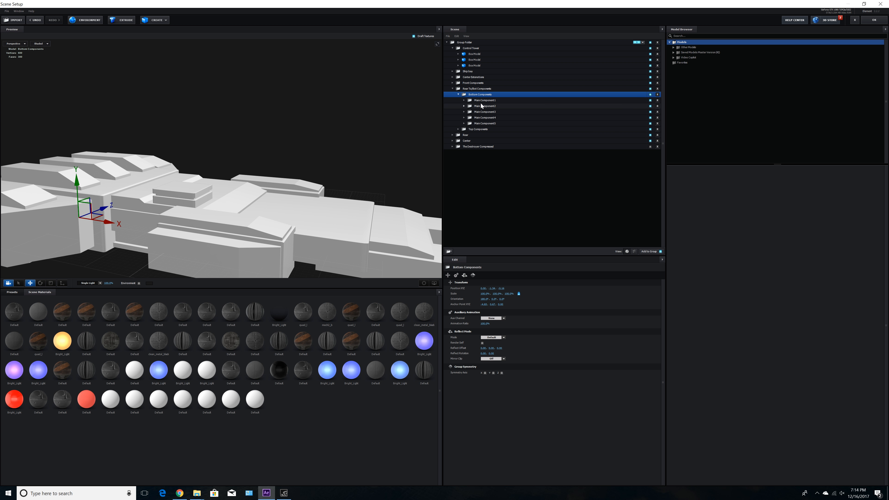
left_click(485, 100)
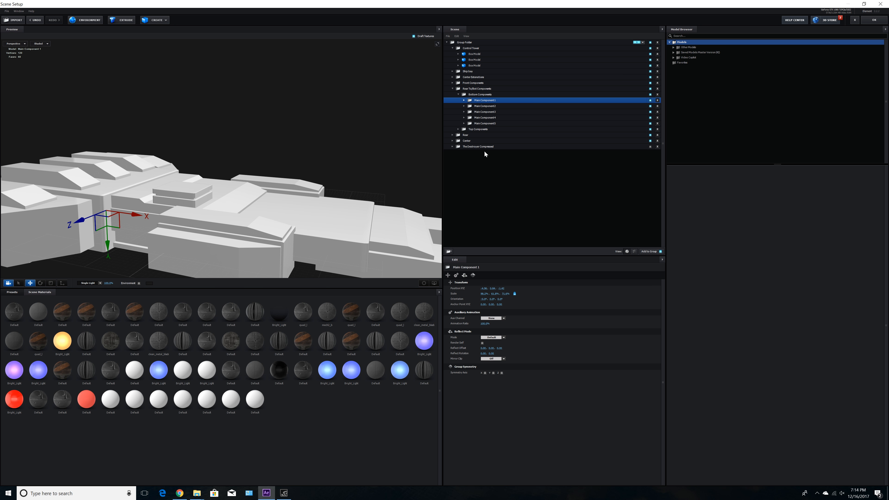
left_click(458, 95)
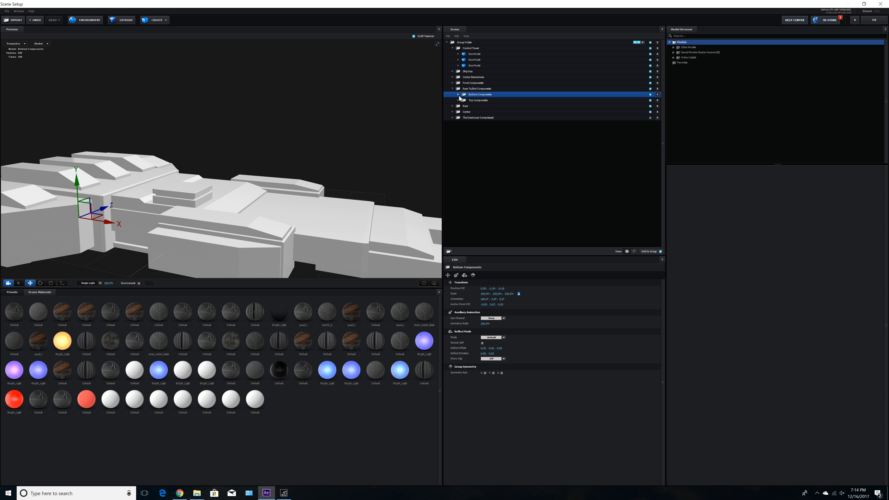
left_click(458, 100)
left_click(469, 107)
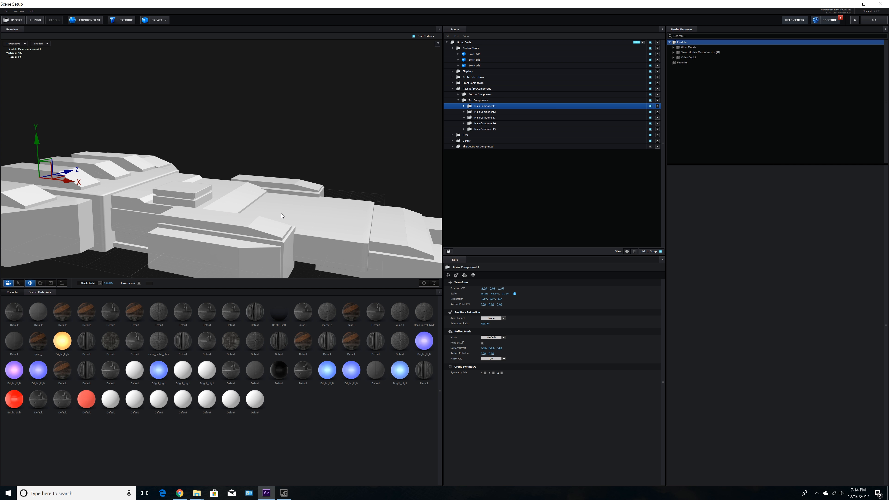
key("ctrl+d")
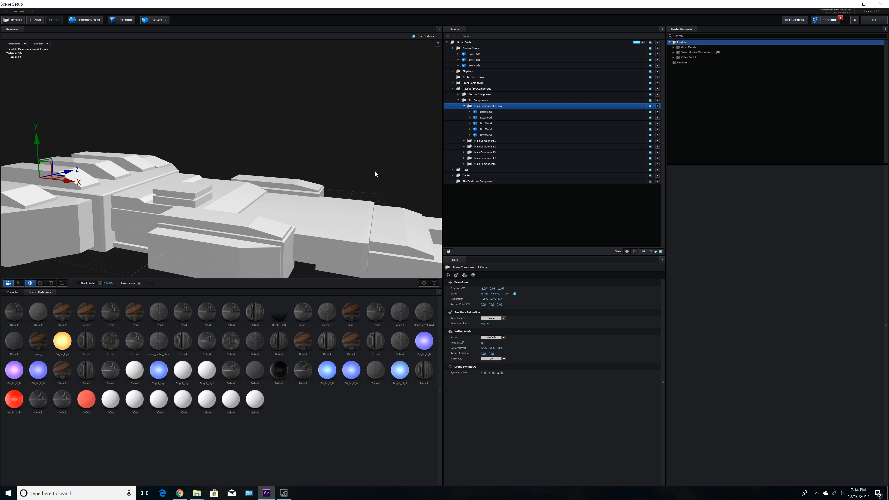
left_click_drag(482, 106, 479, 48)
left_click(452, 124)
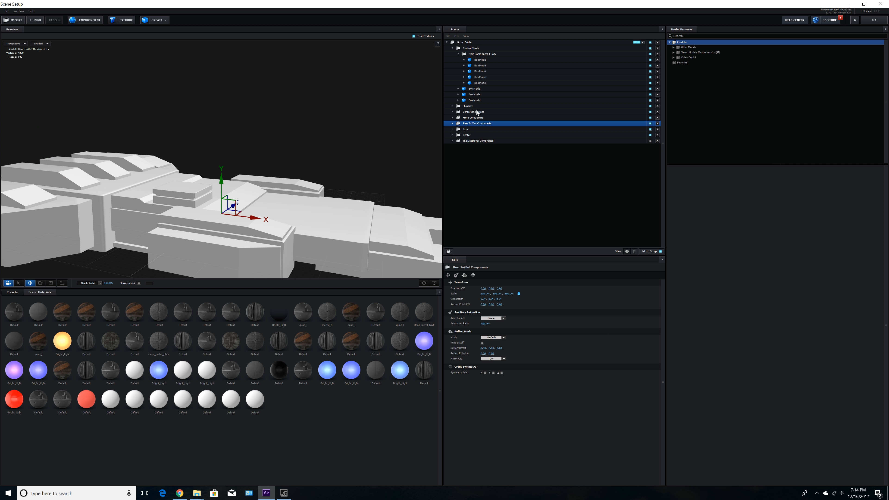
Step: Rename the copied component folder inside Control Tower as Main Component 1
double_click(481, 53)
left_click_drag(453, 250, 510, 250)
key("BackSpace")
key("Return")
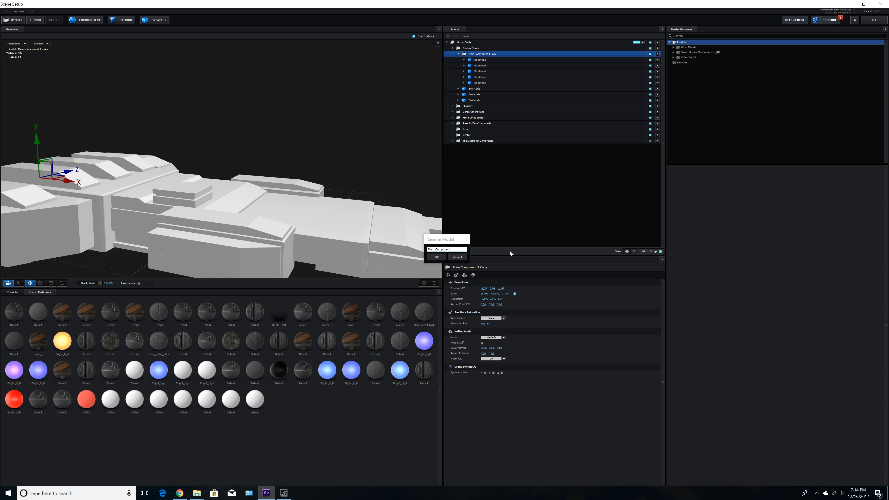
Step: Shrink the Control Tower's Main Component 1 along its length and width to suit the small tower top
left_click_drag(69, 184, 208, 205)
left_click_drag(248, 230, 224, 238)
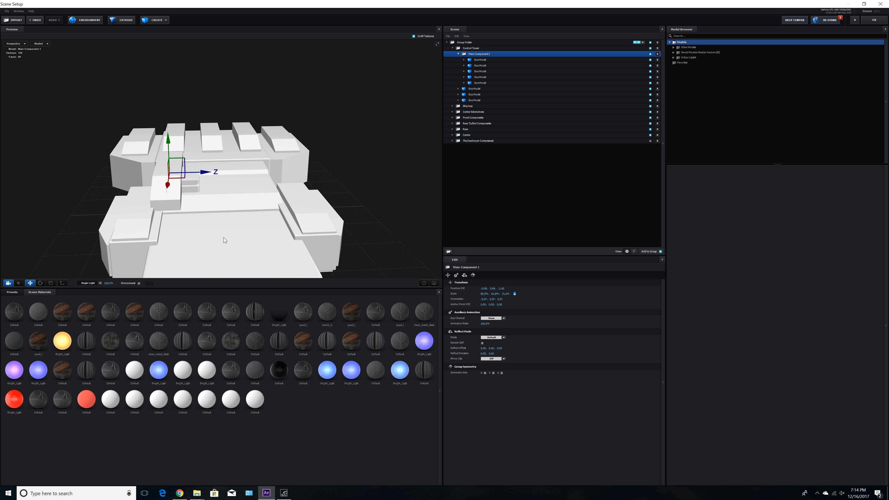
left_click(51, 283)
left_click_drag(208, 172, 248, 203)
left_click_drag(213, 178, 219, 178)
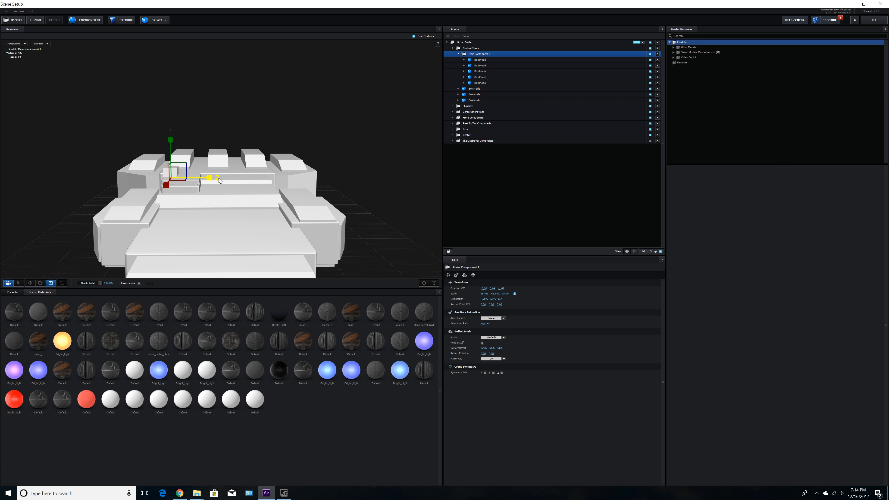
Step: Raise Main Component 1 along Y clear of the hull and flatten its height into a smaller block
left_click(30, 283)
left_click_drag(173, 148, 174, 130)
left_click_drag(177, 151, 168, 133)
left_click_drag(246, 196, 251, 190)
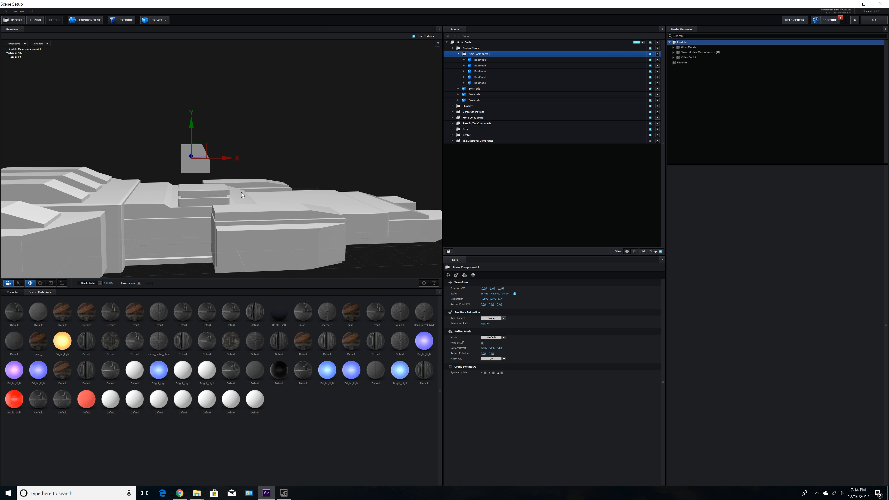
left_click(50, 283)
left_click_drag(191, 121, 194, 130)
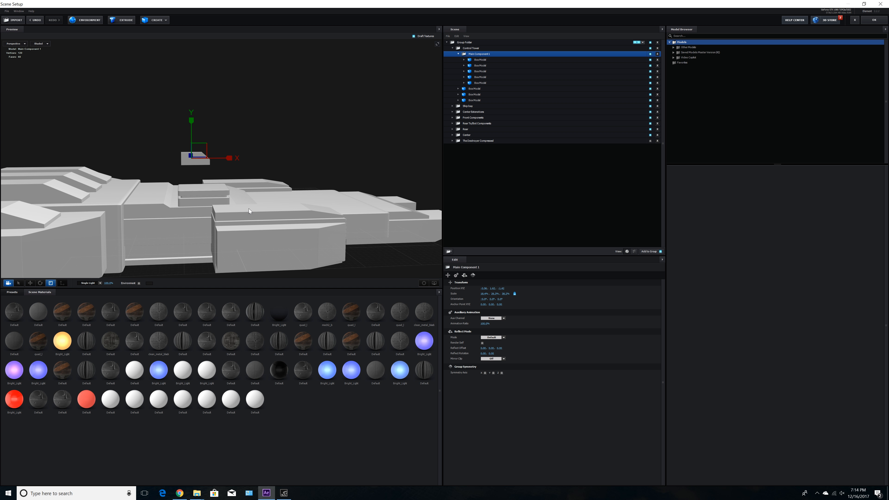
left_click_drag(250, 190, 211, 153)
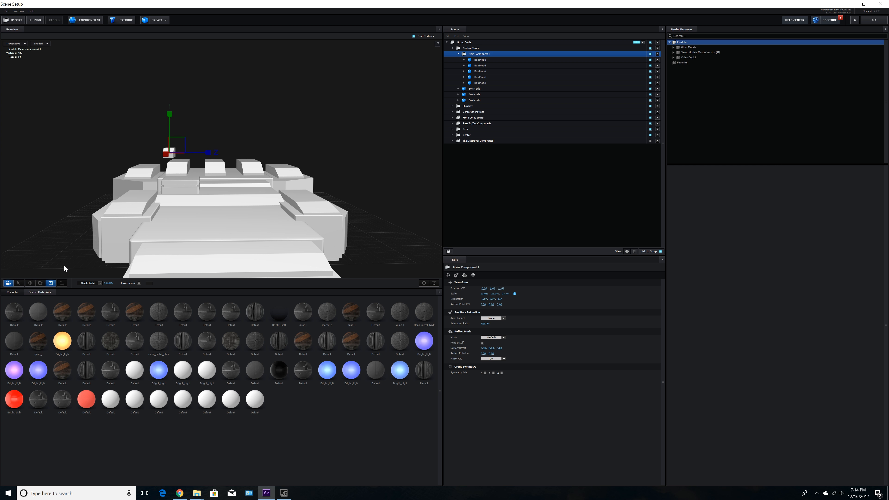
Step: Shift Main Component 1 along Z over the tower and lower it onto the topmost slab
left_click(31, 284)
left_click_drag(203, 156, 216, 155)
left_click_drag(184, 119, 184, 141)
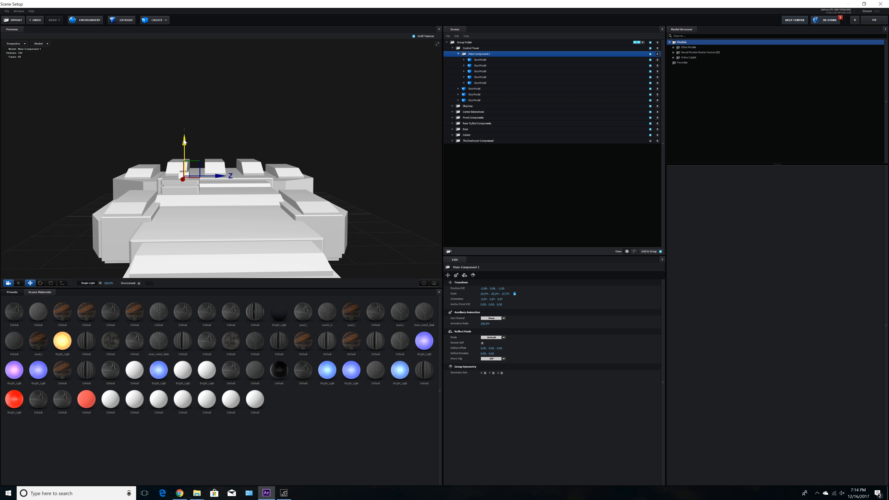
left_click_drag(240, 185, 362, 279)
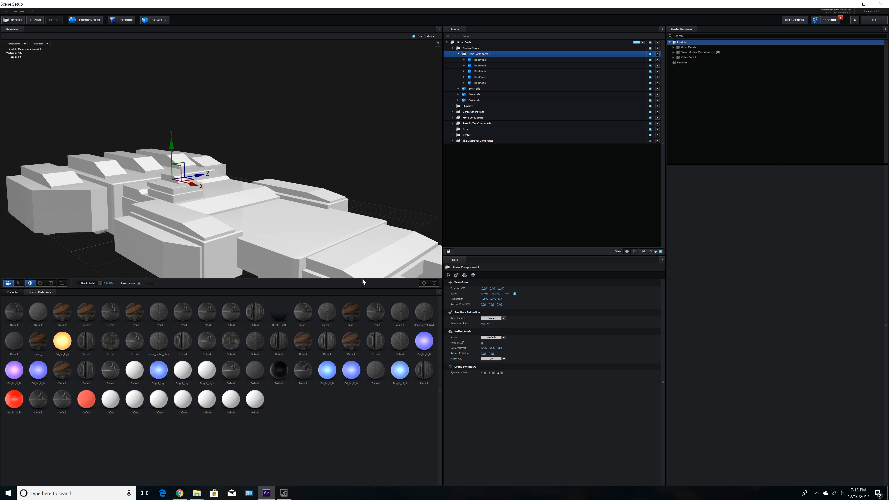
left_click(423, 286)
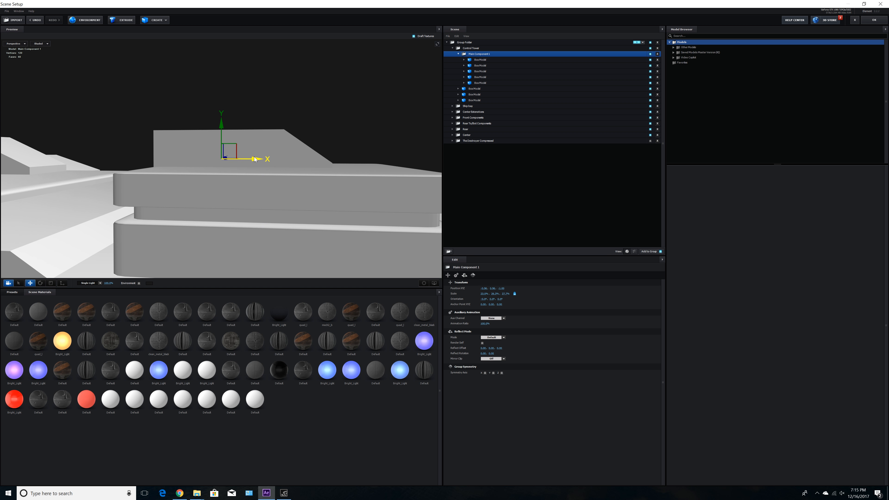
Step: Slide Main Component 1 forward along X and adjust its Z position to the middle of the tower top
left_click_drag(254, 159, 297, 159)
left_click_drag(316, 224, 301, 220)
left_click_drag(254, 169, 236, 174)
scroll(291, 181, "down", 3)
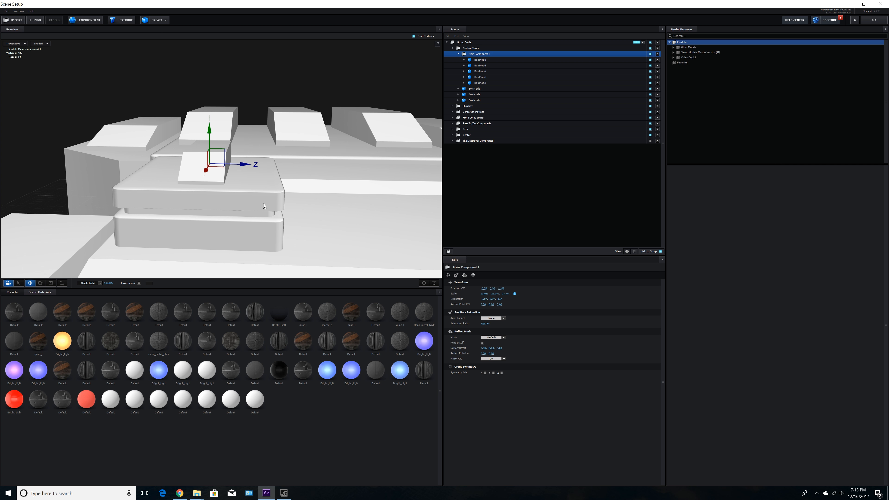
left_click_drag(264, 203, 264, 200)
left_click_drag(249, 161, 244, 161)
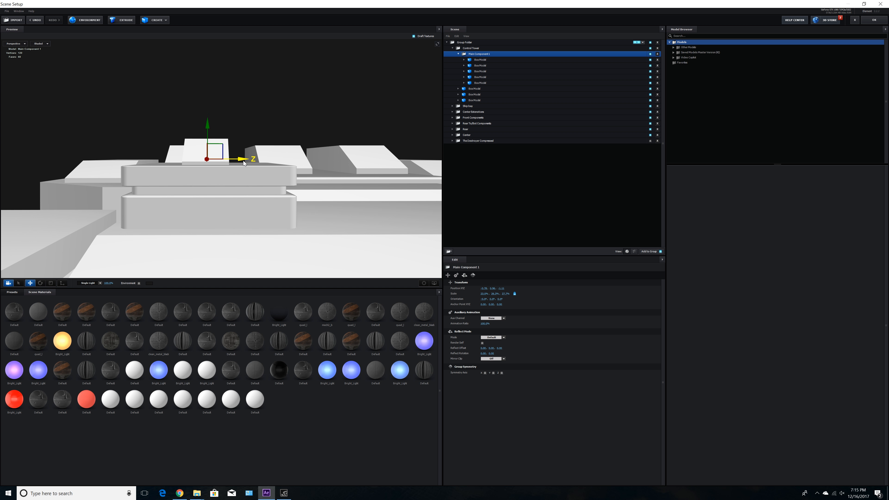
left_click_drag(243, 161, 245, 161)
Step: Duplicate Main Component 1, move the copy along Z to the tower's outer edge and shrink it into a thin fin
key("ctrl+d")
left_click_drag(247, 162, 200, 172)
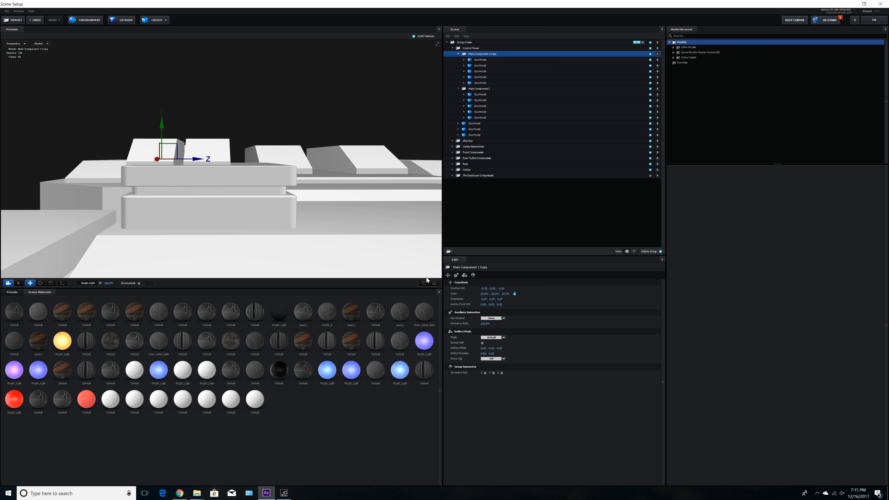
left_click_drag(484, 294, 478, 296)
left_click_drag(293, 236, 245, 252)
left_click(51, 283)
mouse_move(203, 164)
left_mouse_down()
mouse_move(194, 162)
mouse_move(232, 175)
mouse_move(213, 191)
mouse_move(258, 184)
mouse_move(215, 176)
left_mouse_up()
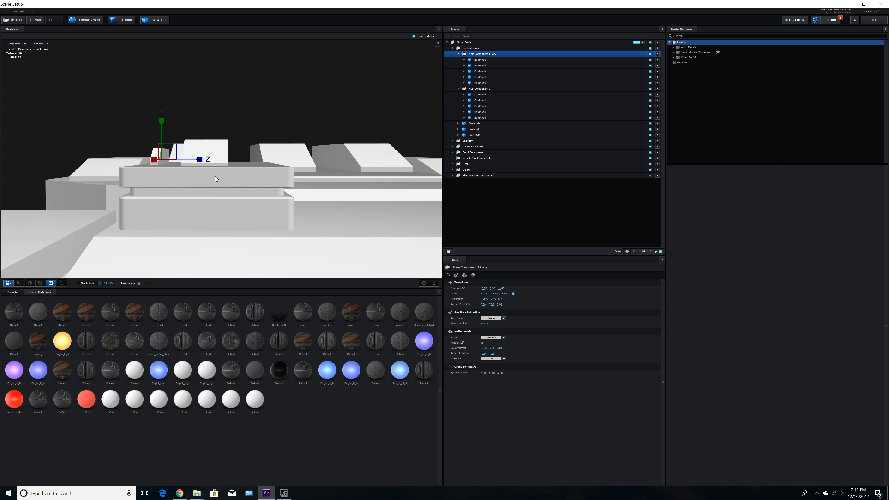
Step: Collapse both component folders in Control Tower and rename the thin fin's folder as Main Component 2
left_click(458, 88)
left_click(460, 54)
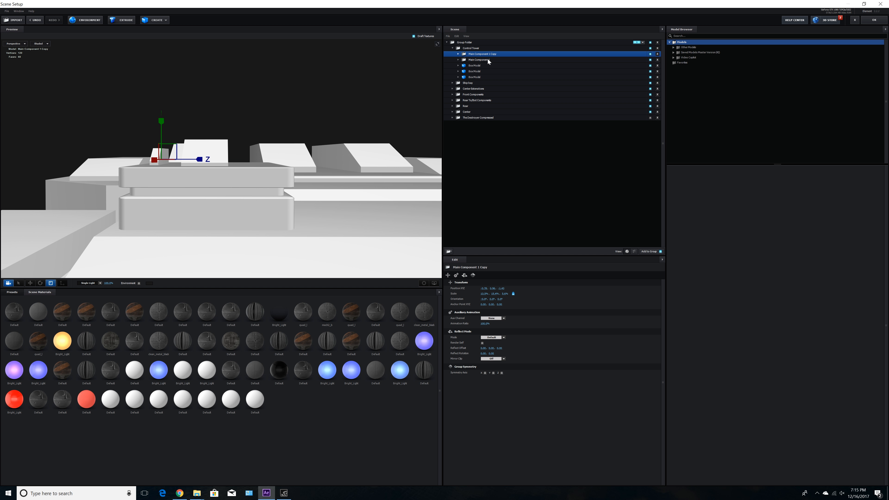
double_click(488, 59)
left_click(458, 258)
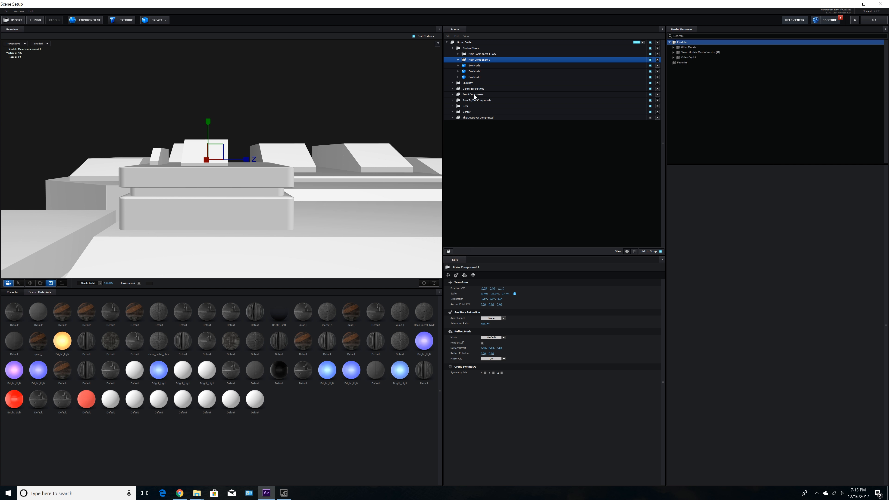
double_click(488, 54)
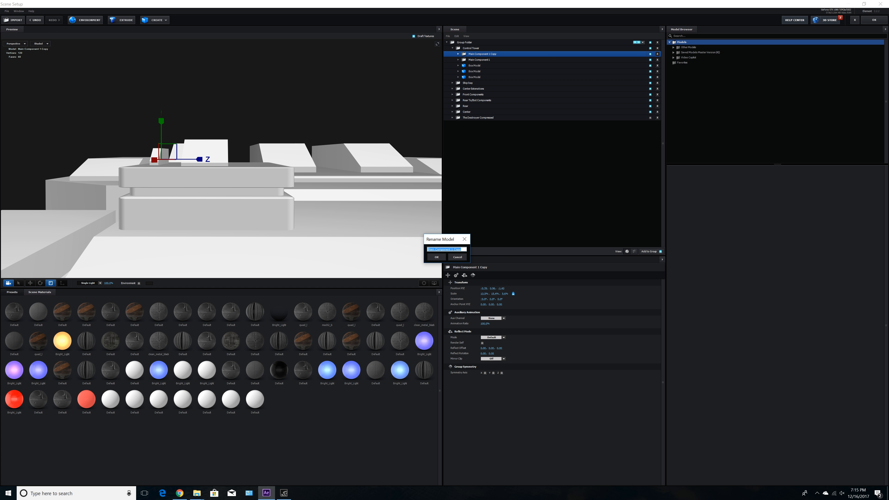
left_click_drag(461, 249, 453, 249)
key("Return")
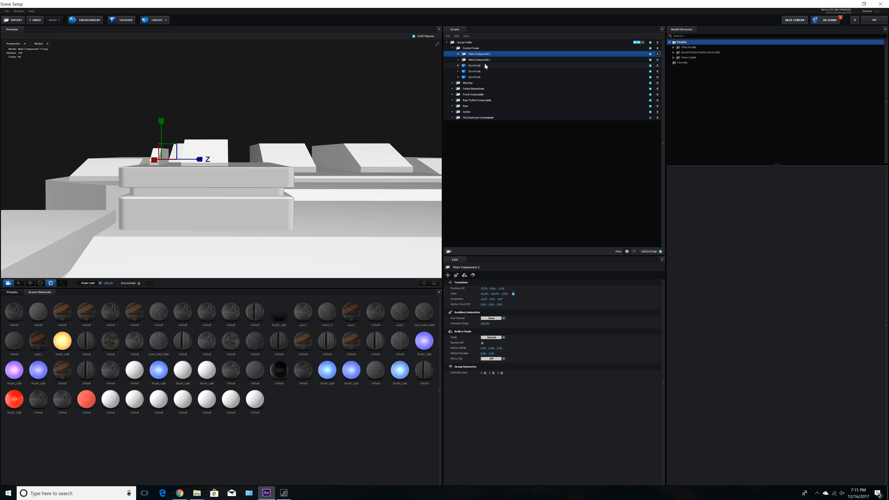
Step: Duplicate Main Component 2 and move the copy along Z to the opposite side of the tower top
key("ctrl+d")
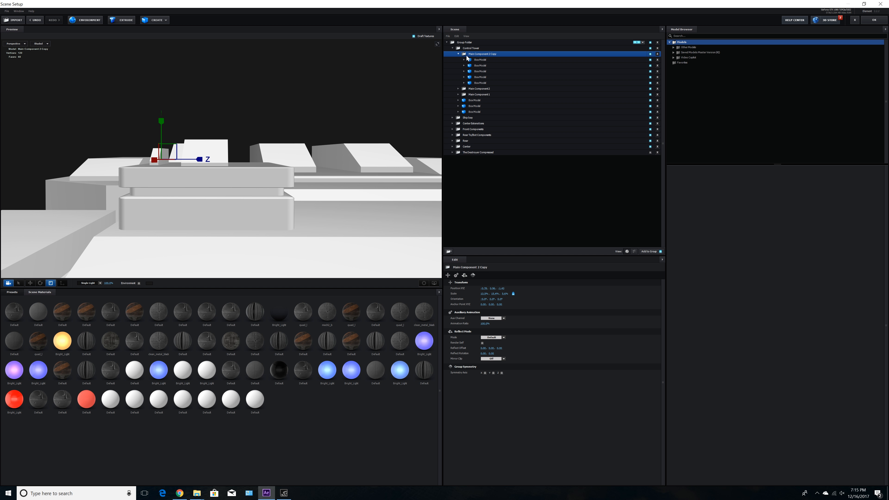
left_click(459, 54)
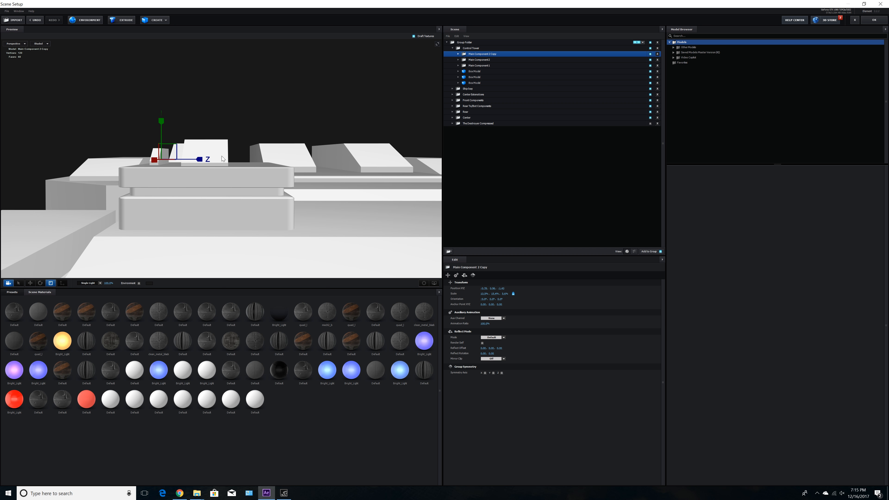
left_click(30, 283)
left_click_drag(199, 159, 254, 208)
left_click_drag(272, 176, 262, 223)
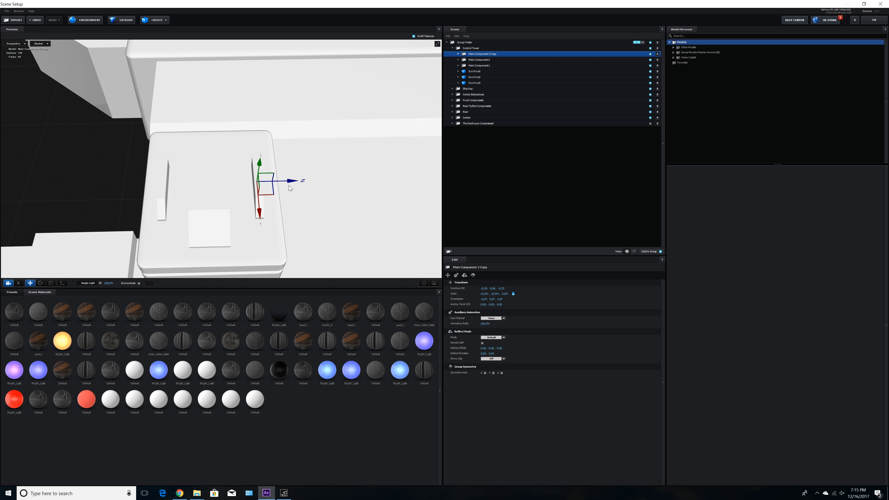
left_click_drag(286, 185, 288, 186)
Step: Nudge Main Component 1 along Z to centre it between the two thin fins
left_click(489, 65)
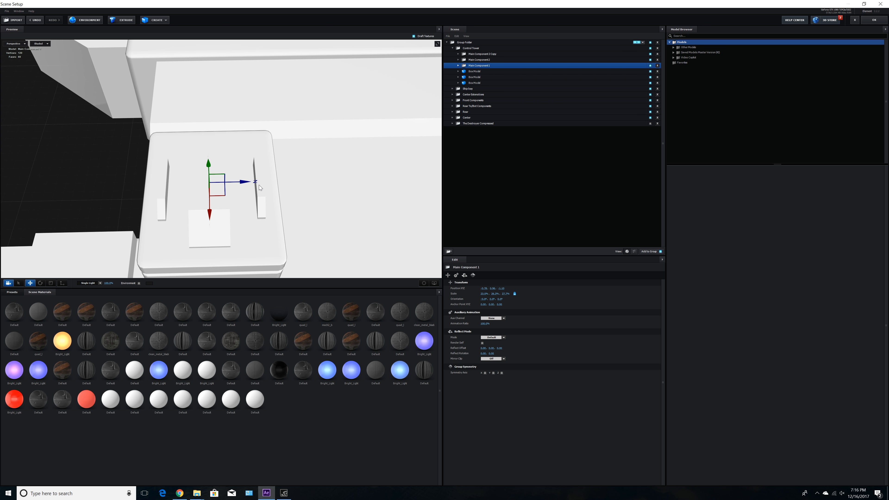
left_click_drag(247, 182, 249, 182)
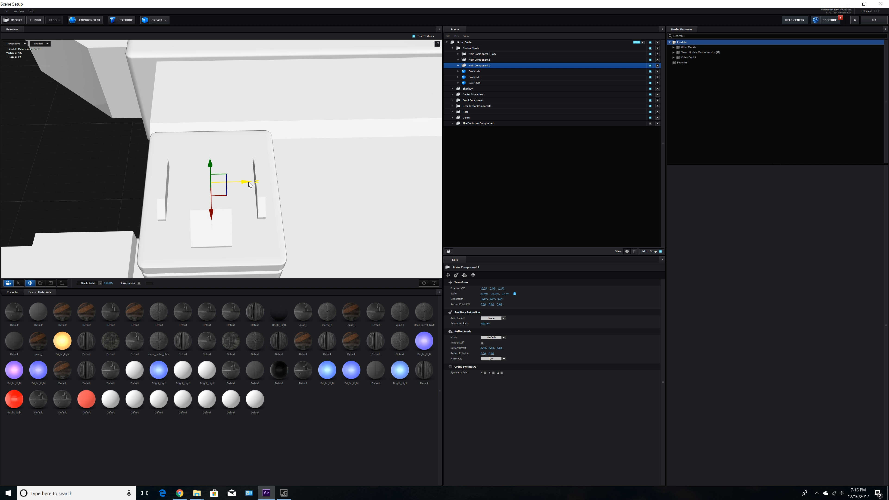
left_click_drag(304, 238, 440, 167)
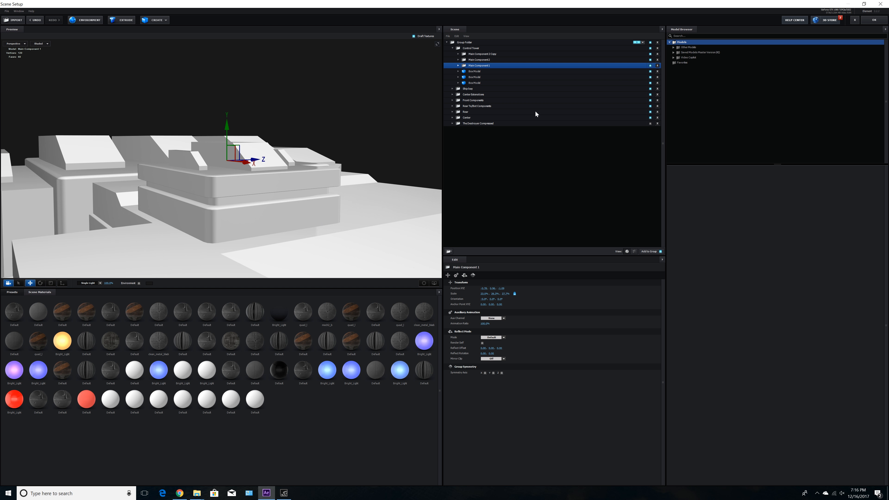
Step: Rename the second fin's folder as Main Component 3
double_click(493, 54)
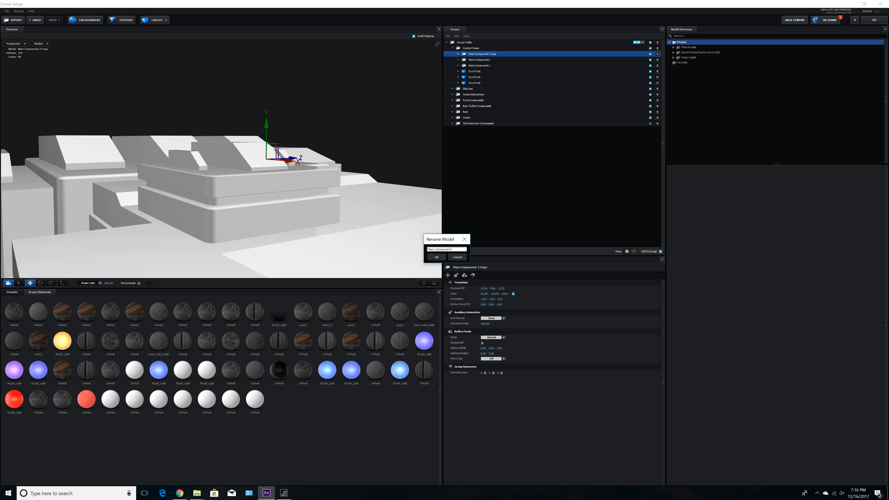
type("3")
key("Return")
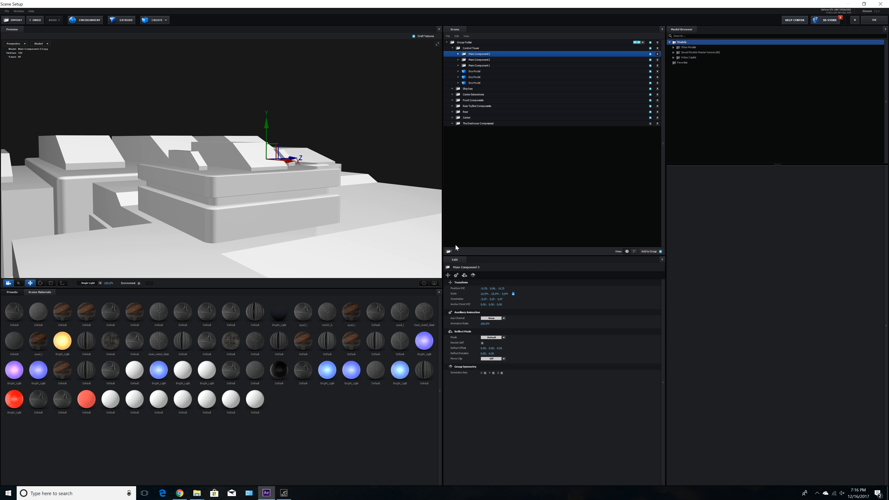
Step: Accept the scene changes, save the After Effects project and orbit the camera to view the ship from above
left_click(864, 21)
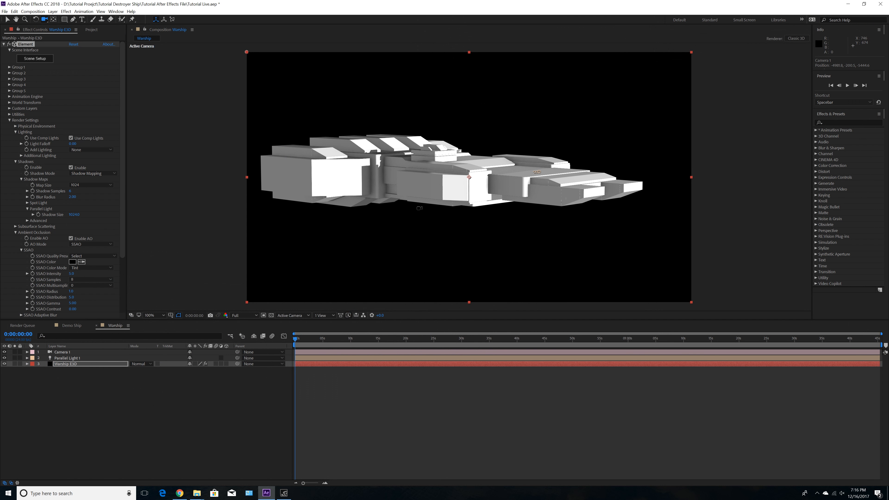
left_click(5, 12)
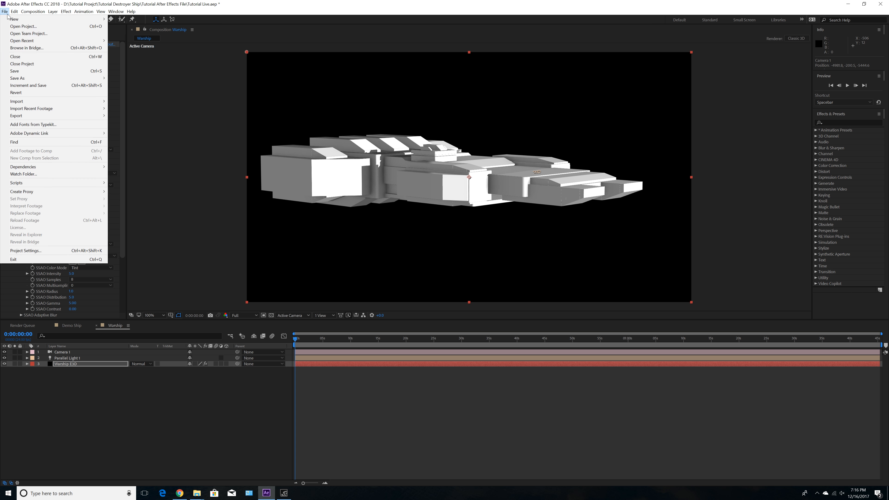
left_click(18, 72)
left_click_drag(537, 184, 496, 215)
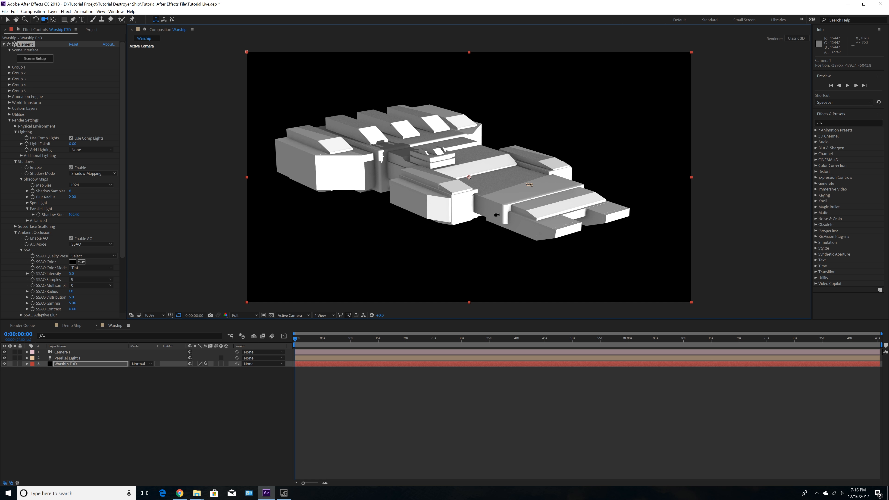
Step: Reopen the Element scene setup for the Warship E3D layer
left_click_drag(512, 195, 495, 209)
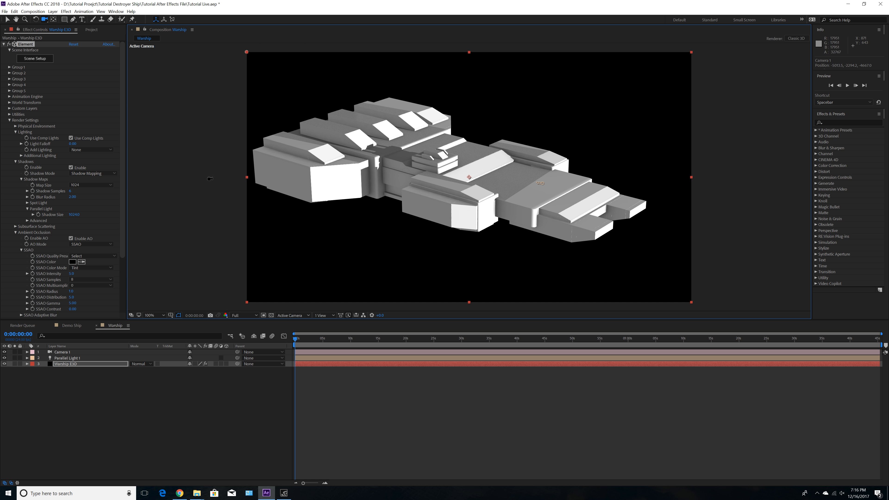
left_click(5, 11)
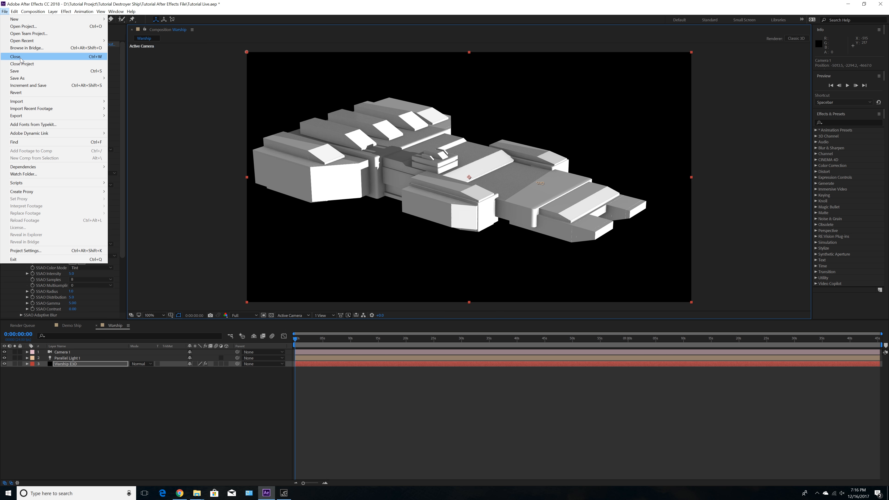
left_click(36, 55)
left_click(34, 58)
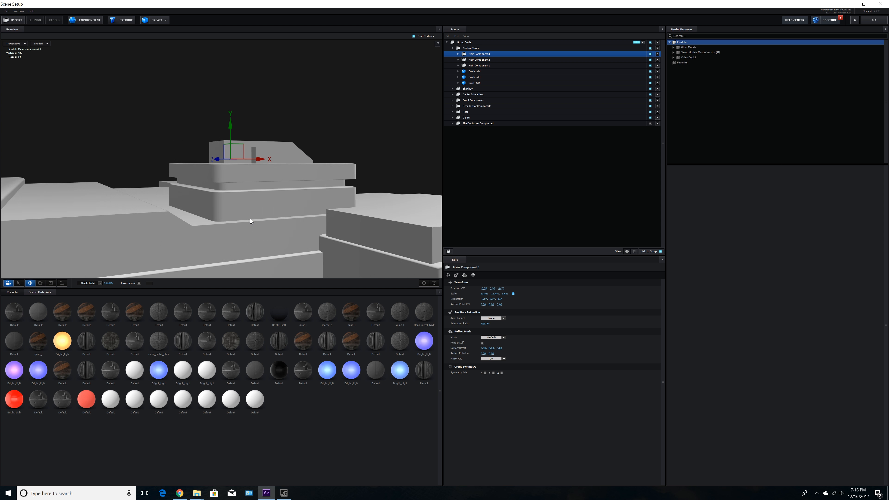
Step: Collapse the Control Tower folder and create a new folder named Center engines inside the Group Folder
scroll(250, 218, "down", 10)
left_click_drag(254, 217, 382, 159)
scroll(259, 214, "down", 4)
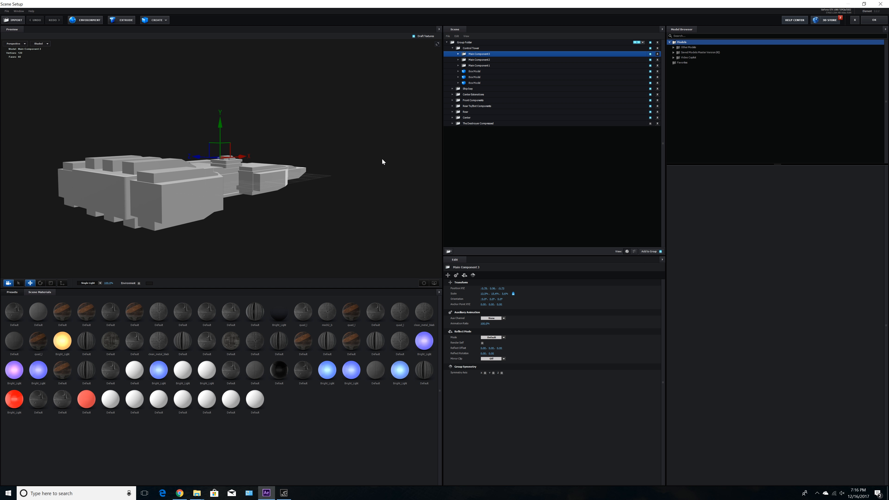
left_click(452, 48)
left_click(465, 43)
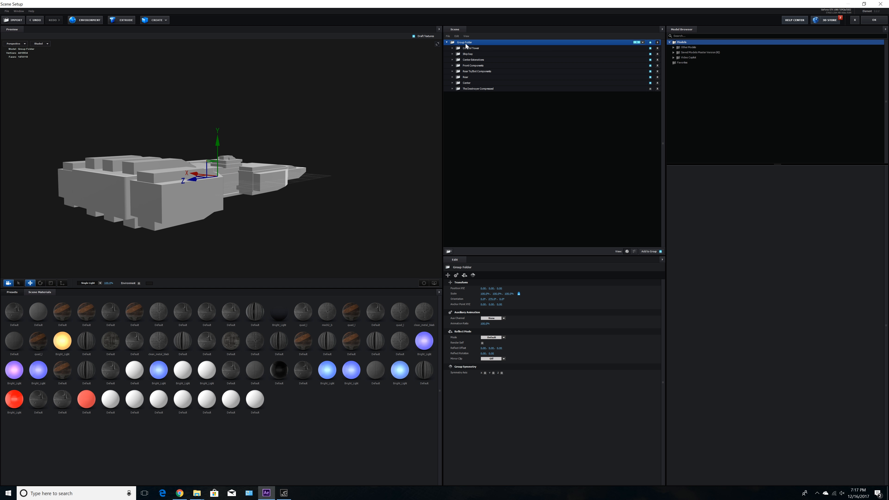
left_click(448, 252)
double_click(503, 48)
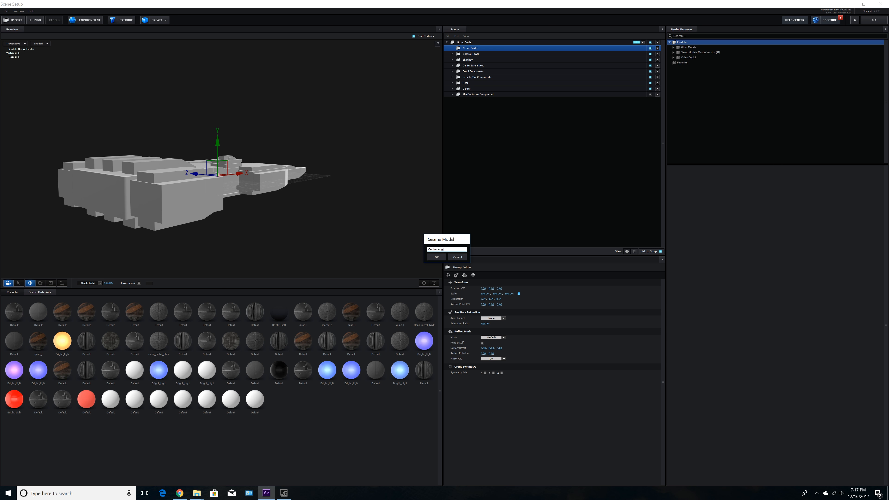
key("Return")
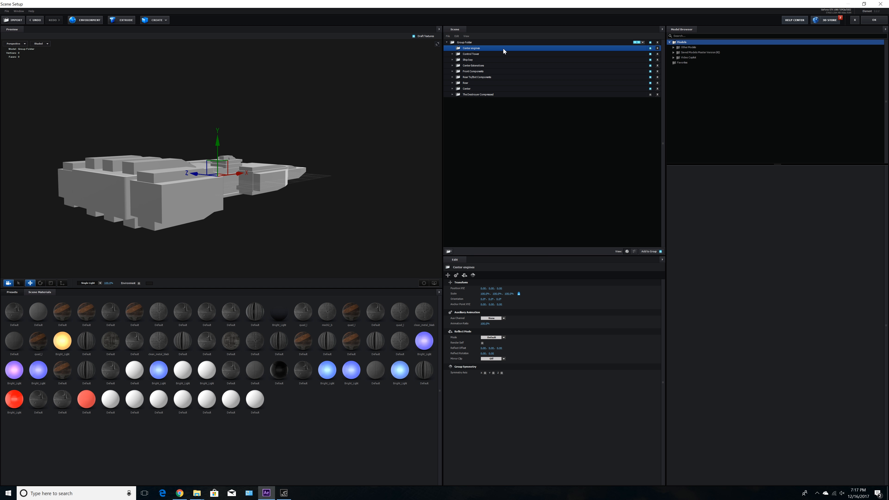
Step: Add a box model to the Center engines folder and move it along X out behind the hull's rear
left_click(156, 21)
left_click(146, 31)
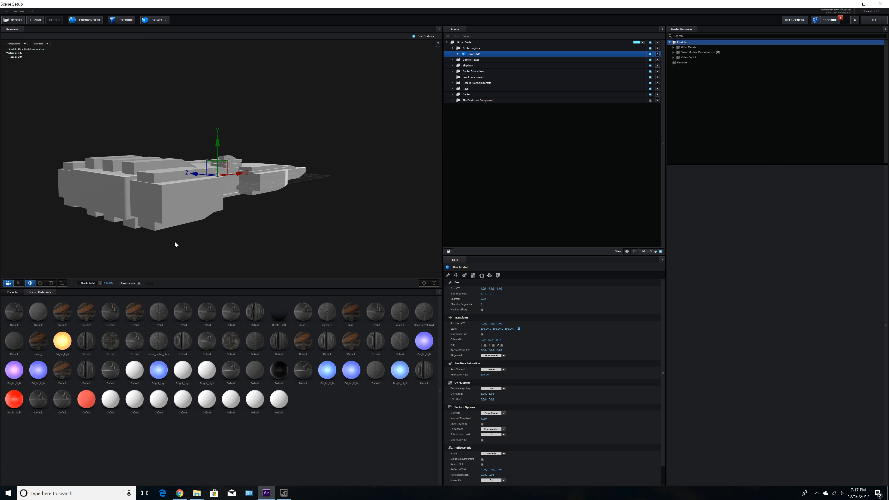
left_click_drag(232, 179, 95, 196)
left_click(155, 22)
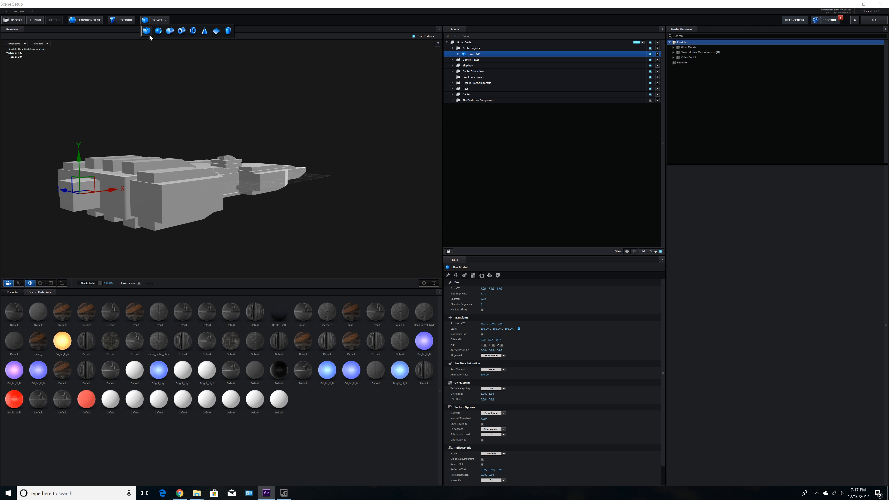
left_click_drag(79, 158, 79, 153)
Step: Scale the box down along Y and up along Z into a thin, wide plate
left_click(51, 283)
left_click_drag(73, 244, 141, 242)
left_click_drag(191, 148, 189, 157)
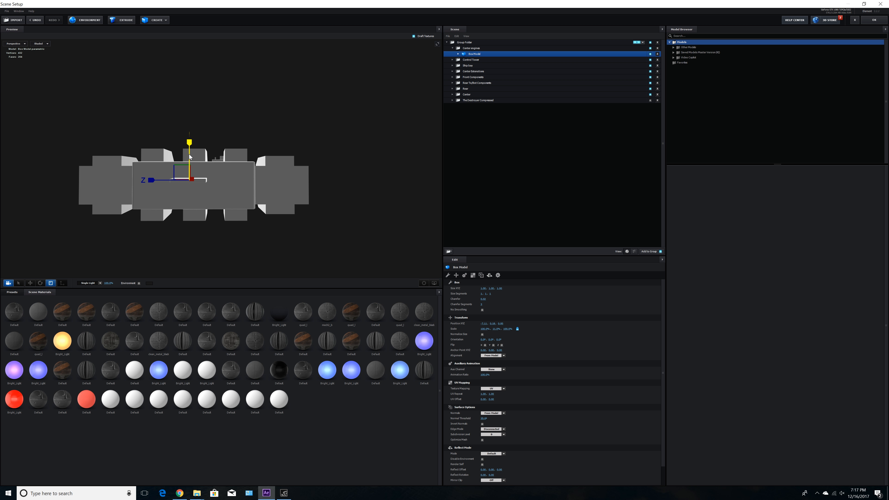
left_click_drag(250, 182, 241, 192)
left_click_drag(111, 218, 80, 220)
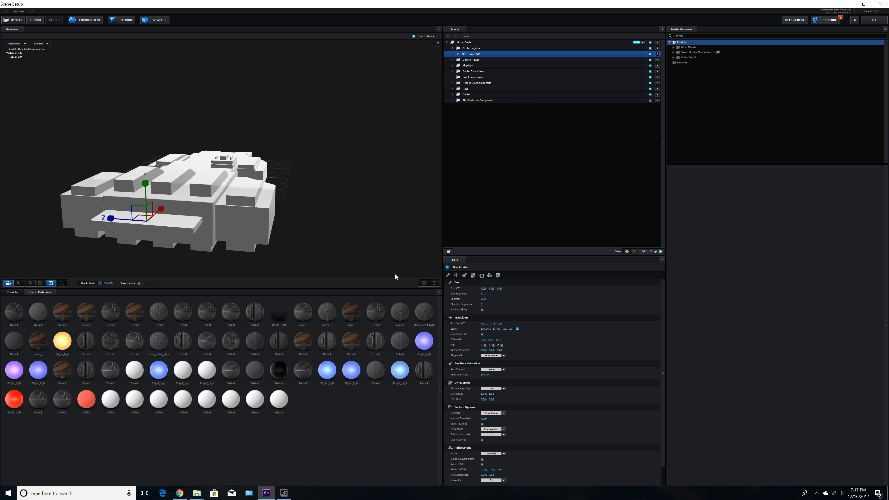
Step: Adjust the plate's Z width and position to fit the centre section, and set its chamfer to 0.00
left_click(424, 283)
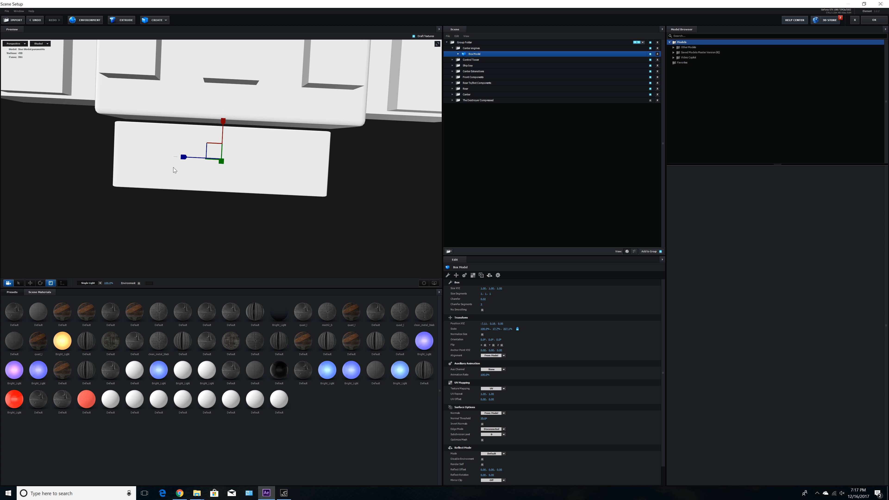
mouse_move(187, 158)
left_mouse_down()
mouse_move(171, 162)
mouse_move(197, 157)
left_mouse_up()
left_click(31, 284)
left_click_drag(239, 209, 246, 198)
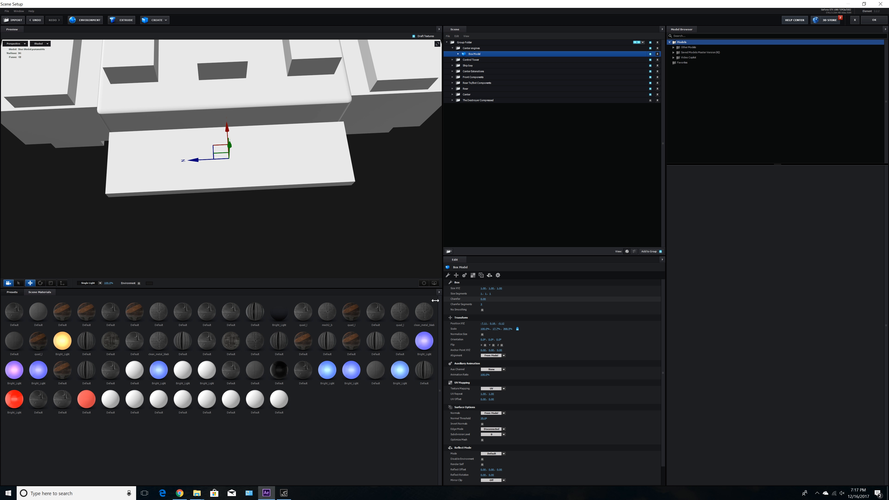
Step: Raise the plate along Y towards the upper edge and move it along X into the hull's rear face
left_click_drag(266, 234, 285, 205)
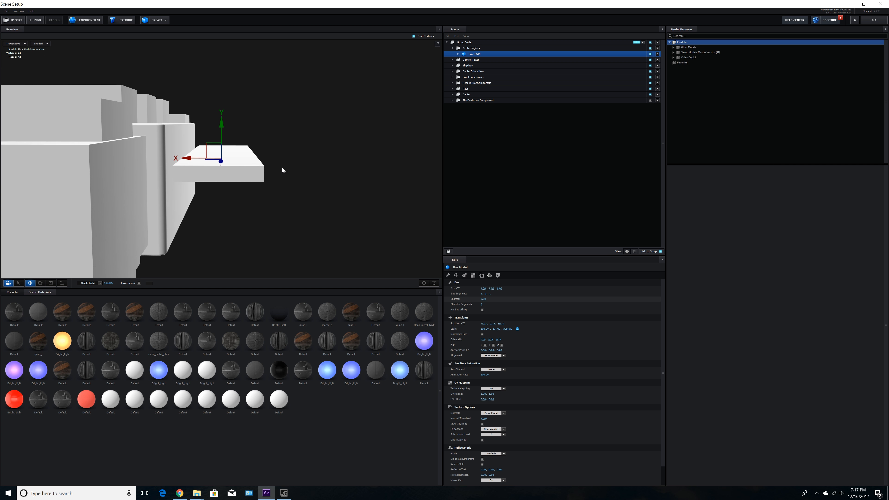
left_click_drag(222, 126, 222, 108)
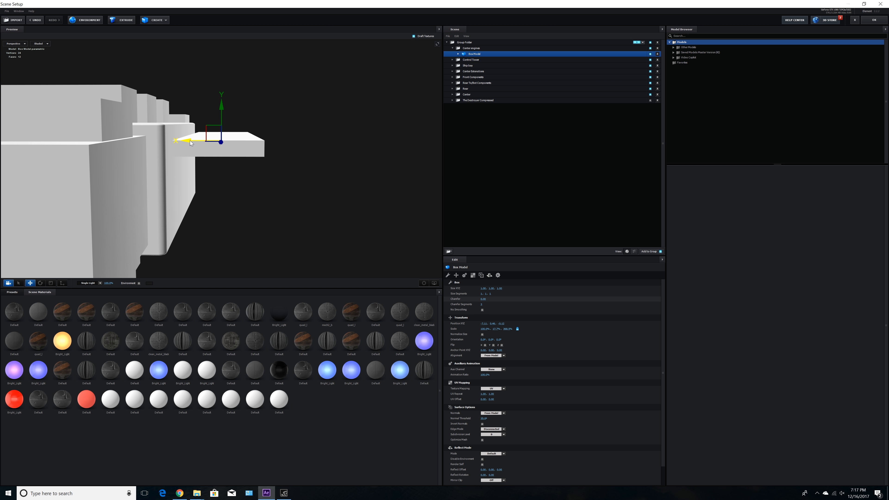
left_click_drag(190, 142, 171, 142)
left_click_drag(210, 164, 226, 207)
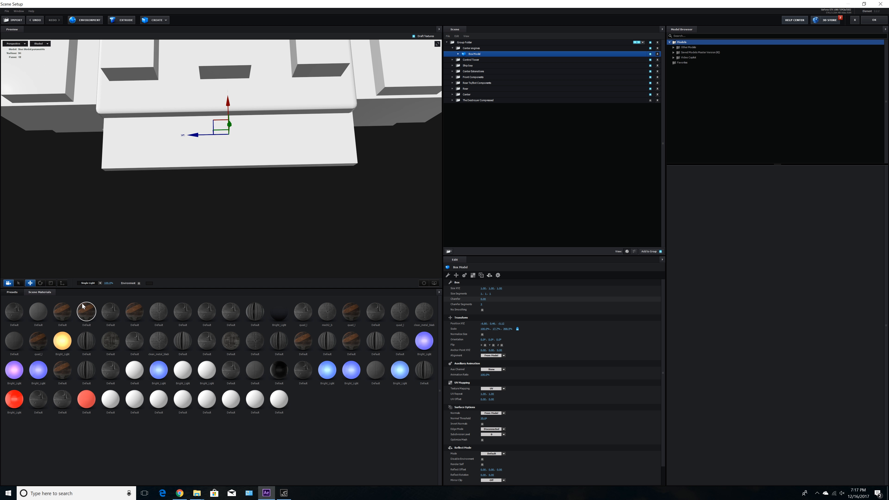
Step: Fine-tune the upper plate's Z width and push it slightly farther along X into the hull
left_click(51, 283)
left_click_drag(191, 135, 194, 138)
left_click(31, 283)
left_click_drag(252, 175, 279, 159)
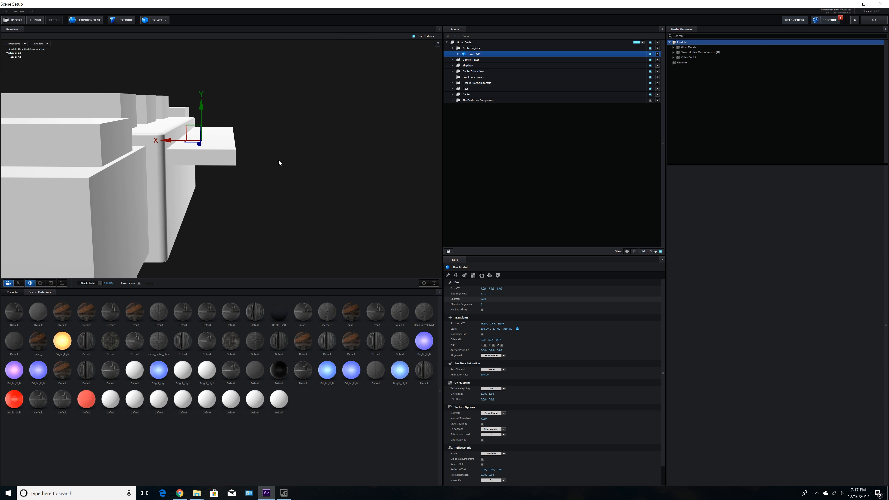
left_click_drag(170, 141, 162, 140)
left_click_drag(278, 183, 382, 147)
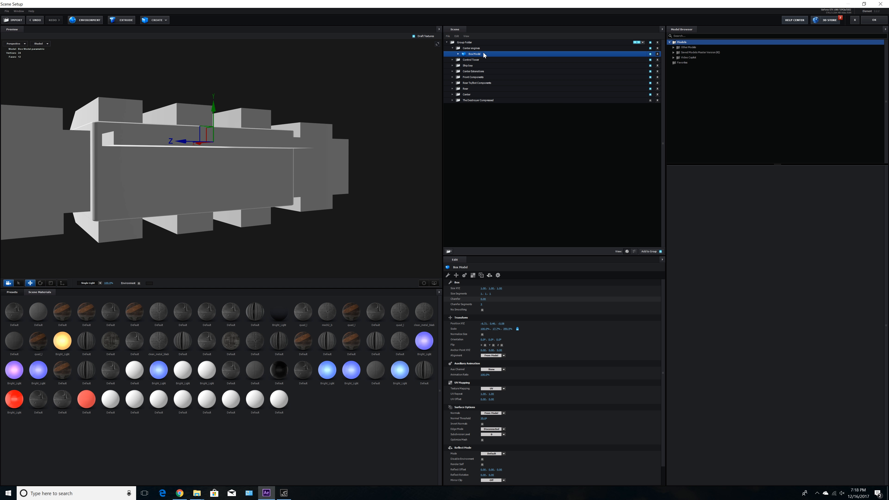
Step: Duplicate the upper plate and lower the copy along Y near the bottom edge of the rear face
key("ctrl+d")
left_click_drag(214, 107, 313, 204)
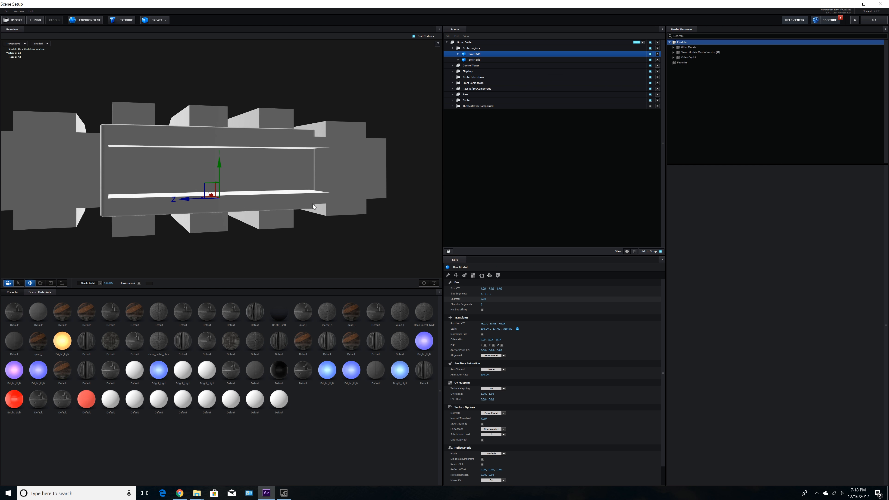
left_click_drag(215, 246, 232, 242)
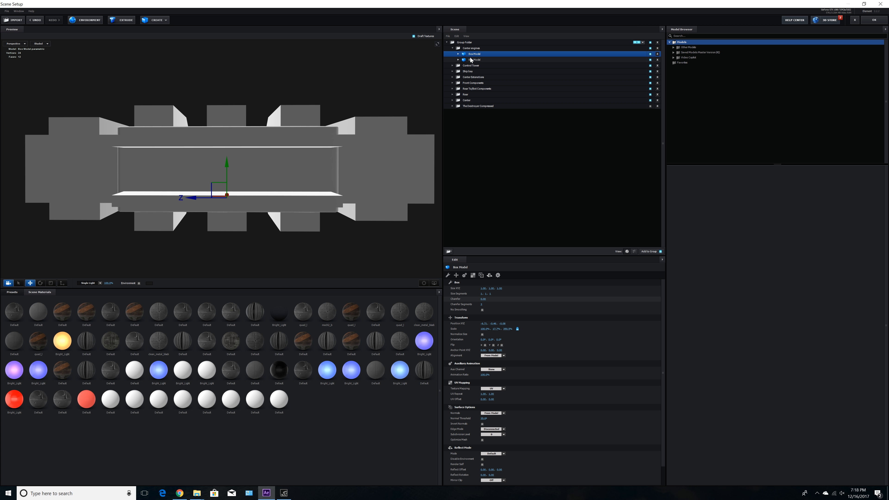
Step: Duplicate the lower plate, rotate the copy 90° about X, shorten it and raise it between the two horizontal plates
key("ctrl+d")
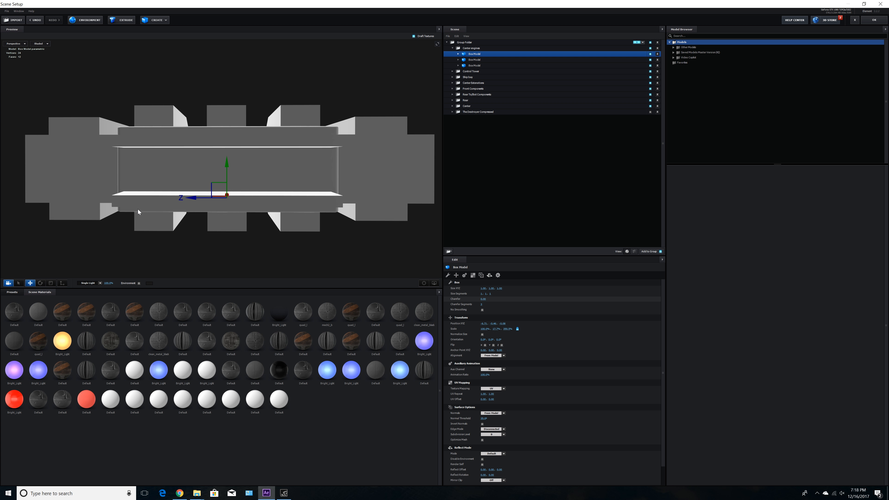
left_click(40, 283)
left_click_drag(240, 236, 207, 247)
left_click(51, 283)
left_click_drag(226, 236, 229, 133)
left_click(30, 283)
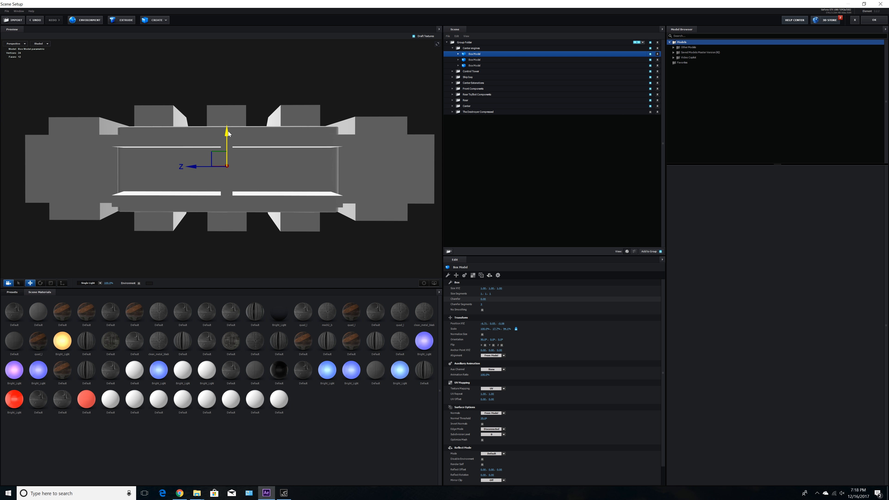
Step: Move the vertical plate along +Z to close one end of the horizontal plates
left_click_drag(266, 170, 91, 172)
left_click_drag(132, 196, 170, 193)
left_click_drag(75, 168, 67, 168)
left_click_drag(148, 170, 161, 181)
left_click_drag(88, 163, 83, 164)
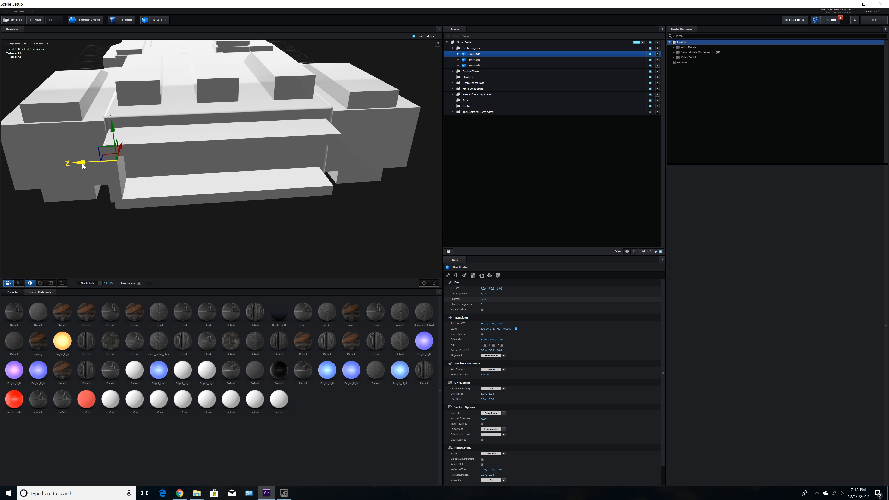
left_click_drag(272, 189, 269, 184)
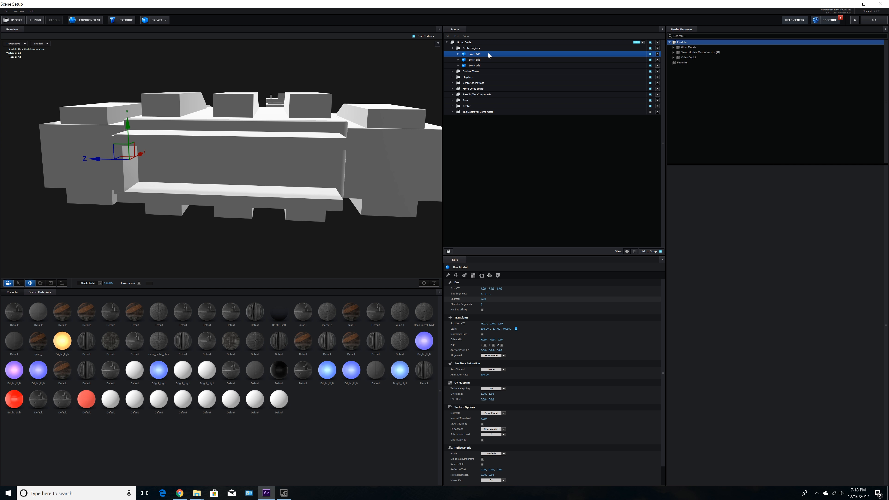
Step: Duplicate the vertical plate and move the copy along Z to close the opposite end of the engine frame
key("ctrl+d")
left_click_drag(89, 159, 268, 202)
left_click_drag(308, 170, 297, 214)
left_click_drag(323, 184, 192, 144)
left_click_drag(175, 201, 235, 200)
scroll(244, 206, "down", 3)
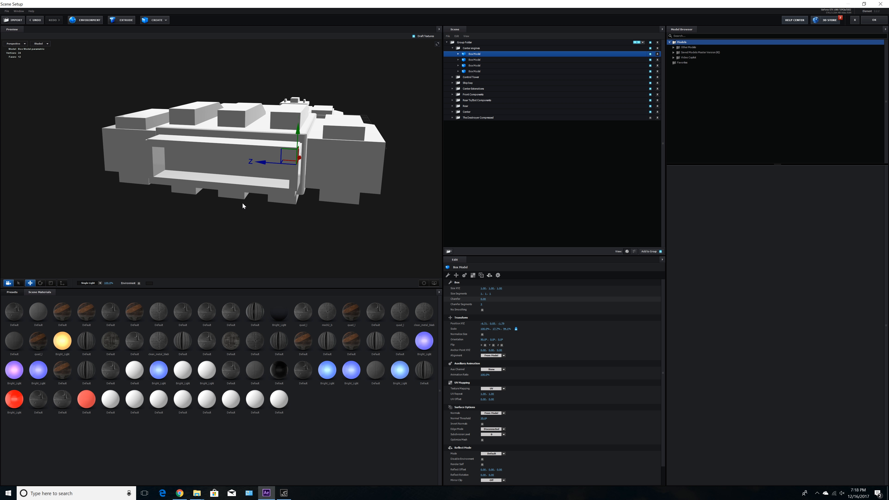
Step: Add a tube model to the Center engines folder and move it along X behind the rectangular frame
left_click(463, 48)
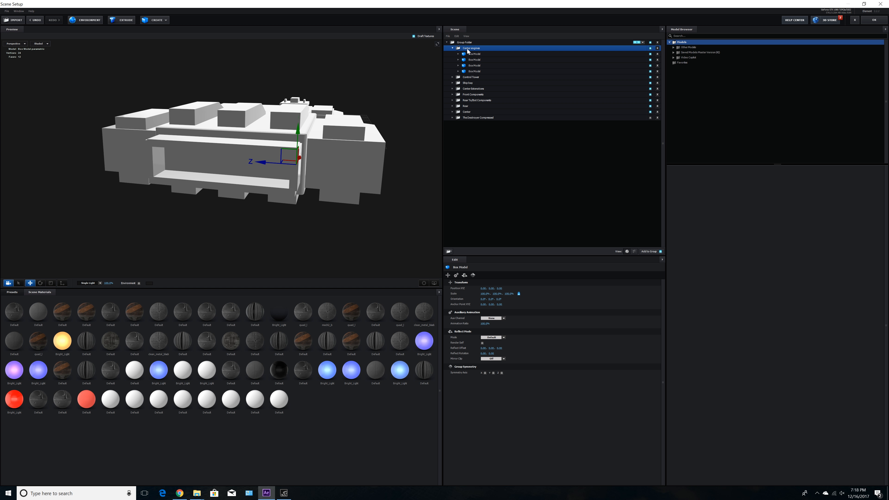
left_click(156, 20)
left_click(180, 30)
left_click_drag(224, 193, 287, 182)
left_click_drag(413, 131, 217, 185)
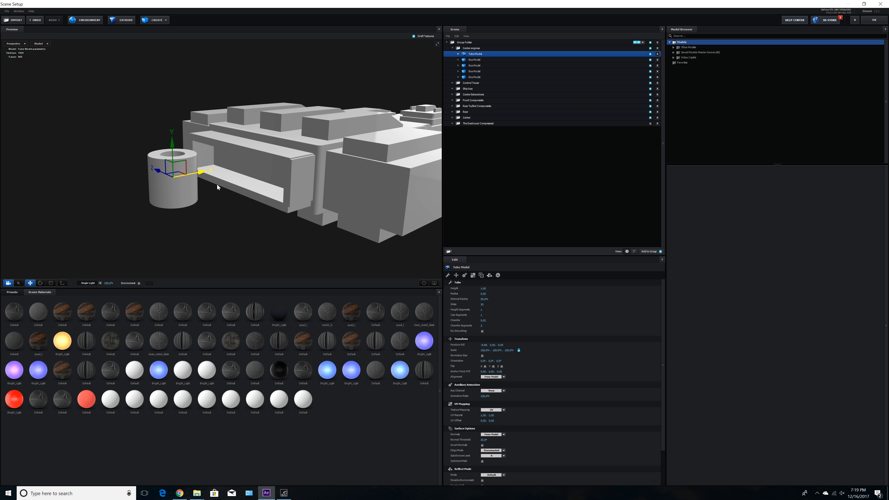
Step: Rotate the tube 90° about Z so it faces backwards, and increase its internal radius for a thinner wall
left_click(41, 283)
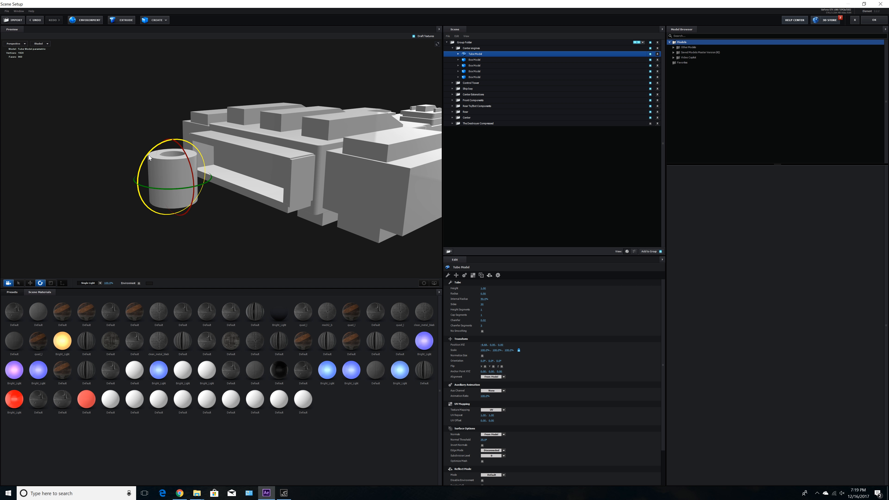
left_click_drag(149, 155, 136, 243)
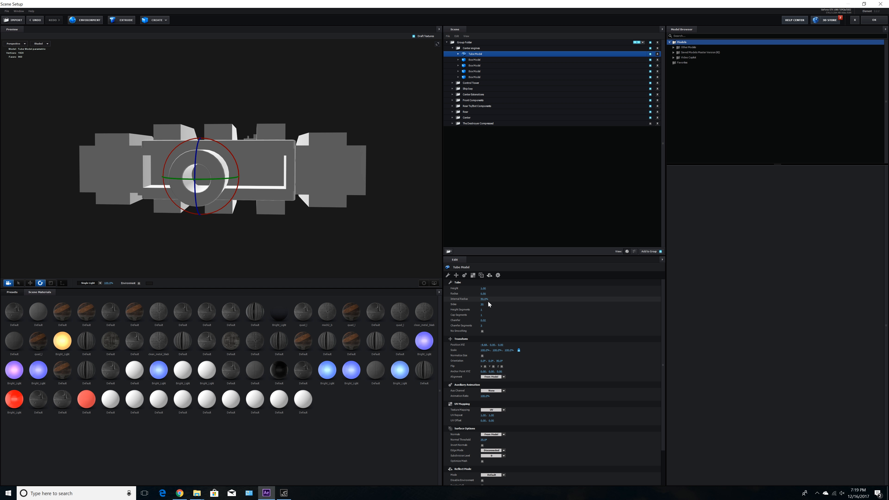
left_click_drag(487, 300, 492, 298)
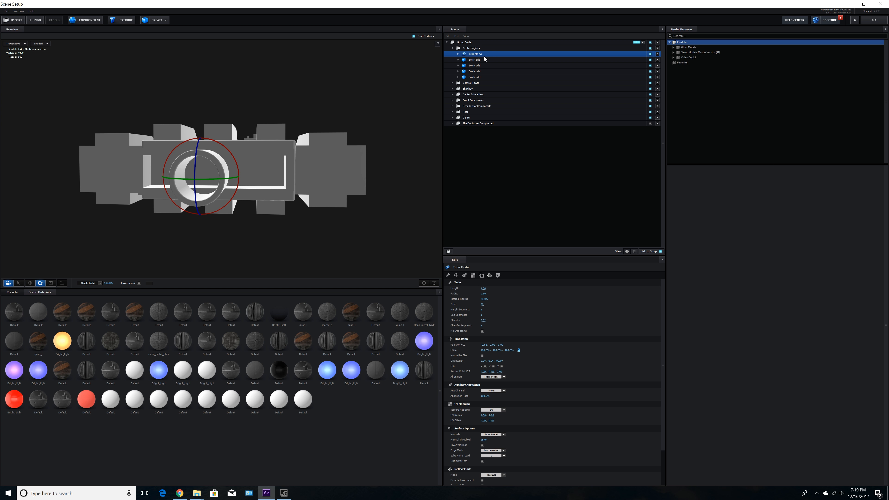
Step: Duplicate the tube, reduce the copy's internal radius and move it along X so it sits recessed inside the outer tube
key("ctrl+d")
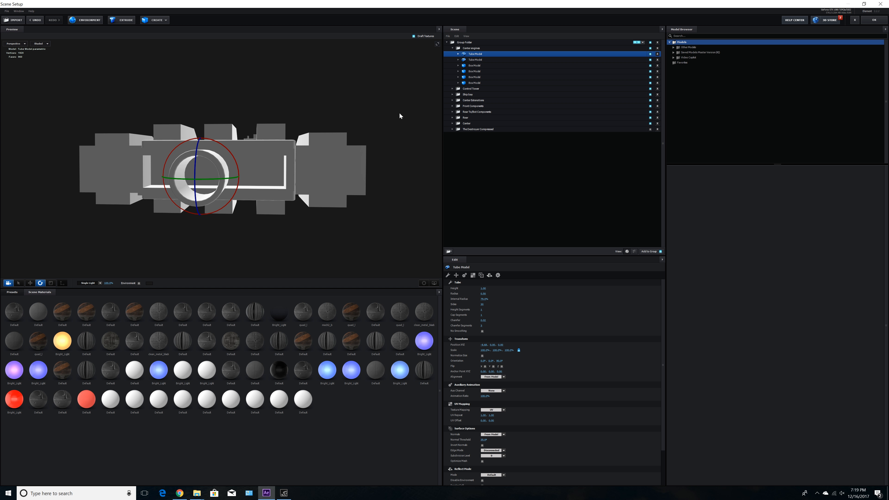
left_click_drag(484, 299, 479, 300)
left_click_drag(362, 242, 299, 249)
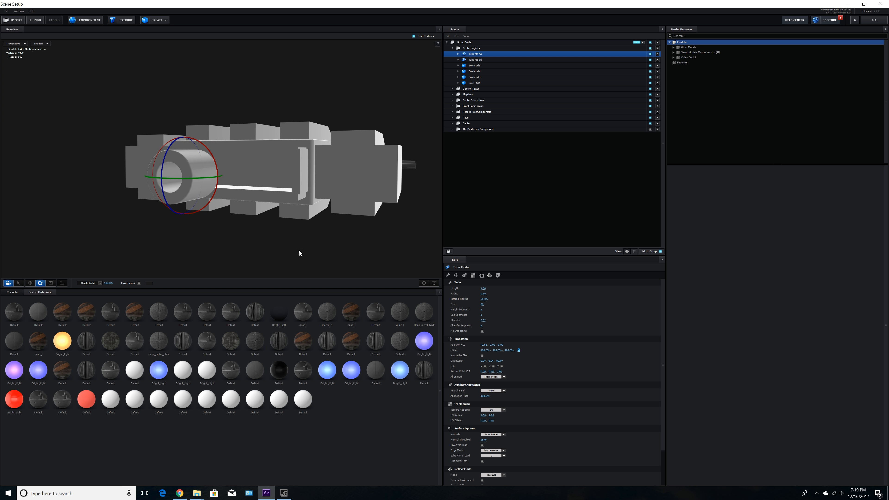
left_click(30, 283)
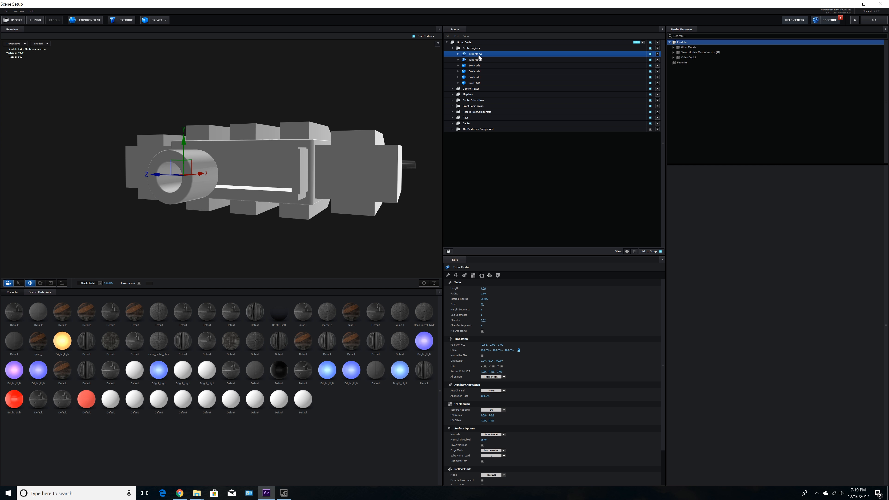
left_click_drag(228, 162, 212, 172)
left_click_drag(216, 218, 323, 198)
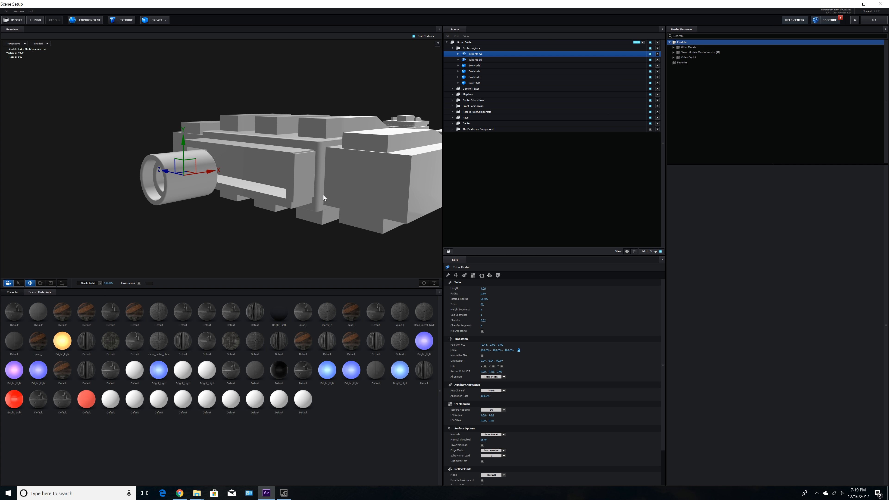
Step: Create a folder named Engine 1 inside the Center engines folder and put both tube models in it
left_click(488, 48)
left_click(449, 251)
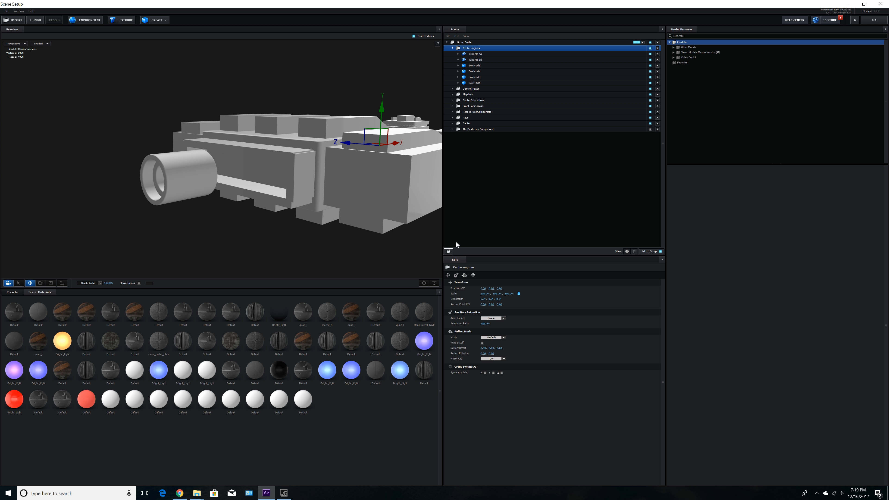
double_click(485, 54)
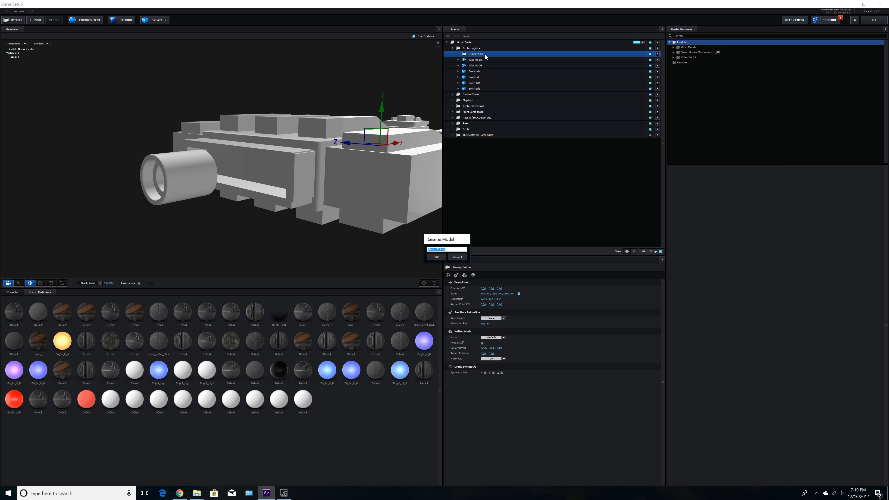
type("Engine 1")
key("Return")
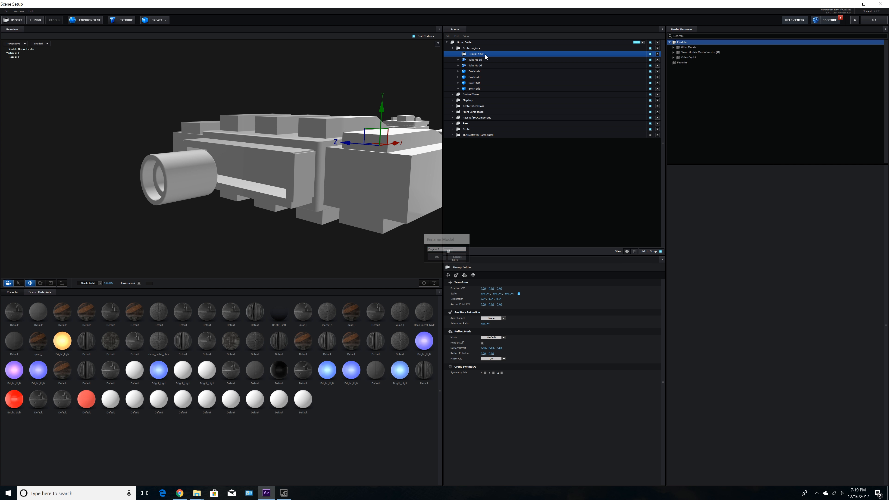
left_click(473, 67)
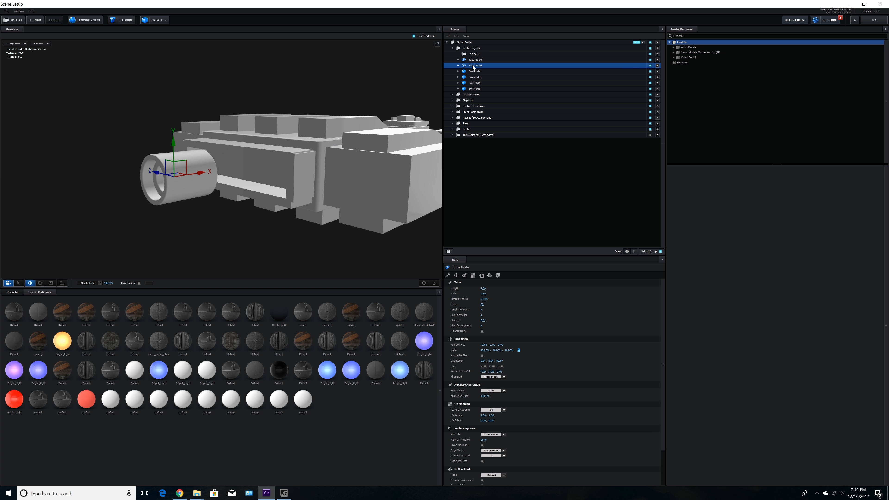
left_click(473, 61, "shift")
left_click_drag(473, 61, 473, 55)
left_click(473, 55)
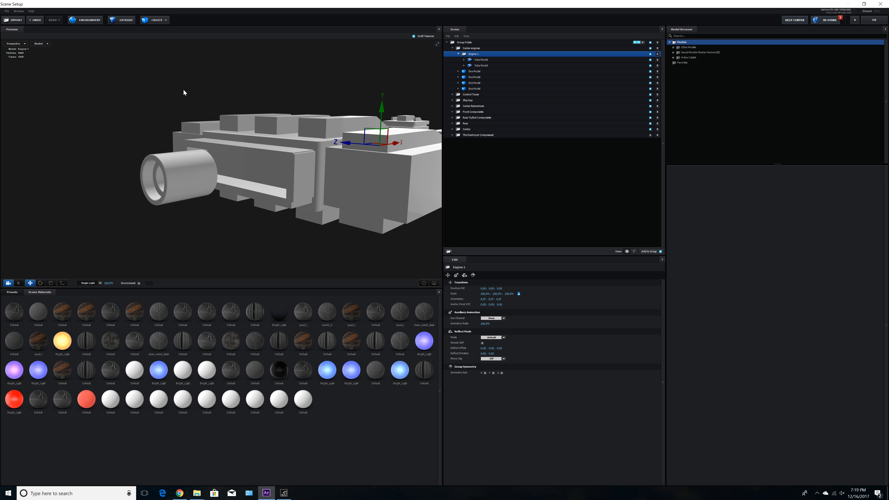
Step: Add a cylinder to the Engine 1 folder, move it along X behind the tubes and rotate it 90° about Z
left_click(156, 20)
left_click(171, 32)
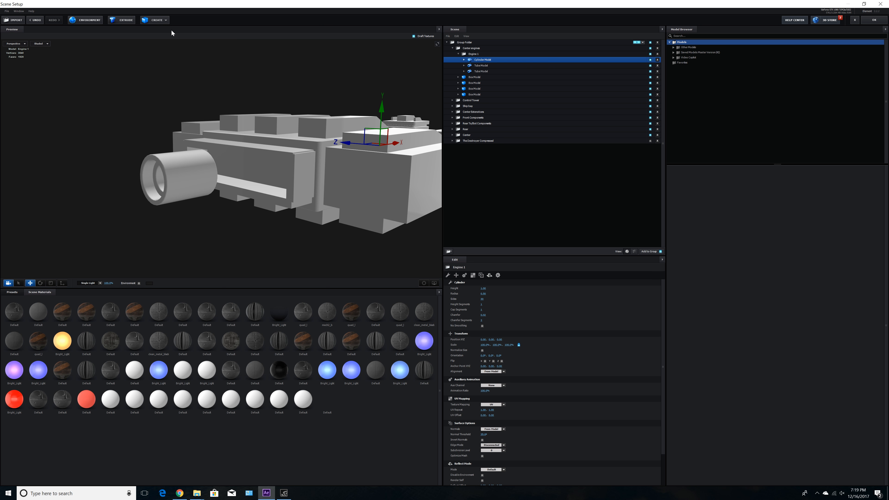
left_click_drag(391, 150, 128, 188)
left_click(40, 283)
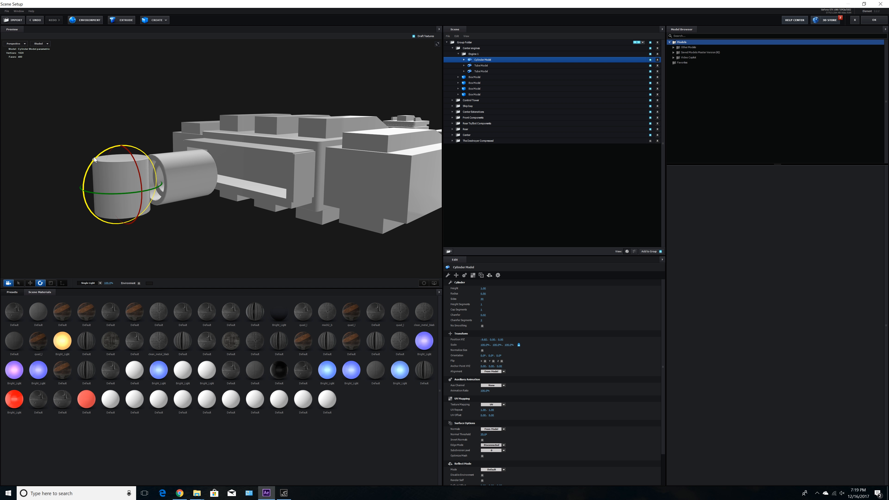
left_click_drag(98, 160, 82, 222)
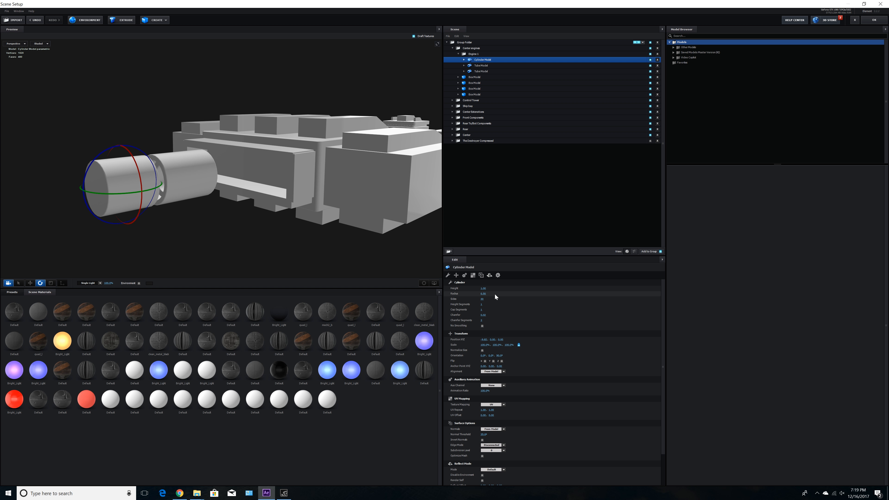
Step: Scale the cylinder down uniformly to fit inside the tubes and move it along X into them
left_click_drag(485, 345, 474, 351)
left_click_drag(274, 270, 298, 254)
left_click(30, 283)
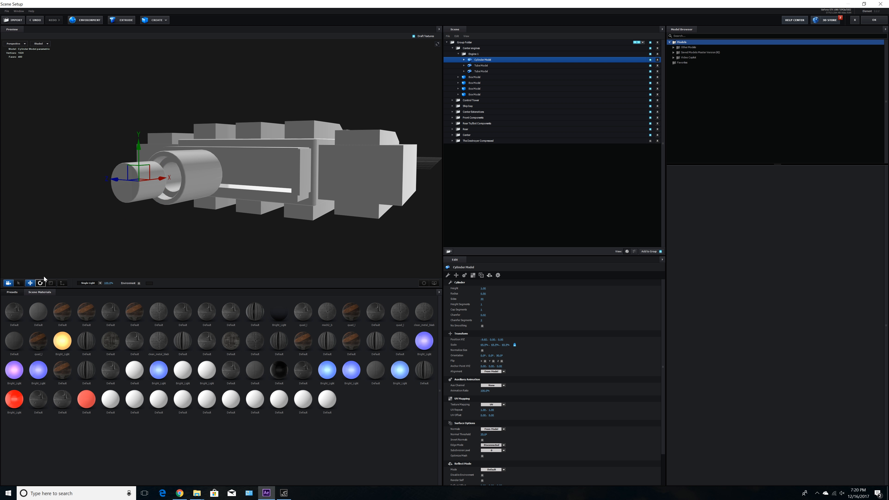
left_click_drag(158, 184, 210, 177)
left_click_drag(222, 209, 199, 211)
left_click(53, 284)
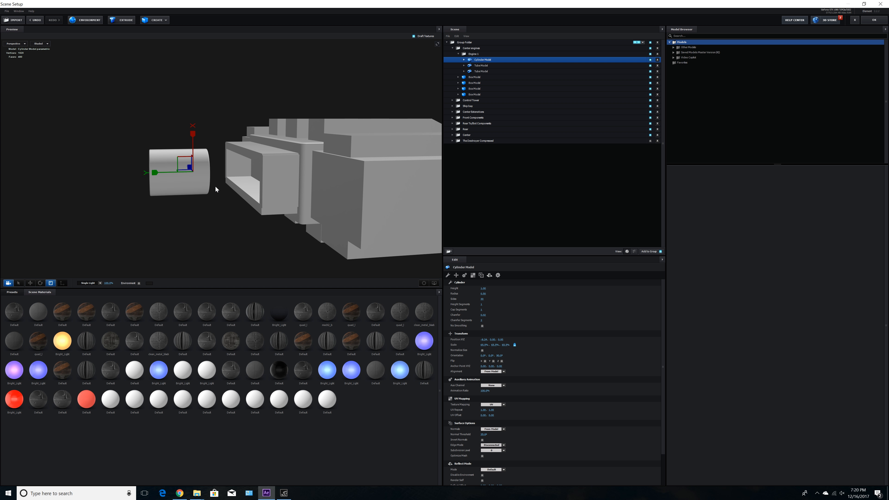
left_click_drag(154, 173, 212, 205)
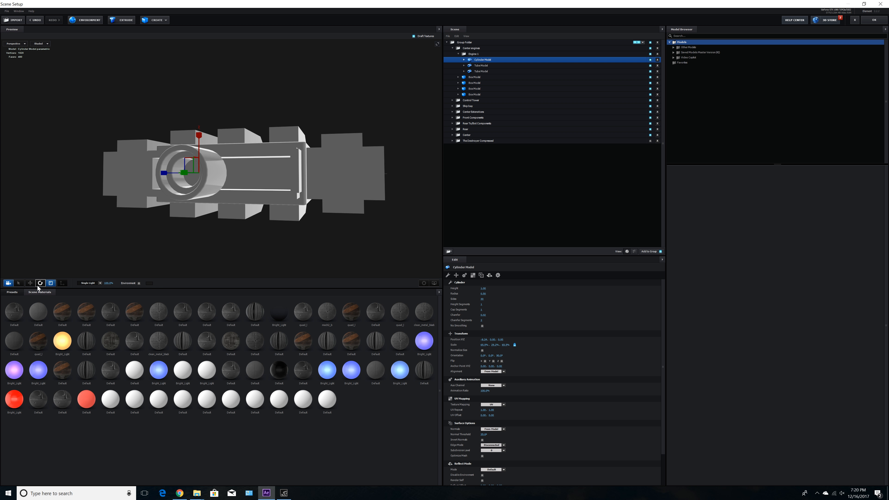
left_click(30, 283)
left_click_drag(160, 198, 136, 173)
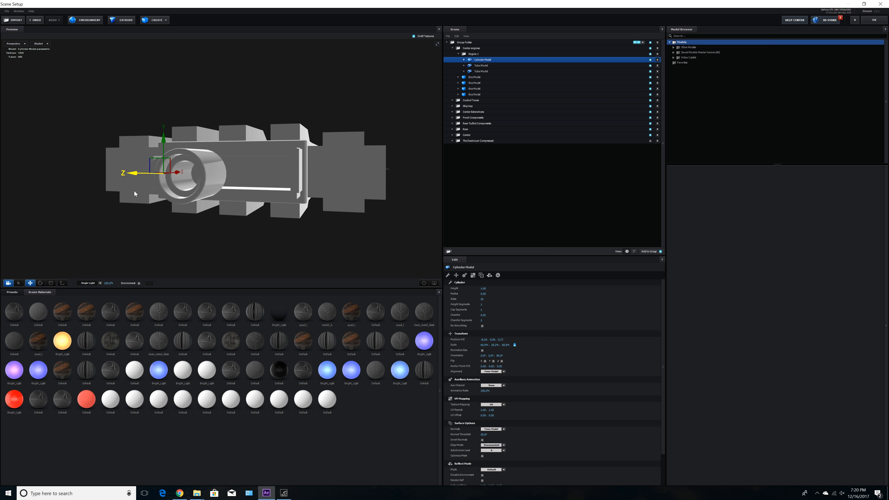
left_click(35, 20)
Step: Apply the Bright_Light preset from the Physical materials to the cylinder
left_click_drag(163, 221, 238, 194)
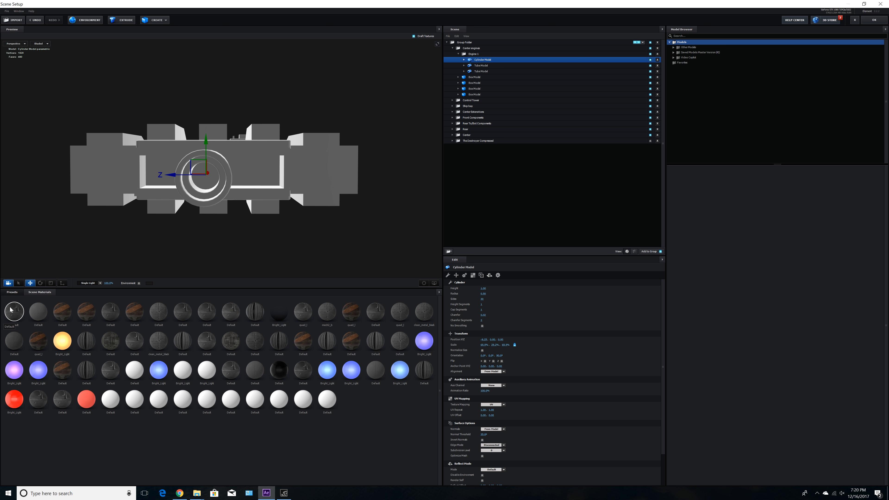
left_click(13, 293)
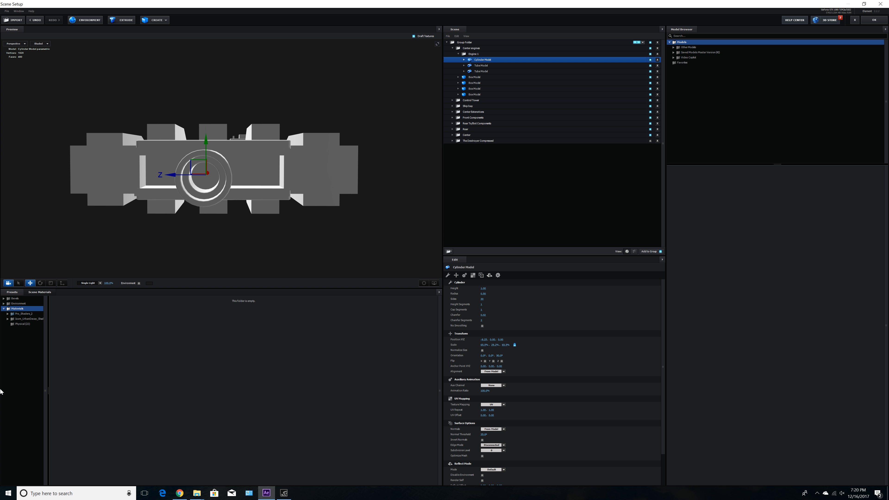
left_click(24, 324)
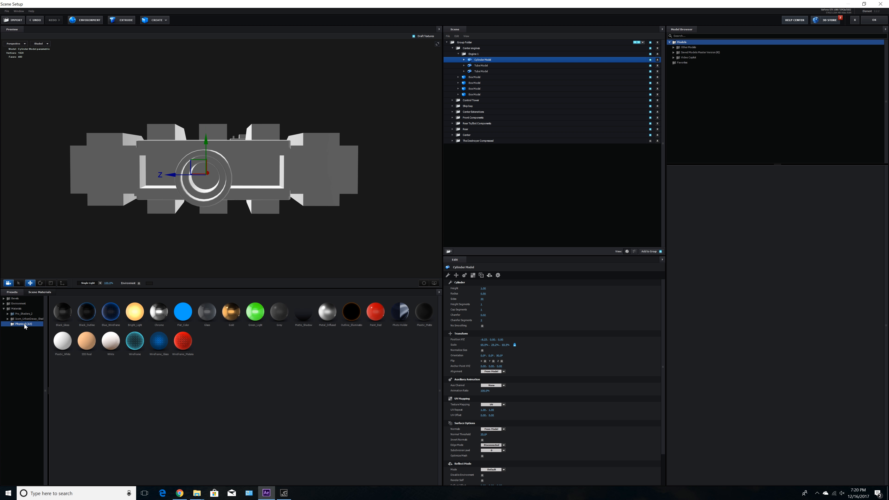
left_click_drag(136, 317, 205, 175)
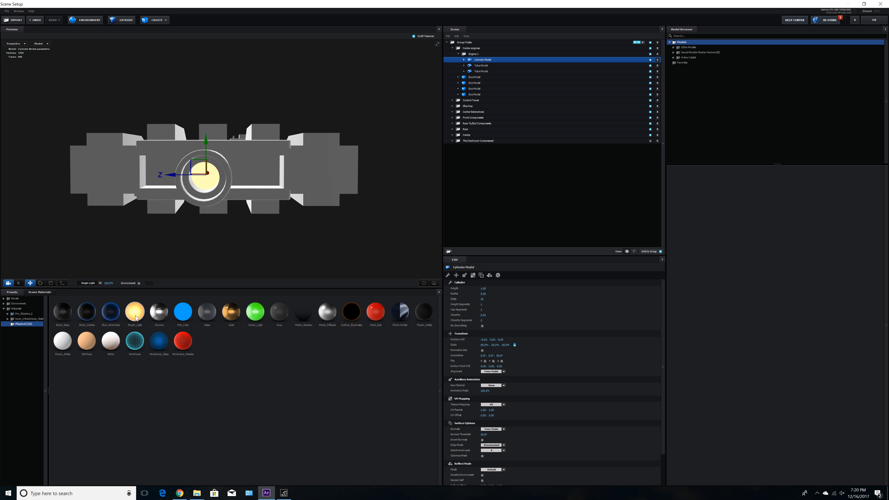
Step: Change the illumination color of the cylinder's Bright_Light material to red
left_click_drag(329, 199, 297, 204)
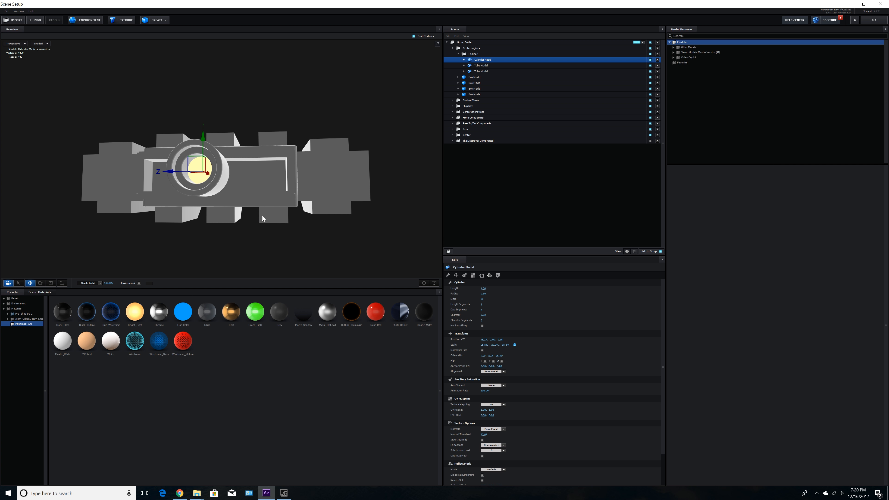
left_click(464, 60)
left_click(485, 65)
left_click(484, 433)
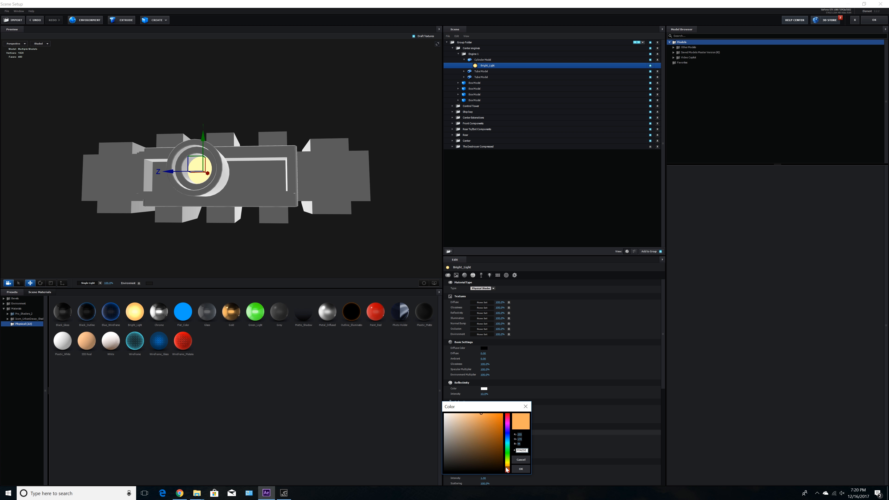
left_click_drag(506, 469, 507, 415)
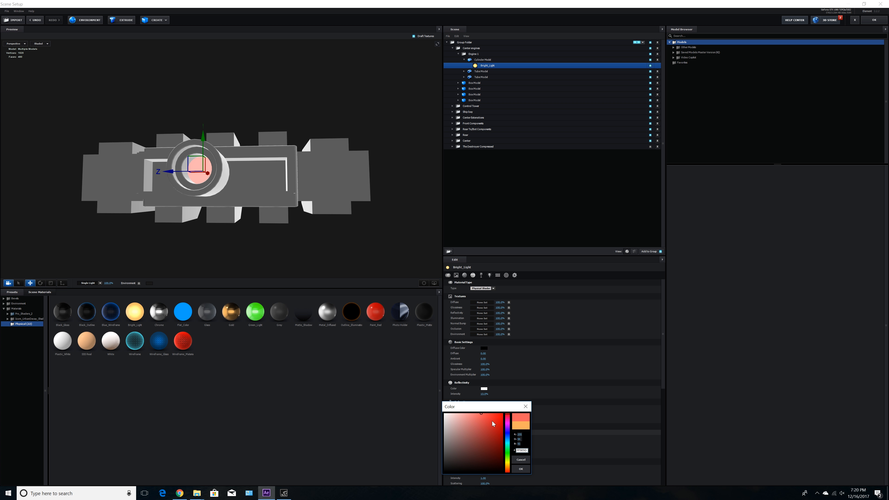
left_click(490, 420)
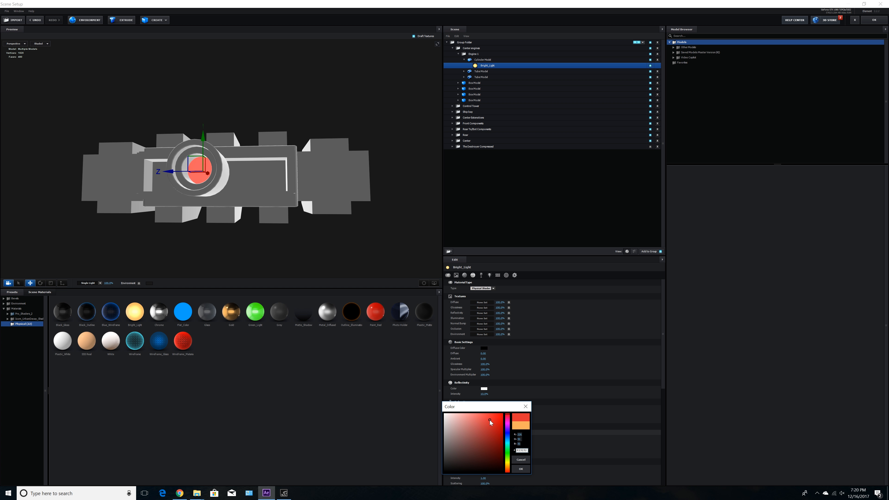
left_click(521, 469)
Step: Collapse the cylinder's material and move the Engine 1 folder's anchor point onto the engine tubes
left_click_drag(295, 233, 171, 194)
left_click(479, 67)
left_click(465, 60)
left_click(474, 55)
left_click(62, 283)
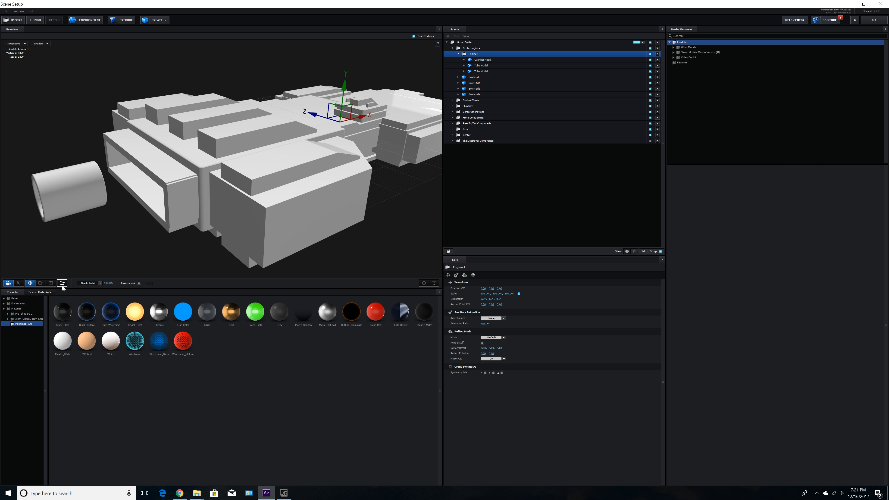
left_click_drag(359, 118, 168, 215)
left_click(63, 283)
Step: Scale the Engine 1 folder uniformly to 65% and move it along X into the rectangular frame
left_click_drag(484, 294, 471, 296)
left_click_drag(300, 234, 263, 230)
left_click_drag(114, 185, 176, 184)
left_click_drag(201, 211, 222, 206)
left_click_drag(485, 294, 486, 295)
left_click(483, 295)
type("65")
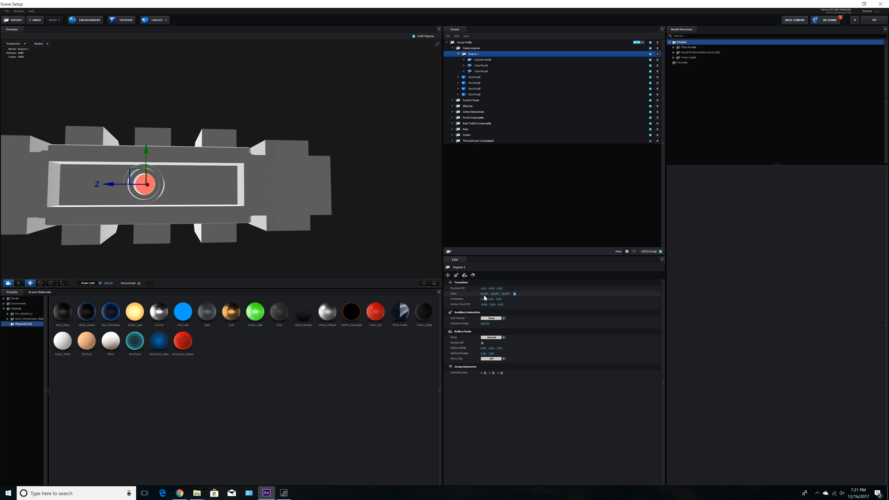
key("Return")
left_click(484, 294)
left_click_drag(201, 220, 164, 181)
left_click_drag(169, 208, 160, 186)
left_click_drag(177, 206, 145, 190)
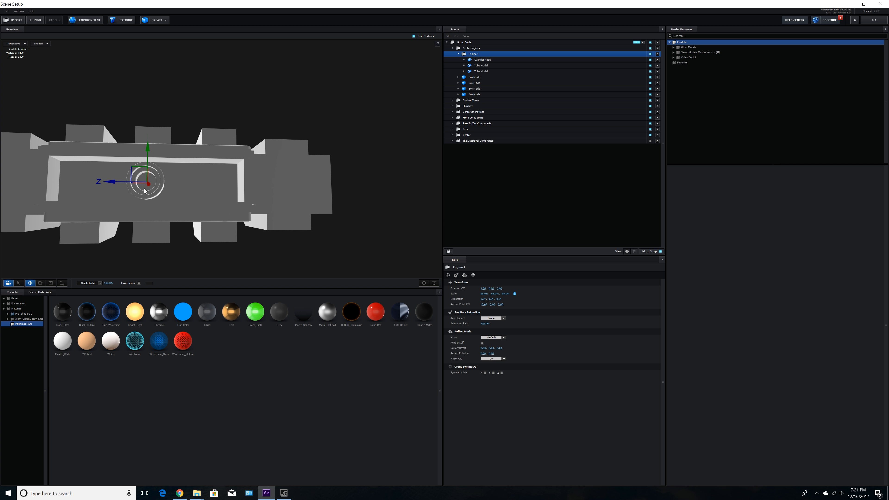
Step: Examine the cylinder's Bright_Light material and how the glowing cylinder sits inside the engine
left_click(464, 59)
left_click(480, 66)
left_click_drag(250, 187, 158, 183)
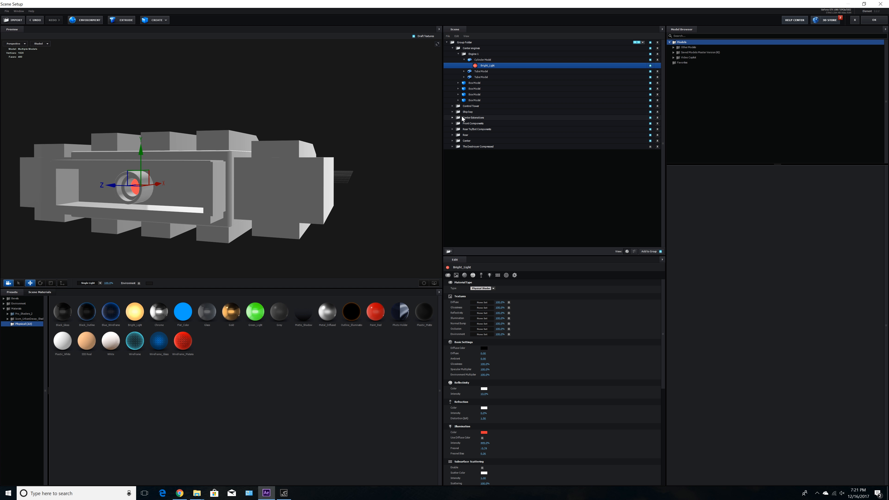
left_click(464, 59)
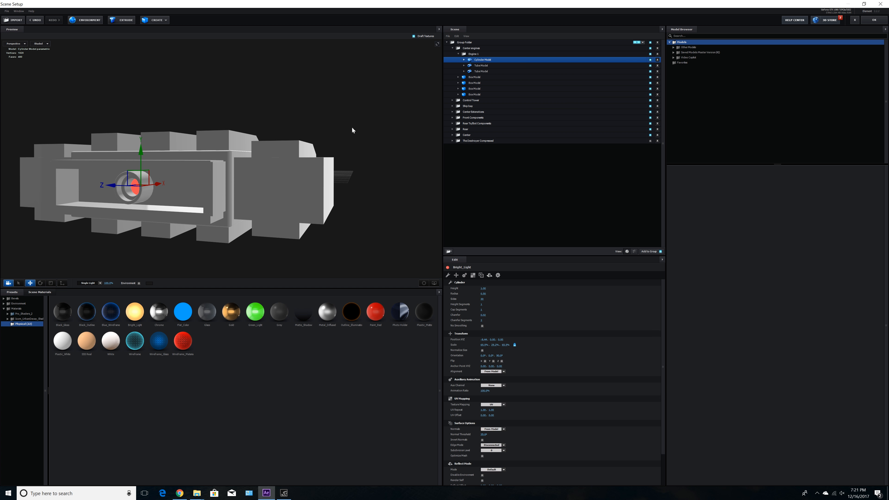
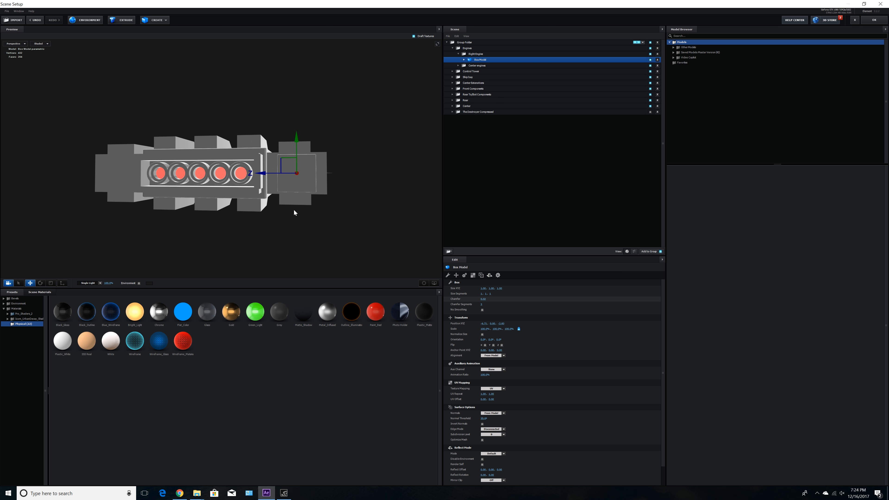
Step: Flatten the Right Engine box into a thin plate along Y and move it up to the upper edge of the side hull
left_click(50, 283)
left_click_drag(295, 134, 298, 155)
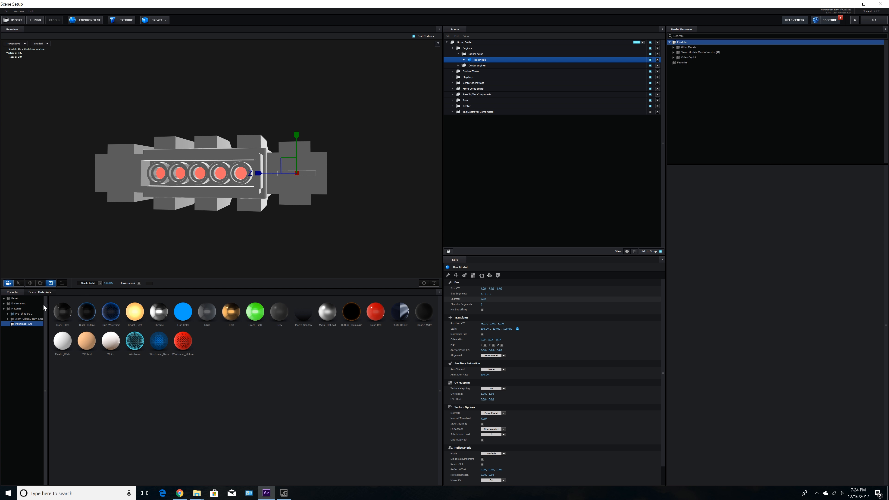
left_click(30, 283)
left_click_drag(284, 166, 284, 151)
left_click_drag(295, 194, 296, 195)
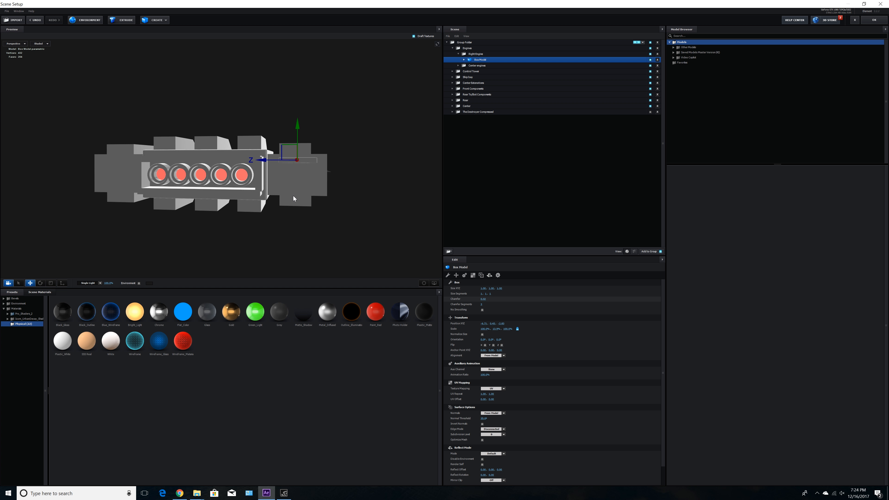
Step: Stretch the thin plate slightly along Z and shift it along X so it extends farther out from the rear of the side hull
left_click(50, 284)
left_click_drag(291, 190, 266, 199)
left_click(30, 283)
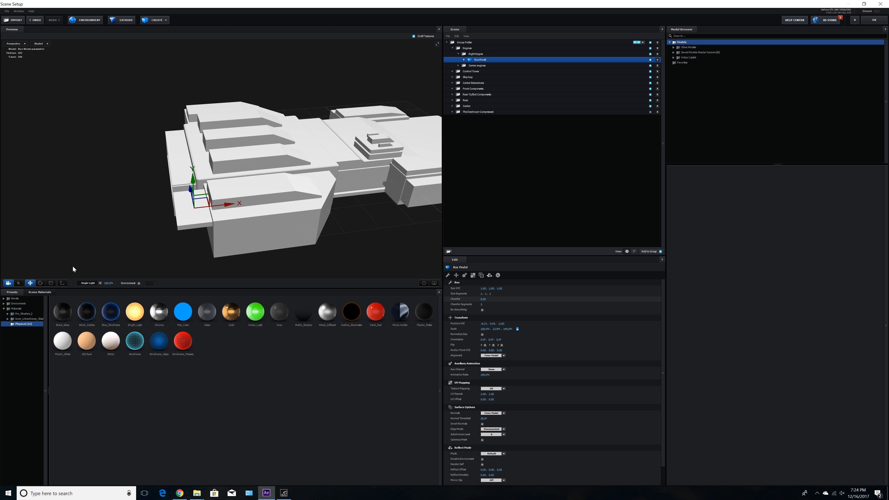
left_click_drag(228, 206, 245, 218)
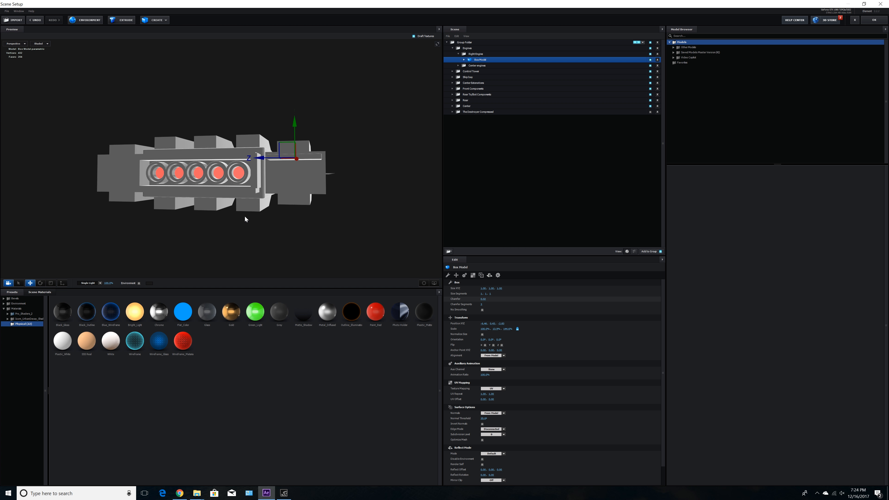
Step: Duplicate the upper plate and move the copy down along Y to form the lower side of the right engine frame
key("ctrl+d")
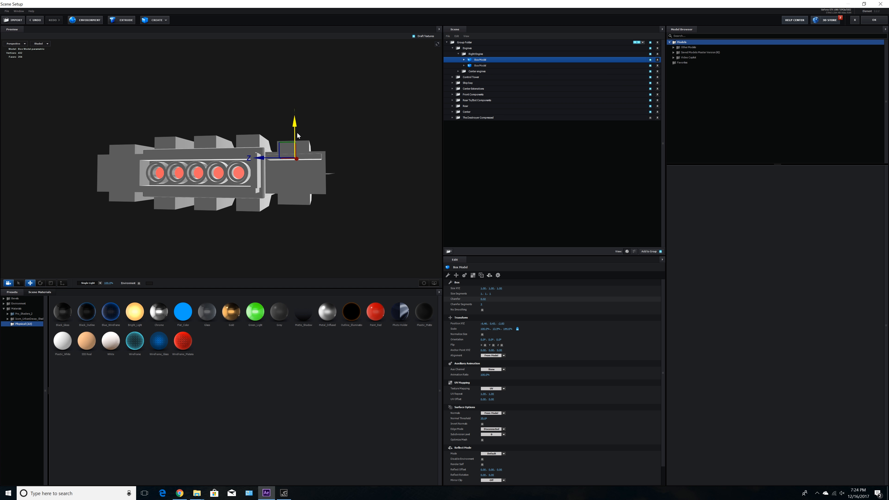
left_click_drag(297, 133, 296, 157)
left_click_drag(351, 176, 351, 178)
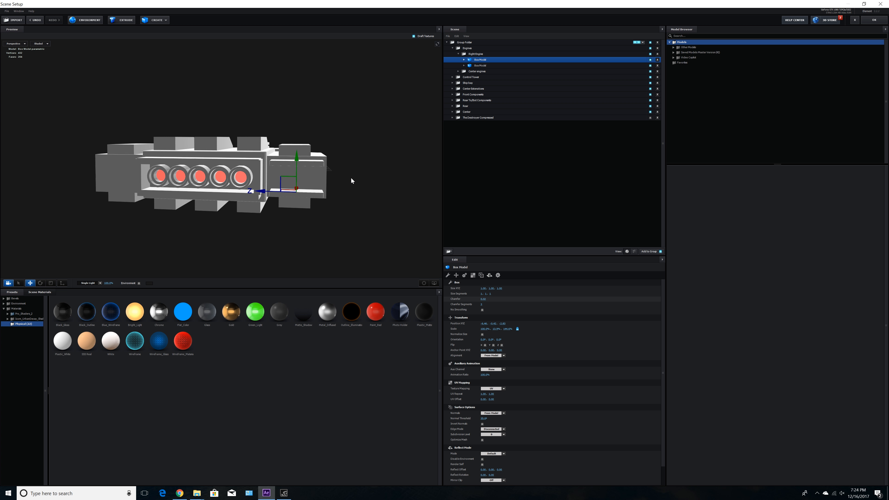
Step: Duplicate the lower plate and rotate the copy 90° about X so it stands vertically
key("ctrl+d")
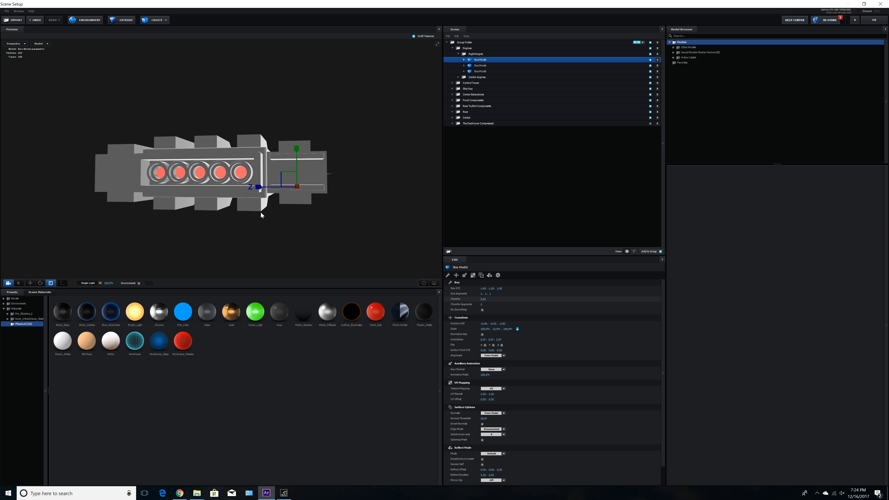
left_click(40, 283)
left_click_drag(334, 207, 335, 148)
Step: Shorten the vertical plate along Z and move it up between the two horizontal plates
left_click(51, 283)
left_click_drag(297, 226, 296, 226)
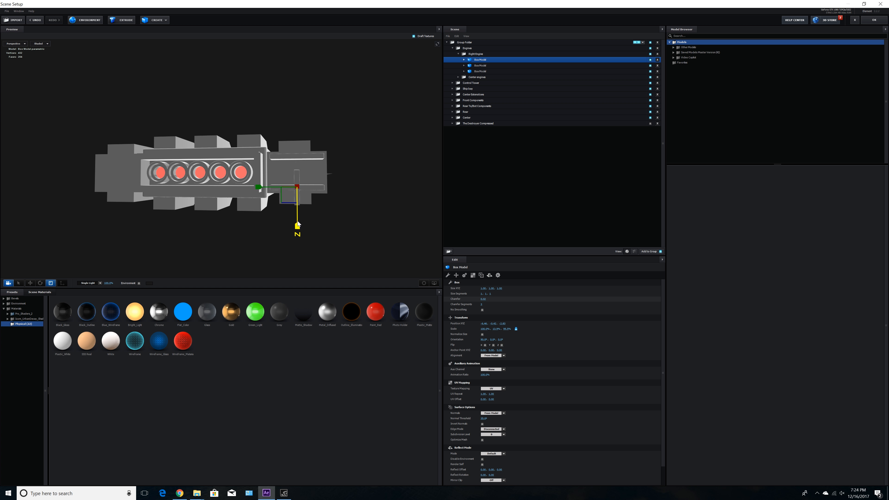
left_click(34, 283)
left_click_drag(297, 153, 297, 141)
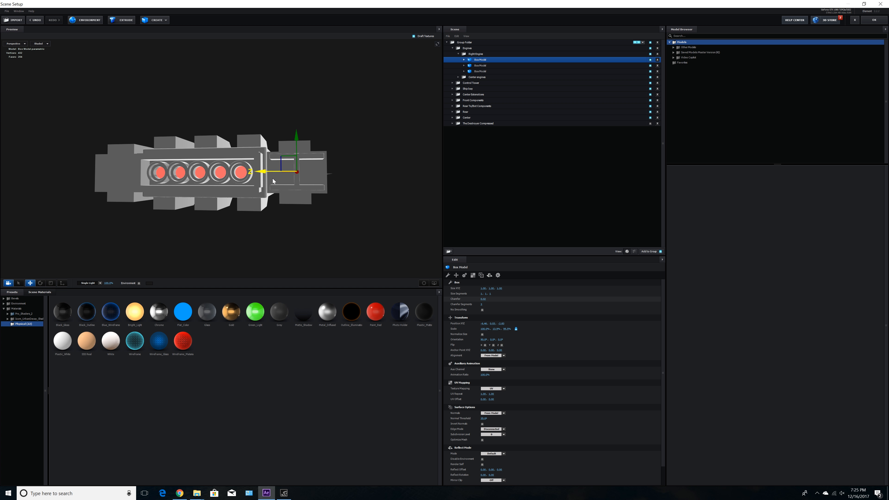
Step: Move the vertical plate along Z to the inner end of the right engine frame and fine-tune its height along Y
left_click_drag(289, 187, 241, 180)
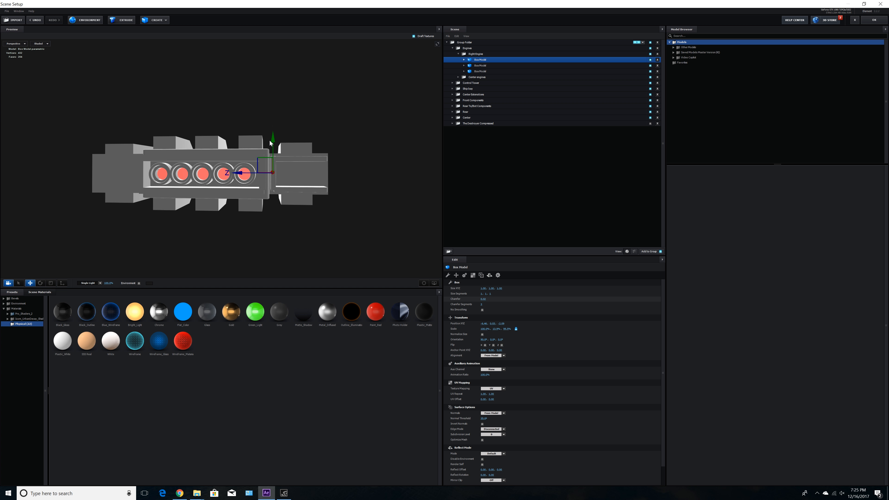
left_click_drag(273, 138, 273, 140)
left_click_drag(315, 163, 317, 177)
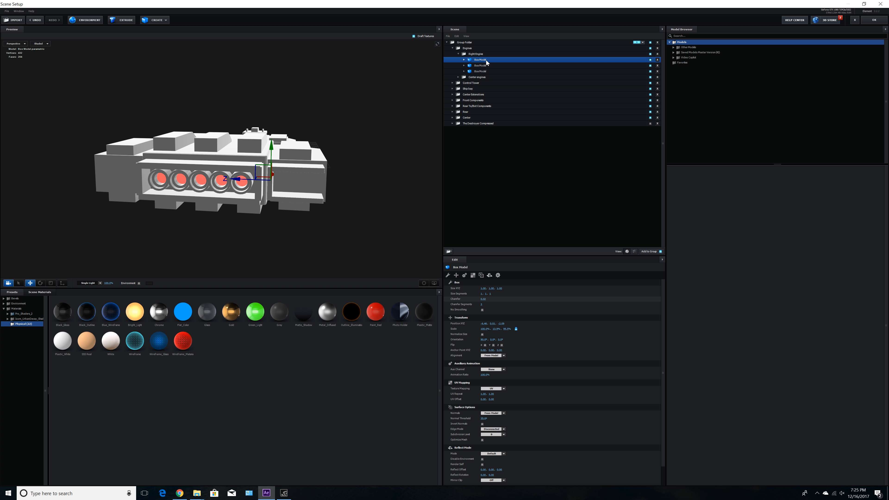
Step: Duplicate the vertical plate and move the copy along Z to close the outer end of the right engine frame
key("ctrl+d")
left_click_drag(305, 187, 305, 178)
left_click_drag(249, 179, 282, 185)
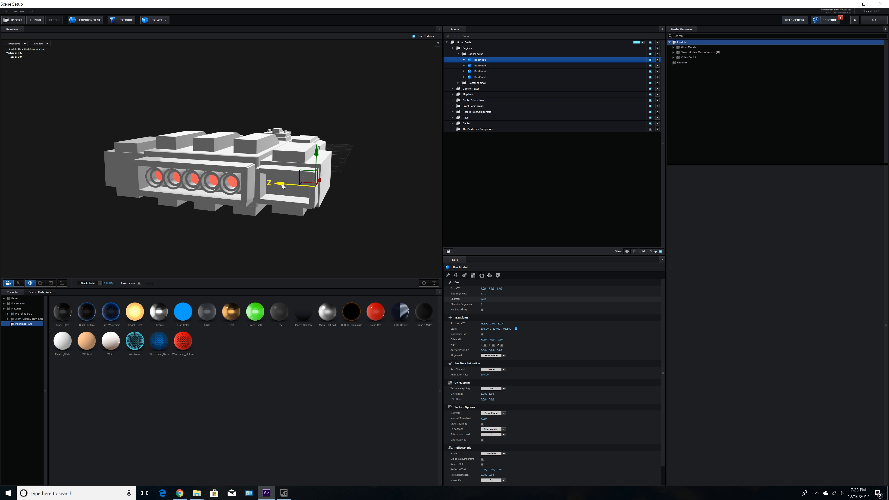
left_click_drag(282, 186, 309, 198)
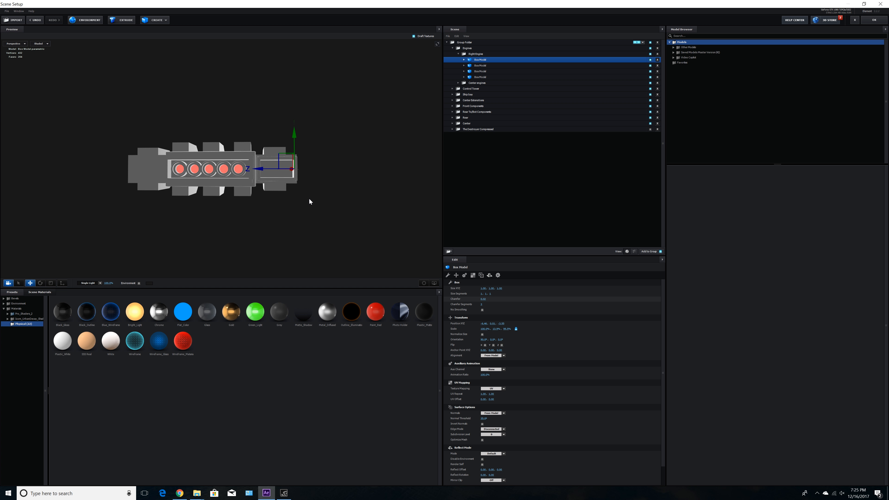
mouse_move(239, 173)
left_mouse_down()
mouse_move(289, 196)
mouse_move(234, 176)
left_mouse_up()
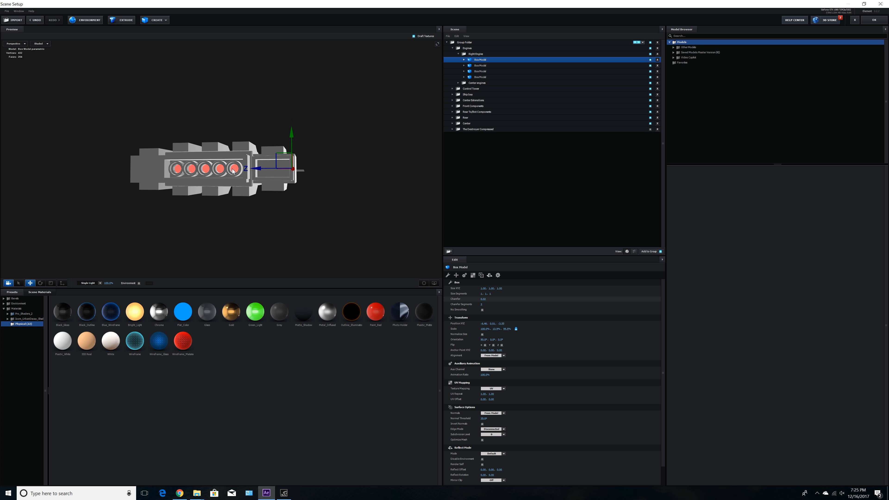
left_click_drag(350, 187, 343, 193)
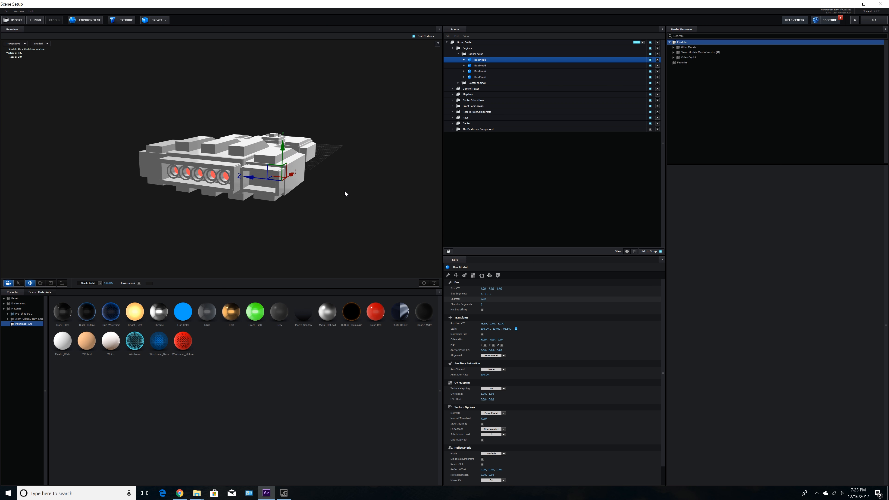
Step: Duplicate the Engine 1 folder from Center engines and place the copy inside the Right Engine folder
left_click(477, 82)
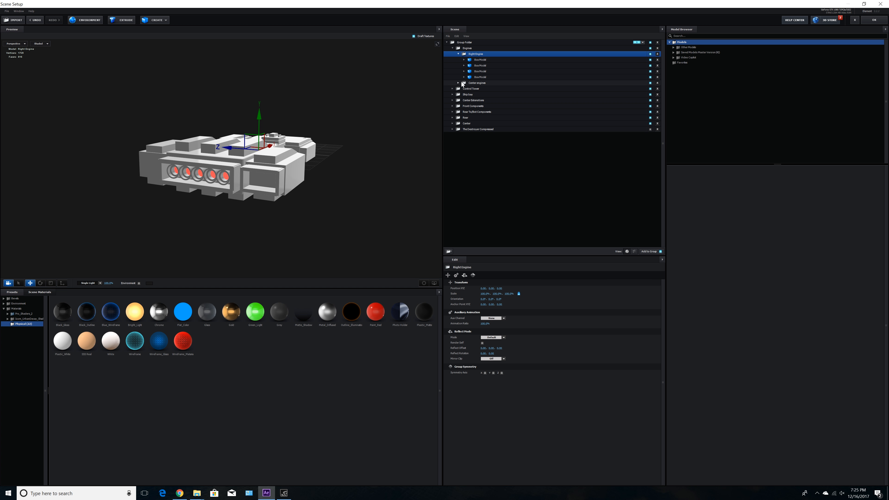
left_click(459, 82)
left_click(480, 112)
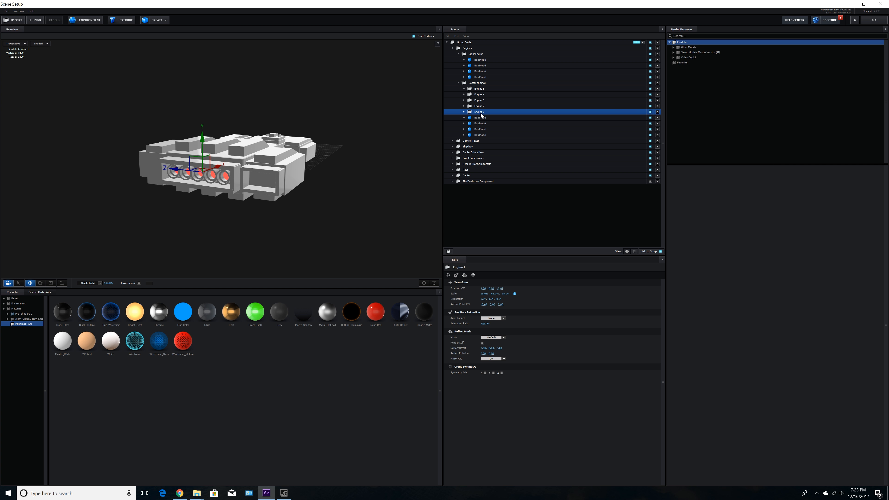
key("ctrl+d")
left_click_drag(481, 113, 475, 56)
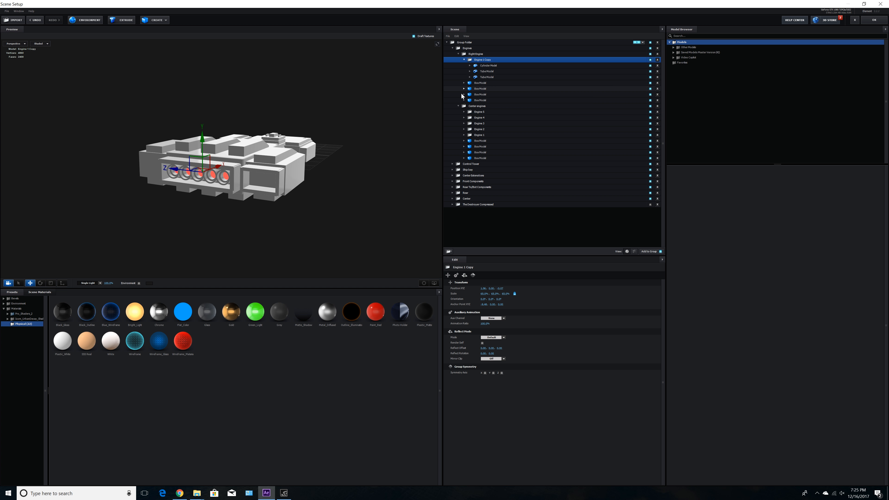
left_click(458, 106)
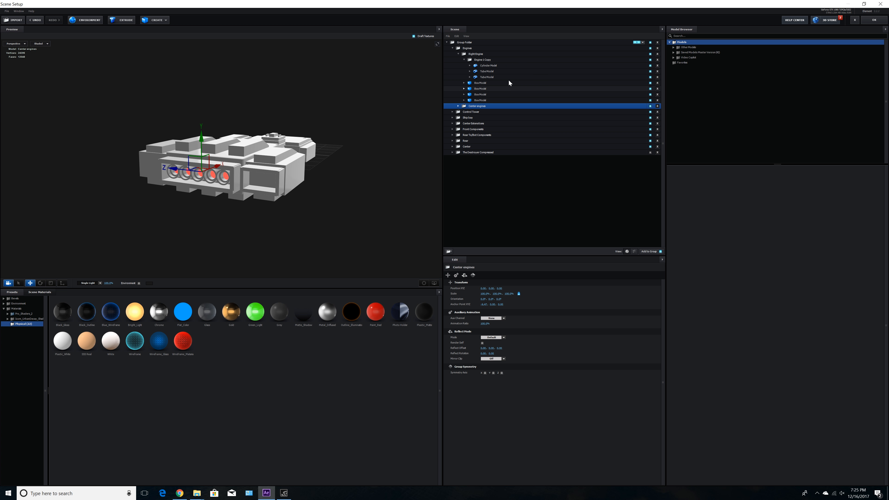
Step: Rename the copied engine folder in Right Engine to Engine 1
double_click(485, 60)
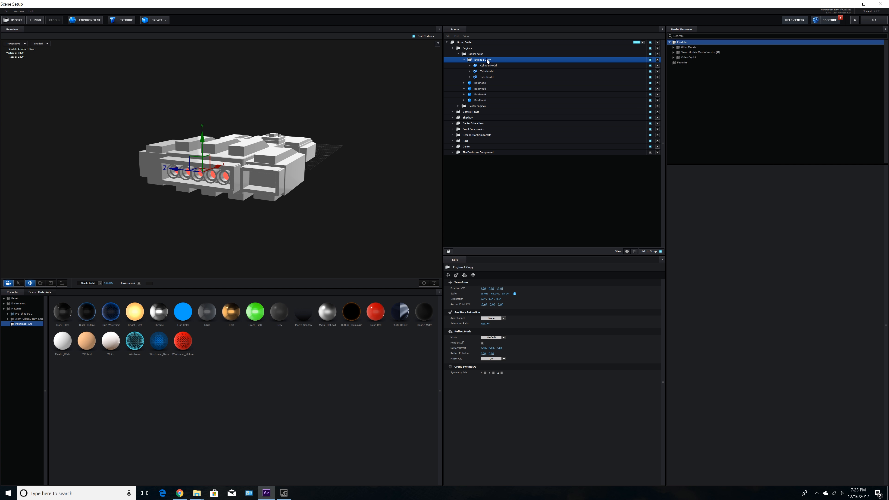
left_click_drag(439, 249, 502, 248)
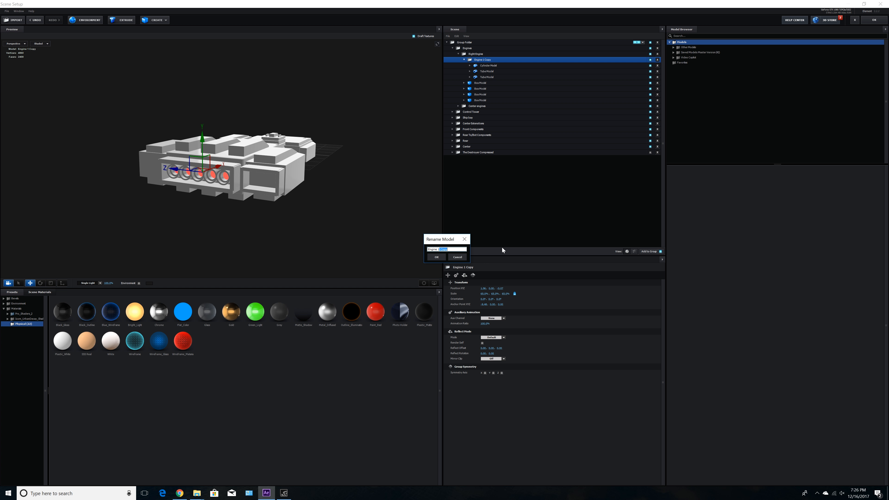
key("BackSpace")
key("Return")
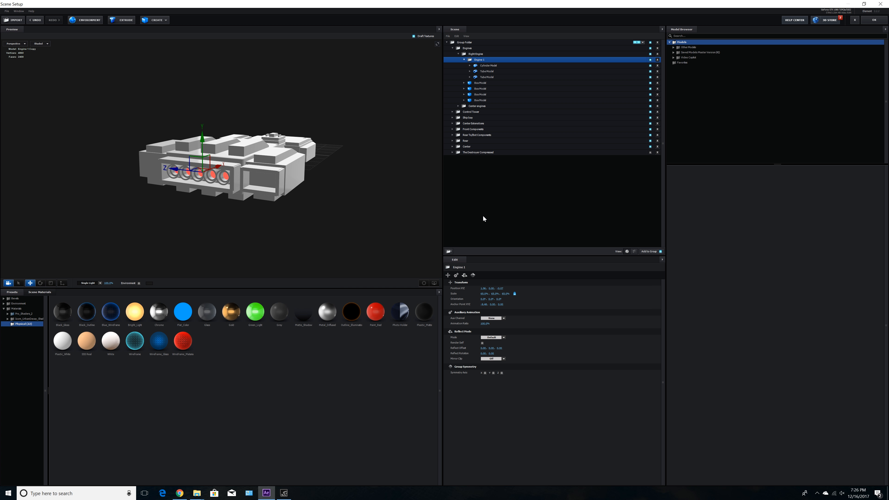
Step: Move the copied Engine 1 along Z to the center of the right engine frame and push it inward along X
left_click_drag(284, 239, 262, 208)
left_click_drag(172, 171, 241, 172)
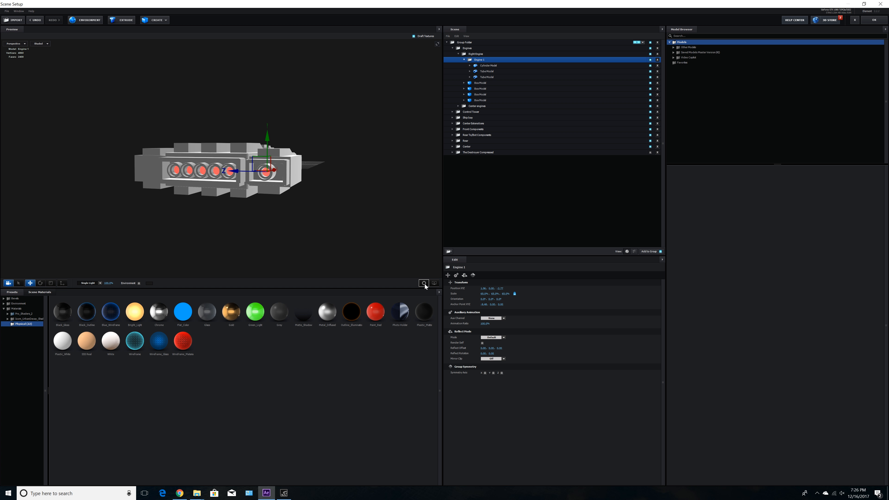
left_click(424, 283)
scroll(379, 207, "down", 5)
left_click_drag(328, 189, 274, 190)
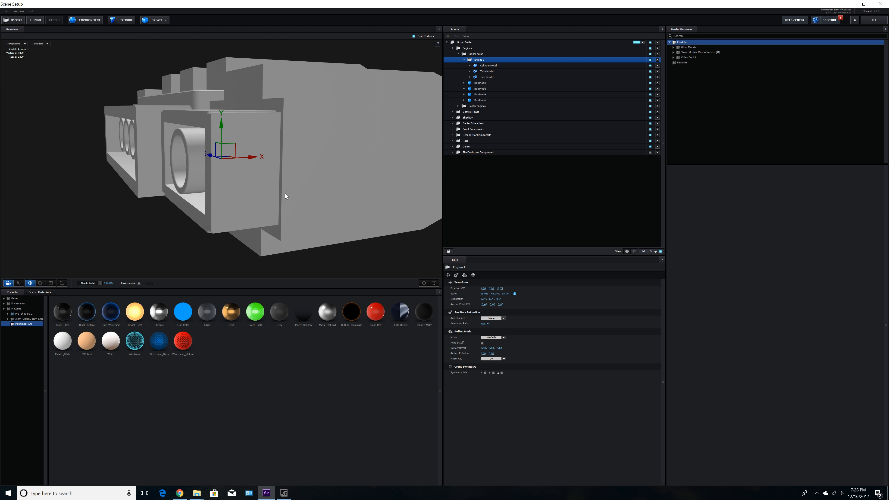
left_click_drag(257, 158, 279, 157)
left_click_drag(198, 191, 240, 193)
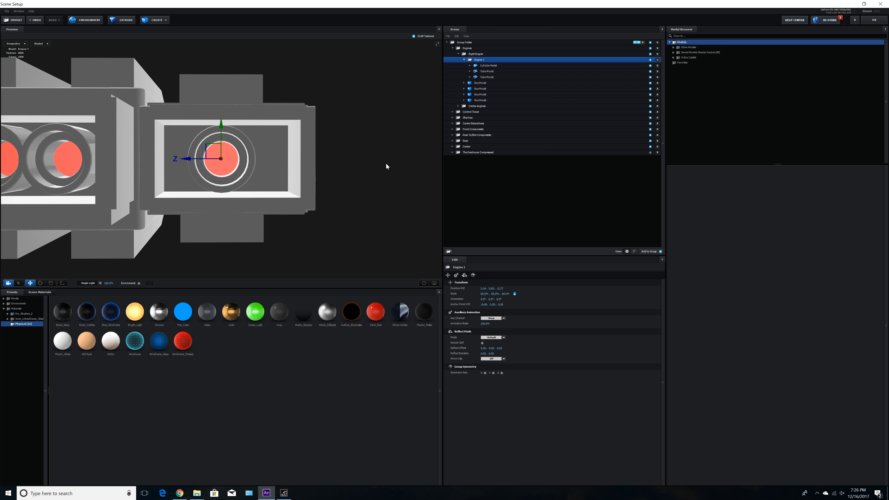
mouse_move(191, 166)
left_mouse_down()
mouse_move(161, 165)
mouse_move(195, 165)
left_mouse_up()
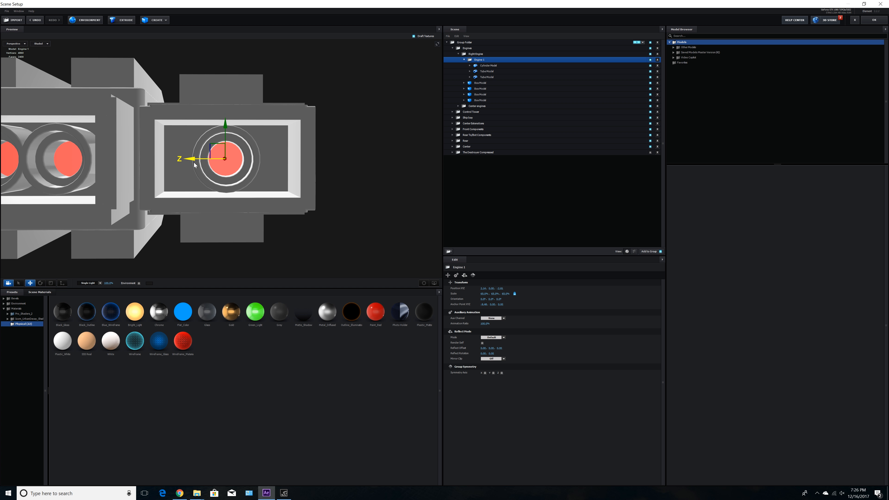
Step: Scale up the copied Engine 1 uniformly until it nearly fills the height of the right engine frame
scroll(246, 182, "down", 3)
mouse_move(268, 178)
left_mouse_down()
mouse_move(244, 189)
mouse_move(248, 176)
mouse_move(264, 178)
left_mouse_up()
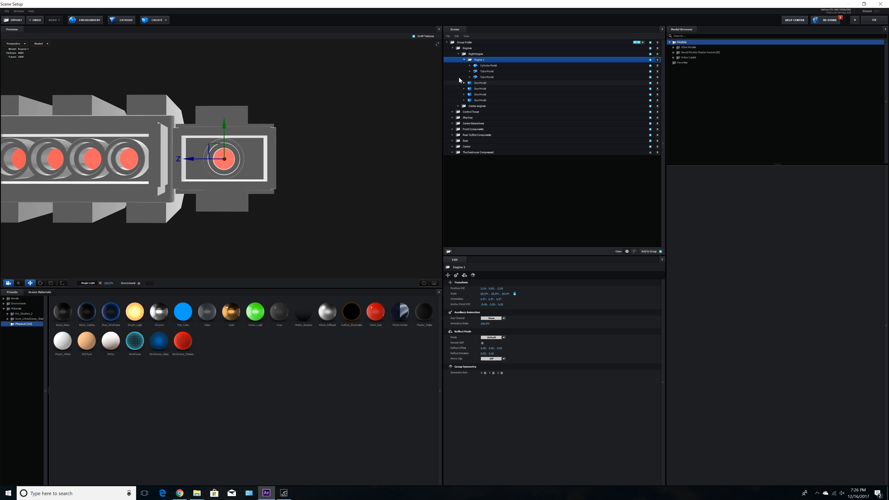
left_click_drag(483, 295, 494, 295)
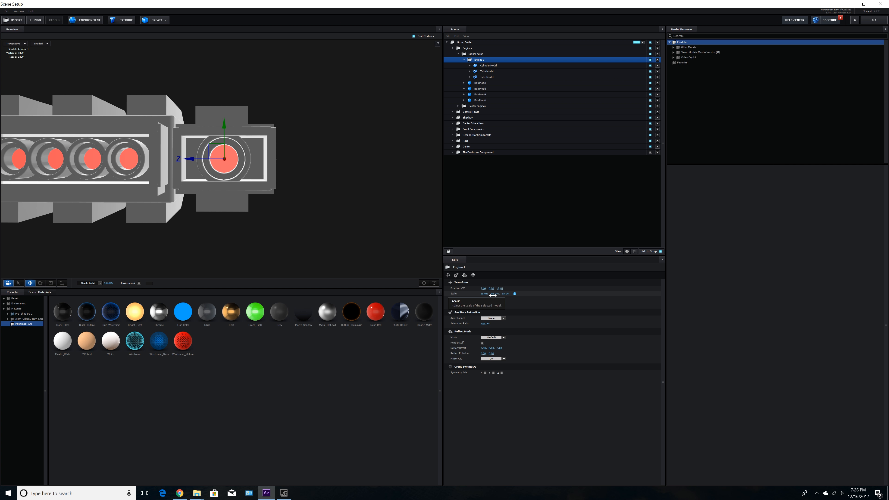
mouse_move(305, 209)
left_mouse_down()
mouse_move(283, 208)
mouse_move(306, 210)
left_mouse_up()
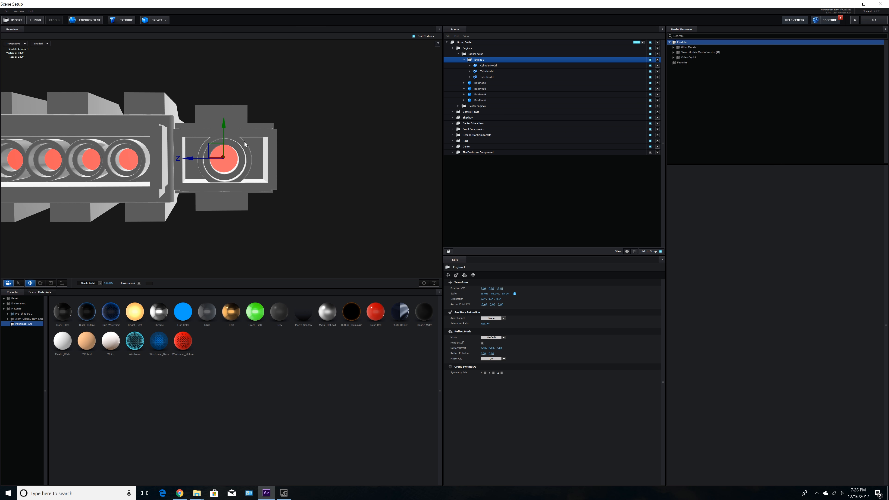
Step: Duplicate the Right Engine folder and rename the copy Left Engine
left_click_drag(276, 168, 250, 182)
left_click(464, 59)
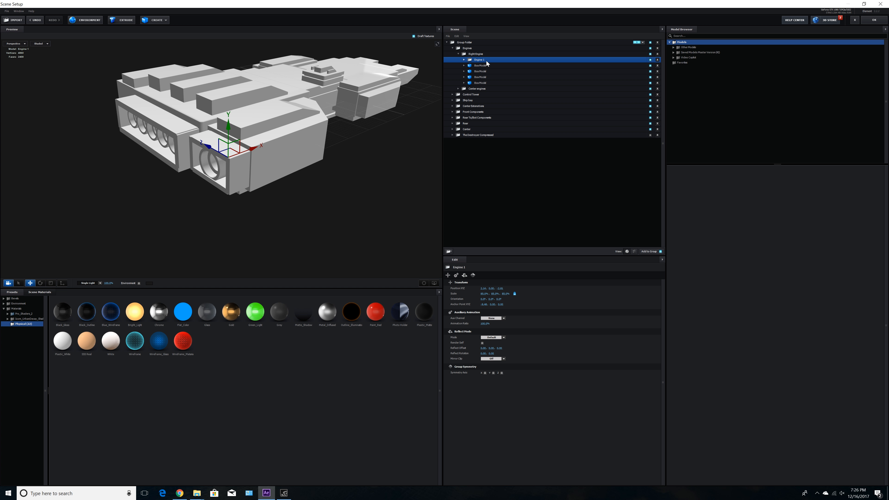
left_click(457, 54)
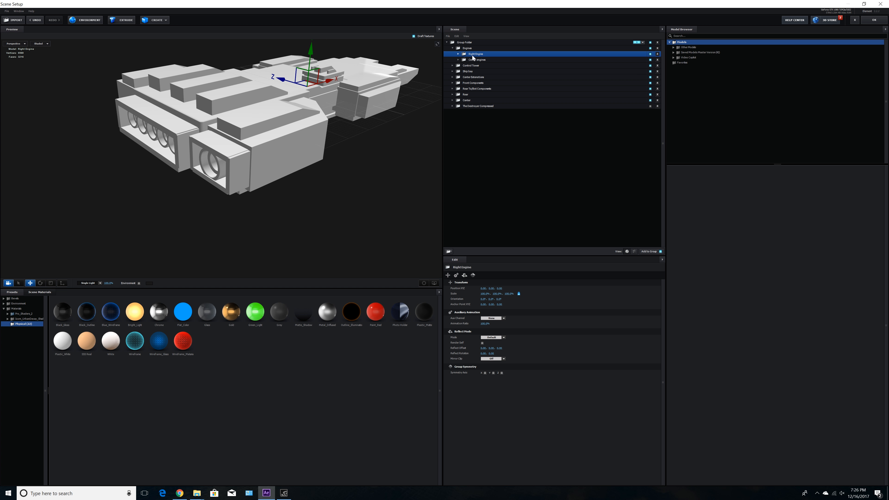
key("ctrl+d")
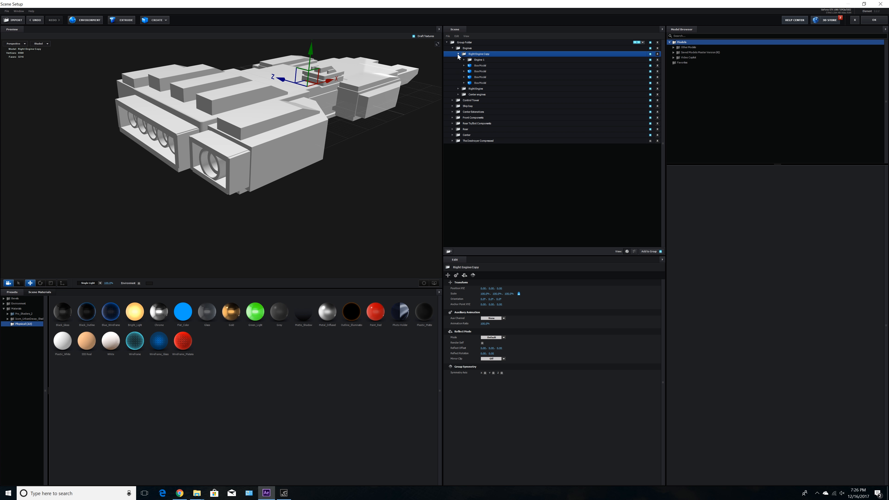
left_click(458, 54)
key("F2")
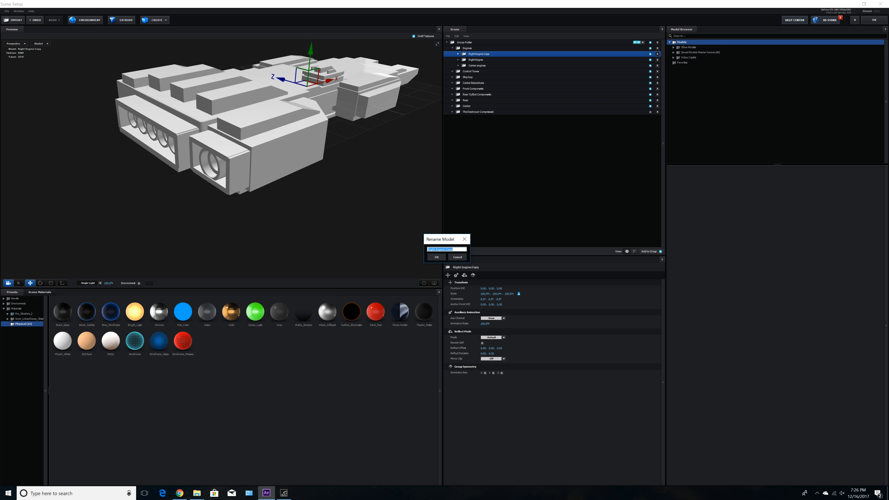
type("Left Engine")
key("Return")
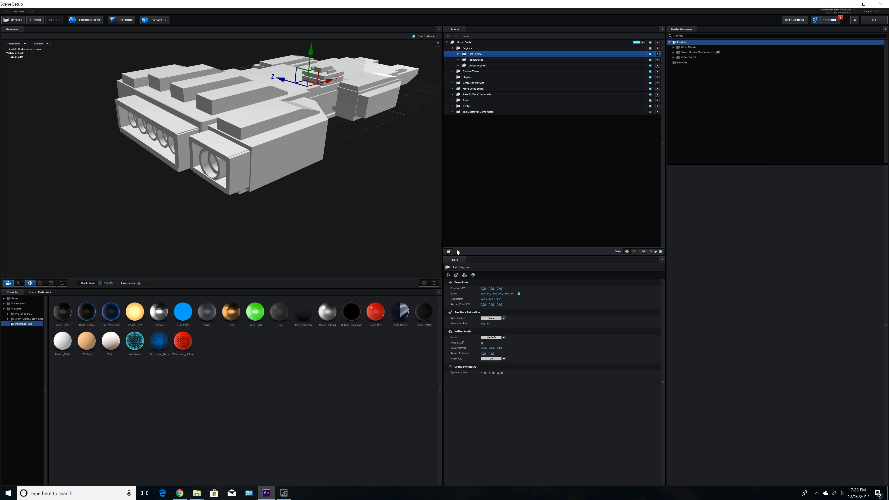
Step: Move the anchor point of the Left Engine folder along X and Z onto the center of its engine
left_click_drag(326, 209, 331, 206)
left_click_drag(333, 130, 315, 139)
left_click(63, 283)
left_click_drag(413, 90, 248, 129)
left_click_drag(196, 98, 202, 128)
left_click_drag(224, 165, 259, 160)
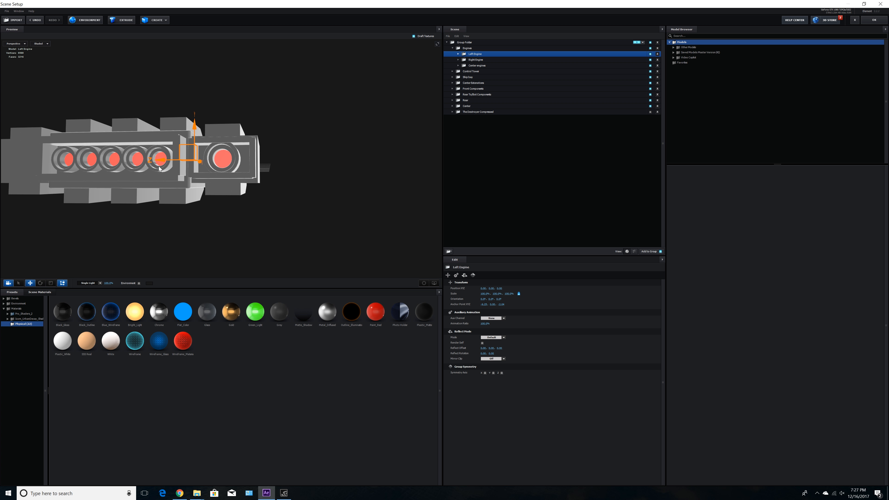
left_click_drag(161, 161, 192, 161)
left_click_drag(237, 187, 282, 177)
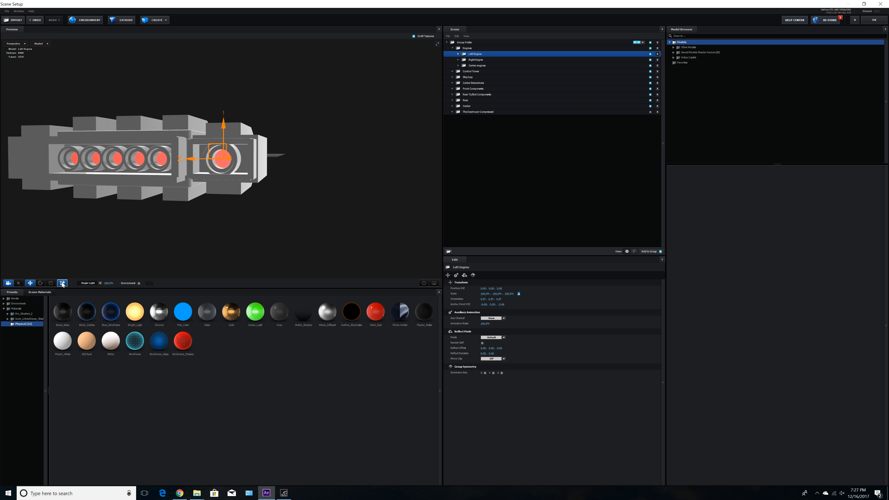
Step: Move the Left Engine along Z to the opposite side of the center engines and fine-tune its position against the side hull
left_click_drag(150, 207, 157, 225)
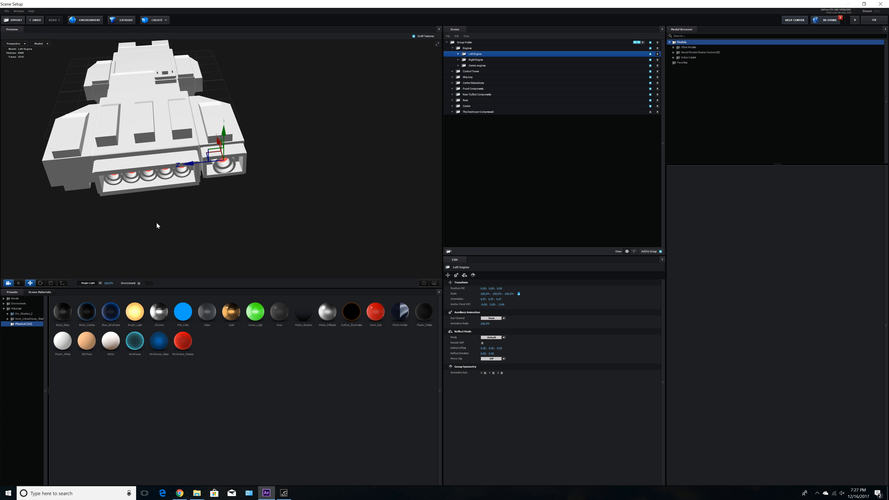
left_click_drag(203, 170, 41, 203)
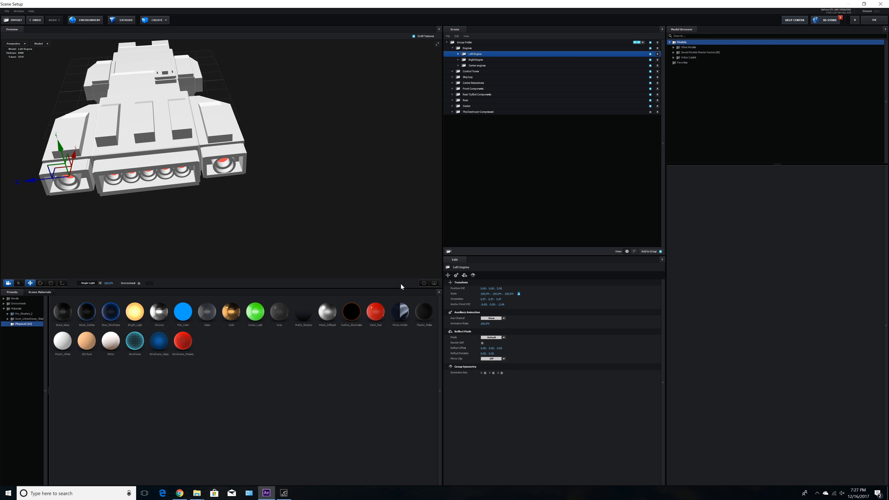
left_click(424, 283)
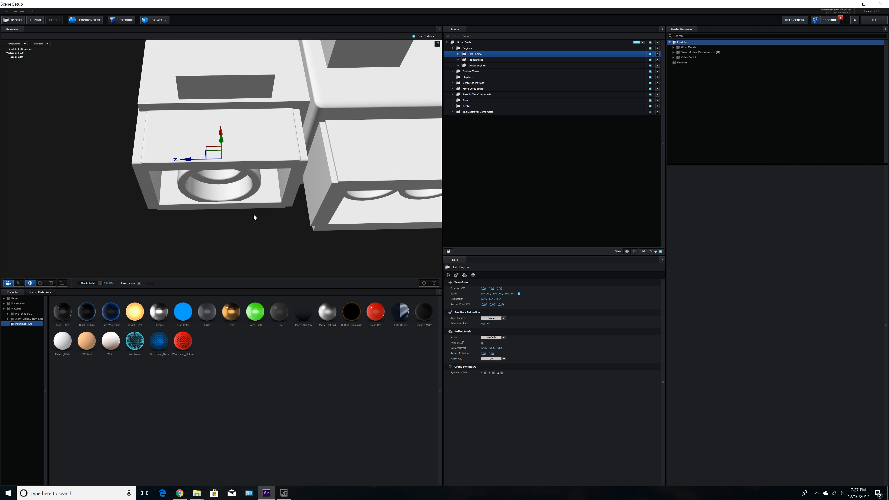
left_click_drag(253, 214, 248, 213)
left_click_drag(186, 153, 189, 154)
left_click_drag(290, 221, 433, 164)
scroll(298, 183, "down", 5)
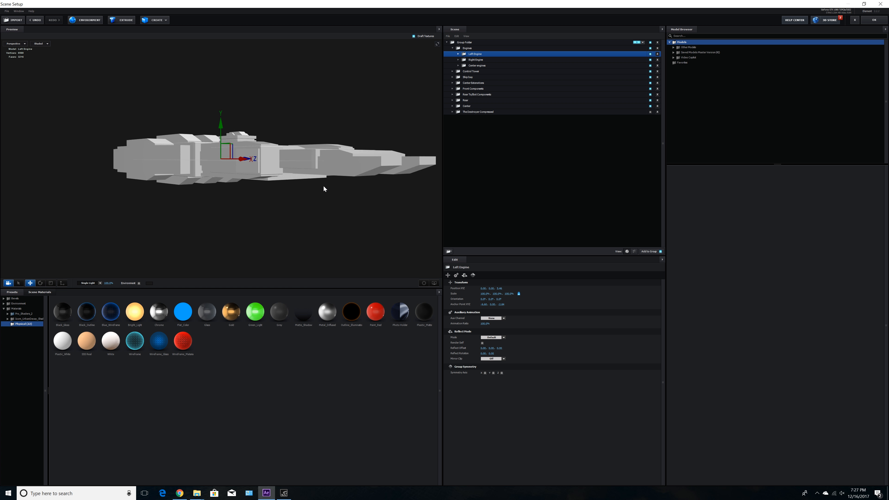
scroll(312, 177, "down", 3)
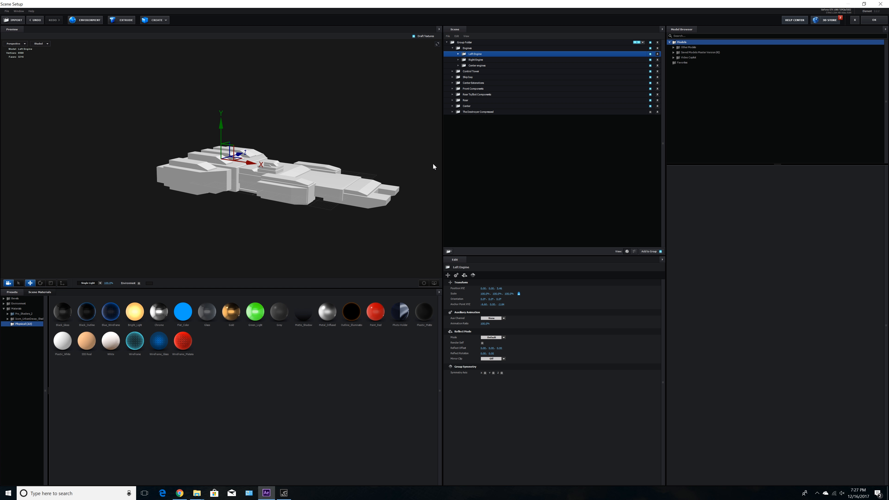
Step: Apply the scene changes to the Warship composition and save the After Effects project
left_click(874, 20)
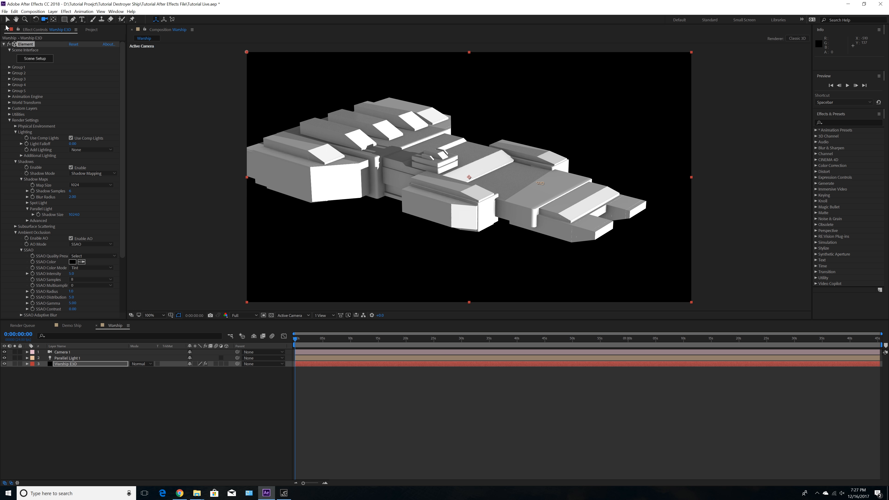
left_click(4, 12)
left_click(22, 72)
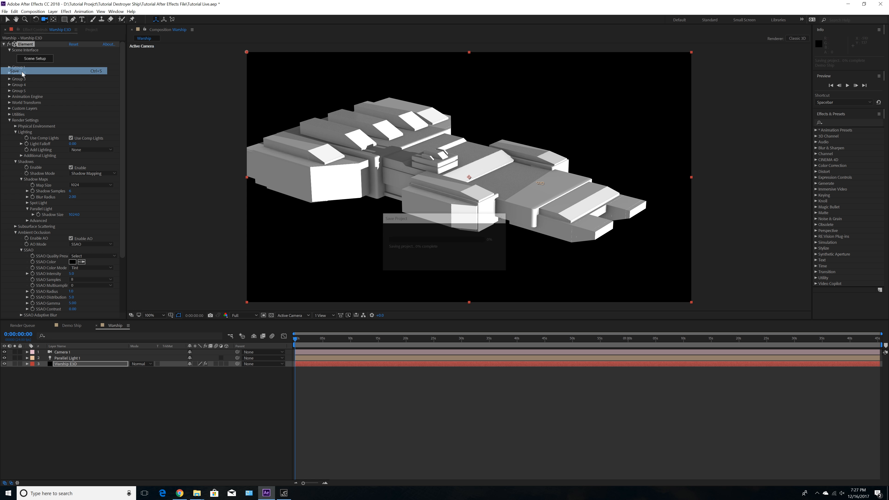
left_click_drag(404, 200, 444, 188)
left_click_drag(487, 181, 511, 181)
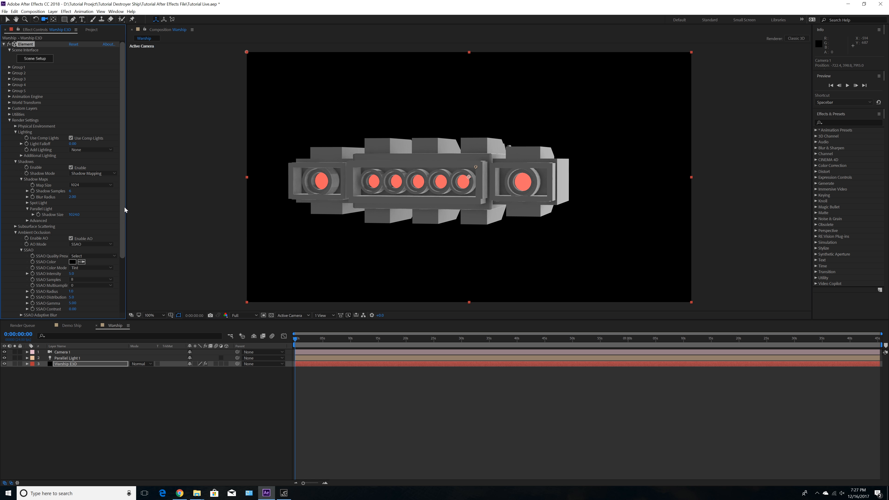
Step: Enable Glow in the Element render settings and save the project
scroll(87, 245, "down", 4)
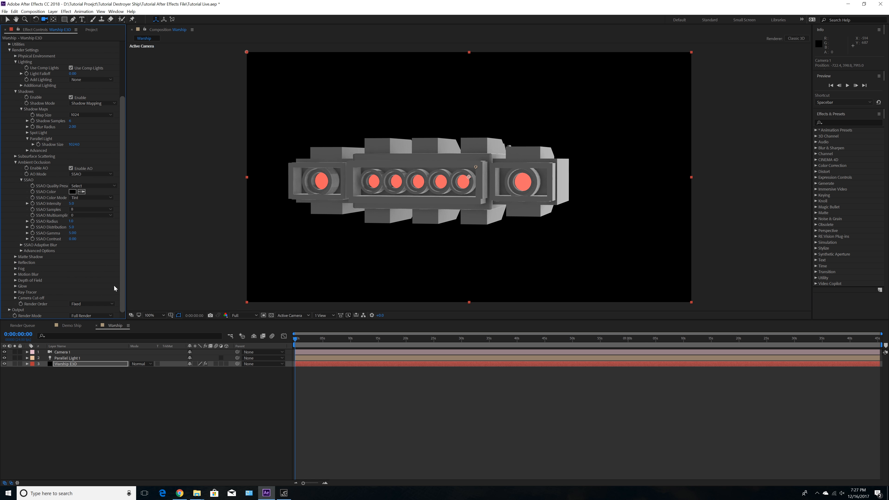
left_click(15, 286)
scroll(42, 263, "down", 4)
left_click(71, 228)
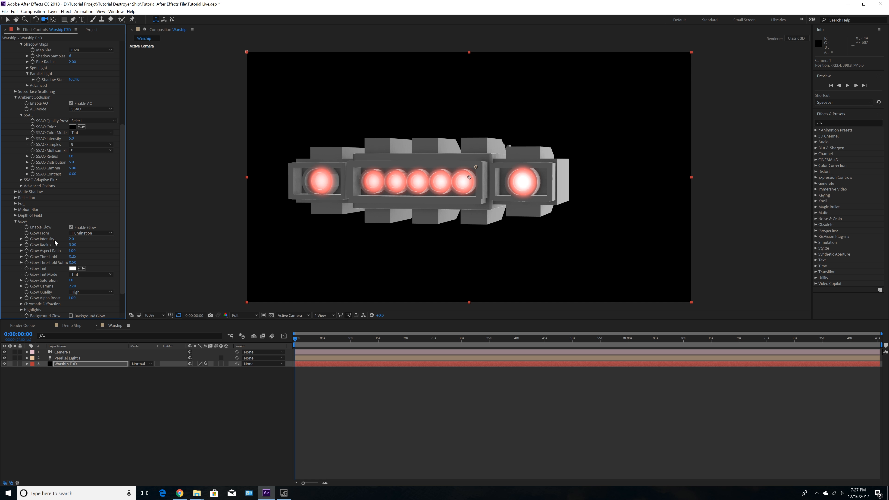
left_click_drag(469, 177, 455, 191)
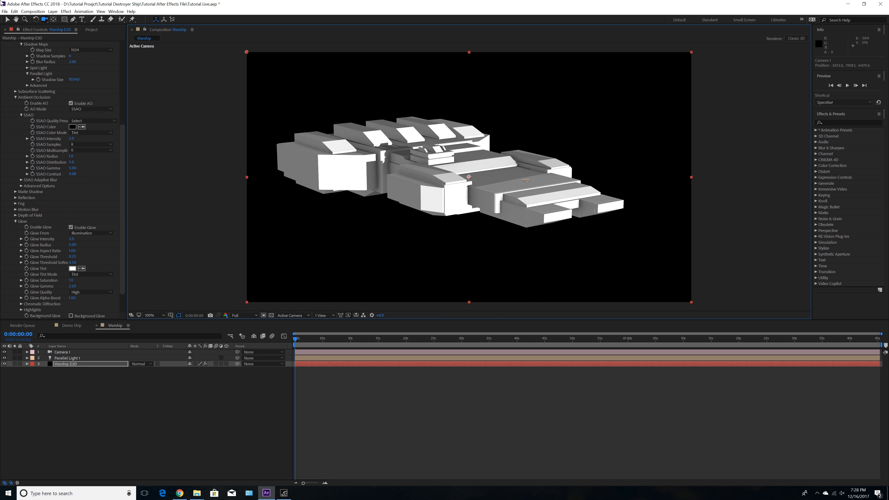
left_click(5, 11)
left_click(16, 71)
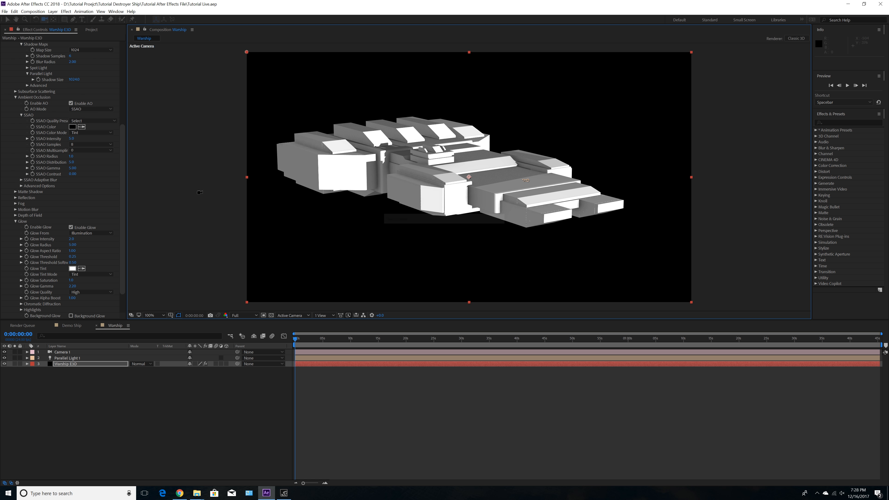
Step: Orbit the camera to an elevated front three-quarter view of the ship and save the project
left_click_drag(460, 211, 451, 90)
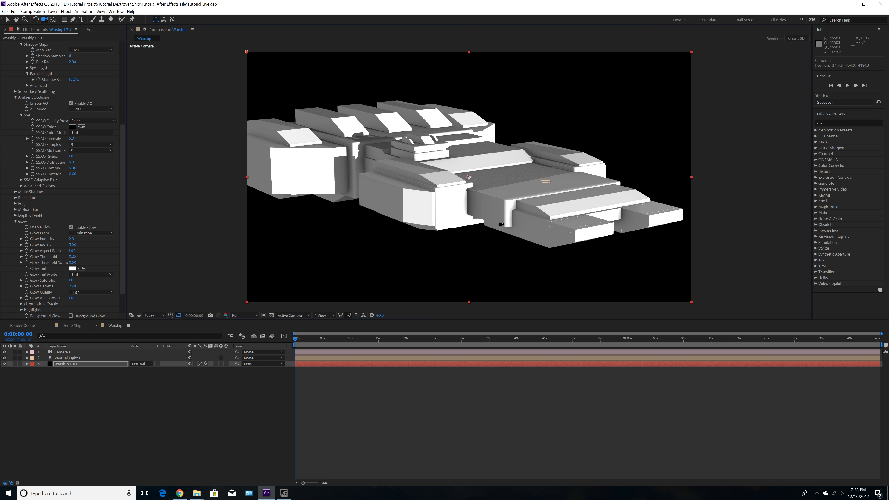
left_click_drag(501, 224, 484, 219)
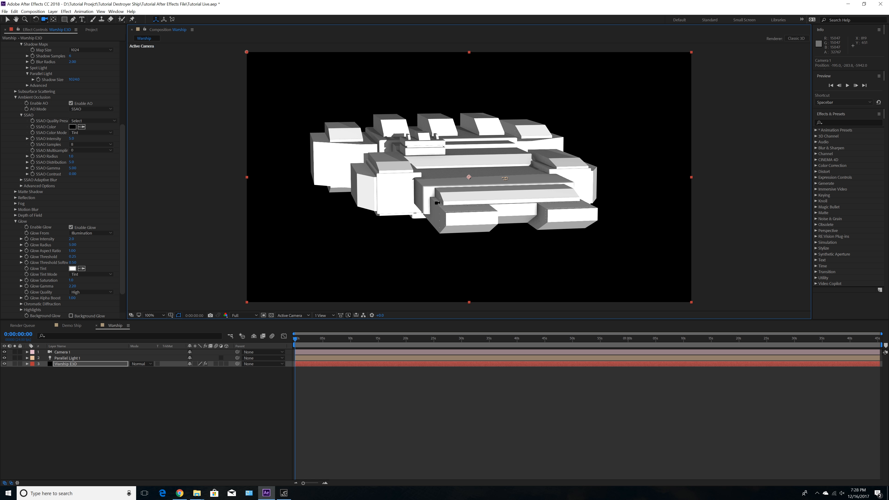
left_click_drag(362, 242, 196, 238)
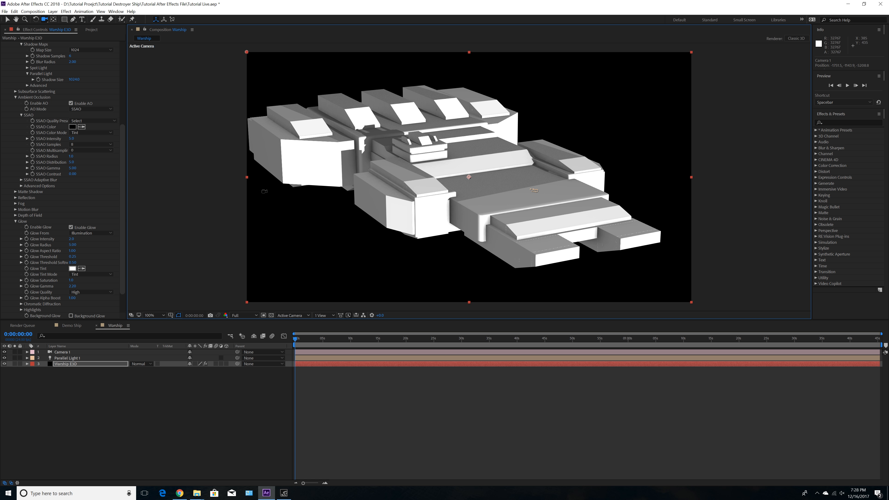
left_click(5, 11)
left_click(28, 72)
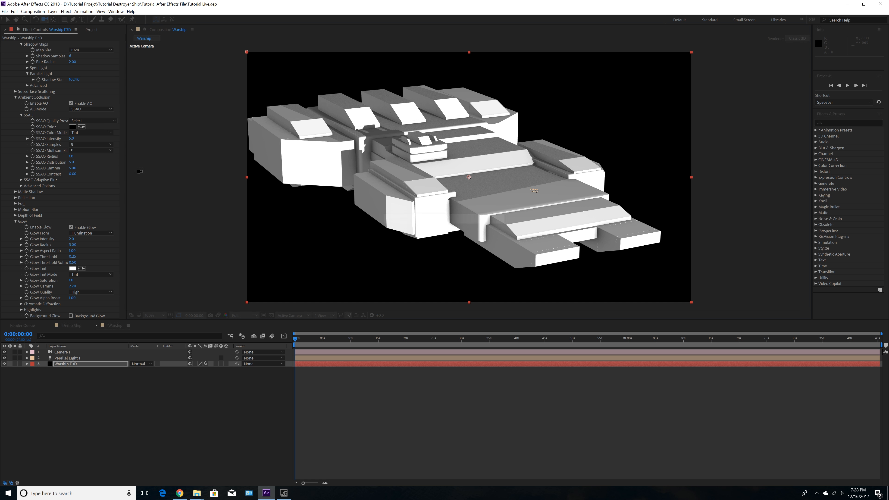
Step: Open the Element scene setup and collapse the Engines folder
scroll(125, 196, "up", 5)
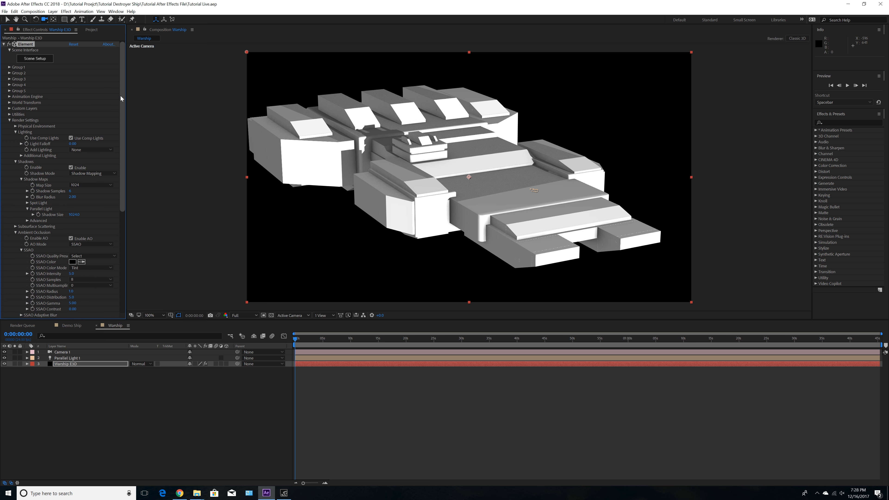
left_click(35, 58)
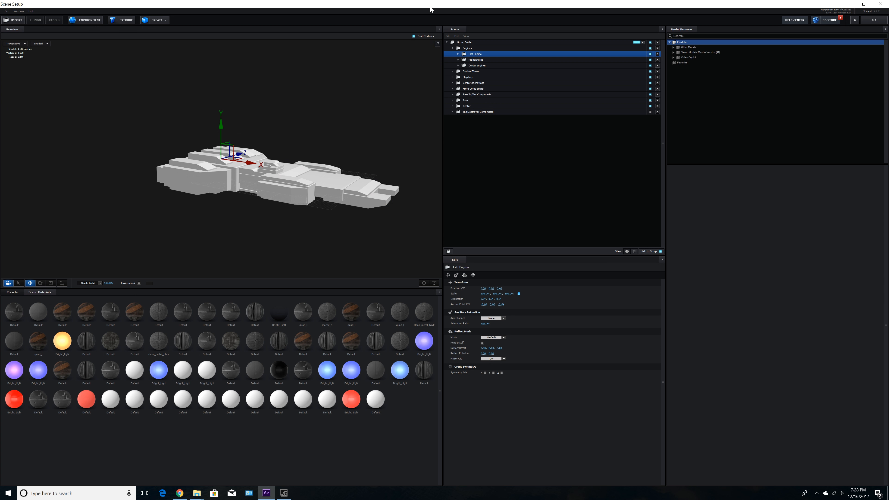
left_click(453, 48)
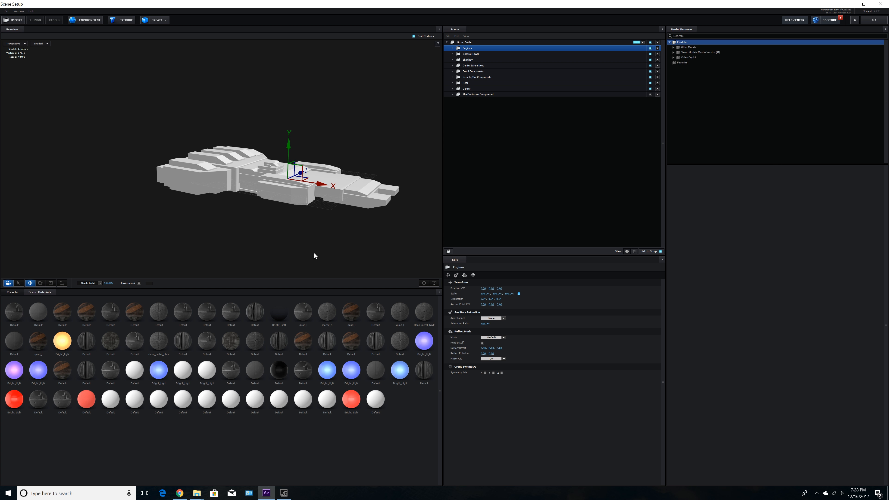
scroll(321, 230, "up", 3)
left_click_drag(320, 211, 273, 188)
Step: Create a new folder inside the main Group Folder and rename it Greebles
left_click(468, 43)
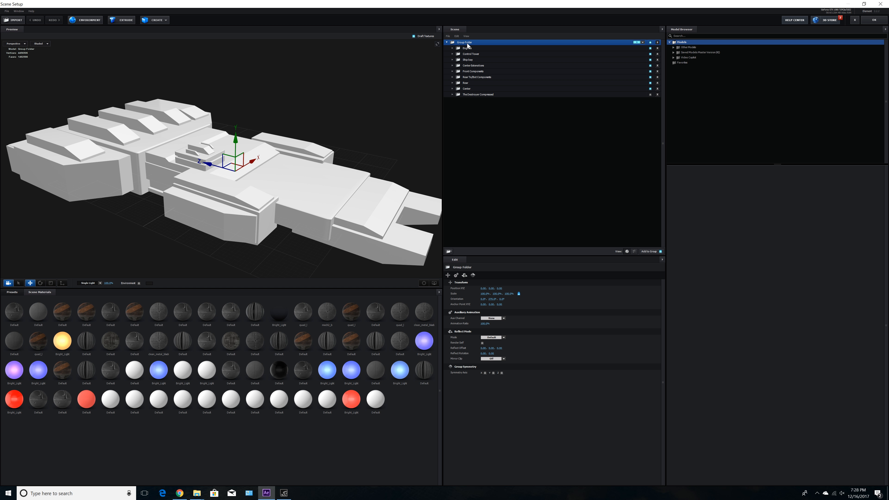
scroll(261, 198, "down", 3)
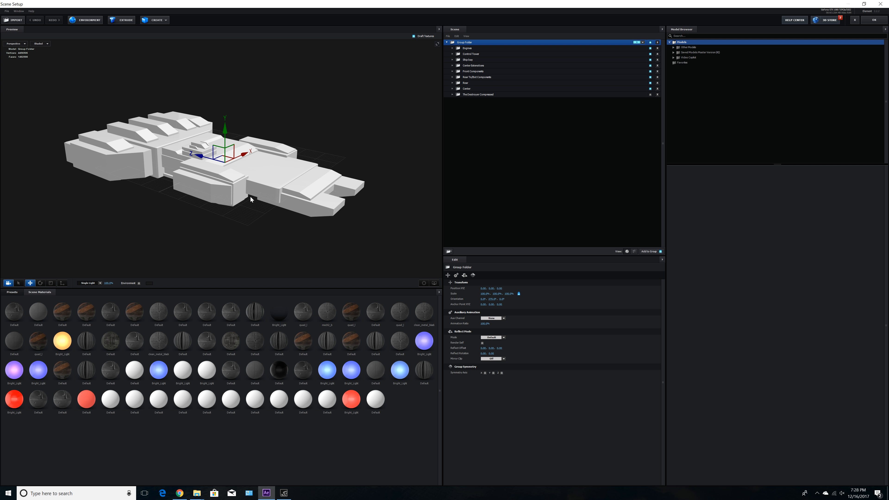
mouse_move(250, 196)
left_mouse_down()
mouse_move(253, 179)
mouse_move(254, 197)
mouse_move(259, 185)
left_mouse_up()
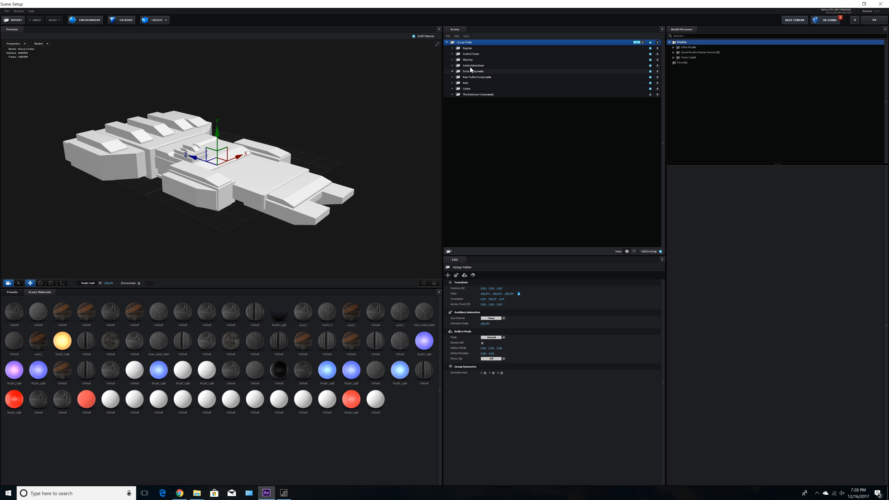
left_click(449, 251)
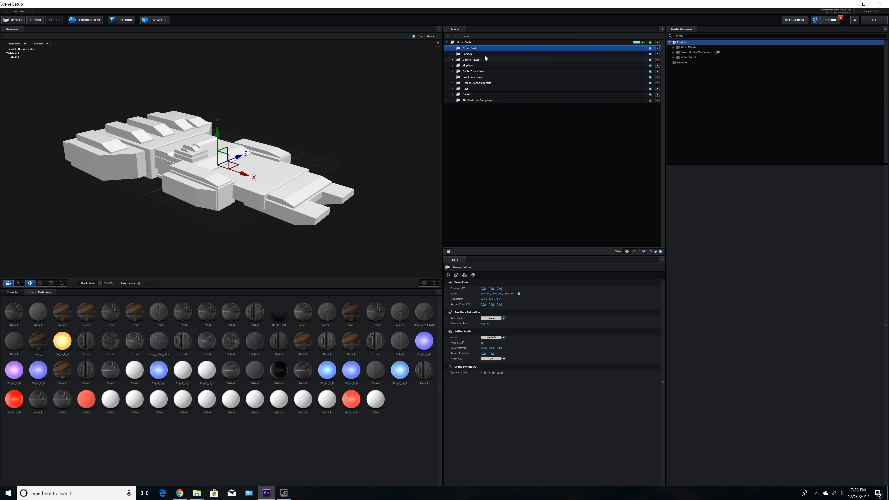
double_click(484, 48)
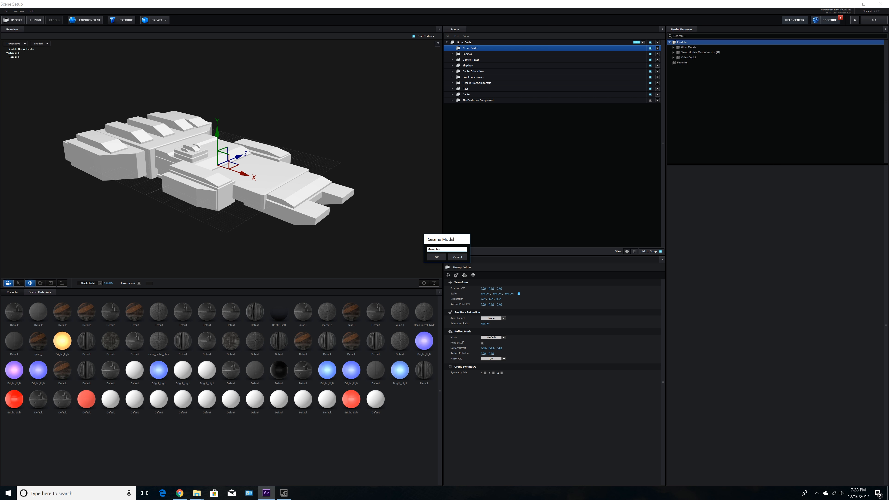
key("Return")
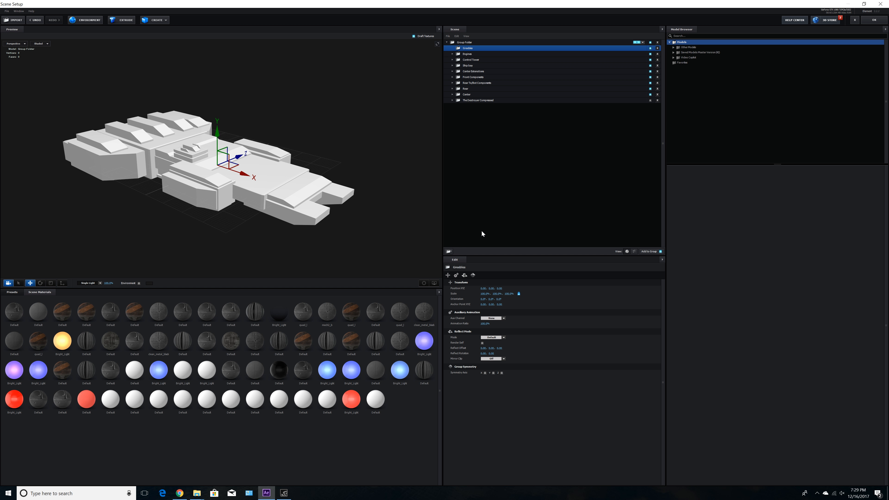
Step: Create a subfolder inside Greebles and rename it Greeble 1
left_click(449, 251)
double_click(483, 54)
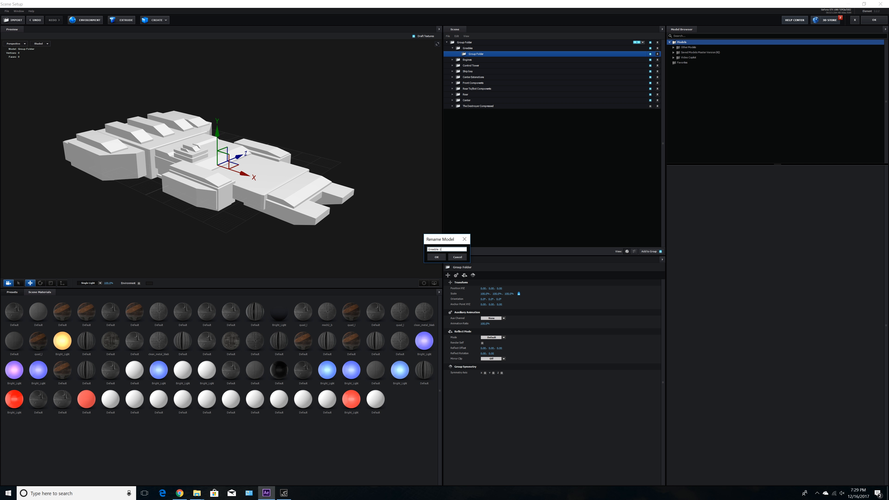
type("Greeble 1")
key("Return")
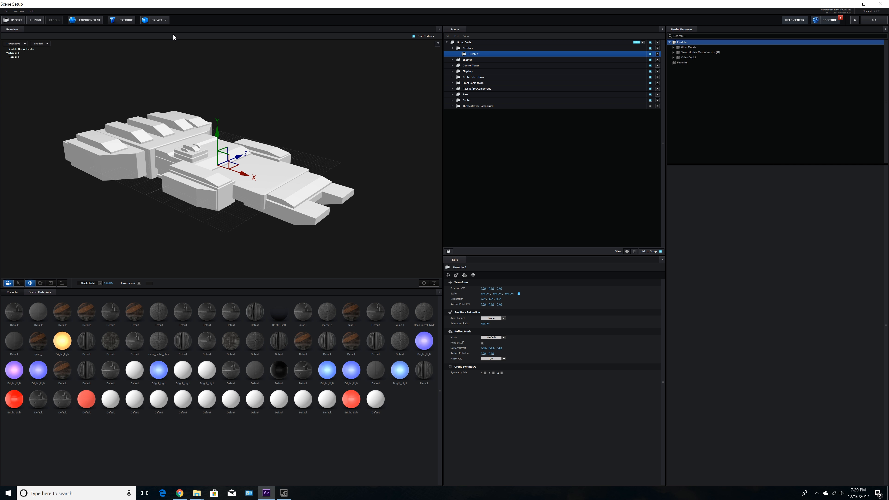
Step: Add a cylinder to the Greeble 1 folder, raise it above the hull and rotate it about X onto its side
left_click(154, 21)
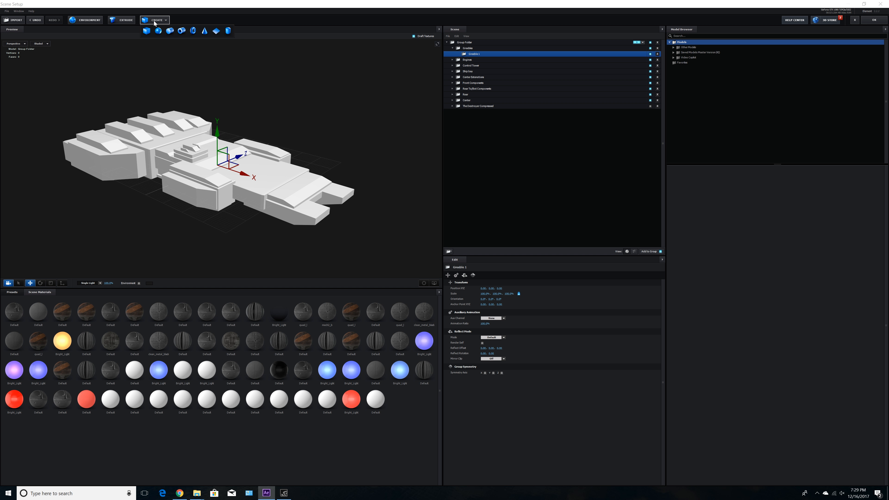
left_click(170, 31)
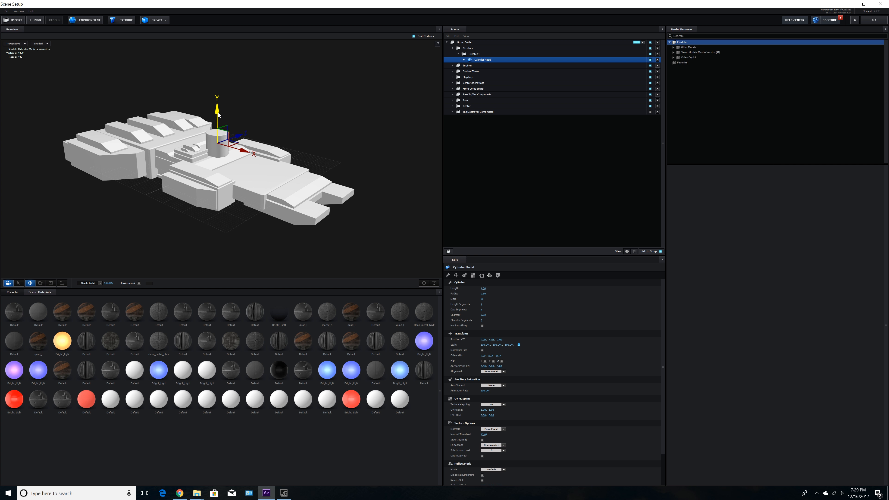
left_click_drag(218, 115, 217, 103)
left_click(40, 283)
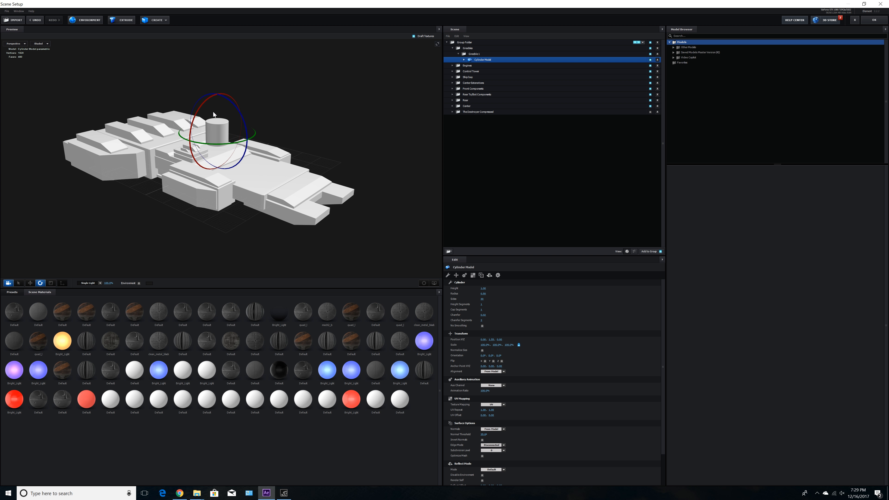
left_click_drag(202, 106, 179, 196)
Step: Move the cylinder forward along X and lower it along Y until it is half sunk into the front deck
left_click(30, 283)
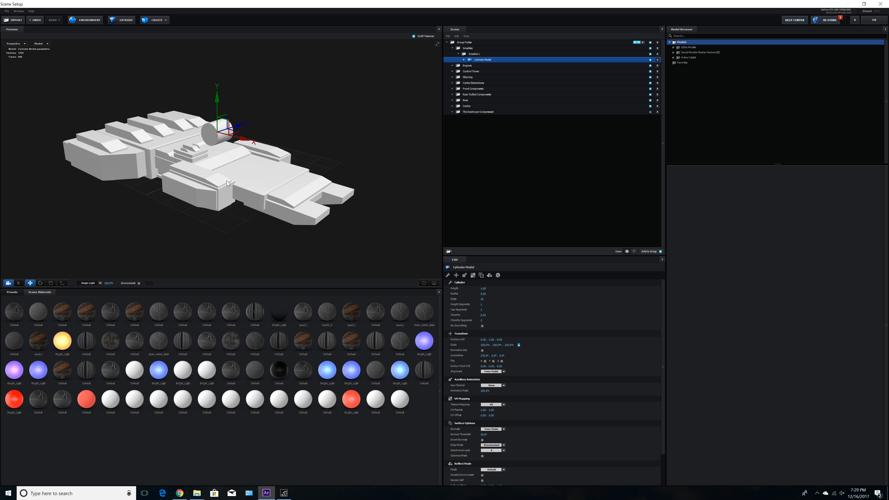
left_click_drag(240, 141, 318, 163)
mouse_move(330, 198)
left_mouse_down()
mouse_move(344, 198)
mouse_move(335, 200)
left_mouse_up()
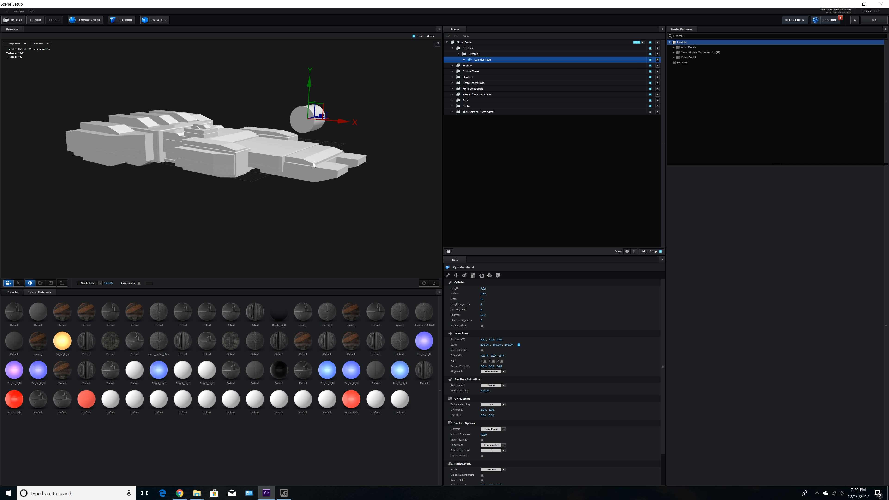
left_click_drag(309, 88, 306, 119)
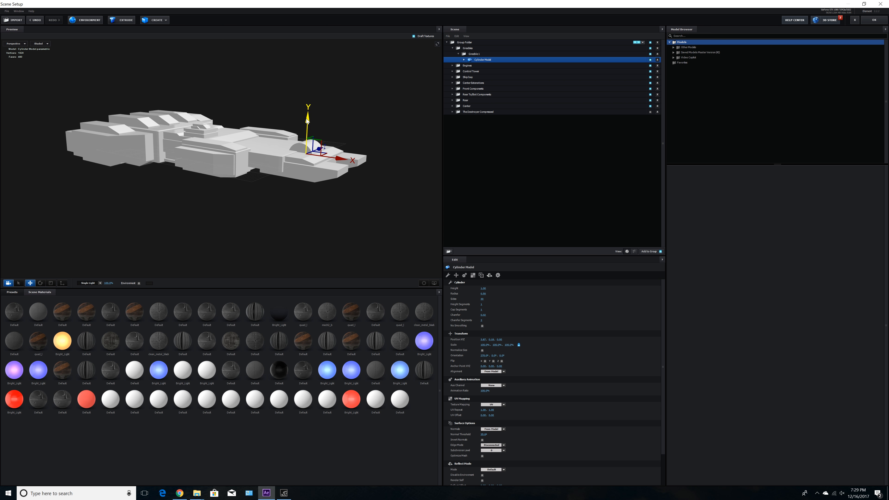
left_click_drag(244, 175, 232, 176)
left_click_drag(160, 160, 149, 183)
left_click(423, 284)
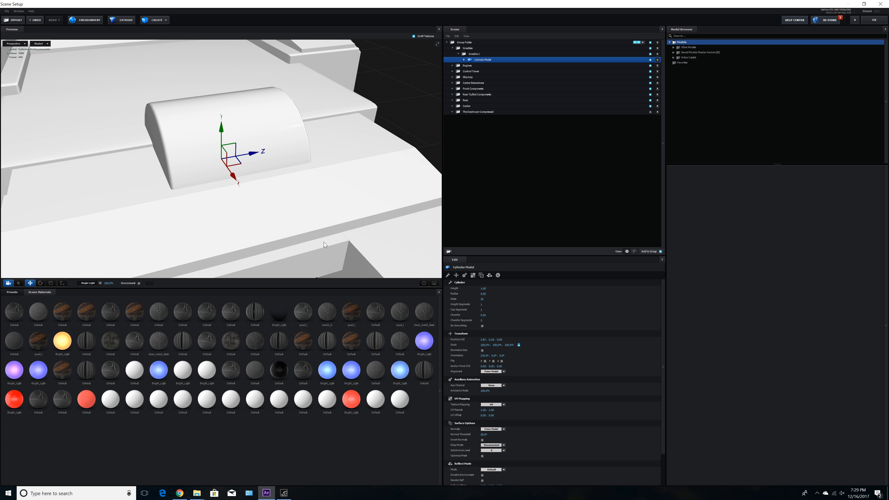
scroll(339, 218, "down", 5)
left_click_drag(204, 231, 249, 206)
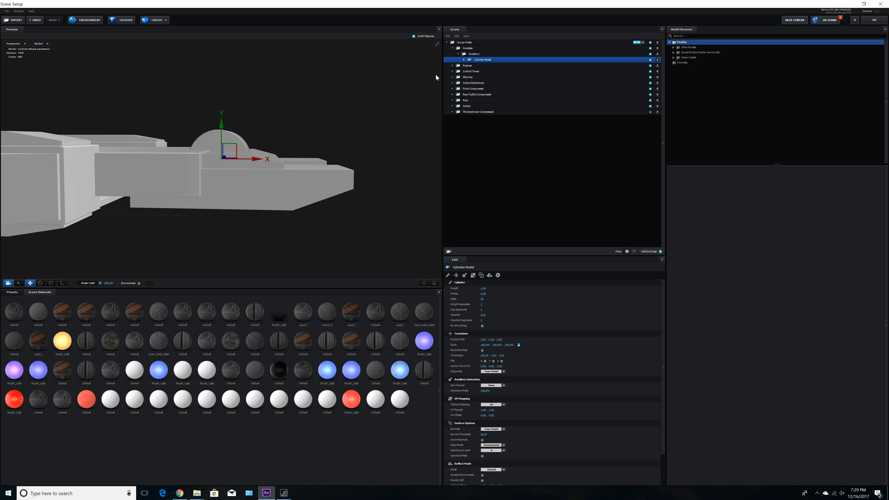
Step: Add a box to Greeble 1, move it along X to the cylinder and raise it above the deck
left_click(154, 20)
left_click(148, 31)
left_click_drag(54, 171, 256, 178)
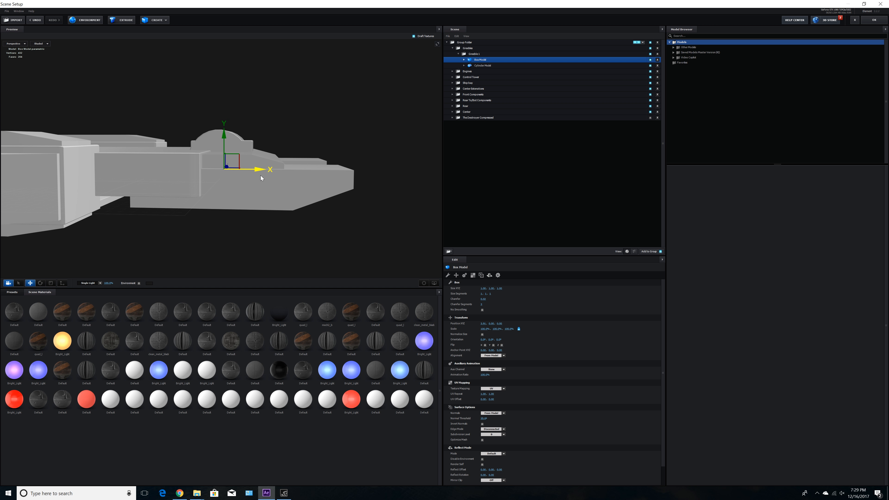
left_click_drag(226, 142, 224, 70)
left_click_drag(286, 159, 225, 180)
Step: Scale the box down along Y and strongly along Z into a thin upright plate slightly longer along X
left_click(51, 283)
left_click_drag(224, 58, 222, 75)
left_click_drag(270, 118, 273, 126)
left_click_drag(263, 95, 272, 95)
left_click_drag(268, 137, 245, 127)
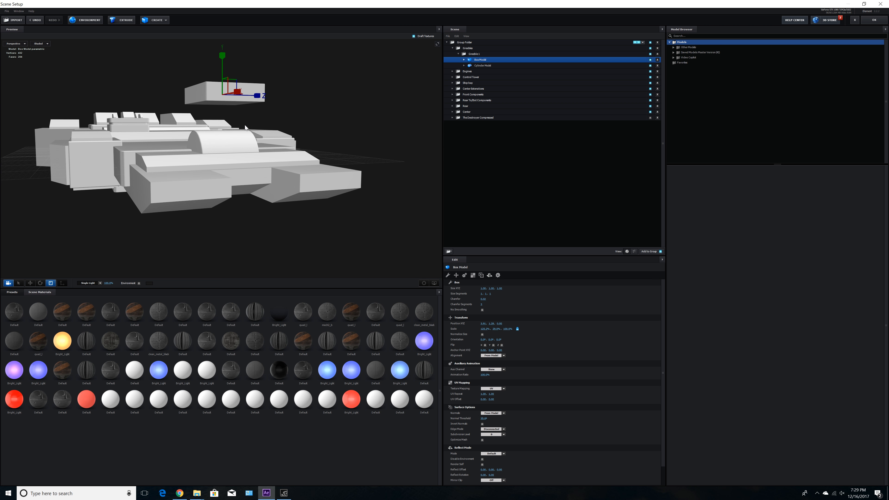
left_click_drag(260, 96, 204, 136)
left_click_drag(258, 99, 216, 132)
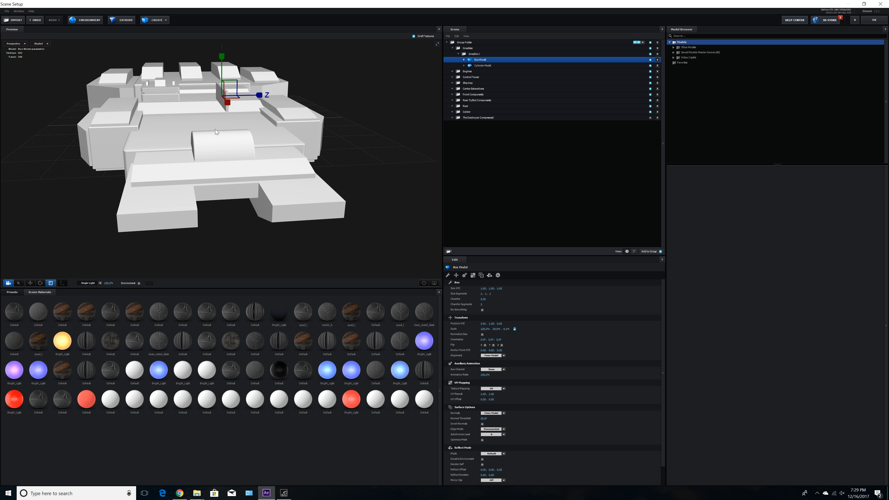
Step: Lower the thin plate along Y so it cuts through the upper part of the cylinder
key("w")
left_click_drag(223, 71, 221, 112)
left_click_drag(279, 145, 348, 147)
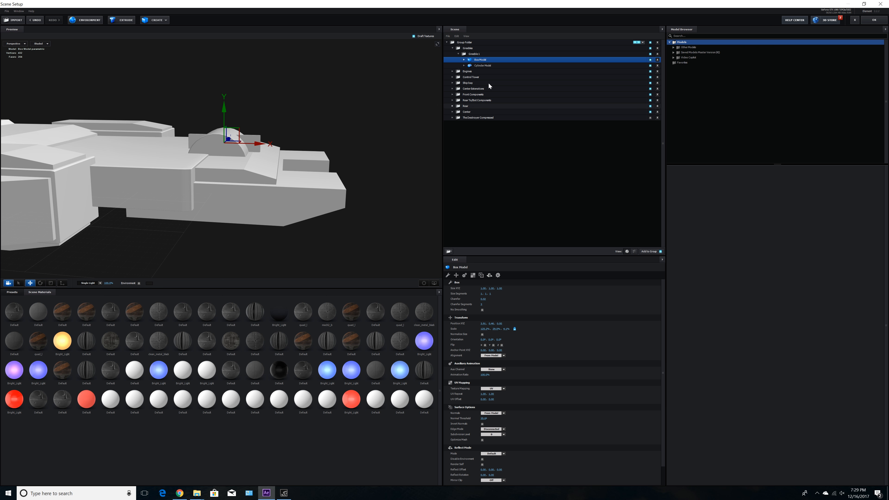
Step: Scale the cylinder down in length along X and in height, and raise it along Y toward the plate
left_click(484, 66)
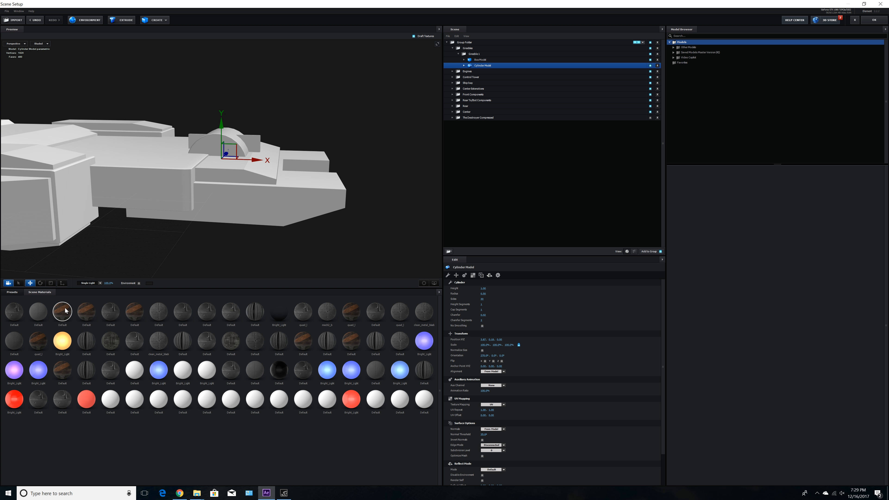
left_click(52, 284)
left_click_drag(258, 164, 251, 160)
left_click_drag(222, 131, 223, 140)
left_click(30, 284)
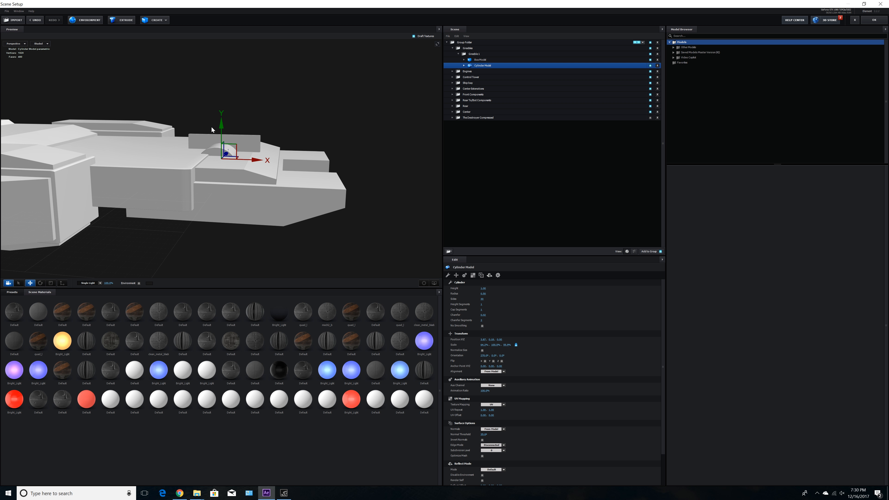
mouse_move(223, 126)
left_mouse_down()
mouse_move(223, 112)
mouse_move(219, 120)
left_mouse_up()
left_click_drag(295, 168, 328, 202)
Step: Shorten the thin plate along X to match the cylinder and move it along Z to one of the cylinder's ends
left_click(463, 62)
left_click(480, 60)
left_click(50, 283)
left_click_drag(261, 151, 237, 182)
left_click(32, 284)
left_click_drag(260, 143, 268, 172)
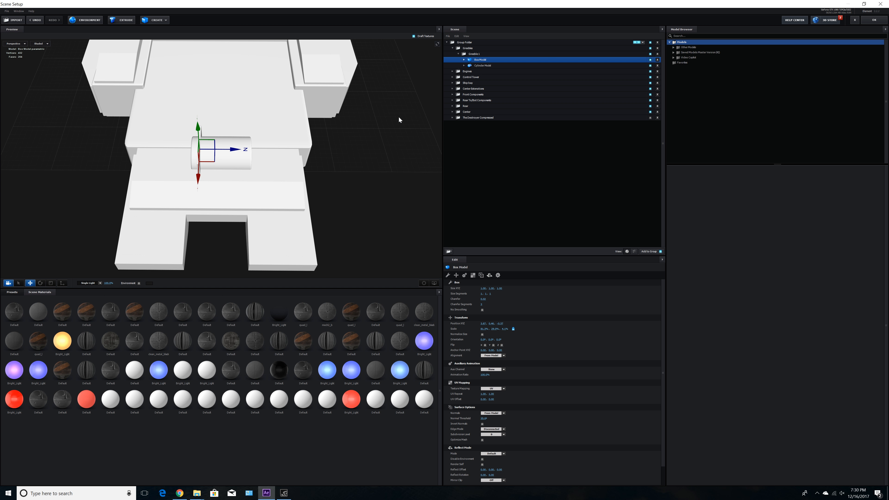
Step: Duplicate the thin plate three times and space the copies along Z over the length of the cylinder
key("ctrl+d")
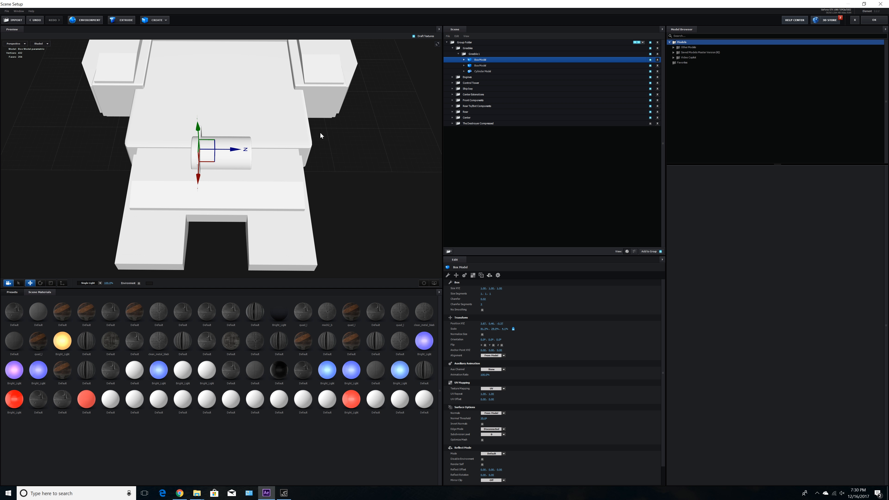
left_click_drag(232, 150, 244, 154)
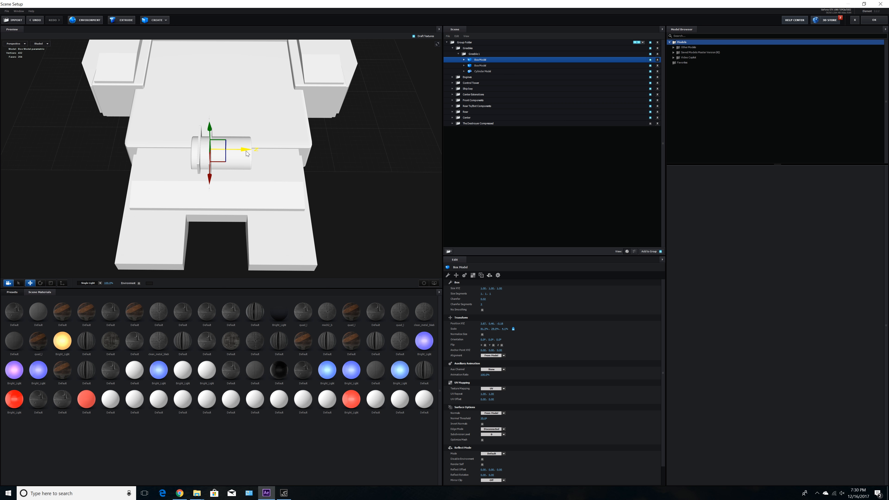
key("ctrl+d")
left_click_drag(244, 150, 280, 154)
key("ctrl+d")
left_click(482, 66)
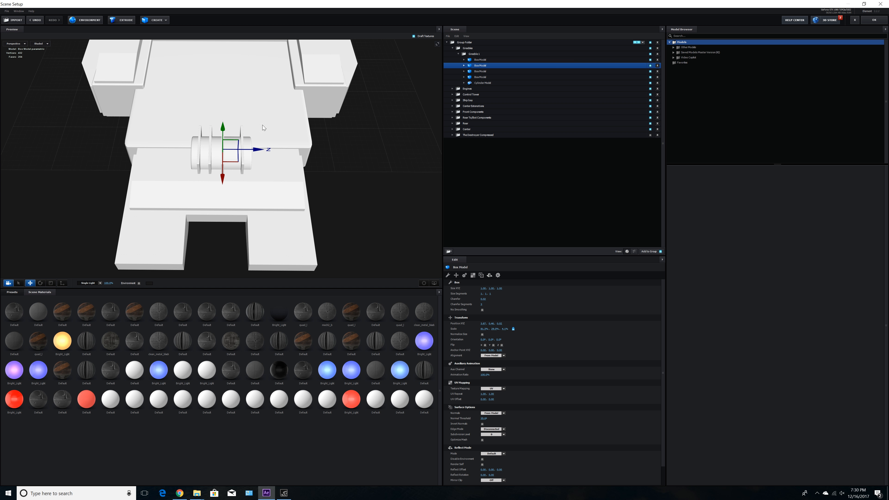
left_click(478, 72)
left_click_drag(246, 150, 250, 150)
Step: Move the Greeble 1 folder's anchor point along X, Y and Z into the centre of the cylinder and plates
left_click_drag(259, 122, 336, 91)
left_click(459, 54)
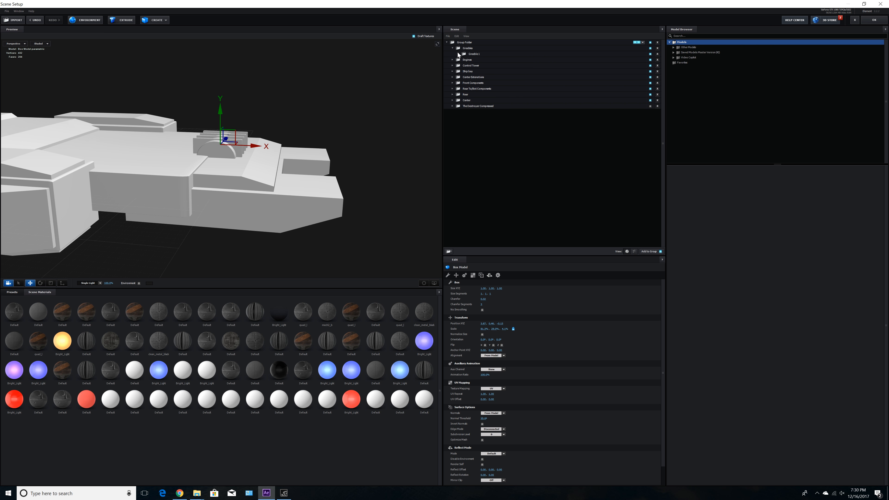
left_click(470, 54)
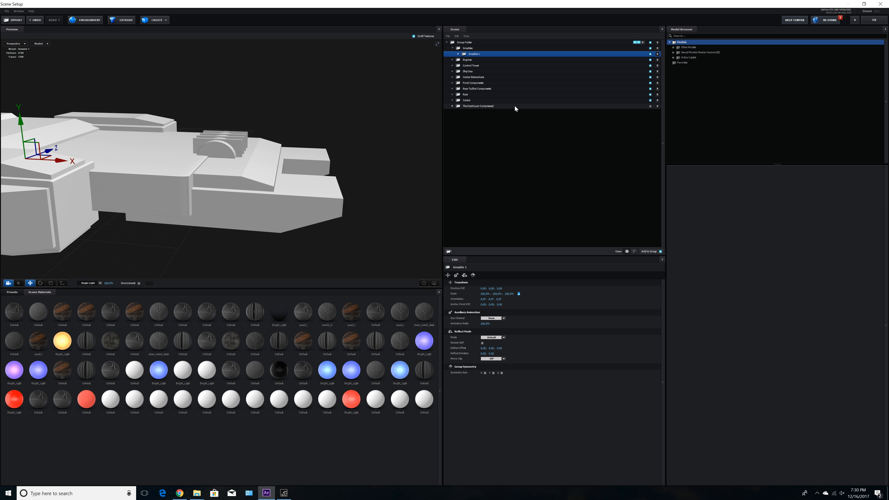
left_click_drag(246, 229, 200, 245)
left_click(62, 283)
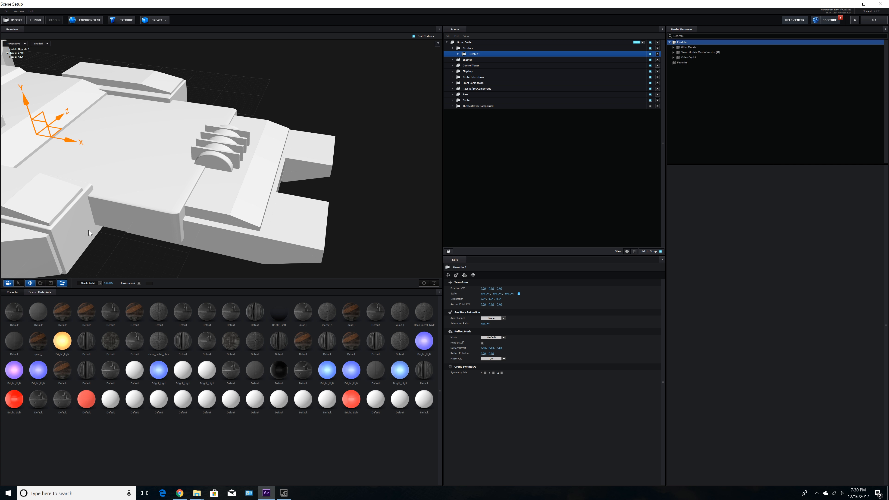
left_click_drag(73, 141, 202, 194)
left_click_drag(237, 137, 236, 116)
left_click_drag(201, 149, 239, 201)
left_click(63, 283)
mouse_move(169, 227)
left_mouse_down()
mouse_move(187, 220)
mouse_move(172, 224)
left_mouse_up()
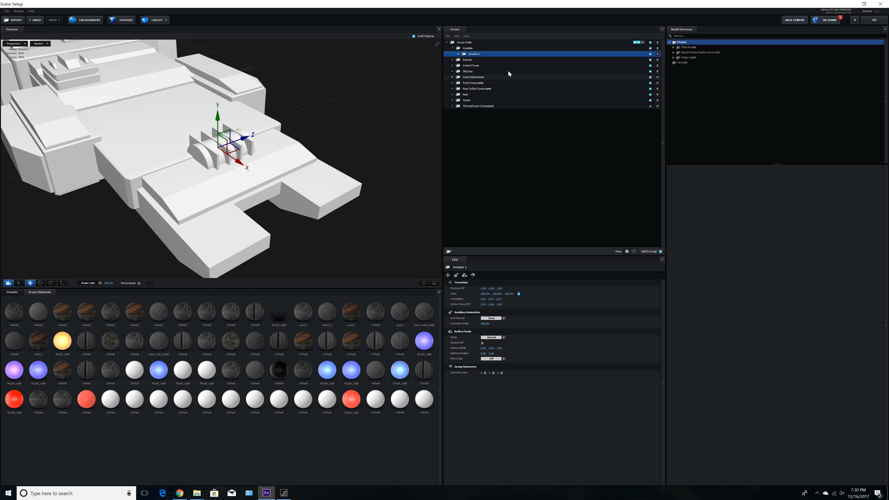
Step: Create a folder named Greeble 1 inside Greebles and nest the existing Greeble 1 folder in it
left_click(470, 49)
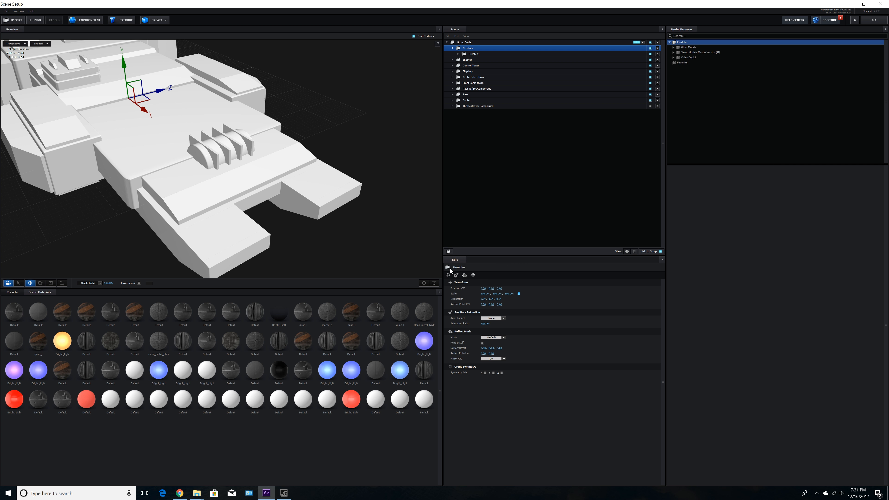
left_click(449, 251)
double_click(484, 54)
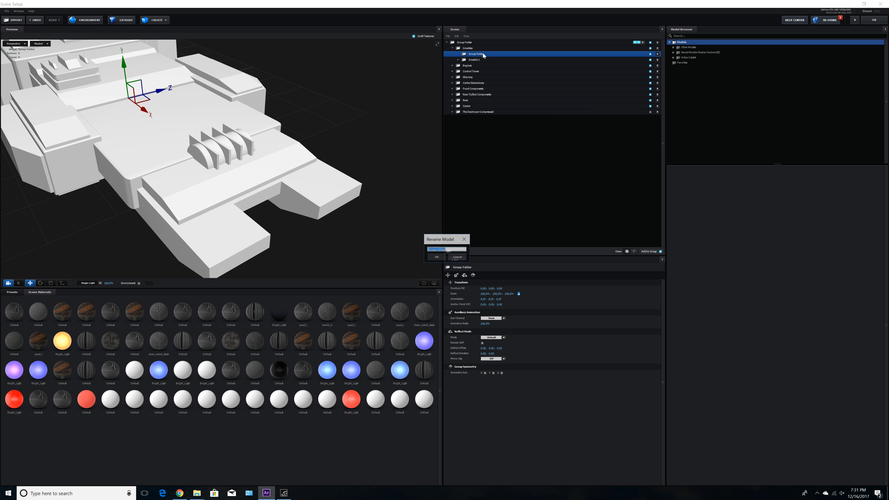
type("Greeble 1")
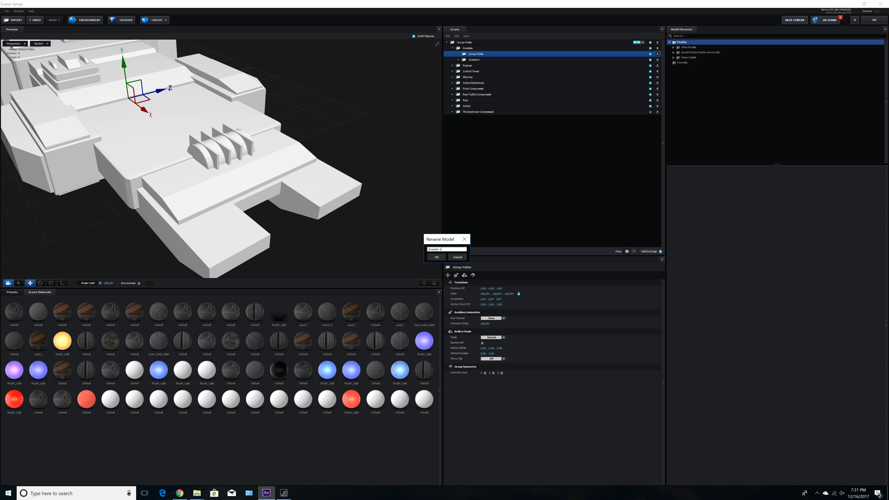
key("Return")
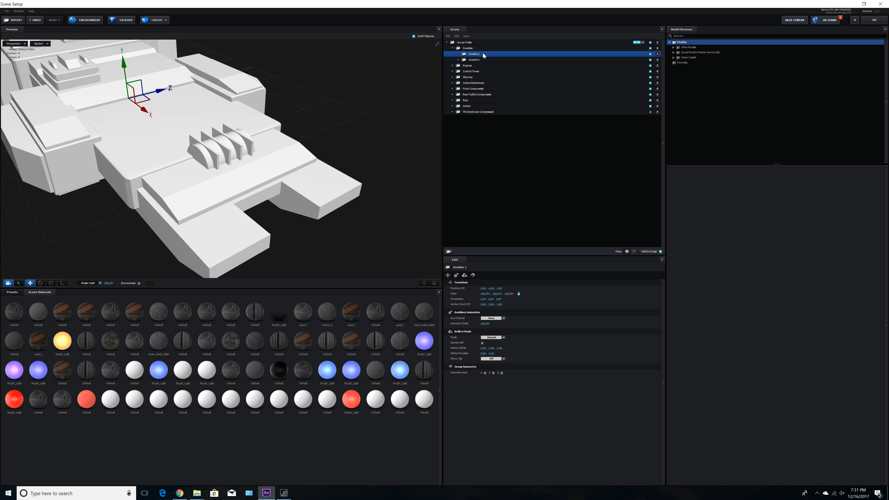
left_click_drag(477, 60, 475, 55)
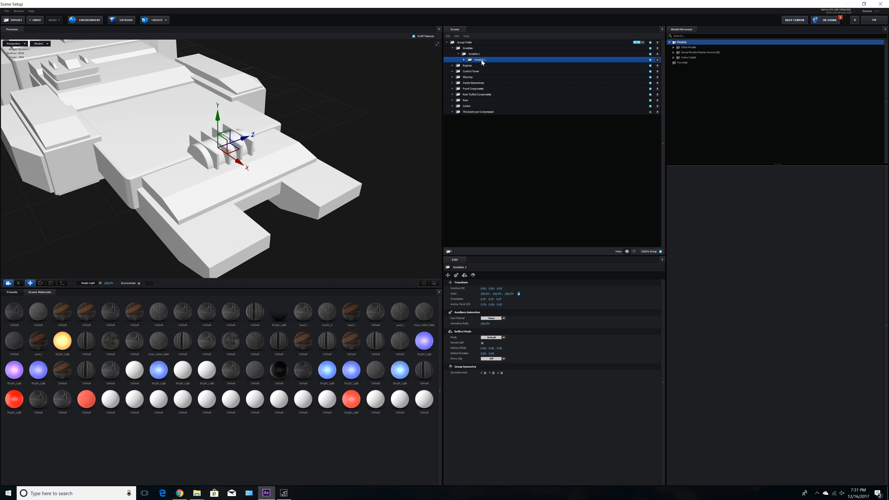
Step: Scale the nested Greeble 1 group uniformly to about half size and nudge it along Z on the rear deck
left_click_drag(296, 170, 310, 167)
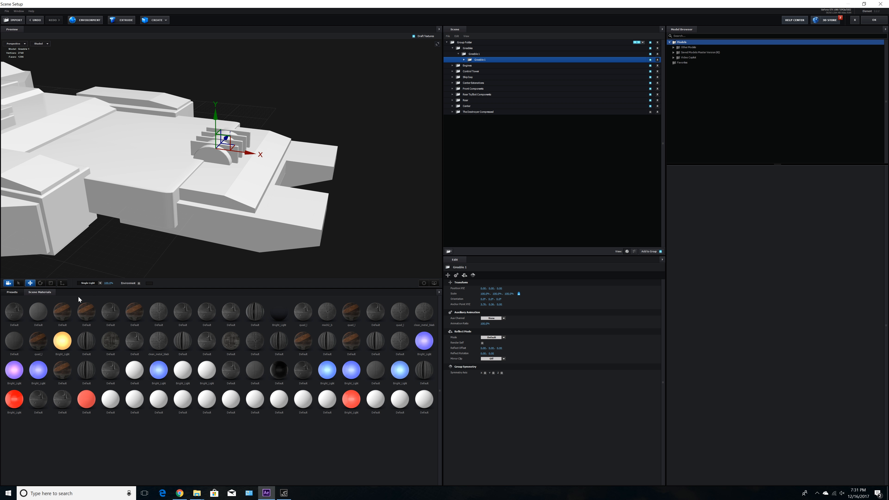
left_click_drag(258, 177, 224, 192)
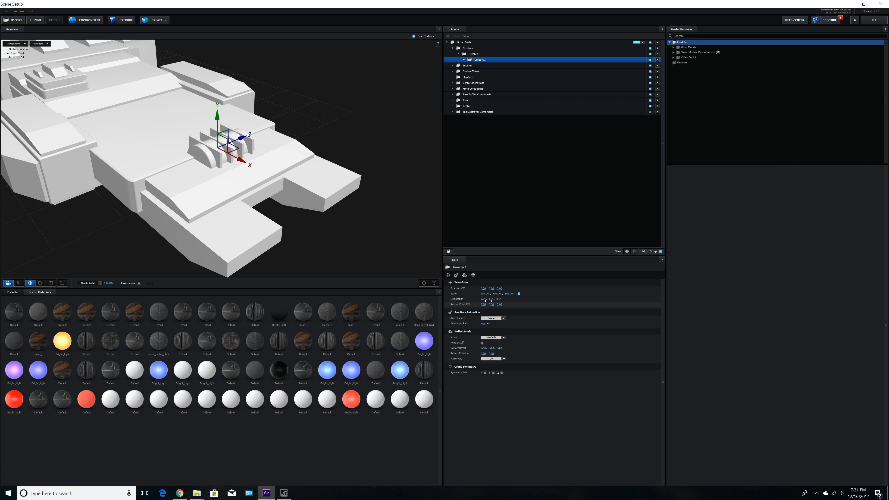
left_click_drag(483, 295, 464, 298)
left_click_drag(336, 239, 253, 187)
left_click_drag(194, 153, 230, 200)
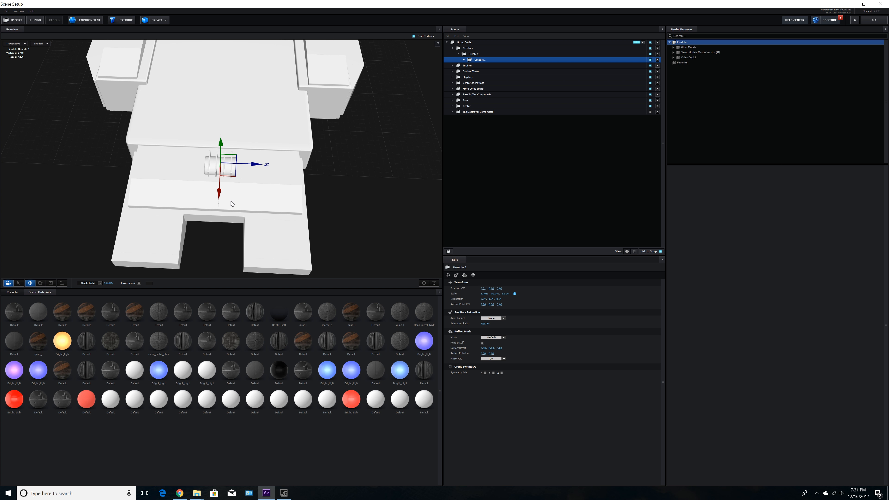
left_click_drag(254, 165, 254, 166)
mouse_move(234, 195)
left_mouse_down()
mouse_move(261, 181)
mouse_move(241, 116)
mouse_move(232, 123)
mouse_move(284, 151)
mouse_move(275, 156)
mouse_move(276, 138)
mouse_move(224, 198)
left_mouse_up()
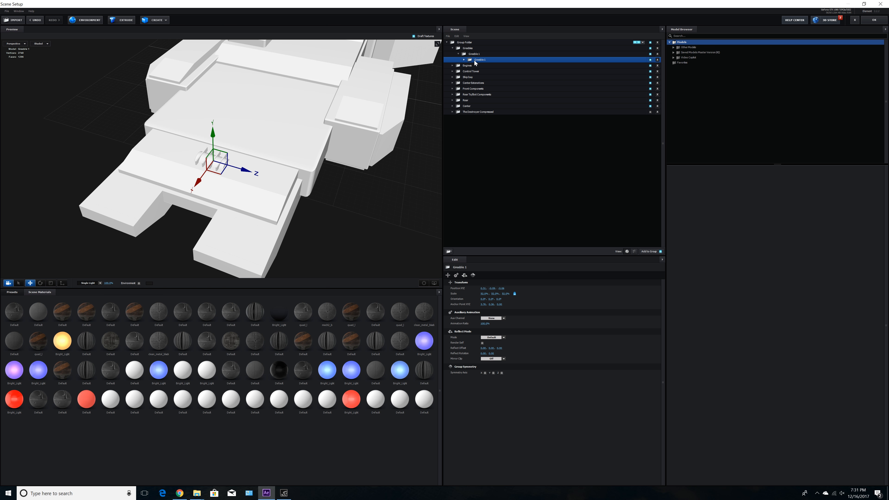
Step: Duplicate the nested Greeble 1 group and seat the copy on the end of one rear prong, lowered into its top surface
key("ctrl+d")
left_click_drag(245, 171, 132, 226)
left_click_drag(186, 199, 235, 227)
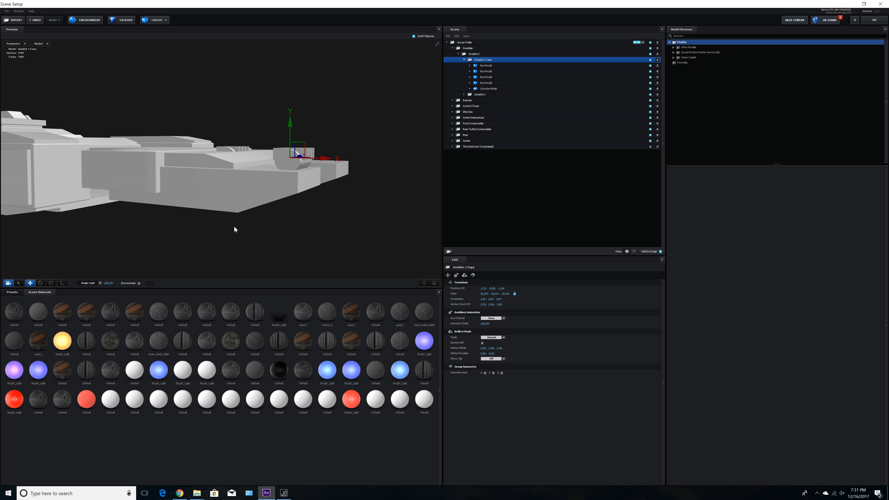
left_click_drag(292, 123, 287, 140)
left_click_drag(235, 192, 250, 225)
left_click(424, 283)
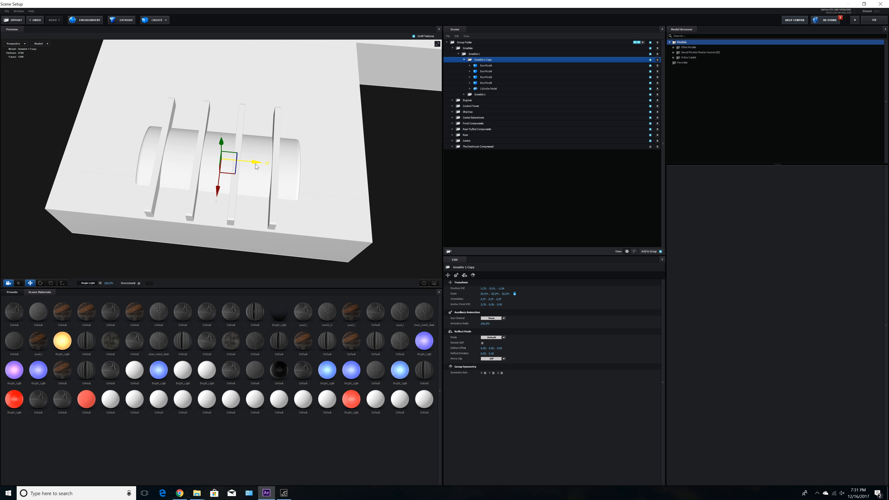
left_click_drag(343, 178, 276, 138)
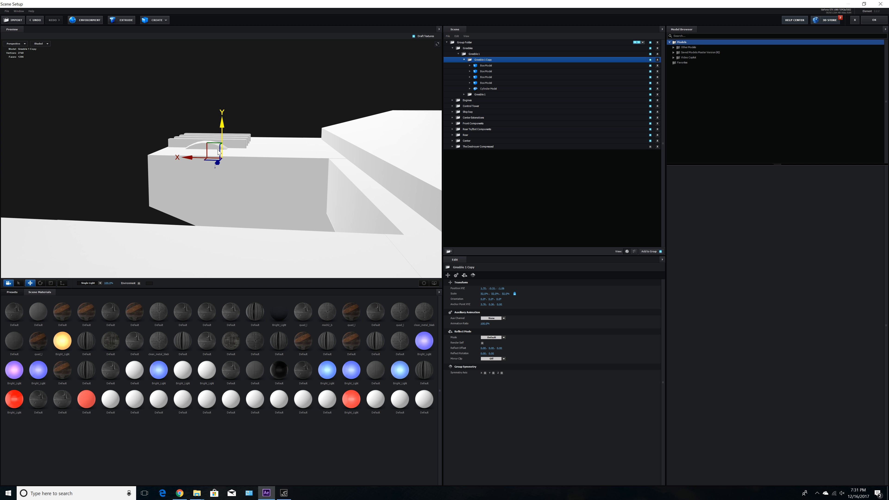
left_click_drag(188, 157, 191, 158)
Step: Collapse the copied group on the prong and rename it Greeble 2
double_click(464, 60)
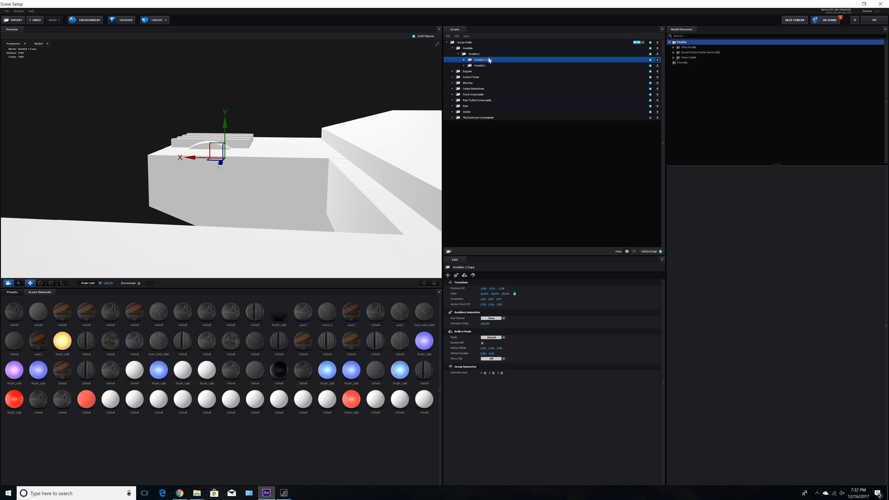
type("Greeble 2")
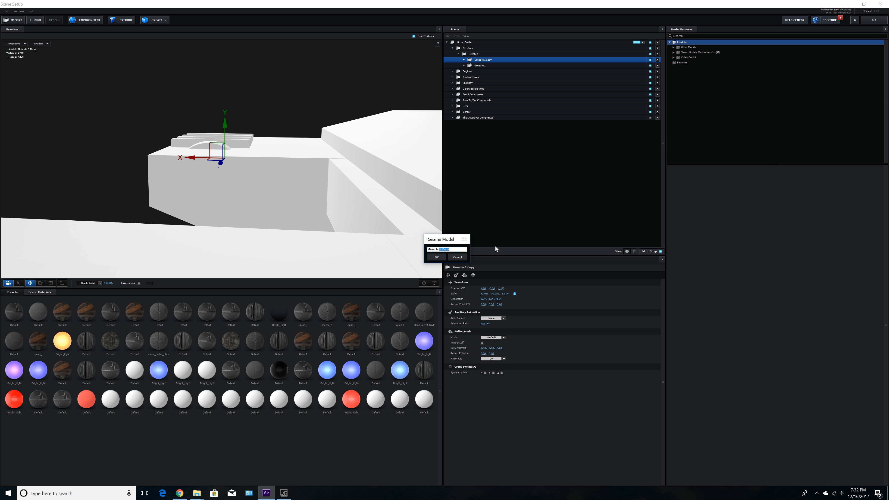
key("Return")
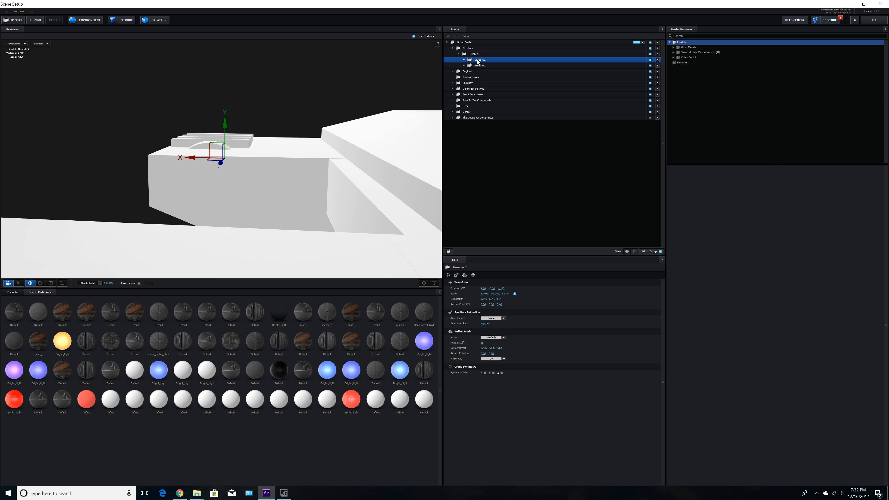
Step: Duplicate Greeble 2 and move the copy along X toward the hull, beside the original on the same prong
key("ctrl+d")
left_click_drag(192, 160, 350, 174)
scroll(319, 188, "down", 3)
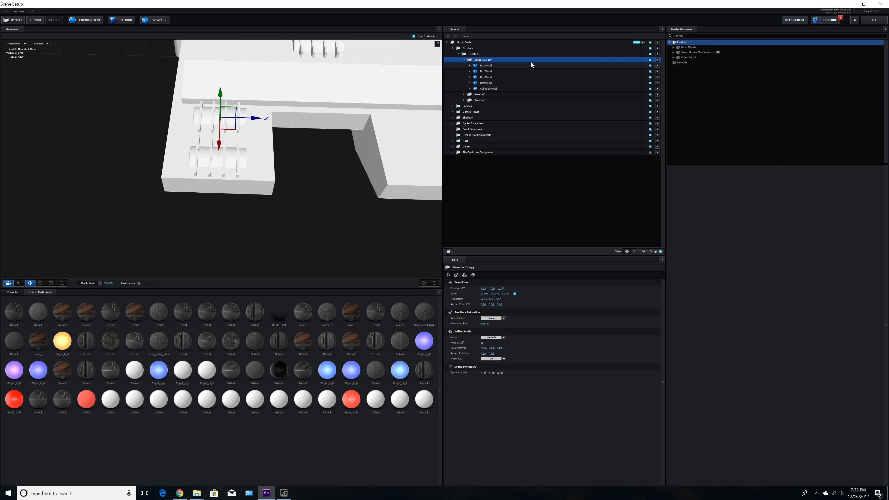
Step: Rename the Greeble 2 copy as Greeble 3 and select the parent Greeble 1 folder
left_click(465, 60)
double_click(483, 60)
left_click_drag(451, 250, 440, 249)
key("BackSpace")
key("Return")
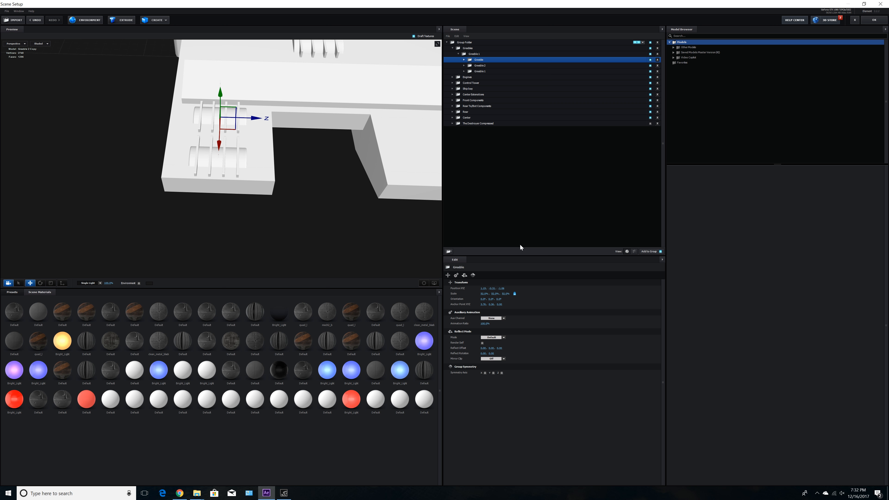
double_click(482, 60)
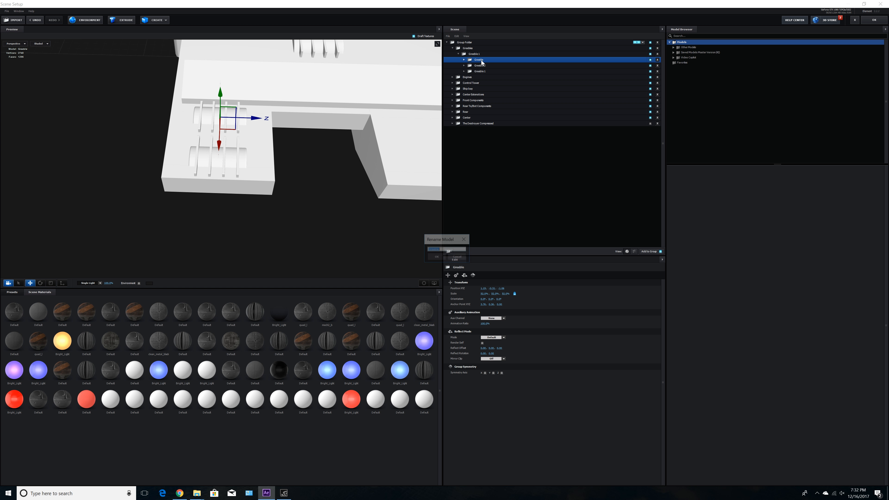
left_click(446, 249)
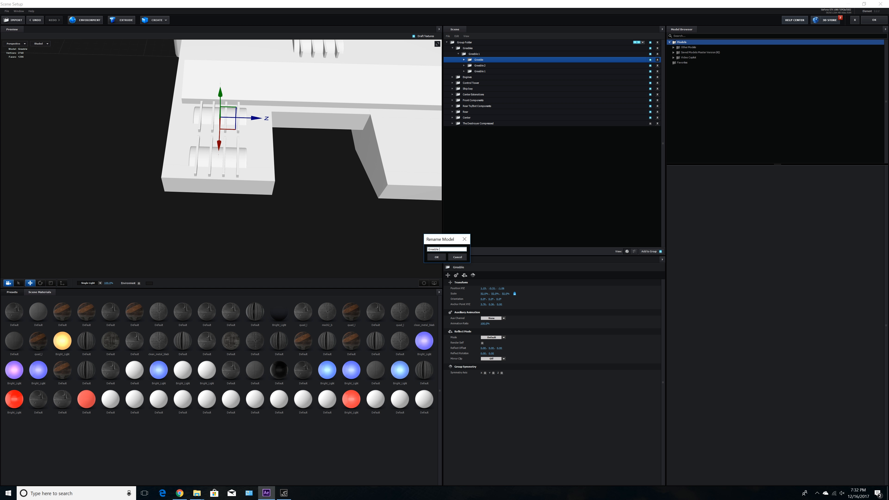
key("Return")
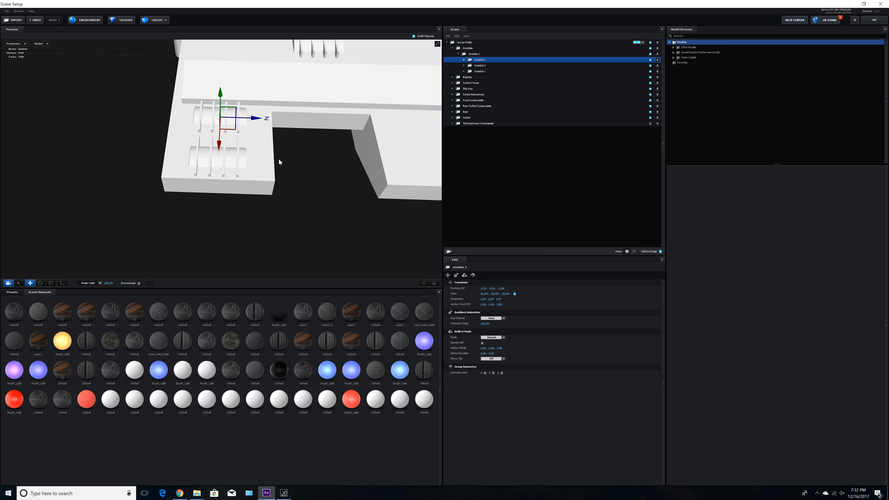
left_click(480, 54)
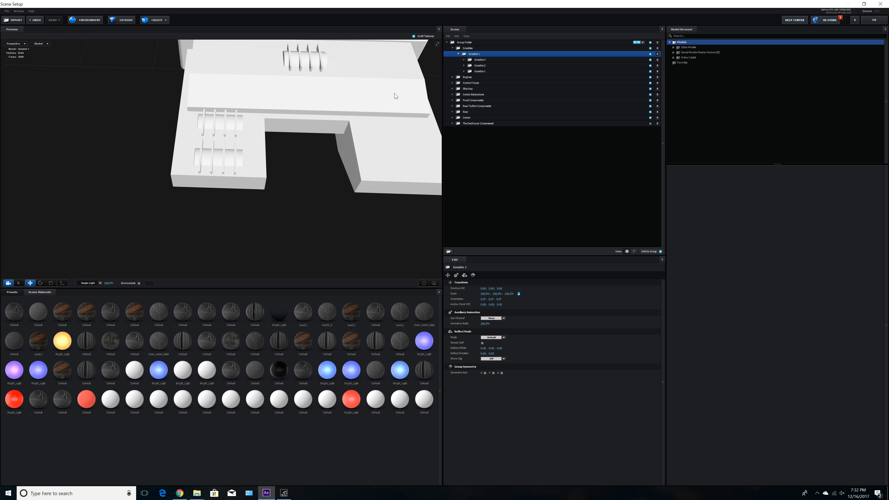
Step: Add a new group folder inside the Greeble 1 group and name it Greeble Front
left_click_drag(365, 108, 287, 179)
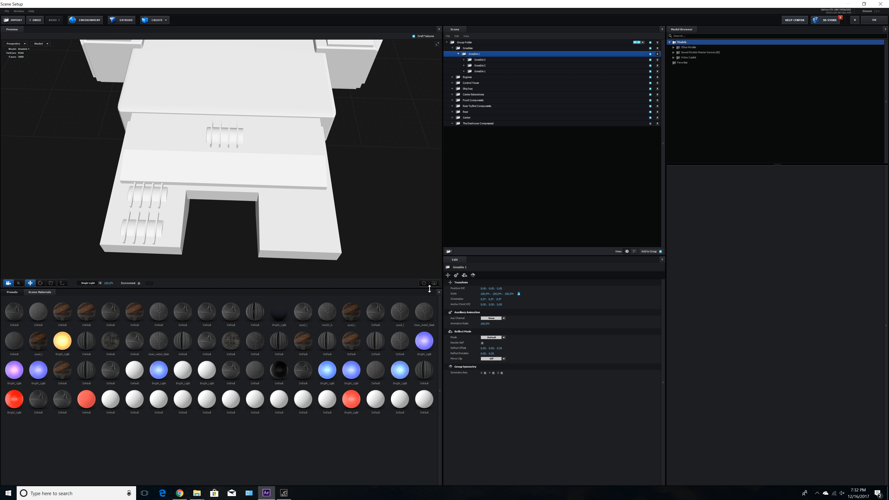
left_click(449, 252)
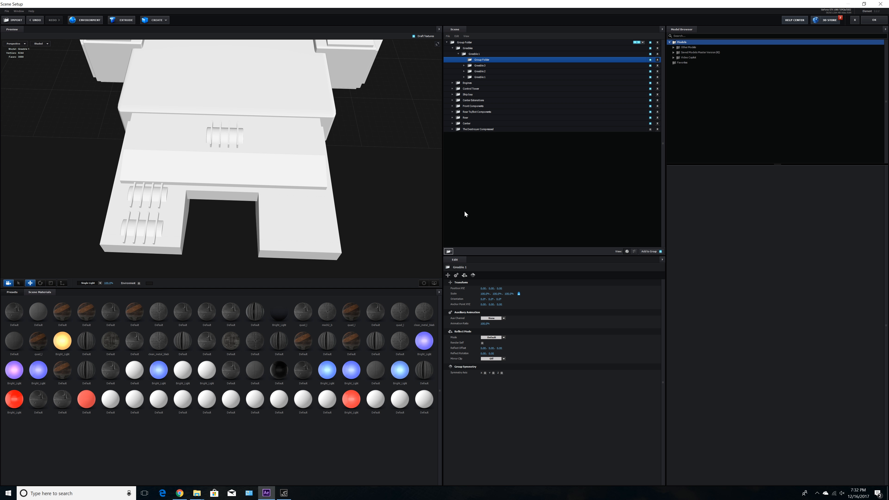
double_click(482, 61)
type("Greeble Front")
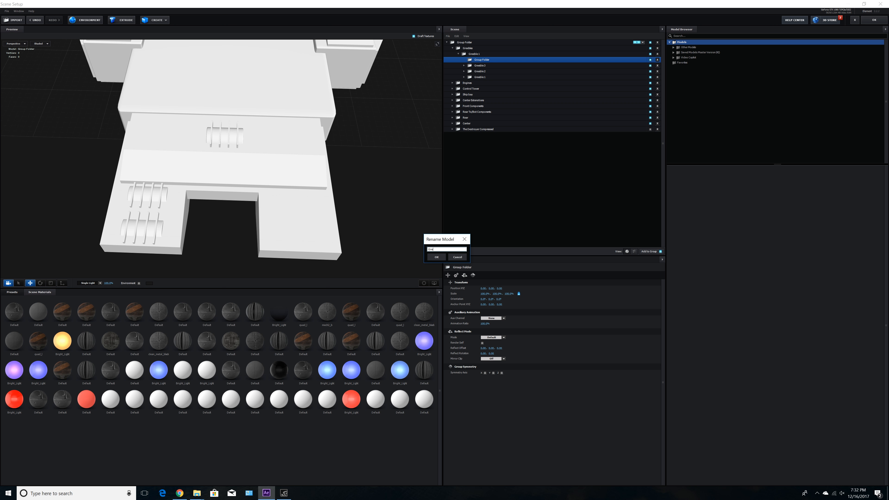
key("Return")
Step: Move the three individual greeble groups together into the Greeble Front folder
left_click(482, 66)
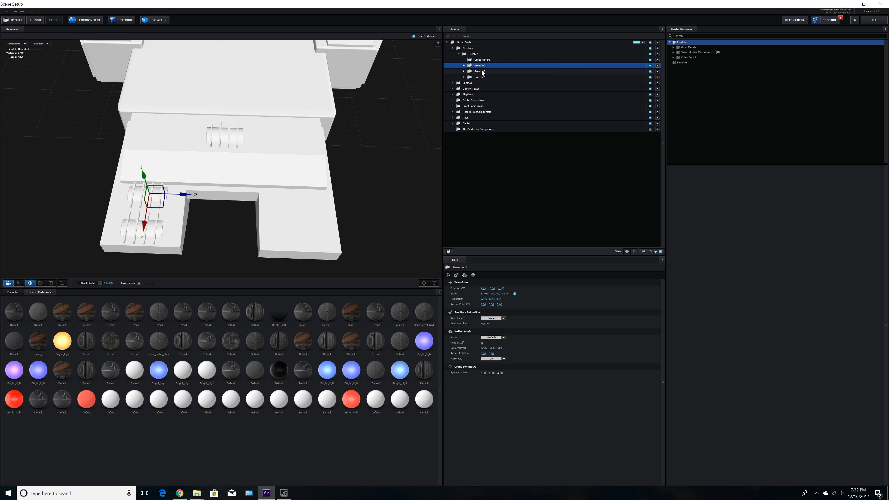
left_click(481, 72, "ctrl")
left_click(482, 78, "ctrl")
left_click_drag(484, 68, 482, 60)
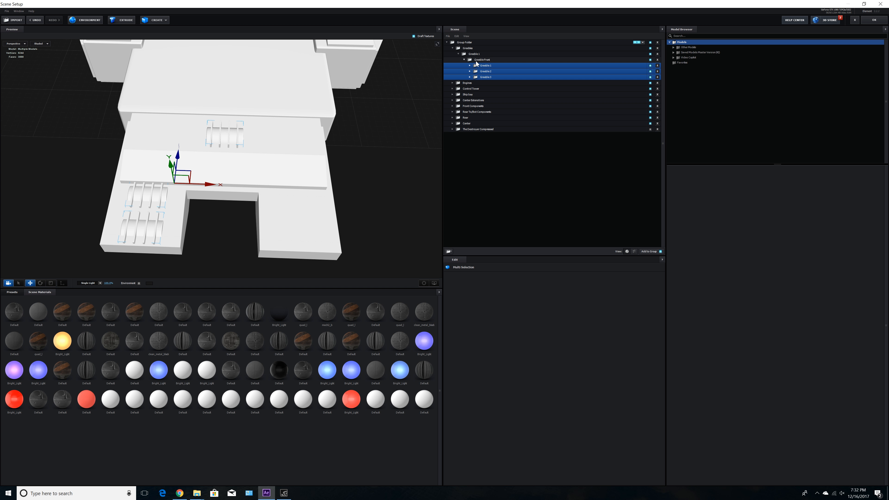
left_click(477, 62)
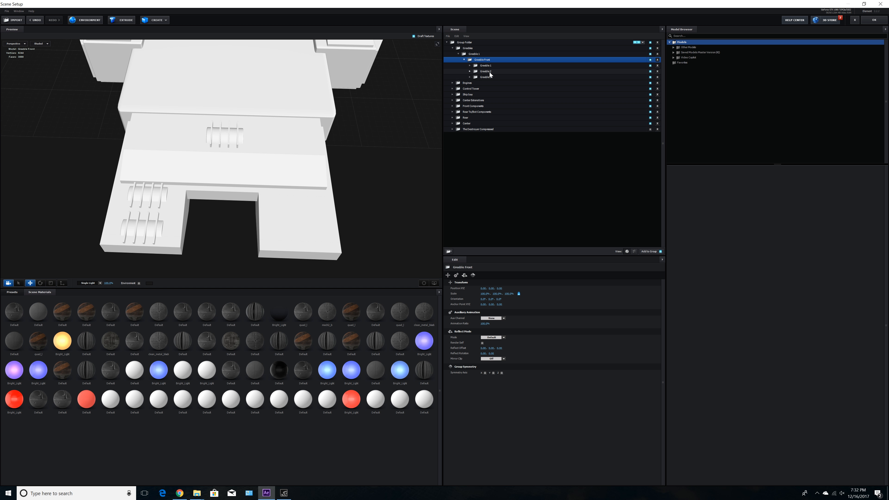
Step: Duplicate Greeble 2 and Greeble 3, and place the collapsed copies first inside the Greeble Front folder
left_click(485, 77)
left_click(489, 71, "ctrl")
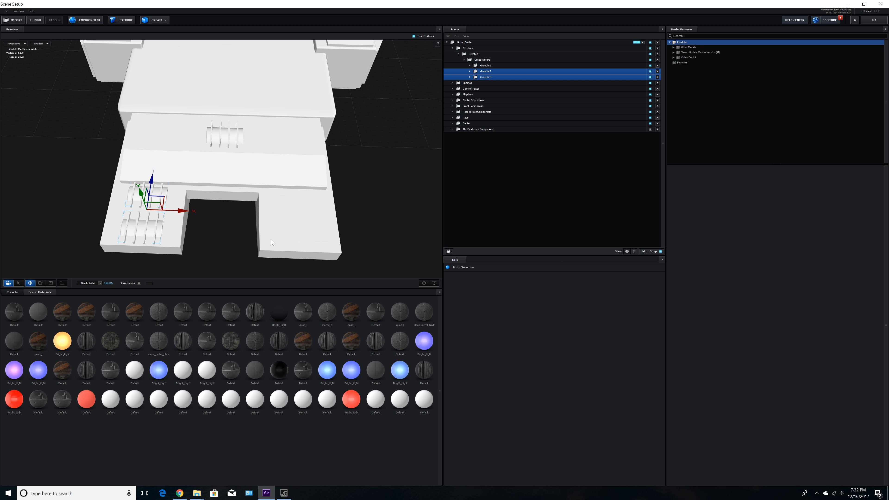
key("ctrl+d")
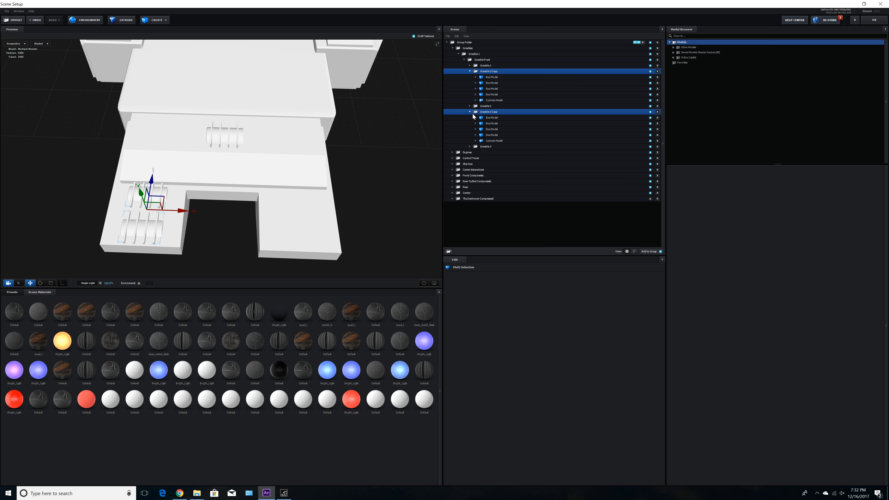
left_click_drag(489, 72, 489, 62)
left_click(470, 66)
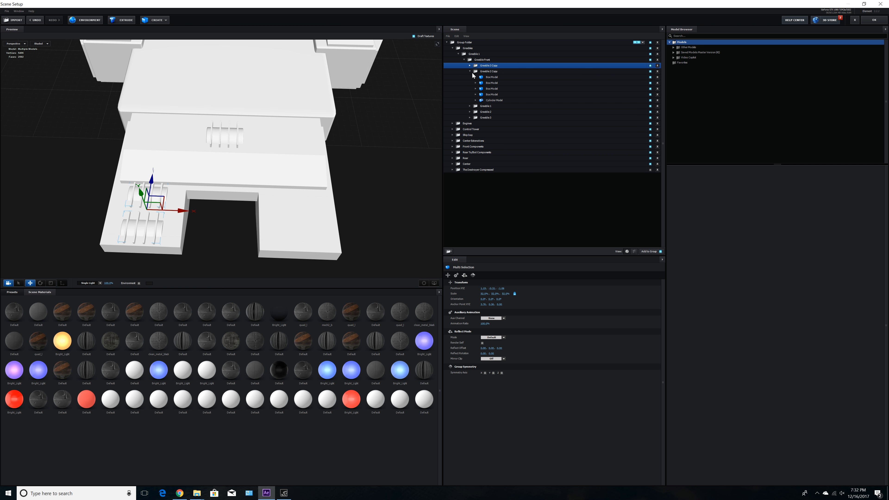
left_click(470, 71)
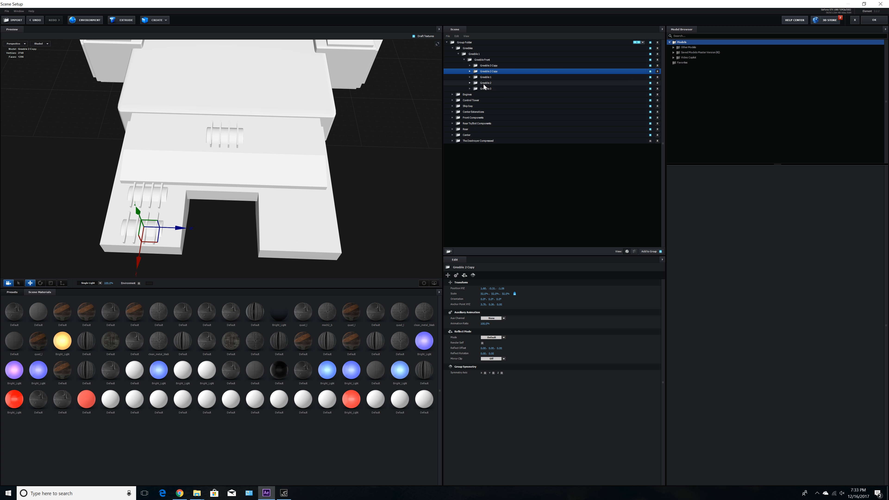
Step: Rename the Greeble 2 copy as Greeble 4 and the Greeble 3 copy as Greeble 5
double_click(490, 72)
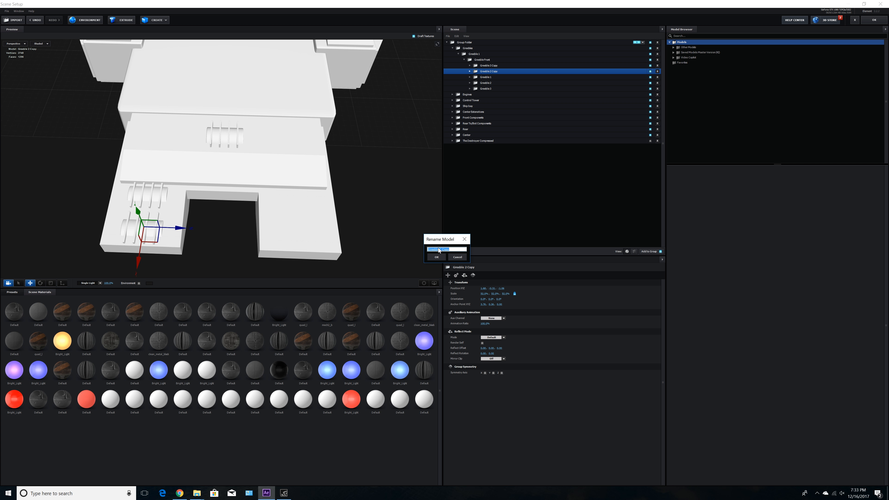
left_click_drag(439, 249, 449, 250)
type("4")
key("Return")
double_click(492, 66)
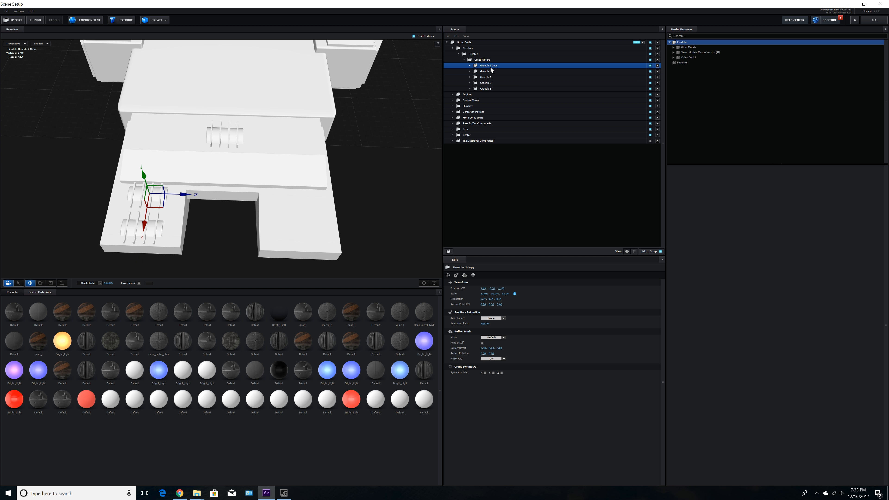
left_click_drag(452, 250, 440, 250)
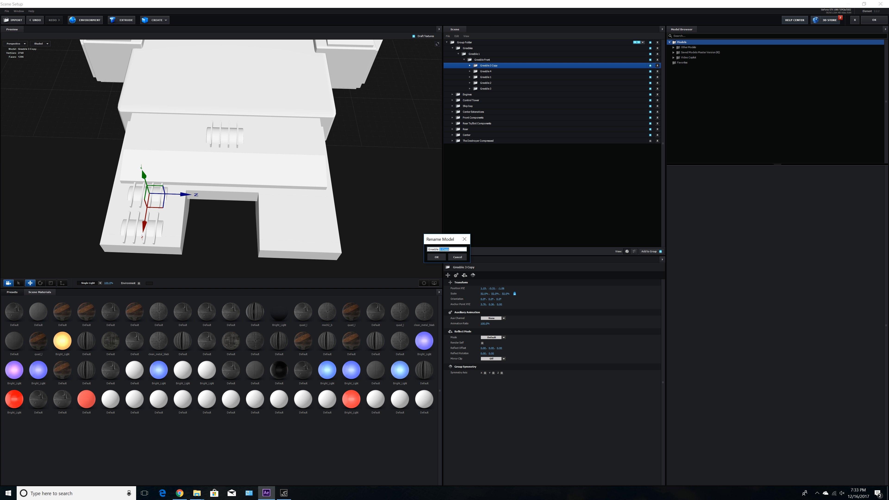
type("5")
key("Return")
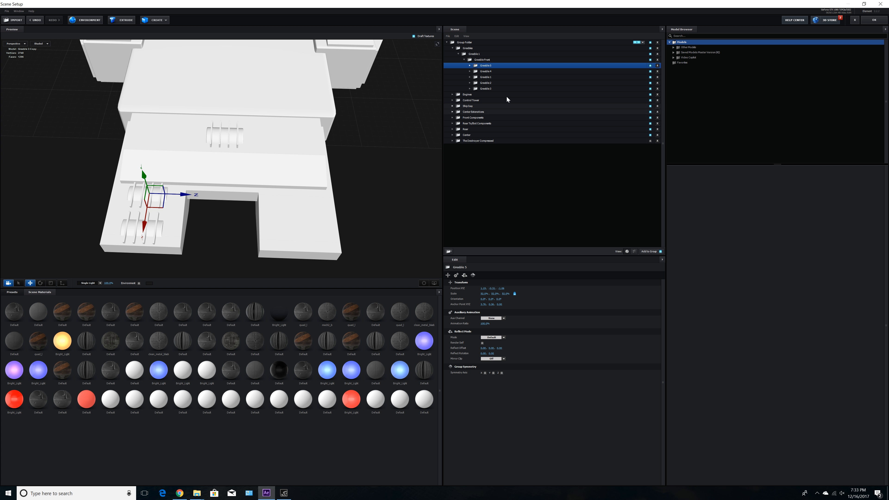
Step: Move Greeble 4 and Greeble 5 together along X onto the opposite front prong of the ship
left_click(485, 71, "ctrl")
left_click_drag(179, 210, 229, 185)
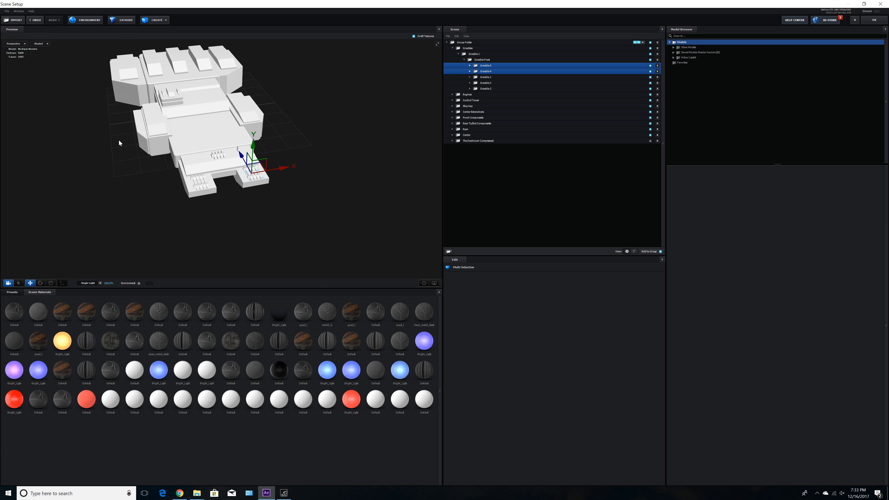
left_click_drag(119, 140, 204, 206)
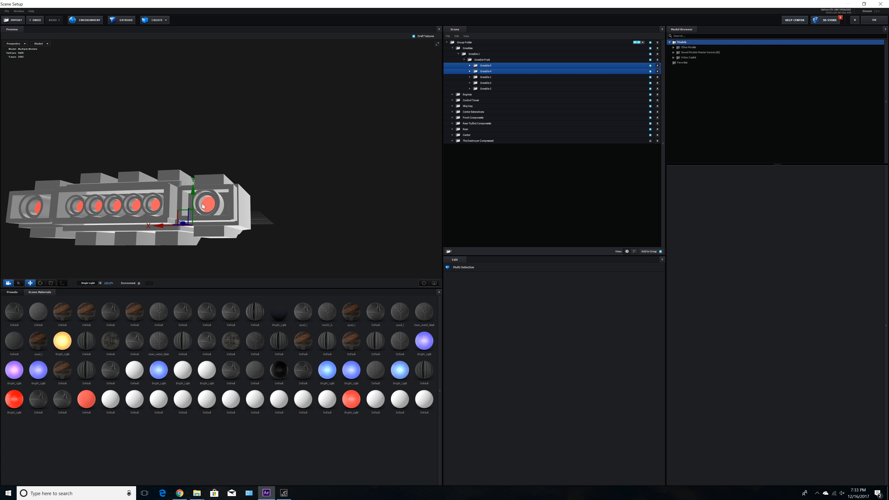
left_click_drag(265, 179, 434, 147)
Step: Add another group folder inside the Greeble 1 group and name it Greeble Rear
left_click(464, 60)
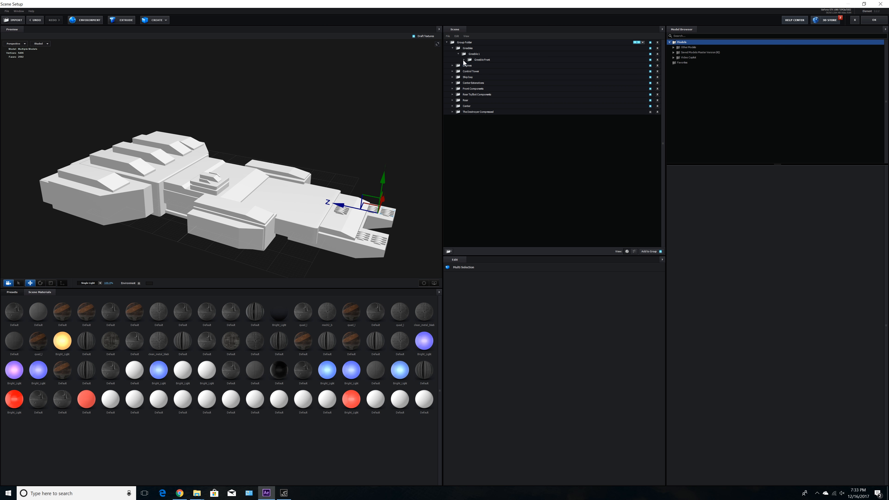
left_click(478, 60)
left_click(475, 54)
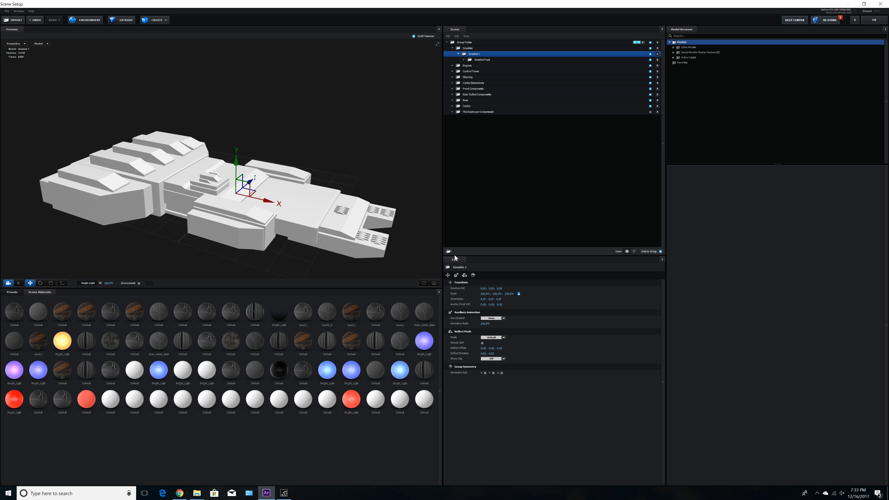
left_click(449, 252)
double_click(486, 60)
type("Rear")
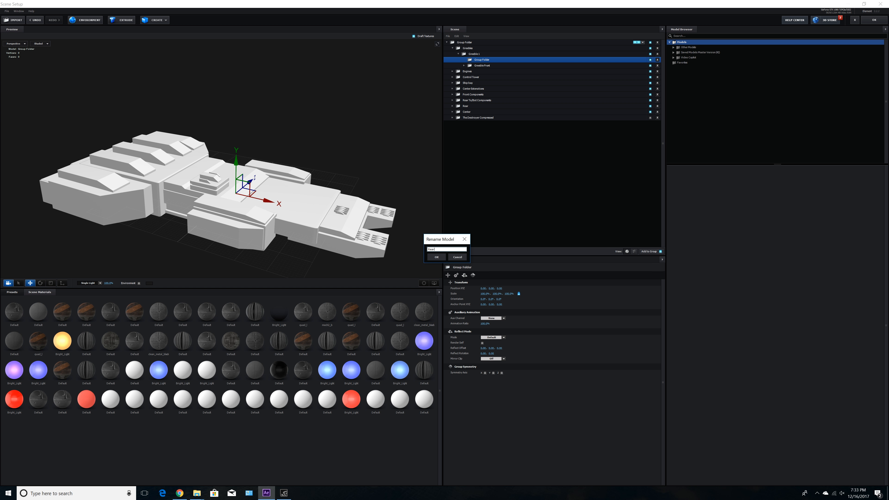
key("Return")
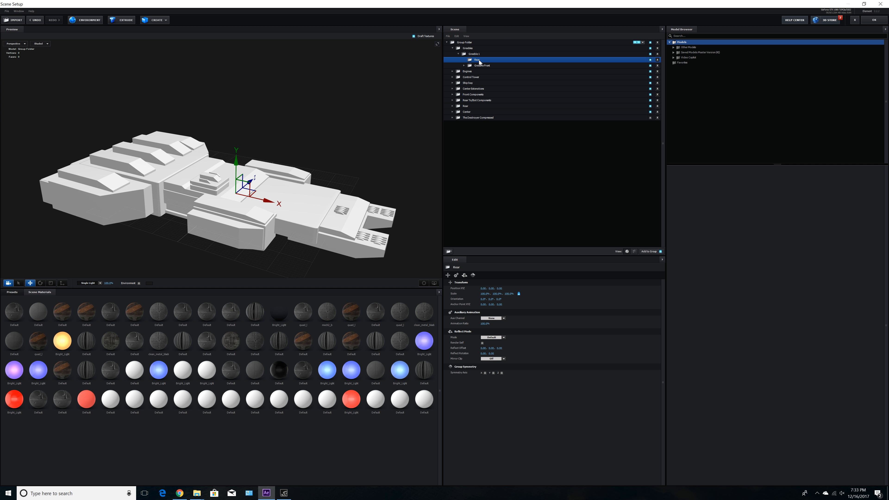
double_click(478, 60)
type("Greeble Rear")
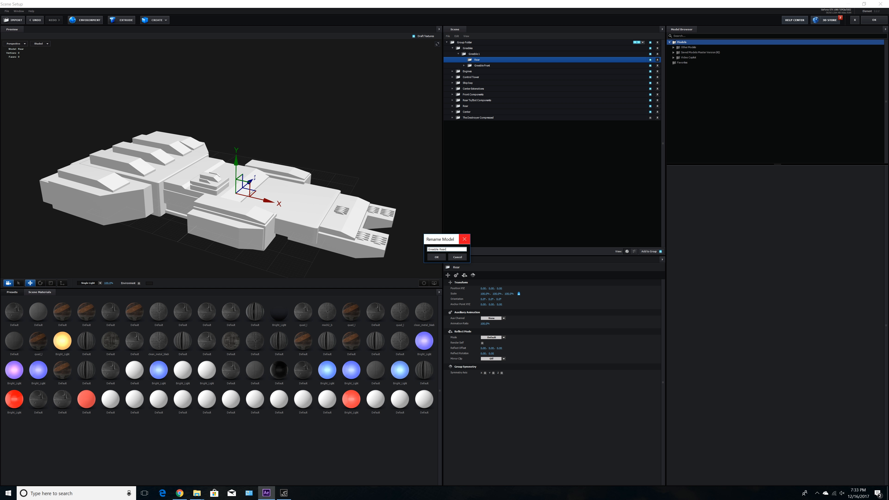
key("Return")
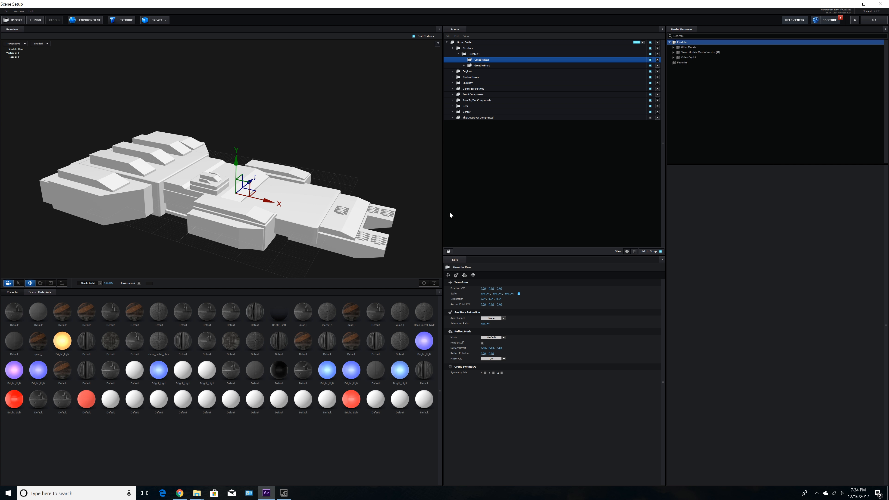
Step: Duplicate Greeble 5 and move the copy into the Greeble Rear folder
left_click(464, 66)
left_click(484, 72)
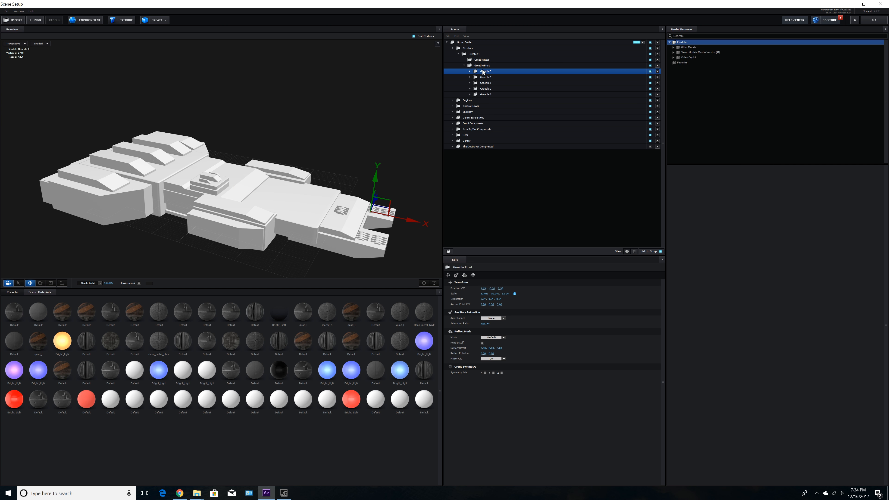
key("ctrl+d")
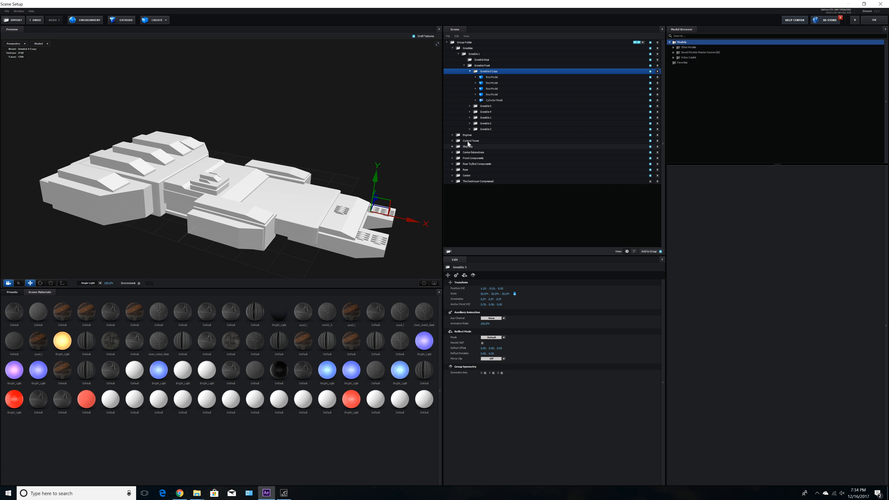
left_click_drag(491, 72, 490, 60)
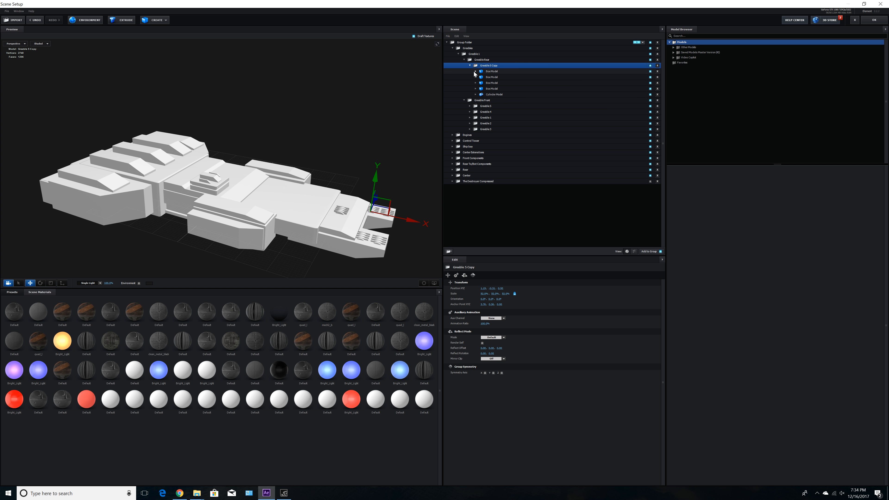
left_click(464, 100)
Step: Rename the copied greeble in the Greeble Rear folder as Greeble 1
double_click(487, 66)
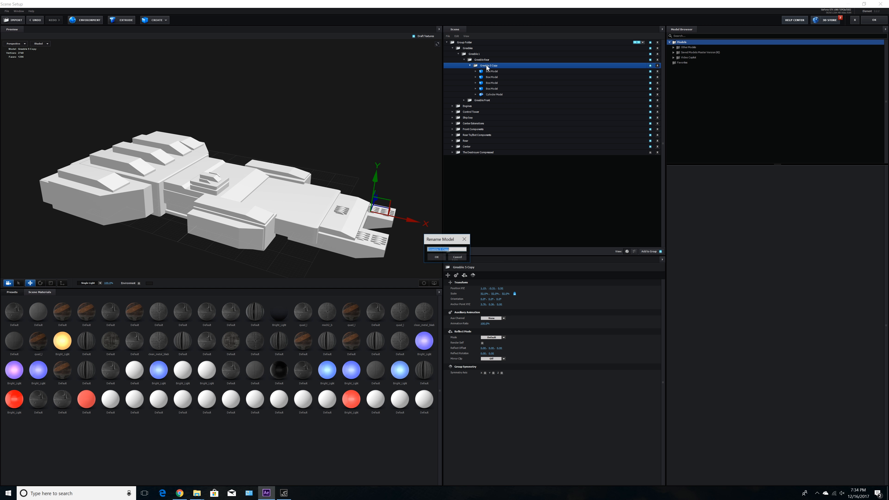
left_click(443, 249)
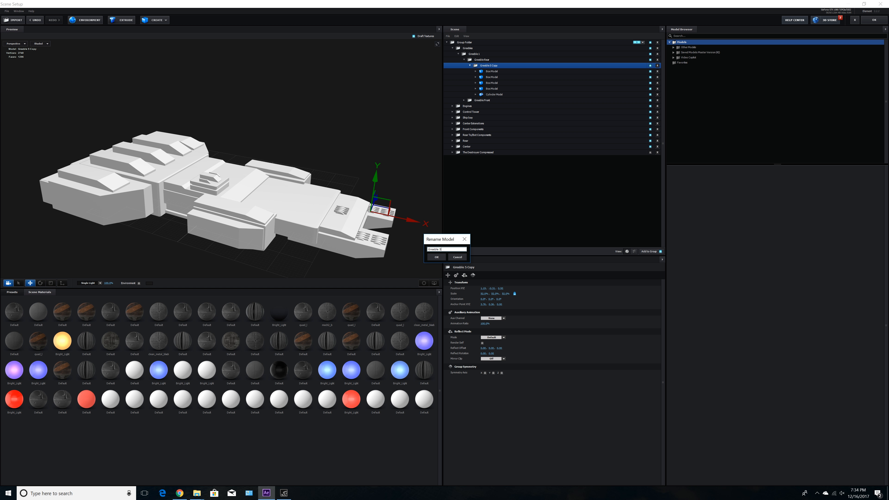
key("Return")
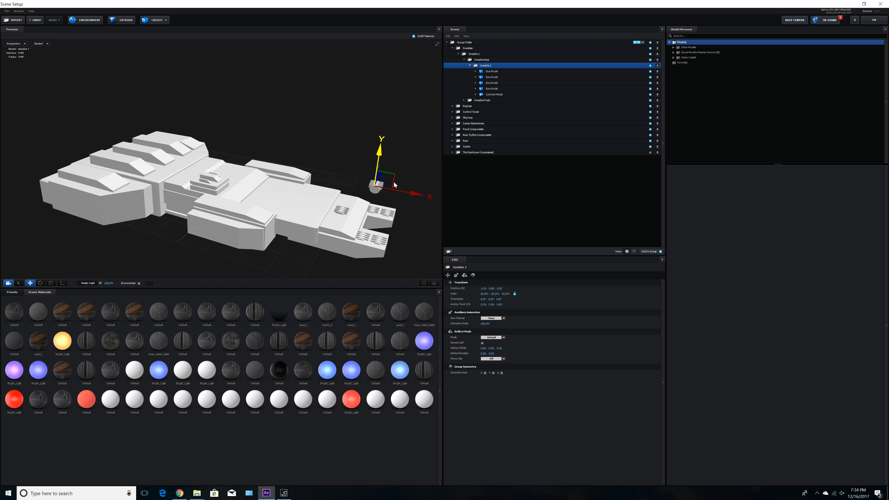
Step: Move the rear greeble from the front prong to the ship's rear and rotate it about Z to stand upright
left_click_drag(376, 199, 149, 174)
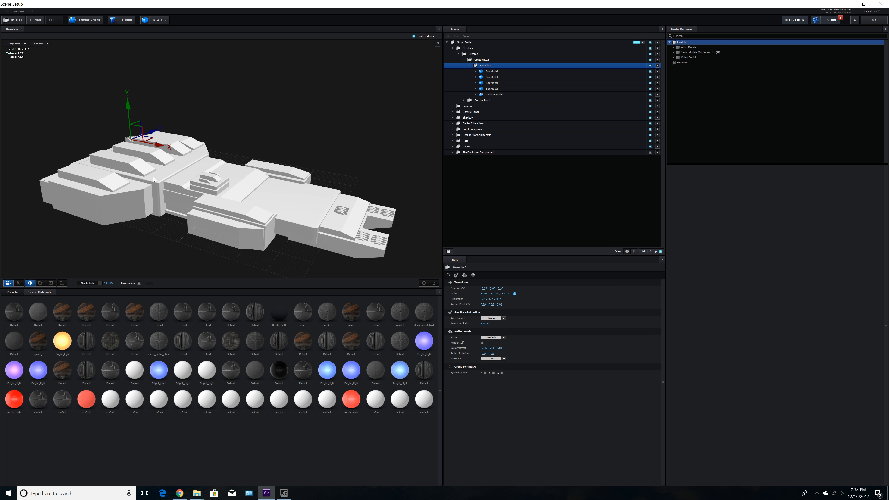
mouse_move(250, 217)
left_mouse_down()
mouse_move(291, 214)
mouse_move(235, 210)
mouse_move(234, 219)
left_mouse_up()
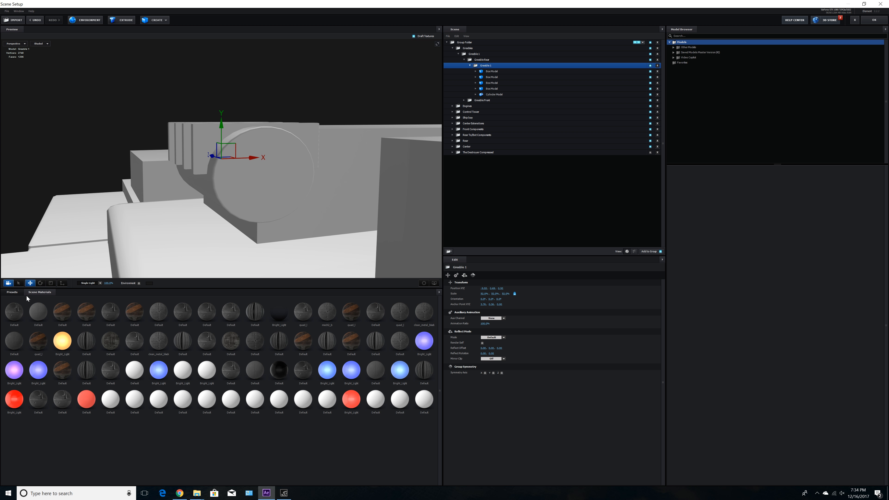
left_click(41, 283)
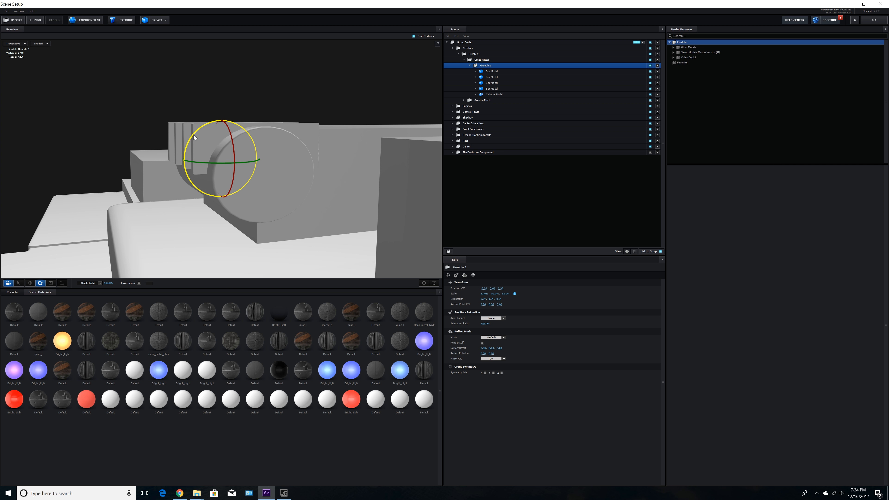
left_click_drag(193, 134, 233, 237)
Step: Position the rear greeble flush against the side wall of the raised block on the rear hull
left_click(30, 283)
left_click_drag(189, 161, 147, 203)
left_click_drag(199, 114, 201, 145)
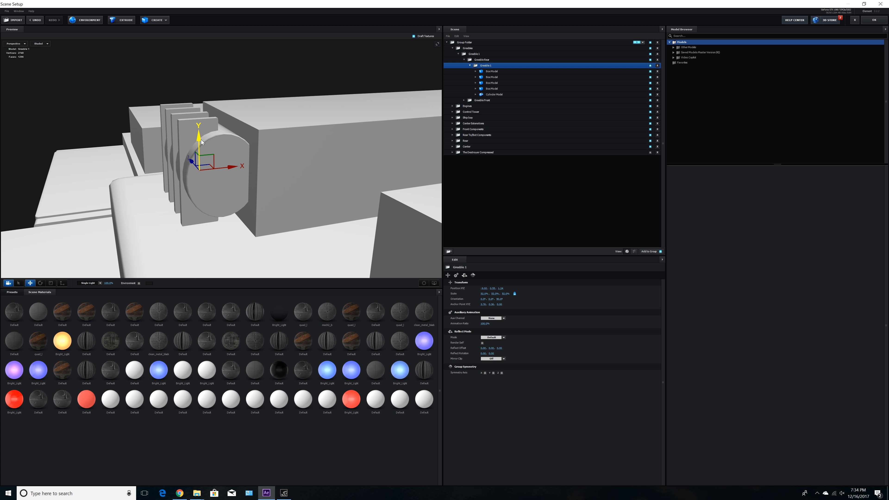
left_click_drag(237, 170, 275, 181)
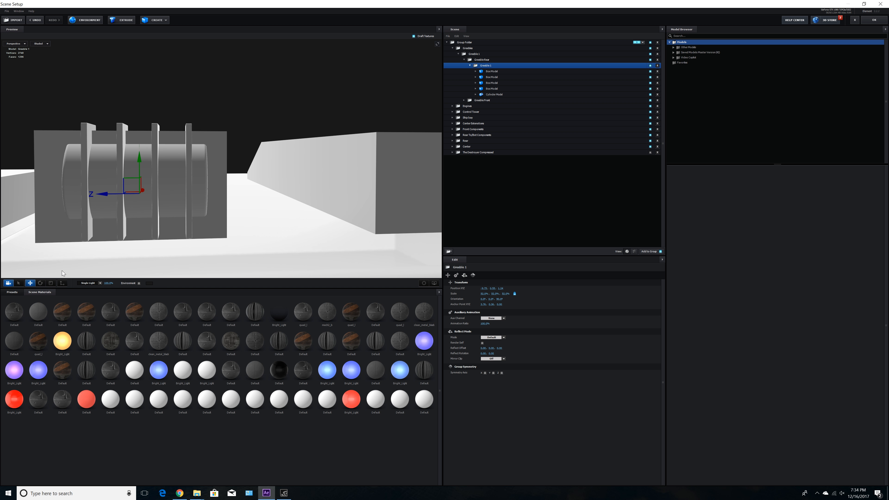
Step: Stretch the rear greeble along Z, reduce its height, and shift it along Z to fit the block's side wall
left_click(51, 284)
left_click_drag(97, 194, 82, 196)
left_click_drag(139, 153, 139, 166)
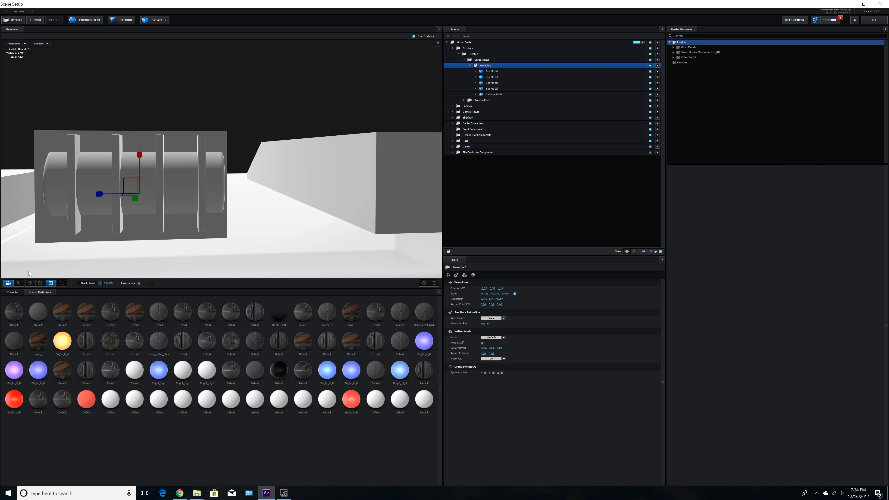
left_click(30, 283)
left_click_drag(108, 194, 93, 197)
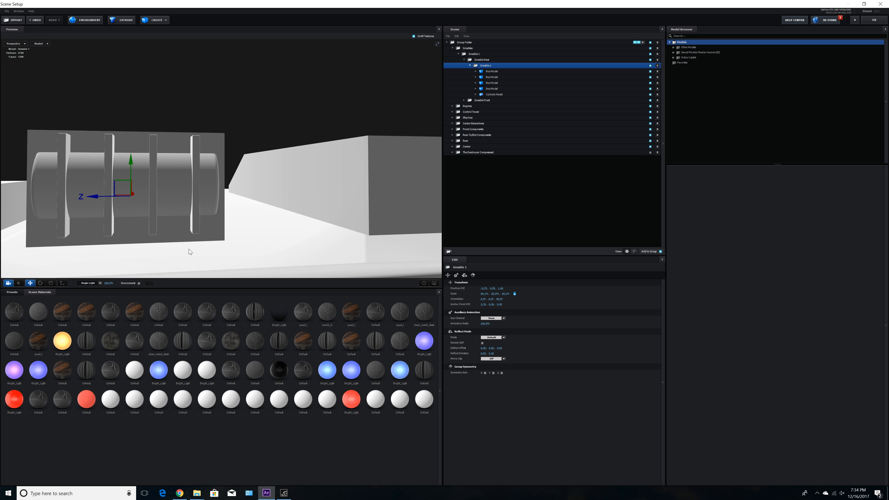
Step: Try to enlarge the rear greeble along its X axis
left_click_drag(188, 250, 161, 252)
left_click(51, 283)
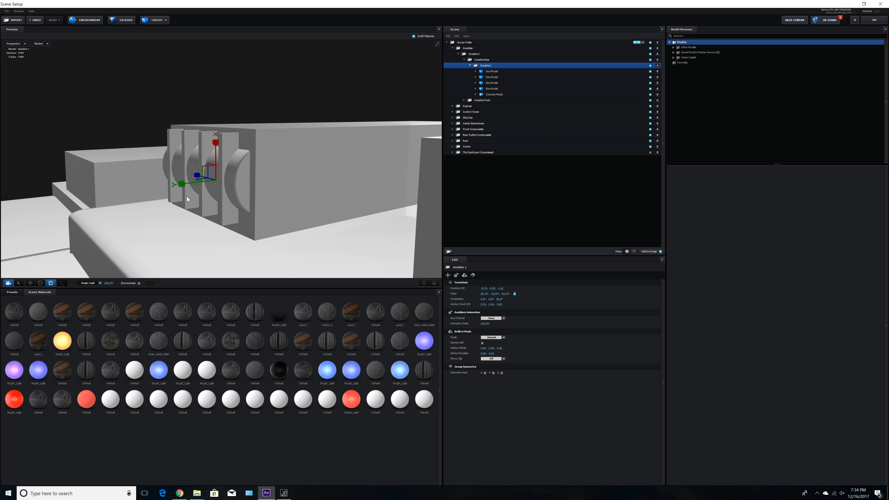
left_click_drag(216, 142, 217, 137)
left_click(29, 284)
left_click_drag(150, 229, 159, 254)
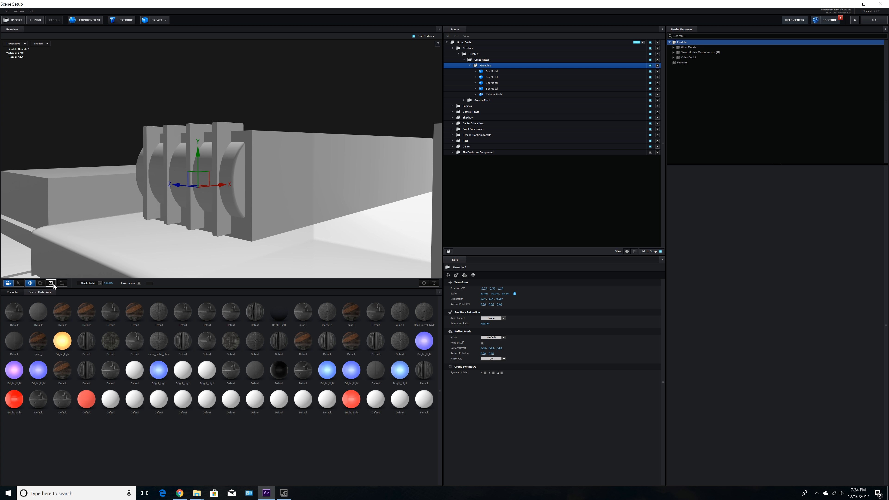
left_click(35, 20)
Step: Duplicate Greeble 1 in the Greeble Rear folder and shift the copy along Z onto the neighbouring raised block of the rear hull
left_click_drag(249, 199, 219, 194)
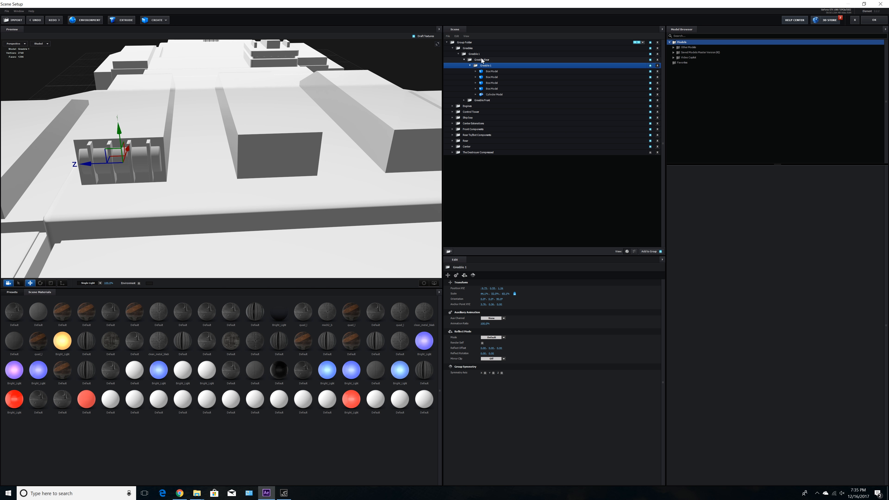
left_click(470, 66)
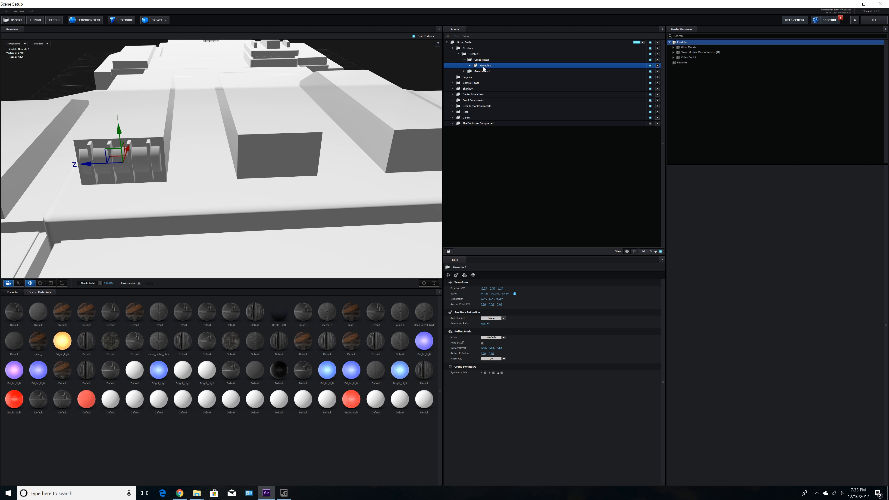
key("ctrl+d")
left_click_drag(93, 164, 249, 167)
left_click_drag(293, 188, 114, 176)
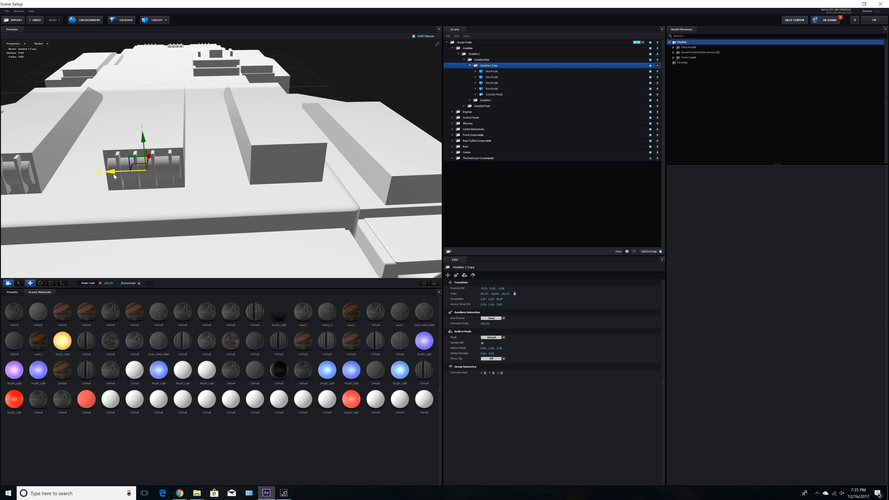
Step: Rename the copied greeble on the middle rear block as Greeble 2
left_click(470, 66)
double_click(494, 67)
left_click(443, 249)
left_click_drag(450, 249, 439, 250)
type("2")
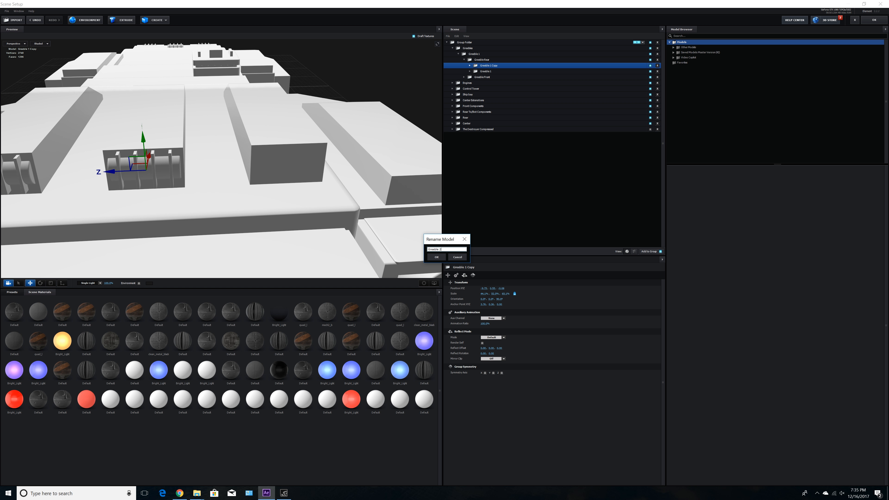
key("Return")
Step: Duplicate Greeble 2 as Greeble 3 and shift it along Z onto the third raised block of the rear hull
key("ctrl+d")
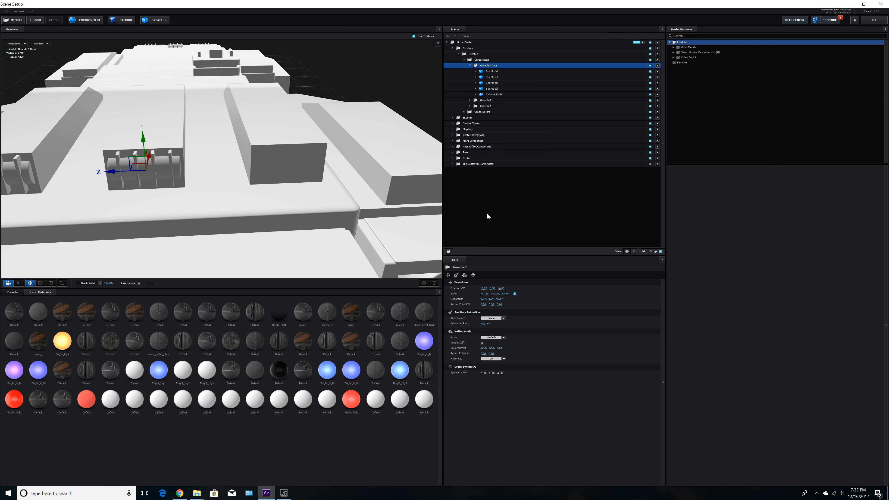
left_click(470, 66)
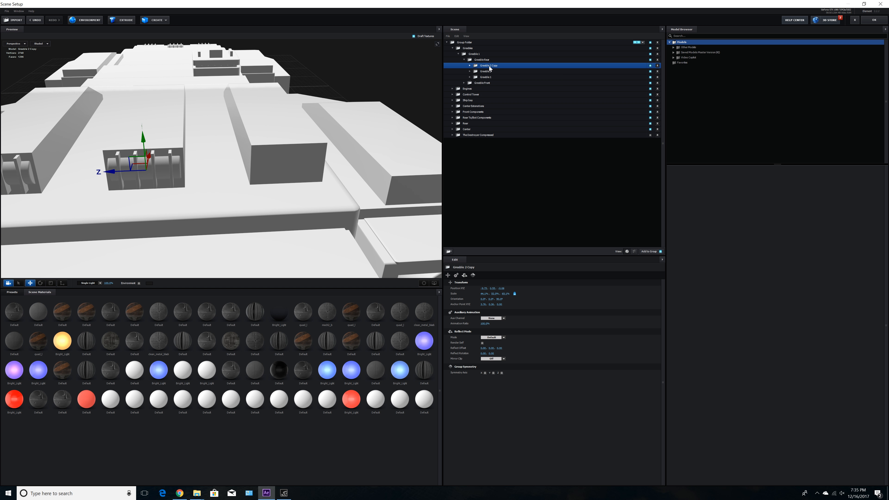
double_click(489, 66)
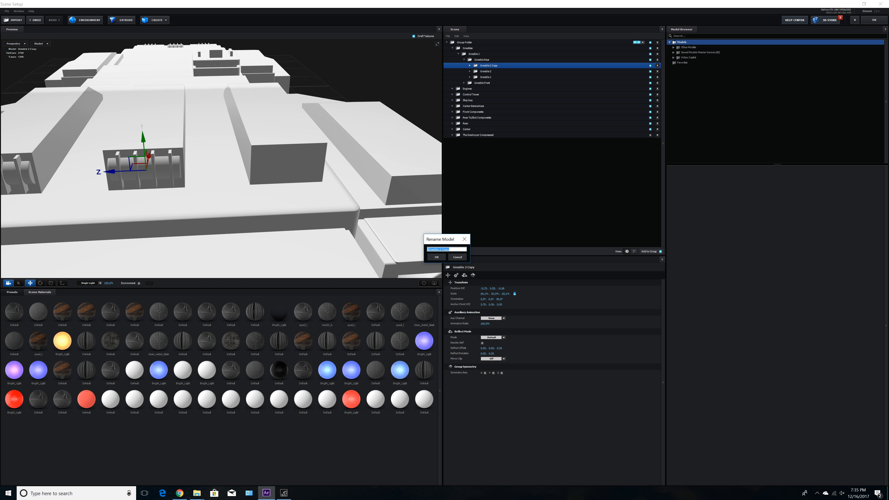
key("ctrl+shift+Right")
type("3")
key("Return")
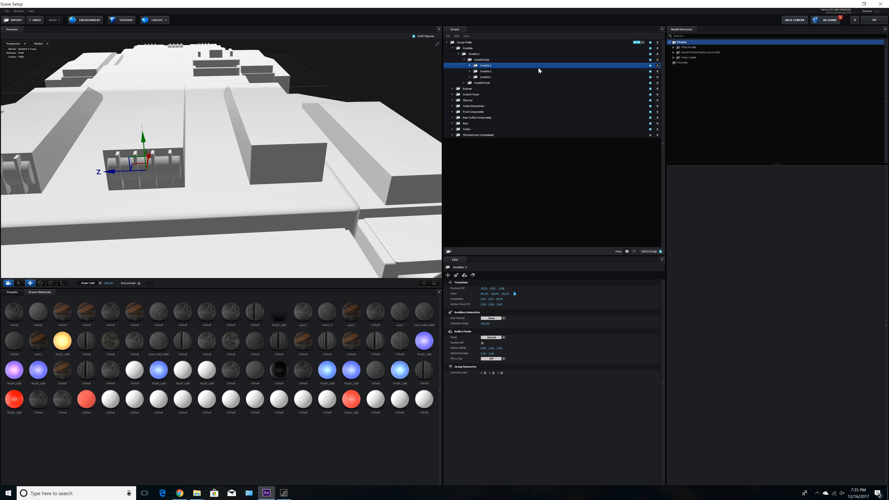
left_click_drag(106, 177, 217, 182)
scroll(216, 182, "down", 5)
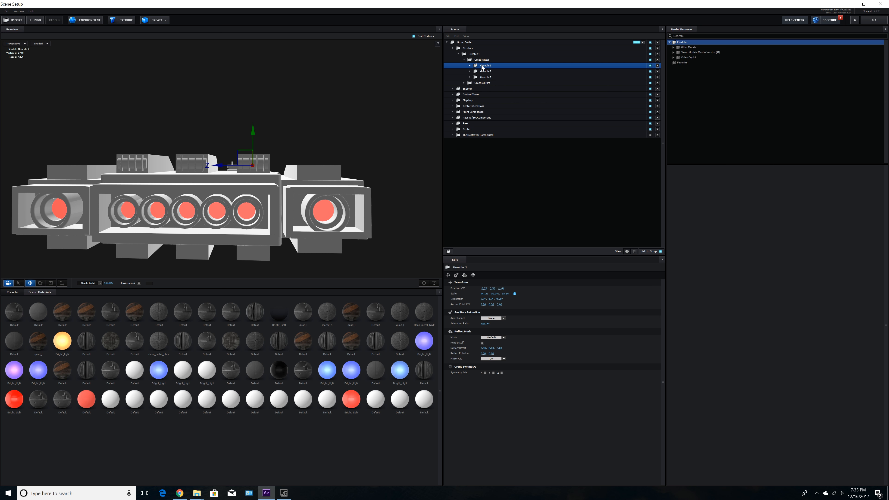
Step: Duplicate Greeble 3 and position the copy against the raised block above the adjacent outer engine
key("ctrl+d")
left_click_drag(253, 167, 284, 180)
mouse_move(283, 182)
left_mouse_down()
mouse_move(314, 205)
mouse_move(324, 196)
mouse_move(289, 179)
left_mouse_up()
scroll(324, 195, "up", 3)
left_click_drag(356, 205, 380, 194)
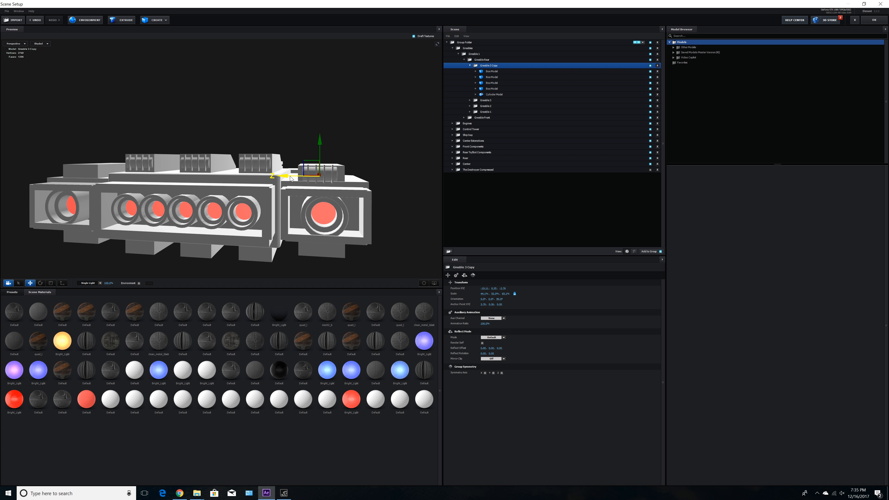
Step: Stretch the copied greeble slightly along Z to fit the outer engine's block
left_click(51, 283)
left_click_drag(281, 176, 277, 180)
left_click(30, 283)
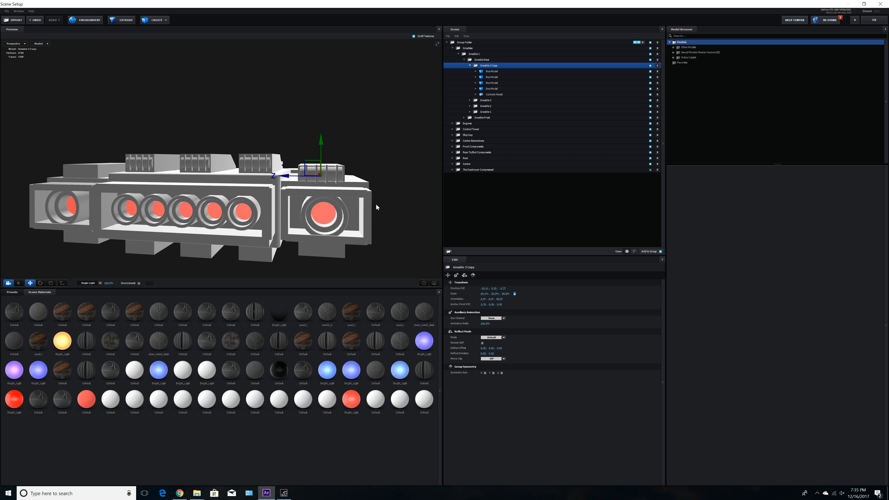
left_click_drag(376, 204, 370, 205)
Step: Rename the copied greeble on the outer engine's block as Greeble 4
left_click(470, 66)
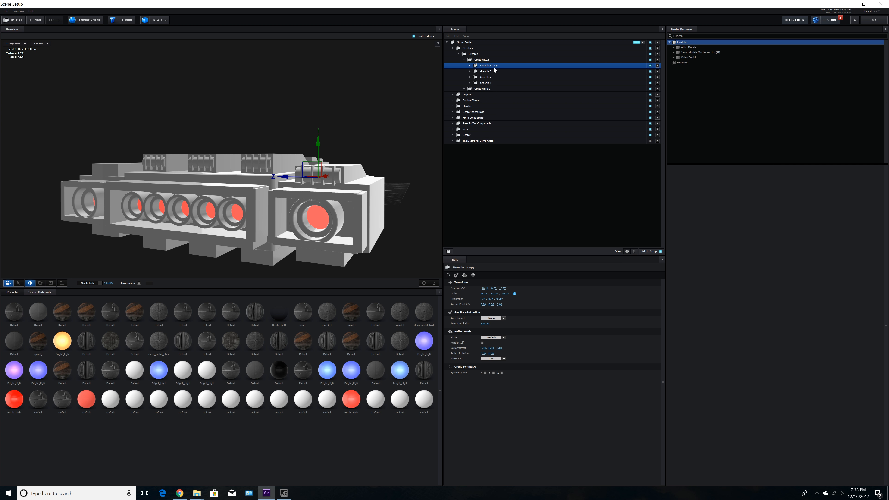
double_click(494, 66)
left_click_drag(440, 250, 452, 249)
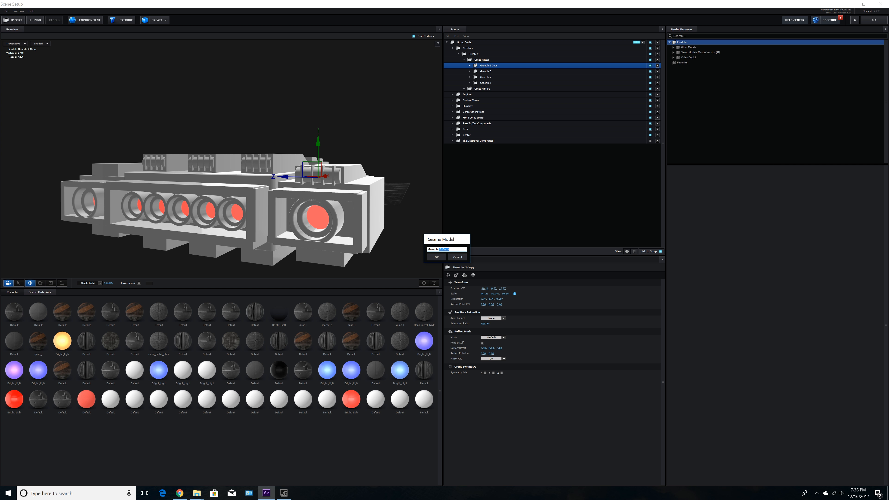
type("4")
key("Return")
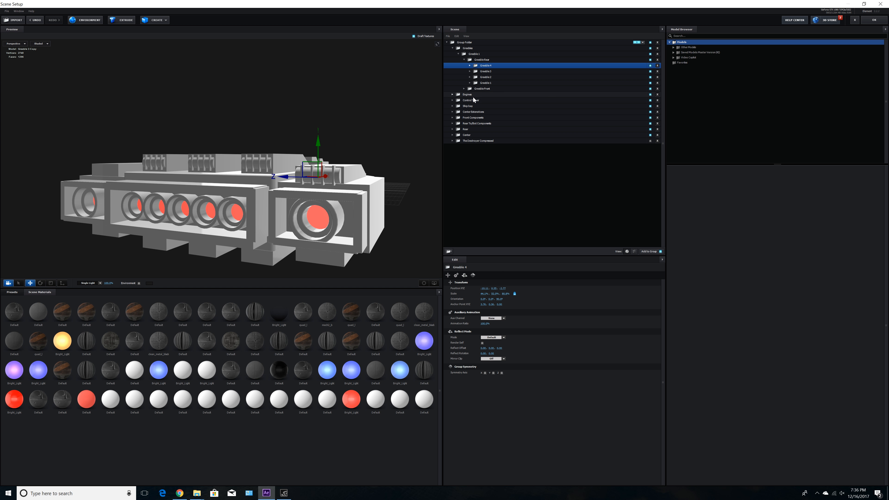
Step: Duplicate Greeble 4 and shift the copy along Z onto the block above the opposite outer engine
key("ctrl+d")
left_click_drag(298, 216, 249, 233)
left_click_drag(257, 172, 47, 202)
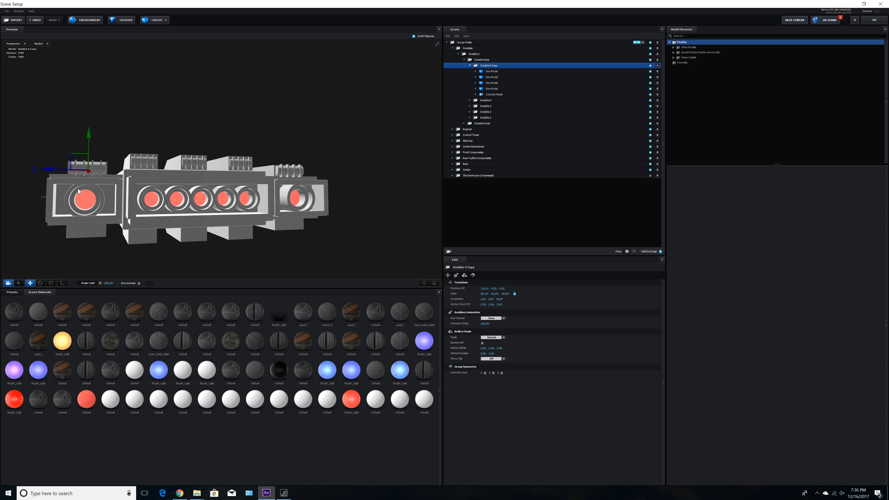
left_click_drag(53, 174, 52, 170)
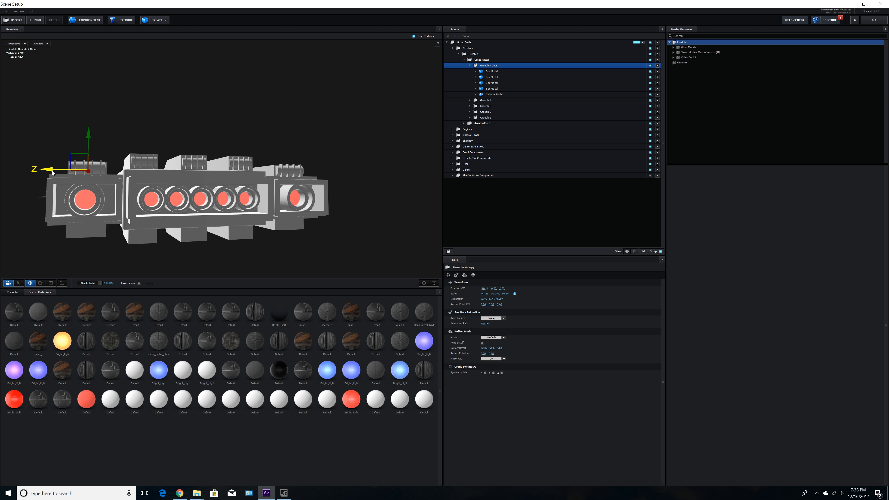
Step: Rename the copy of Greeble 4 as Greeble 5
left_click(470, 66)
double_click(491, 66)
left_click_drag(440, 250, 492, 252)
type("5")
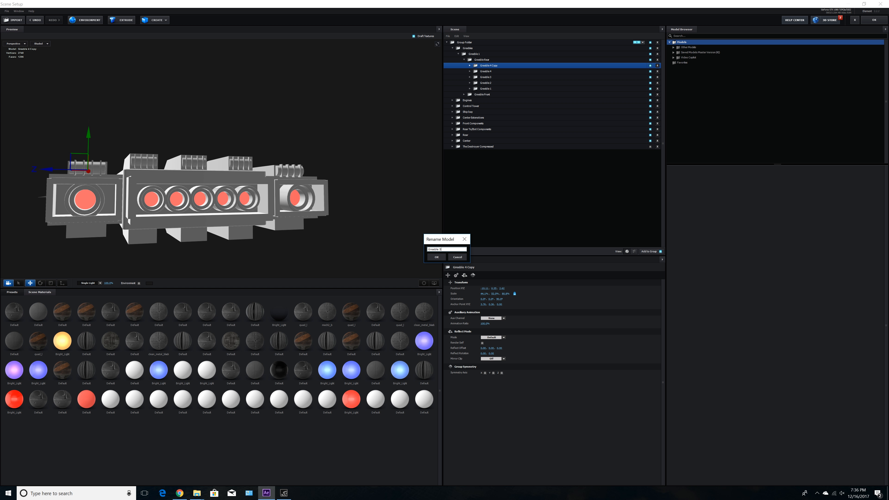
key("Return")
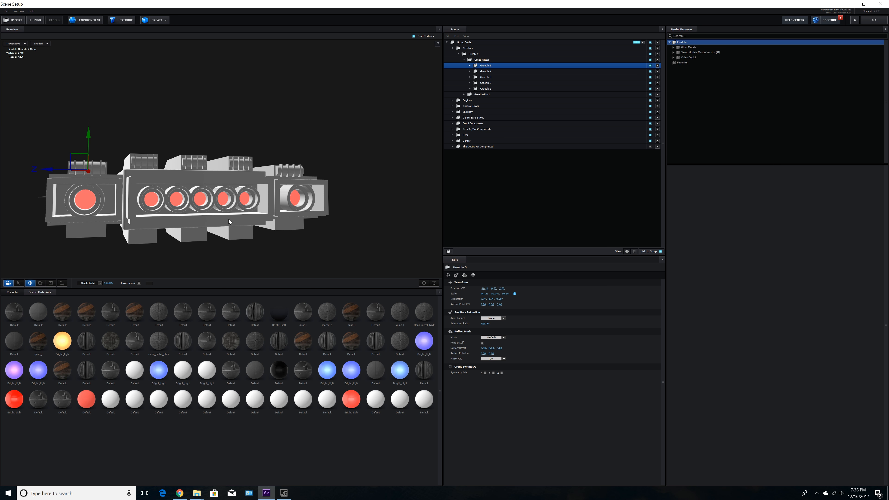
Step: Create a group folder inside the Greeble Rear folder and name it Top
left_click(485, 61)
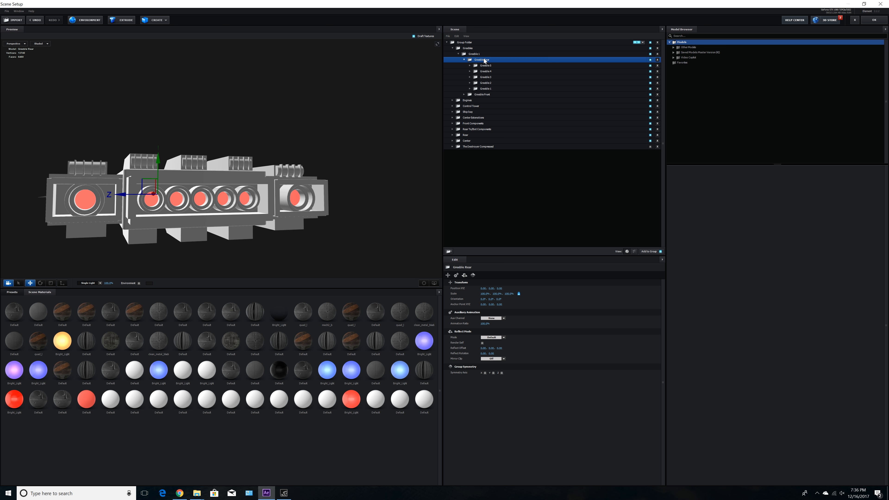
left_click(464, 60)
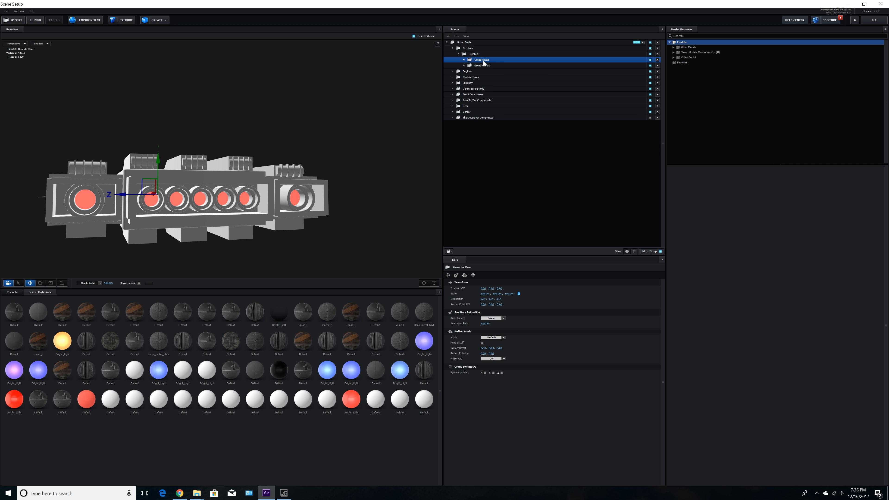
left_click(464, 60)
left_click(449, 252)
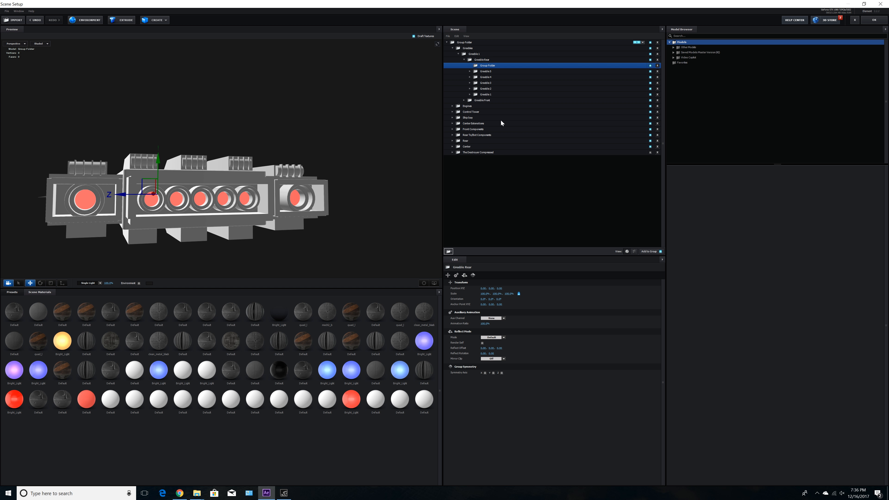
type("Top")
key("Return")
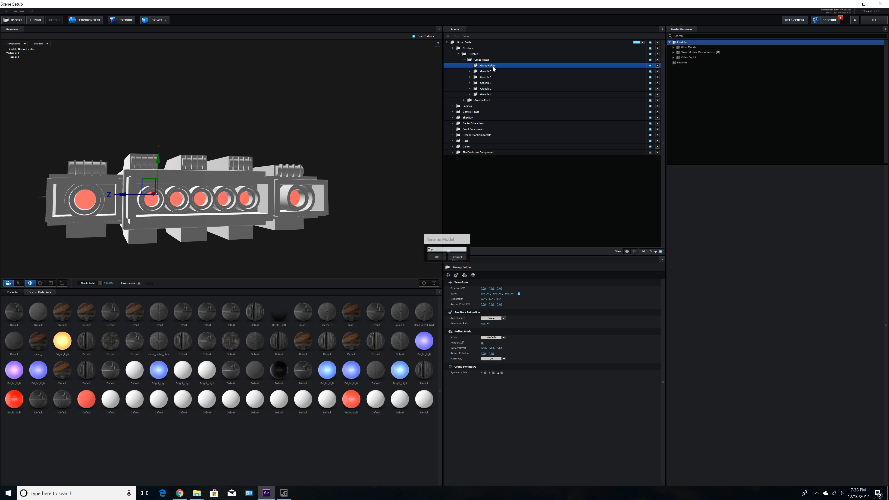
Step: Move Greeble 1 through Greeble 5 into the Top folder and collapse it
left_click(486, 94)
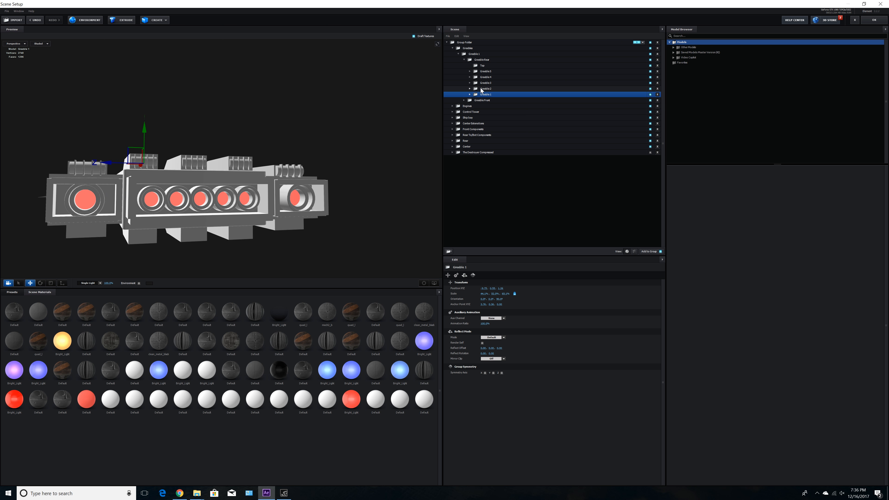
left_click(485, 89, "ctrl")
left_click(485, 82, "ctrl")
left_click(485, 77, "ctrl")
left_click(485, 73, "ctrl")
left_click_drag(485, 72, 479, 68)
left_click(471, 66)
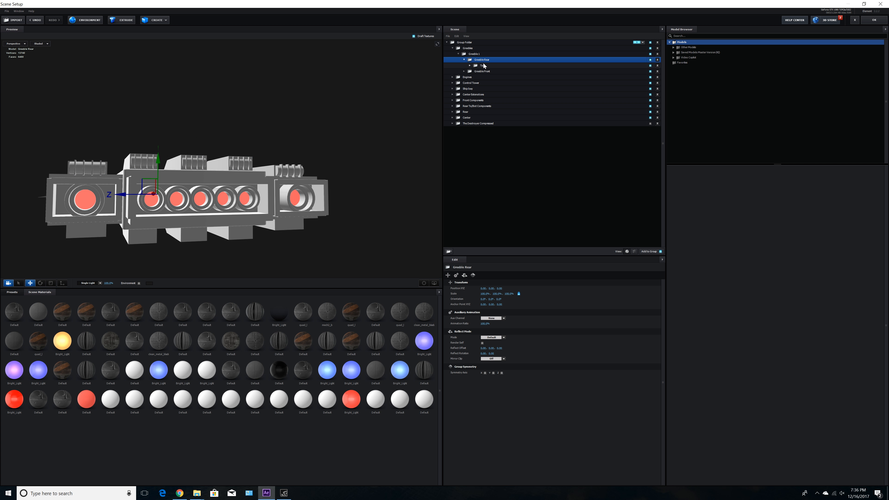
Step: Duplicate the Top folder and rename the copy as Bottom
key("ctrl+d")
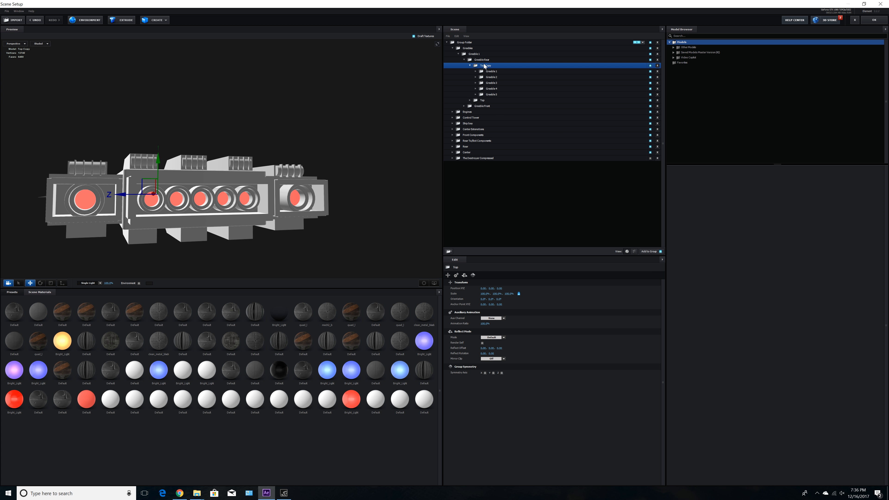
left_click(470, 66)
double_click(485, 66)
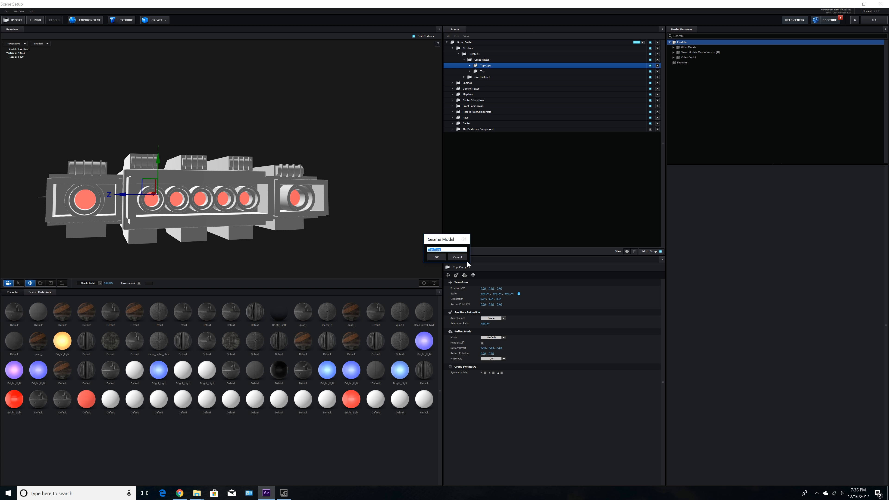
type("Bott")
key("Return")
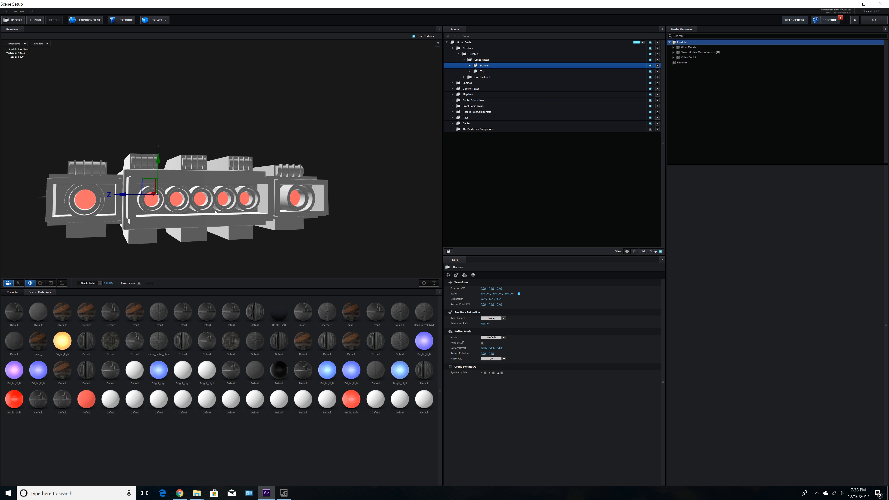
Step: Flip the Bottom group 180° about X and align it along Y with the blocks on the ship's underside
left_click_drag(214, 208, 212, 210)
left_click_drag(170, 160, 169, 203)
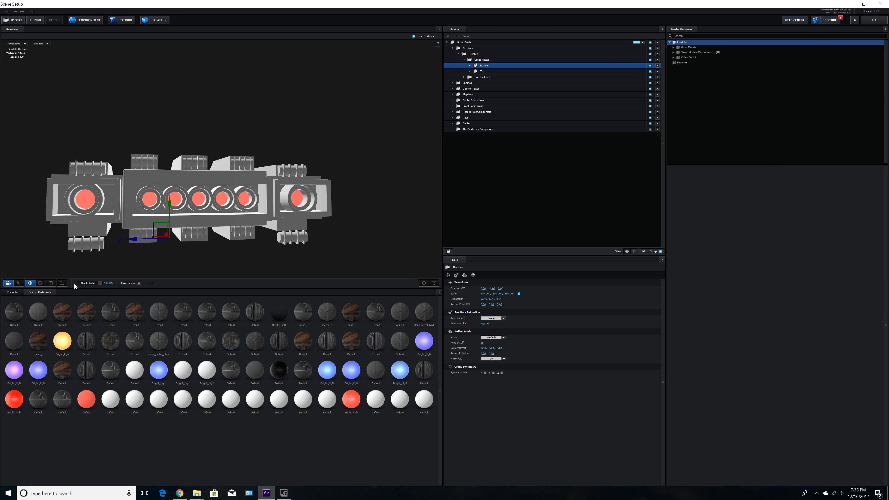
left_click(40, 283)
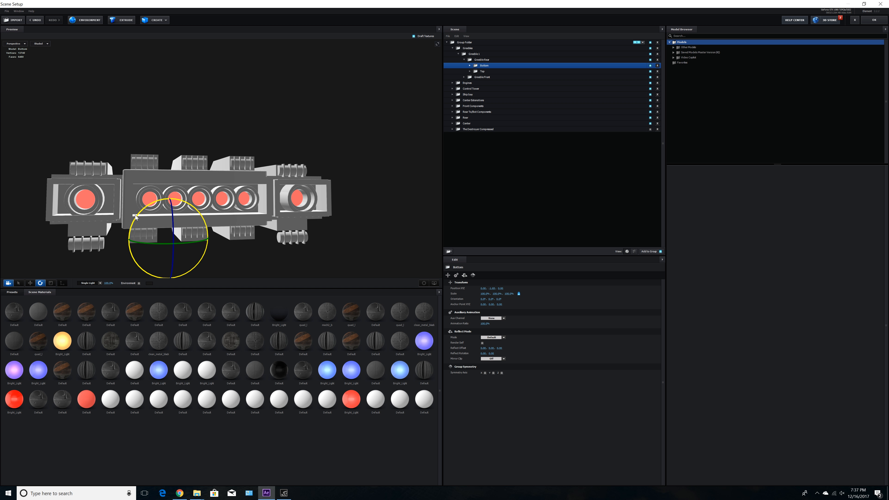
left_click_drag(134, 226, 155, 291)
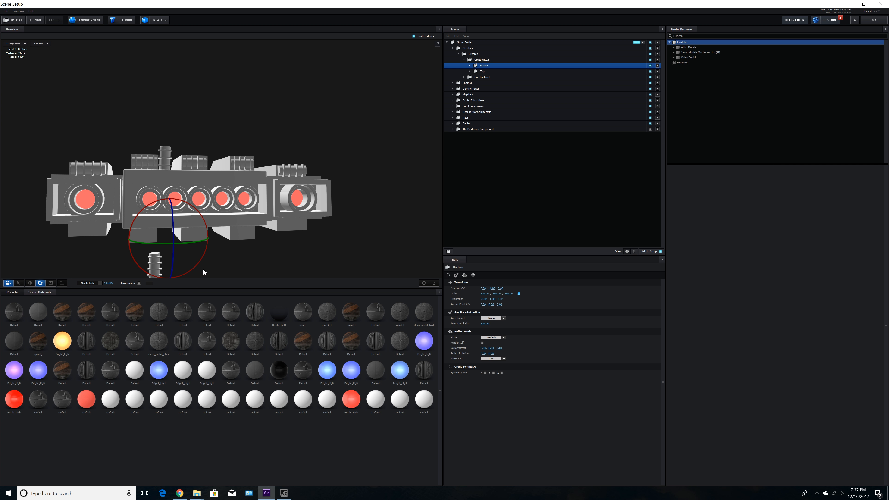
left_click_drag(210, 246, 214, 217)
scroll(257, 207, "down", 3)
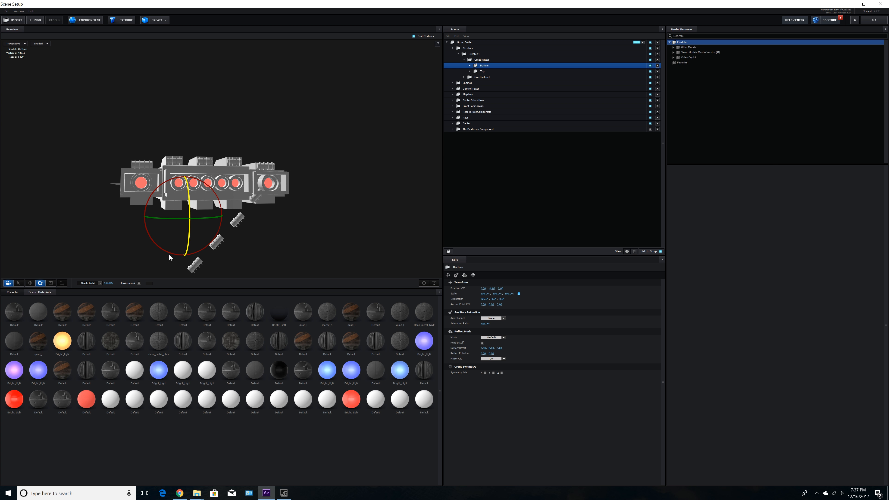
left_click_drag(149, 237, 164, 248)
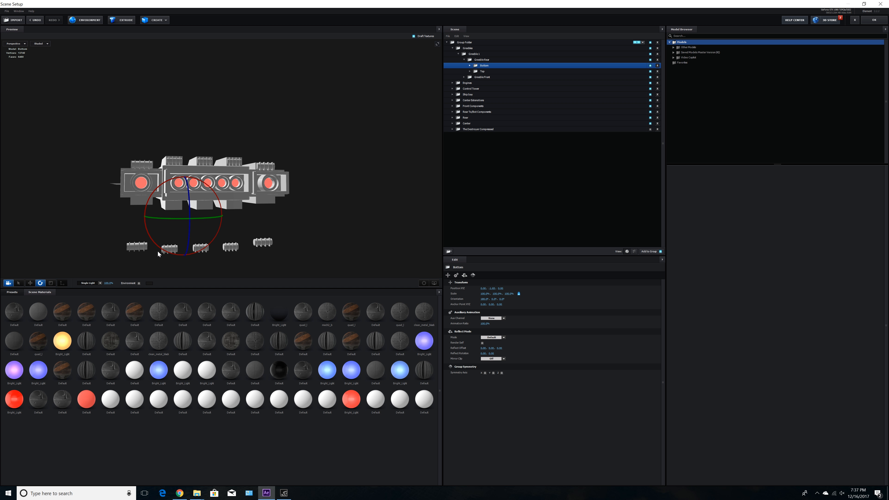
left_click(30, 283)
left_click_drag(185, 186, 185, 154)
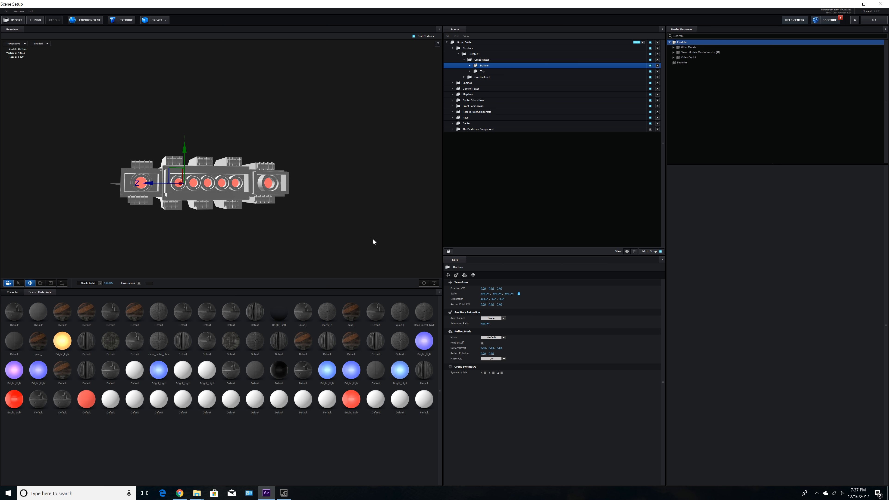
Step: Fine-tune the Bottom greeble group along Z and Y against the blocks on the rear underside
left_click(424, 283)
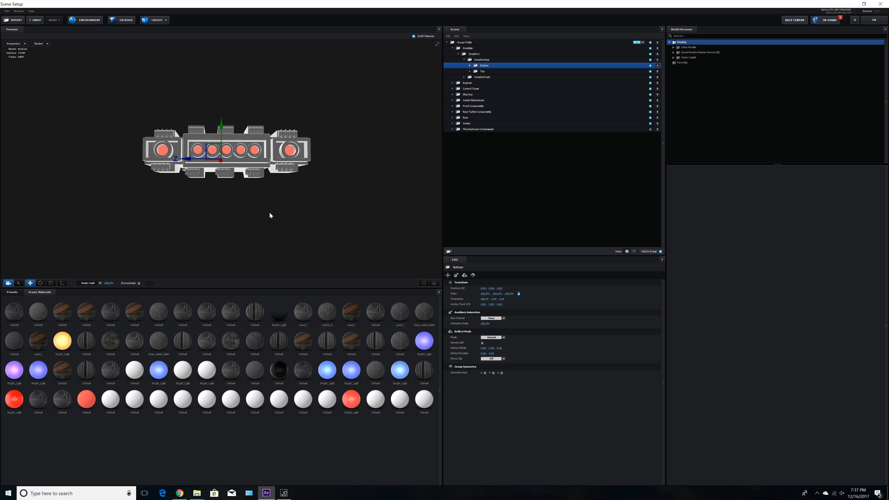
left_click_drag(189, 158, 194, 161)
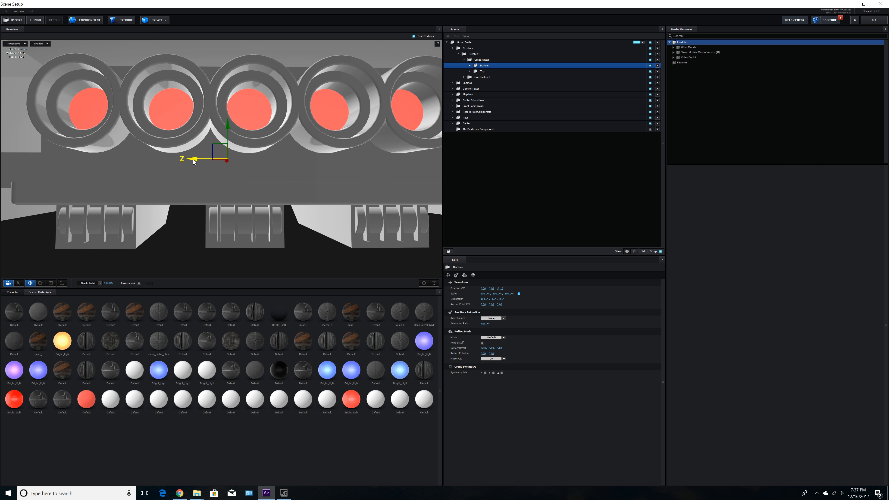
left_click_drag(227, 132, 227, 132)
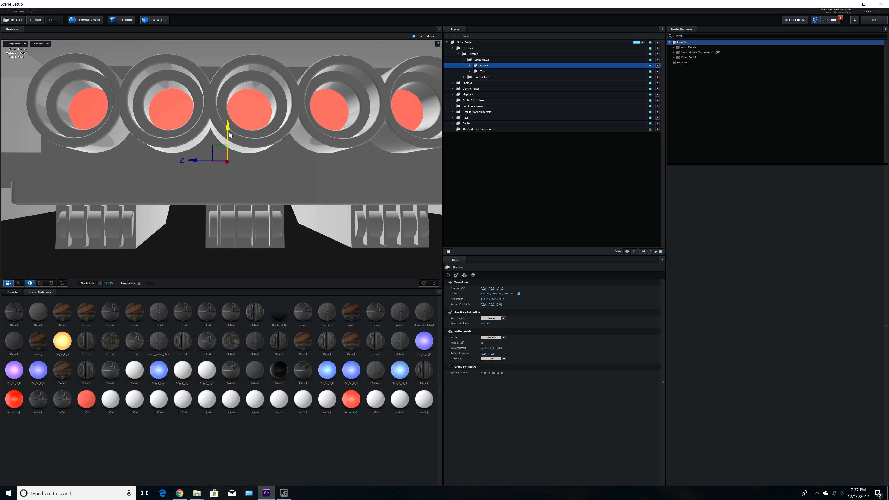
scroll(267, 190, "down", 3)
left_click_drag(277, 197, 259, 201)
Step: Apply the scene setup changes and save the project
key("Return")
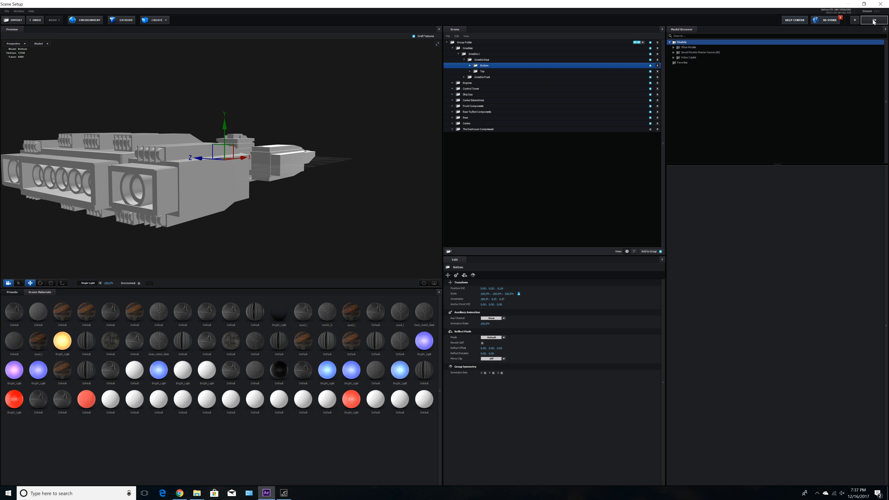
left_click(5, 11)
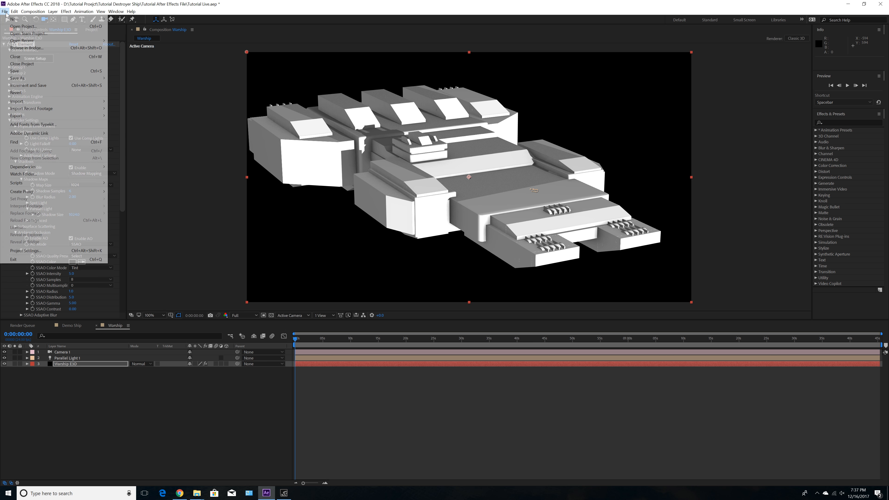
left_click(24, 71)
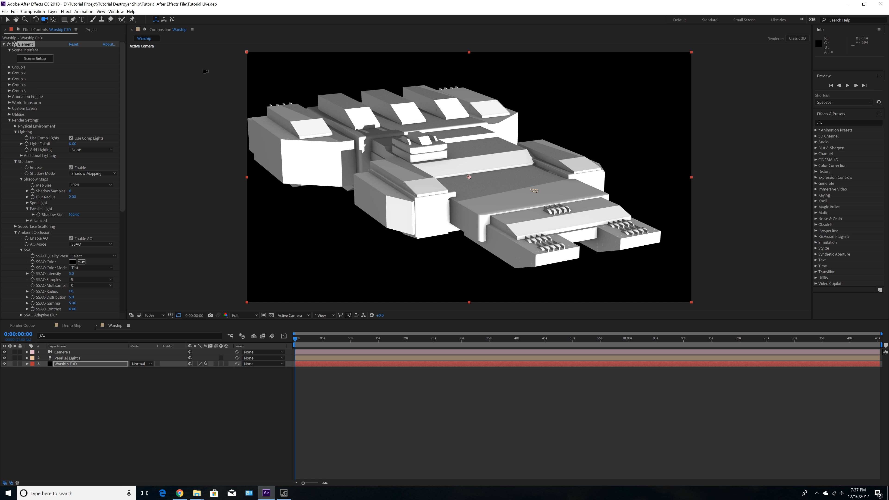
Step: Examine the warship's hull and greebles from several camera angles in the composition
left_click_drag(423, 189, 443, 178)
left_click_drag(472, 247, 514, 182)
left_click_drag(398, 172, 558, 181)
left_click_drag(437, 199, 482, 200)
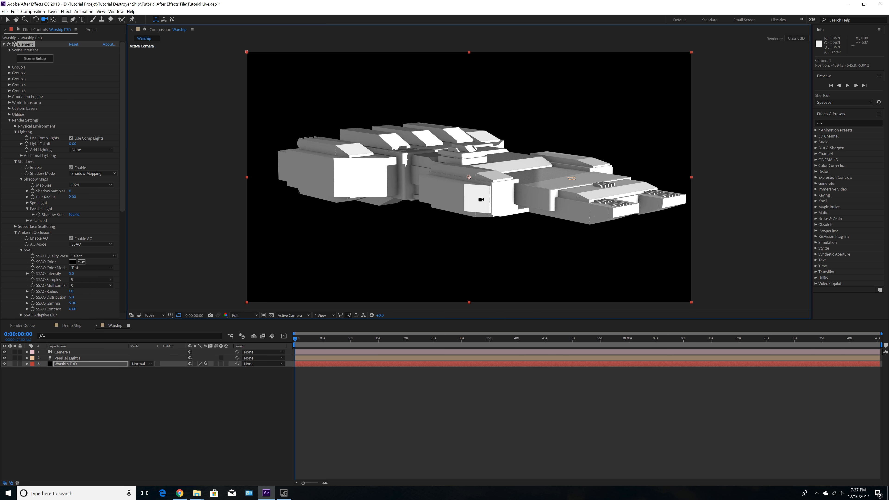
left_click_drag(495, 195, 554, 223)
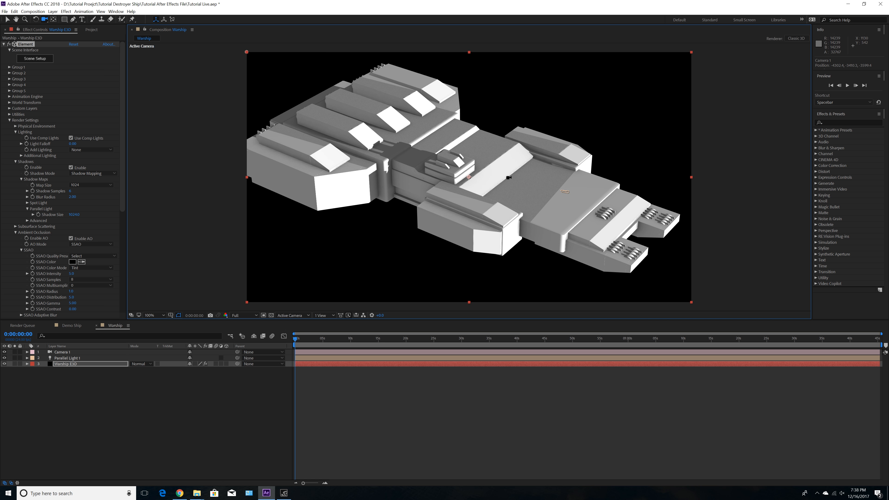
left_click_drag(568, 186, 604, 181)
left_click_drag(661, 171, 448, 164)
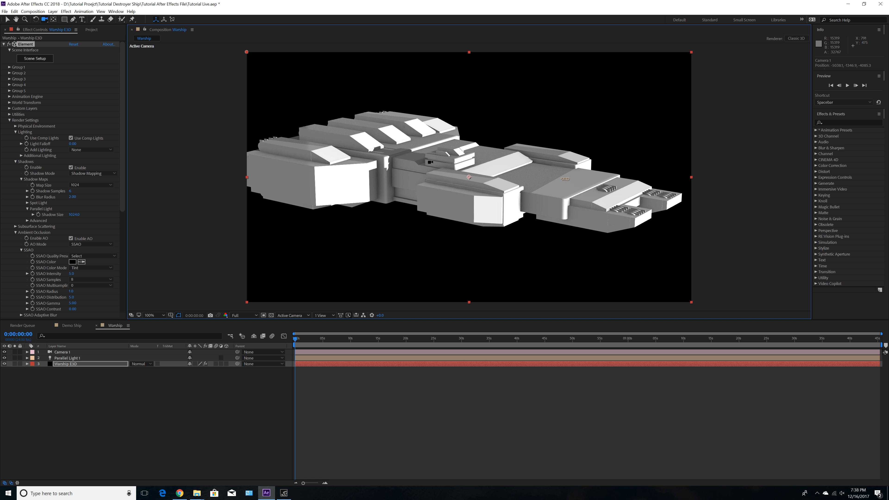
left_click_drag(465, 198, 509, 204)
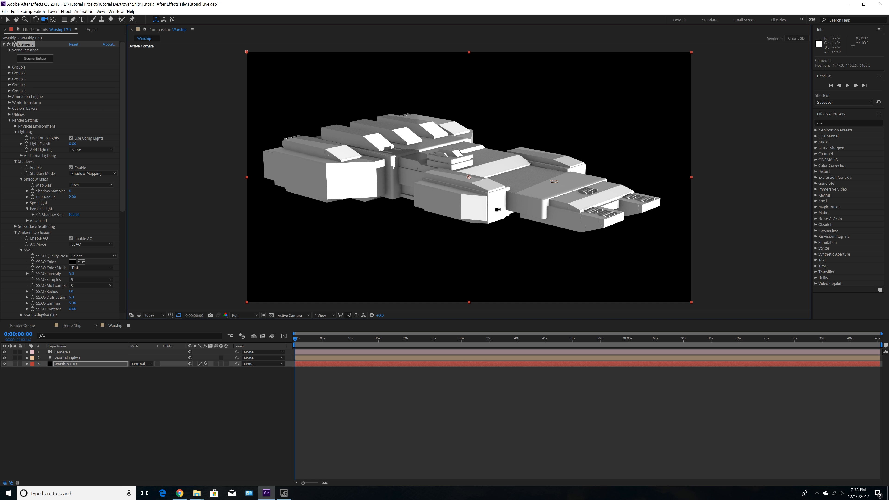
Step: Save the project and reopen the Element scene setup for the warship
left_click(5, 11)
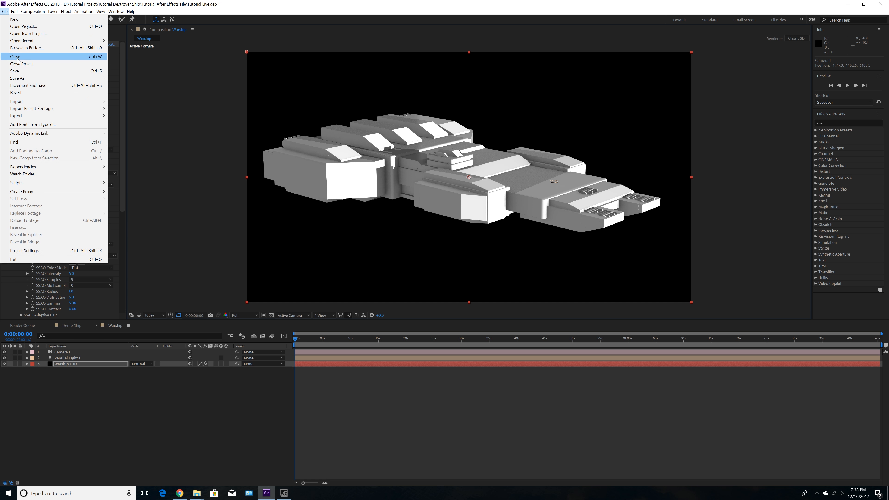
left_click(36, 67)
left_click(35, 59)
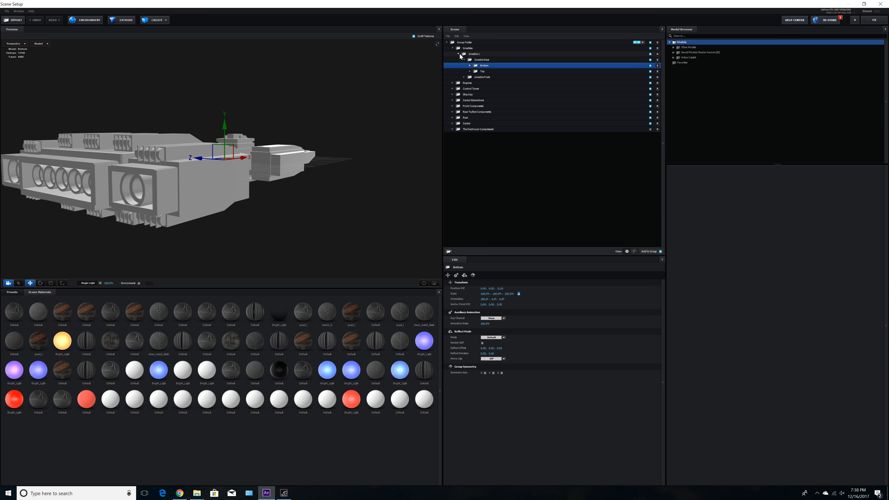
Step: Collapse the Greeble Rear, Greeble 1 and Greebles folders in the scene hierarchy
left_click(463, 60)
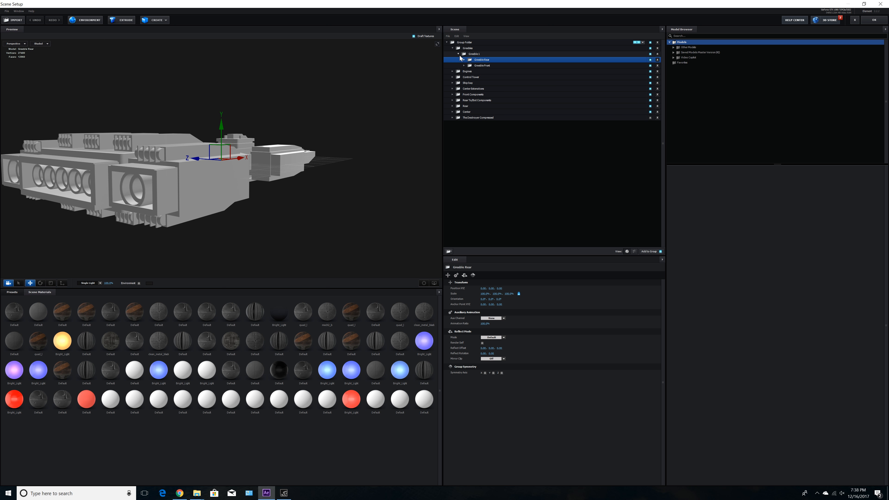
left_click(458, 54)
left_click(452, 48)
Step: Create a new group folder inside the main Group Folder and name it Canon Support
left_click(462, 42)
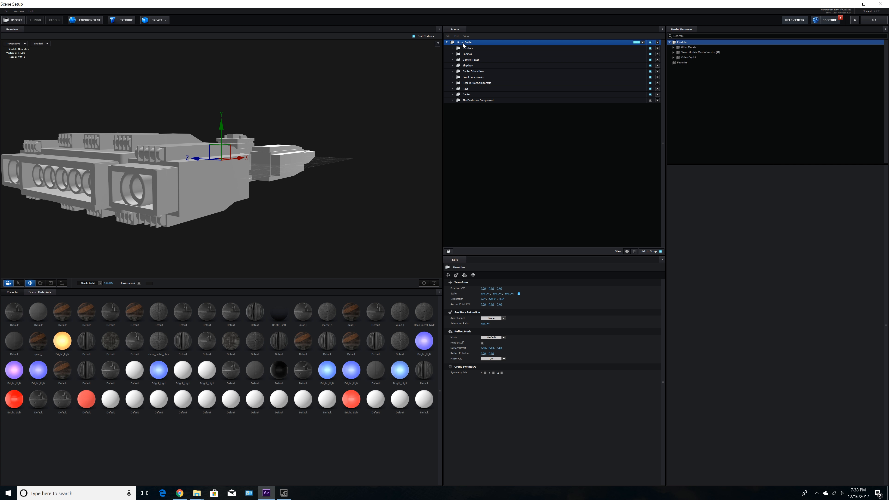
left_click_drag(317, 158, 313, 153)
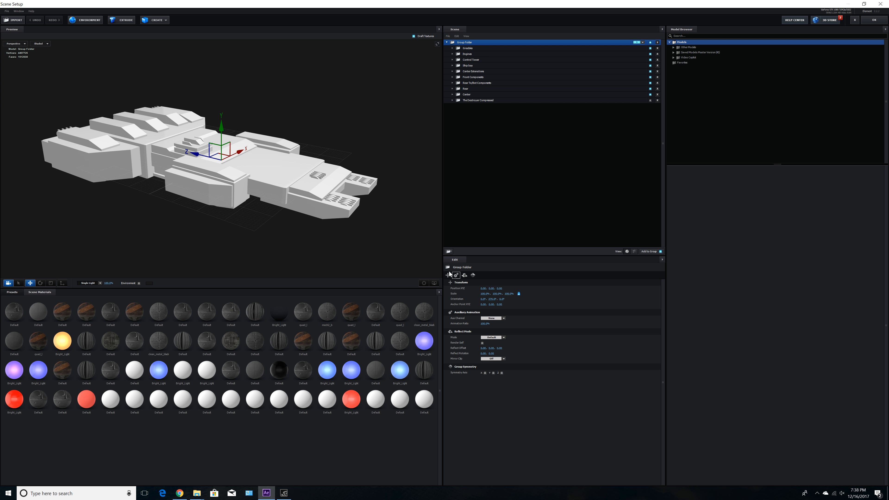
left_click(449, 251)
double_click(479, 48)
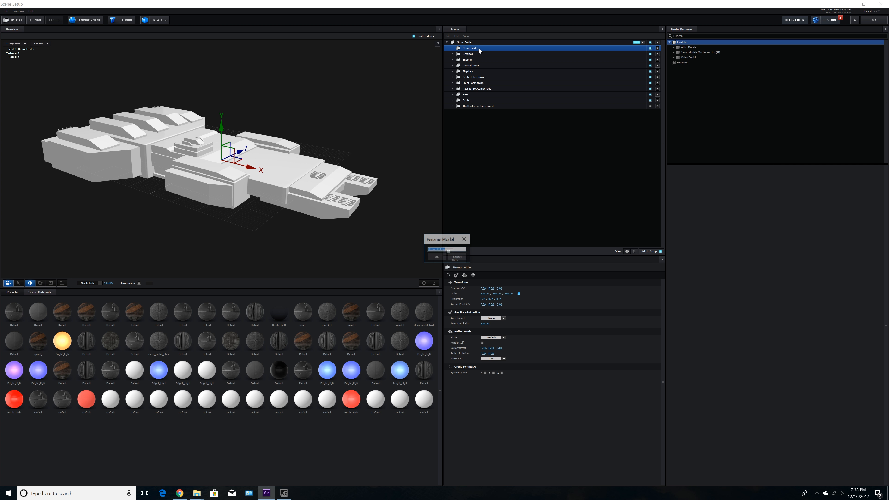
type("Canon Support")
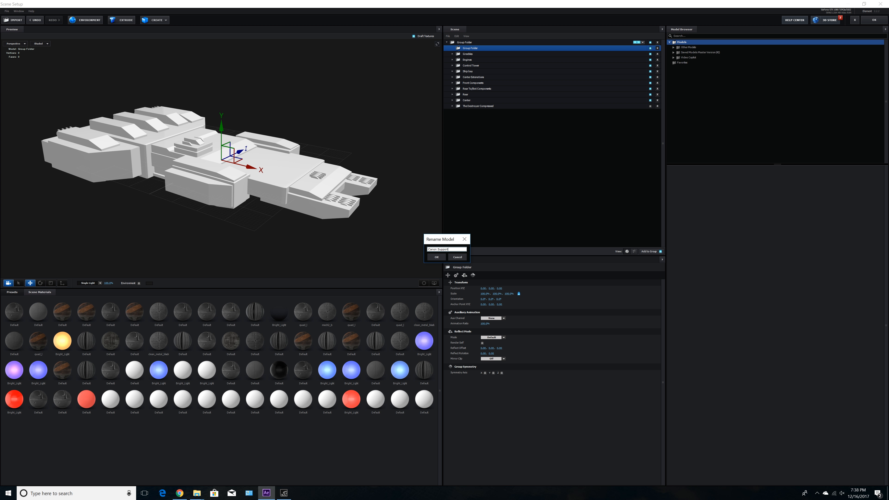
key("Return")
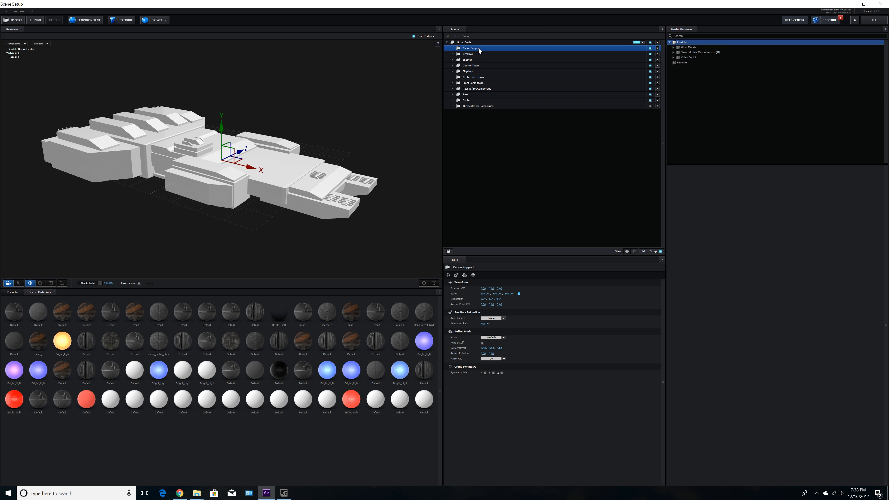
Step: Create a cylinder in the Canon Support folder and move it above the ship's front deck
left_click(154, 20)
left_click(171, 31)
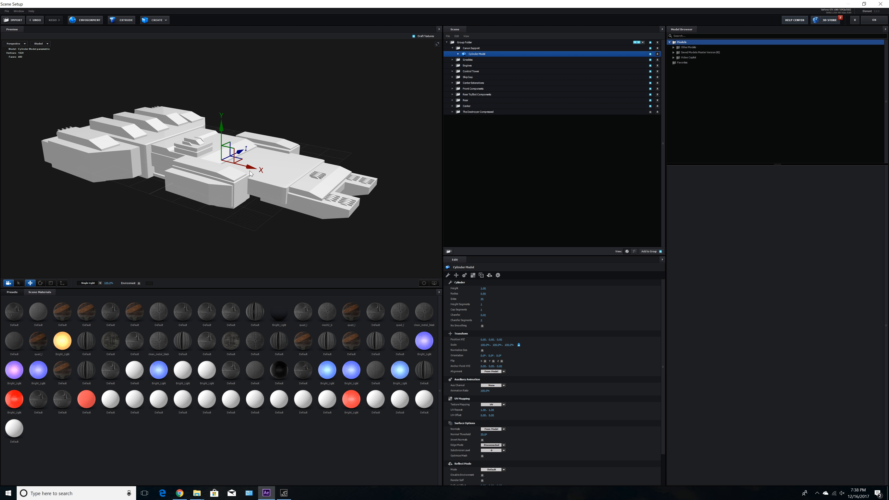
left_click_drag(250, 173, 305, 197)
scroll(305, 209, "up", 3)
left_click_drag(264, 121, 322, 193)
Step: Flatten the cylinder vertically, enlarge it slightly and lower it along Y onto the deck
left_click(50, 283)
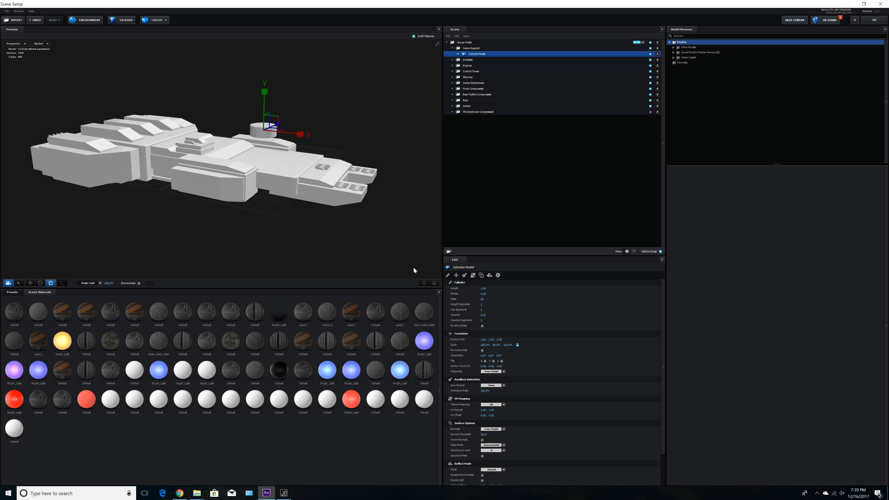
left_click_drag(485, 345, 491, 345)
left_click(30, 283)
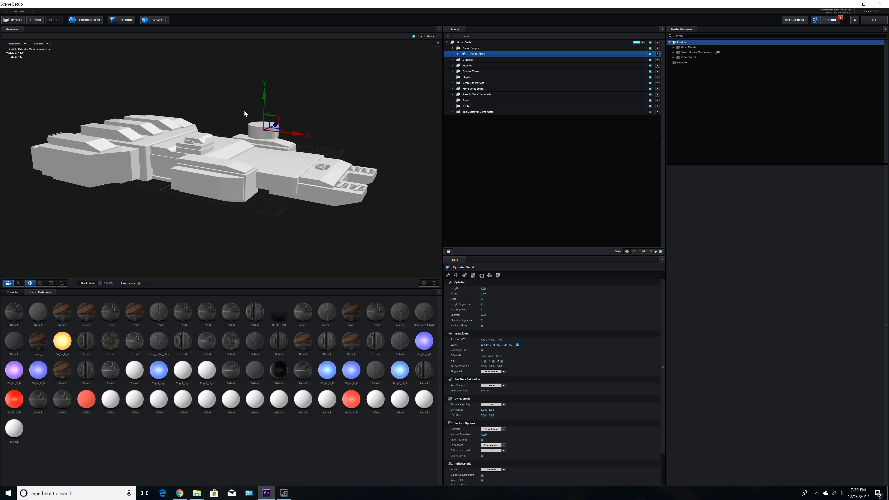
left_click_drag(266, 100, 268, 131)
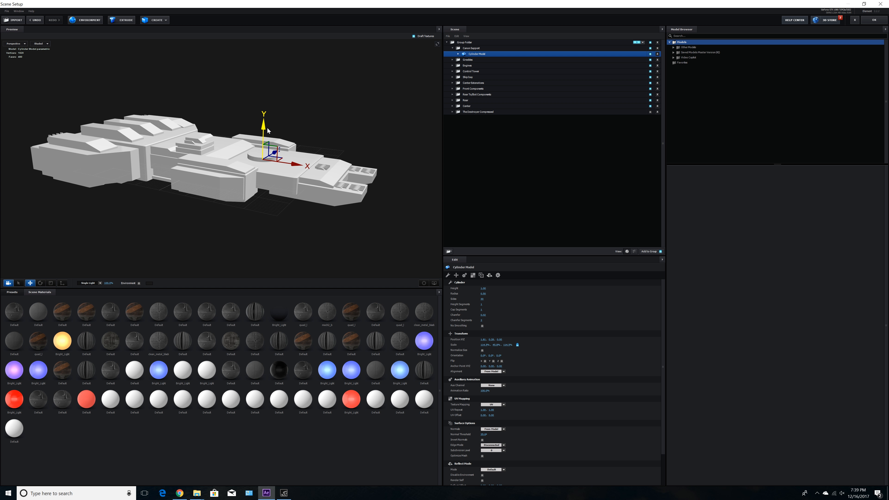
left_click_drag(327, 170, 381, 155)
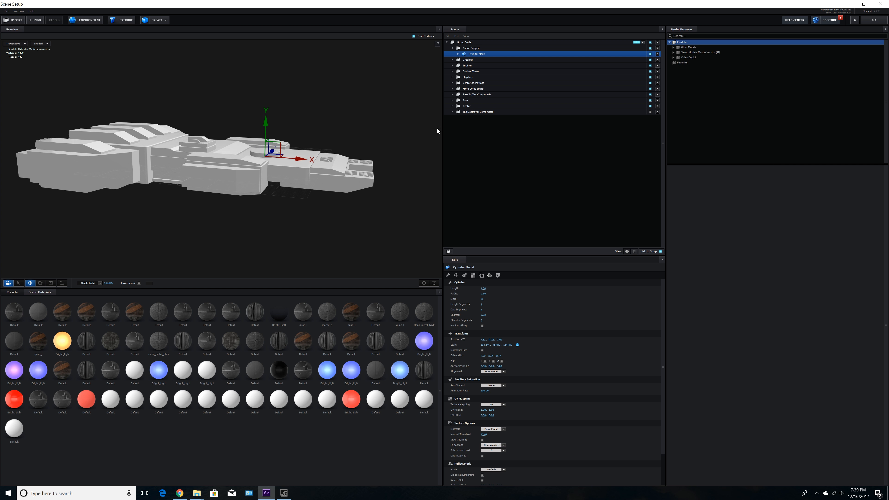
Step: Duplicate the cylinder, scale the copy to 90% and raise it as a smaller disc on the original
key("ctrl+d")
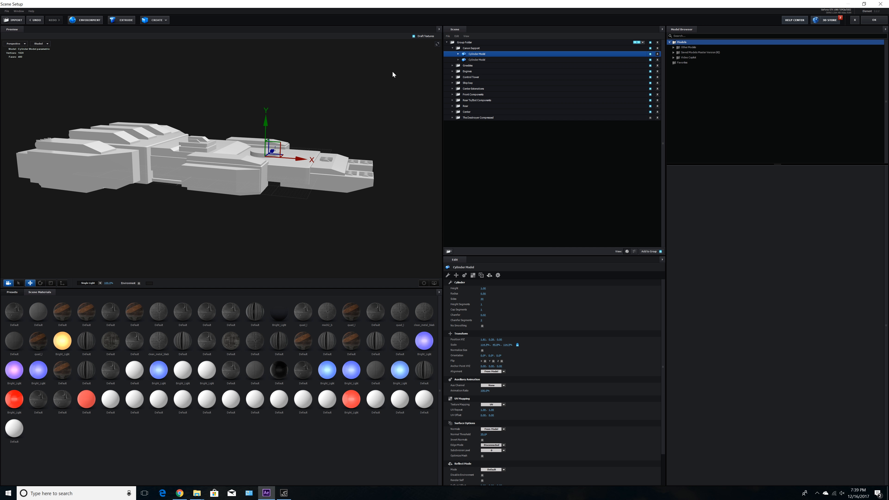
left_click(484, 345)
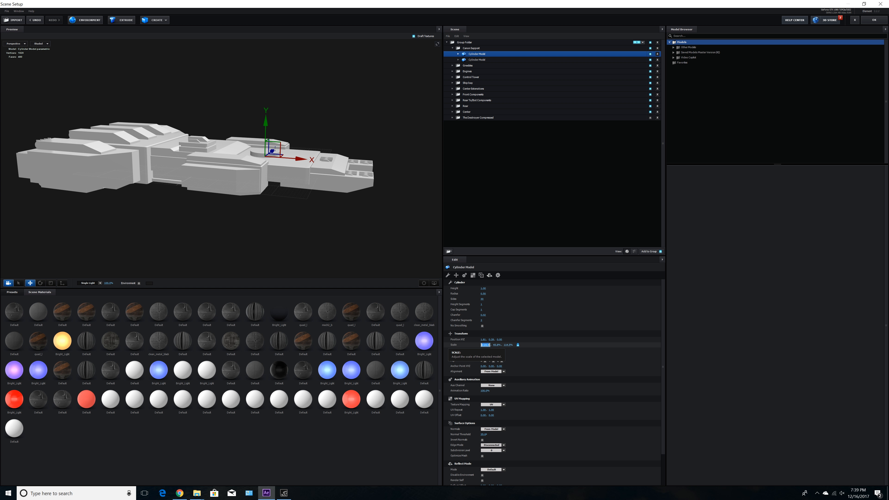
type("90")
key("Return")
left_click_drag(266, 125, 328, 208)
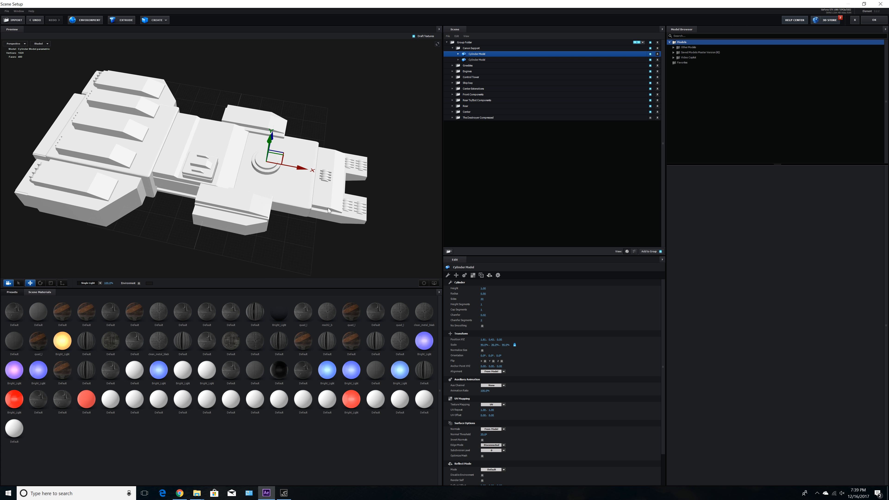
Step: Move the anchor point of the Canon Support group along X and Y to the centre of the cylinders
left_click(472, 48)
left_click(63, 284)
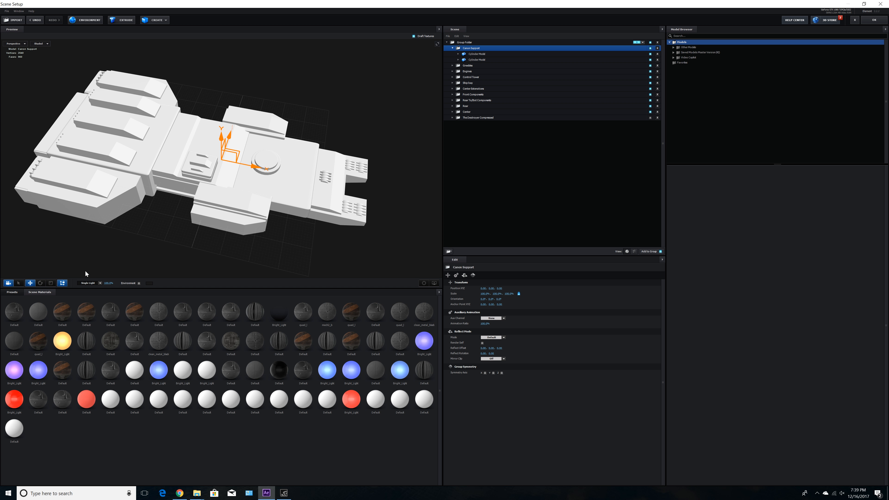
left_click_drag(253, 166, 294, 175)
left_click_drag(266, 130, 266, 124)
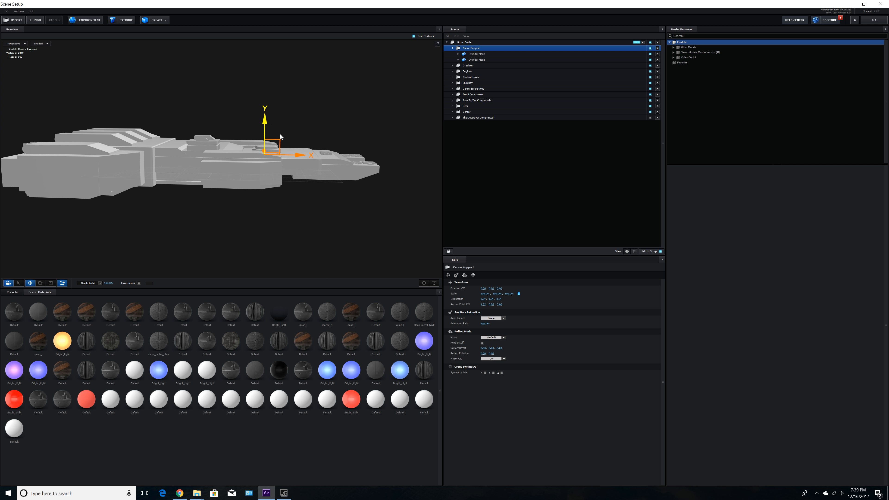
left_click_drag(298, 156, 301, 156)
left_click(63, 283)
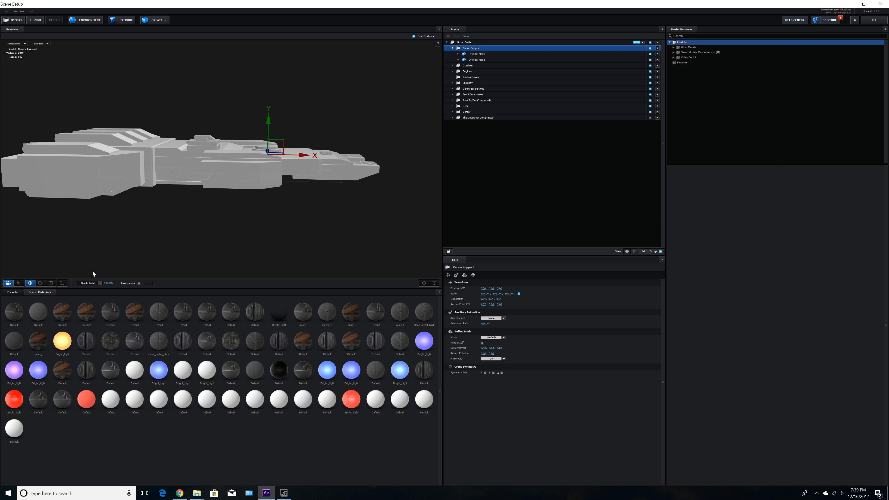
Step: Shift the Canon Support group slightly forward along X on the deck and collapse its folder
left_click_drag(196, 204, 198, 219)
left_click_drag(303, 168, 312, 168)
mouse_move(306, 205)
left_mouse_down()
mouse_move(257, 200)
mouse_move(309, 197)
left_mouse_up()
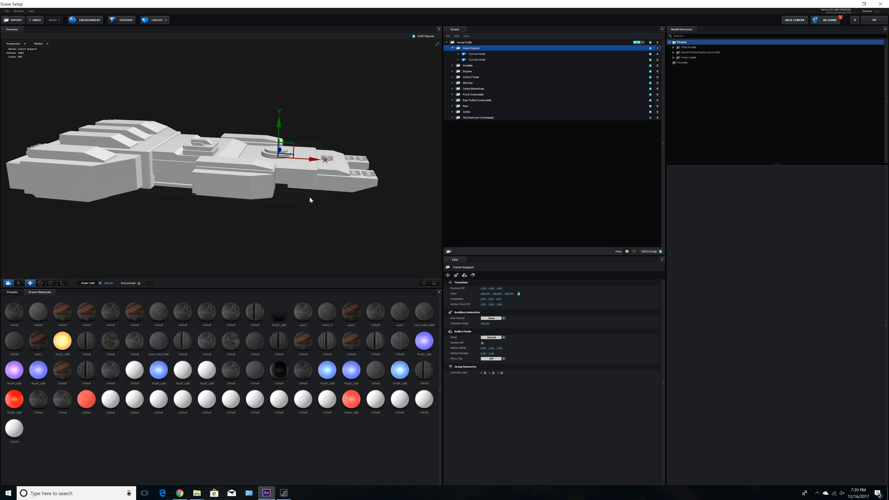
left_click_drag(377, 181, 345, 180)
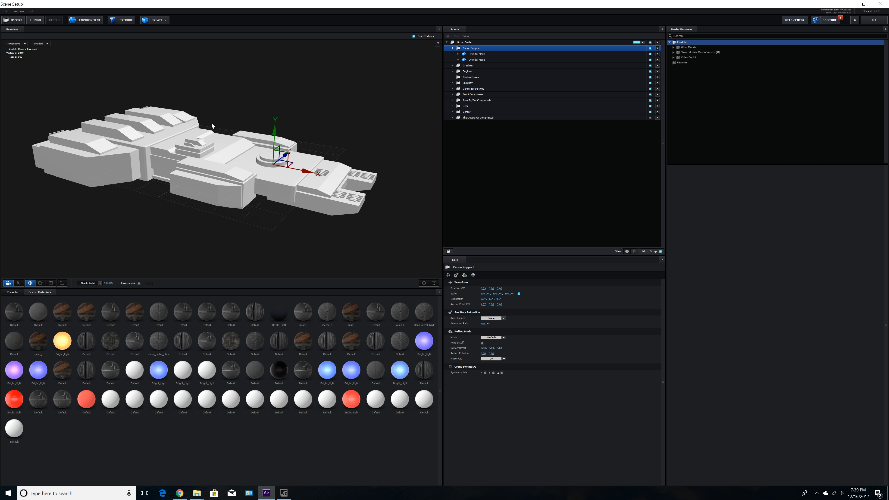
left_click(452, 48)
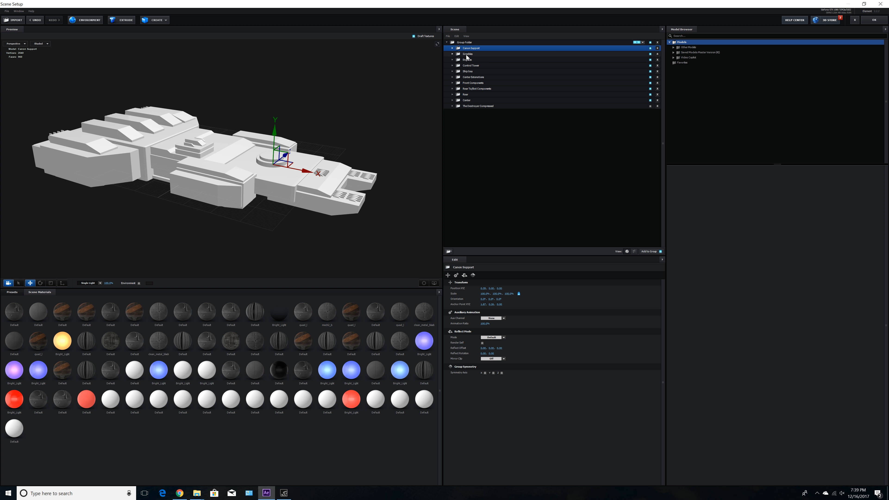
Step: Create a new folder inside the Greebles folder and name it Greeble 2
left_click(466, 55)
left_click(452, 54)
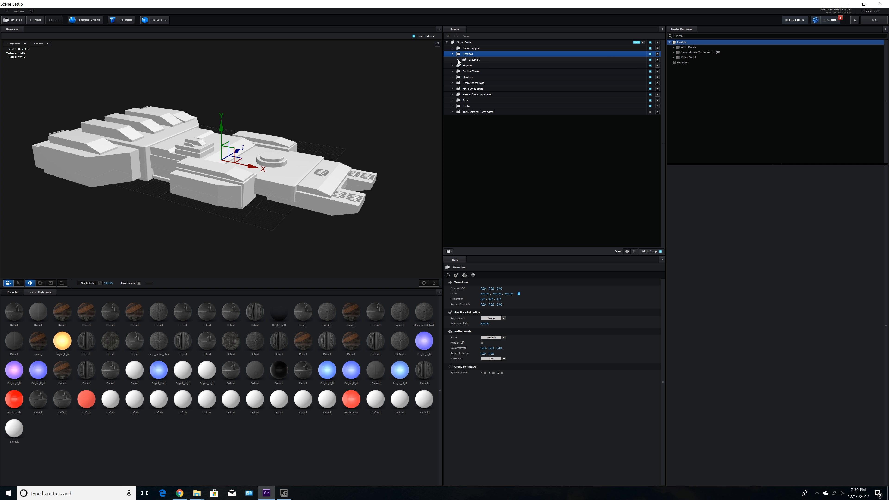
left_click(448, 251)
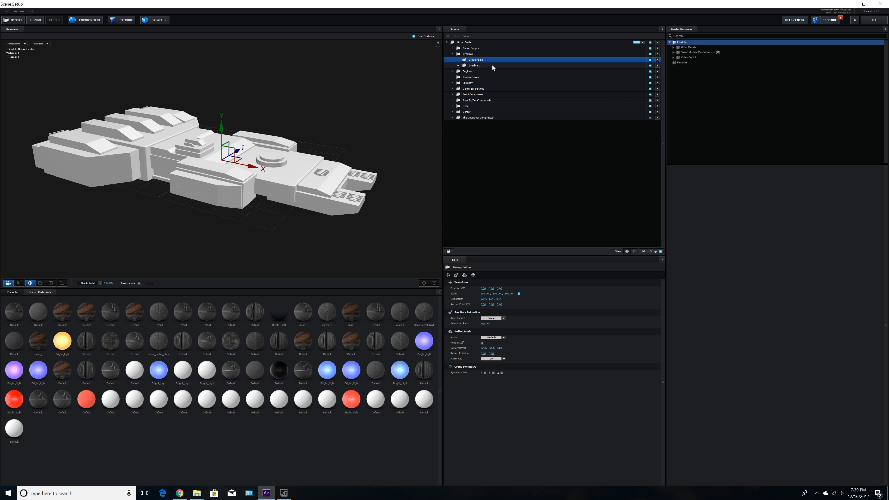
double_click(488, 59)
type("Greeble 2")
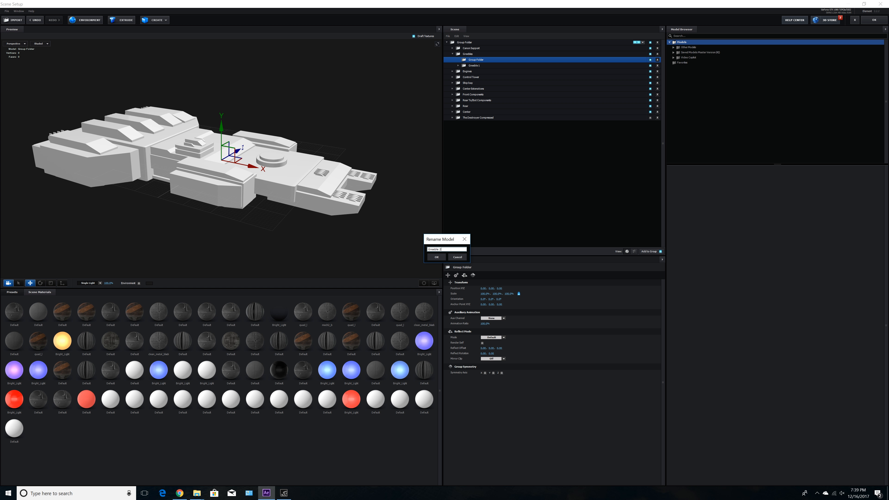
key("Return")
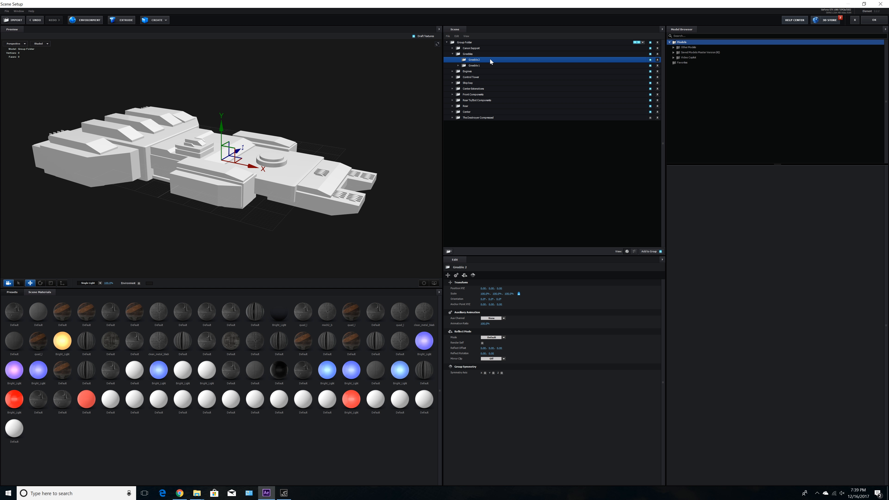
Step: Duplicate both Canon Support cylinders, move the copies into the Greeble 2 folder and collapse the Canon Support folder
left_click(452, 48)
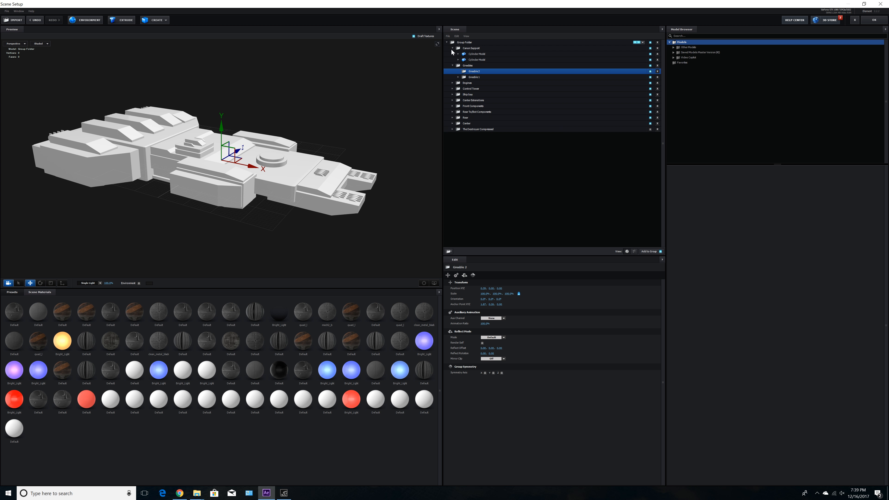
left_click(471, 48)
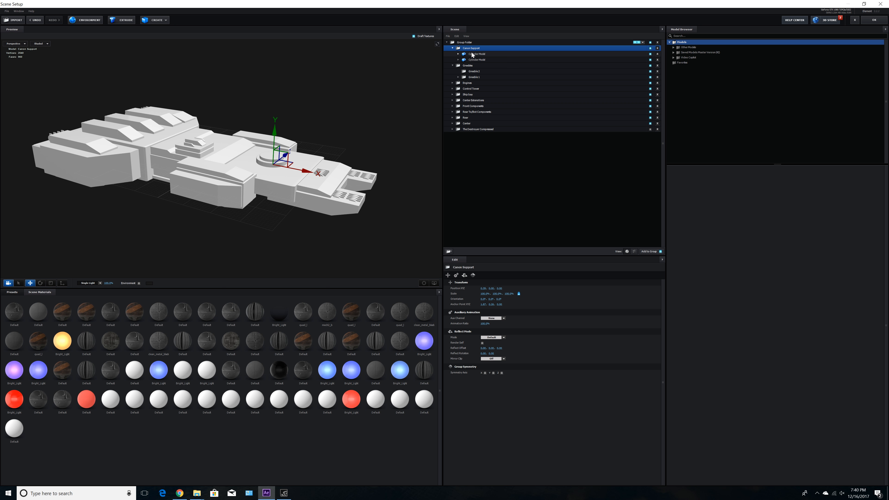
left_click(472, 54)
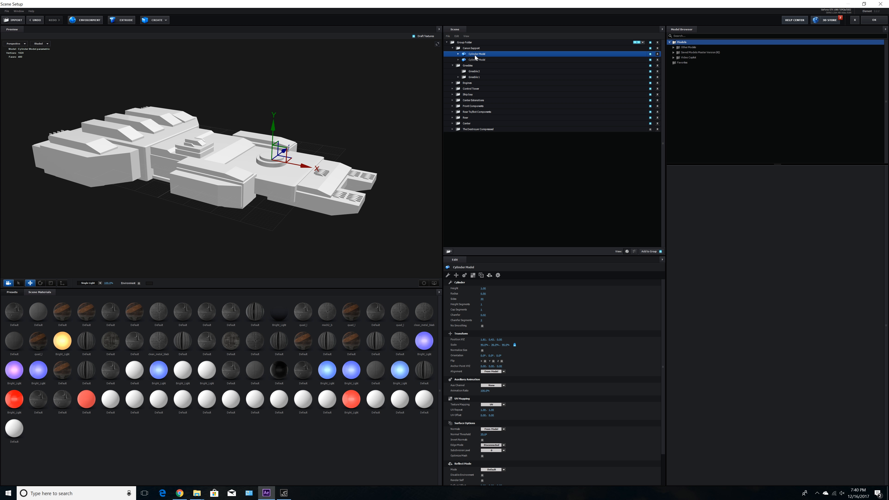
left_click(476, 60, "ctrl")
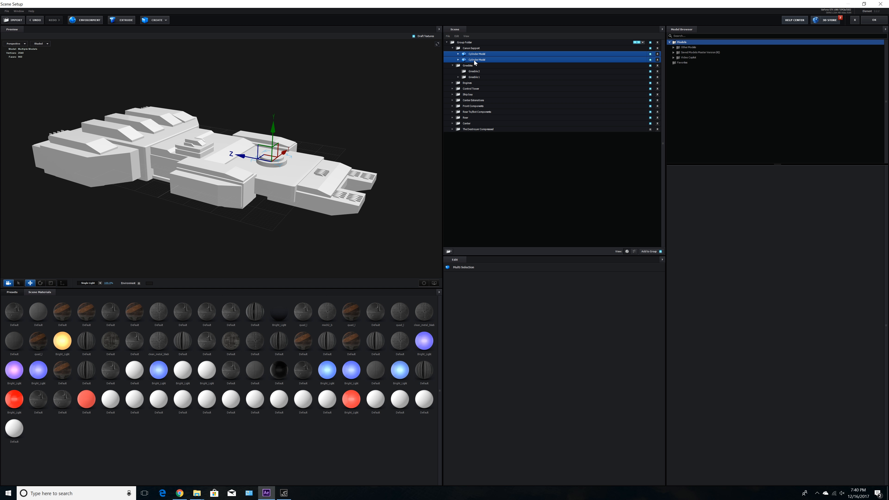
key("ctrl+d")
left_click_drag(478, 68, 479, 83)
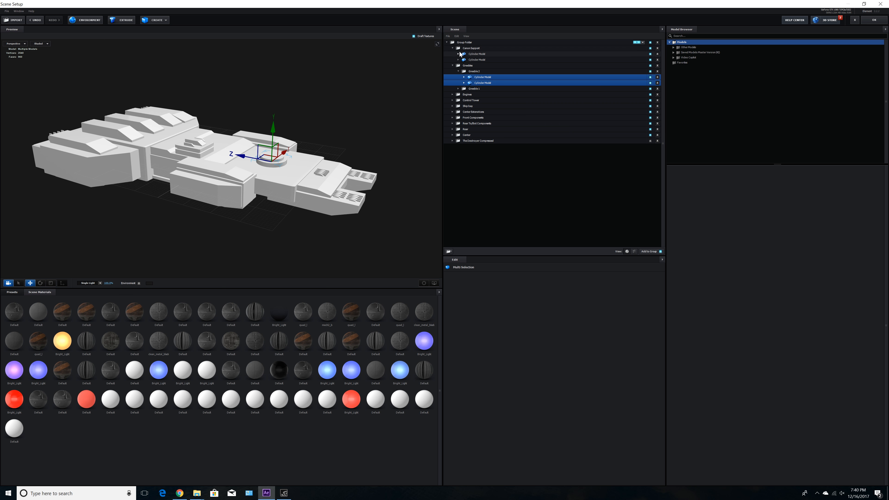
left_click(453, 48)
Step: Create a subfolder inside the Greeble 2 folder and name it Greeble 1
left_click(478, 71)
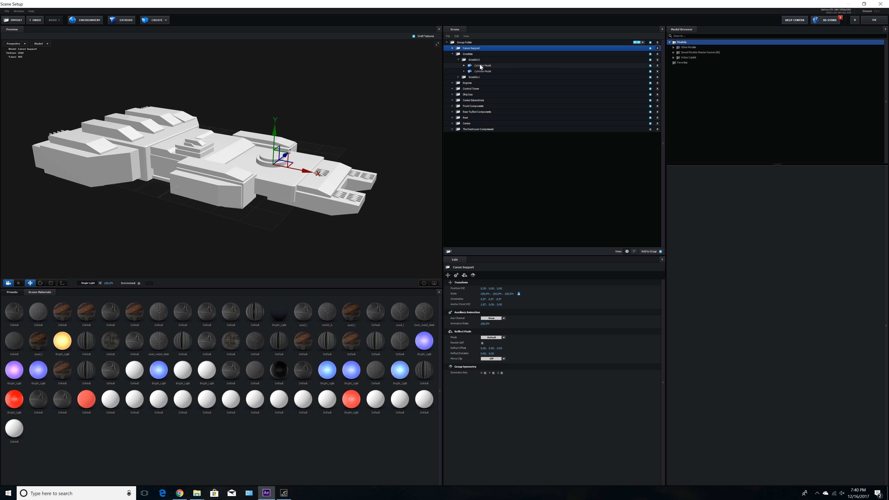
left_click(475, 60)
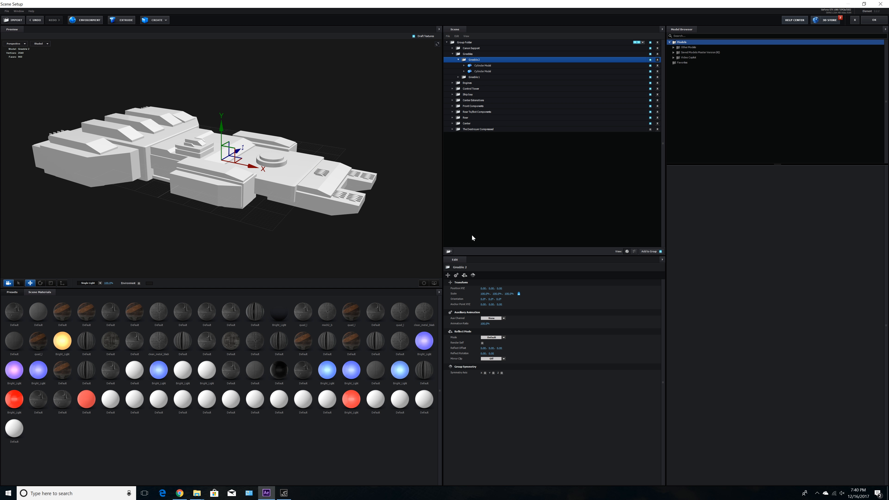
left_click(448, 252)
double_click(483, 66)
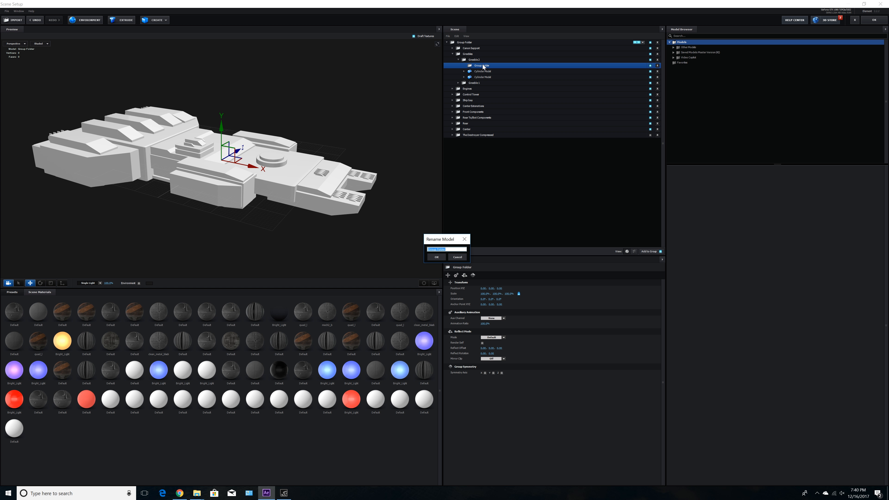
type("Greeble 1")
key("Return")
Step: Move both duplicated cylinders into the new Greeble 1 subfolder
left_click(483, 71)
left_click(484, 77, "shift")
left_click_drag(483, 77, 486, 68)
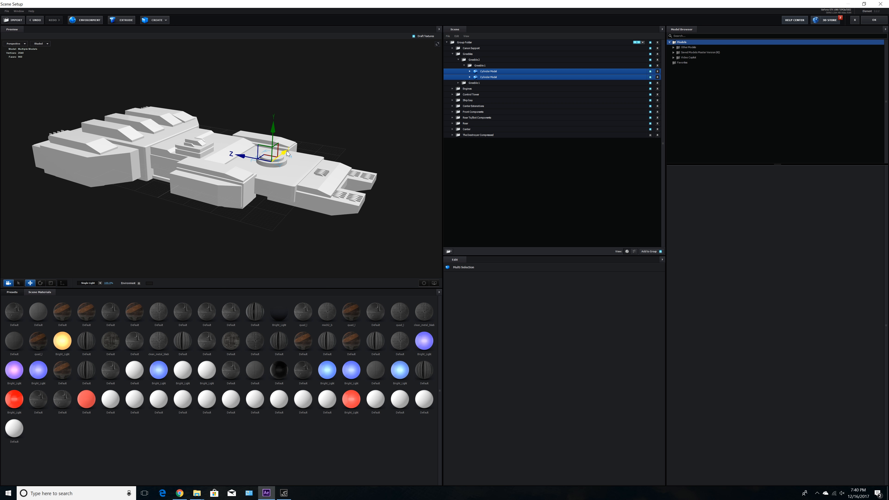
Step: Move the anchor point of the nested Greeble 1 group along X and Y to the centre of its cylinders
left_click(481, 66)
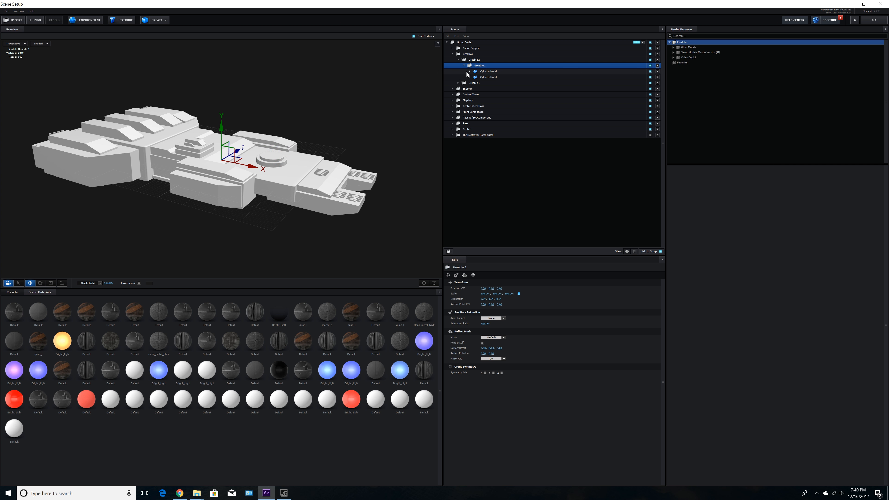
left_click_drag(225, 254, 133, 279)
left_click(62, 283)
left_click_drag(239, 184, 302, 165)
left_click_drag(272, 130, 272, 121)
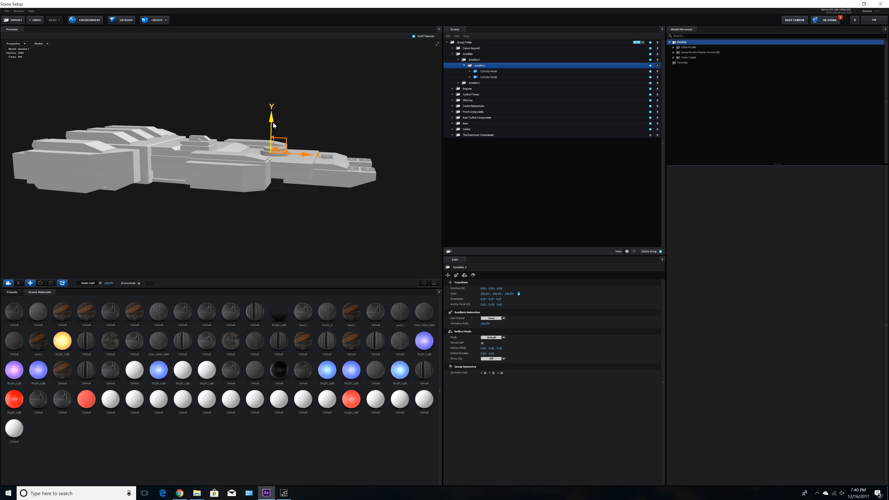
left_click_drag(300, 154, 303, 155)
left_click(63, 283)
Step: Move the nested Greeble 1 group sideways along Z and backward along X, beside the front of the outer rear hull block
left_click_drag(261, 212, 347, 191)
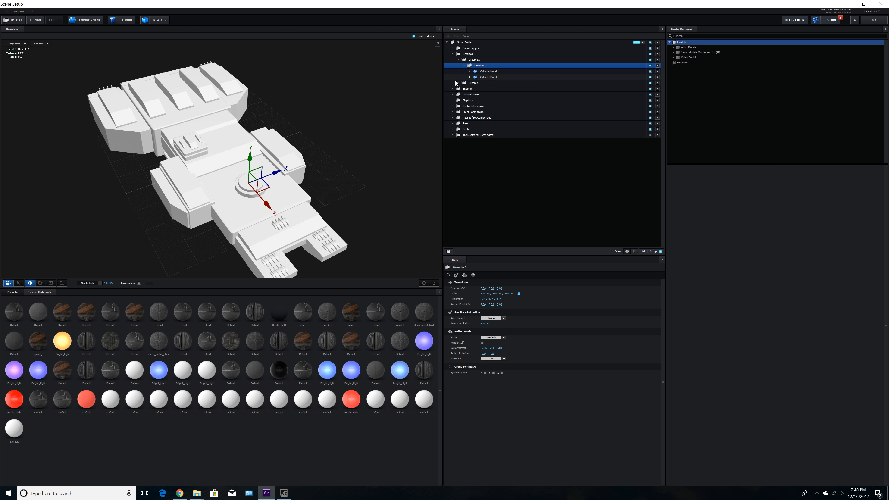
left_click_drag(276, 173, 197, 198)
left_click_drag(241, 220, 299, 189)
left_click_drag(308, 153, 166, 180)
mouse_move(212, 201)
left_mouse_down()
mouse_move(223, 208)
mouse_move(220, 200)
left_mouse_up()
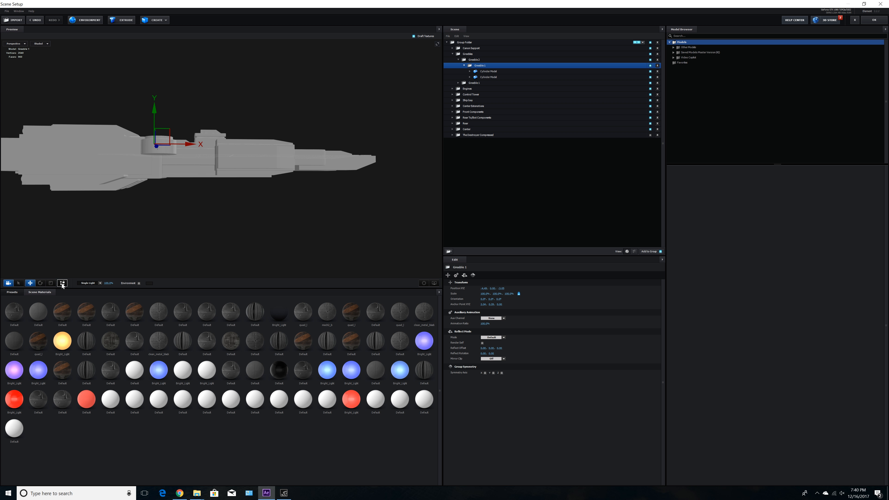
Step: Flatten the nested Greeble 1 group by scaling it down along Y
left_click(50, 283)
left_click_drag(156, 125, 157, 142)
left_click(29, 284)
left_click_drag(113, 207, 120, 218)
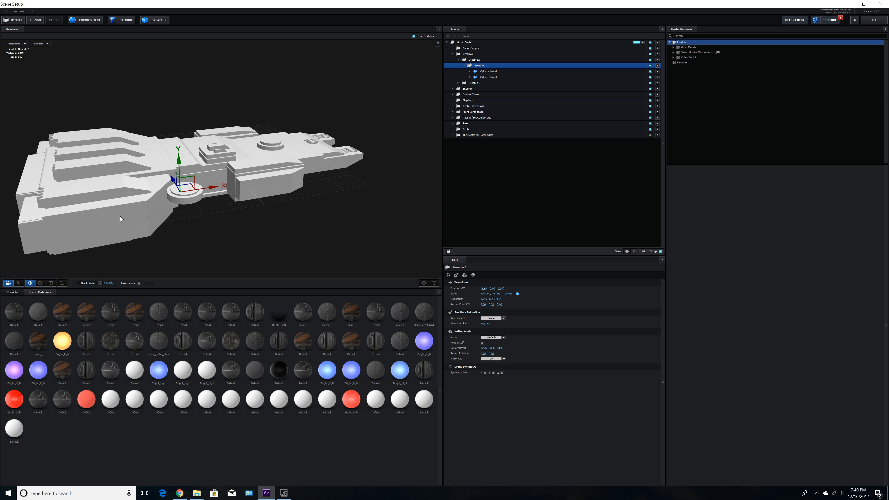
Step: Rotate the nested Greeble 1 discs upright and tilt them to match the slanted face of the rear hull block
left_click(41, 284)
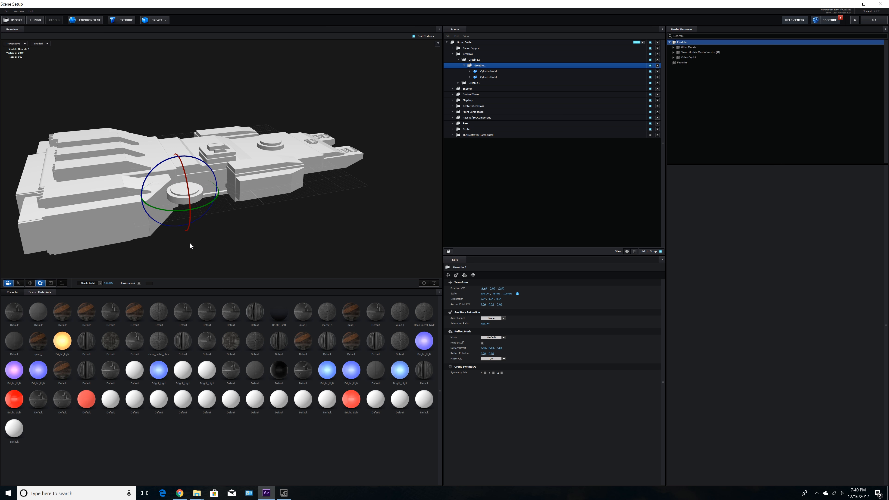
left_click_drag(189, 243, 202, 237)
left_click_drag(245, 161, 186, 274)
left_click_drag(145, 225, 123, 178)
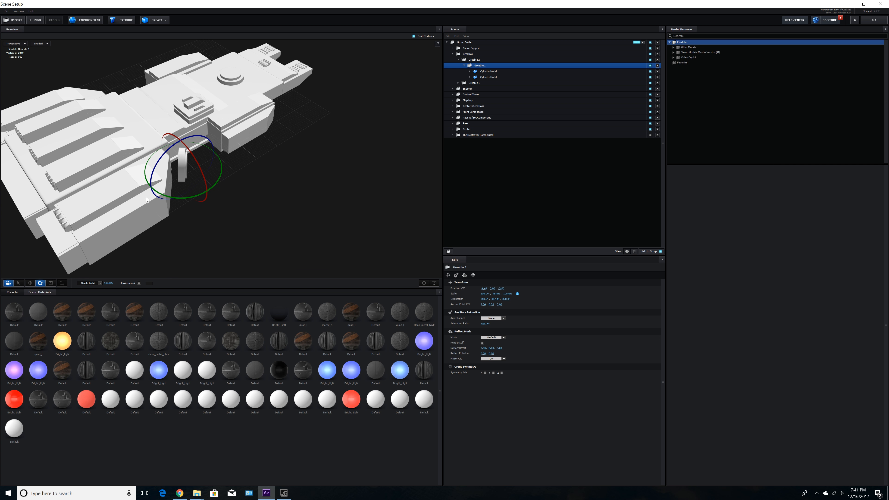
scroll(302, 228, "up", 5)
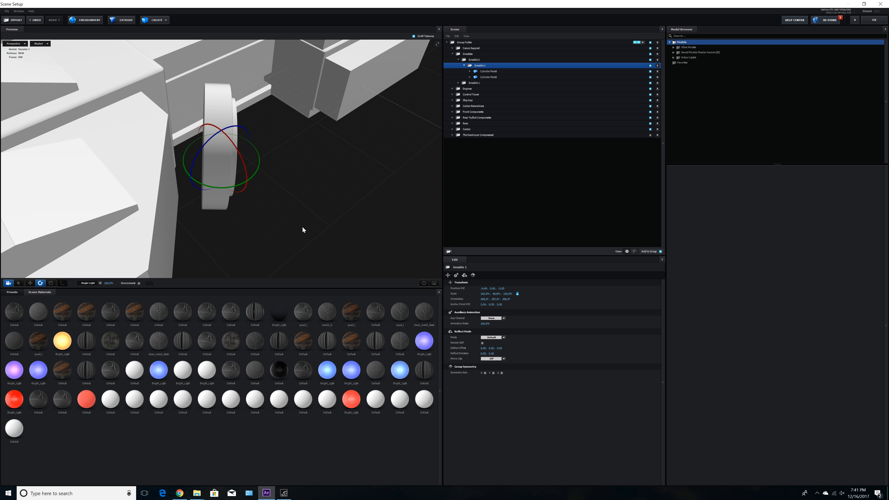
left_click_drag(270, 215, 238, 190)
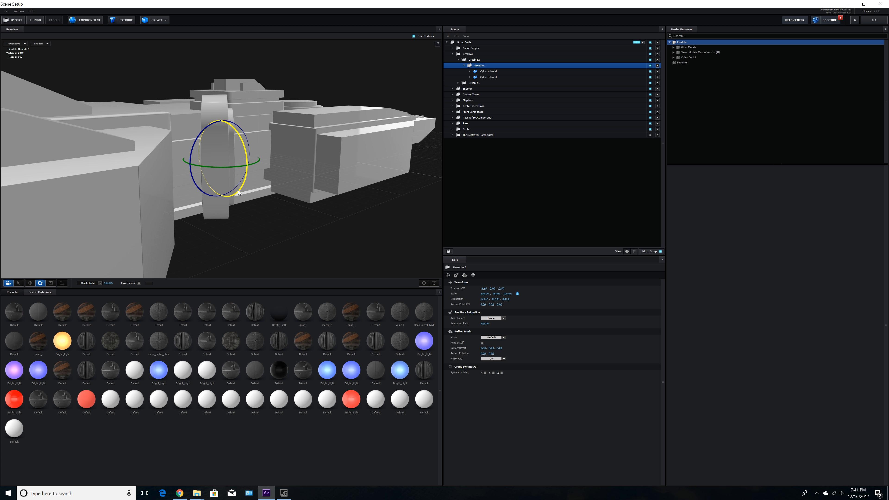
Step: Move the upright discs against the slanted side face of the rear hull block so they sit partly embedded
left_click(30, 283)
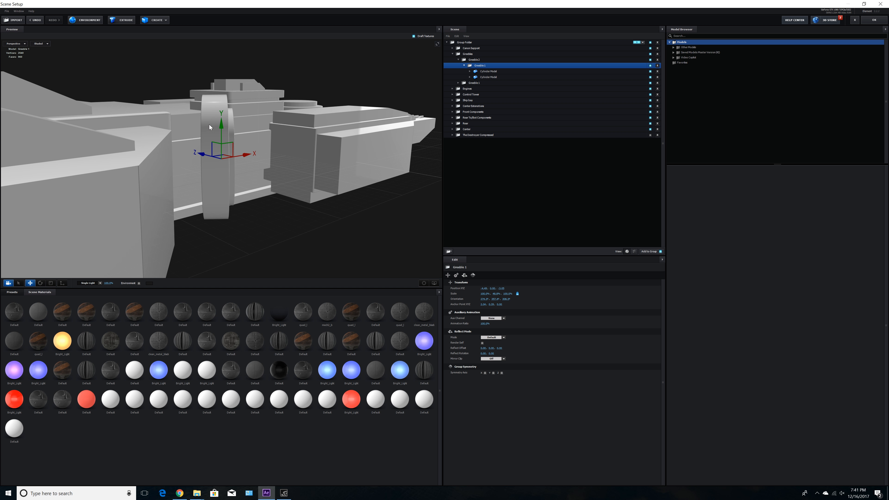
left_click_drag(221, 133, 154, 221)
left_click_drag(205, 211, 188, 216)
left_click_drag(202, 219, 206, 242)
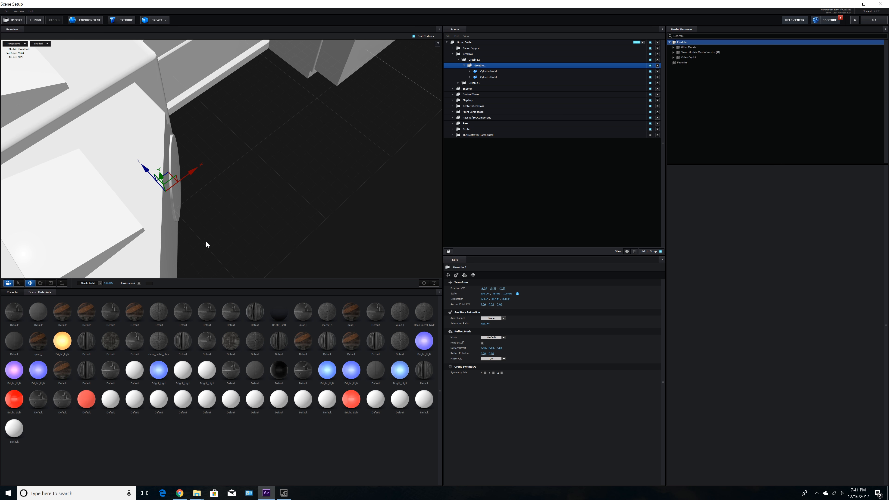
left_click_drag(146, 170, 199, 219)
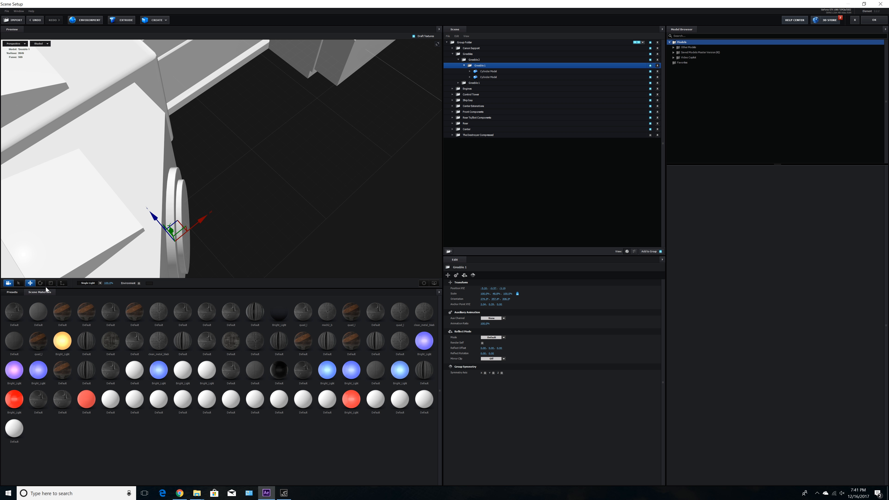
Step: Raise the discs along Y on the slanted hull face and scale the nested Greeble 1 group down uniformly
left_click(40, 283)
left_click_drag(215, 242, 208, 212)
scroll(250, 238, "down", 3)
left_click(30, 282)
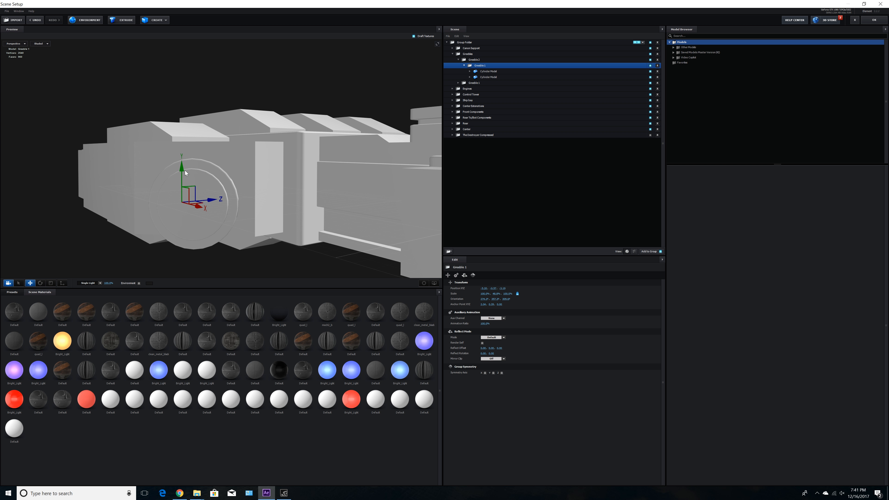
left_click_drag(185, 170, 182, 157)
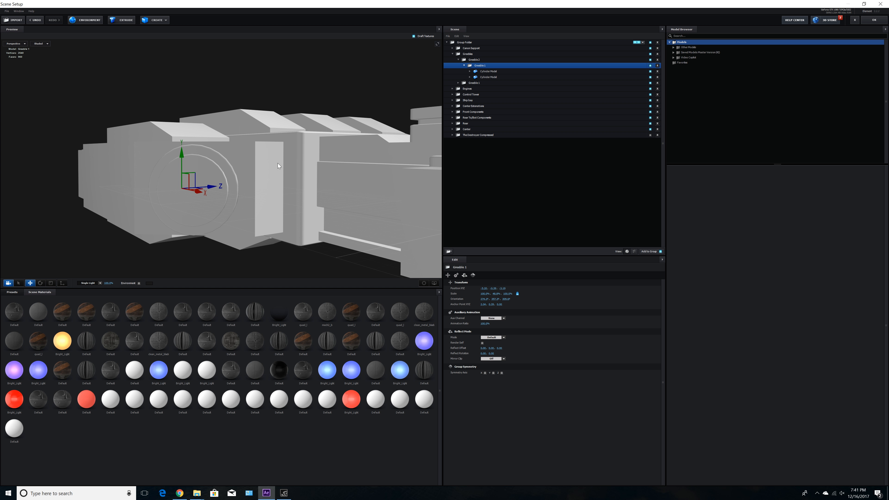
left_click_drag(484, 294, 475, 296)
left_click_drag(353, 227, 267, 156)
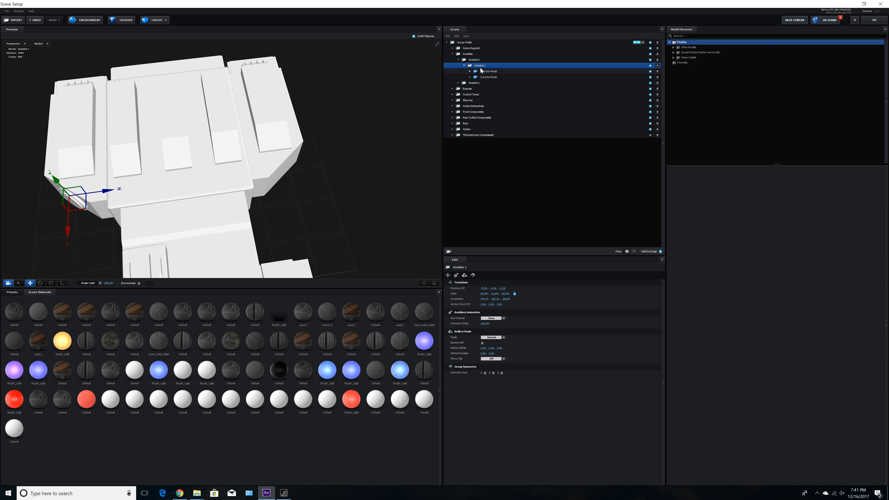
left_click_drag(175, 216, 301, 219)
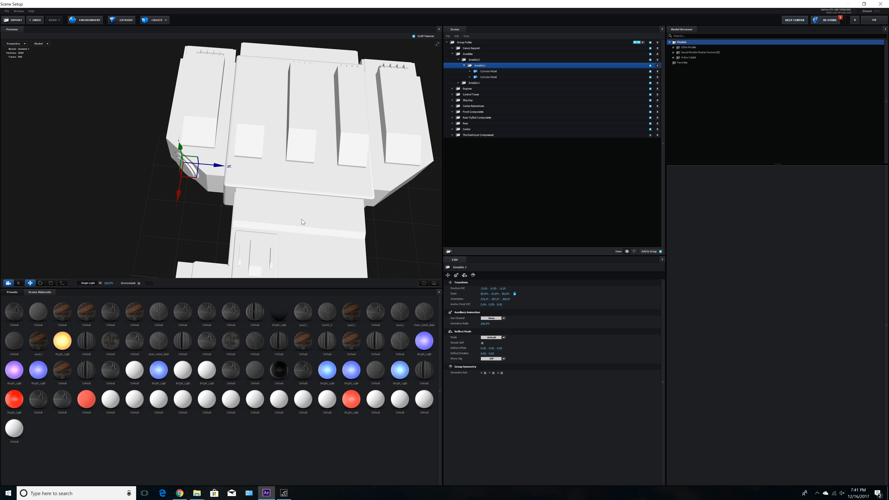
Step: Collapse the nested Greeble 1 folder, then add another subfolder inside Greeble 2 and name it Greeble Rear
left_click(464, 65)
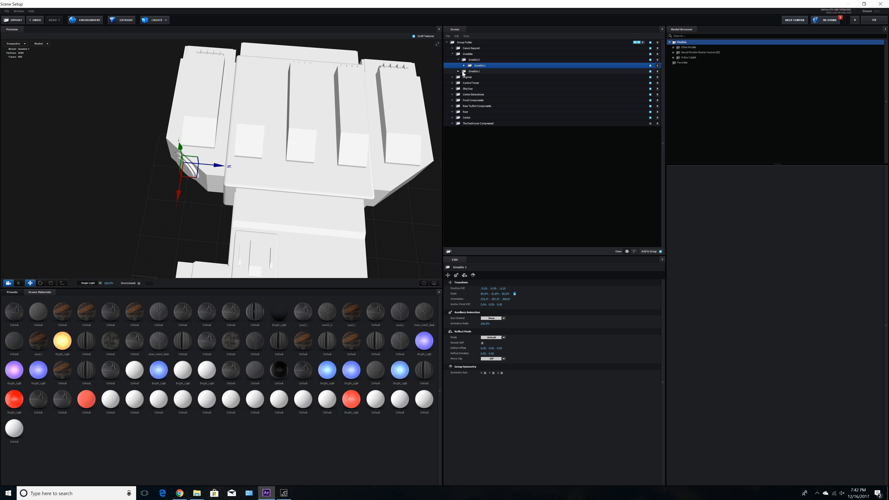
left_click(458, 71)
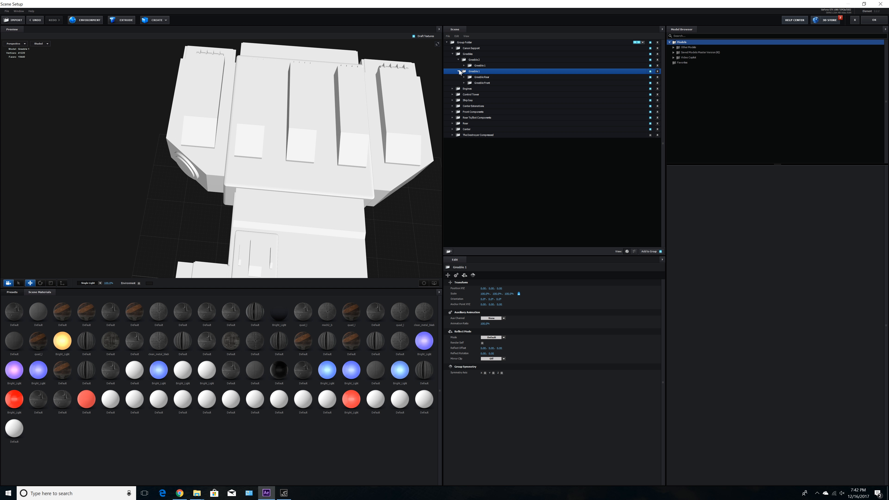
left_click(458, 71)
left_click(474, 60)
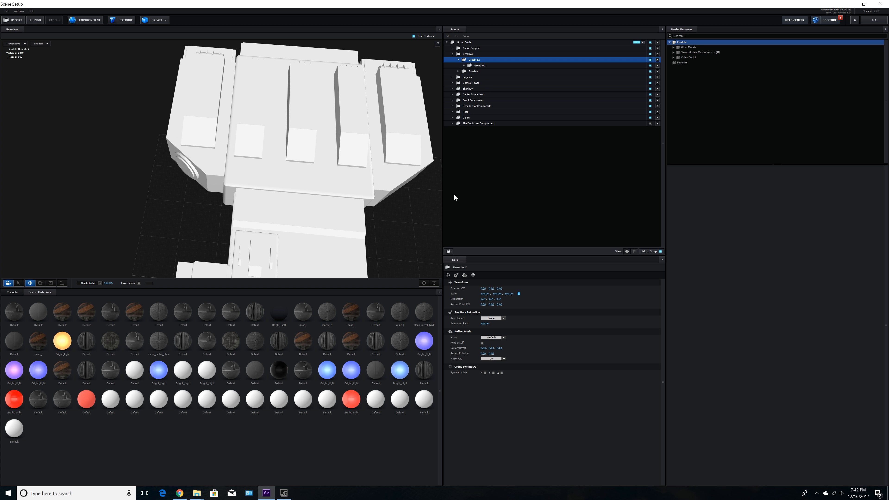
left_click(449, 251)
double_click(484, 68)
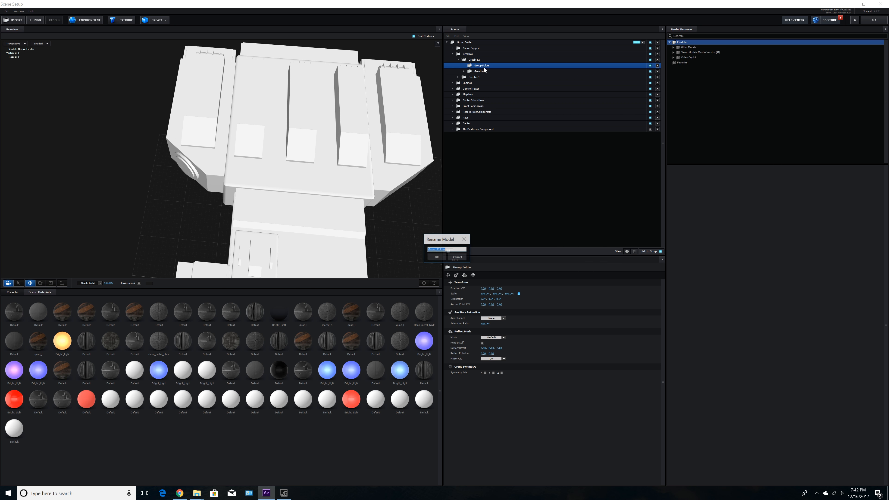
type("Greeble Rear")
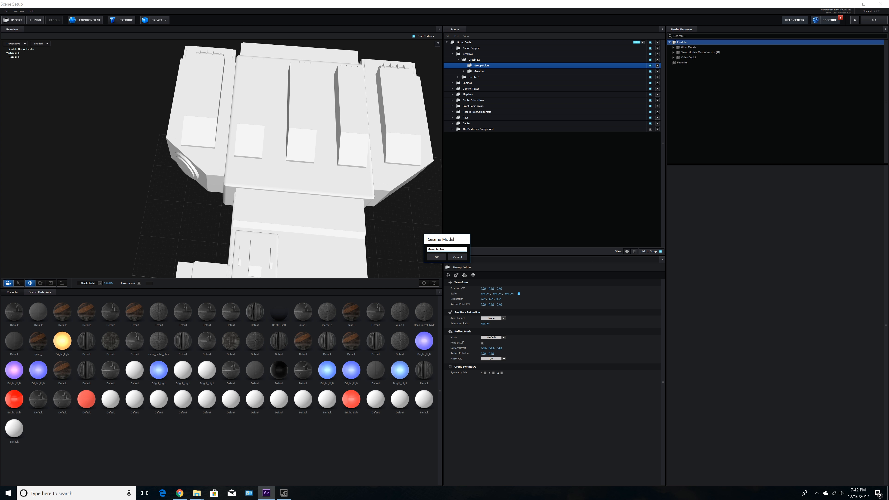
key("Return")
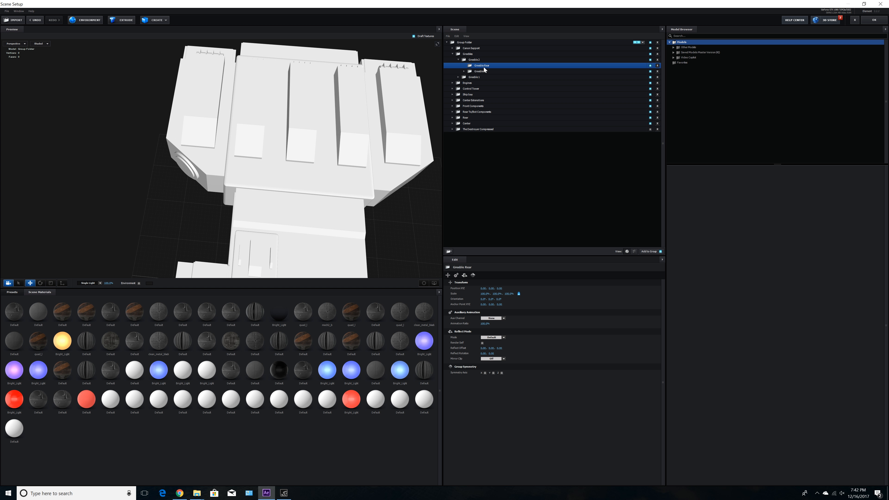
Step: Nest the Greeble 1 folder of the rear hull discs inside the Greeble Rear folder
double_click(479, 72)
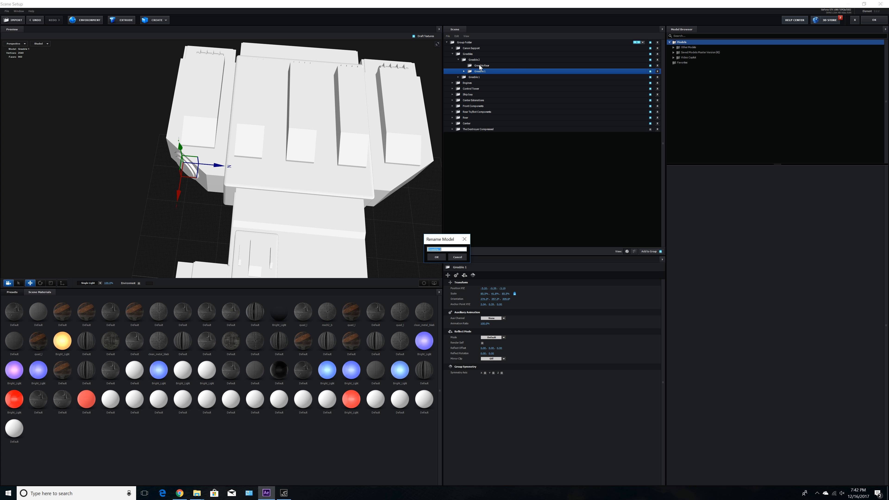
left_click(456, 257)
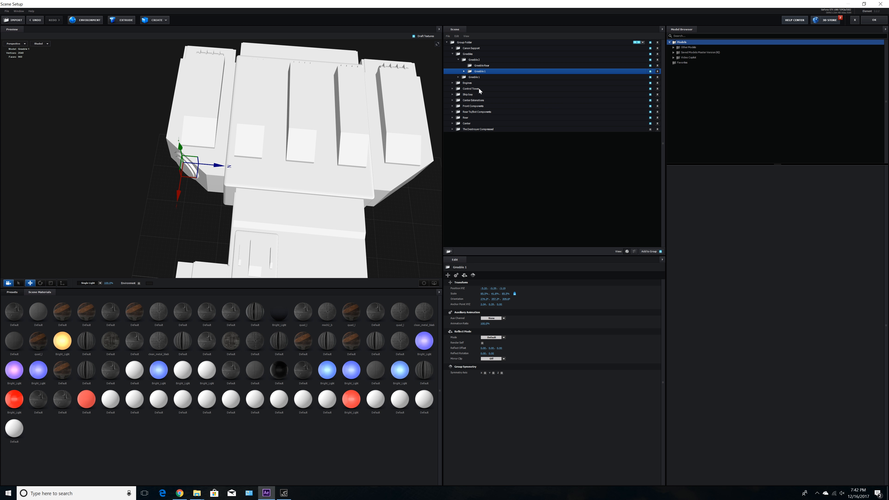
left_click_drag(481, 72, 483, 64)
left_click(469, 71)
left_click(469, 71)
left_click_drag(307, 178, 322, 175)
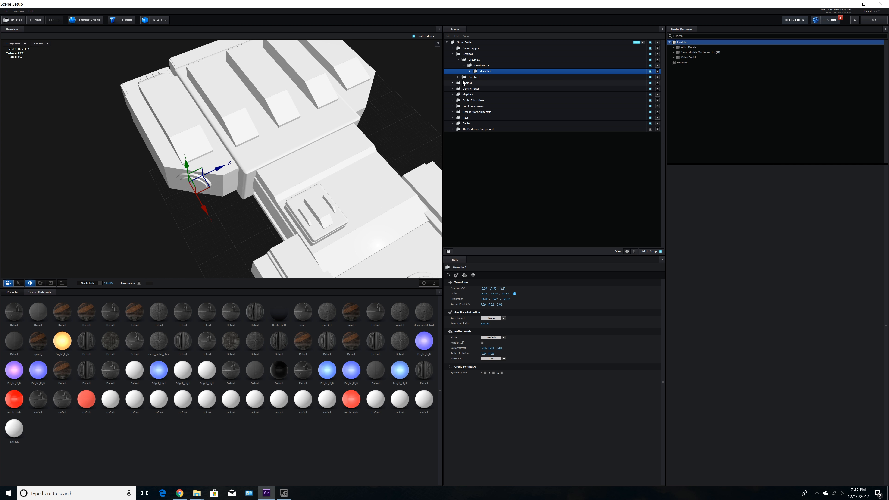
Step: Add a subfolder inside Greeble Rear and name it Greeble R Left
left_click(481, 66)
left_click_drag(403, 136, 322, 125)
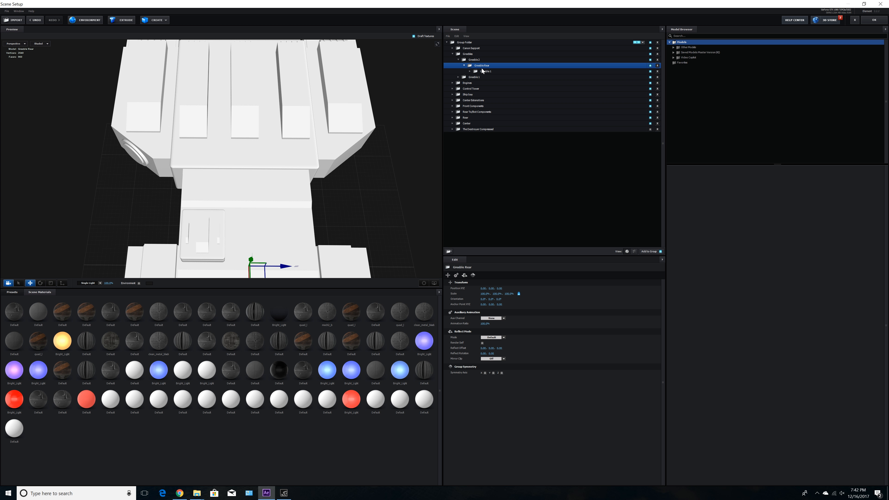
left_click(448, 251)
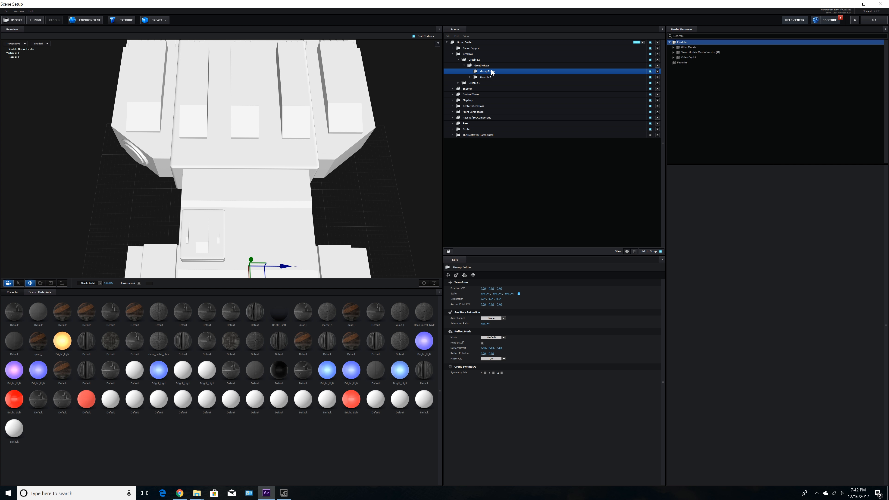
double_click(492, 72)
type("Greeble R Left")
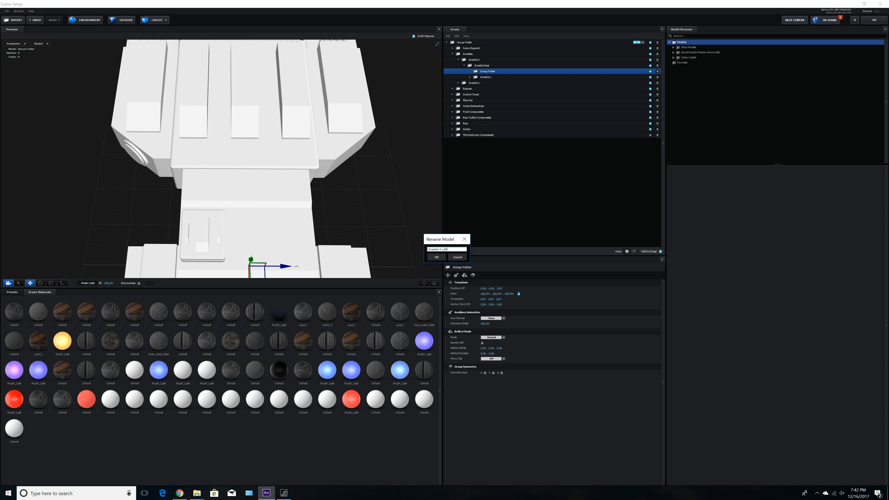
key("Return")
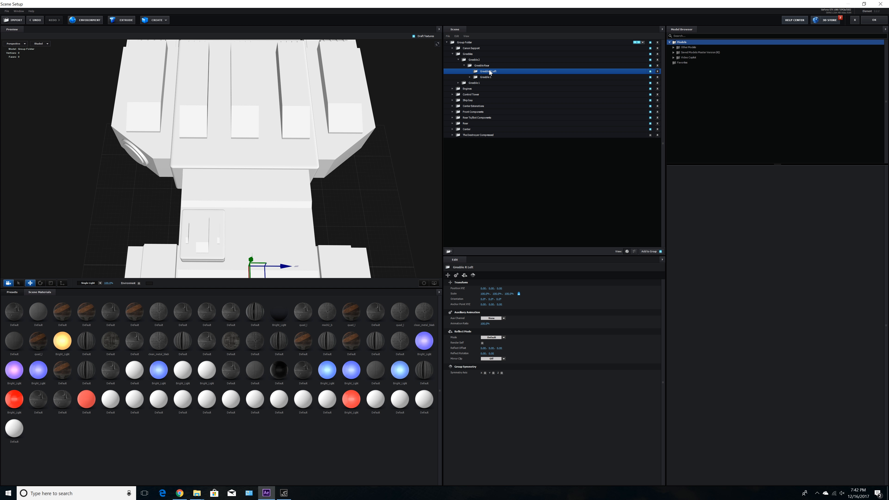
Step: Rename the new subfolder inside Greeble Rear as Greeble R right
double_click(492, 72)
left_click(457, 250)
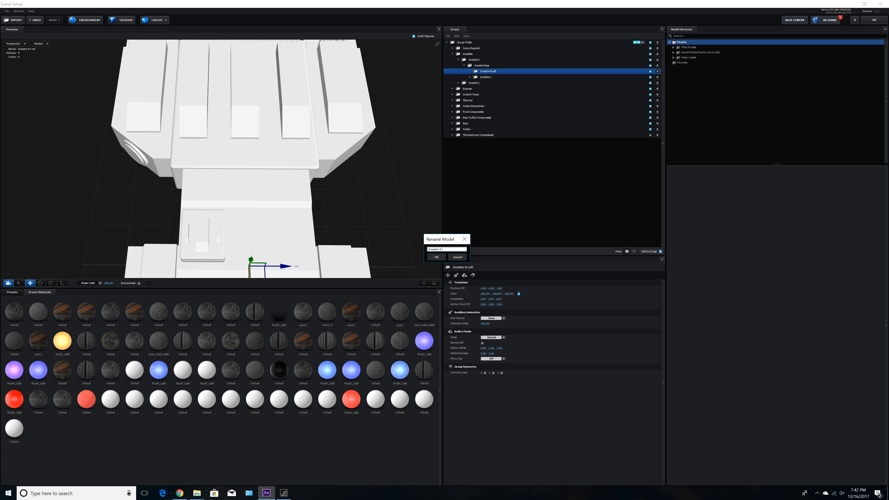
type("right")
key("Return")
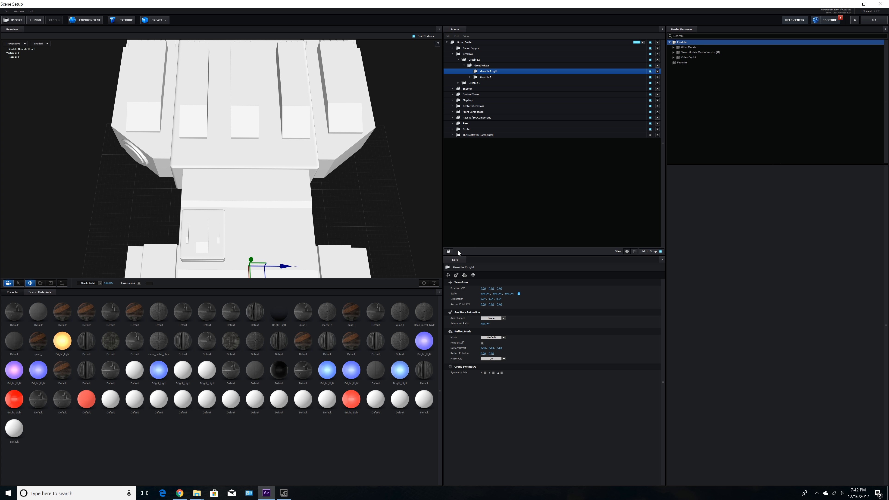
Step: Nest the rear discs' Greeble 1 folder inside the Greeble R right folder
left_click(486, 77)
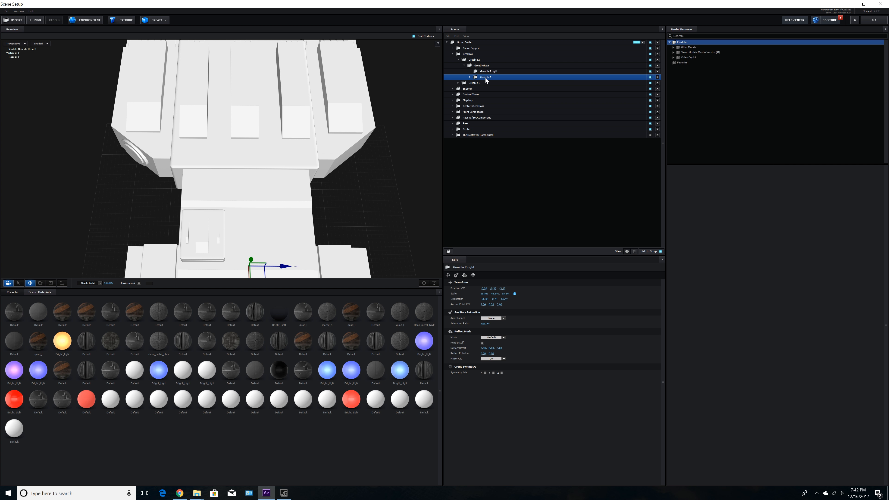
left_click_drag(486, 78, 481, 74)
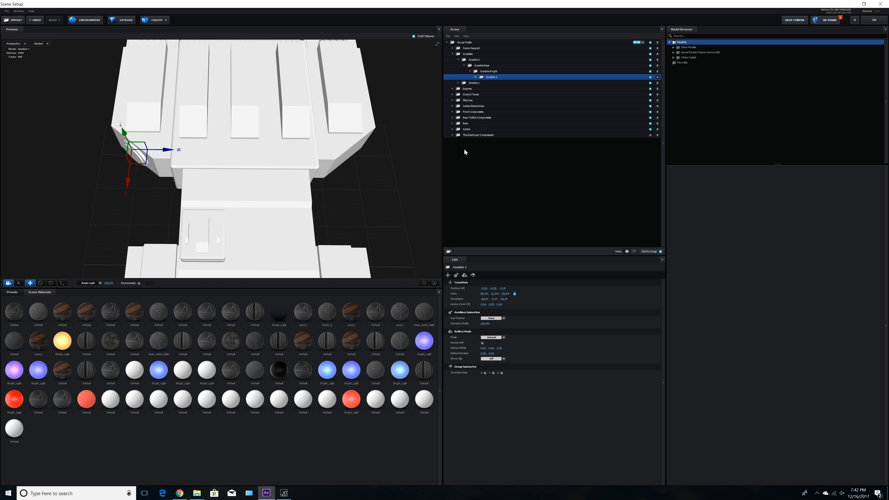
left_click_drag(199, 200, 331, 171)
left_click(485, 71)
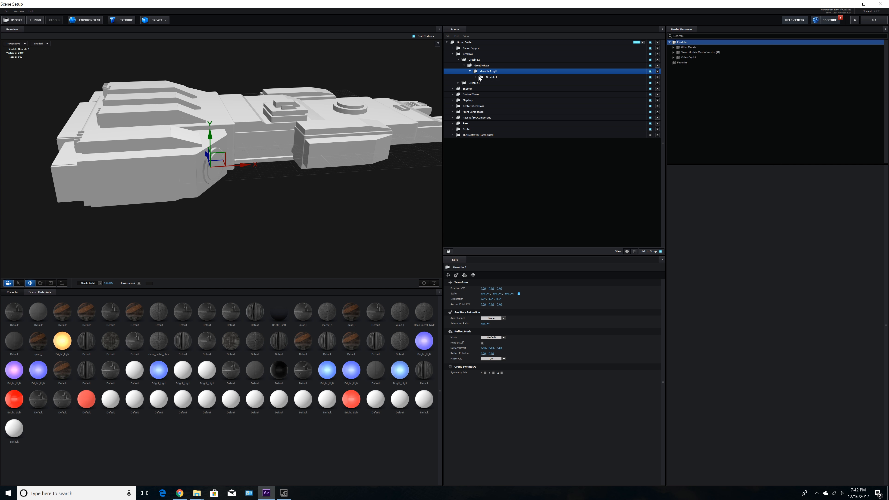
left_click_drag(206, 182, 188, 141)
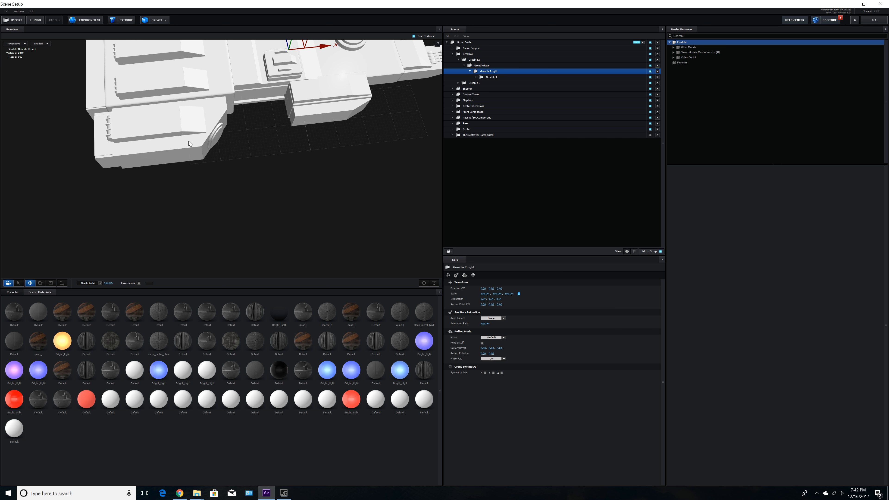
Step: Duplicate Greeble 1 inside Greeble R right and move the copy out sideways, clear of the rear hull block
left_click(490, 78)
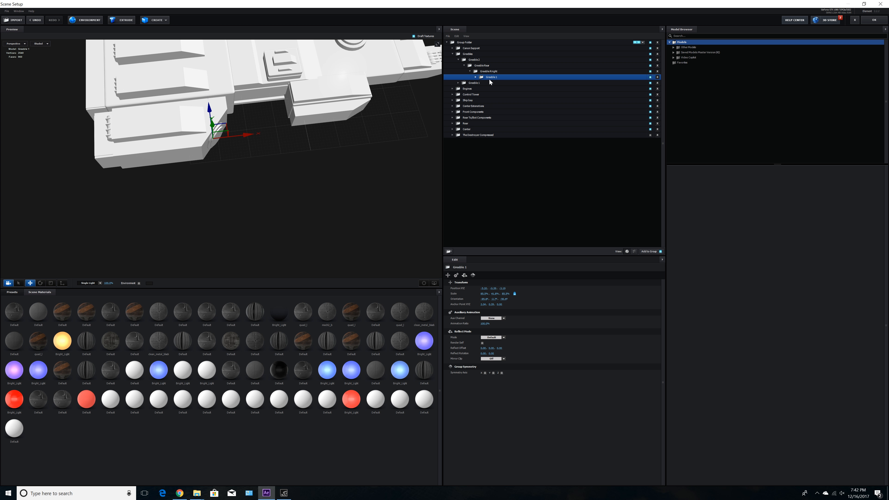
key("ctrl+d")
left_click_drag(214, 114, 205, 137)
left_click_drag(210, 172, 228, 187)
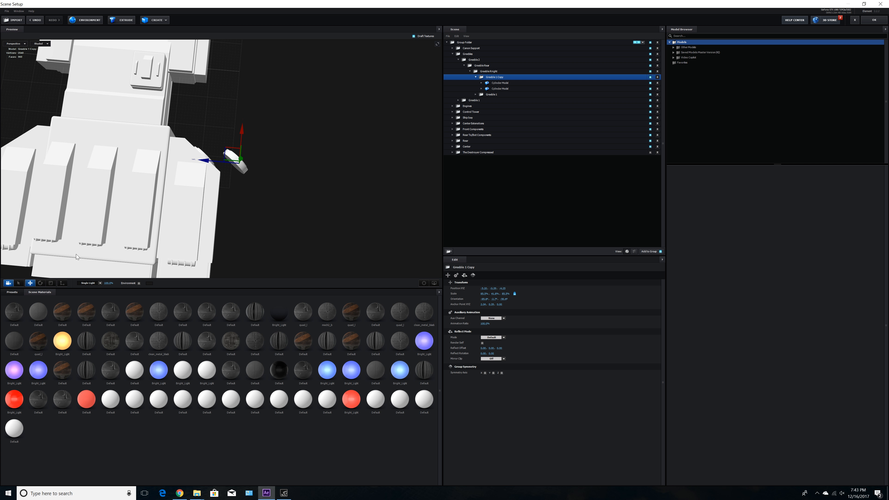
Step: Rotate the copied discs so they lie parallel to the flat outer side of the rear hull block
left_click(51, 283)
left_click(41, 283)
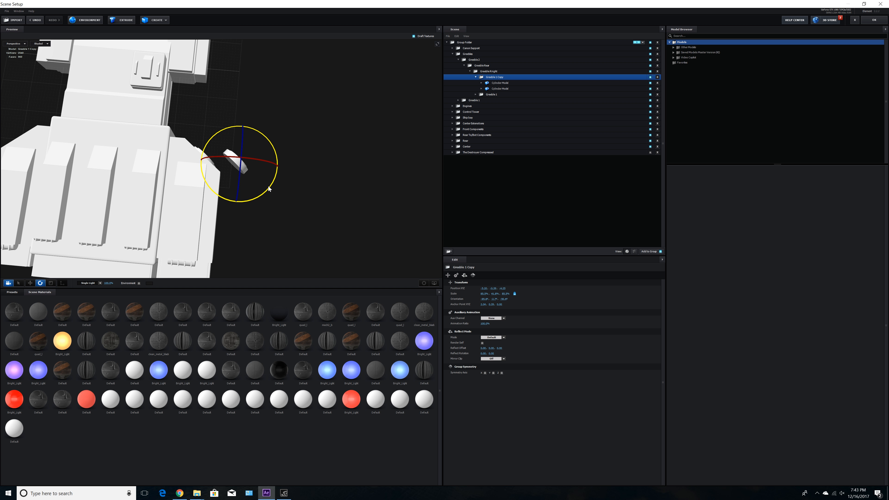
left_click_drag(272, 183, 171, 229)
Step: Move the rotated disc copy back along X and into the rear hull's flat outer side, leaving it partly embedded
left_click(31, 283)
left_click_drag(250, 134, 225, 158)
left_click_drag(258, 184, 172, 171)
left_click_drag(268, 192, 230, 144)
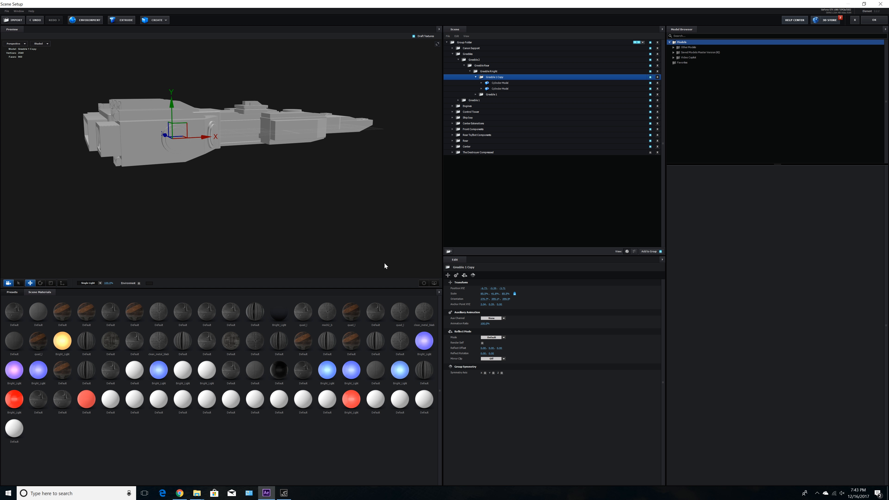
left_click(420, 282)
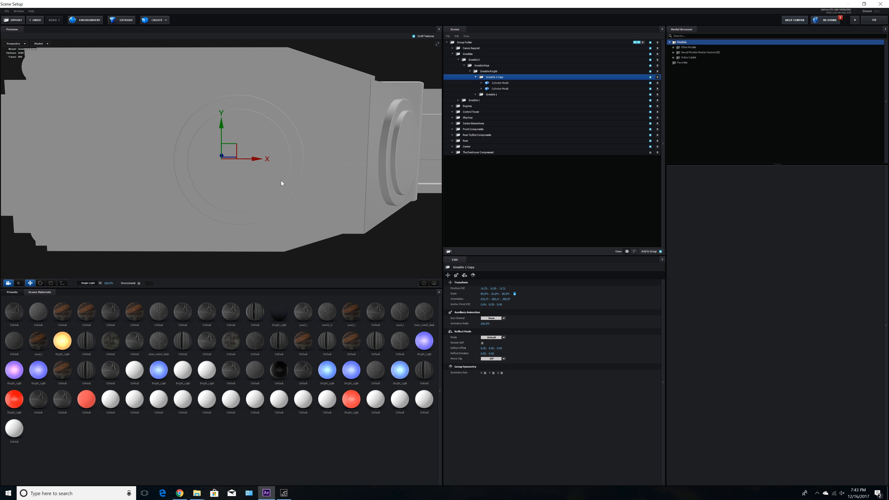
left_click_drag(333, 168, 275, 163)
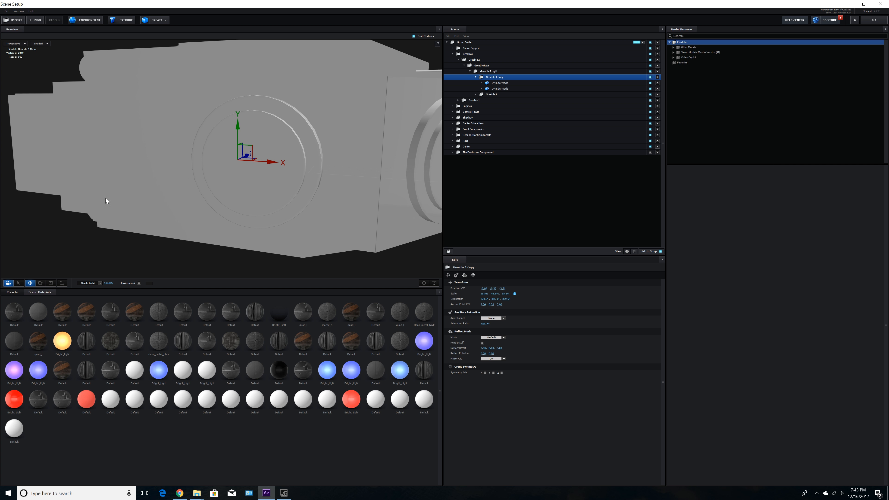
scroll(131, 186, "down", 5)
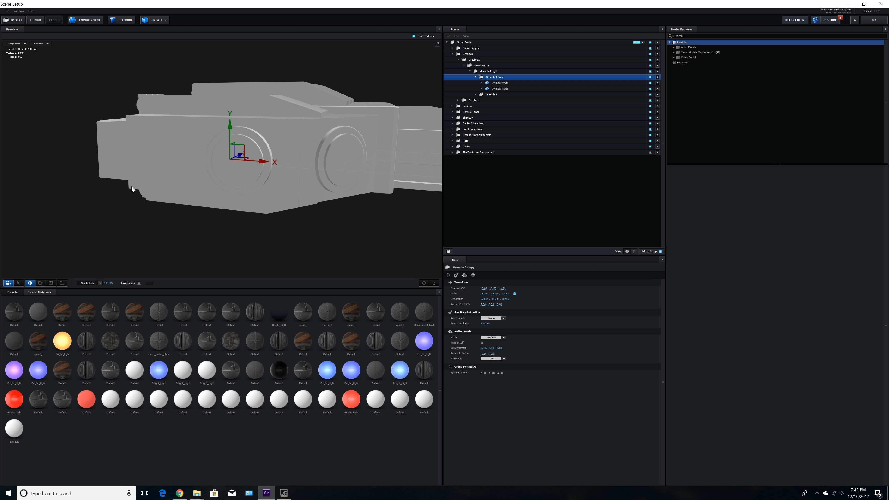
left_click_drag(176, 192, 187, 187)
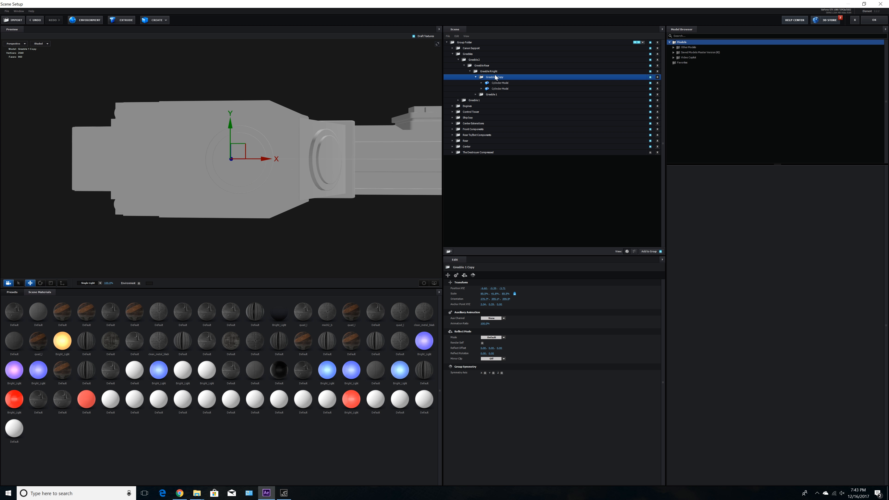
Step: Collapse the copied disc folder inside Greeble R right and rename it Greeble 2
left_click(476, 77)
double_click(496, 78)
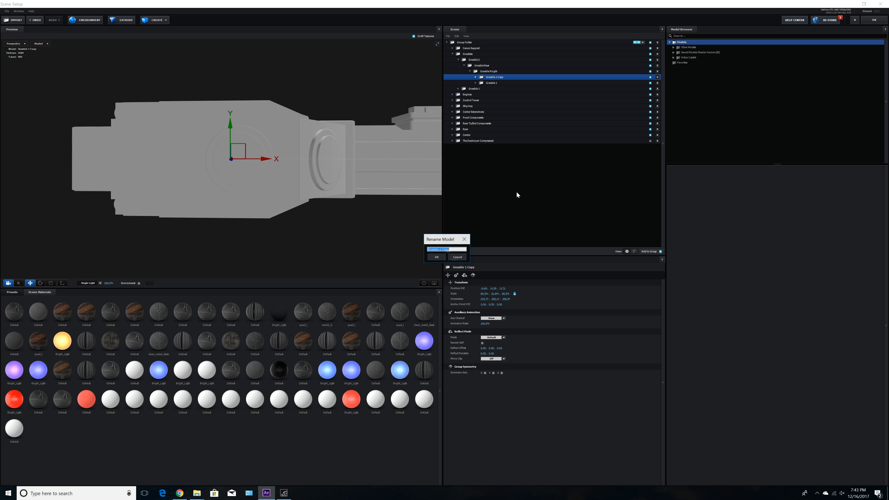
left_click_drag(450, 249, 440, 250)
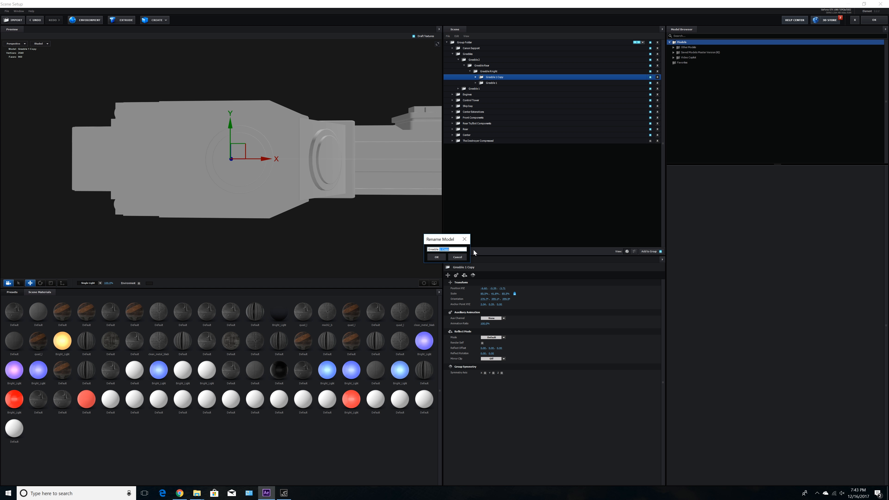
type("2")
key("Return")
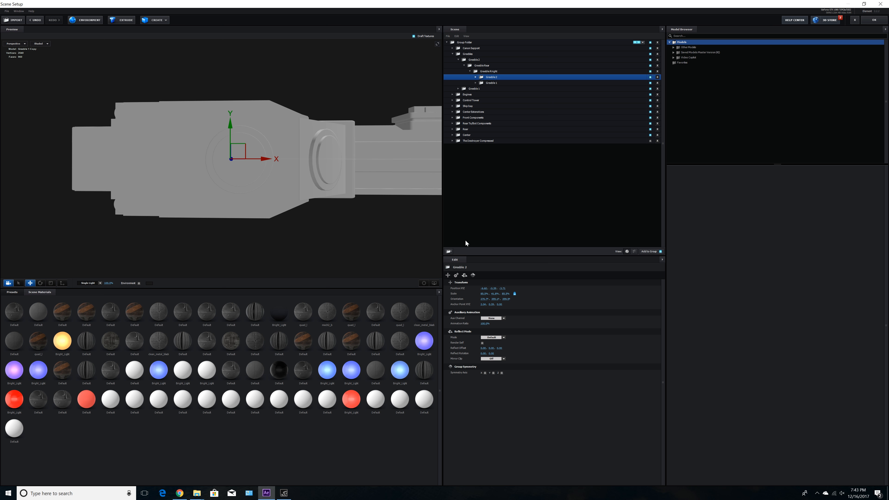
Step: Duplicate the side-mounted Greeble 2 discs farther back along the hull side and rename the copy Greeble 3
key("ctrl+d")
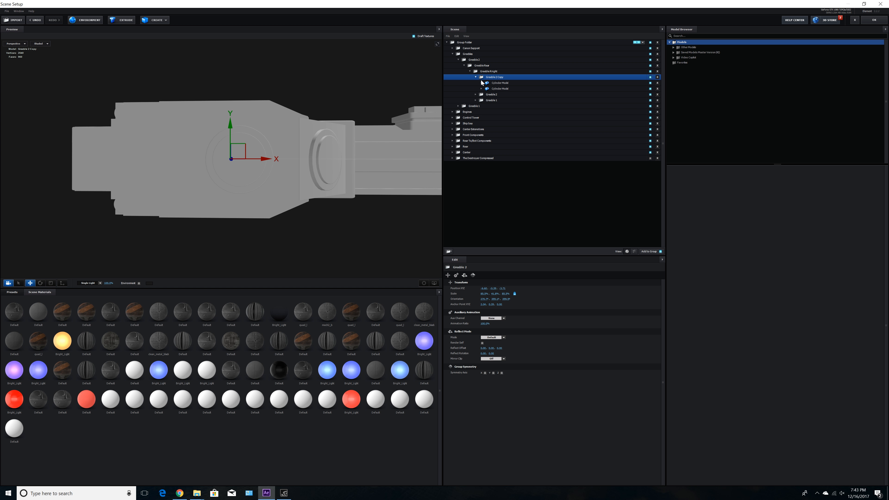
left_click_drag(275, 198, 204, 207)
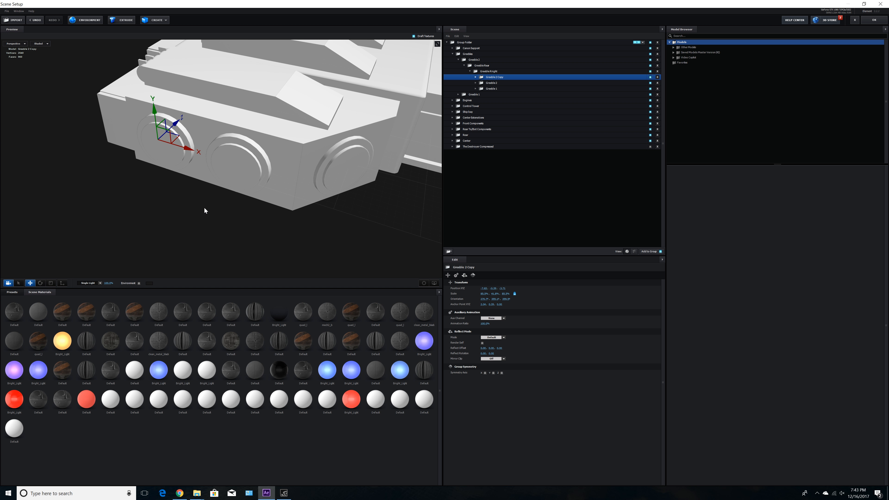
double_click(504, 77)
left_click_drag(439, 249, 450, 249)
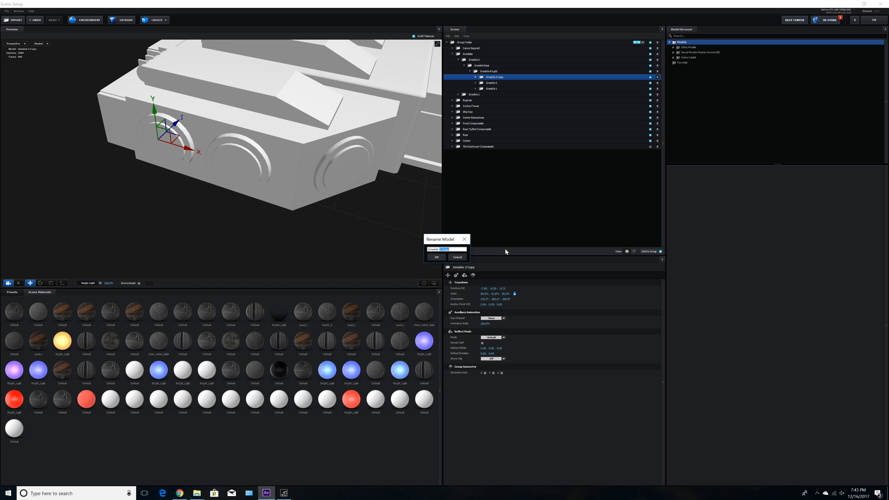
type("3")
key("Return")
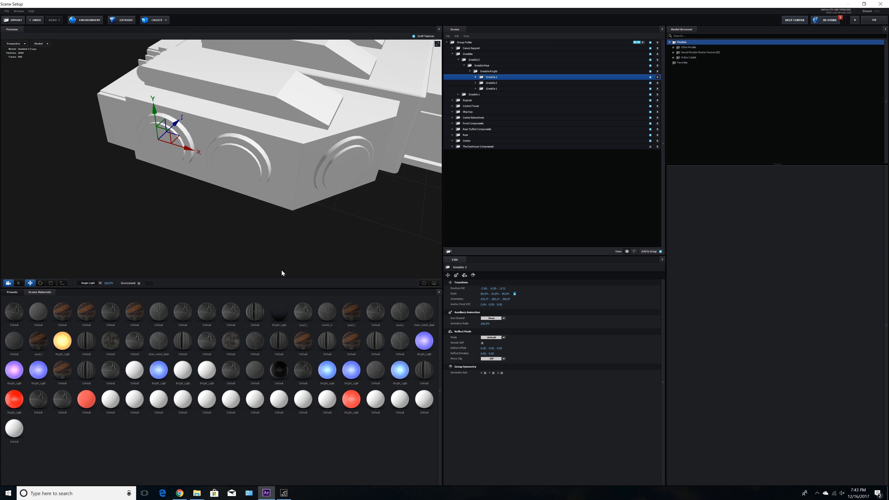
Step: Add another subfolder inside Greeble Rear and name it Greeble Left
scroll(337, 206, "down", 4)
left_click_drag(370, 203, 322, 213)
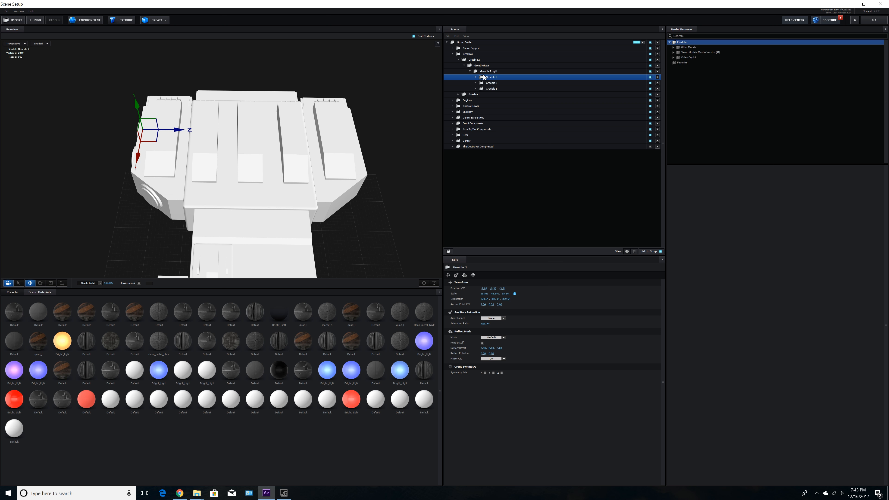
left_click(484, 66)
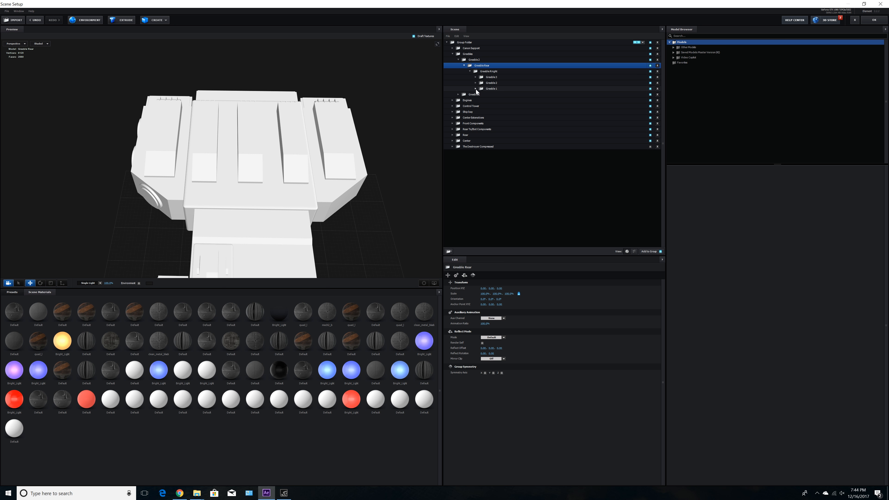
mouse_move(272, 188)
left_mouse_down()
mouse_move(291, 178)
mouse_move(274, 180)
mouse_move(266, 195)
left_mouse_up()
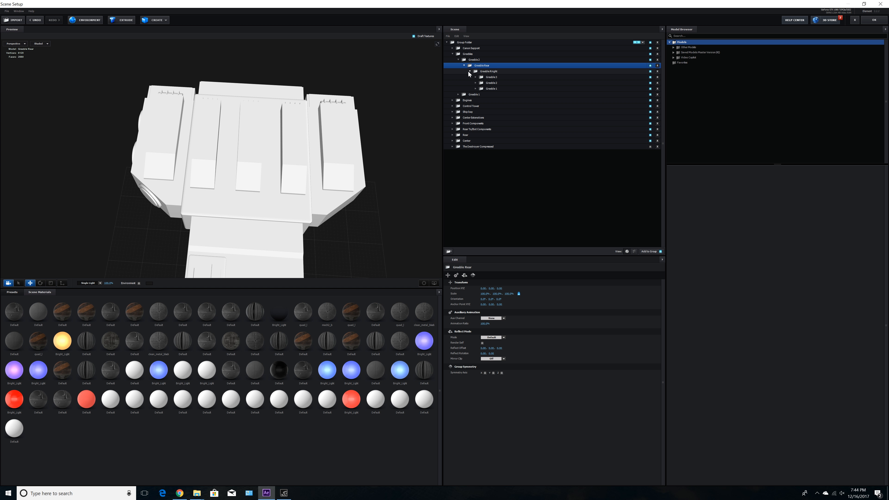
left_click(448, 251)
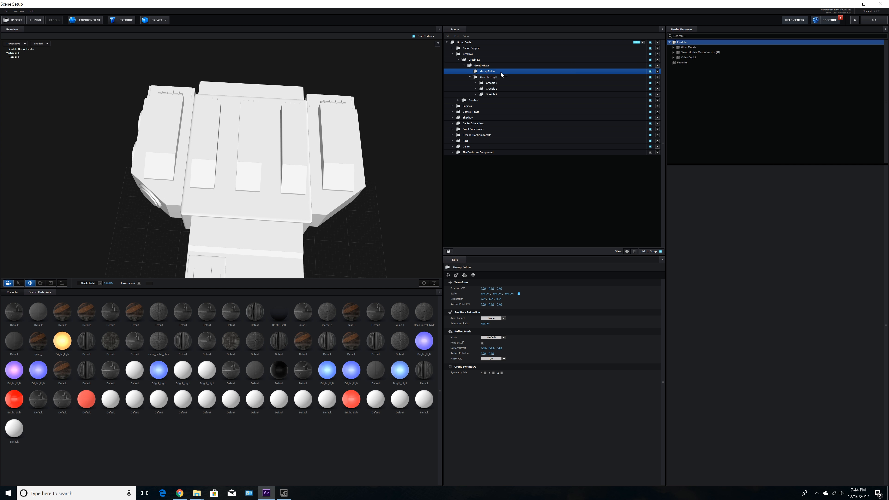
double_click(498, 70)
type("Greeble Left")
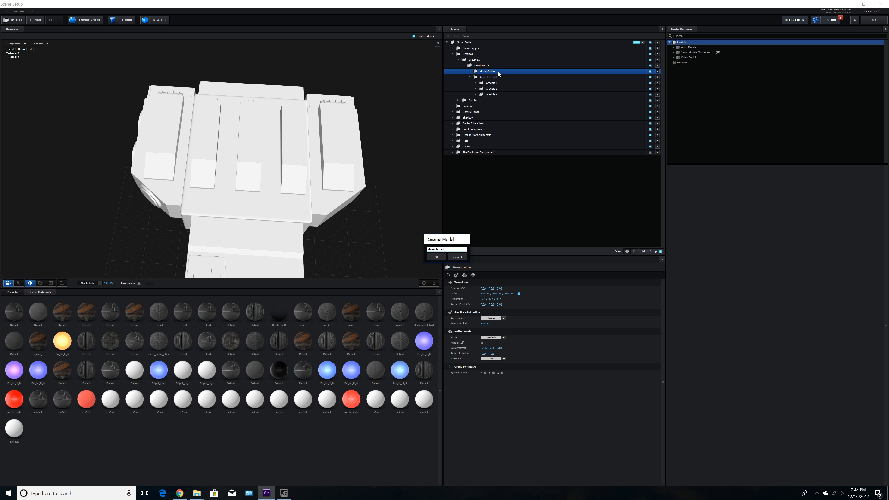
key("Return")
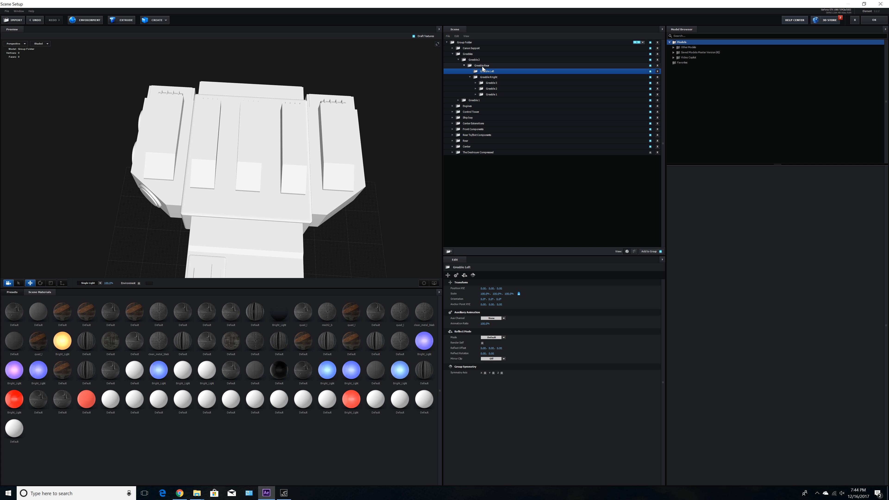
left_click_drag(287, 179, 335, 169)
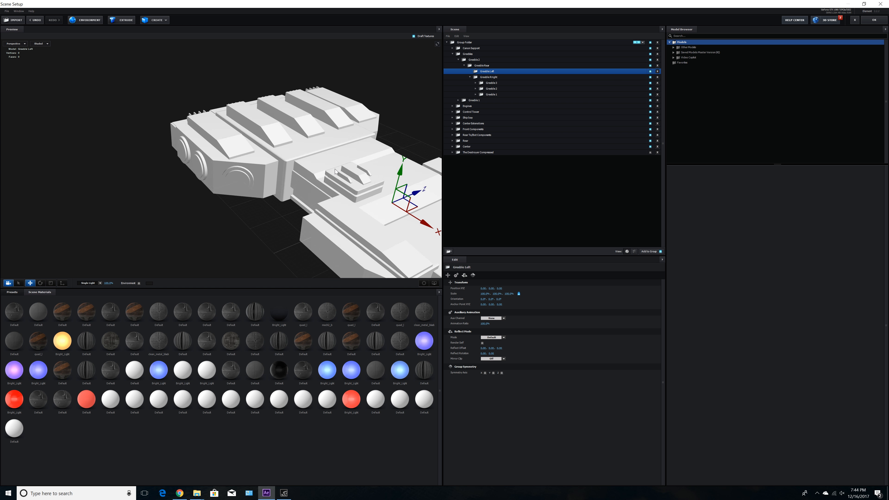
Step: Duplicate the Greeble 3 and Greeble 2 disc folders inside Greeble R right together
left_click_drag(358, 258, 298, 164)
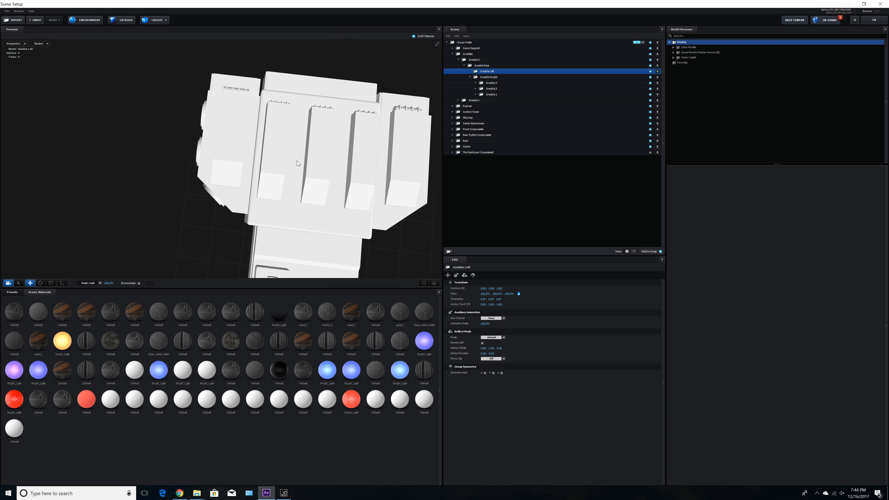
left_click(494, 85)
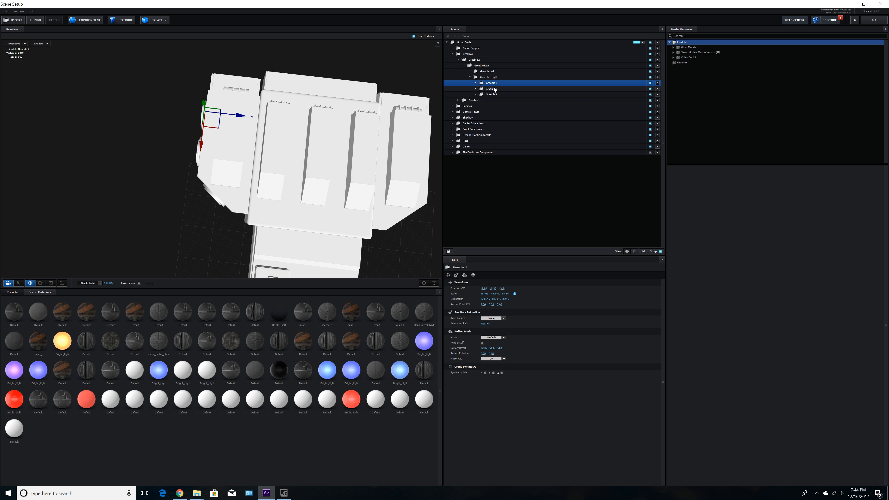
left_click(494, 88, "ctrl")
key("ctrl+d")
left_click_drag(493, 78, 489, 73)
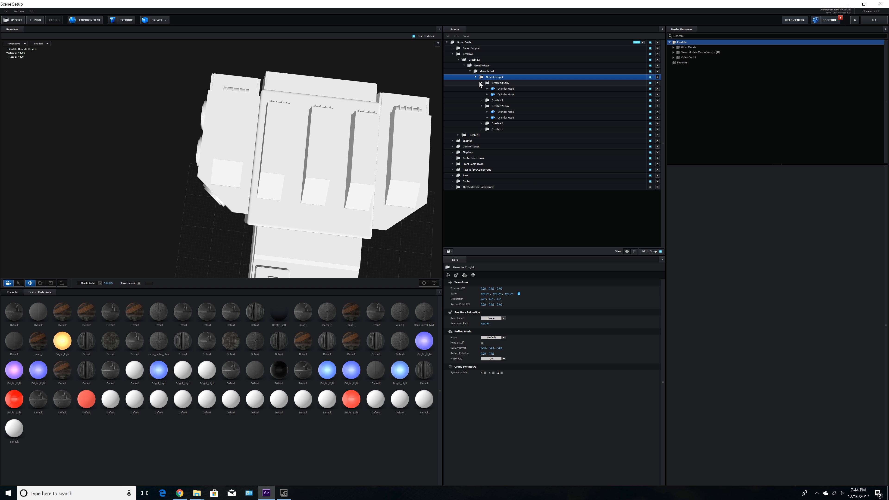
left_click(481, 83)
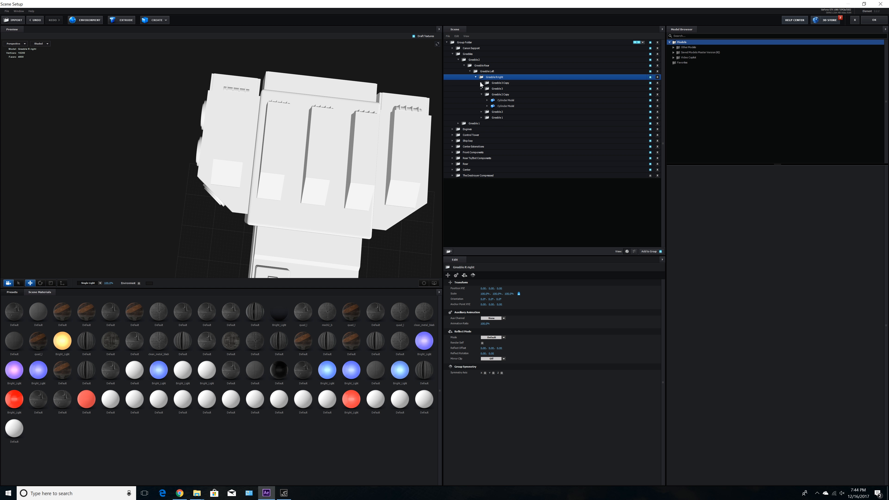
left_click(481, 95)
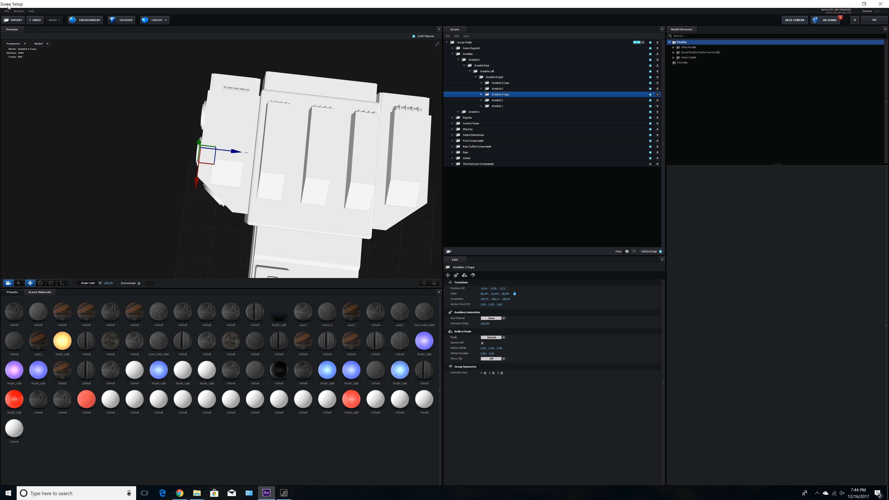
left_click(35, 20)
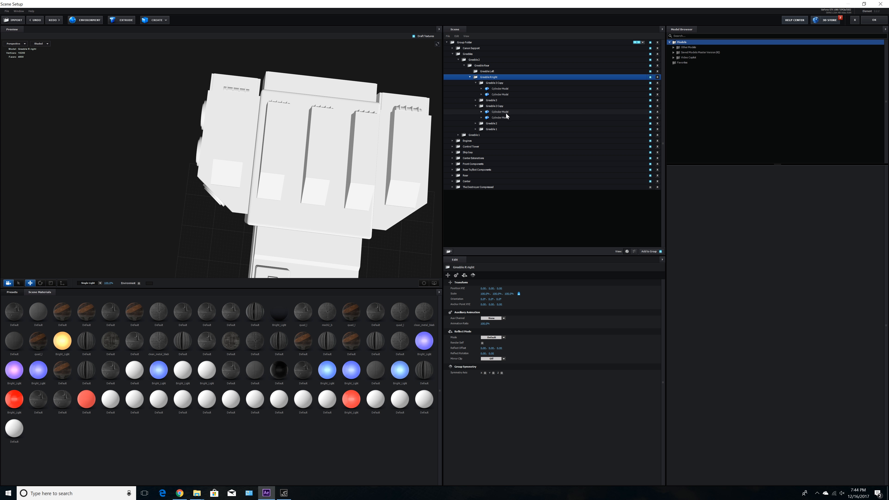
Step: Collapse the Greeble 2 and Greeble 3 copies and move both folders into Greeble Left
left_click(476, 106)
left_click(494, 106)
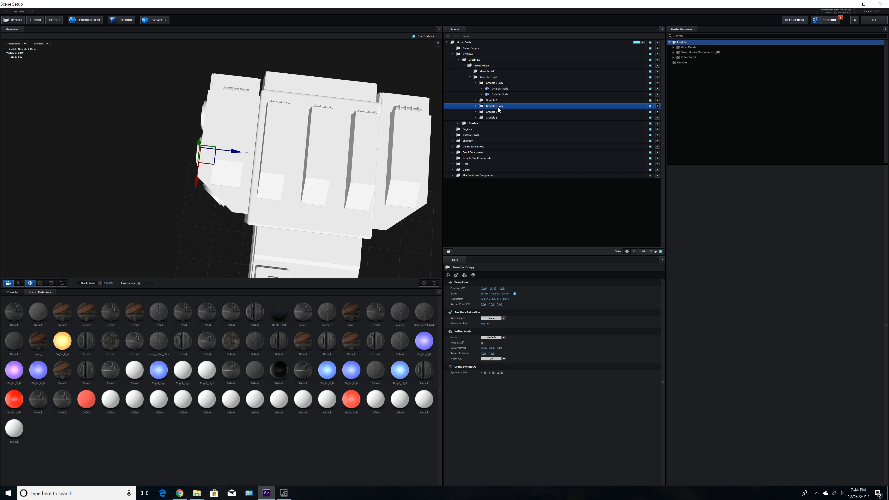
left_click(476, 83)
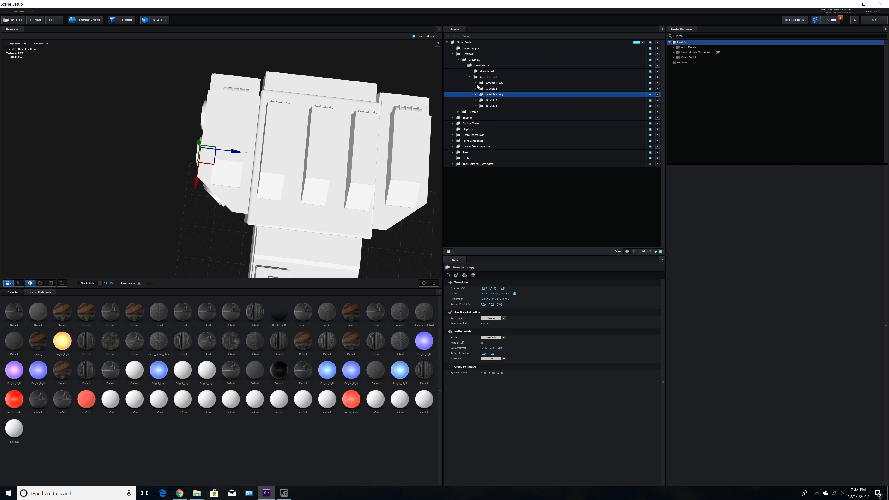
left_click(497, 84, "ctrl")
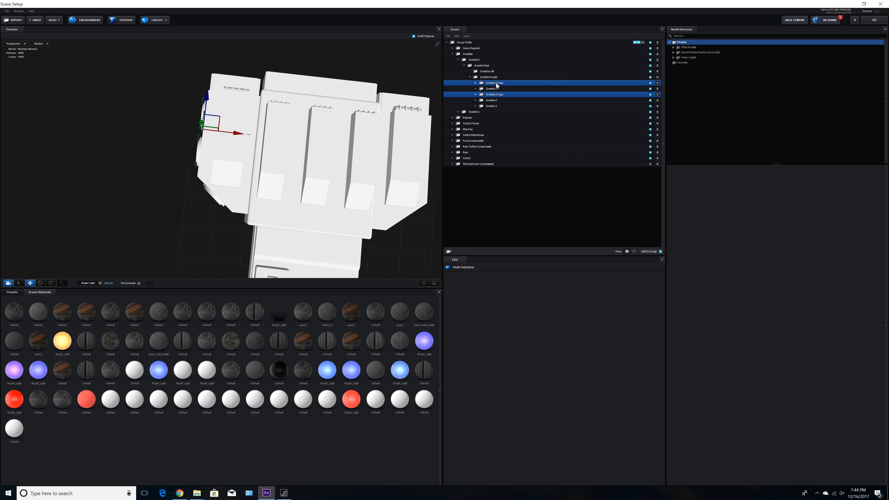
left_click_drag(495, 84, 494, 71)
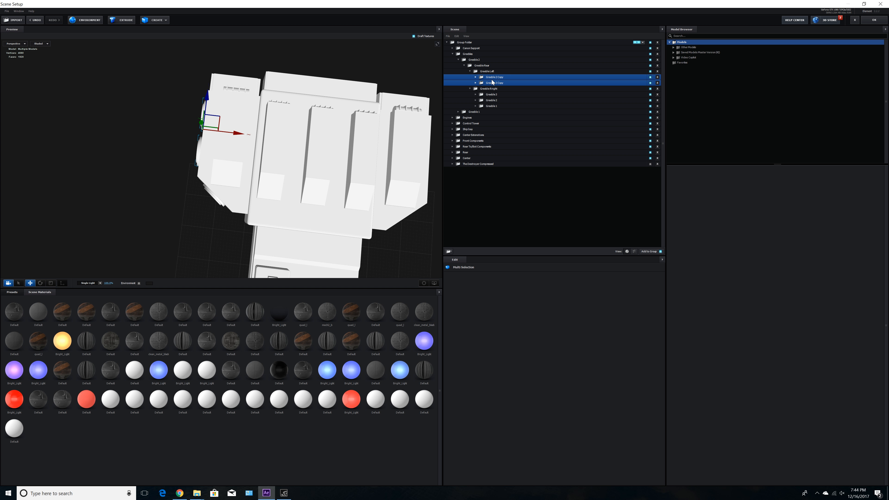
Step: Move both disc copies along X across the rear hull to just outside its opposite side
left_click_drag(339, 145, 211, 132)
left_click_drag(143, 124, 371, 141)
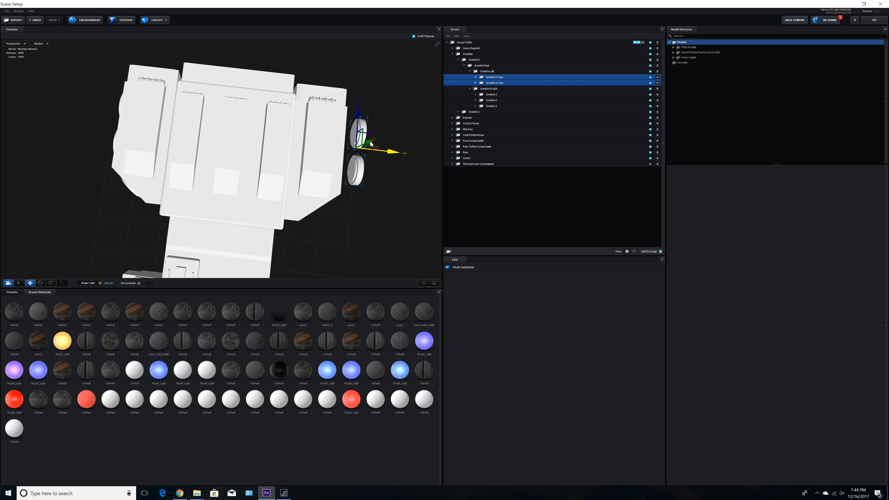
Step: Rotate the two disc copies about the Z axis so they stand upright facing outward from the opposite hull side
left_click_drag(303, 169, 28, 279)
left_click(40, 283)
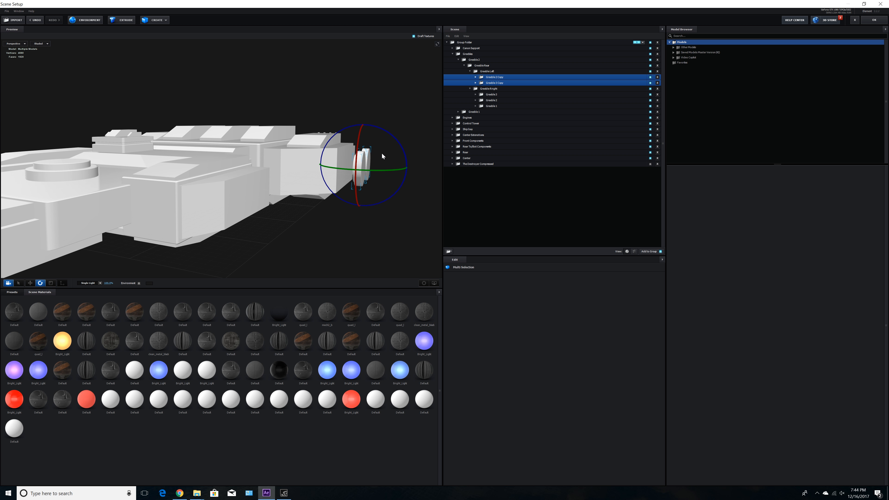
left_click_drag(381, 129, 369, 269)
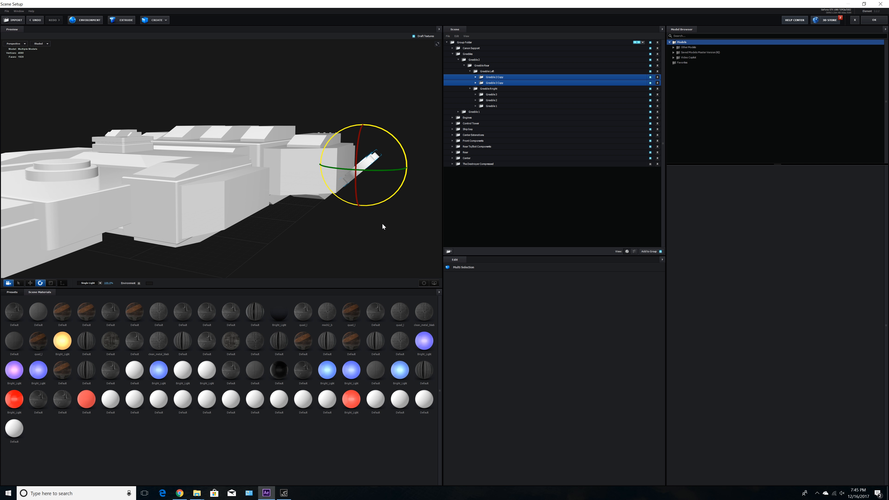
left_click_drag(383, 225, 333, 264)
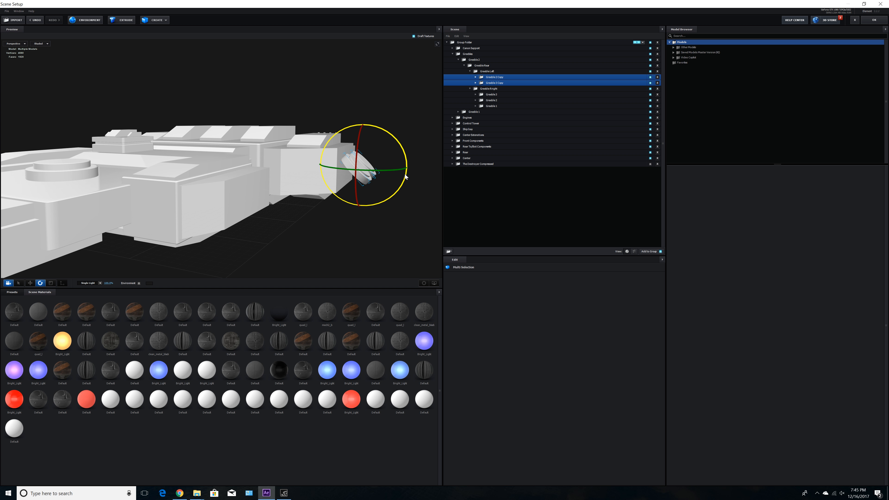
left_click_drag(405, 177, 381, 219)
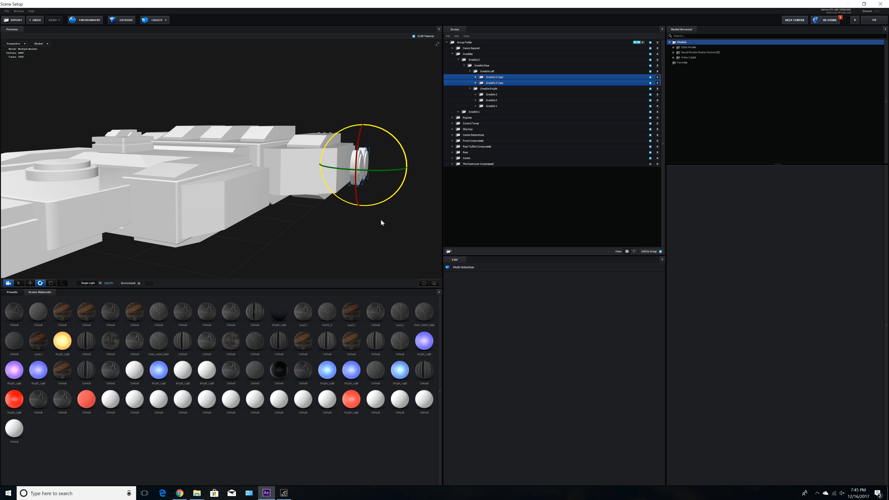
Step: Move the rotated disc copies along X into the hull's outer side until partly embedded and compare with the original side
left_click(31, 282)
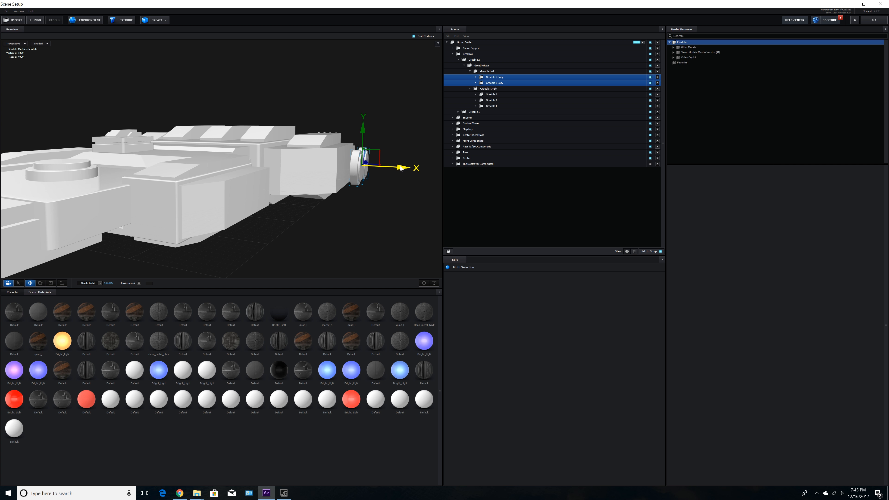
left_click_drag(201, 169, 67, 215)
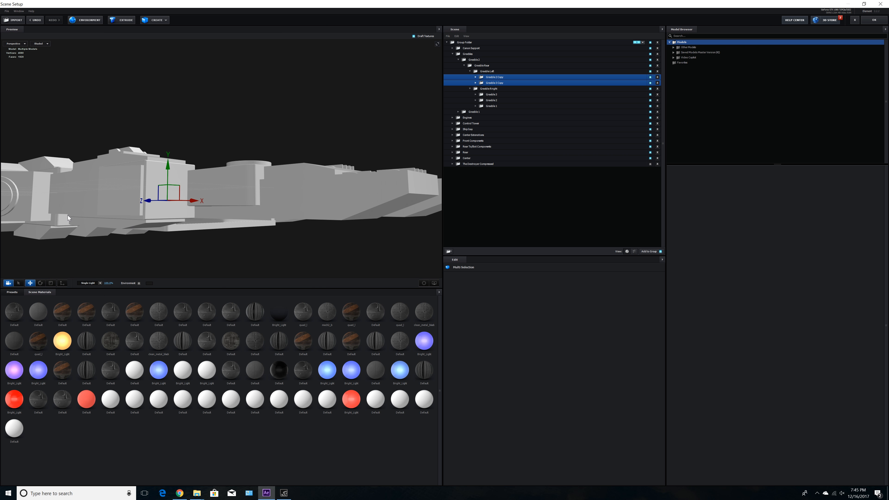
left_click_drag(207, 231, 115, 227)
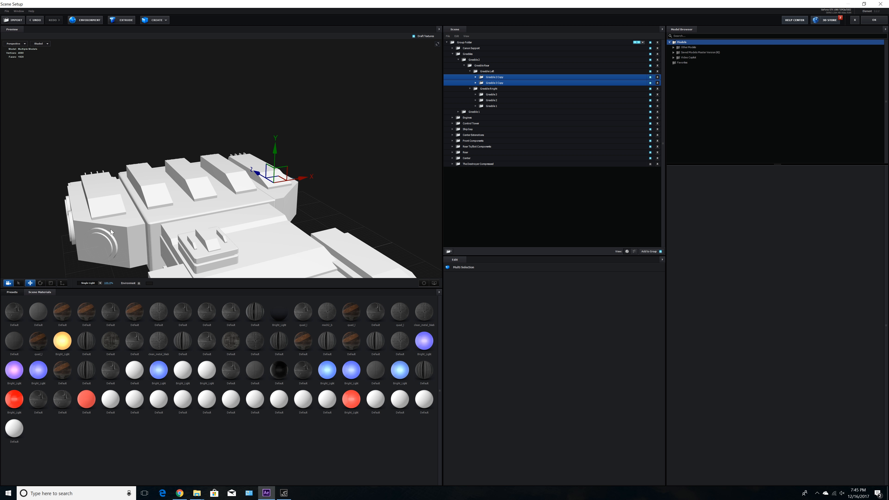
left_click_drag(296, 218, 268, 252)
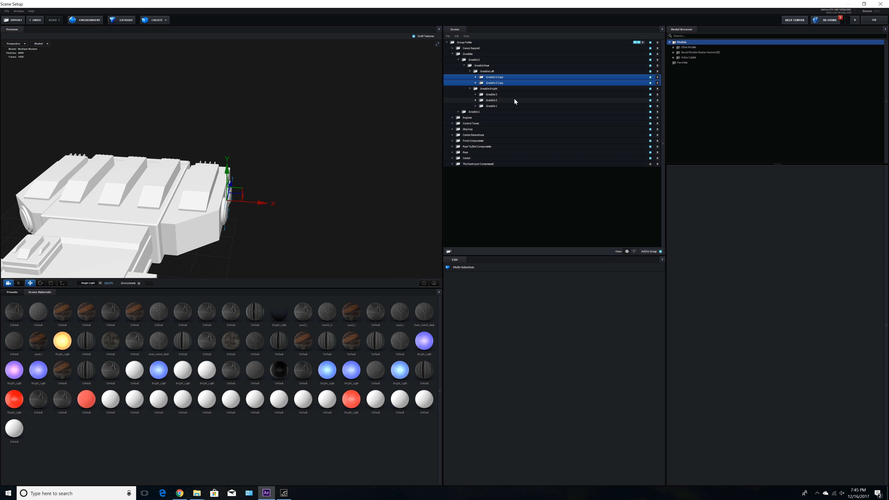
Step: Duplicate the Greeble 1 disc folder from Greeble R right and move the copy into Greeble Left
left_click(492, 106)
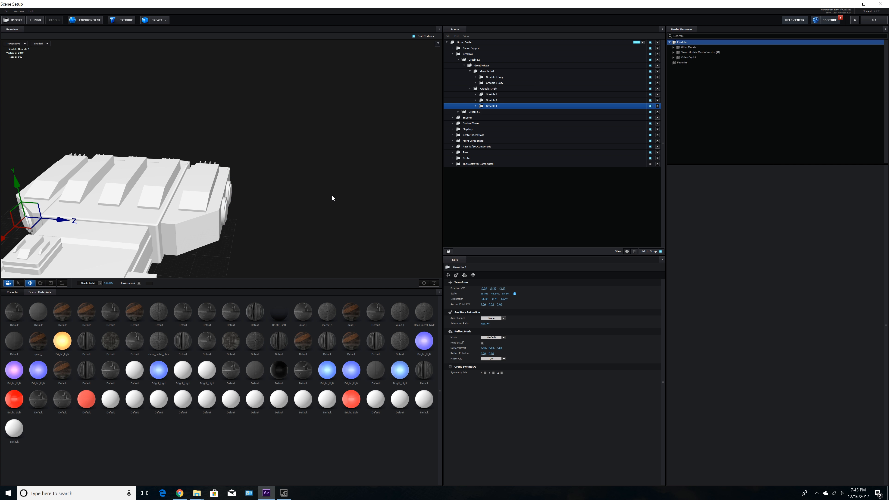
key("ctrl+d")
left_click_drag(500, 106, 502, 71)
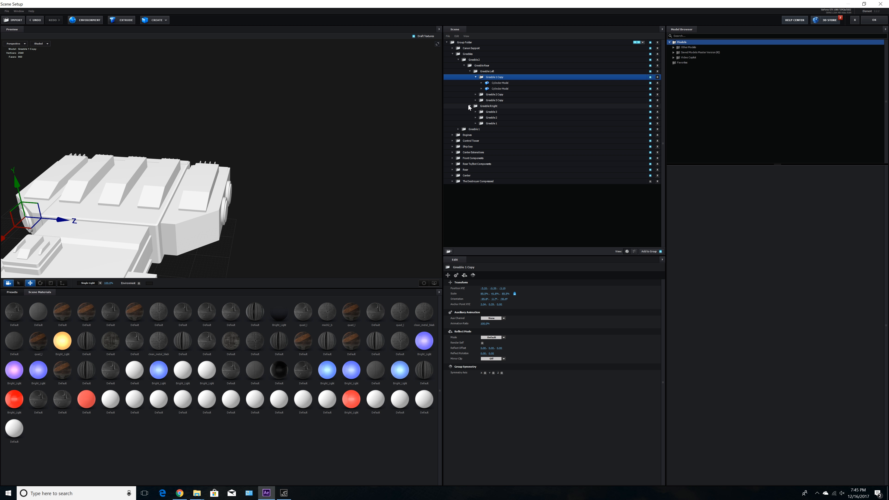
left_click_drag(469, 107, 495, 94)
left_click(476, 76)
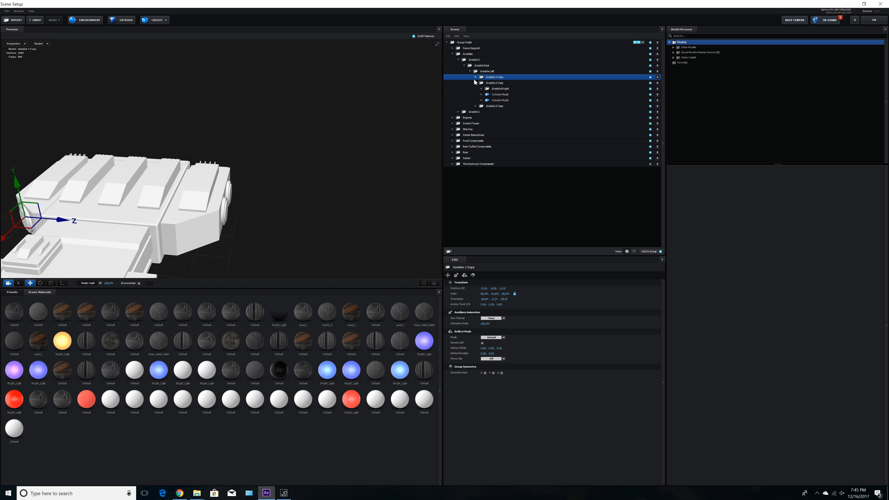
left_click(475, 83)
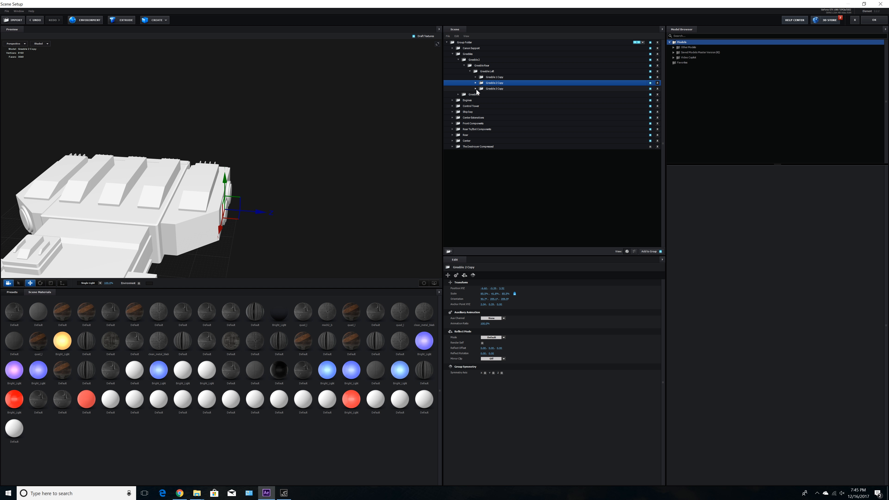
left_click(459, 94)
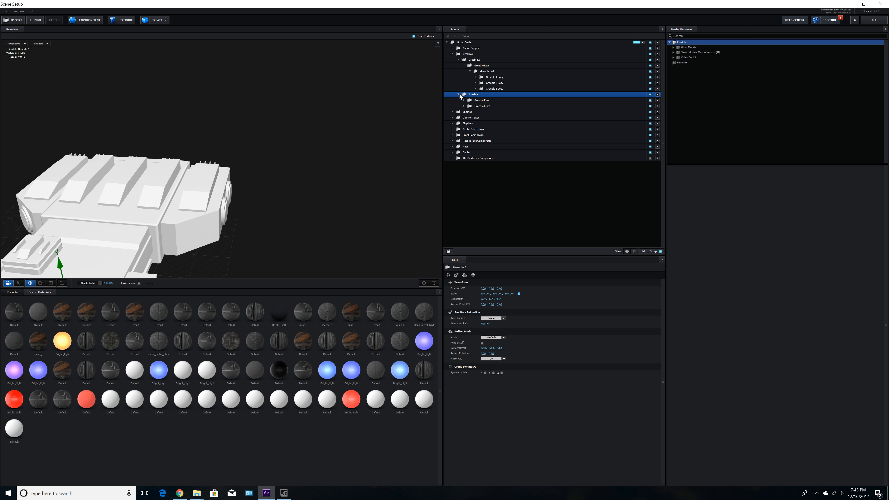
left_click(459, 94)
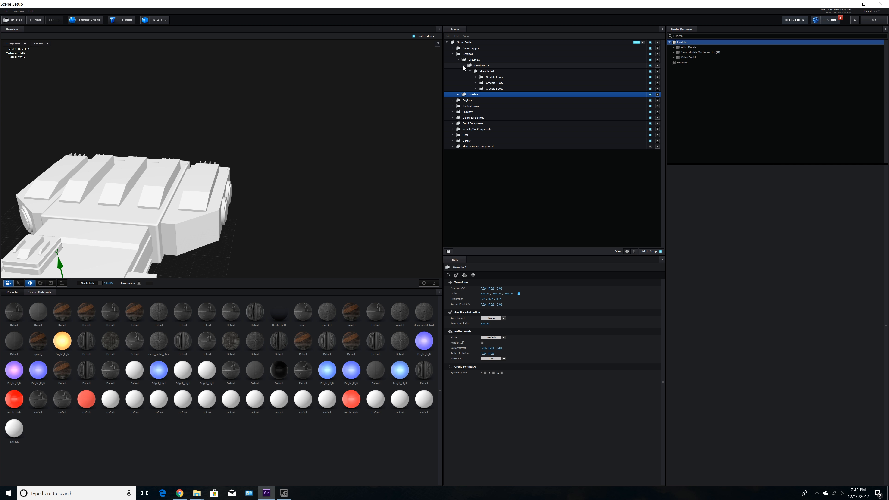
left_click(37, 20)
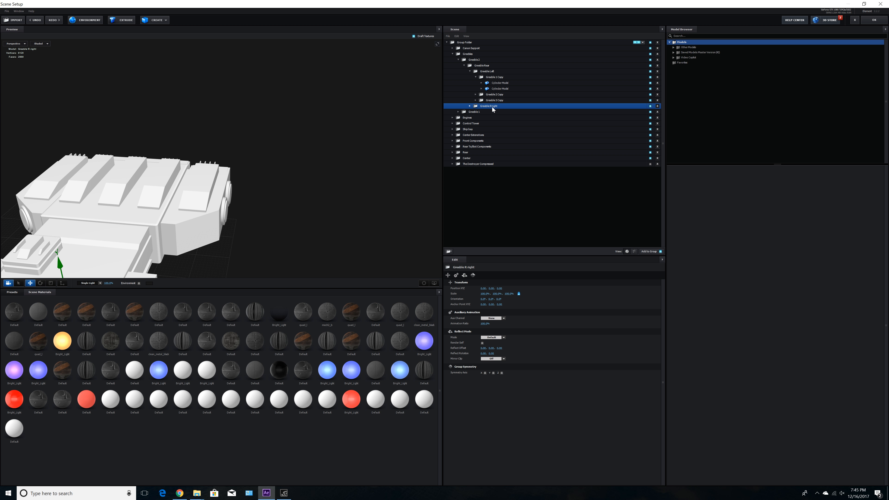
Step: Collapse the Greeble 1 copy and rename the three copied folders in Greeble Left to Greeble 1, Greeble 2 and Greeble 3
left_click(476, 77)
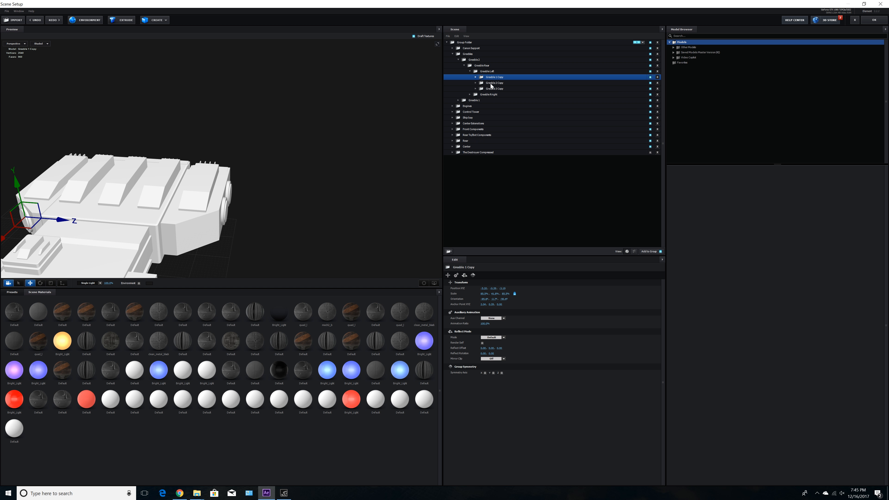
left_click(473, 94)
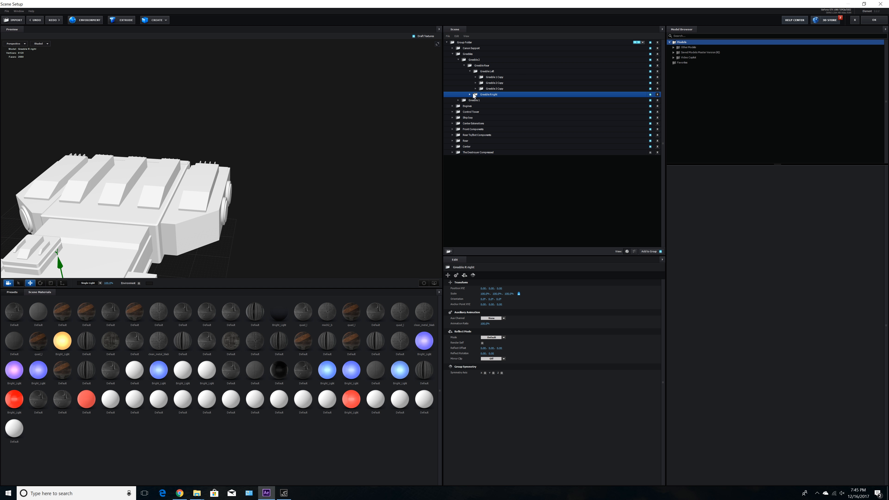
left_click(499, 77)
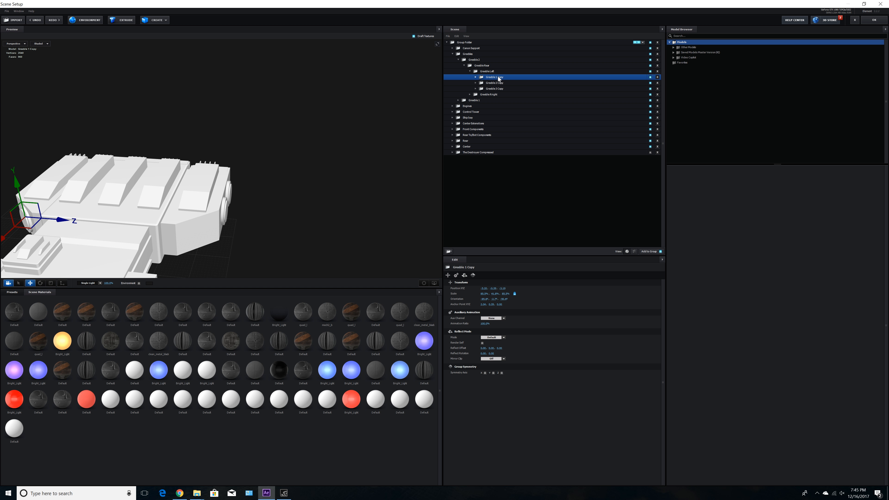
double_click(501, 78)
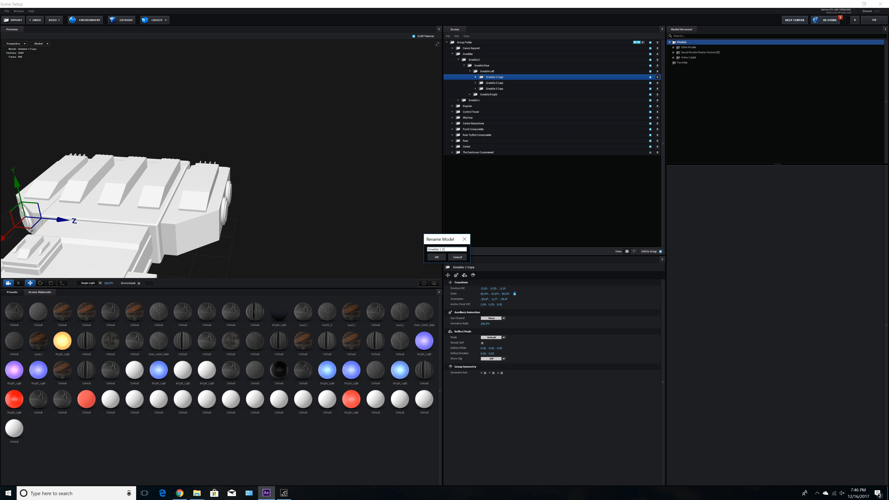
key("Return")
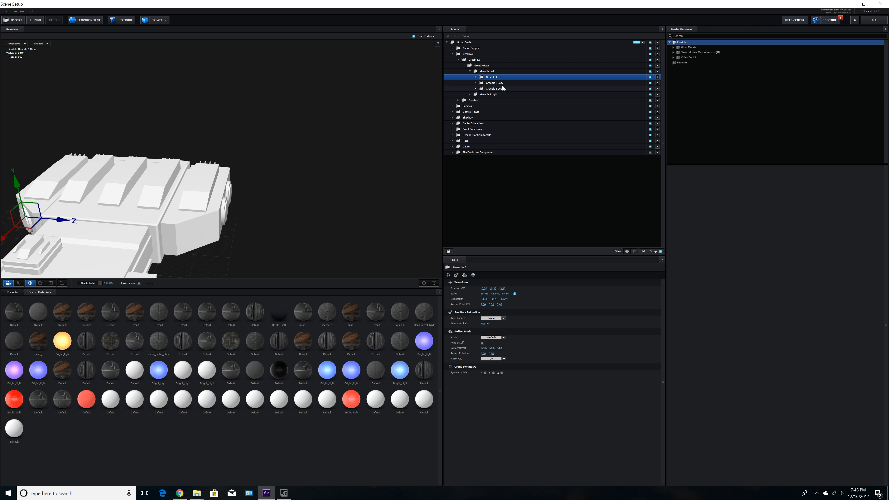
double_click(501, 84)
left_click(455, 249)
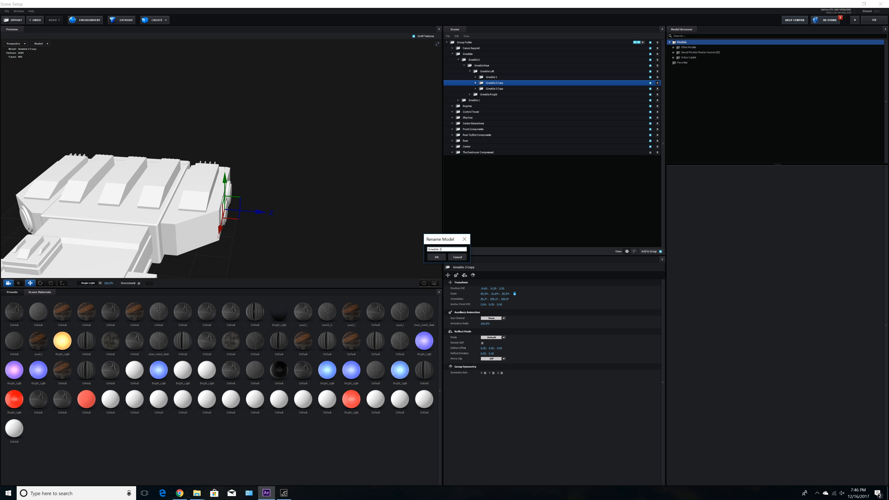
key("Return")
double_click(501, 88)
left_click(454, 250)
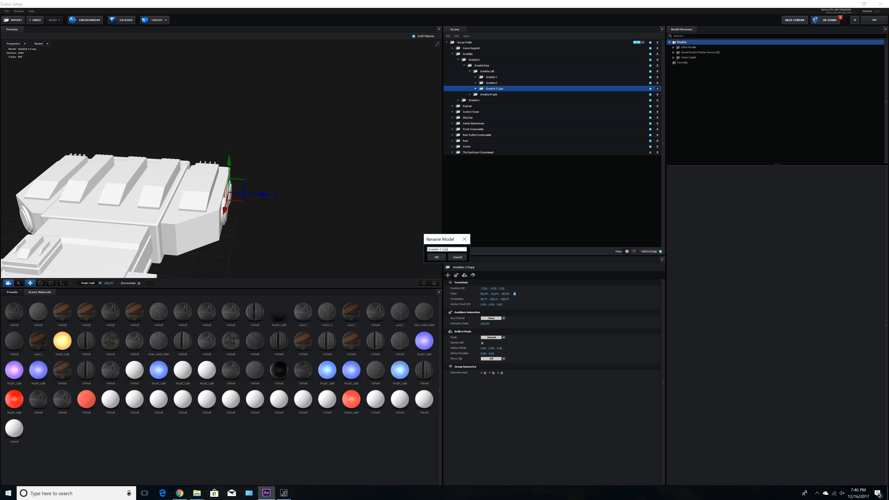
key("Return")
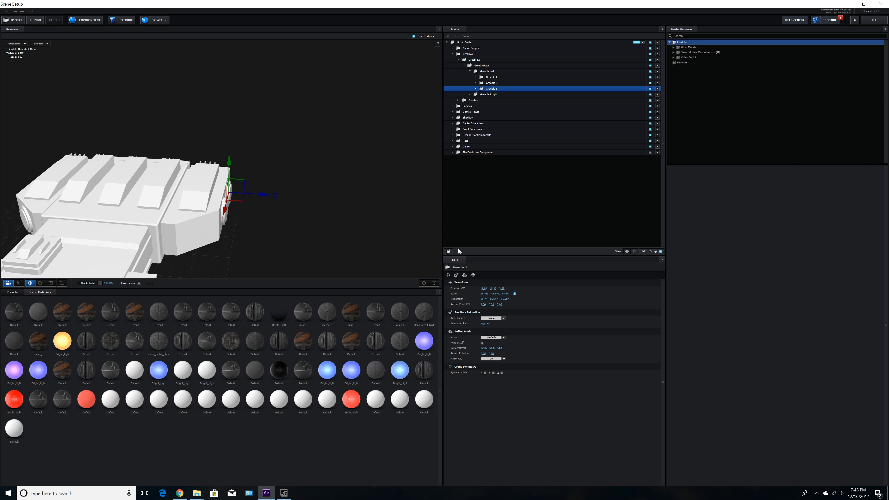
Step: Move the Greeble 1 disc in Greeble Left along Z to the opposite hull corner and rotate it to face outward
left_click(492, 77)
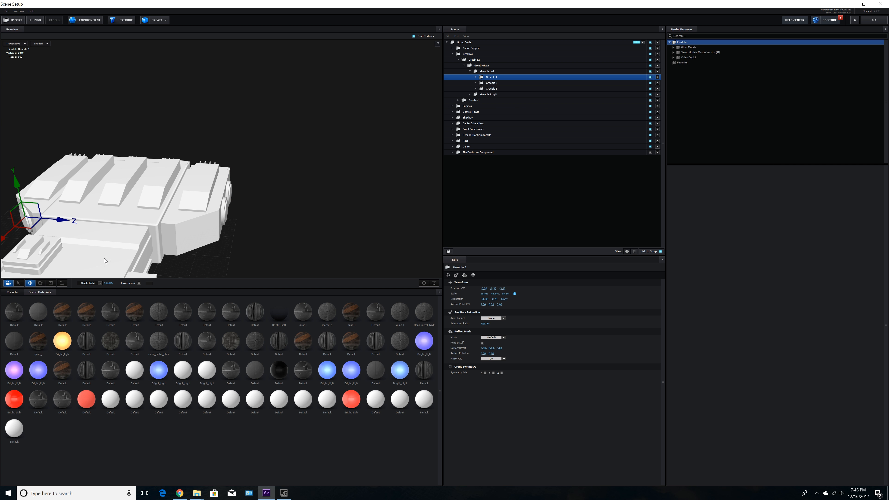
left_click_drag(196, 250, 220, 247)
left_click(41, 283)
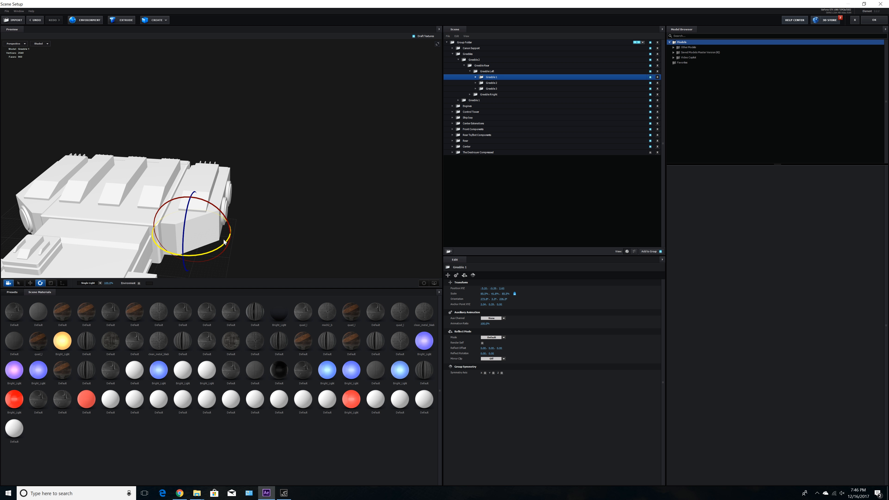
left_click(31, 283)
left_click_drag(184, 250, 228, 240)
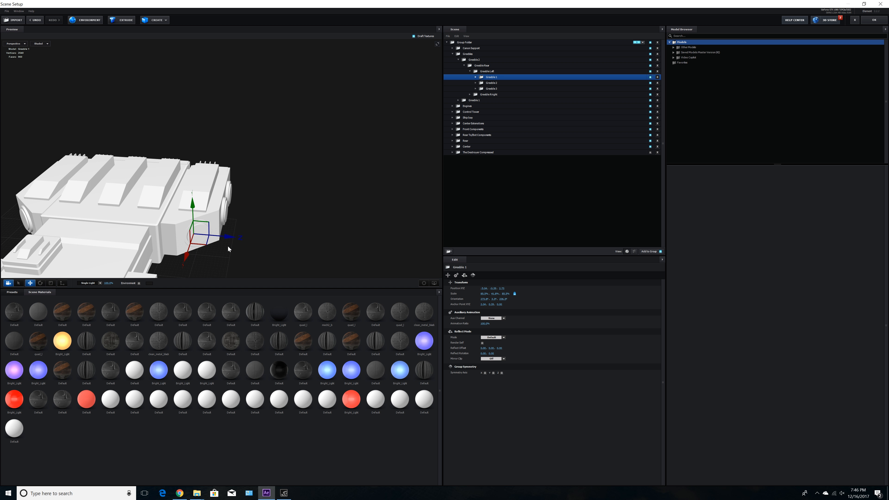
Step: Rotate the Greeble 1 disc slightly to follow the angled hull face and move it along X and Z against that face
scroll(295, 235, "up", 10)
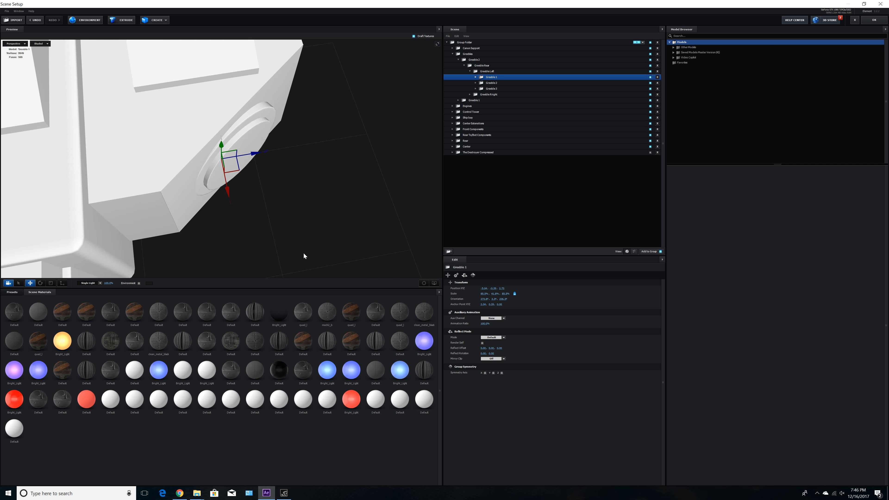
left_click(40, 283)
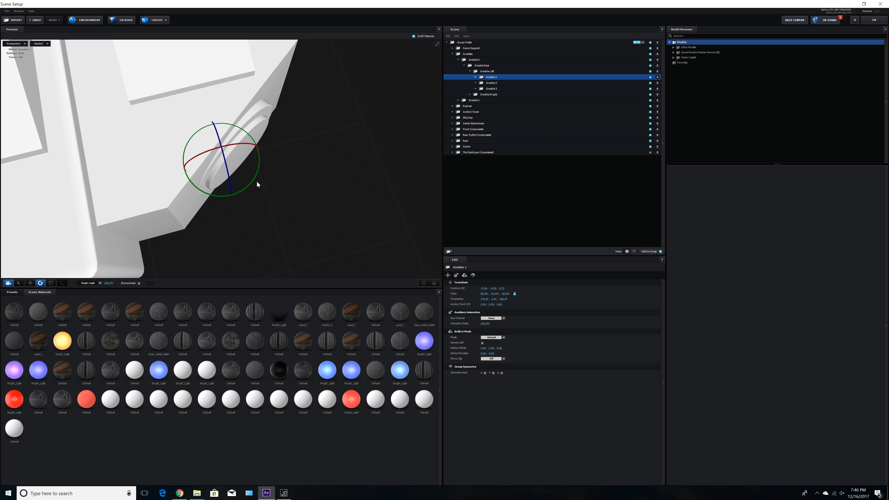
left_click_drag(255, 181, 259, 181)
left_click(30, 283)
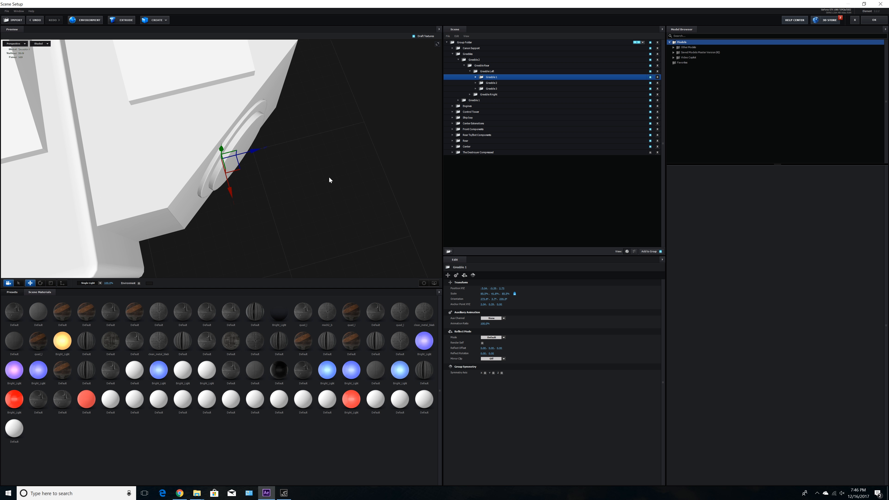
left_click_drag(230, 193, 233, 198)
mouse_move(260, 154)
left_mouse_down()
mouse_move(270, 151)
mouse_move(270, 167)
left_mouse_up()
left_click_drag(246, 197, 242, 183)
left_click_drag(266, 147, 262, 151)
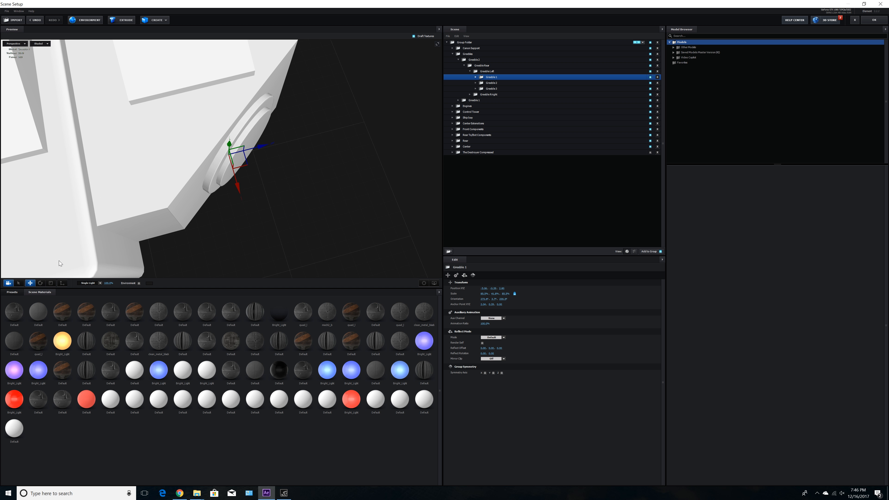
Step: Fine-tune the Greeble 1 disc's position along X and Z so it sits partly embedded in the angled hull corner
left_click(41, 283)
left_click_drag(258, 180, 258, 180)
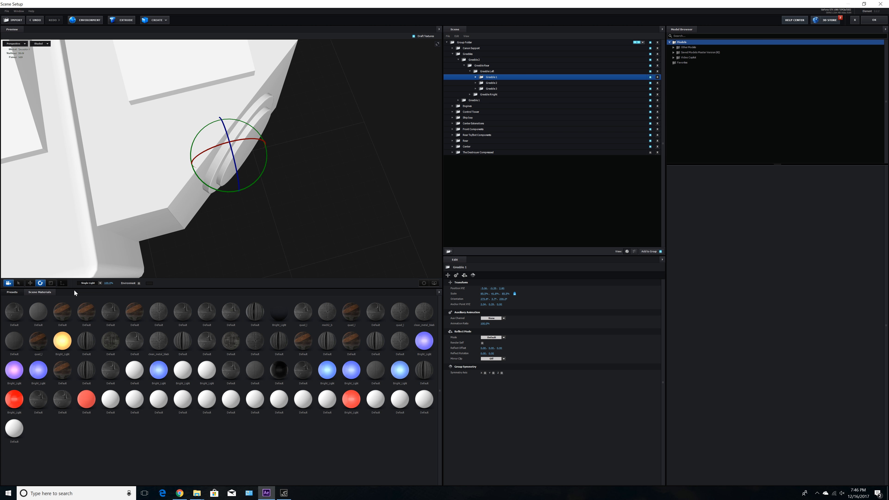
left_click(30, 283)
scroll(228, 209, "down", 5)
left_click_drag(226, 218, 245, 219)
left_click_drag(270, 178, 273, 178)
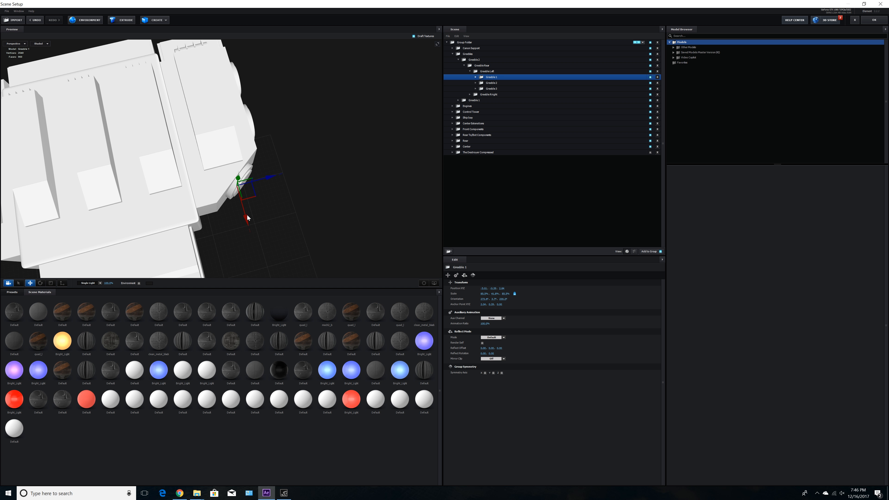
left_click_drag(245, 219, 244, 216)
Step: Rotate the Greeble 1 disc a little more until it is parallel to the angled hull face and check it against the whole ship
left_click(424, 283)
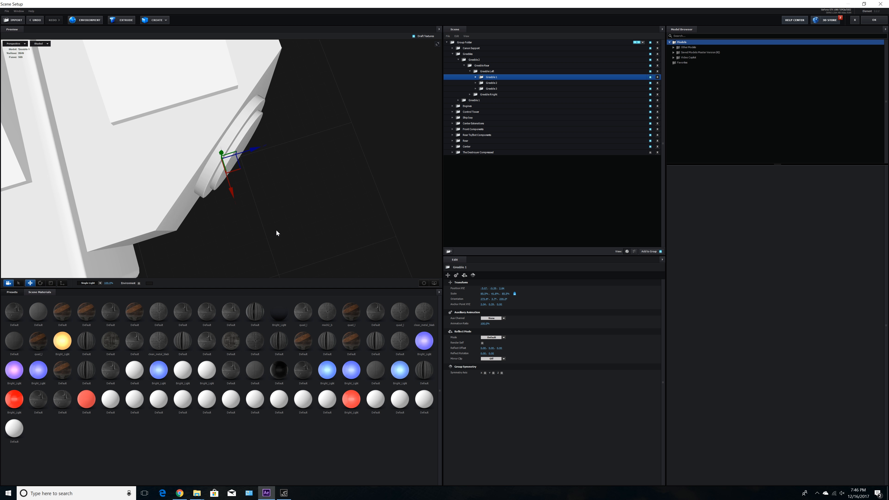
left_click(40, 283)
left_click_drag(243, 189, 242, 191)
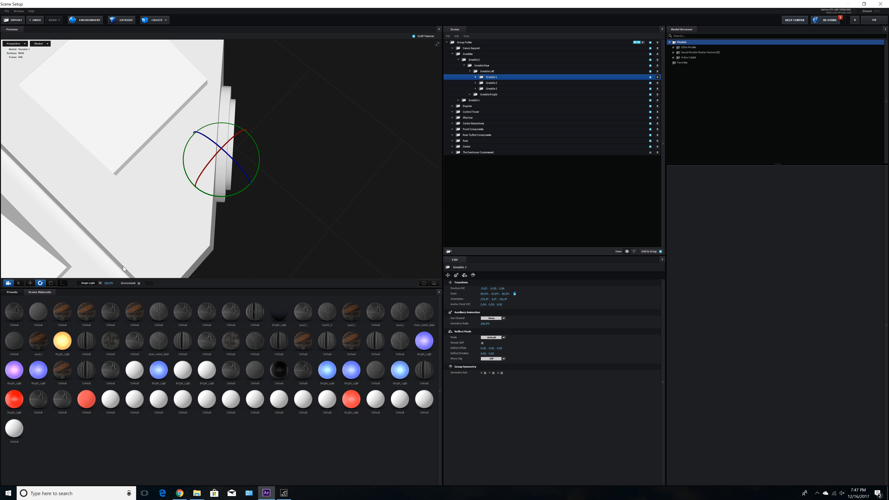
left_click(31, 283)
scroll(175, 243, "down", 10)
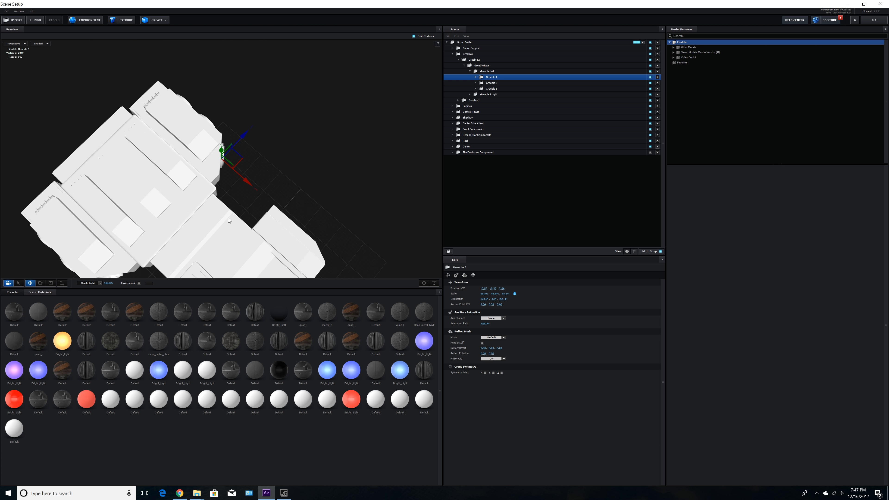
left_click_drag(243, 216, 268, 216)
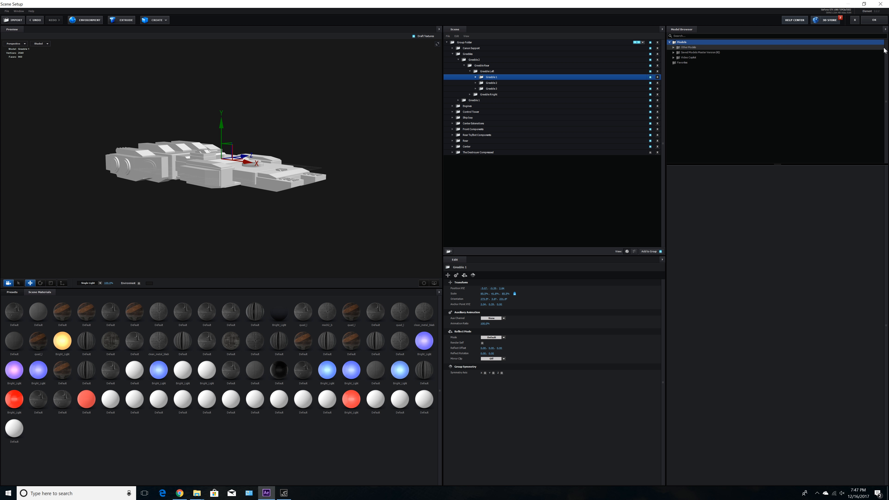
Step: Apply the scene setup, save the project and orbit the composition camera to inspect the ship's rear greebles
left_click(869, 21)
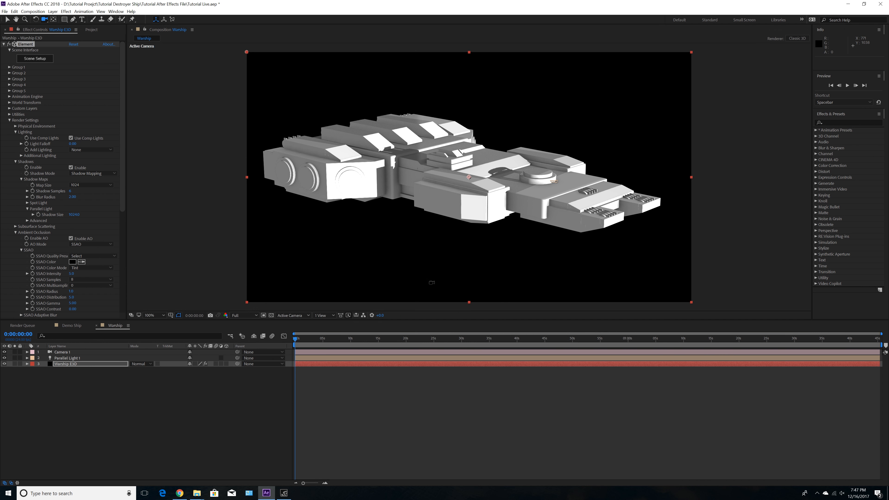
left_click(4, 12)
left_click(17, 73)
left_click_drag(546, 193, 308, 239)
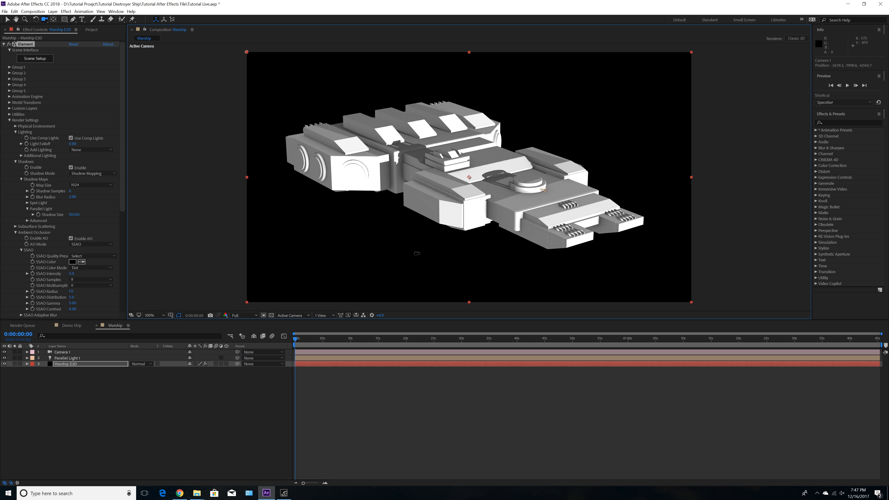
Step: Reopen the Element scene setup and collapse the Greeble Left, Greeble 2 and Greebles folders
left_click(30, 61)
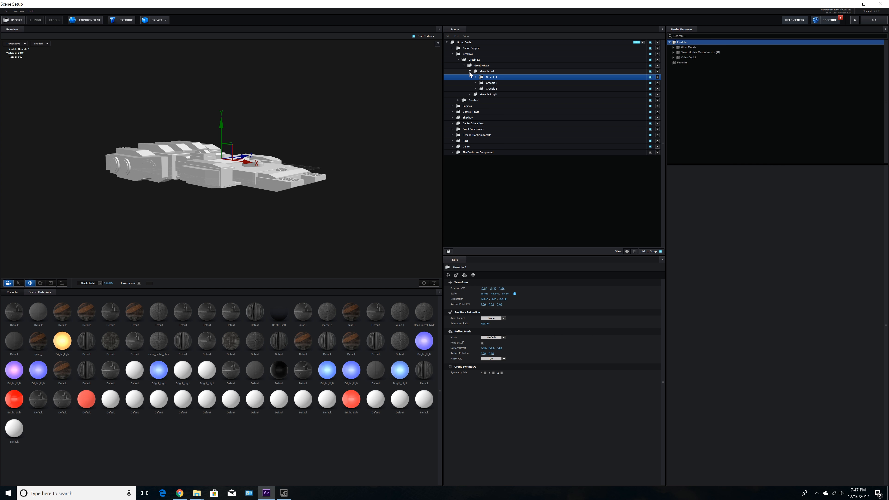
left_click(469, 71)
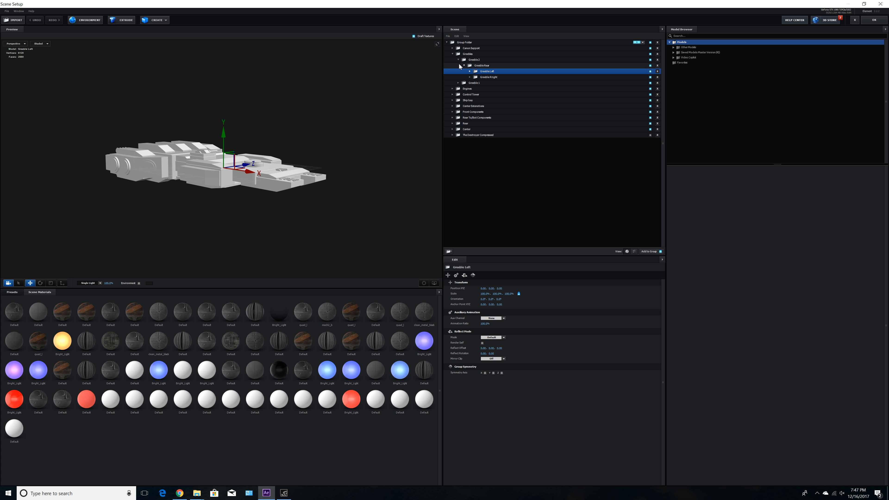
left_click(458, 60)
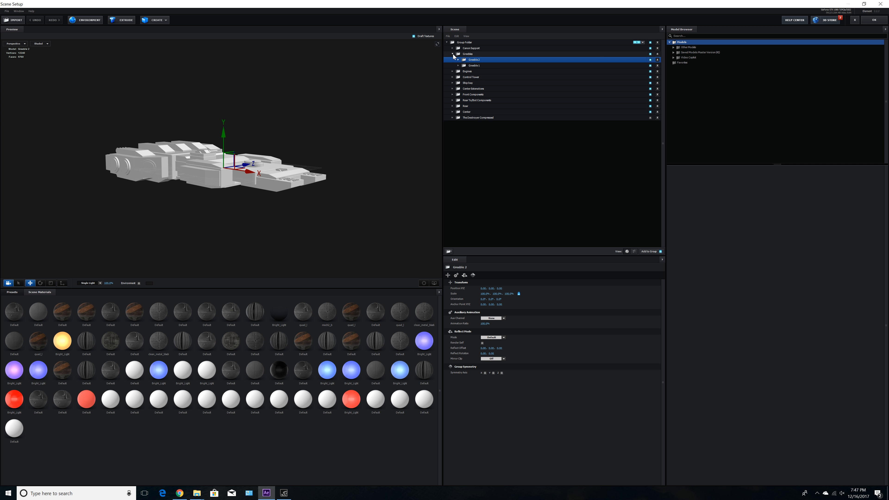
left_click(452, 54)
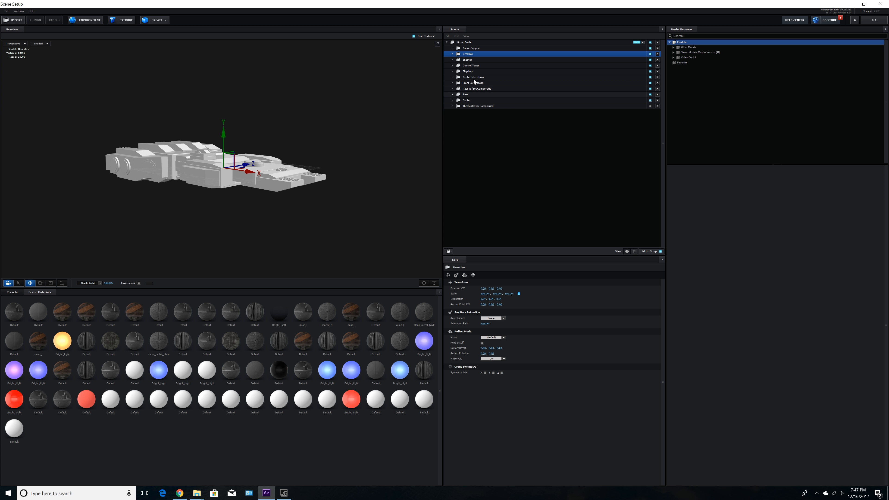
Step: Expand the Control Tower folder, add a new group folder inside it and name it Lights
left_click(454, 65)
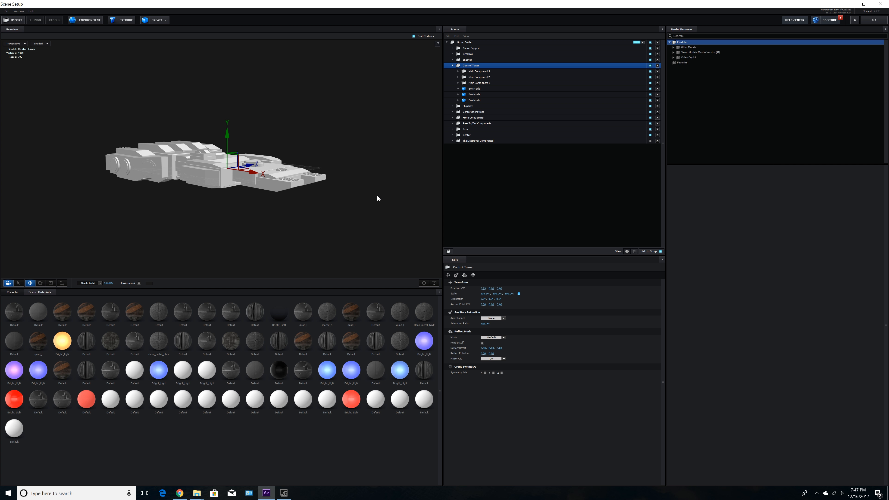
left_click(448, 252)
double_click(483, 73)
type("Light")
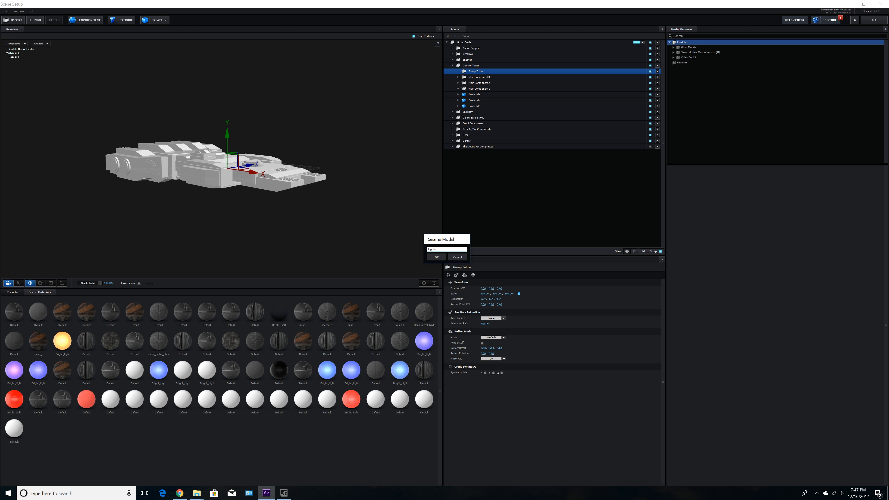
key("Return")
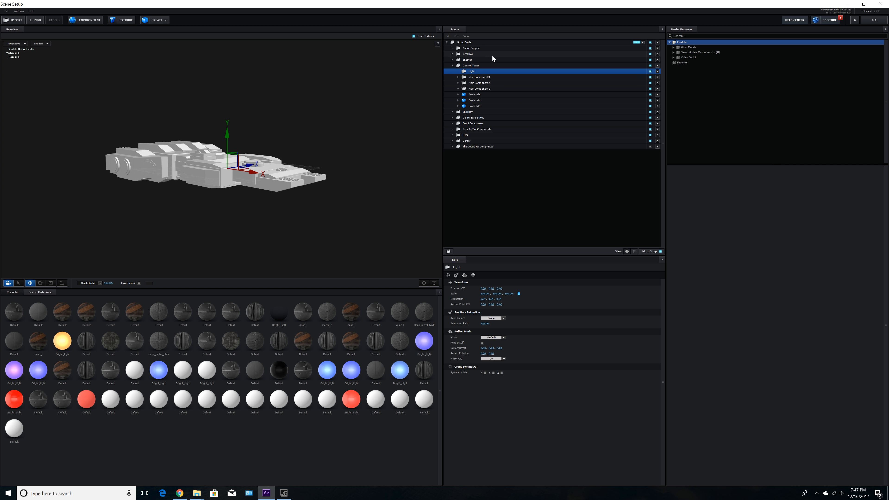
double_click(479, 72)
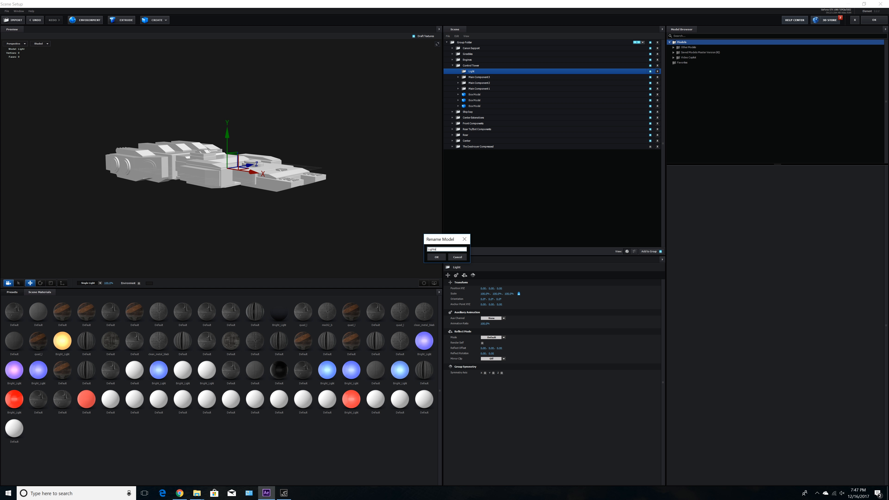
type("s")
key("Return")
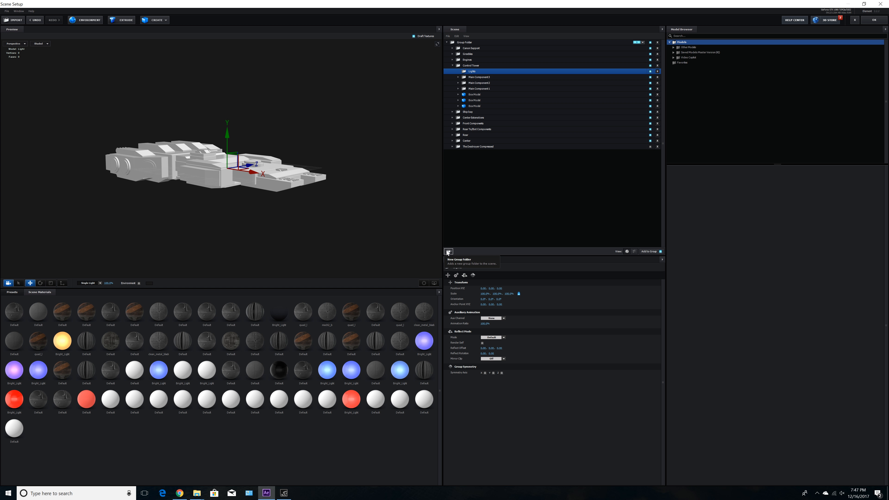
Step: Create a box model inside the Lights folder and raise it along Y above the ship's hull
scroll(212, 198, "up", 2)
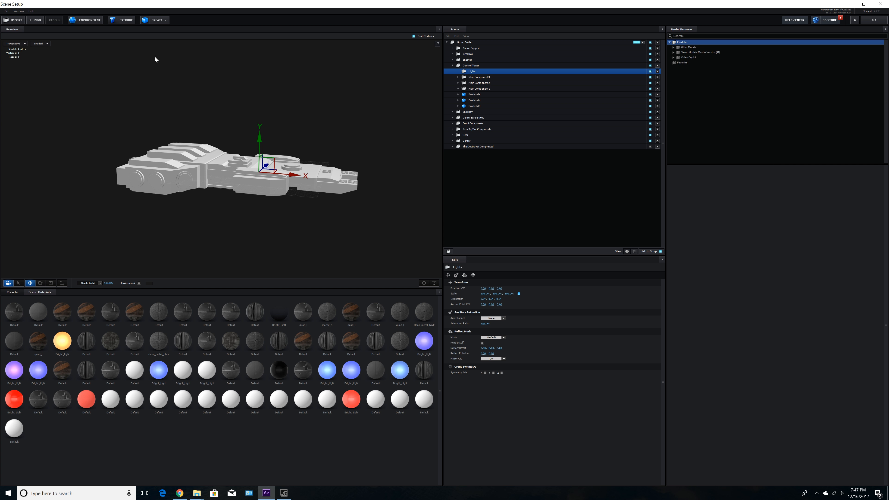
left_click(157, 20)
left_click(148, 31)
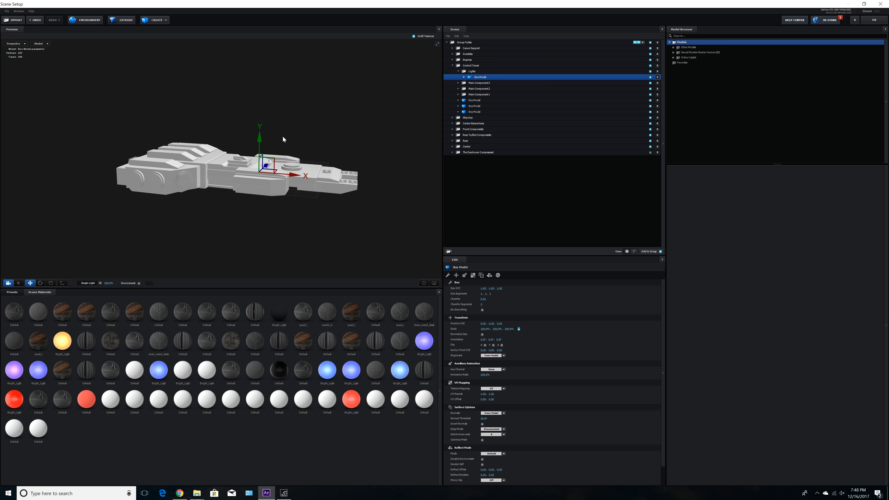
left_click_drag(260, 138, 259, 113)
left_click_drag(273, 177, 259, 164)
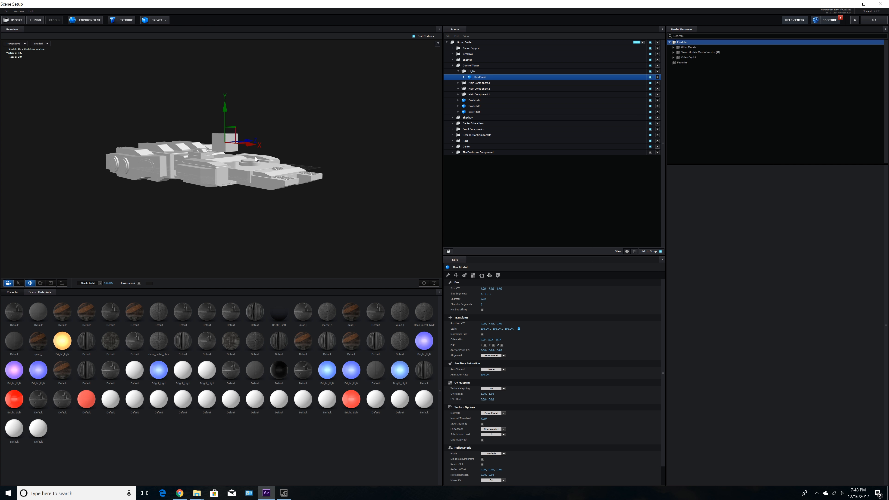
Step: Scale the new box down along Z and Y into a thin, narrow light strip
left_click(424, 283)
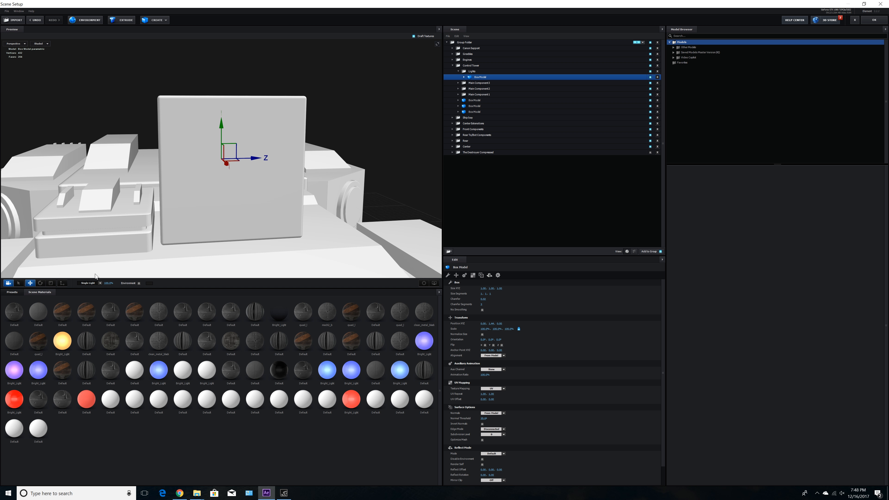
left_click(50, 283)
left_click_drag(259, 158, 240, 176)
left_click_drag(223, 123, 222, 165)
left_click_drag(220, 120, 221, 121)
left_click_drag(224, 197, 191, 206)
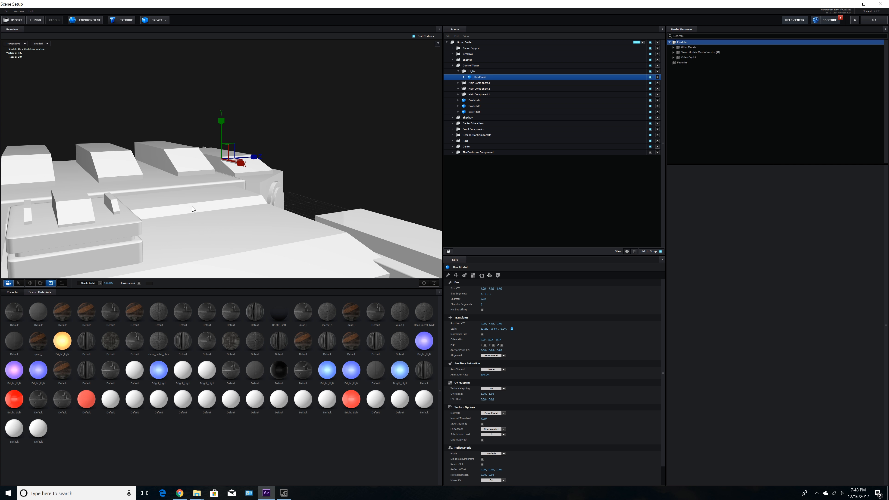
Step: Move the light strip into the recessed gap between the two slabs on the control tower's side
left_click(30, 283)
left_click_drag(247, 159, 148, 225)
left_click_drag(209, 109, 117, 211)
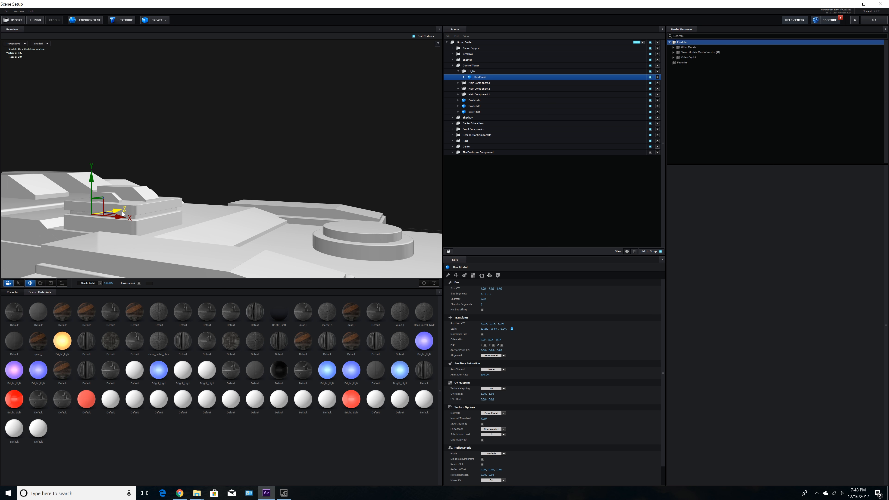
left_click(424, 283)
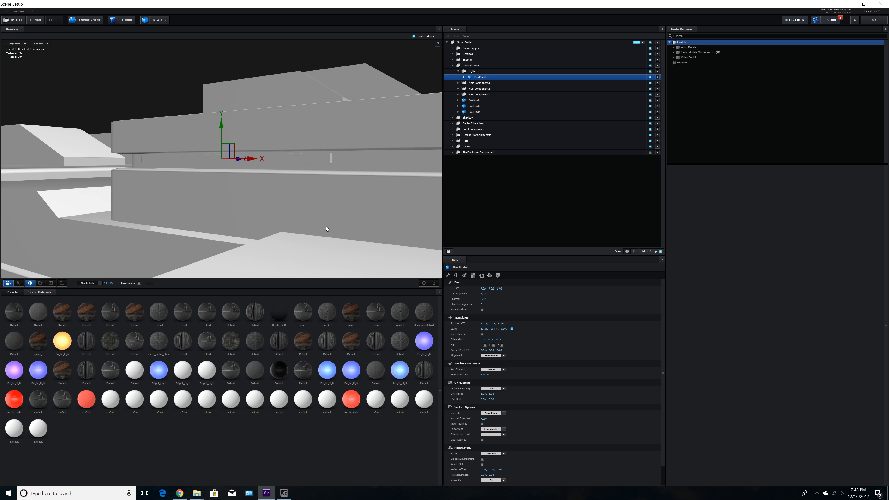
mouse_move(312, 226)
left_mouse_down()
mouse_move(304, 227)
mouse_move(315, 227)
left_mouse_up()
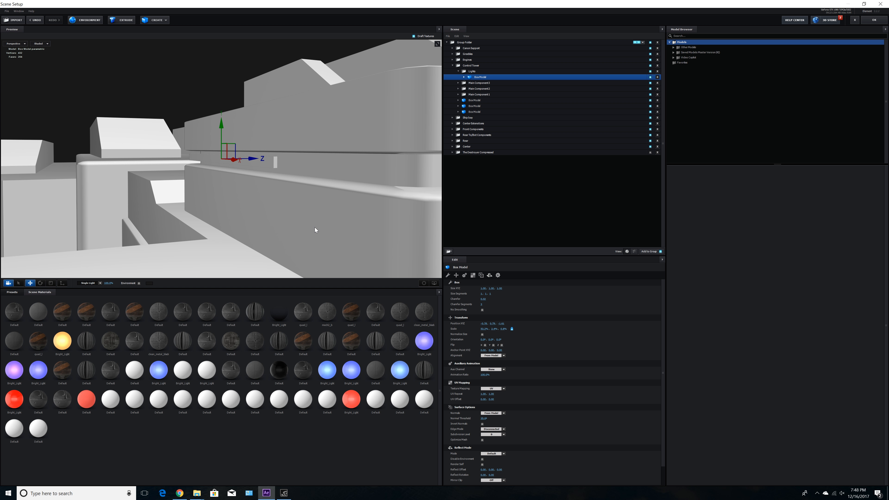
Step: Apply the yellow Bright_Light material from the Physical presets to the light strip and view it from the side
left_click(12, 292)
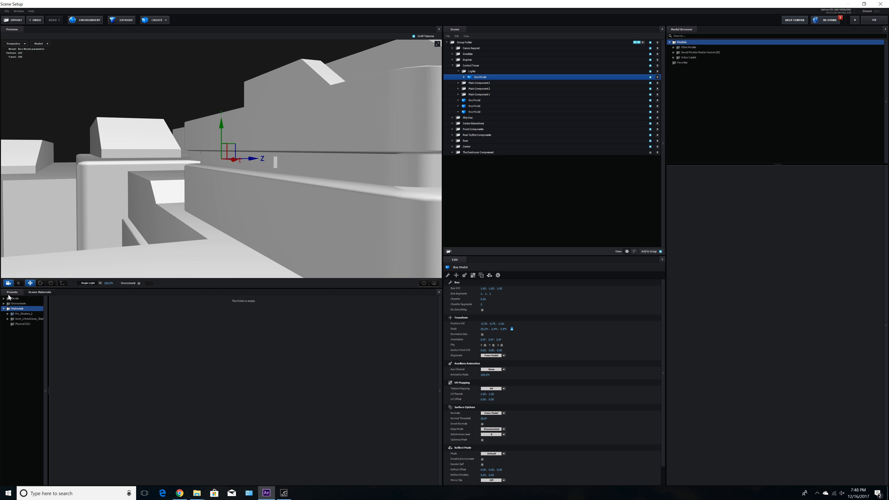
left_click(20, 324)
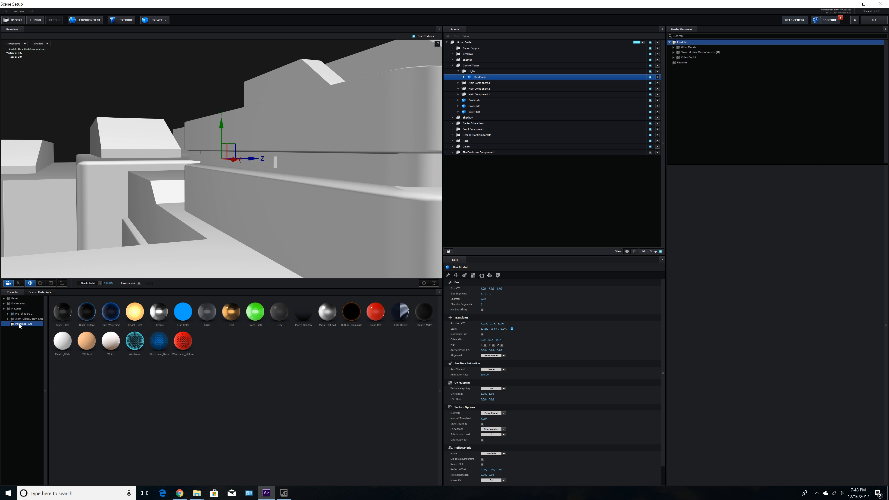
double_click(132, 312)
left_click_drag(278, 214, 268, 199)
left_click_drag(261, 162, 311, 197)
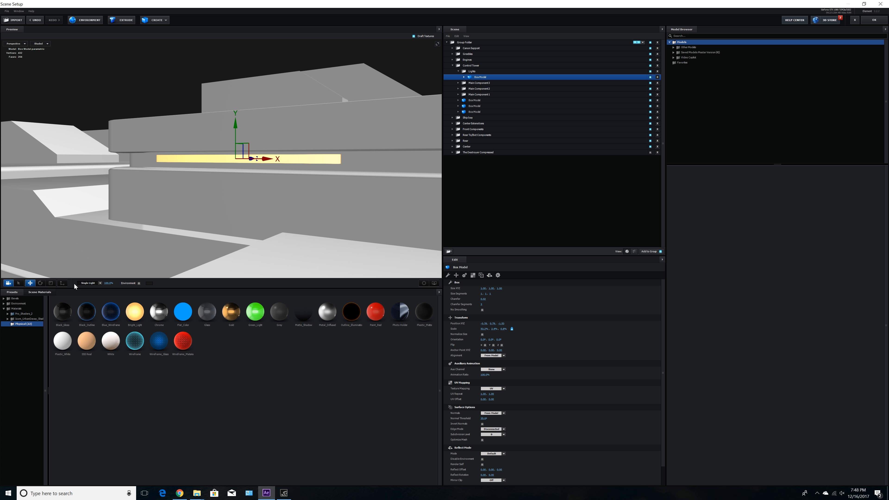
Step: Lengthen the light strip along X and shift it toward the middle of the control tower's side recess
left_click(50, 283)
scroll(170, 246, "up", 3)
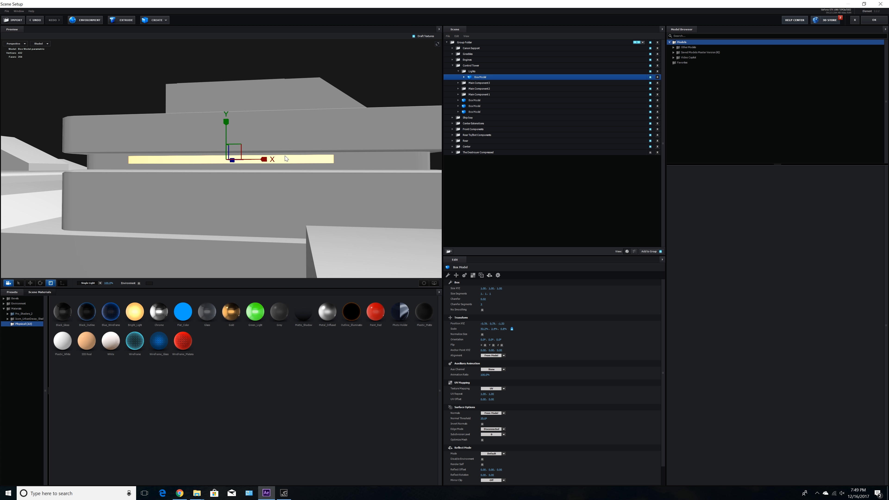
left_click_drag(264, 159, 196, 227)
left_click(41, 283)
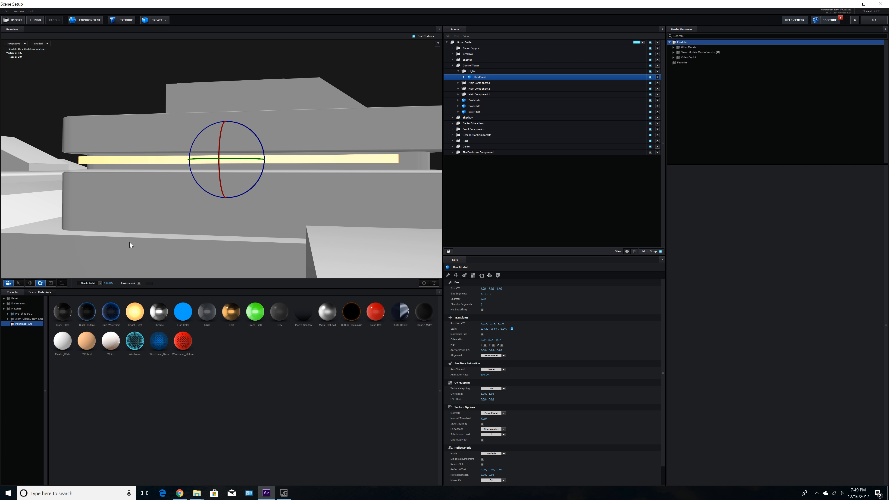
left_click(30, 283)
left_click_drag(264, 161, 275, 162)
left_click_drag(237, 128, 238, 129)
Step: Fine-tune the light strip's X length and position so that it fits within the recess between the two slabs
left_click(51, 283)
left_click_drag(272, 164, 202, 198)
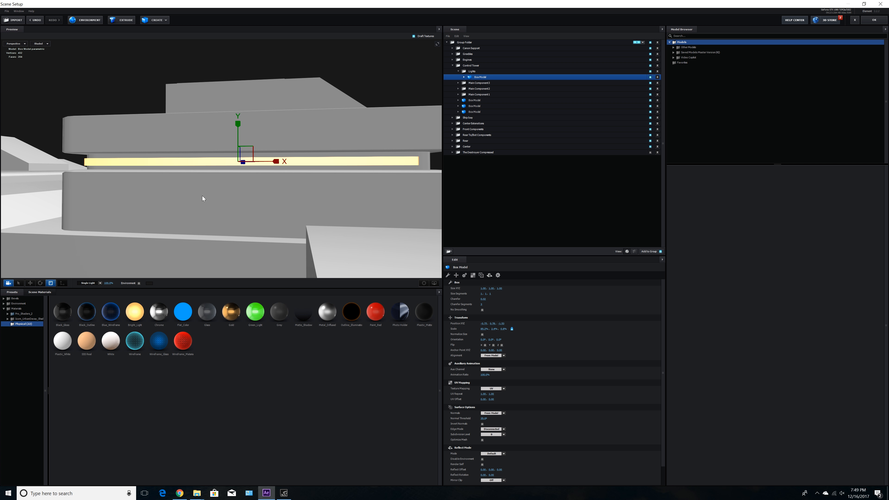
left_click(30, 283)
left_click_drag(270, 162, 275, 164)
left_click_drag(329, 202, 295, 184)
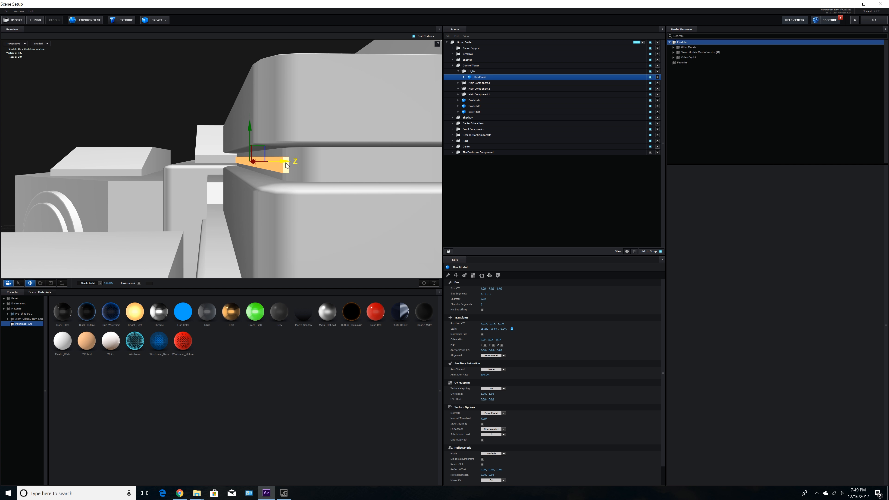
left_click_drag(290, 190, 272, 185)
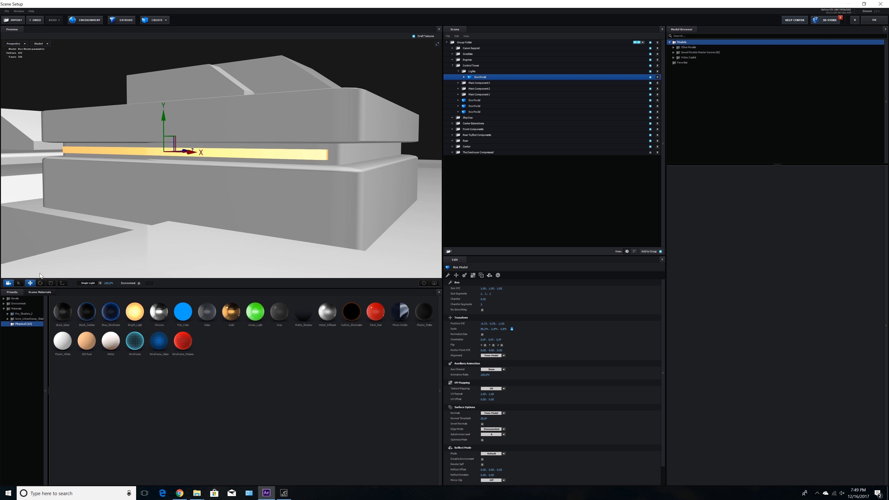
left_click(50, 283)
left_click_drag(192, 151, 188, 156)
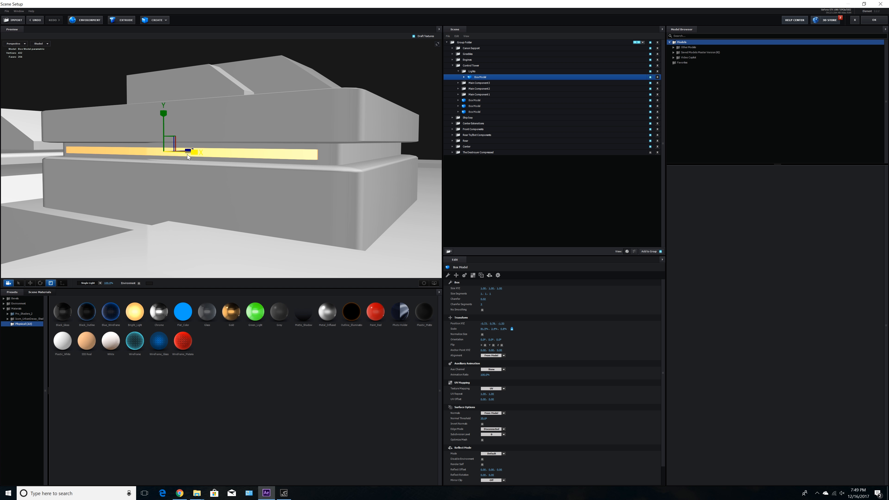
left_click(31, 283)
Step: Duplicate the light strip and move the copy along Z into the recess on the tower's opposite side
left_click_drag(189, 229, 249, 207)
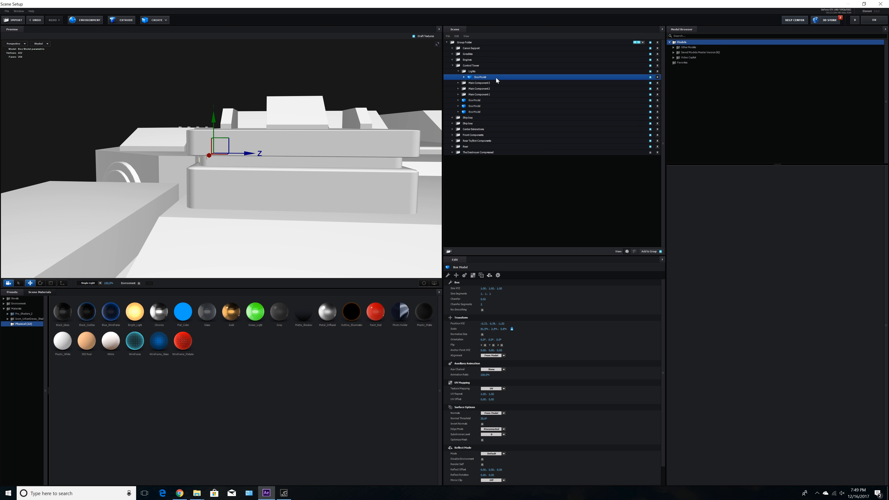
key("ctrl+d")
left_click_drag(254, 159, 412, 174)
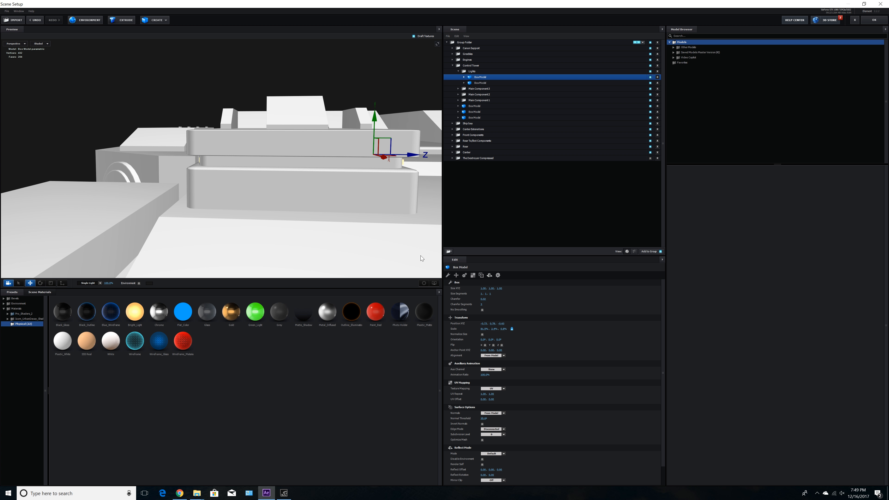
left_click(424, 283)
scroll(312, 210, "up", 7)
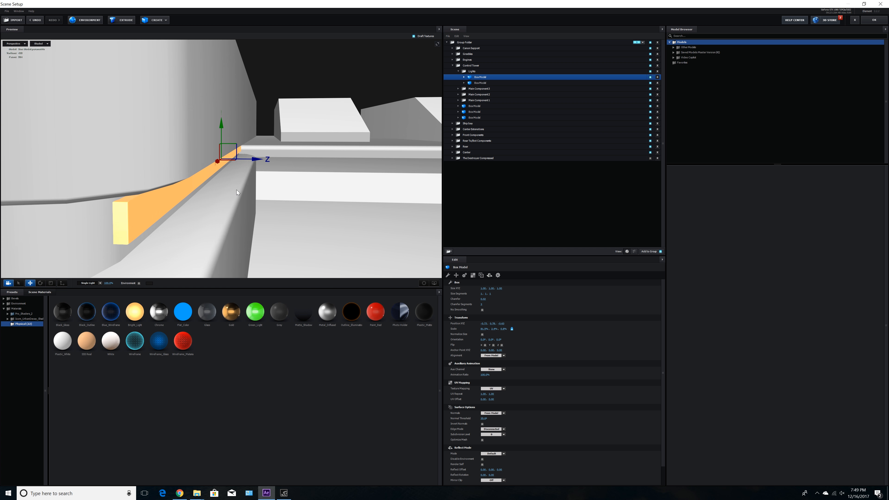
scroll(241, 189, "down", 1)
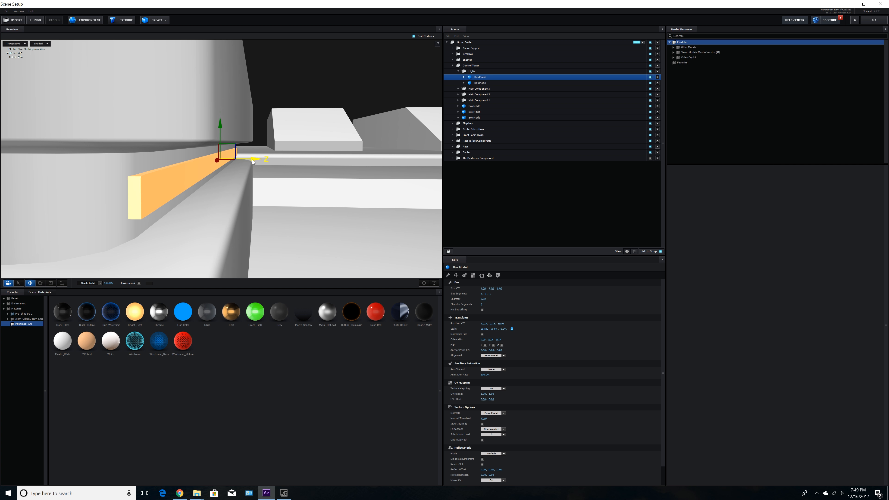
left_click_drag(253, 161, 251, 162)
left_click_drag(156, 229, 175, 222)
scroll(190, 217, "down", 4)
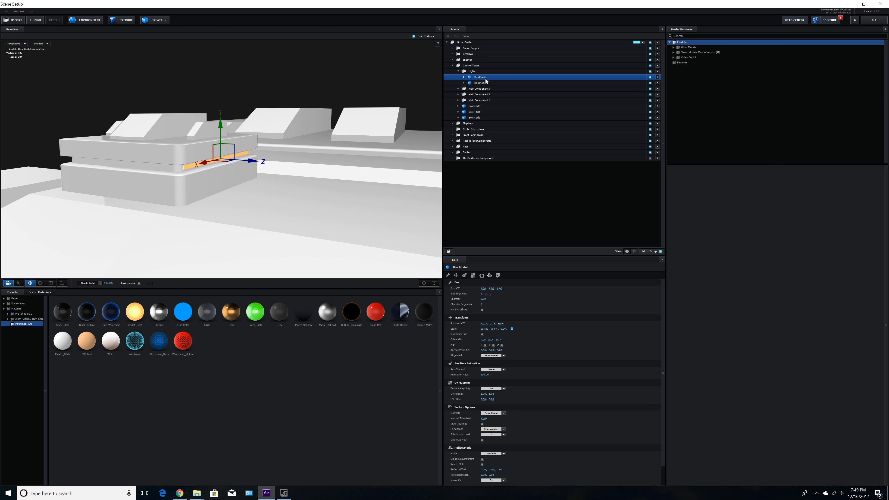
Step: Duplicate the light strip again, pull the copy out along X, and rotate it a quarter turn about Y
key("ctrl+d")
left_click_drag(211, 161, 82, 244)
left_click(40, 283)
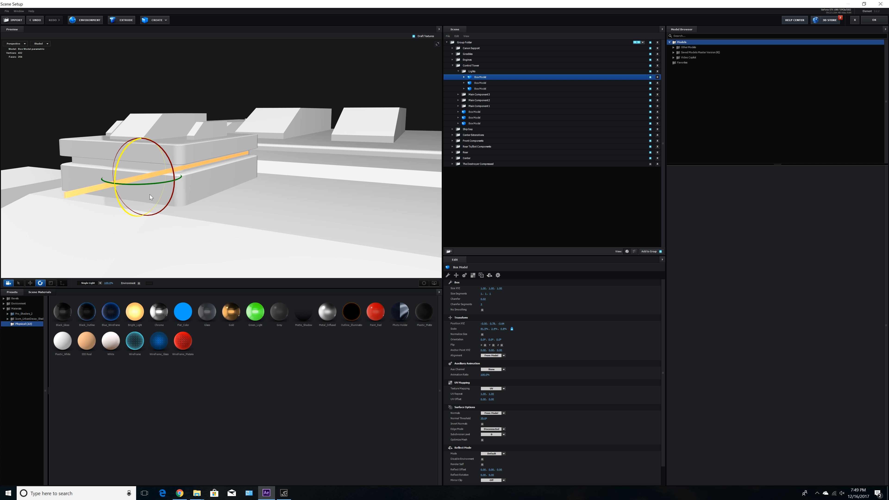
left_click_drag(150, 185, 95, 214)
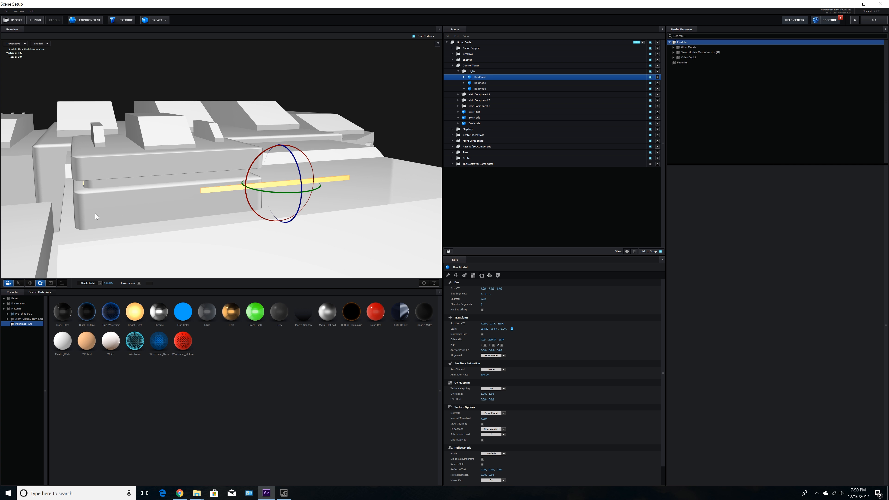
Step: Move the rotated light strip into the recess on the tower's end face and center it along Z
left_click(30, 283)
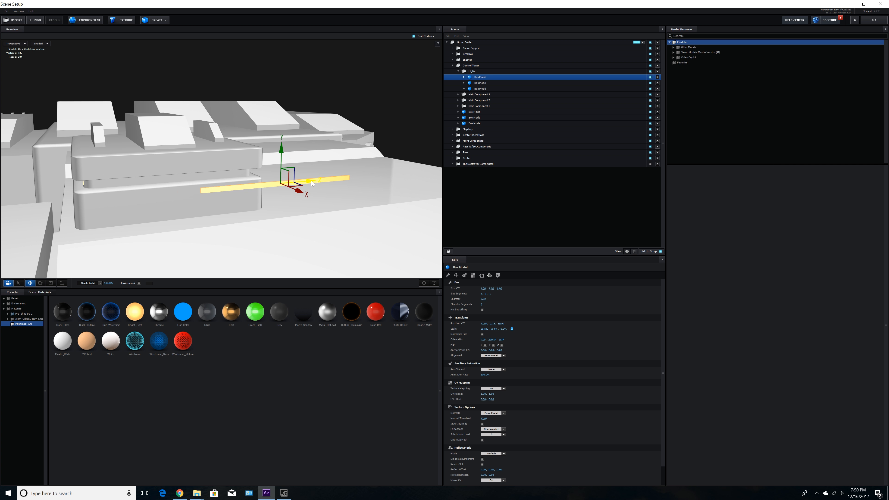
left_click_drag(311, 185, 216, 199)
scroll(261, 212, "up", 2)
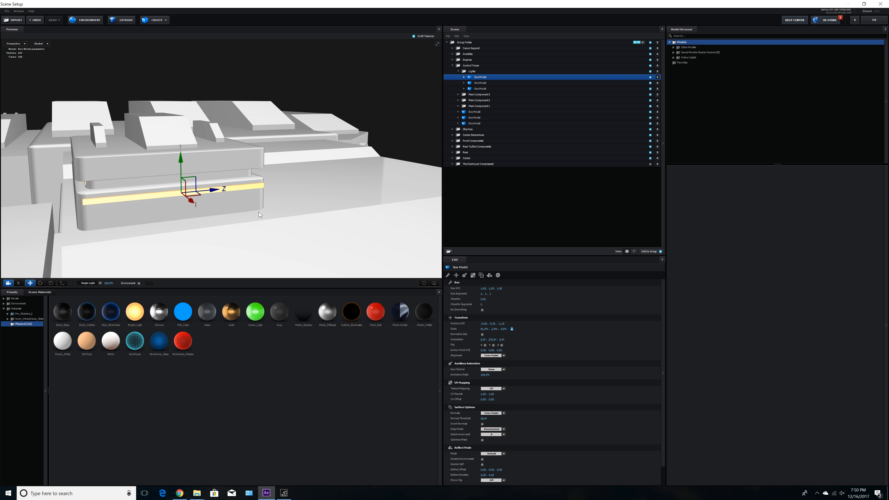
left_click_drag(265, 212, 319, 171)
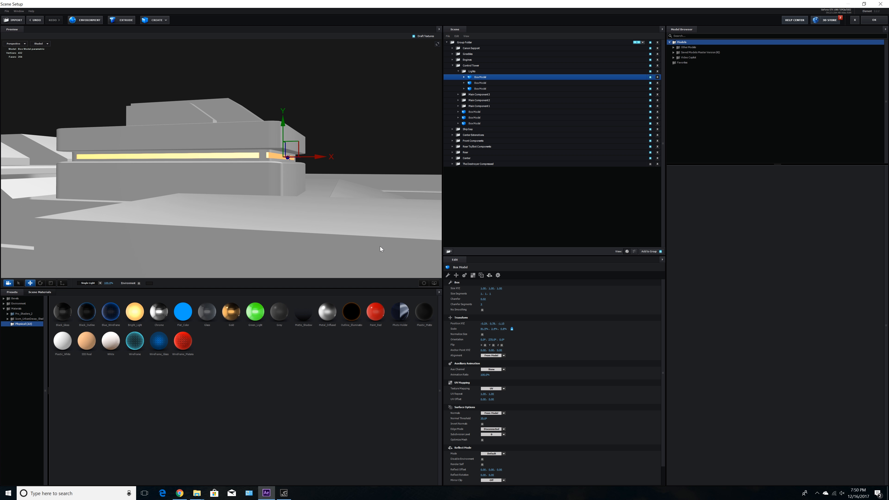
left_click(424, 283)
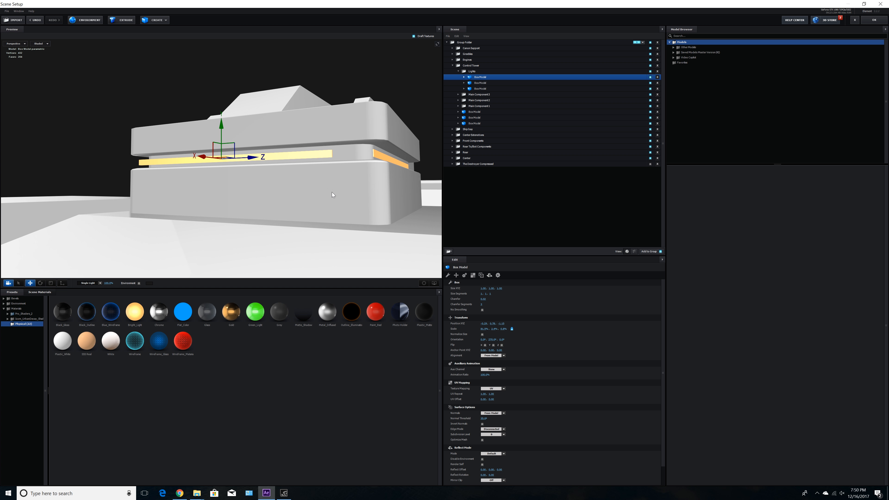
left_click_drag(256, 157, 279, 160)
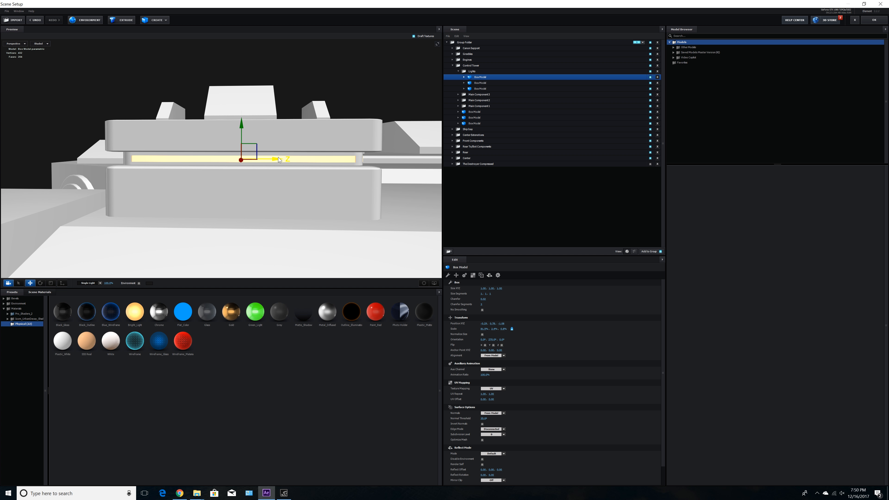
left_click_drag(266, 207, 291, 211)
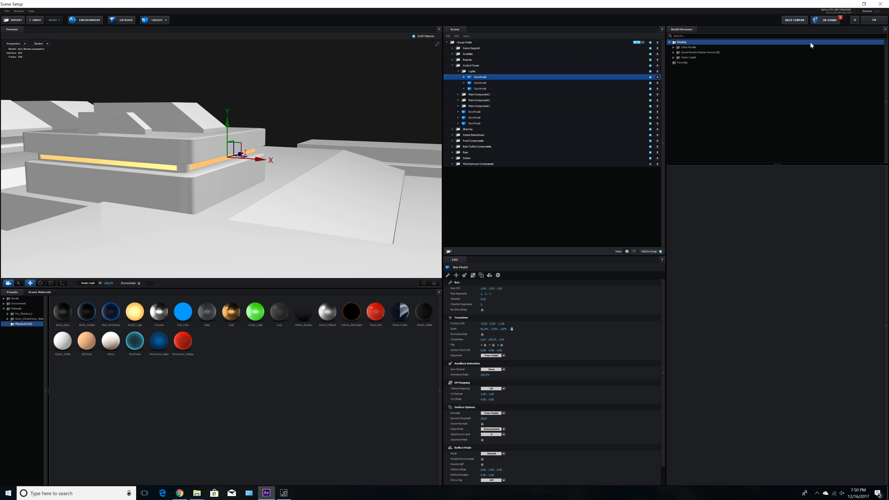
Step: Apply the scene, save the project, and orbit the composition camera to a low side view of the ship
left_click(868, 22)
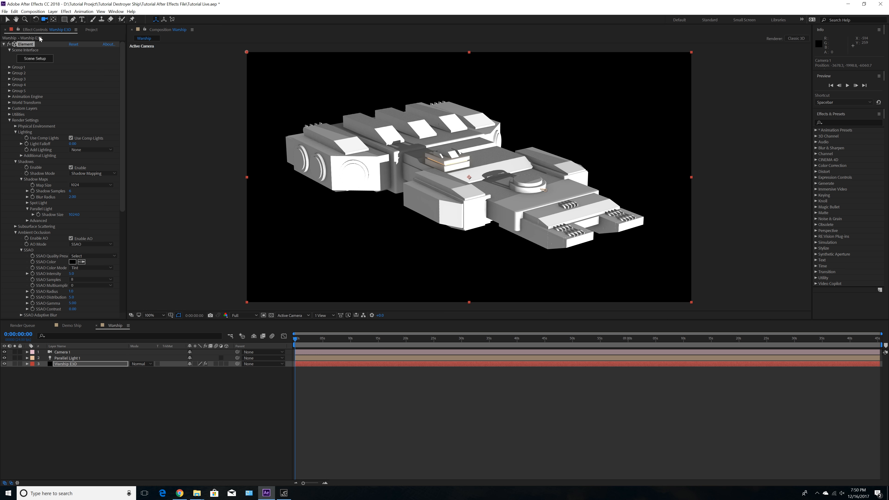
left_click(4, 11)
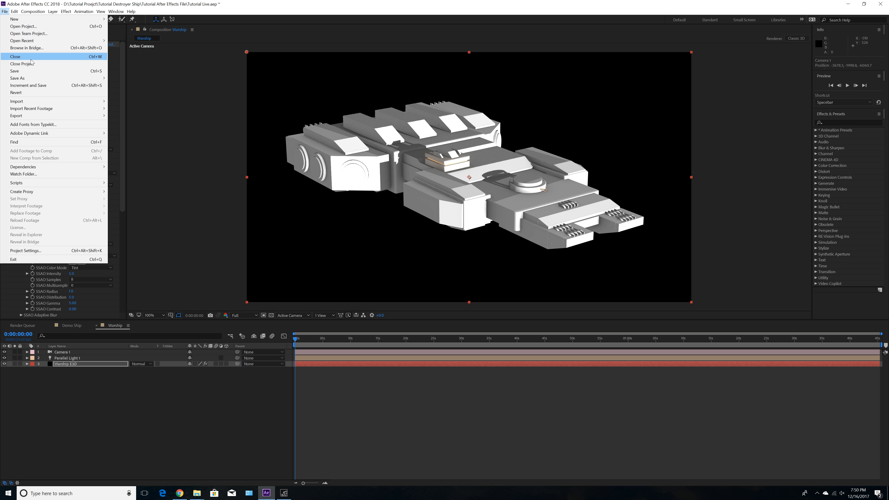
left_click(29, 72)
left_click_drag(465, 191, 425, 0)
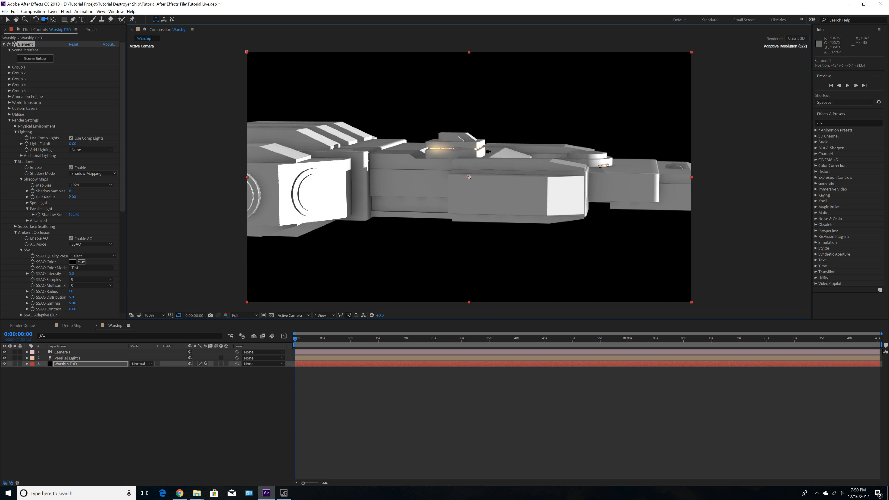
Step: Reopen the Element scene, nudge the original side light strip slightly outward along Z, and apply the scene
left_click(43, 60)
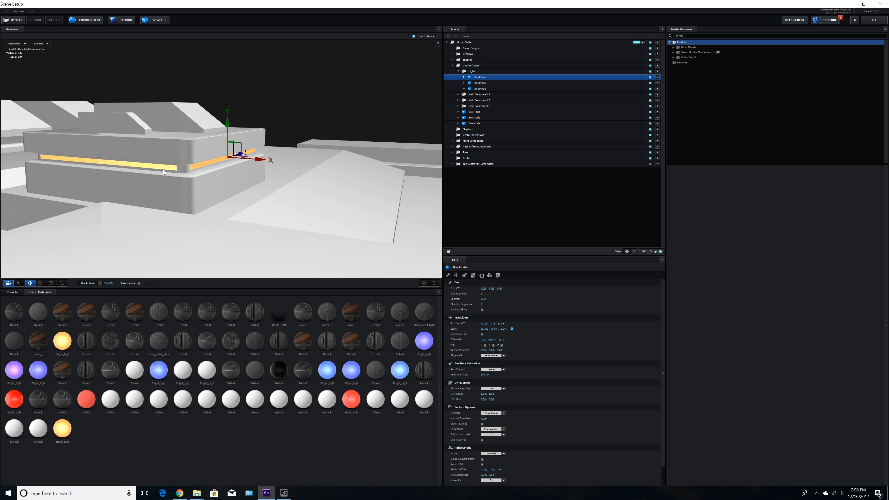
left_click(480, 89)
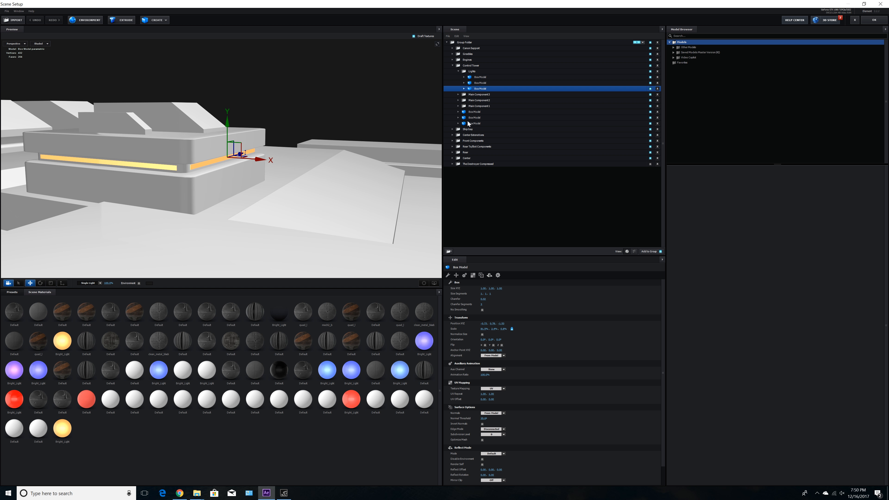
left_click(424, 283)
left_click_drag(244, 203, 258, 161)
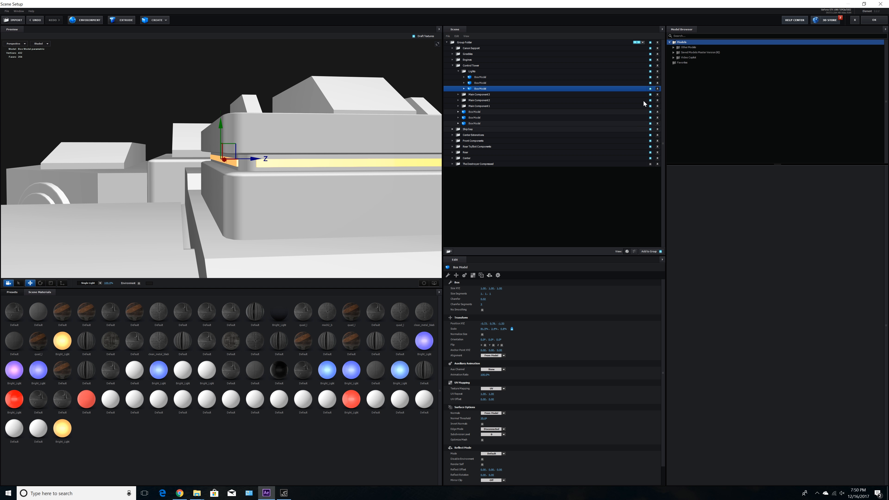
left_click(867, 22)
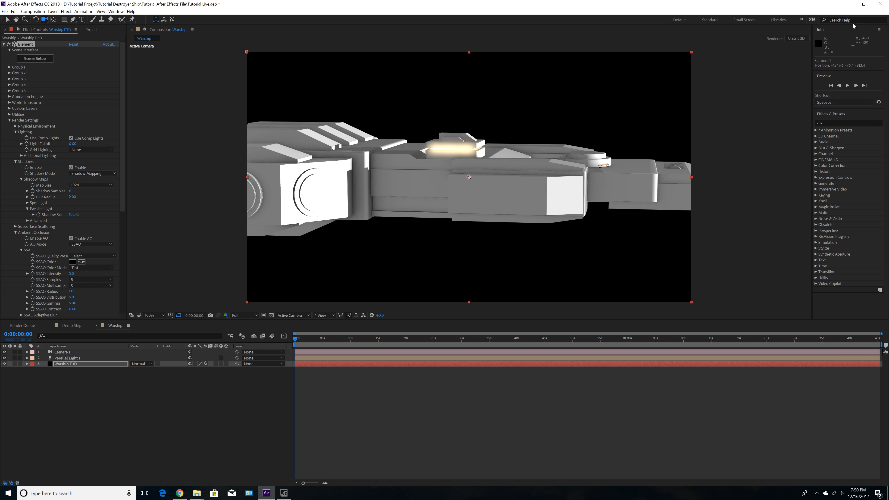
Step: Reopen the Element scene and nudge the opposite side's light strip slightly outward along Z
left_click(33, 58)
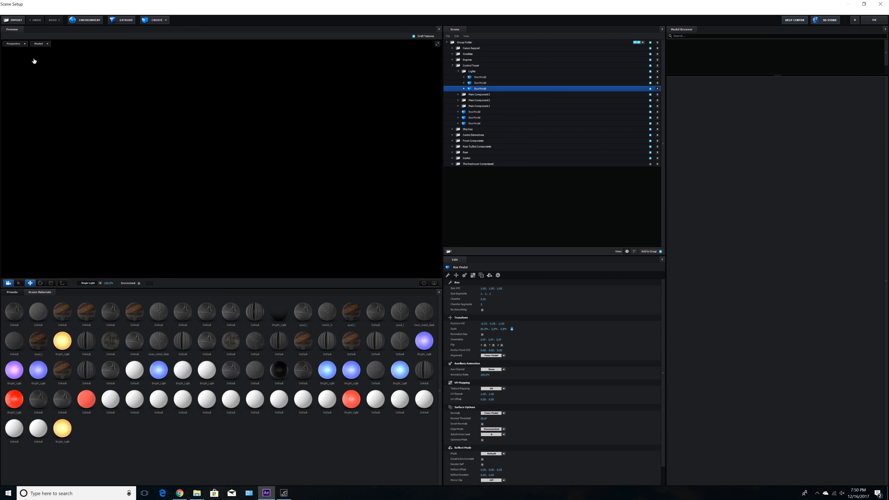
left_click_drag(360, 177, 337, 178)
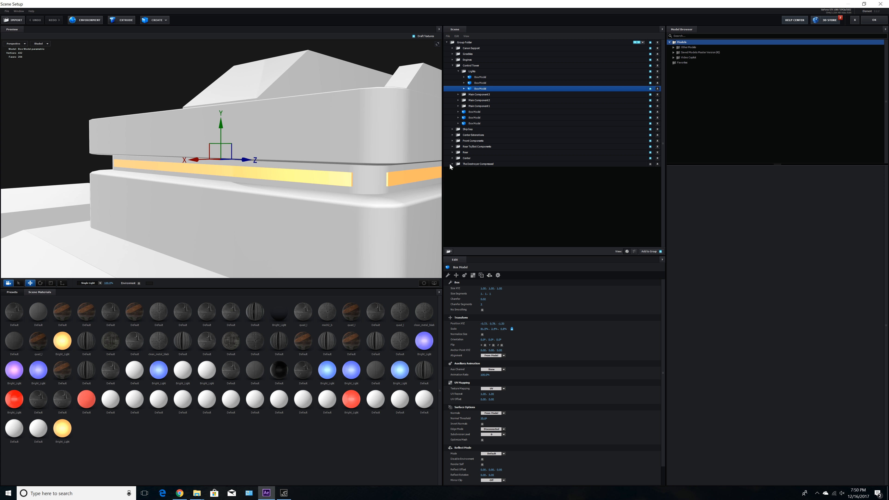
left_click(483, 83)
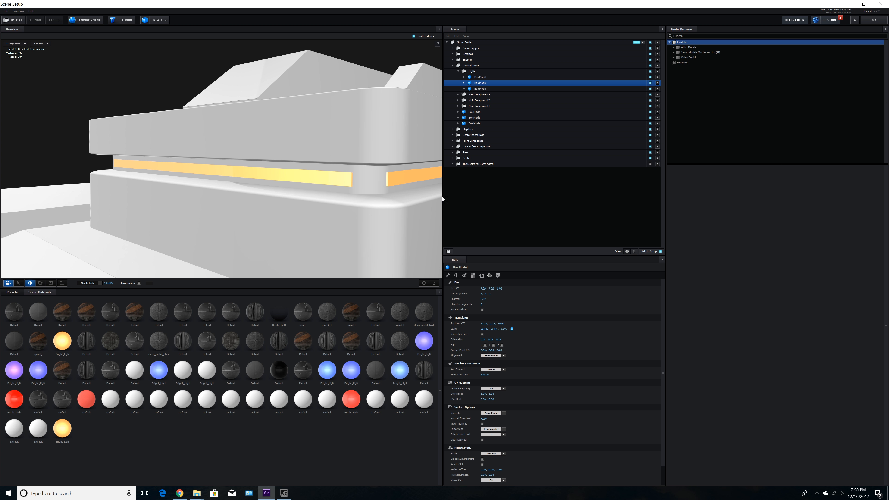
left_click(425, 284)
left_click_drag(334, 235, 254, 193)
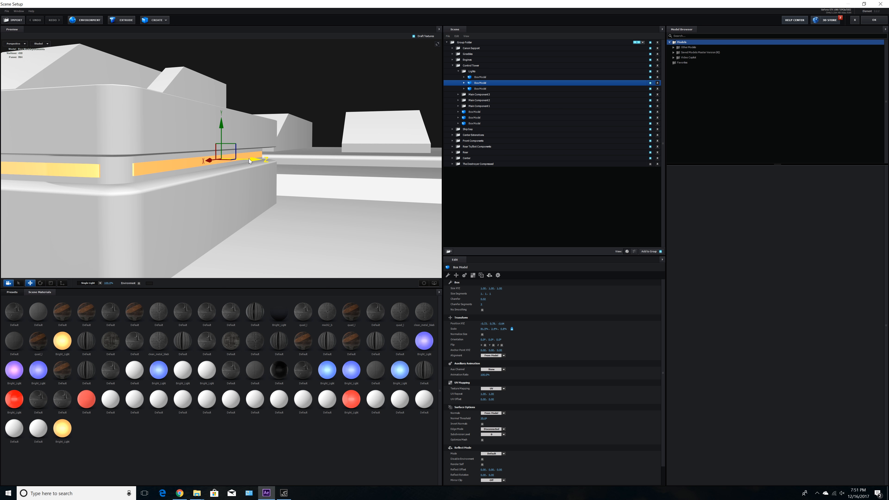
left_click_drag(249, 161, 251, 159)
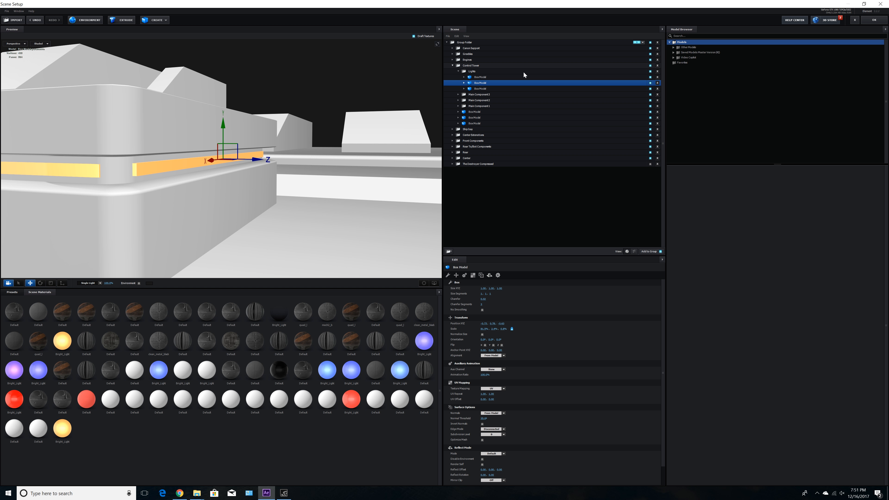
Step: Nudge the end-face light strip slightly outward along X and apply the scene to the composition
left_click(494, 77)
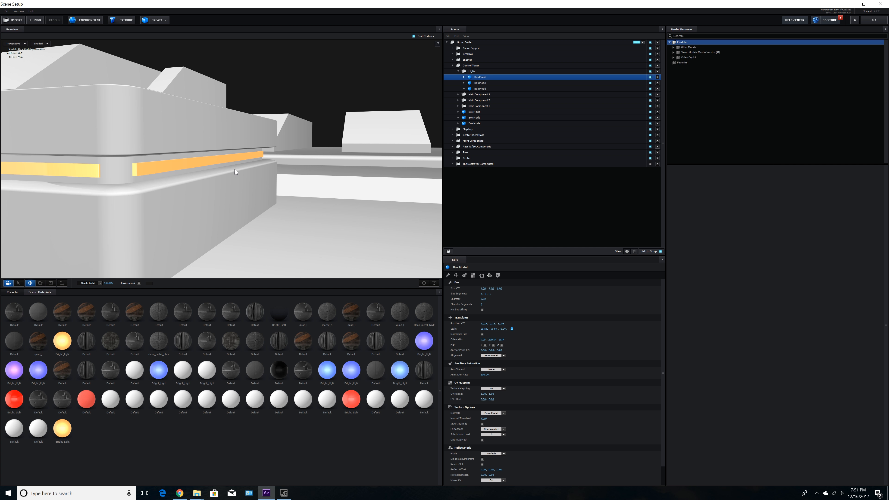
left_click(424, 284)
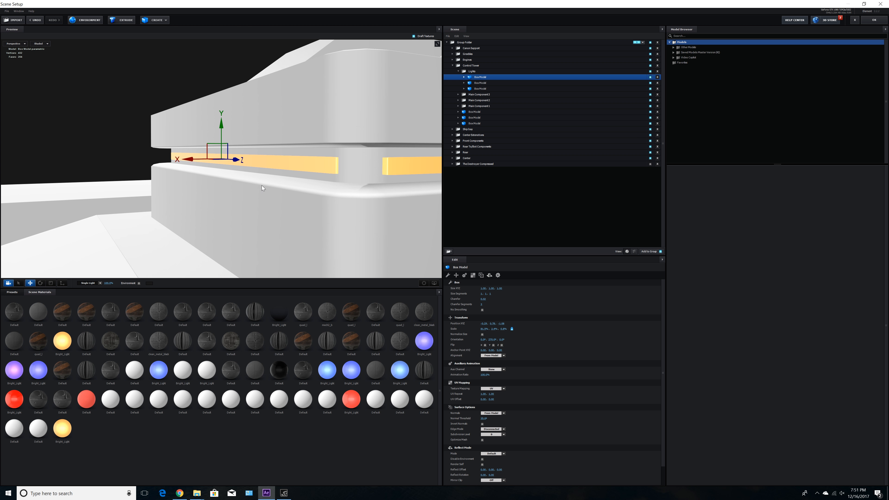
left_click_drag(261, 211, 245, 198)
left_click_drag(194, 158, 191, 160)
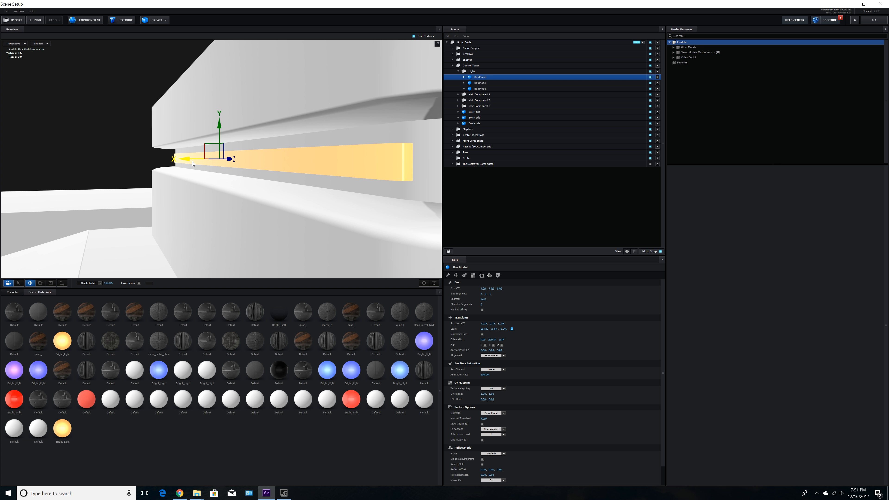
left_click(874, 20)
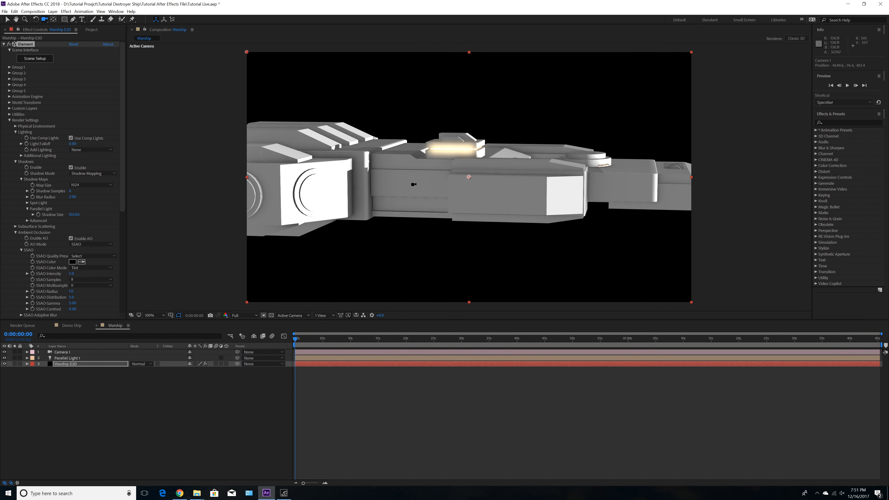
Step: Reopen the Element scene, reduce the Glow Amount of the control tower light strip's Bright_Light material, and apply the scene
mouse_move(511, 180)
left_mouse_down()
mouse_move(439, 178)
mouse_move(528, 177)
left_mouse_up()
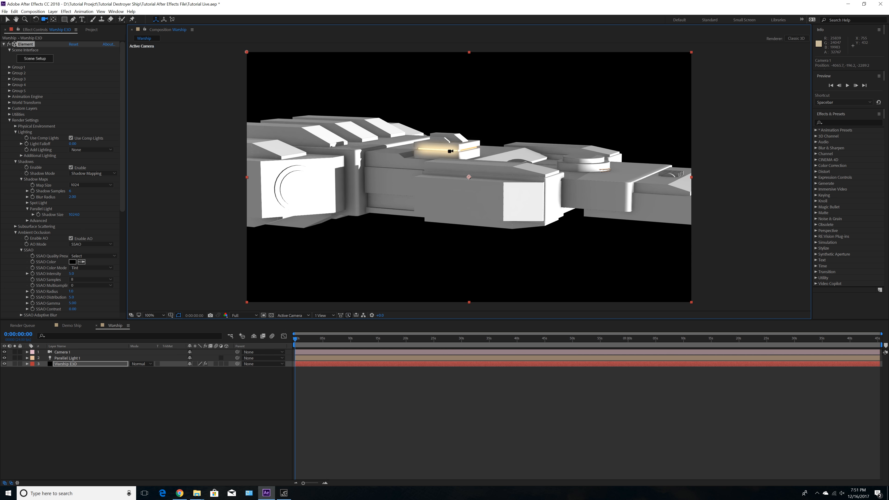
left_click(36, 59)
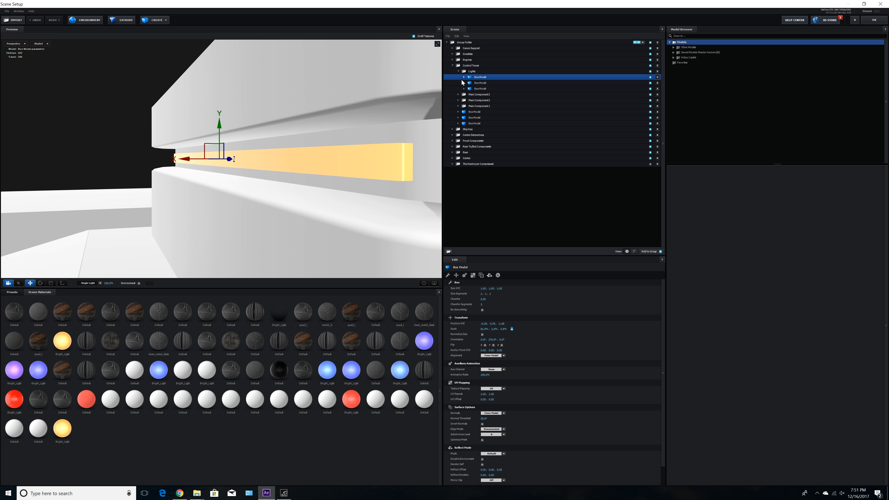
left_click(463, 77)
left_click(475, 83)
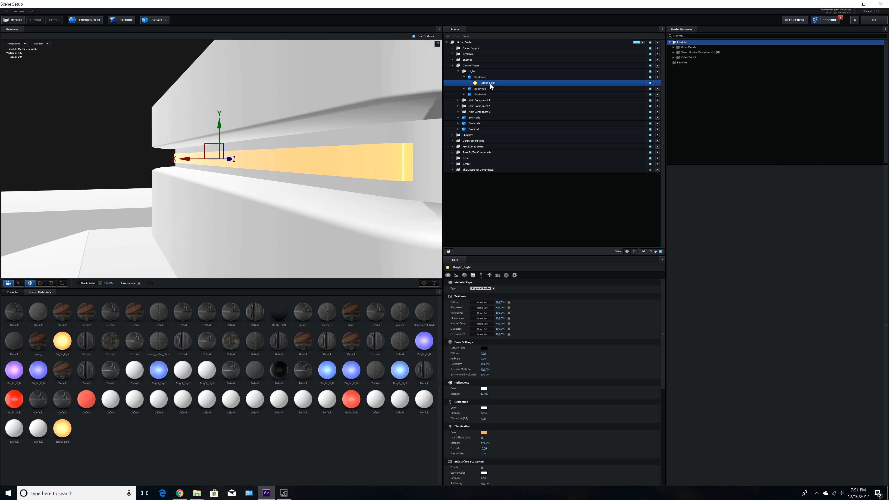
scroll(552, 329, "down", 3)
scroll(551, 328, "down", 2)
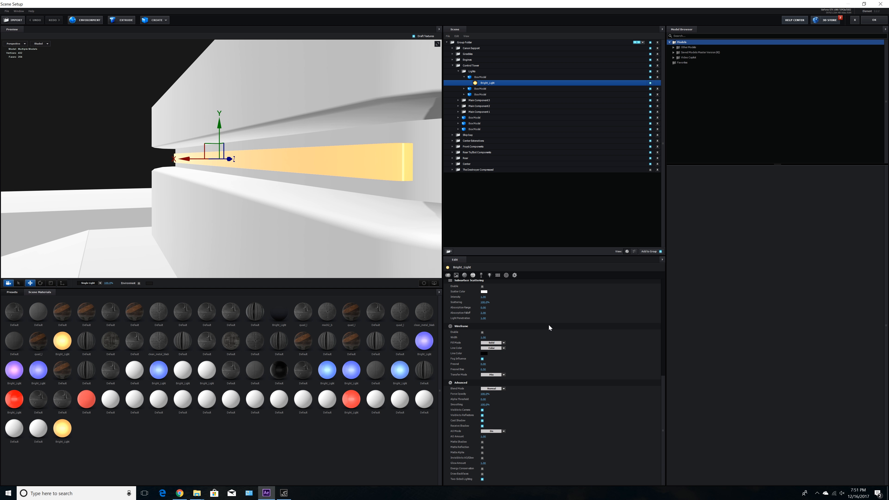
left_click(483, 463)
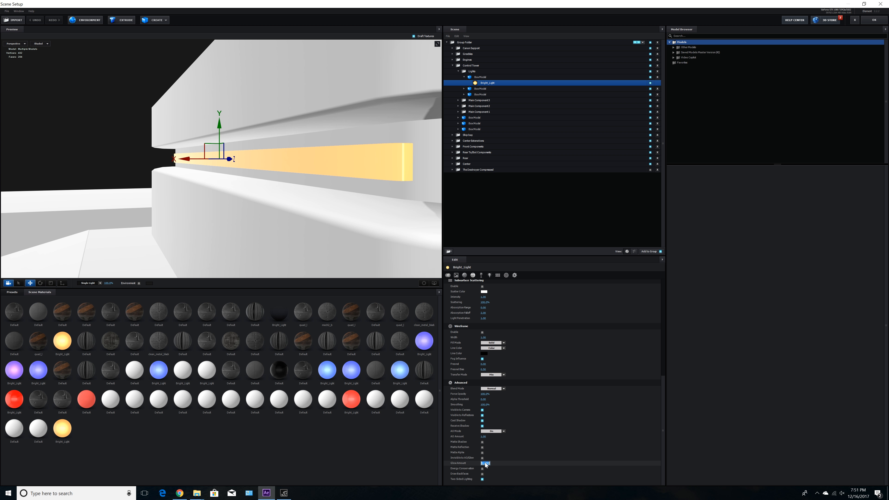
type(".")
key("Return")
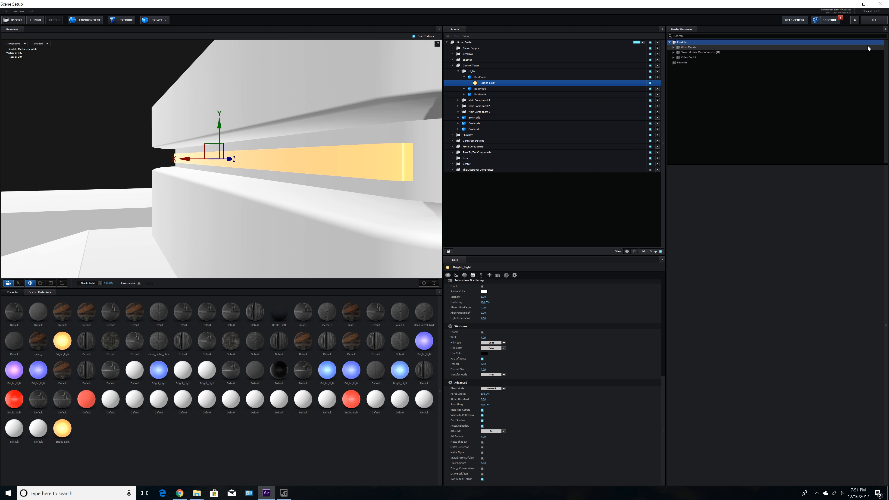
left_click(876, 23)
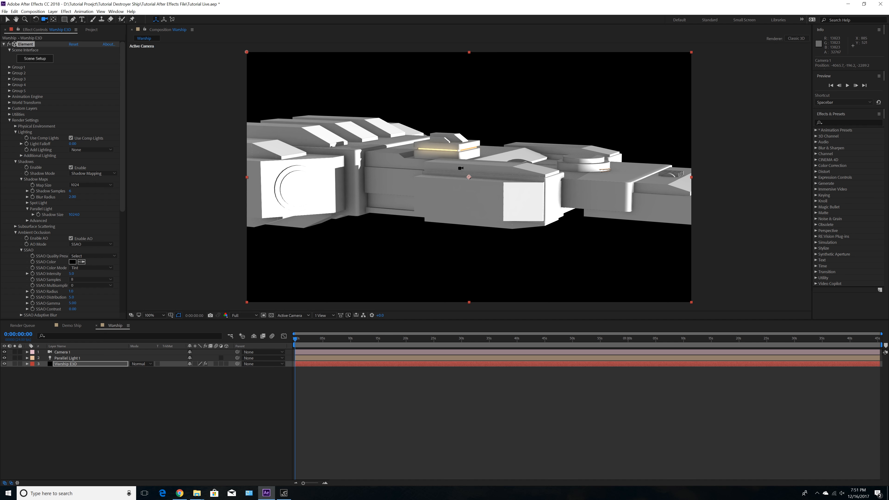
Step: Orbit and zoom the composition camera around the whole ship to examine its tower lights, upper hull, underside and rear engines
left_click_drag(503, 161, 500, 180)
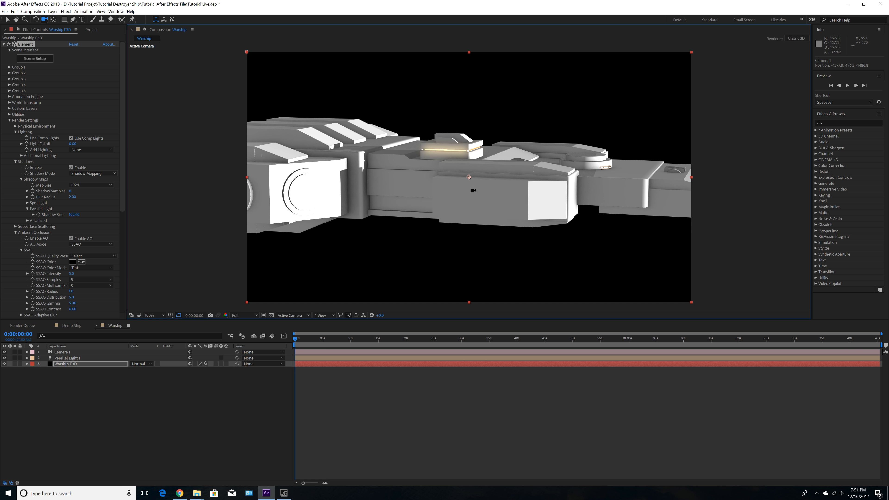
left_click_drag(478, 116, 478, 317)
left_click_drag(478, 199, 464, 228)
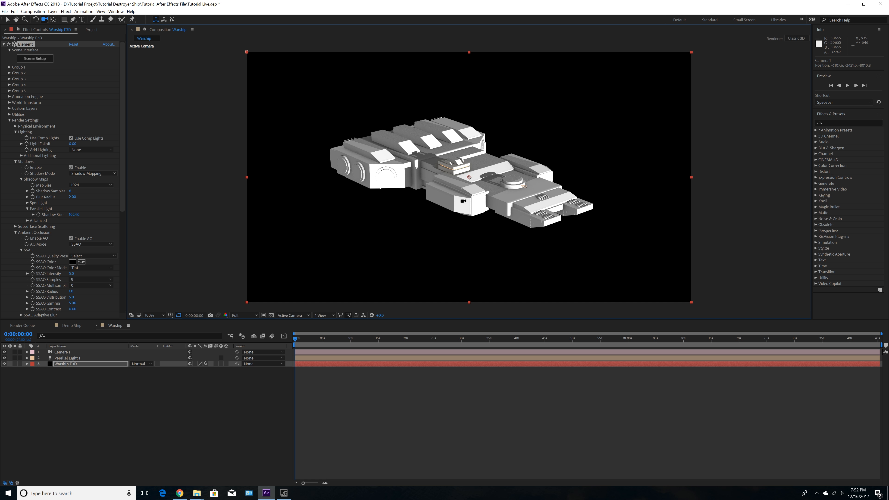
left_click_drag(472, 206, 456, 198)
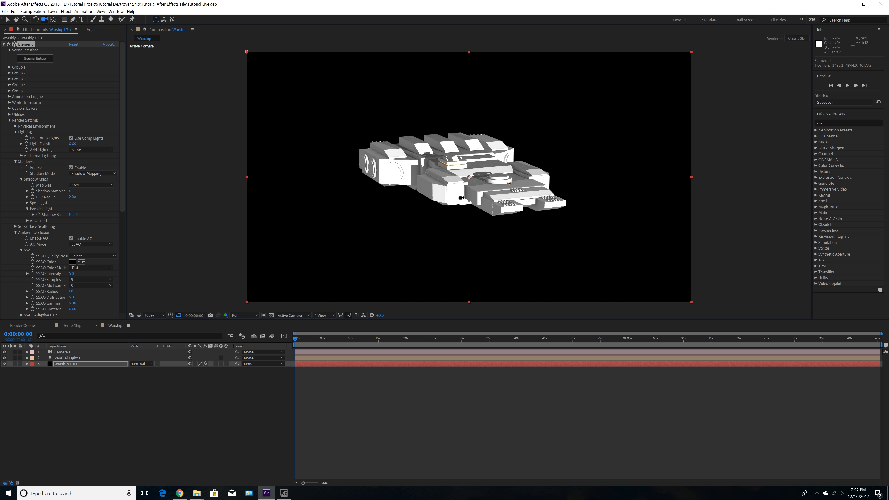
left_click_drag(521, 198, 552, 141)
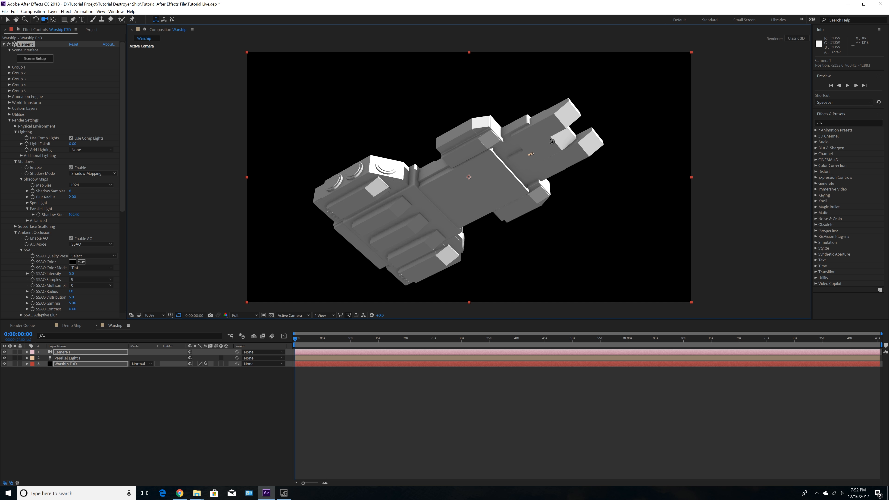
left_click_drag(552, 141, 492, 203)
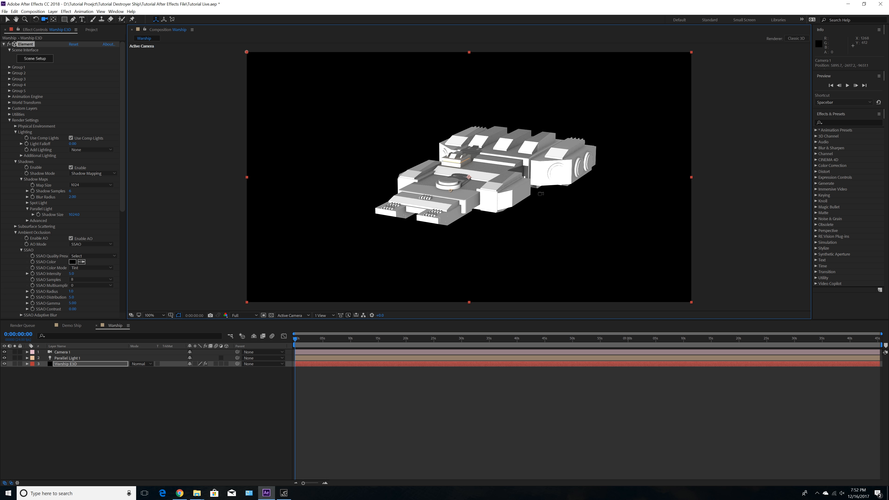
left_click_drag(565, 176, 518, 187)
left_click_drag(596, 185, 535, 182)
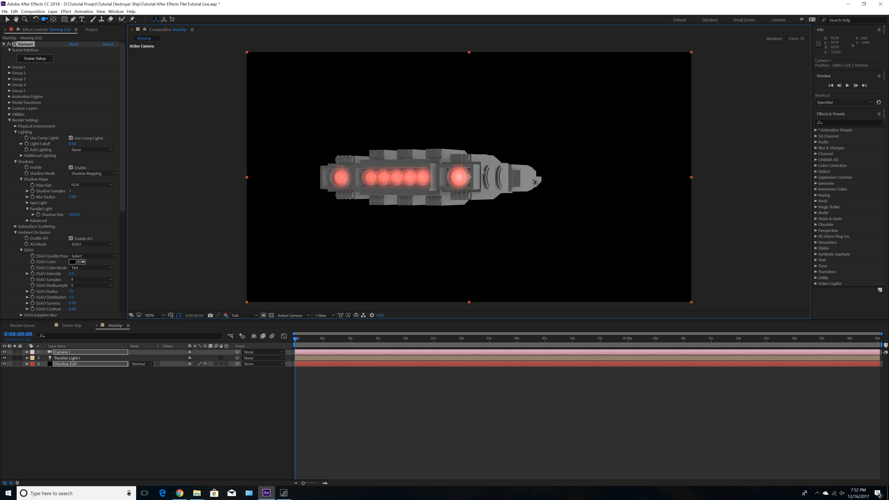
left_click_drag(533, 183, 431, 239)
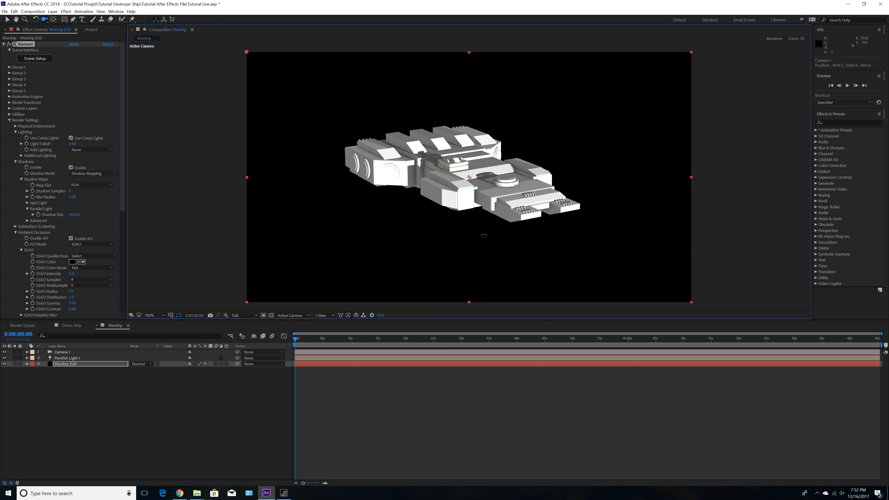
left_click_drag(485, 229, 490, 44)
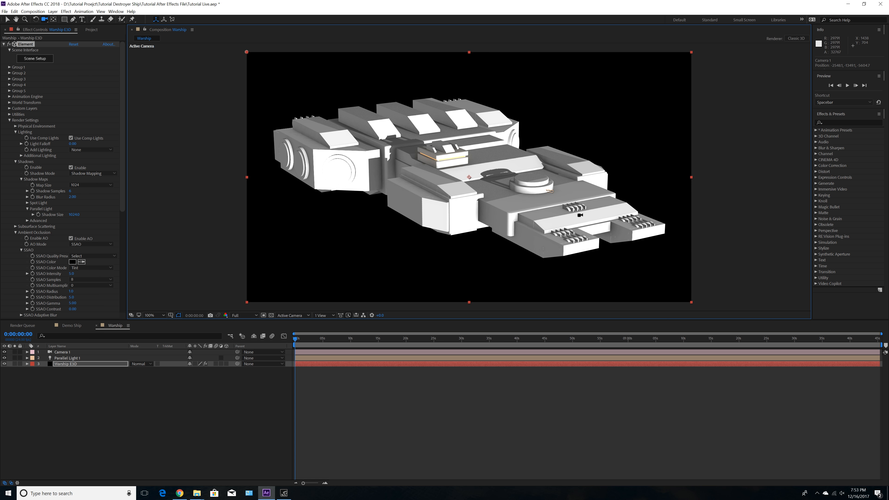
mouse_move(581, 212)
left_mouse_down()
mouse_move(517, 201)
mouse_move(585, 215)
left_mouse_up()
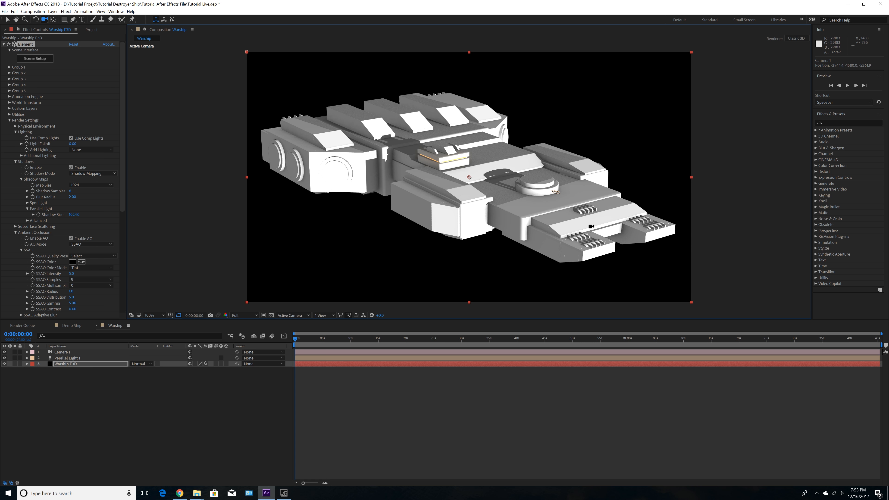
left_click_drag(604, 220, 438, 140)
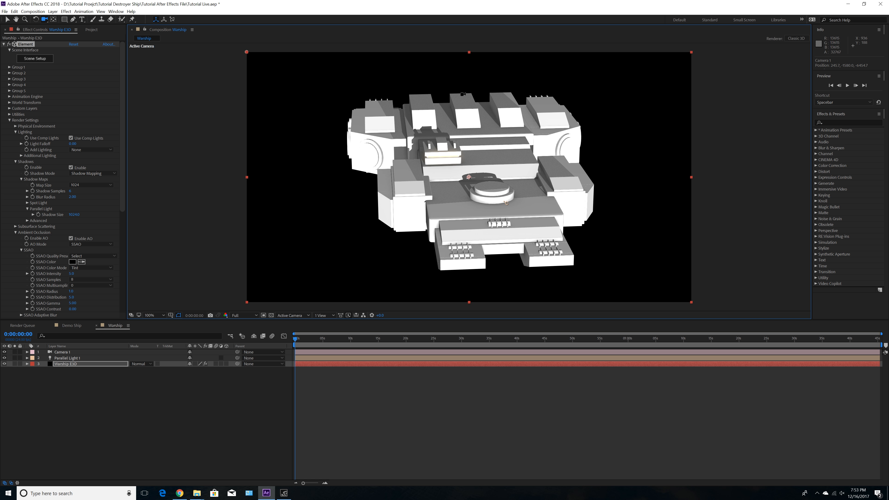
left_click_drag(505, 202, 455, 185)
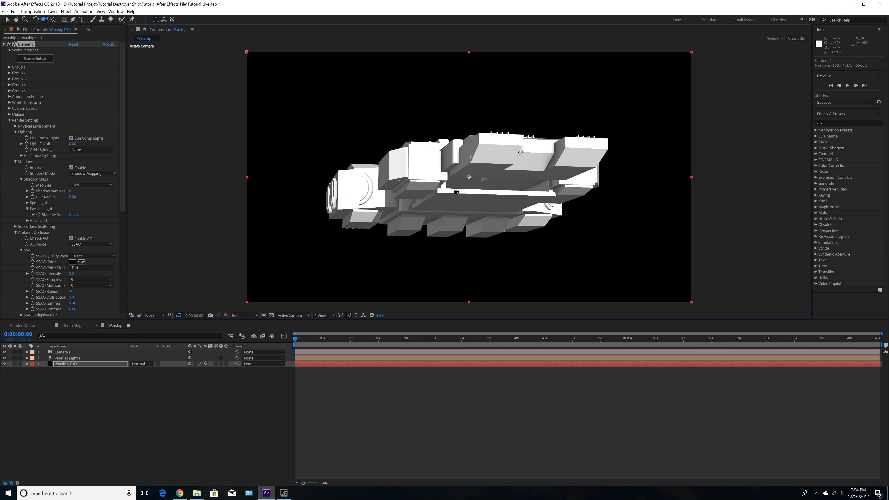
left_click_drag(570, 183, 523, 205)
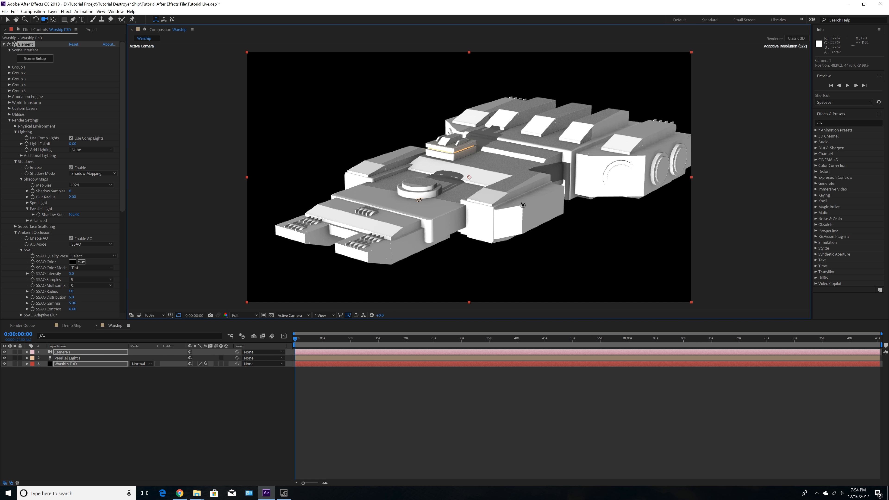
left_click_drag(487, 220, 528, 215)
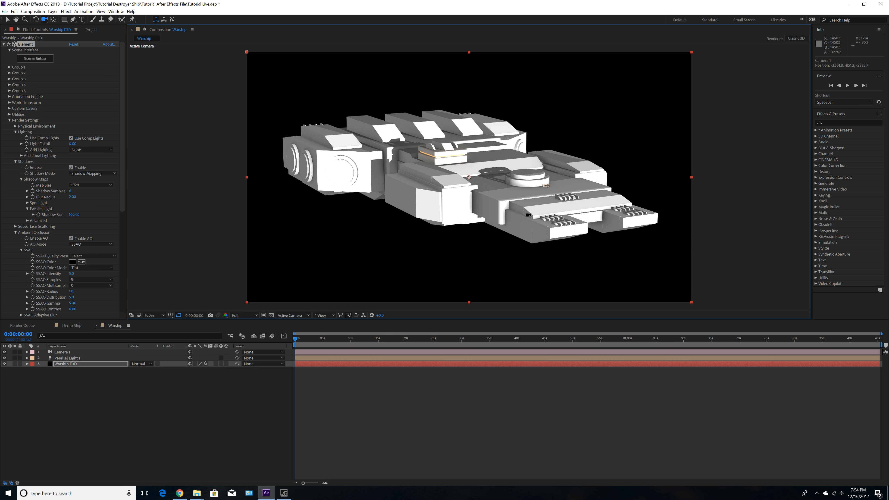